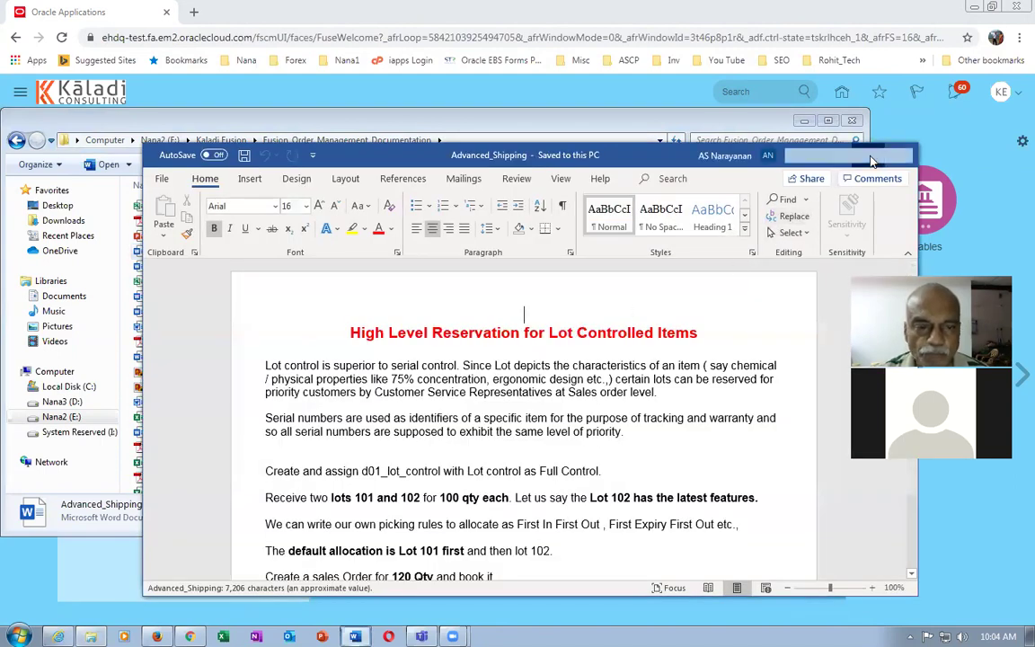
Maximize the Word shipping notes and page down to the Two variants during Shipping section
{"action": "left_click", "coordinate": [868, 155]}
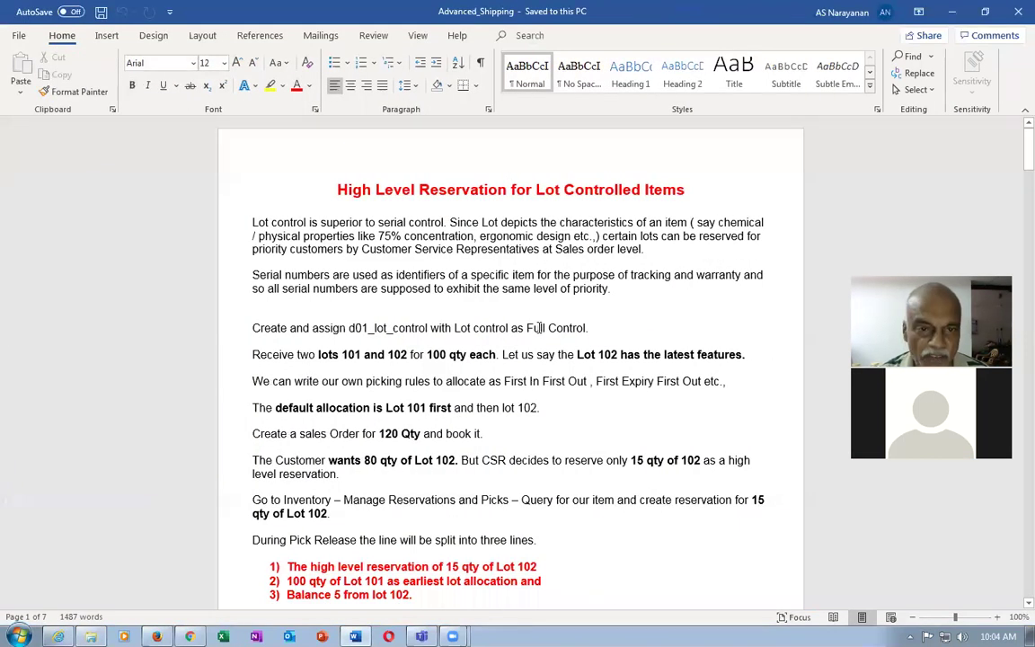
{"action": "key", "text": "Page_Down"}
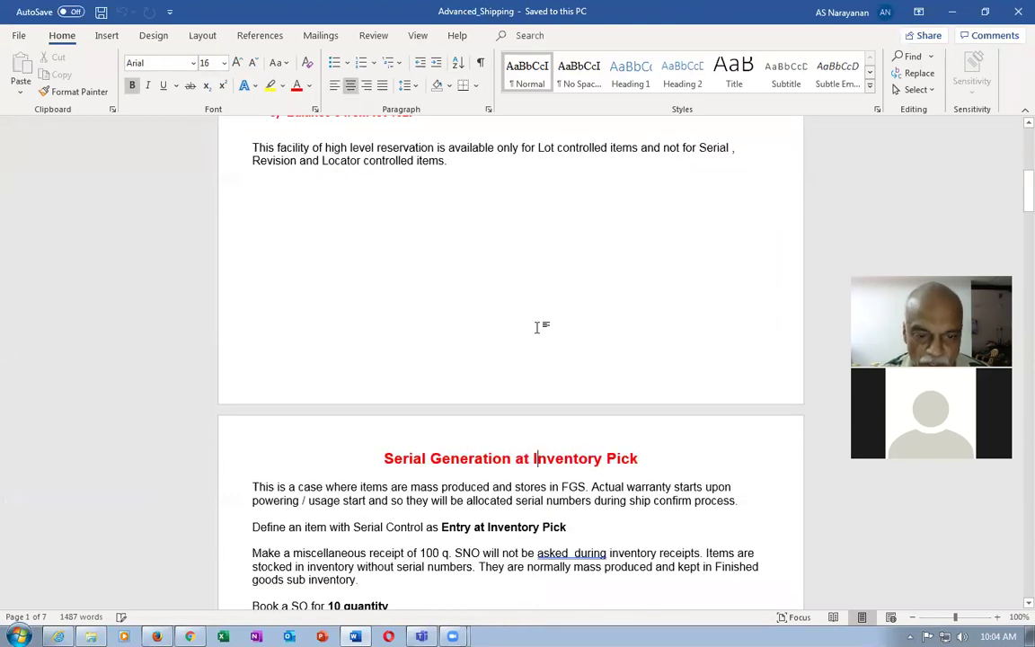
{"action": "key", "text": "Page_Down"}
{"action": "key", "text": "Page_Down"}
{"action": "key", "text": "Page_Down"}
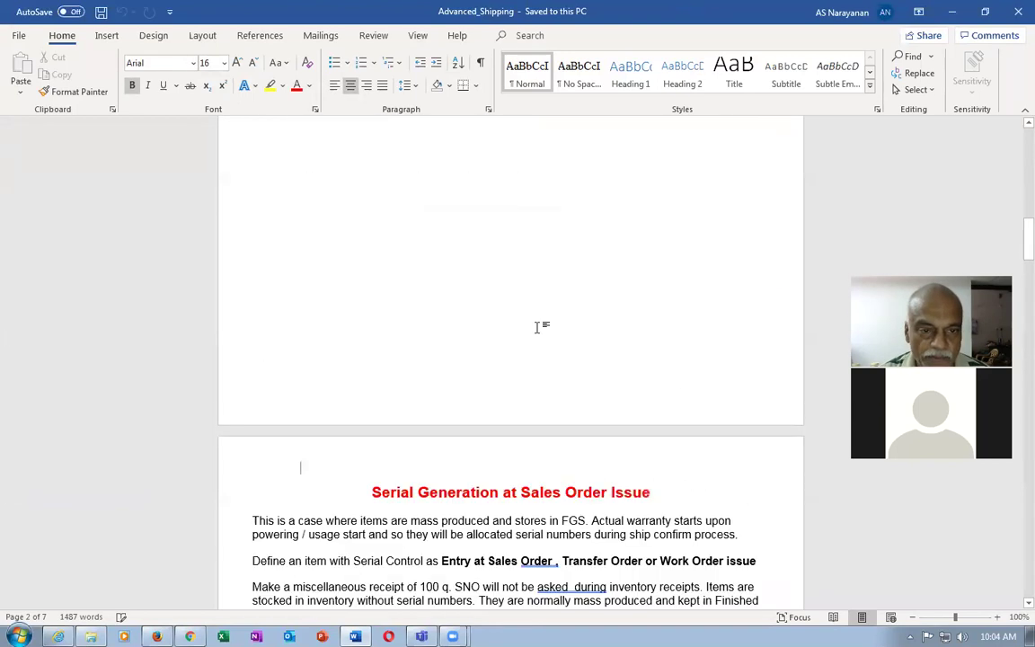
{"action": "key", "text": "Page_Down"}
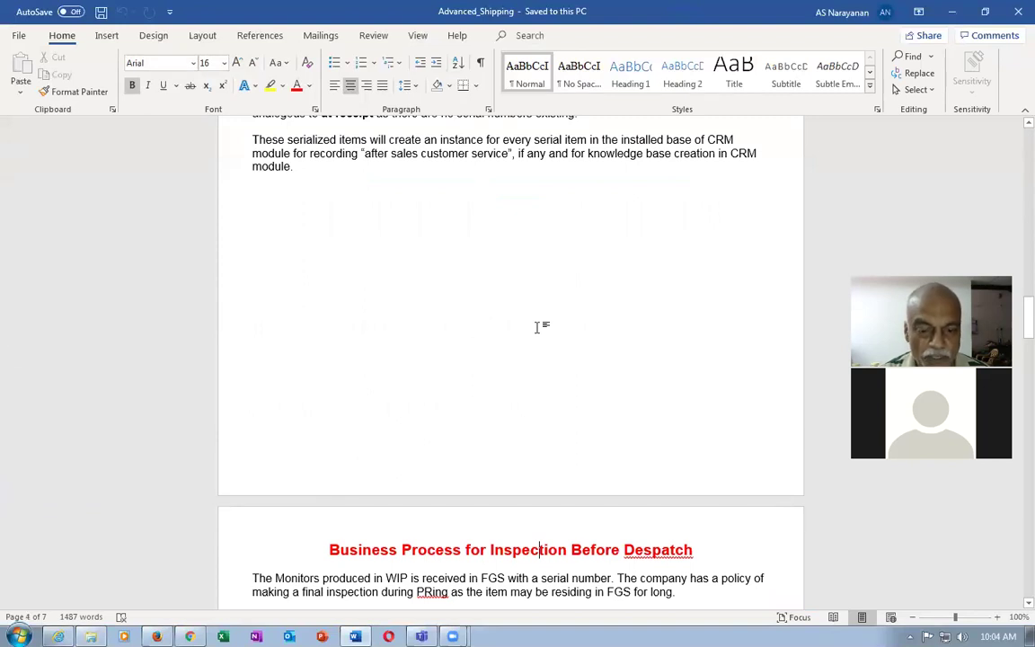
{"action": "key", "text": "Page_Down"}
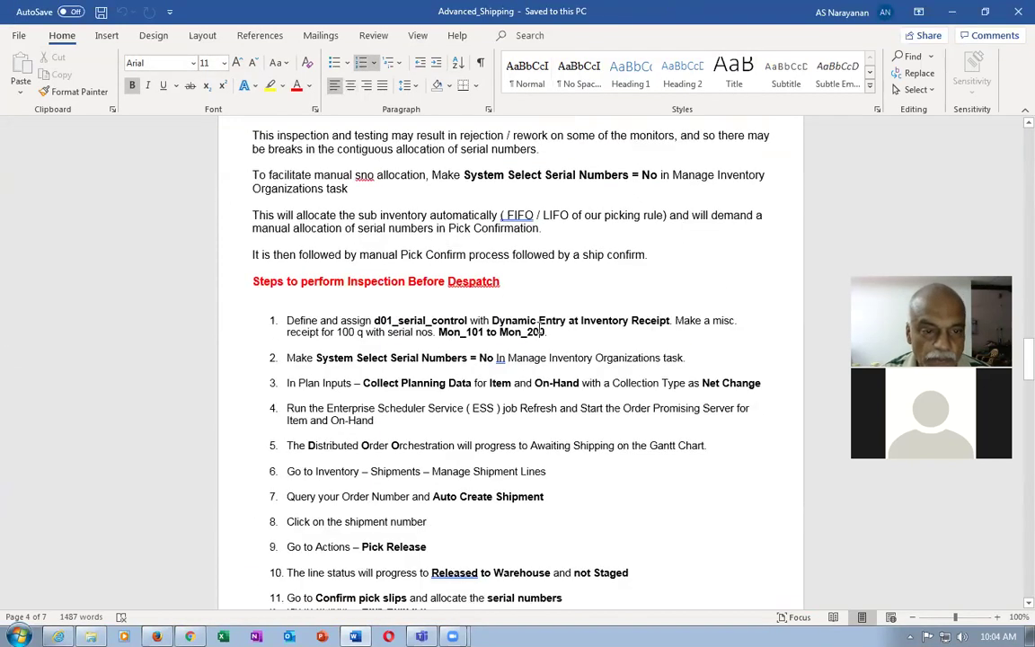
{"action": "key", "text": "Page_Down"}
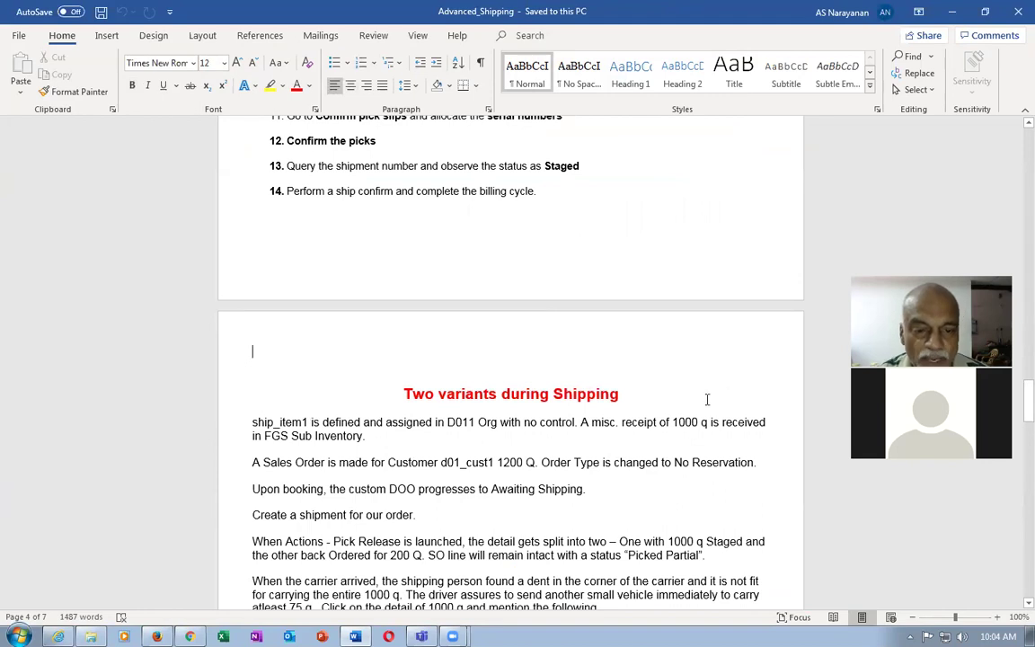
Highlight the Two variants during Shipping heading, then return to the Oracle home page
{"action": "left_click_drag", "start_coordinate": [415, 398], "coordinate": [585, 408]}
{"action": "left_click", "coordinate": [537, 447]}
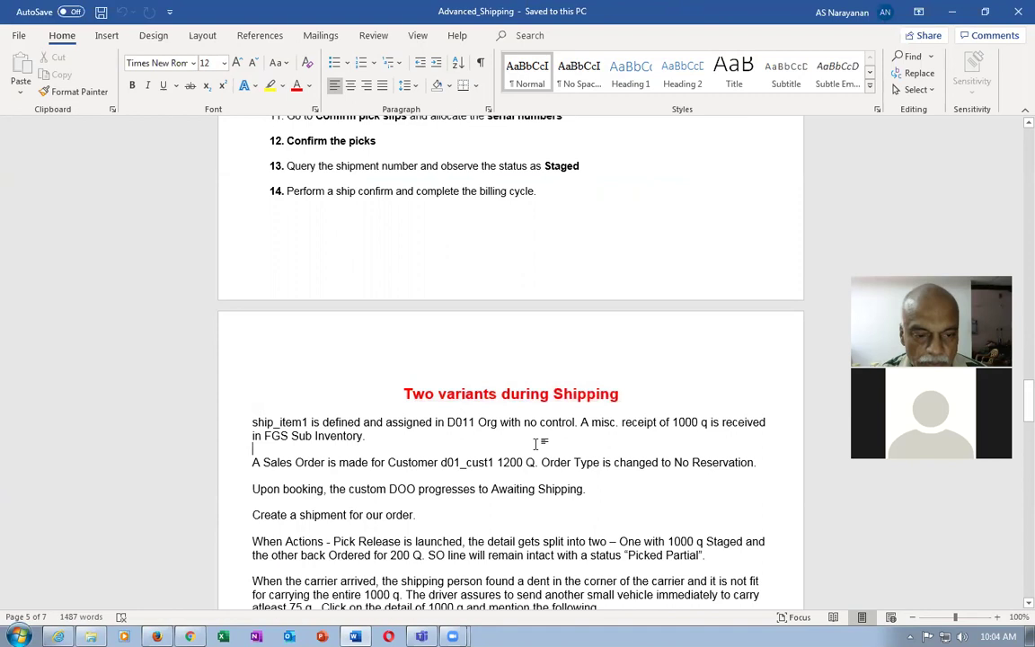
{"action": "key", "text": "alt+Tab"}
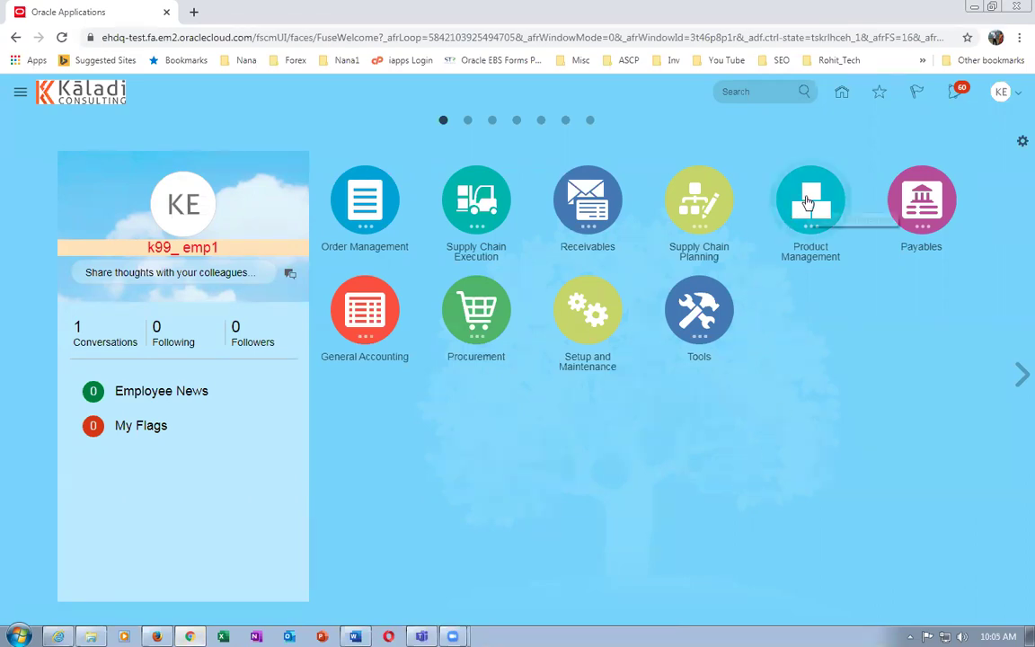
{"action": "left_click", "coordinate": [808, 202]}
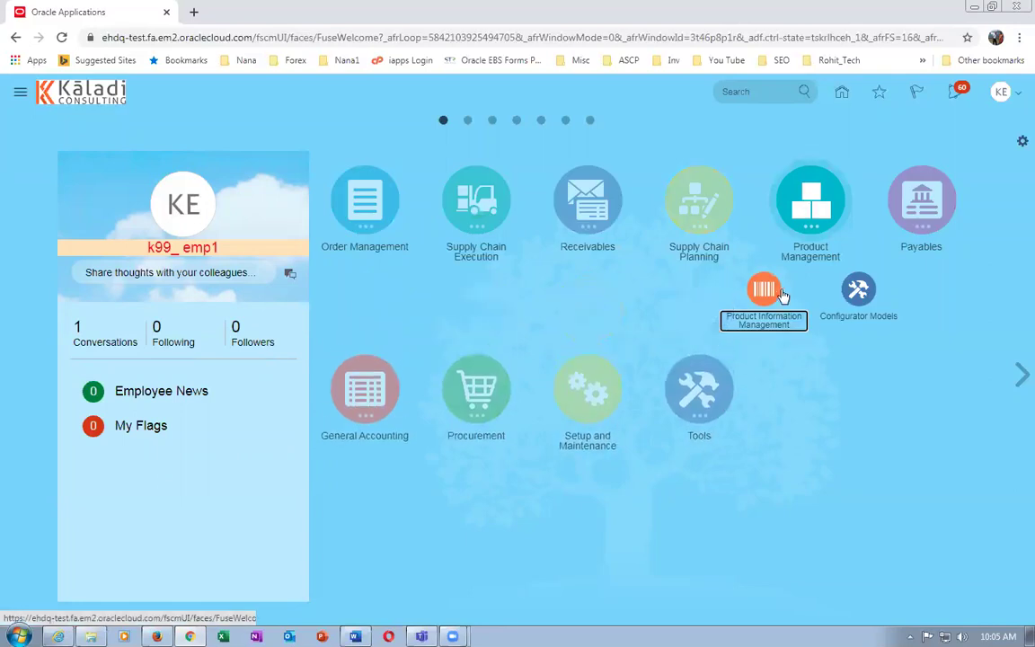
{"action": "left_click", "coordinate": [765, 292]}
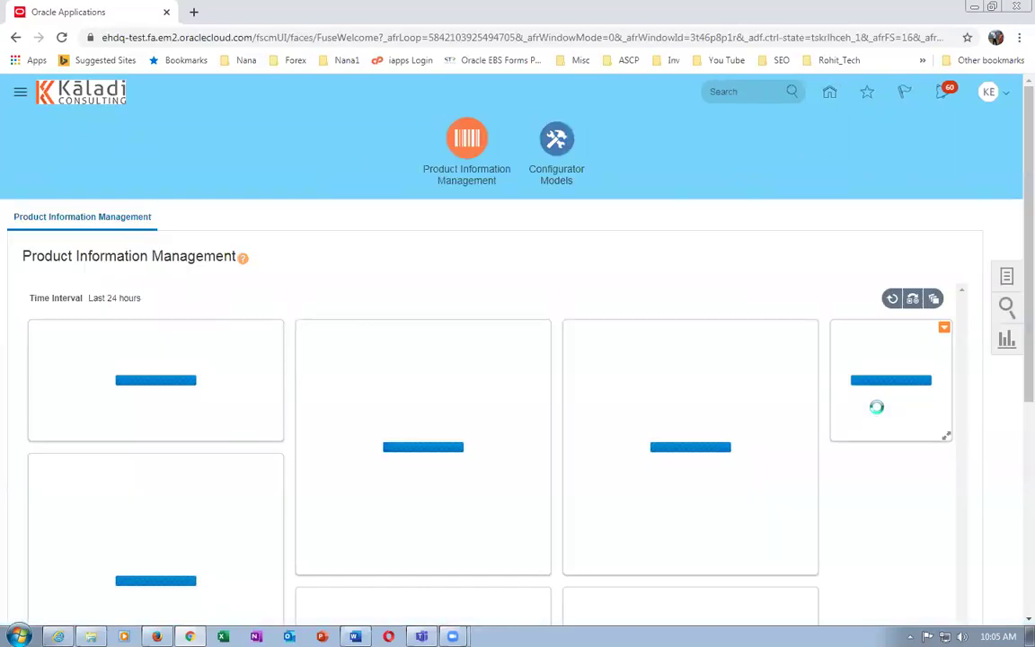
{"action": "left_click", "coordinate": [1006, 274]}
{"action": "left_click", "coordinate": [899, 263]}
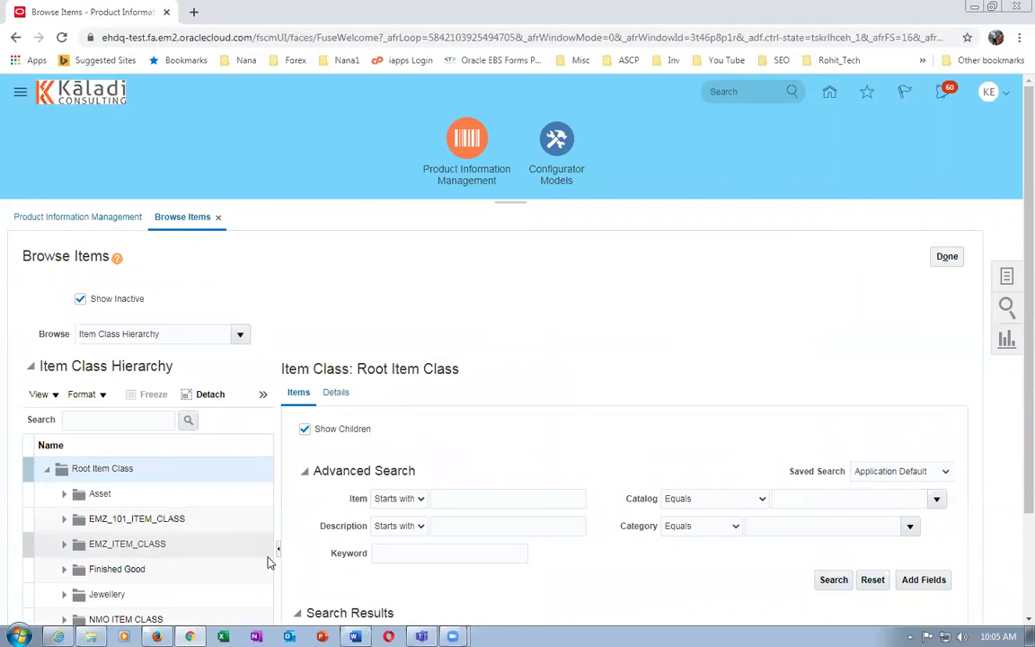
{"action": "left_click", "coordinate": [278, 549]}
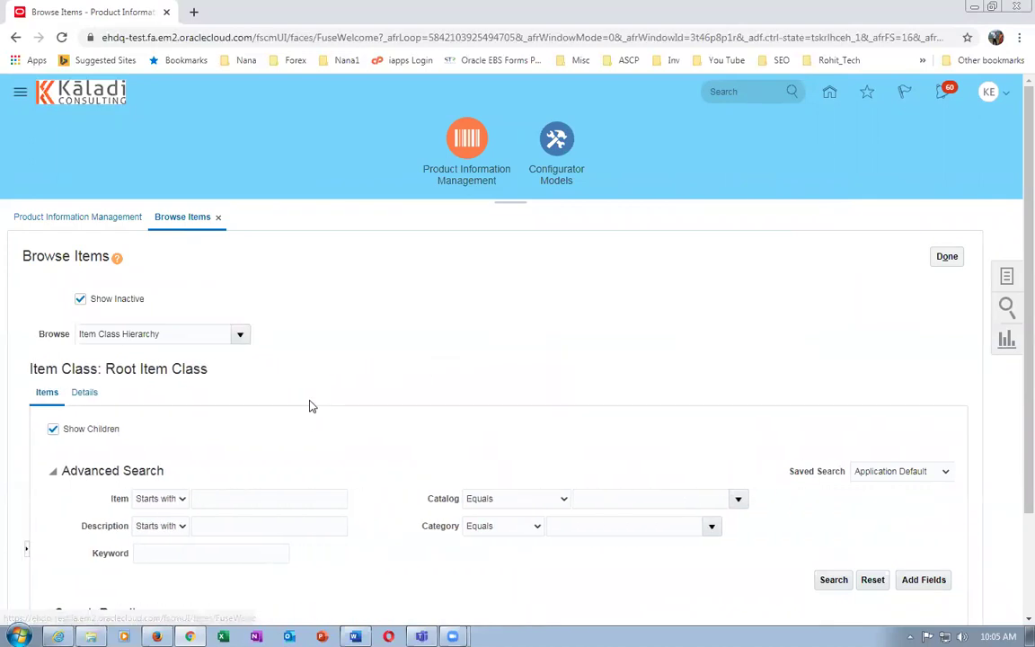
{"action": "left_click", "coordinate": [164, 500]}
{"action": "left_click", "coordinate": [179, 499]}
{"action": "left_click", "coordinate": [283, 499]}
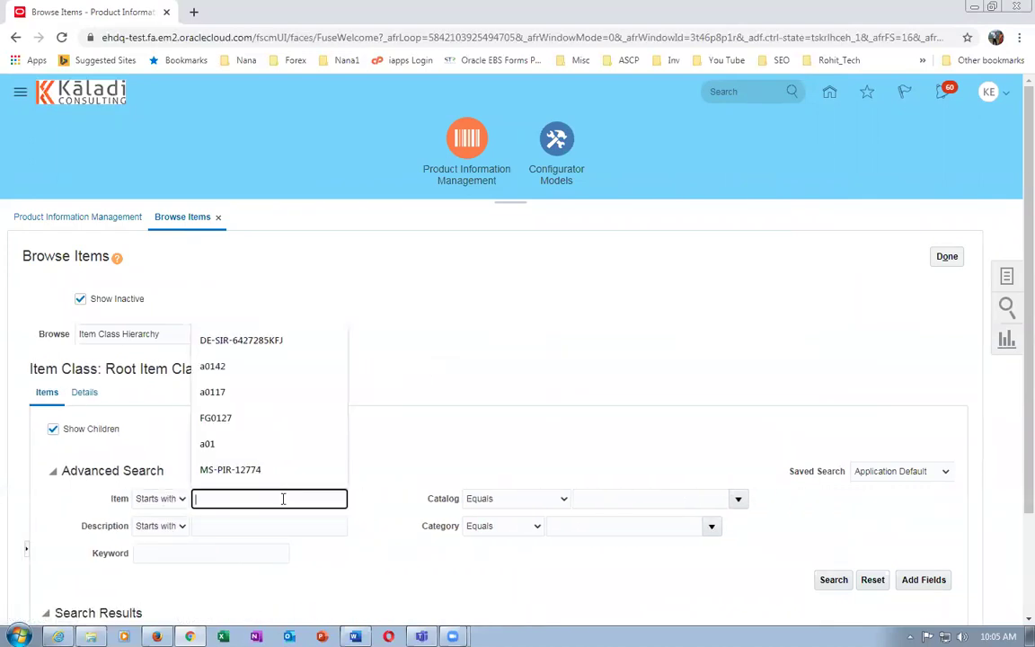
{"action": "type", "text": "k99_"}
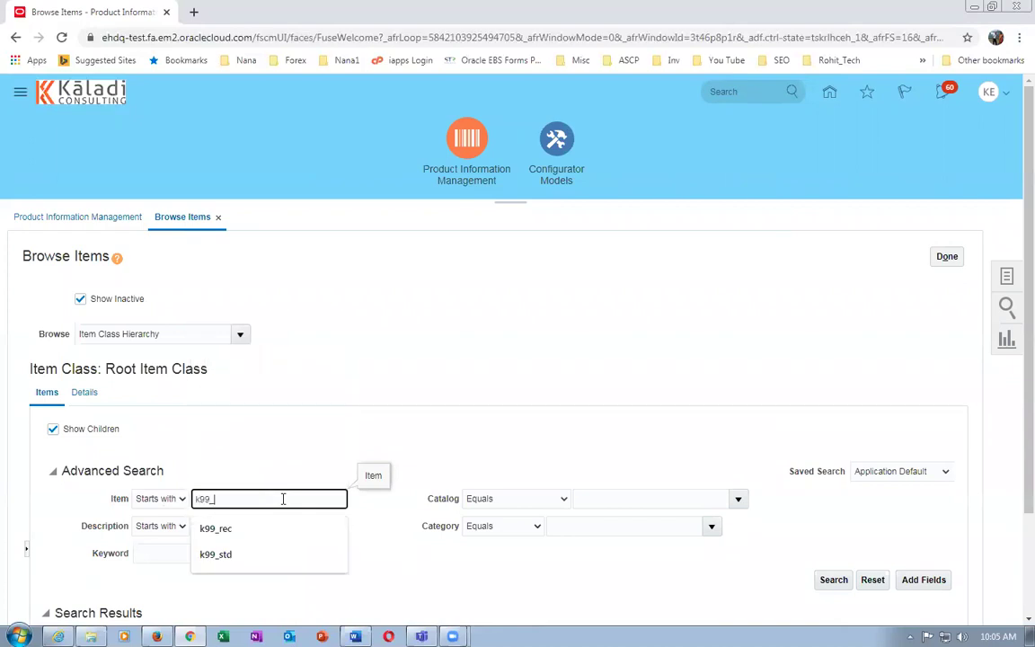
{"action": "type", "text": "tw"}
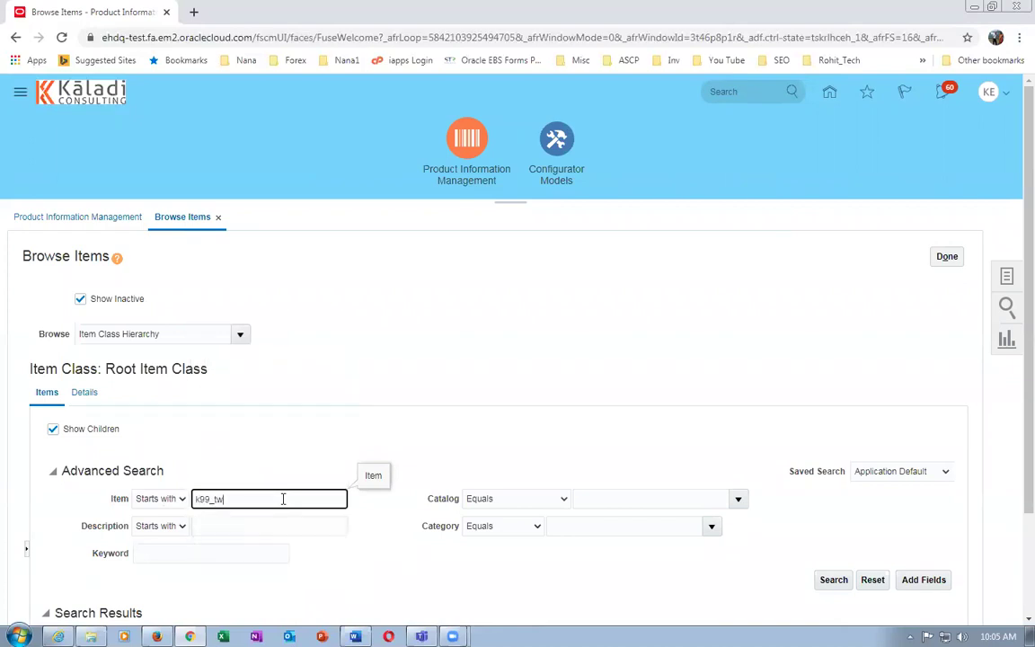
{"action": "left_click", "coordinate": [833, 580]}
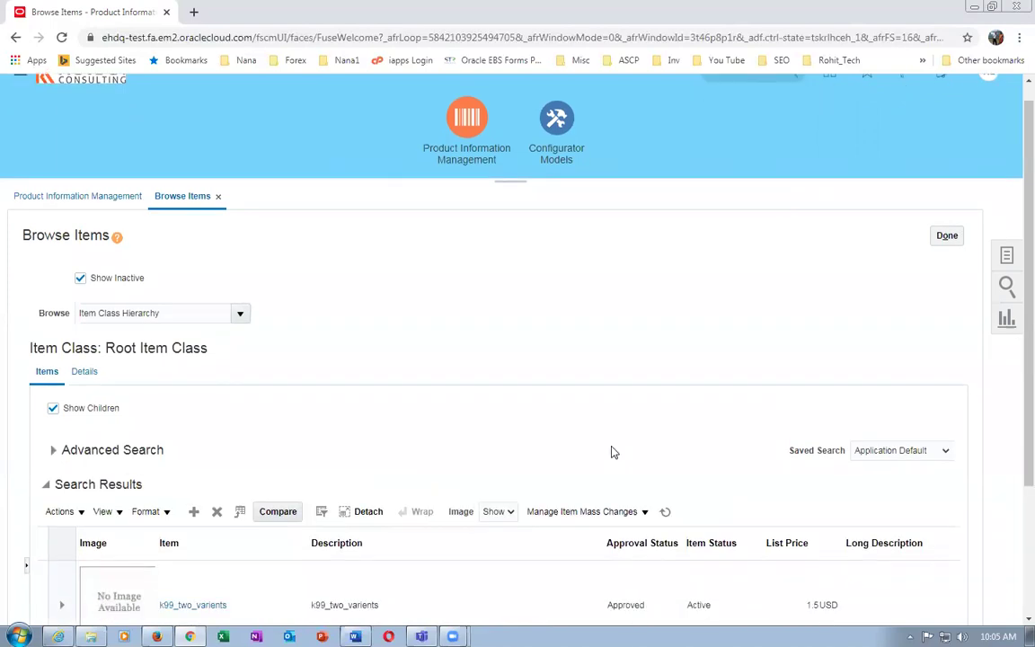
{"action": "scroll", "coordinate": [612, 451], "scroll_direction": "down", "scroll_amount": 3}
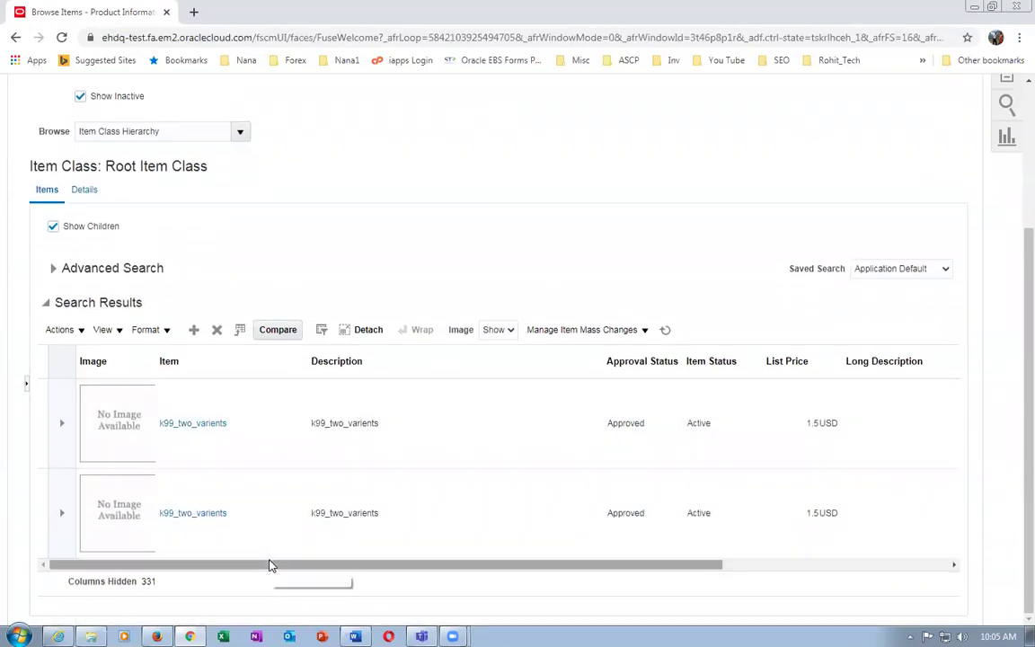
{"action": "left_click_drag", "start_coordinate": [275, 564], "coordinate": [220, 596]}
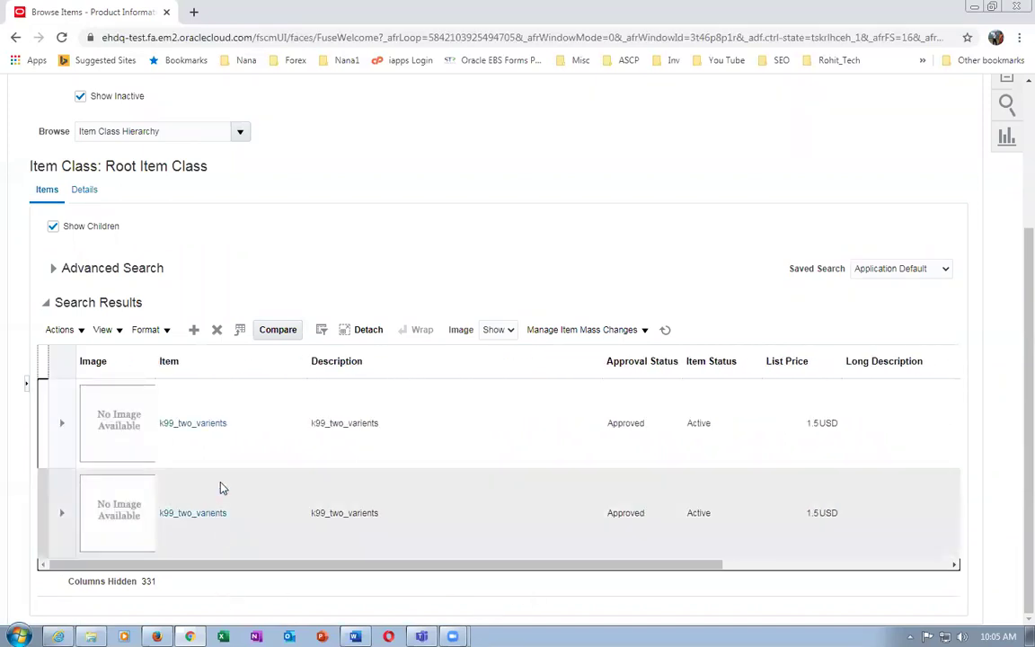
{"action": "scroll", "coordinate": [1010, 306], "scroll_direction": "up", "scroll_amount": 3}
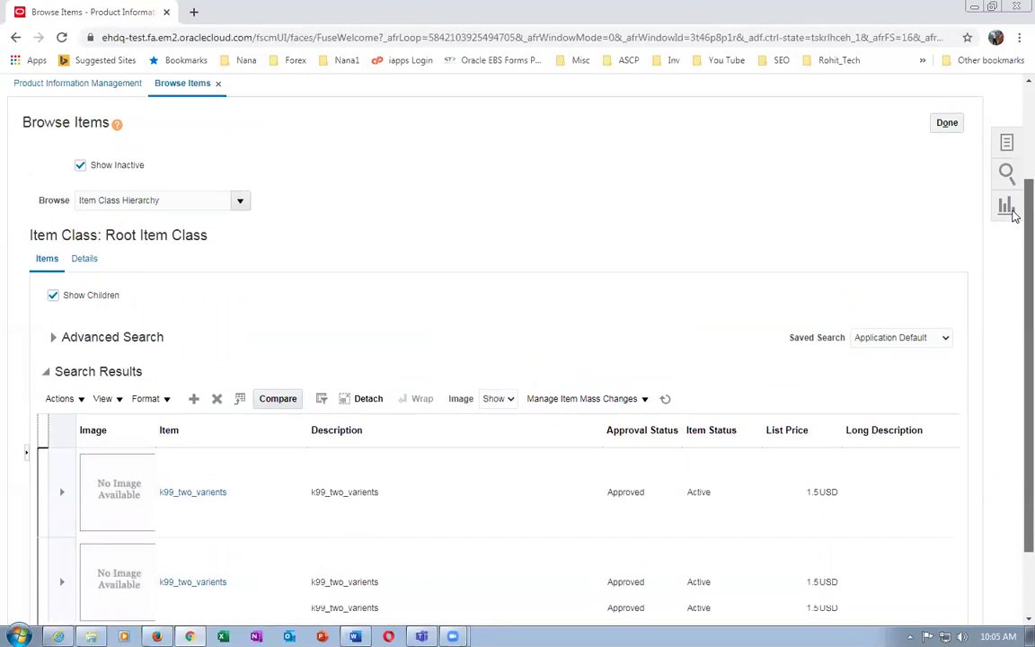
{"action": "left_click", "coordinate": [947, 256]}
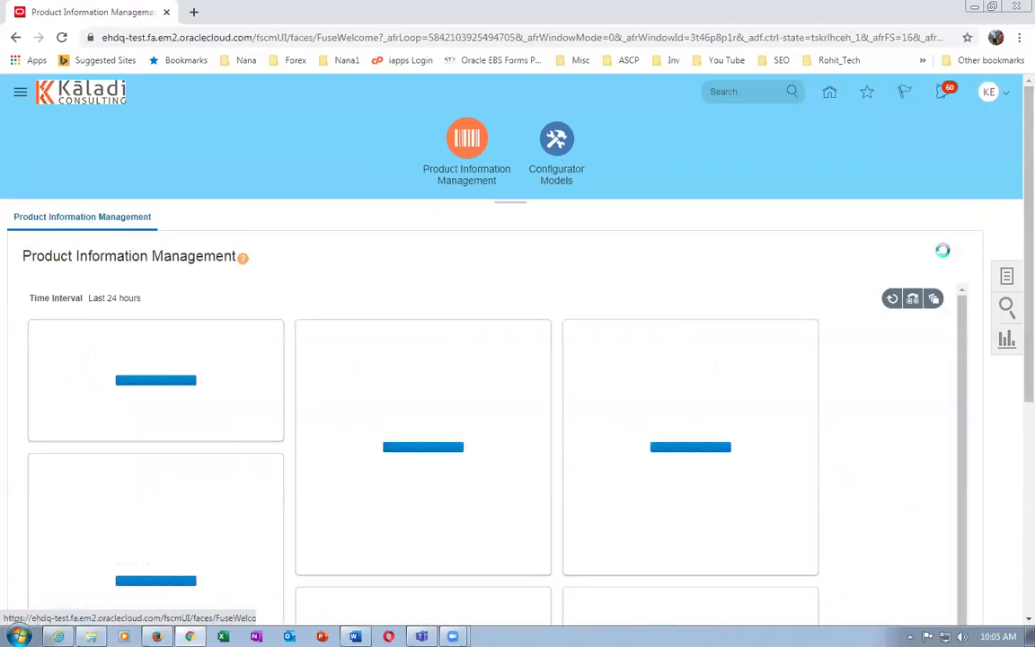
{"action": "left_click", "coordinate": [1007, 280]}
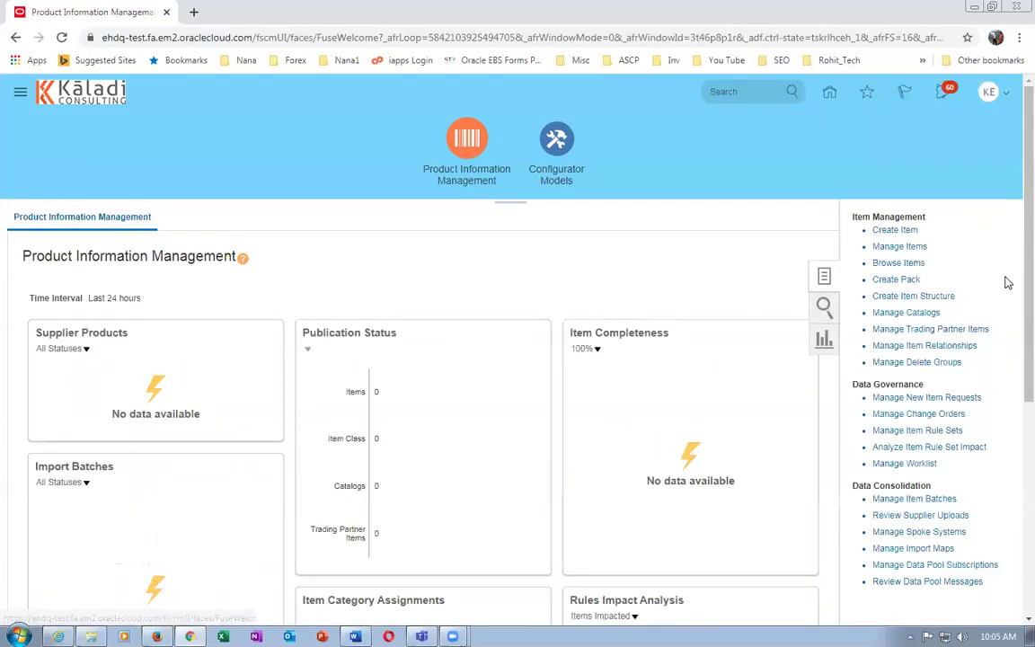
{"action": "left_click", "coordinate": [589, 331]}
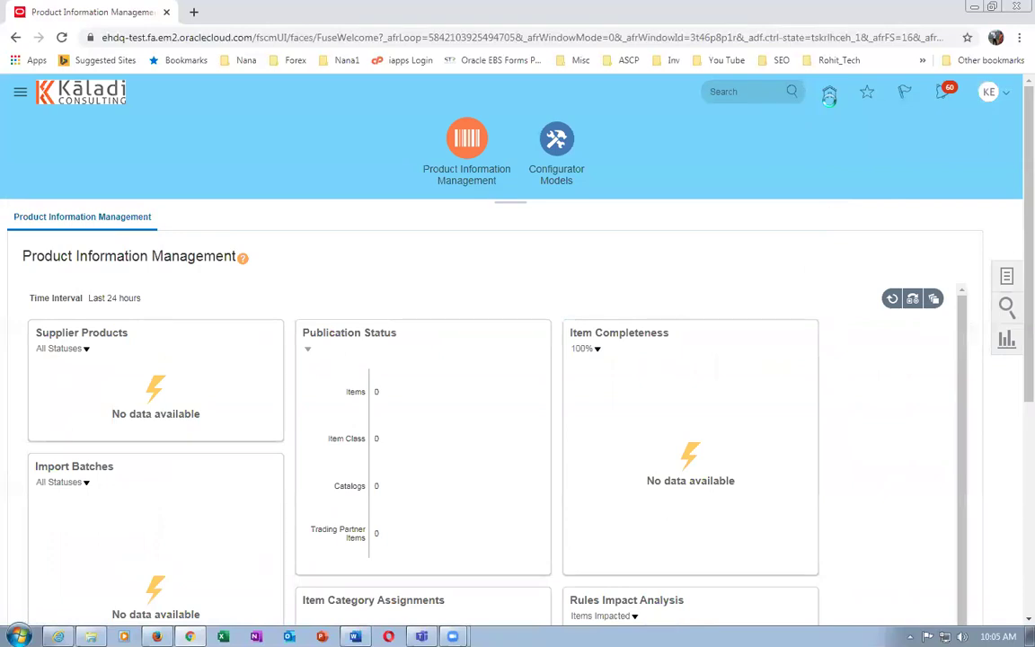
{"action": "left_click", "coordinate": [830, 93]}
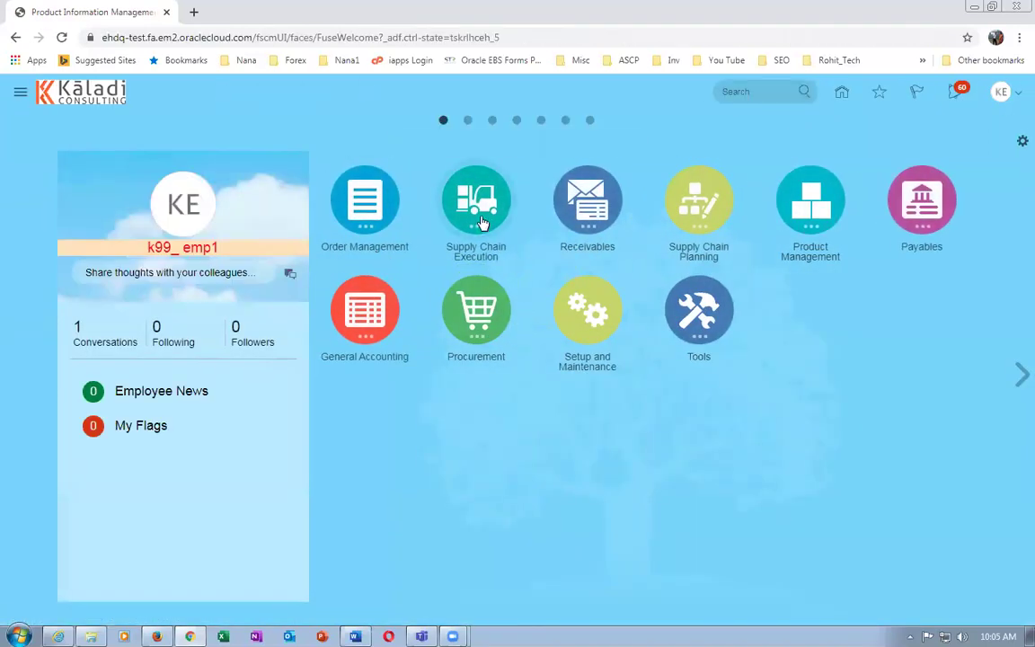
Go to Supply Chain Execution > Inventory Management and bring up its task list
{"action": "left_click", "coordinate": [483, 222]}
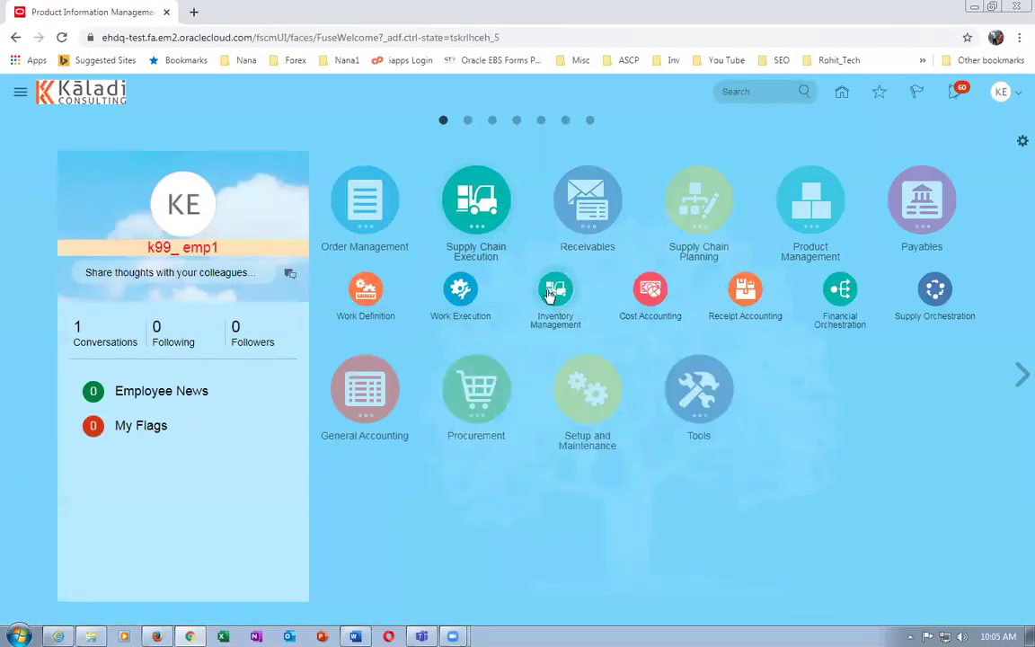
{"action": "left_click", "coordinate": [555, 289]}
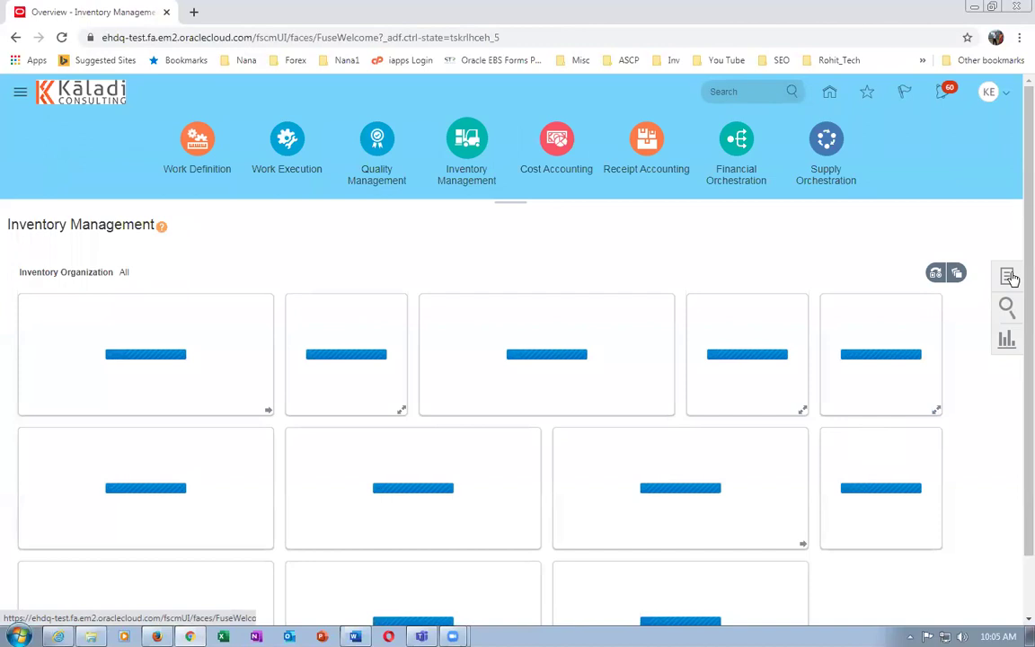
{"action": "left_click", "coordinate": [1009, 278]}
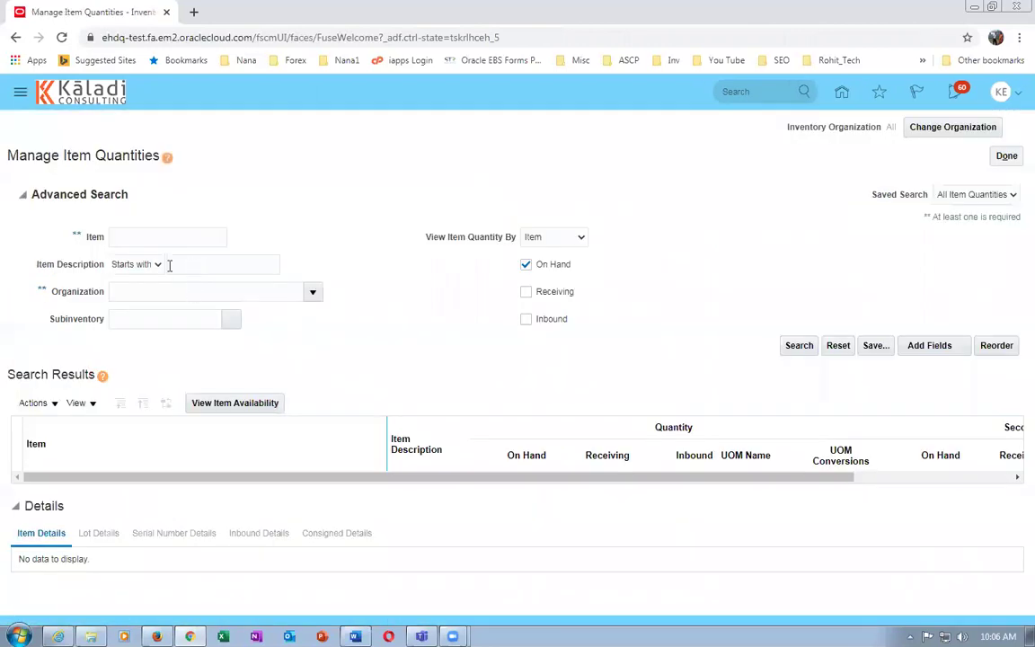
Search on-hand quantities for item k99_two_varients in Manage Item Quantities
{"action": "left_click", "coordinate": [154, 236]}
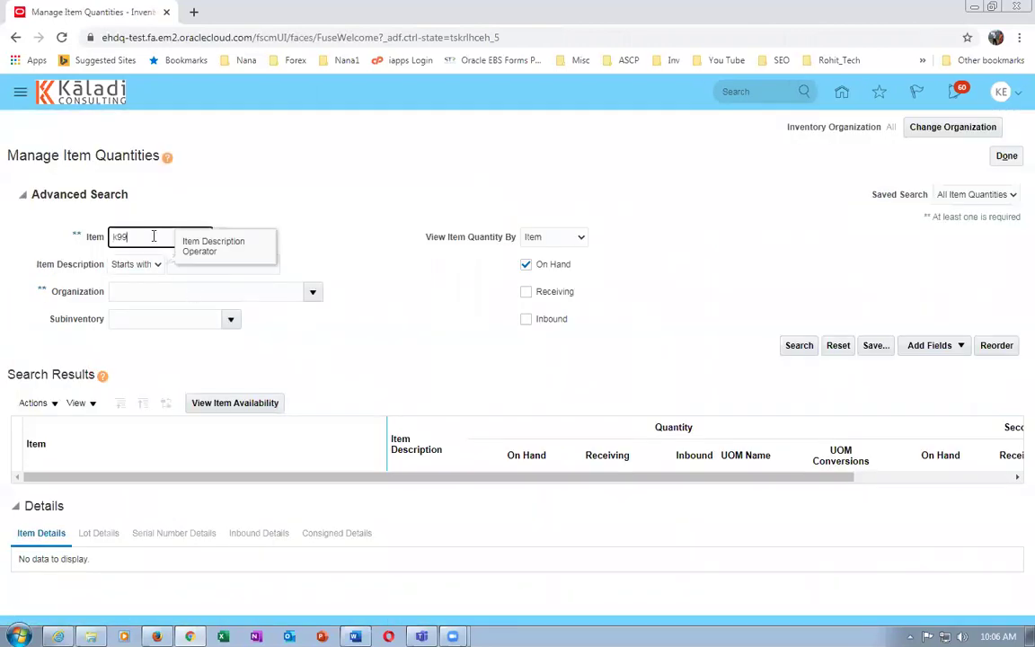
{"action": "key", "text": "Tab"}
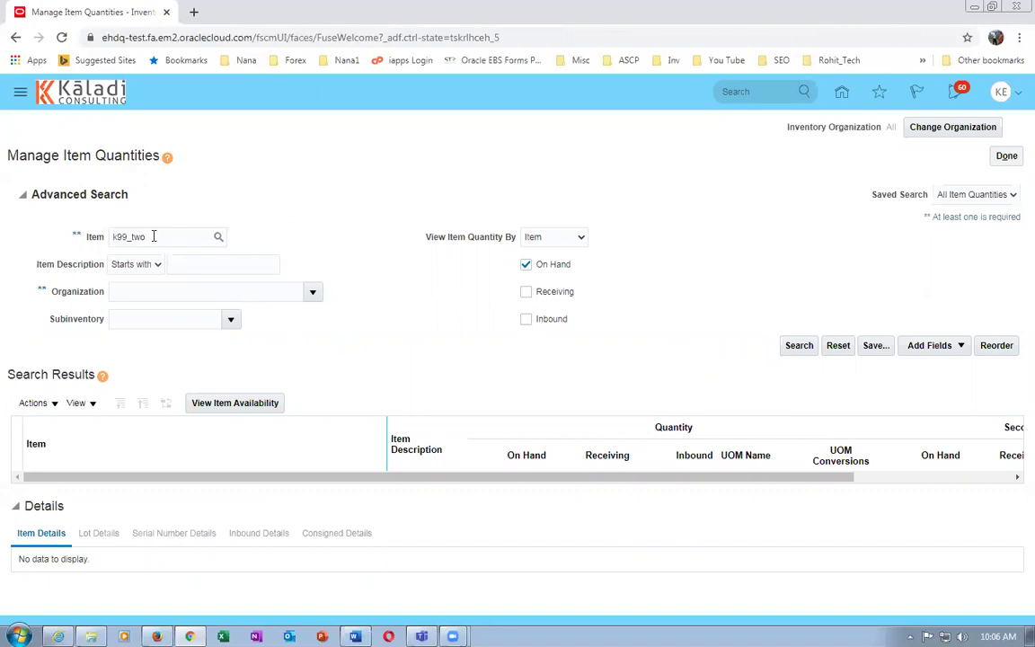
{"action": "left_click", "coordinate": [801, 346]}
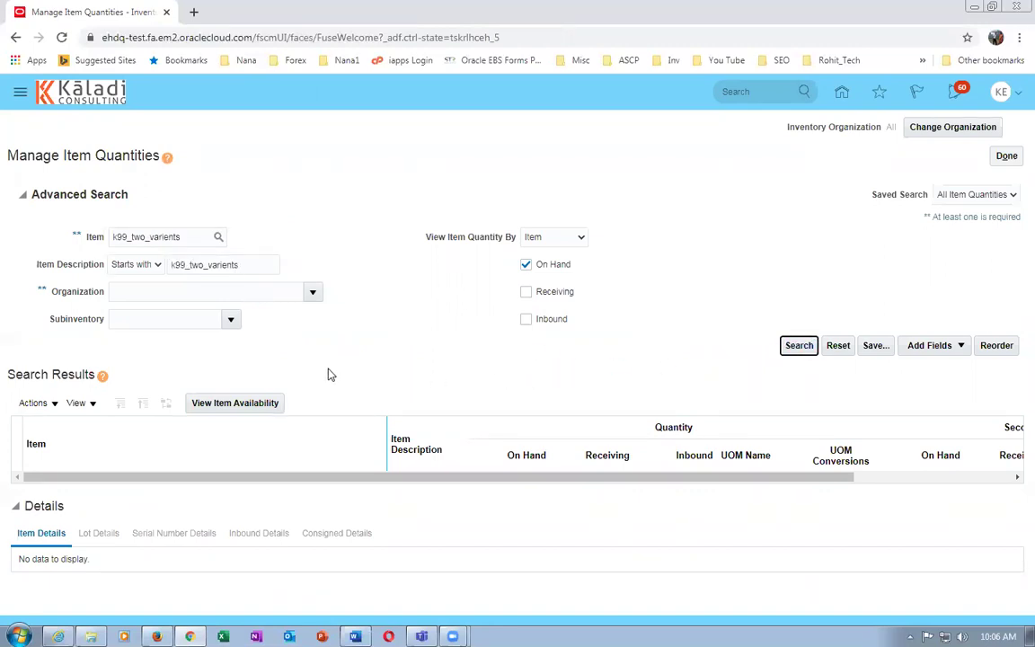
{"action": "left_click", "coordinate": [802, 346]}
{"action": "left_click", "coordinate": [802, 349]}
{"action": "left_click", "coordinate": [802, 349]}
{"action": "key", "text": "alt+Tab"}
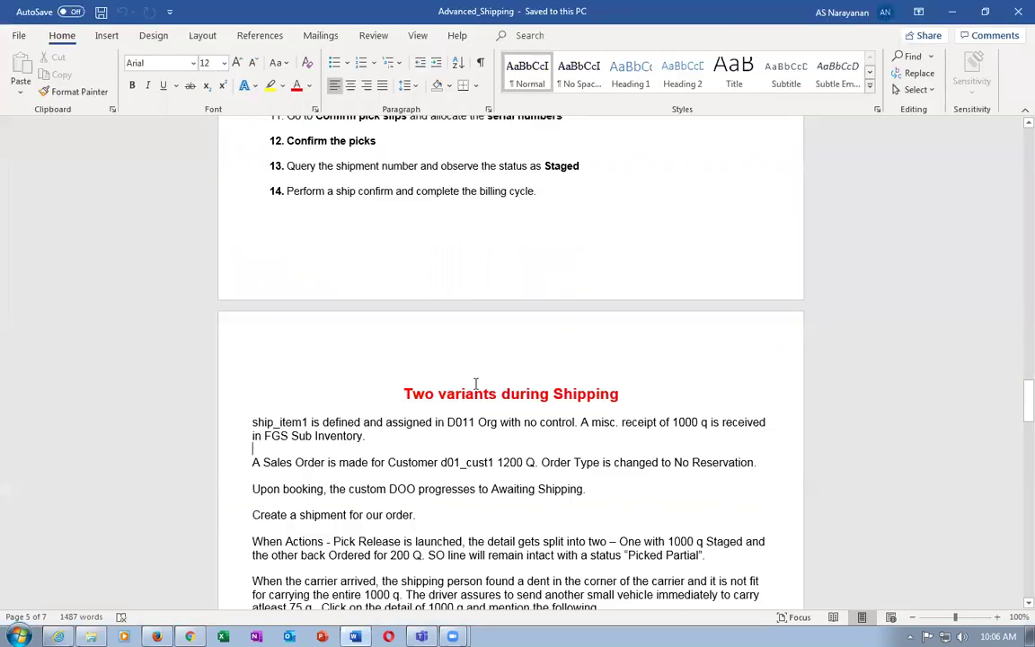
{"action": "left_click_drag", "start_coordinate": [467, 392], "coordinate": [619, 394]}
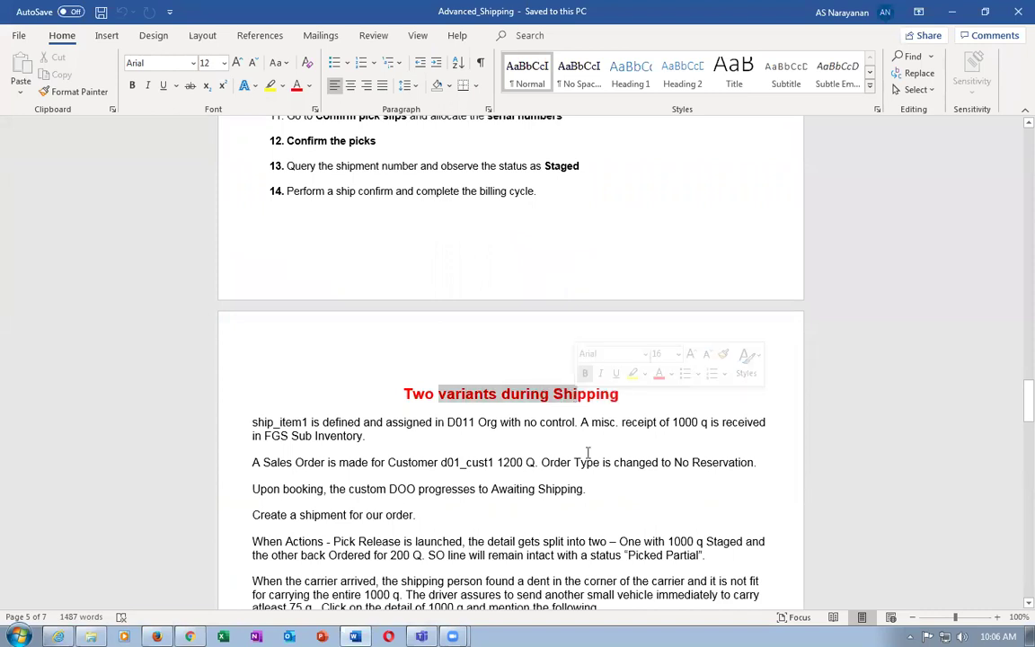
{"action": "key", "text": "alt+Tab"}
{"action": "left_click", "coordinate": [1001, 159]}
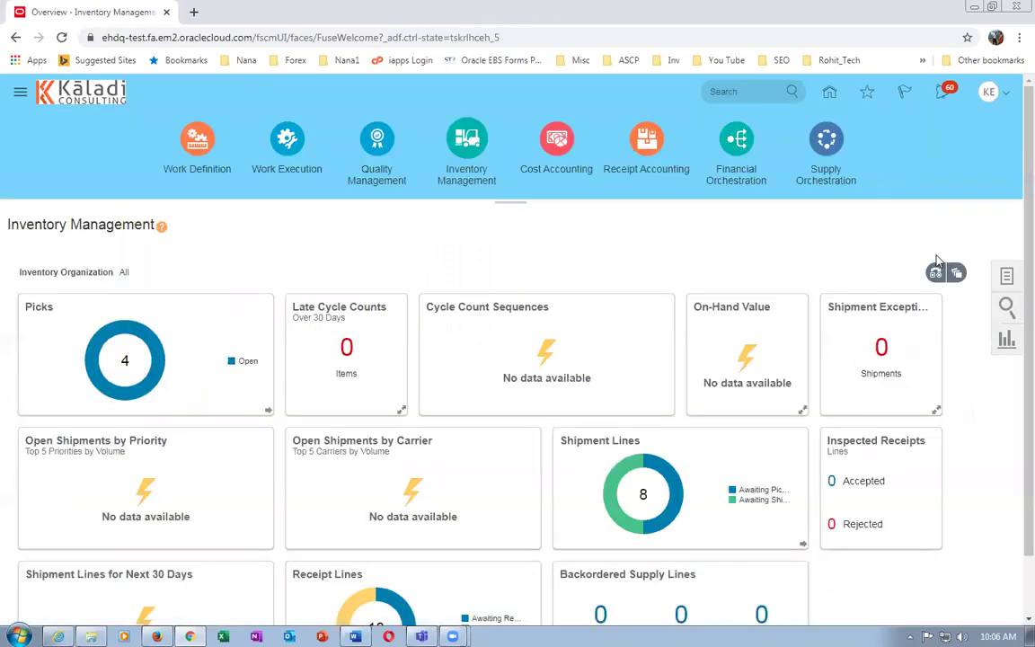
Start a Miscellaneous Receipt in organization K991 with account 10-100-1000 and Use Current Item Cost Yes
{"action": "left_click", "coordinate": [1008, 282]}
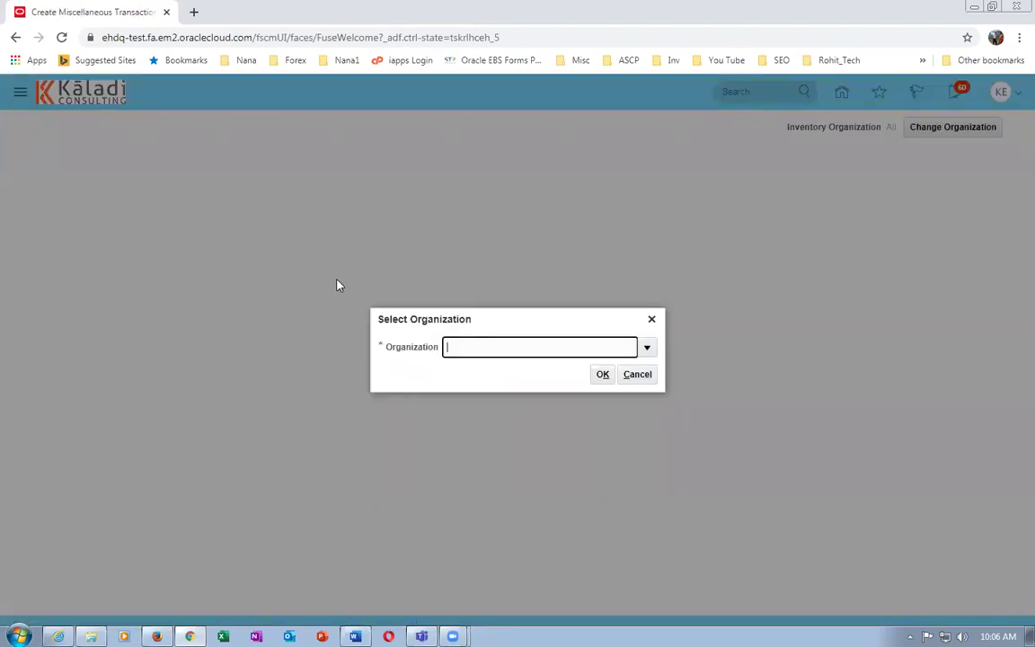
{"action": "type", "text": "K991"}
{"action": "key", "text": "Tab"}
{"action": "left_click", "coordinate": [603, 375]}
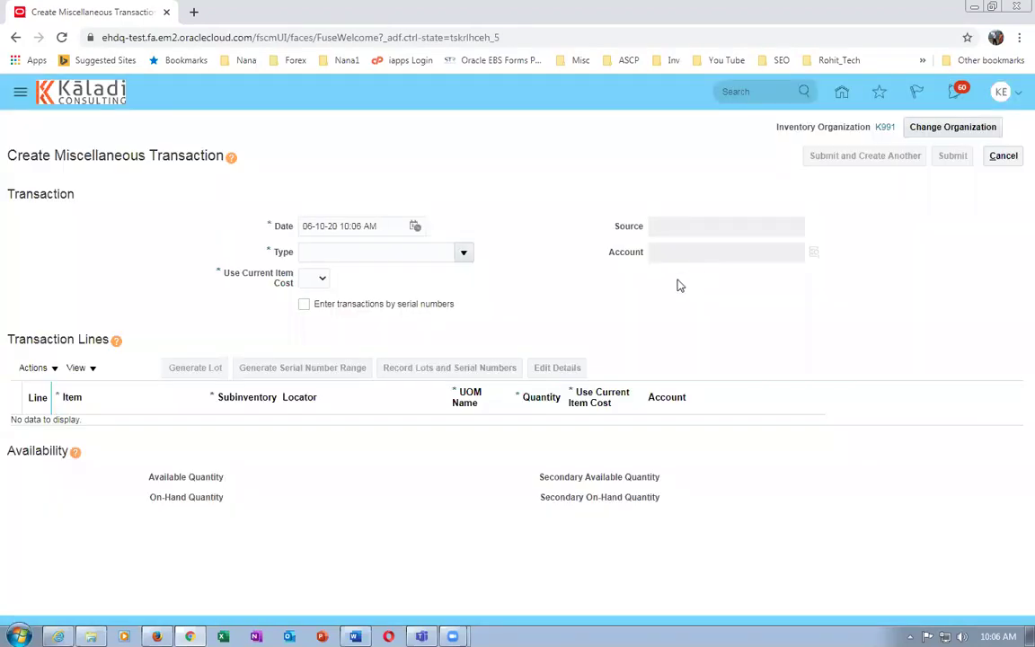
{"action": "left_click", "coordinate": [463, 253]}
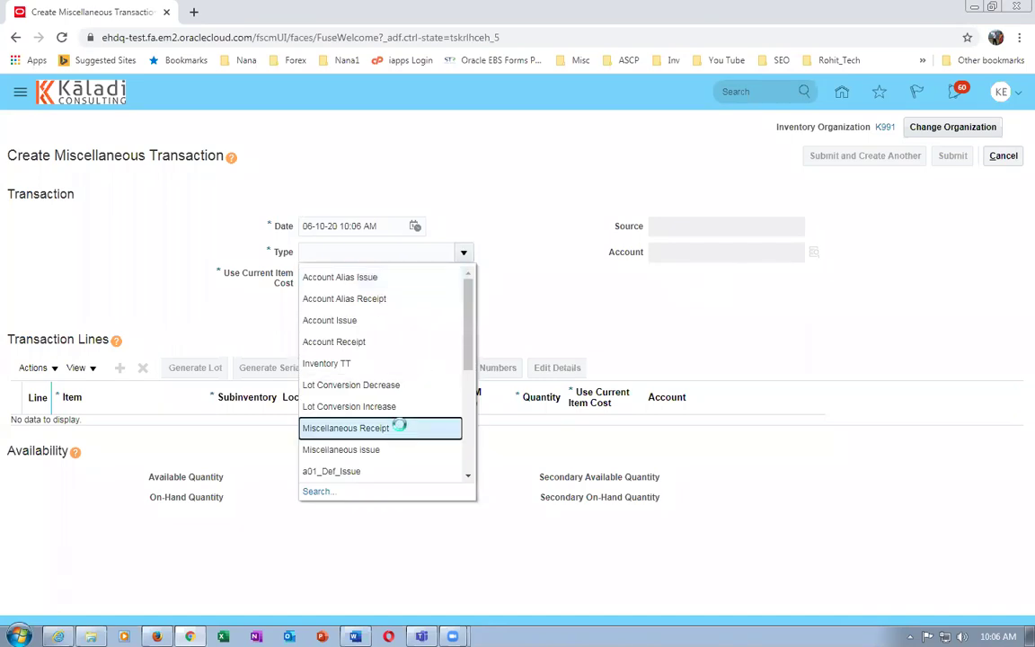
{"action": "left_click", "coordinate": [402, 428]}
{"action": "left_click", "coordinate": [731, 254]}
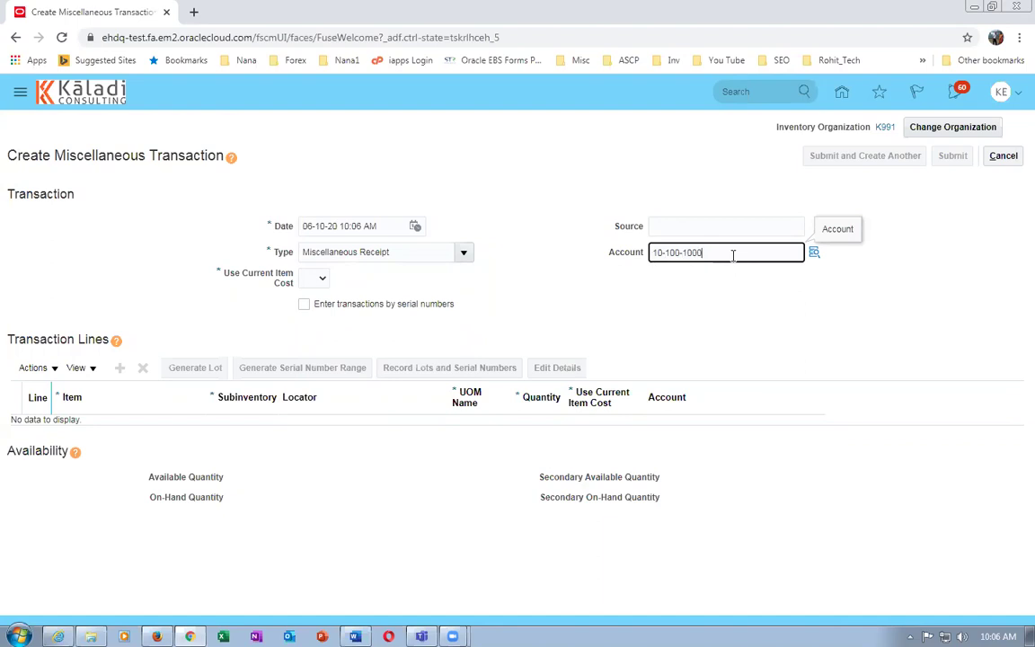
{"action": "left_click", "coordinate": [315, 278]}
{"action": "left_click", "coordinate": [313, 317]}
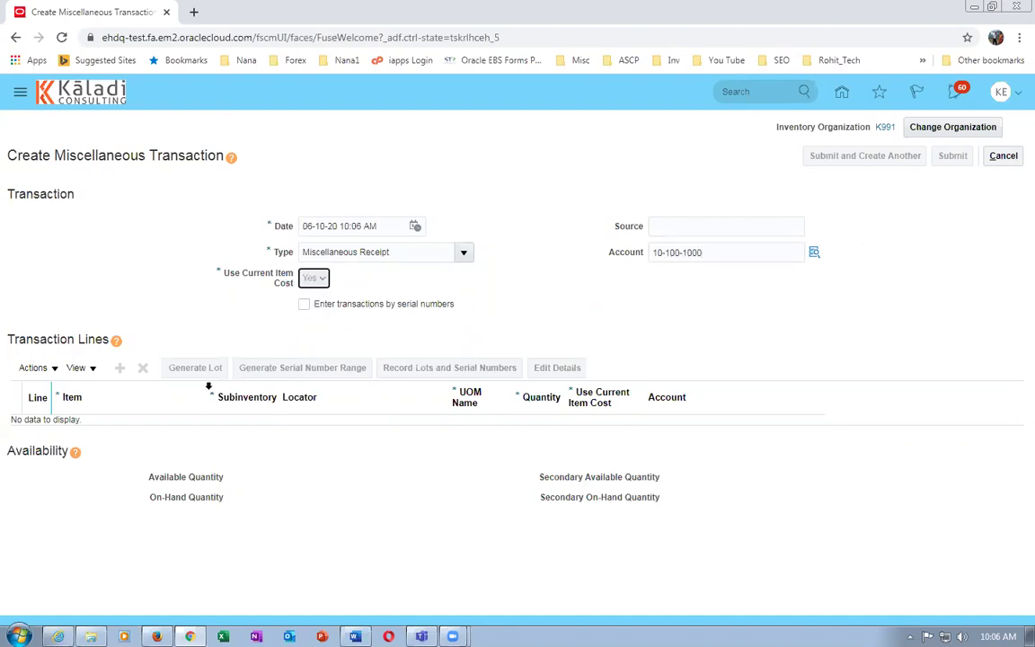
Add a line for k99_two_varients, subinventory k991_sub1, quantity 1000, and submit the receipt
{"action": "left_click", "coordinate": [121, 369]}
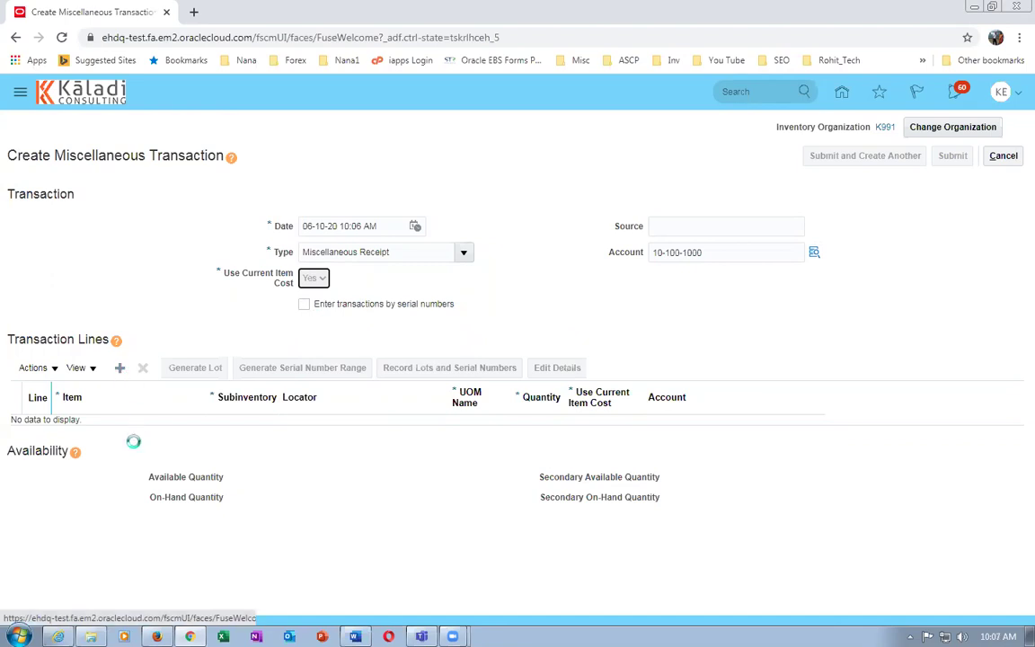
{"action": "left_click", "coordinate": [130, 432]}
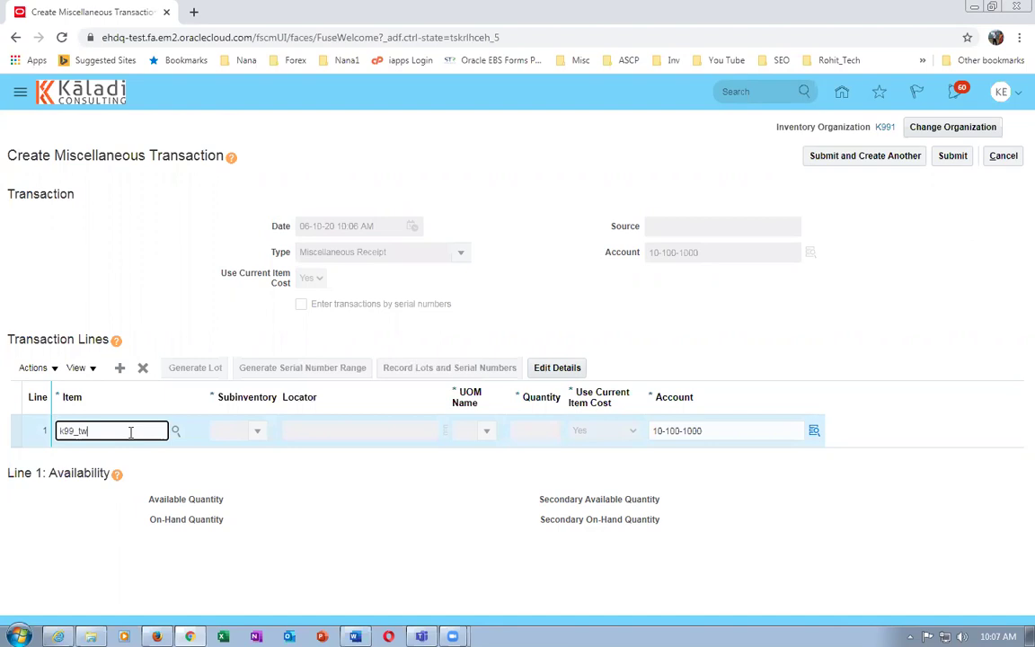
{"action": "key", "text": "Tab"}
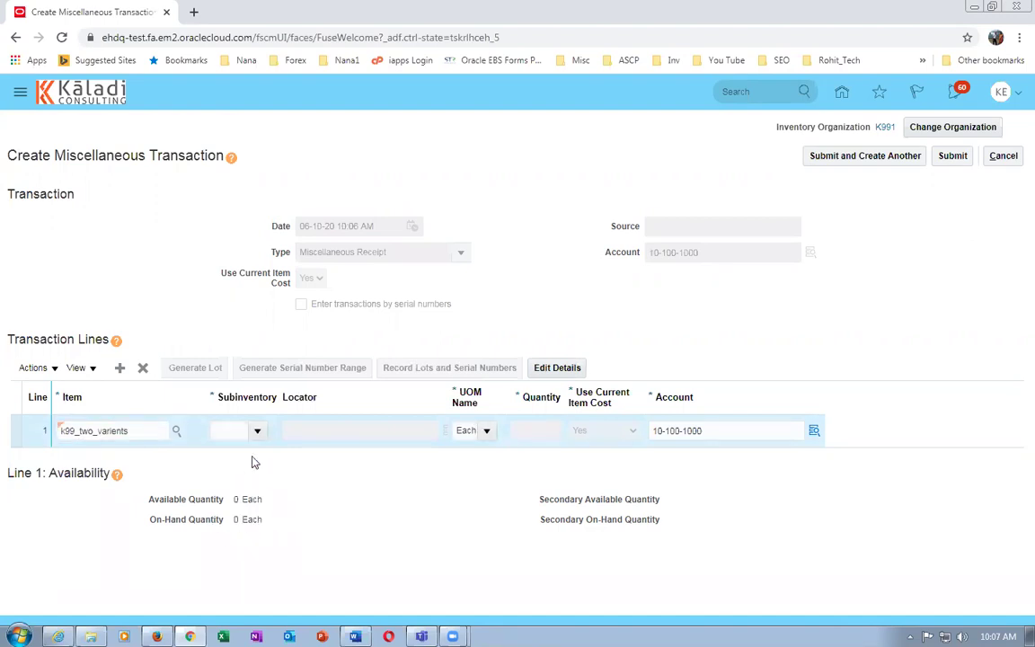
{"action": "left_click", "coordinate": [258, 433]}
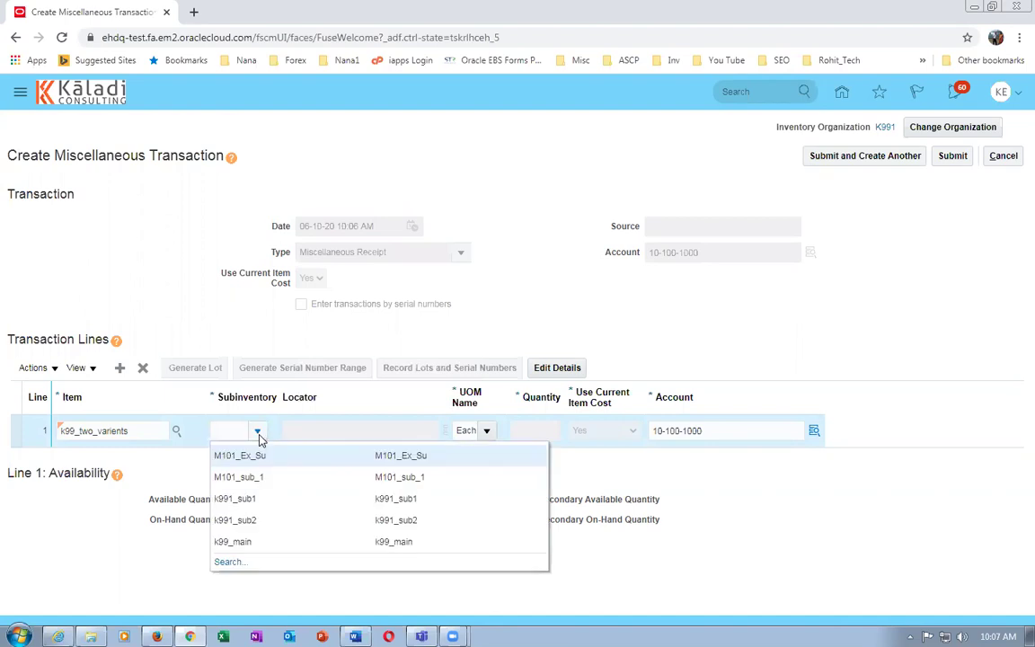
{"action": "left_click", "coordinate": [283, 502]}
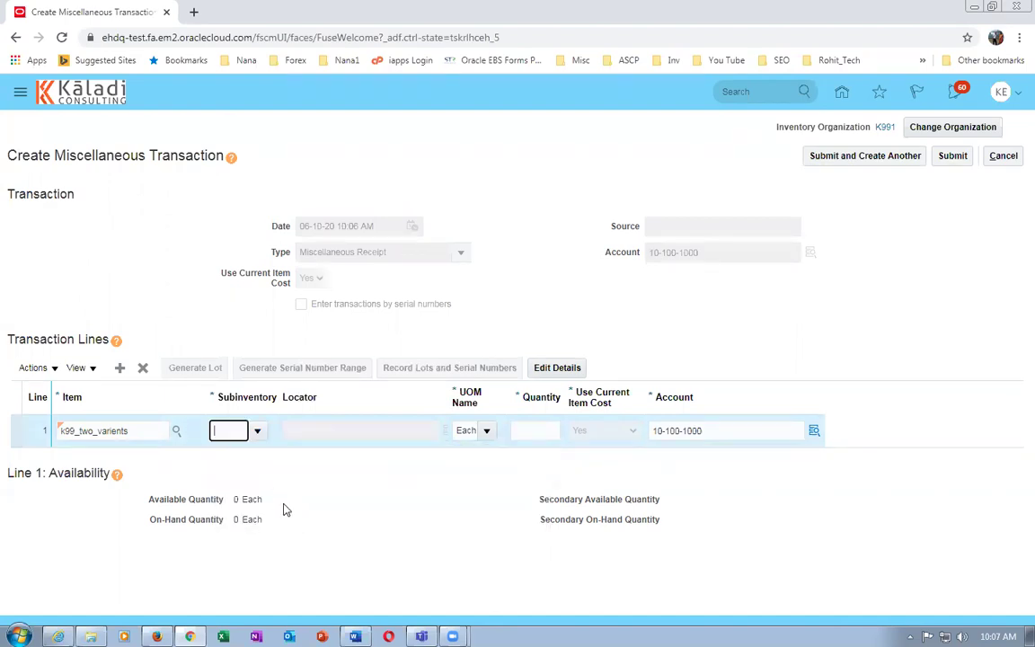
{"action": "left_click", "coordinate": [527, 430]}
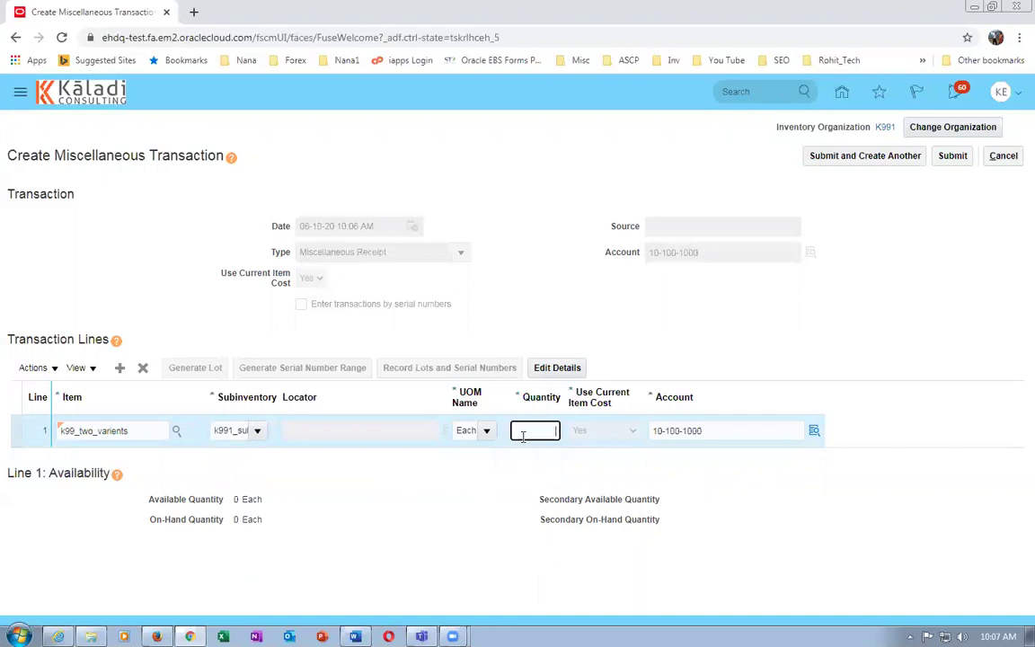
{"action": "type", "text": "1000"}
{"action": "left_click", "coordinate": [724, 311]}
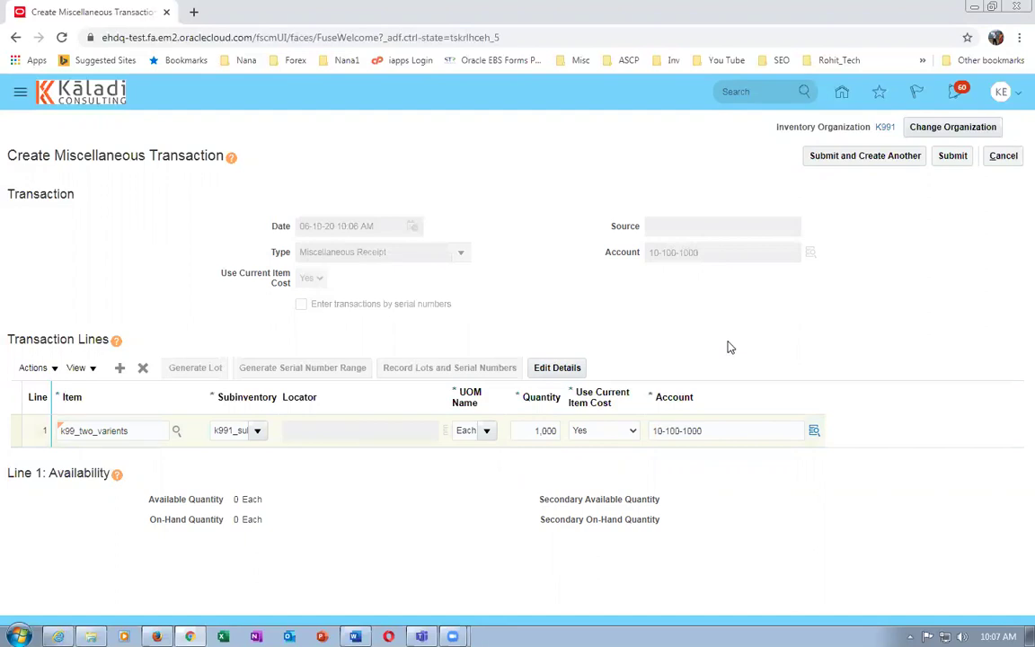
{"action": "left_click", "coordinate": [953, 157]}
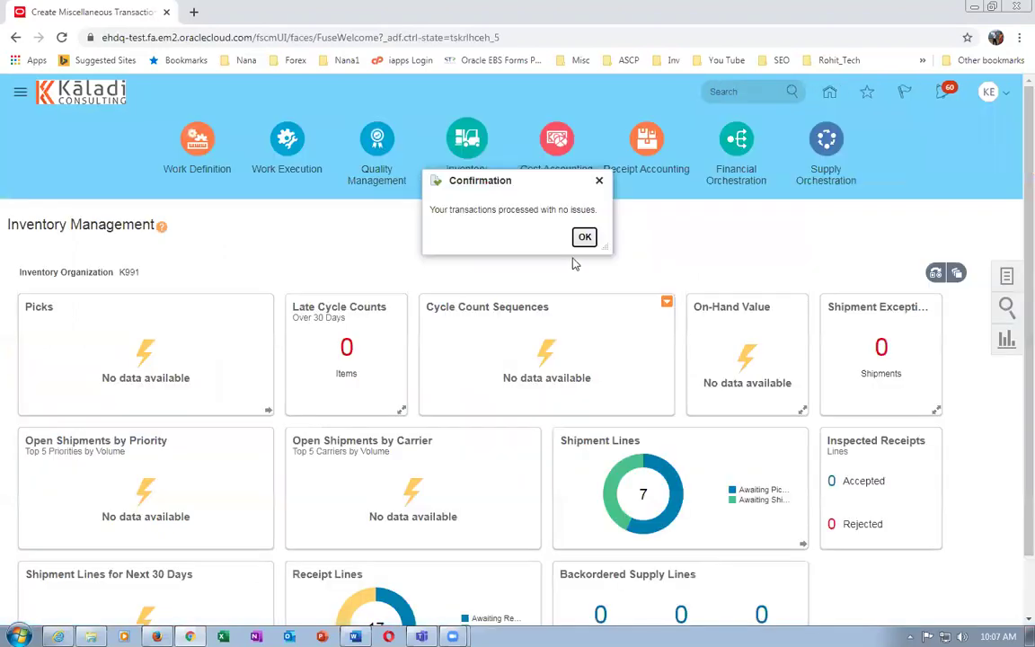
{"action": "left_click", "coordinate": [584, 236]}
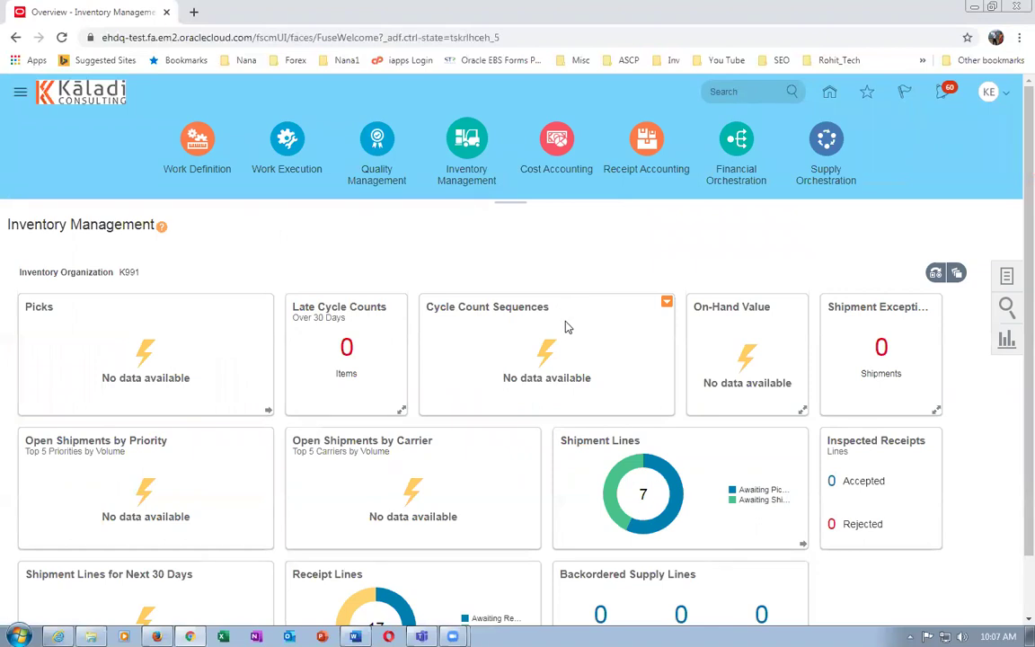
Schedule a new process, searching %retail%upda% and choosing Start Real-Time Supply Update
{"action": "left_click", "coordinate": [991, 95]}
{"action": "left_click", "coordinate": [736, 97]}
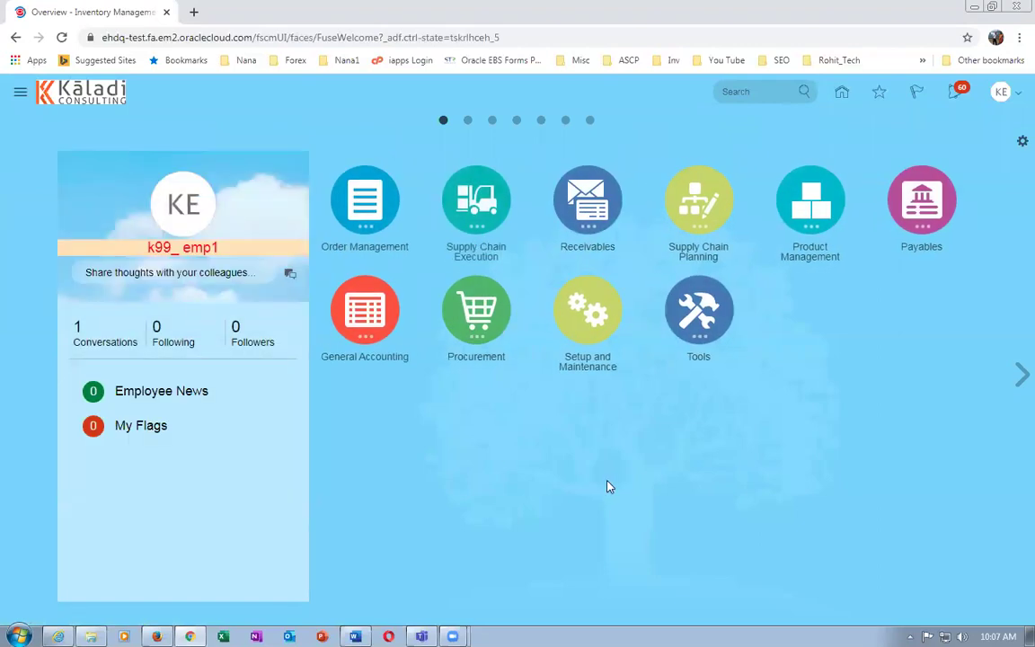
{"action": "left_click", "coordinate": [704, 316]}
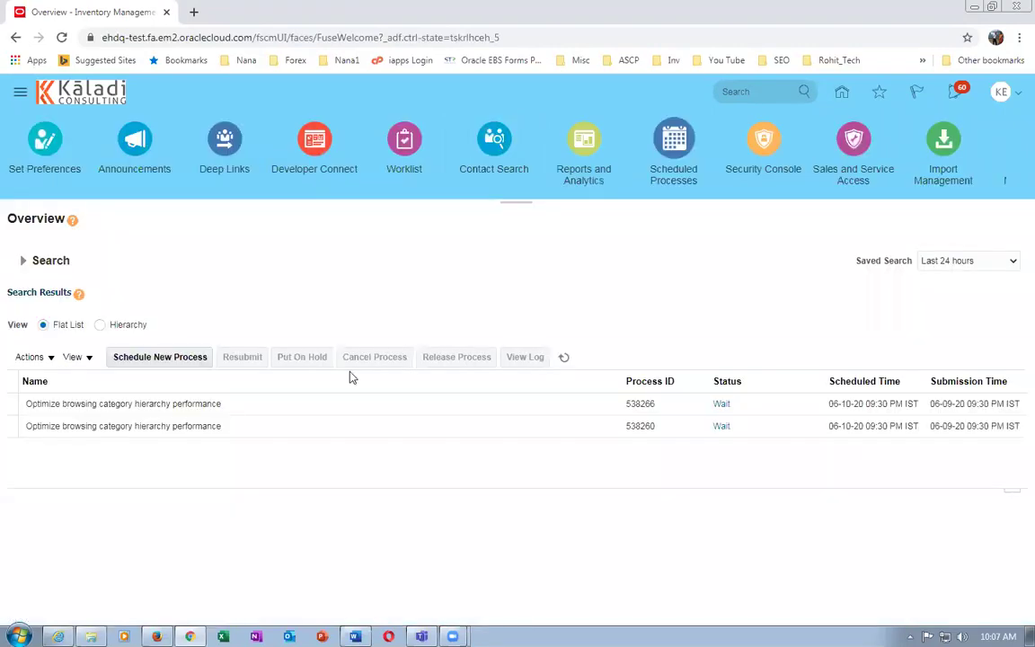
{"action": "left_click", "coordinate": [171, 361]}
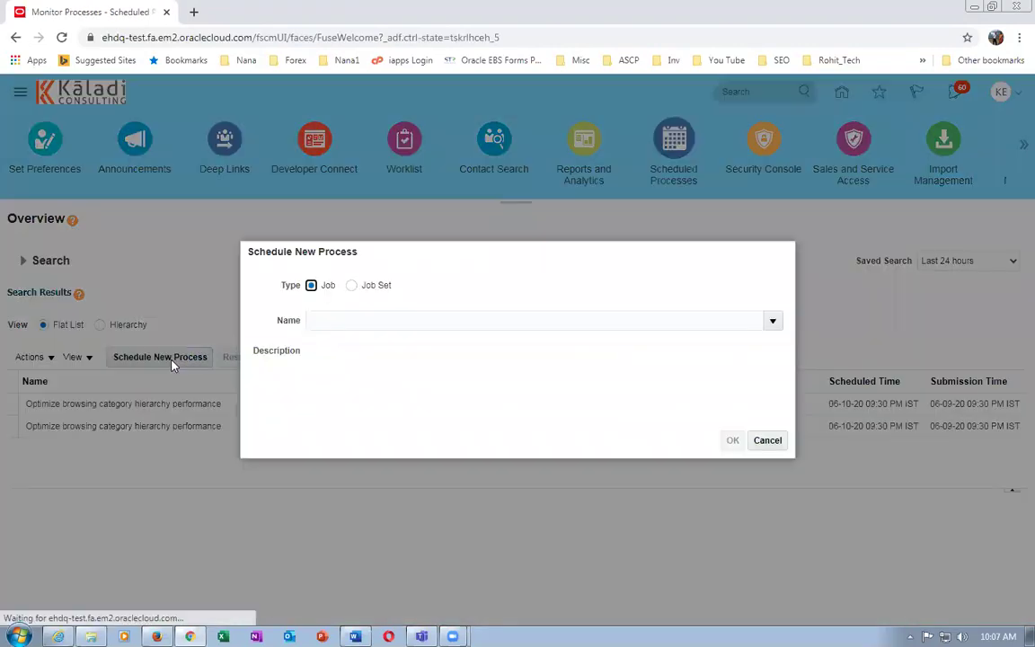
{"action": "left_click", "coordinate": [326, 322]}
{"action": "type", "text": "%r"}
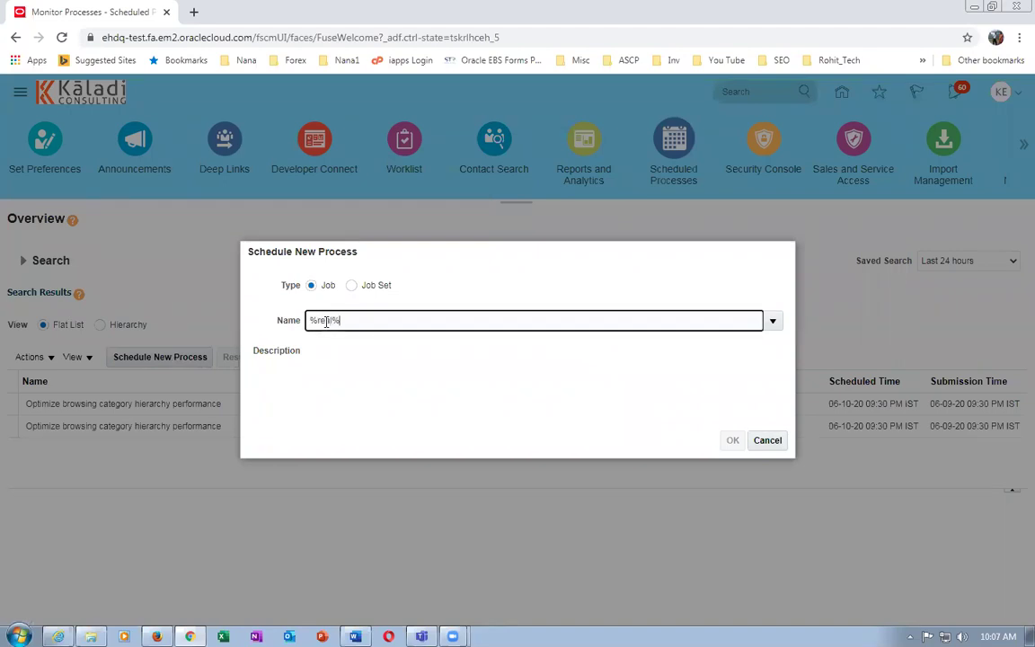
{"action": "type", "text": "etail%upda%"}
{"action": "key", "text": "Tab"}
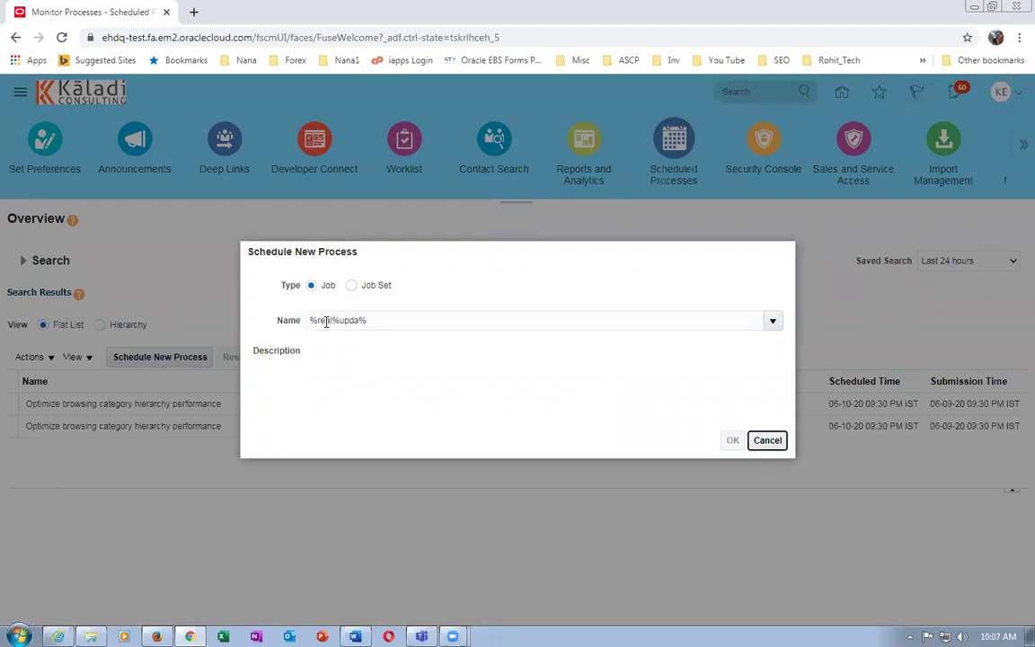
{"action": "left_click", "coordinate": [356, 392]}
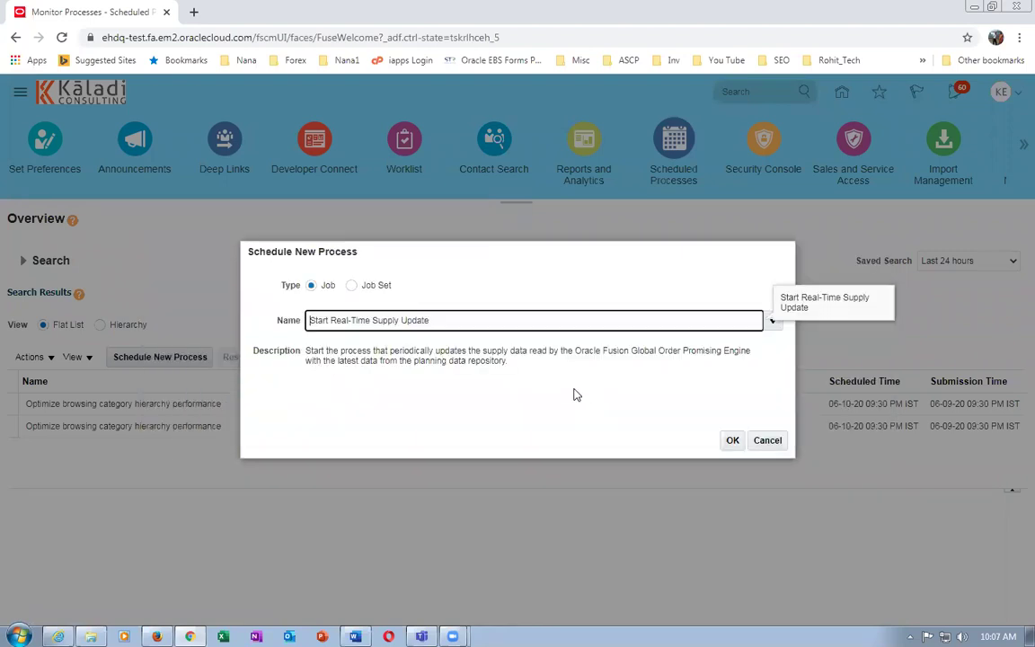
{"action": "left_click", "coordinate": [733, 441]}
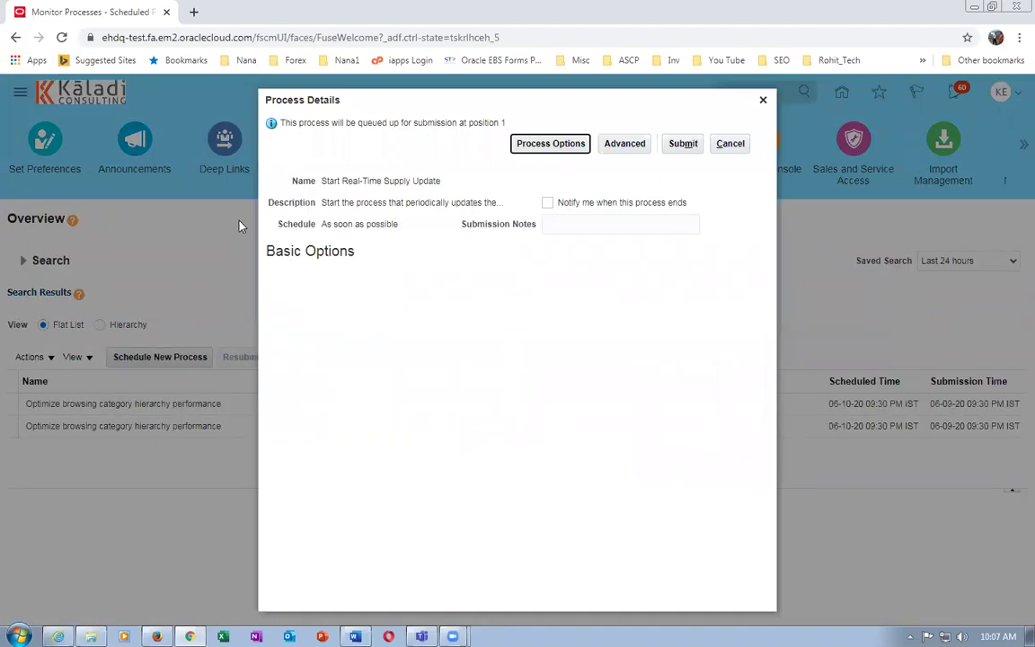
Submit the process and refresh until run 539043 appears with Warning status
{"action": "left_click", "coordinate": [683, 143]}
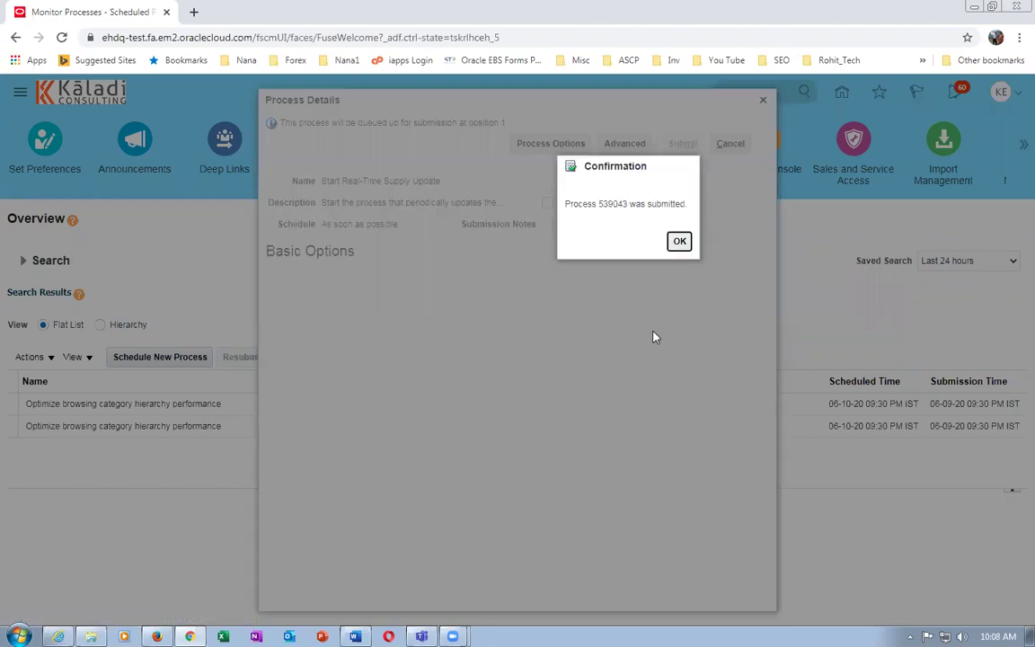
{"action": "left_click", "coordinate": [679, 242]}
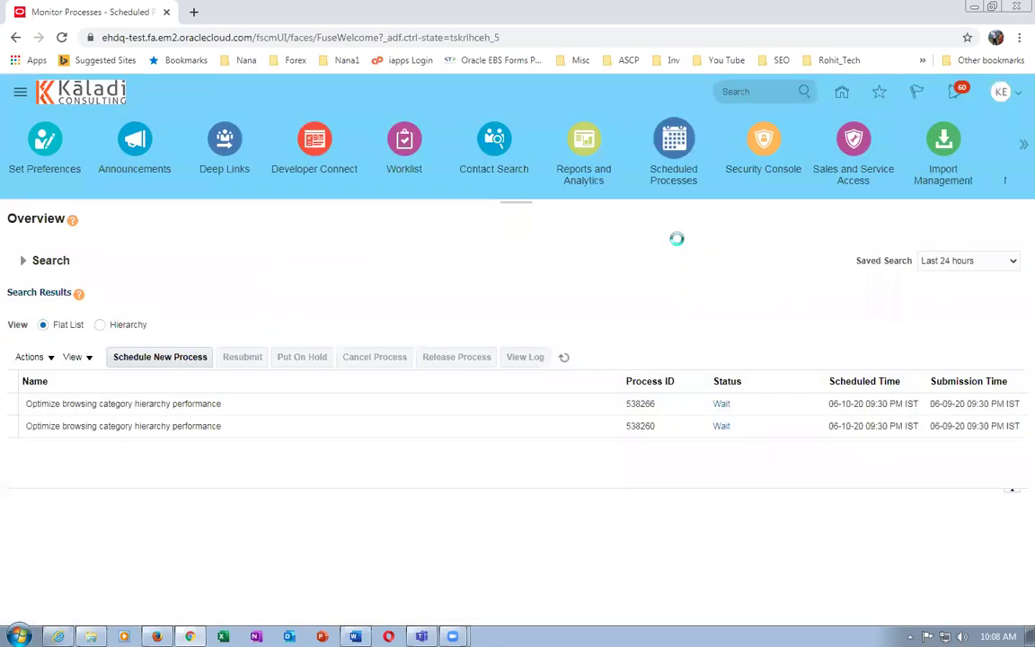
{"action": "left_click", "coordinate": [563, 357]}
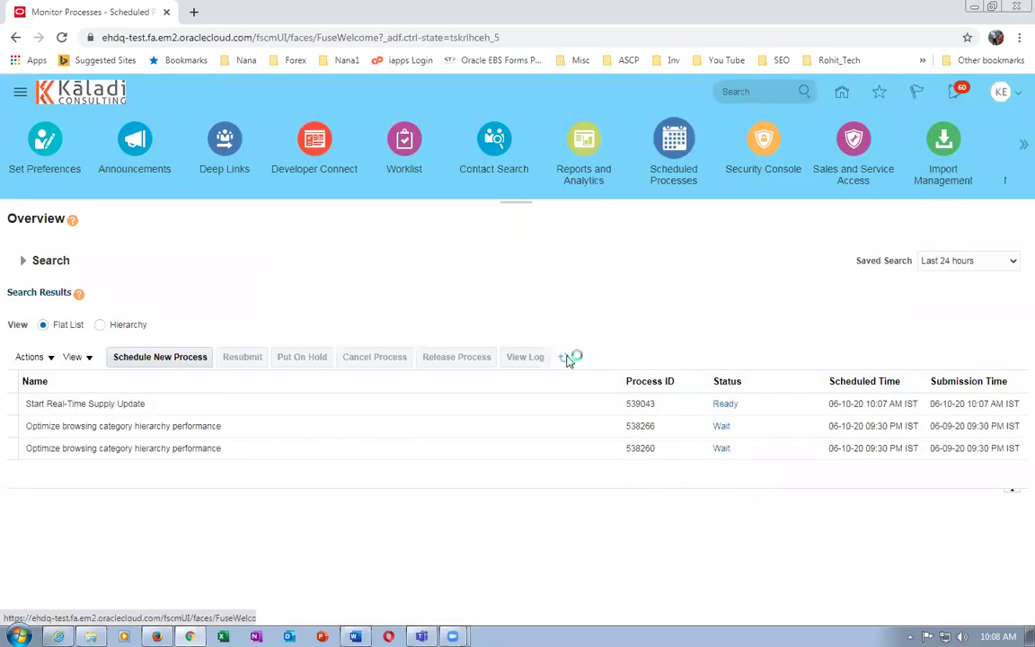
{"action": "left_click", "coordinate": [567, 359]}
{"action": "left_click", "coordinate": [461, 403]}
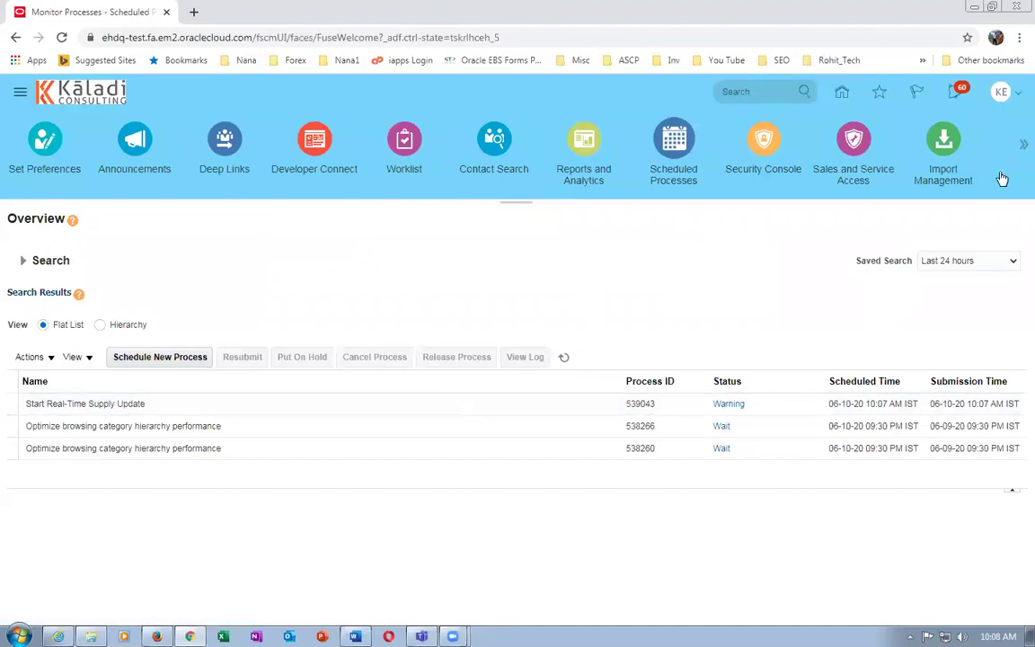
Sign out, confirm the single sign-off, sign back in with the same user, then go to Word
{"action": "left_click", "coordinate": [1001, 93]}
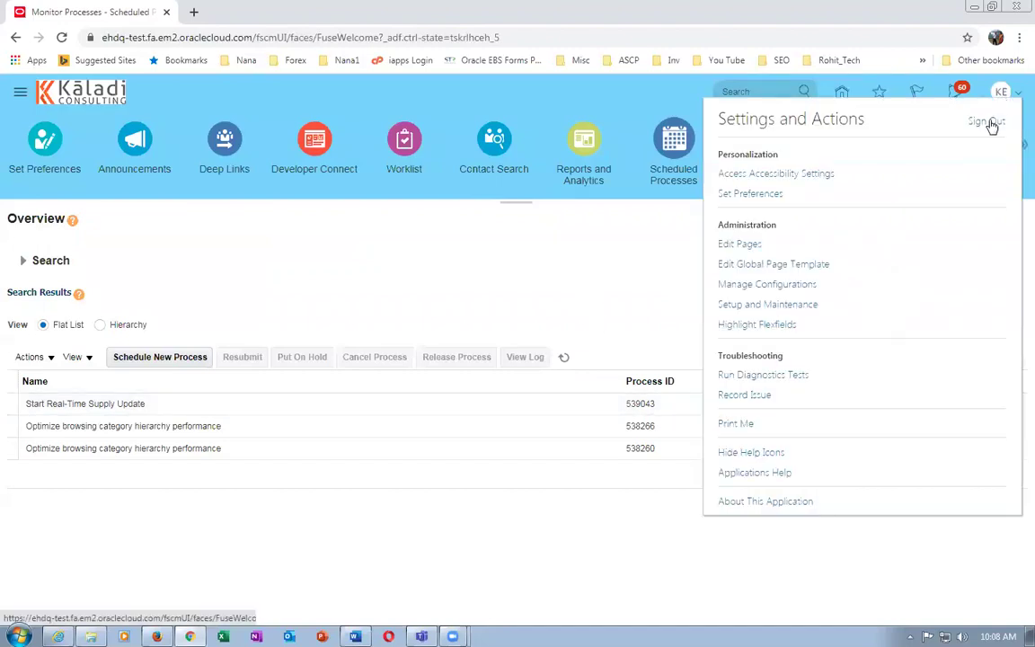
{"action": "left_click", "coordinate": [986, 120]}
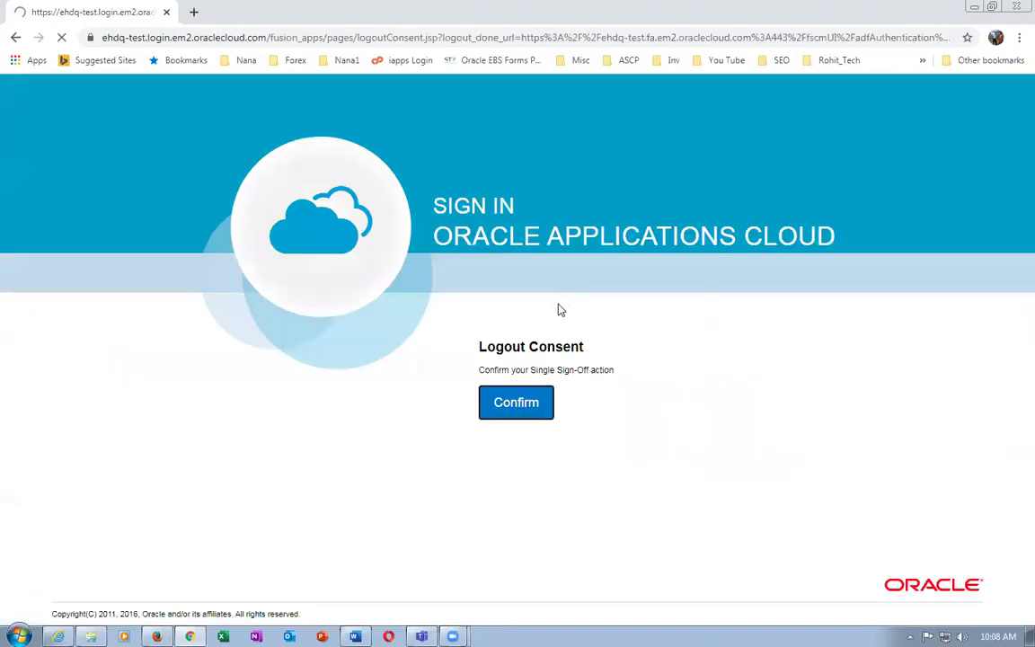
{"action": "left_click", "coordinate": [519, 407]}
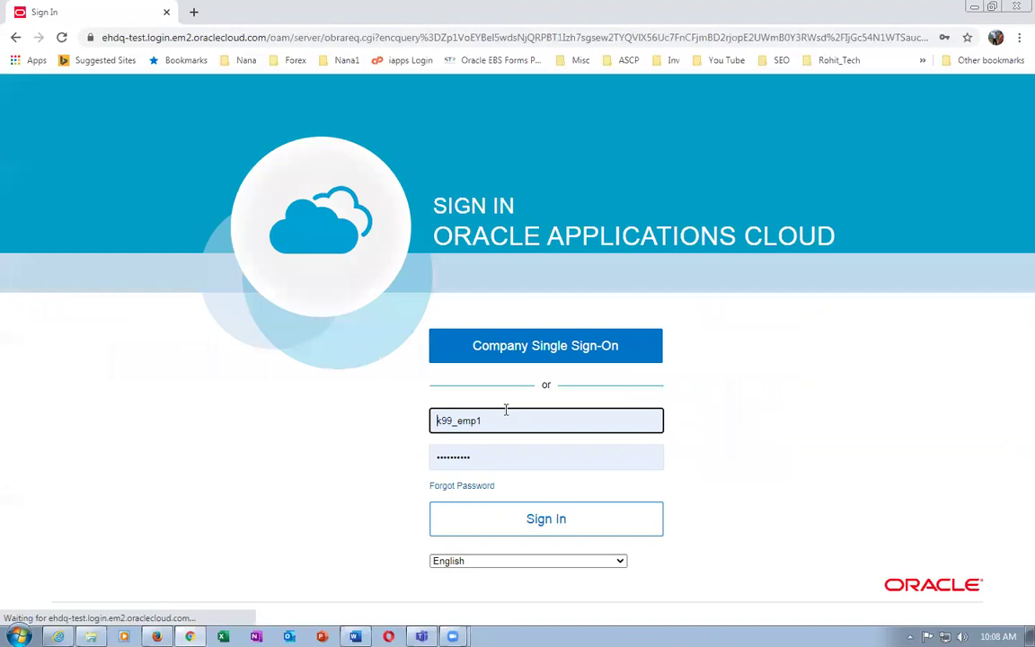
{"action": "left_click", "coordinate": [538, 531]}
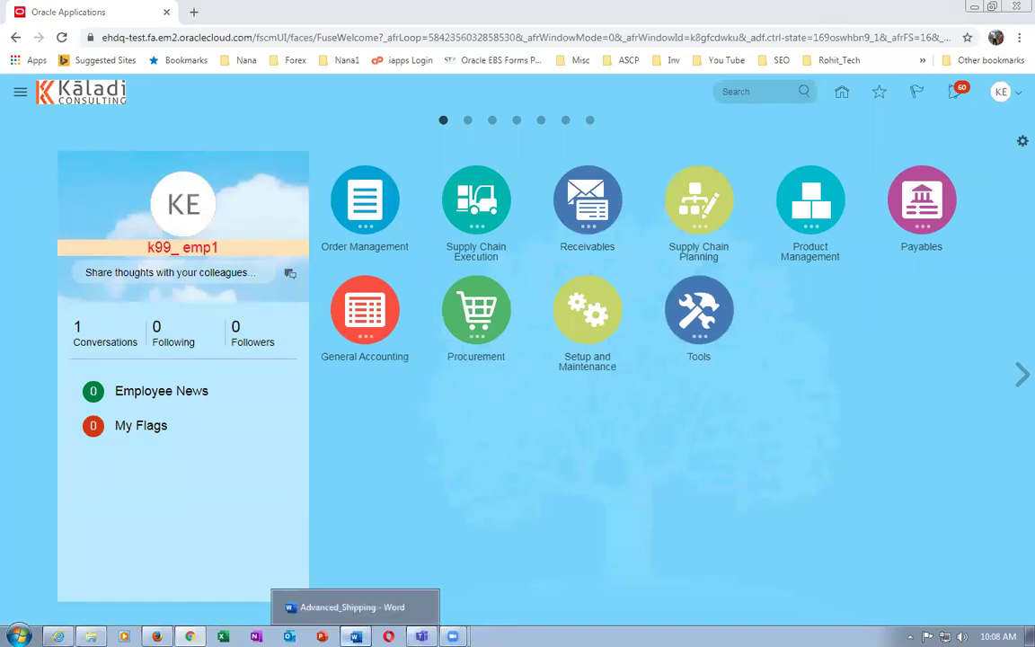
{"action": "left_click", "coordinate": [354, 636]}
Highlight 'receipt of 1000' and 'cust1 1200 Q.' in the notes, then return to Oracle
{"action": "left_click", "coordinate": [460, 426]}
{"action": "scroll", "coordinate": [476, 427], "scroll_direction": "down", "scroll_amount": 3}
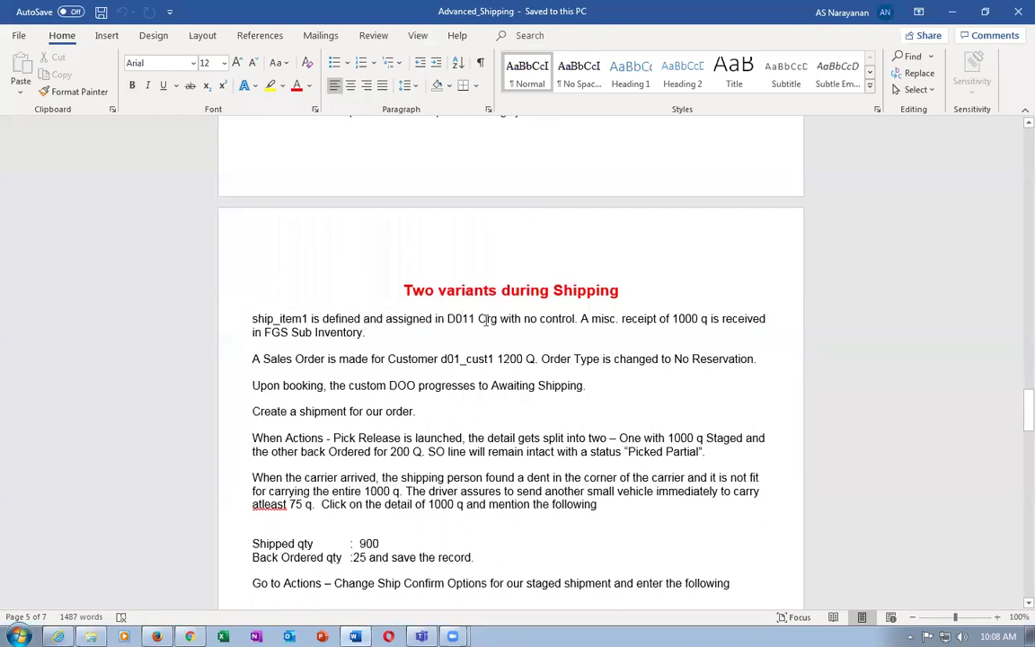
{"action": "left_click_drag", "start_coordinate": [635, 319], "coordinate": [704, 320]}
{"action": "left_click_drag", "start_coordinate": [467, 358], "coordinate": [544, 361]}
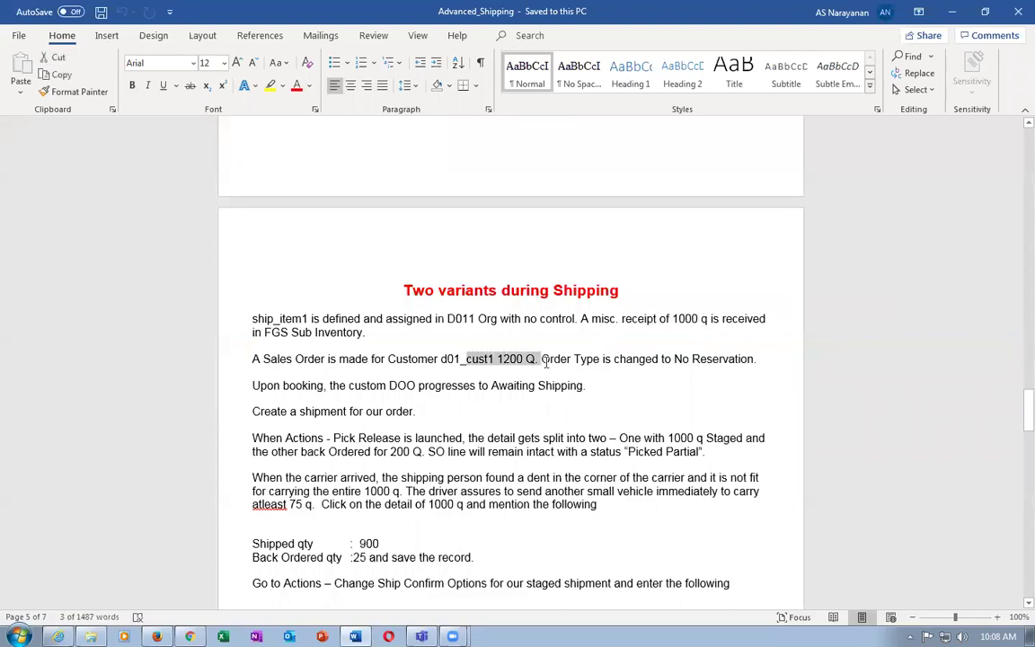
{"action": "key", "text": "alt+Tab"}
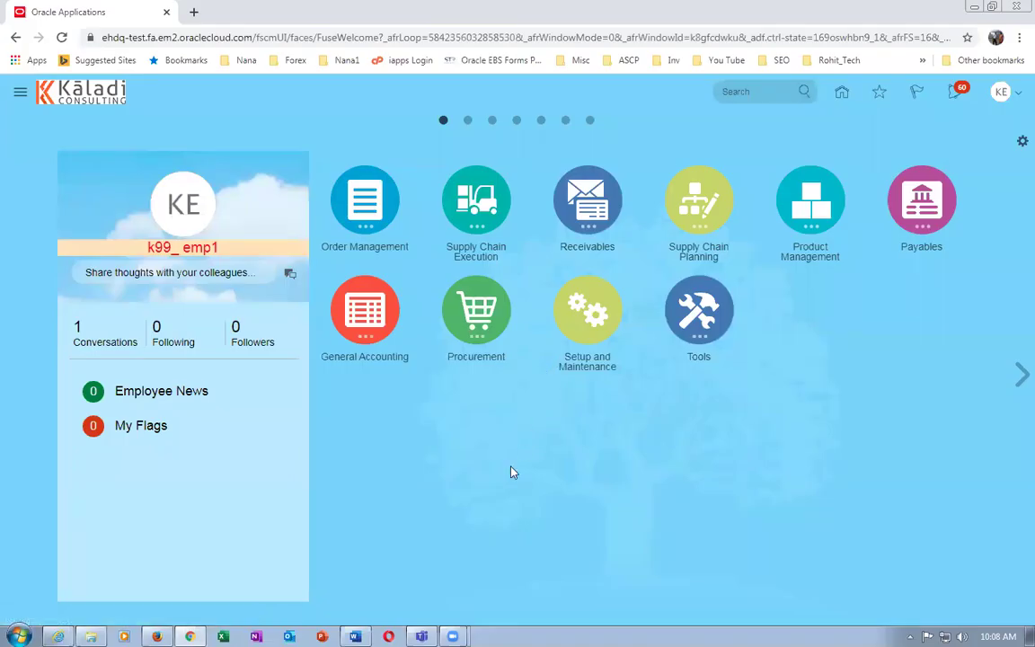
Create a new sales order in Order Management for customer k99_cust_1
{"action": "left_click", "coordinate": [364, 212]}
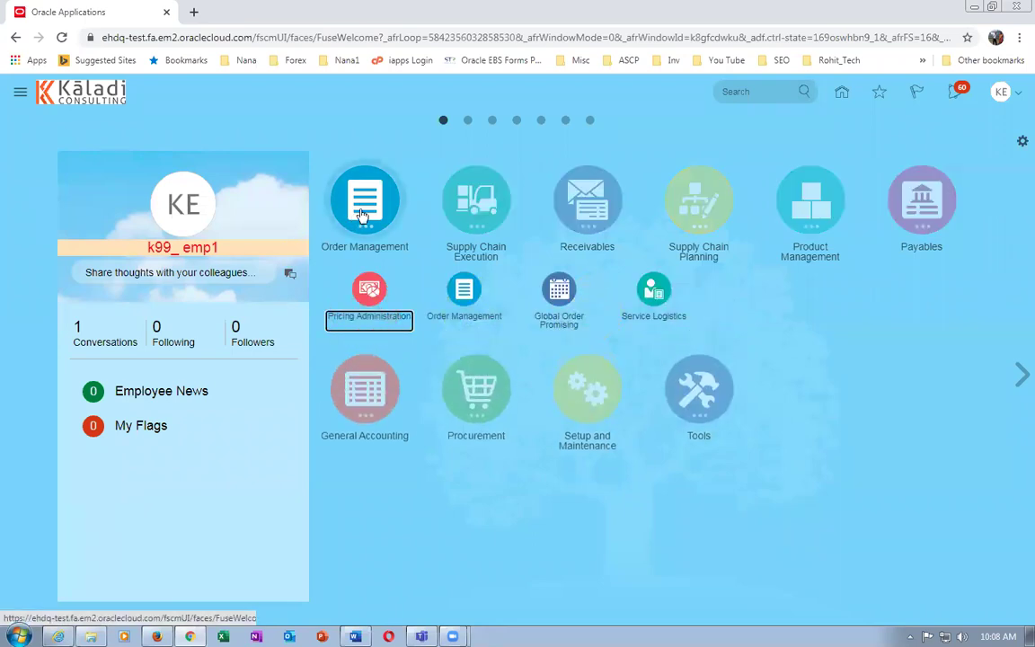
{"action": "left_click", "coordinate": [463, 290]}
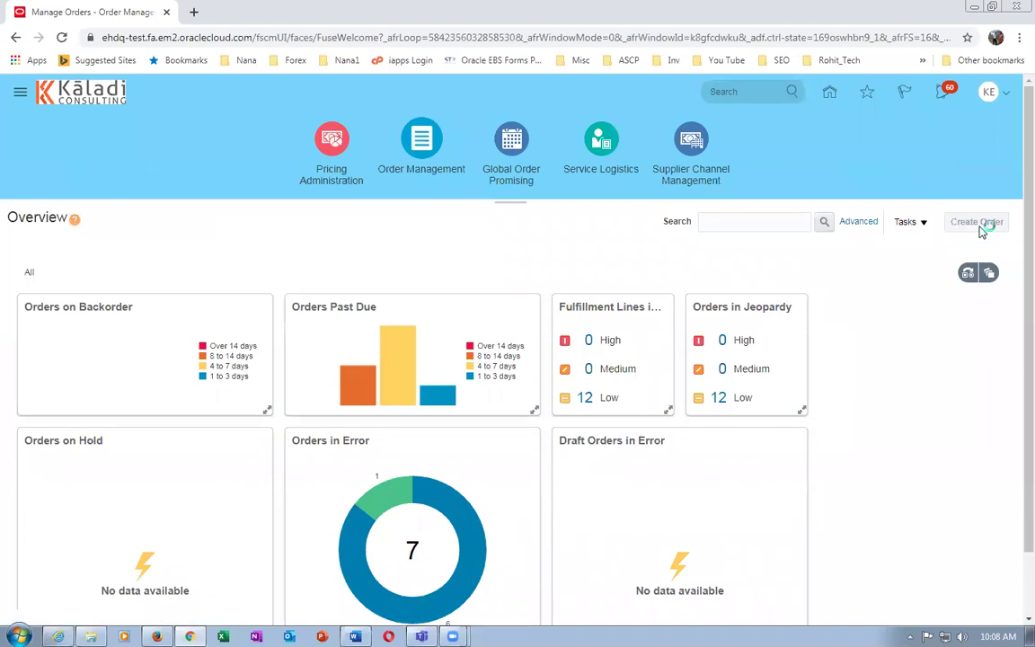
{"action": "left_click", "coordinate": [982, 230]}
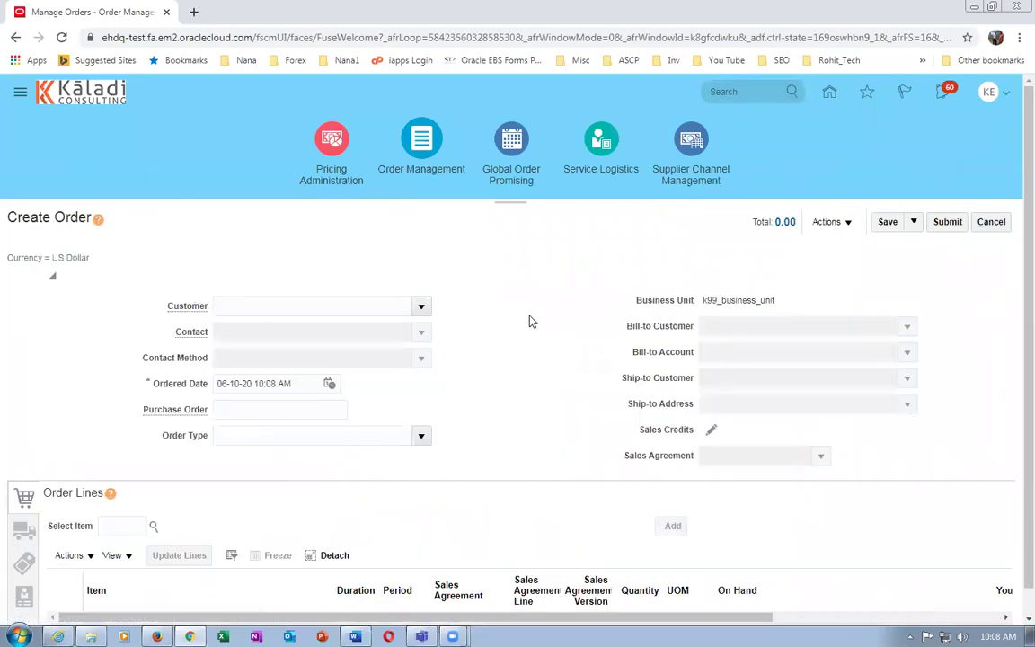
{"action": "left_click", "coordinate": [240, 307]}
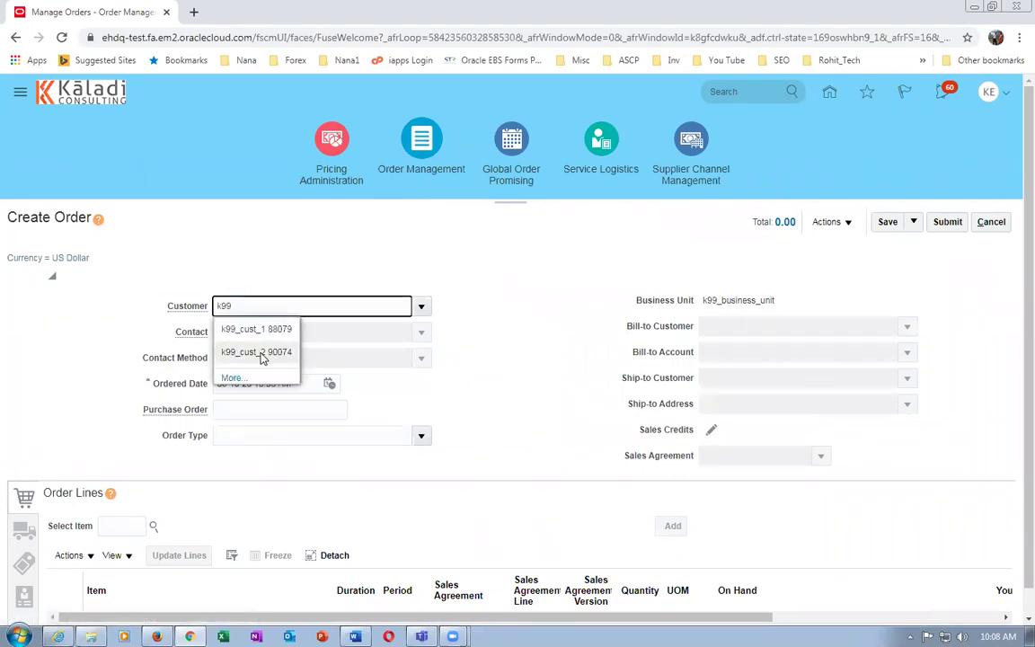
{"action": "left_click", "coordinate": [257, 329]}
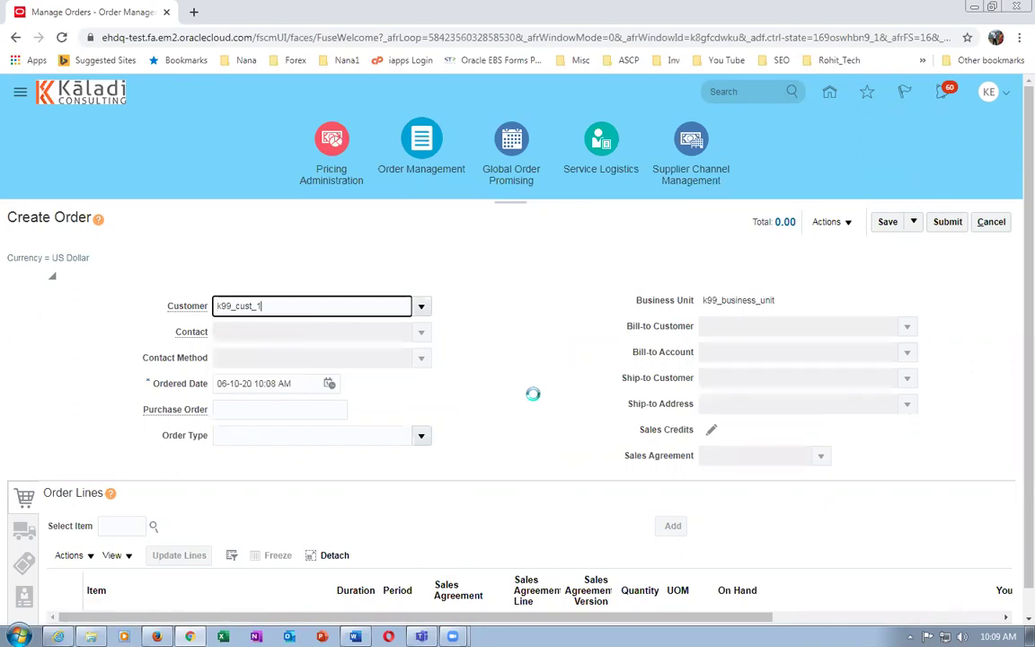
Set the order type to k99_No_Reservation
{"action": "scroll", "coordinate": [533, 400], "scroll_direction": "down", "scroll_amount": 1}
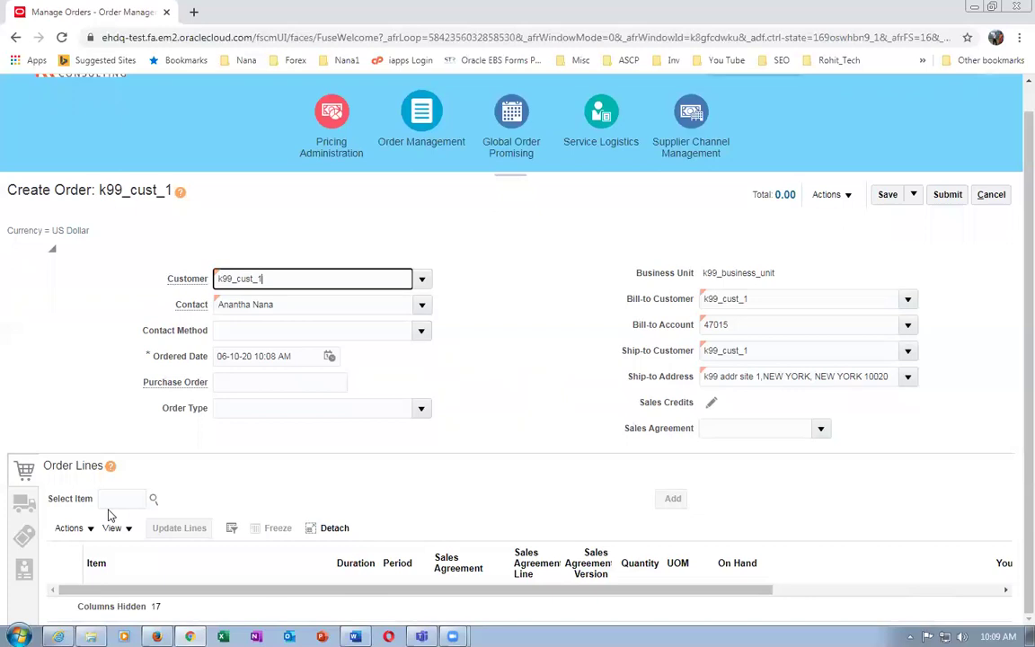
{"action": "left_click", "coordinate": [423, 410]}
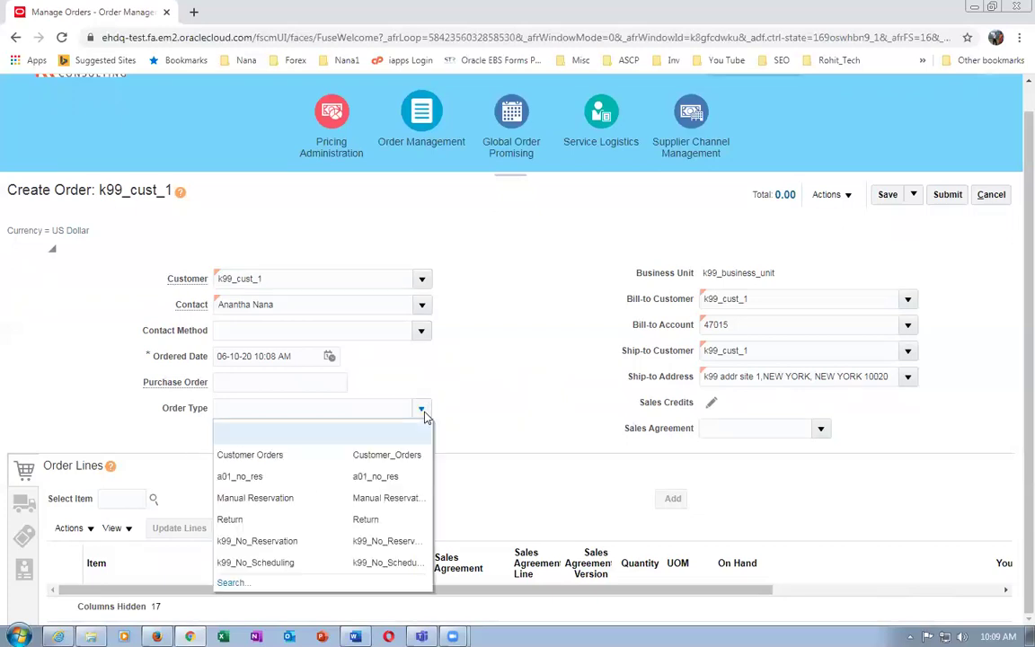
{"action": "left_click", "coordinate": [303, 542]}
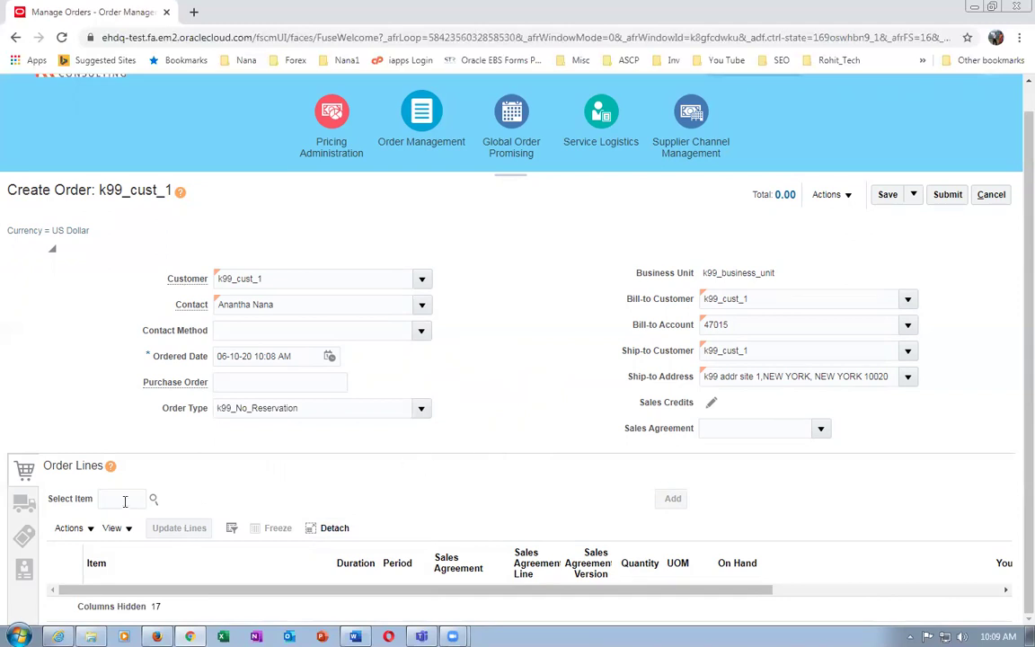
Add an order line for item k99_two_varients with quantity 1200 Each
{"action": "left_click", "coordinate": [123, 499]}
{"action": "type", "text": "k"}
{"action": "type", "text": "99_Invo"}
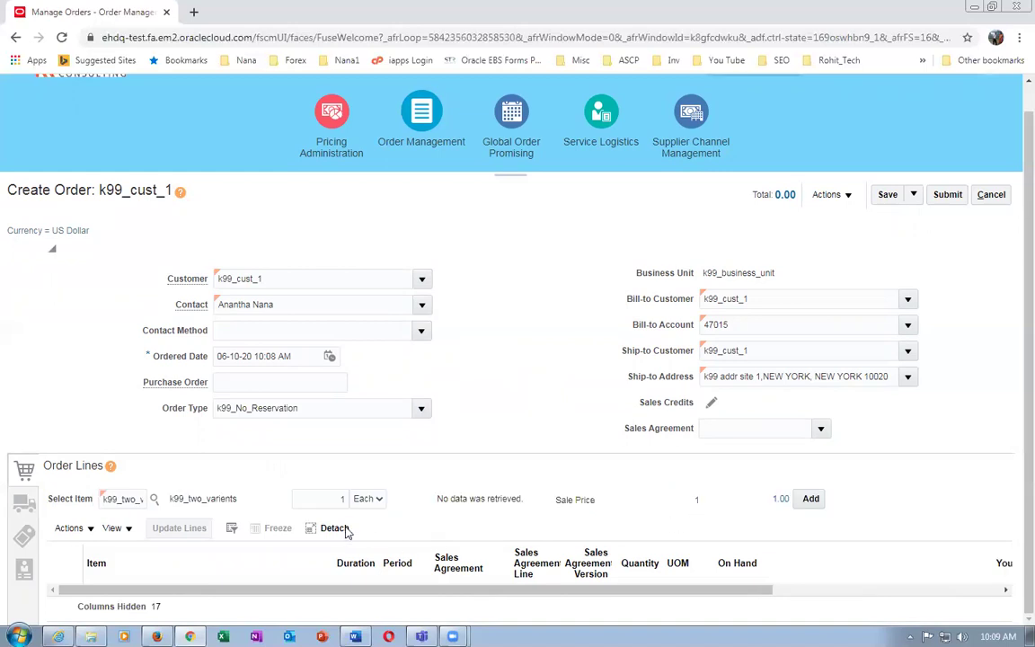
{"action": "left_click", "coordinate": [344, 502]}
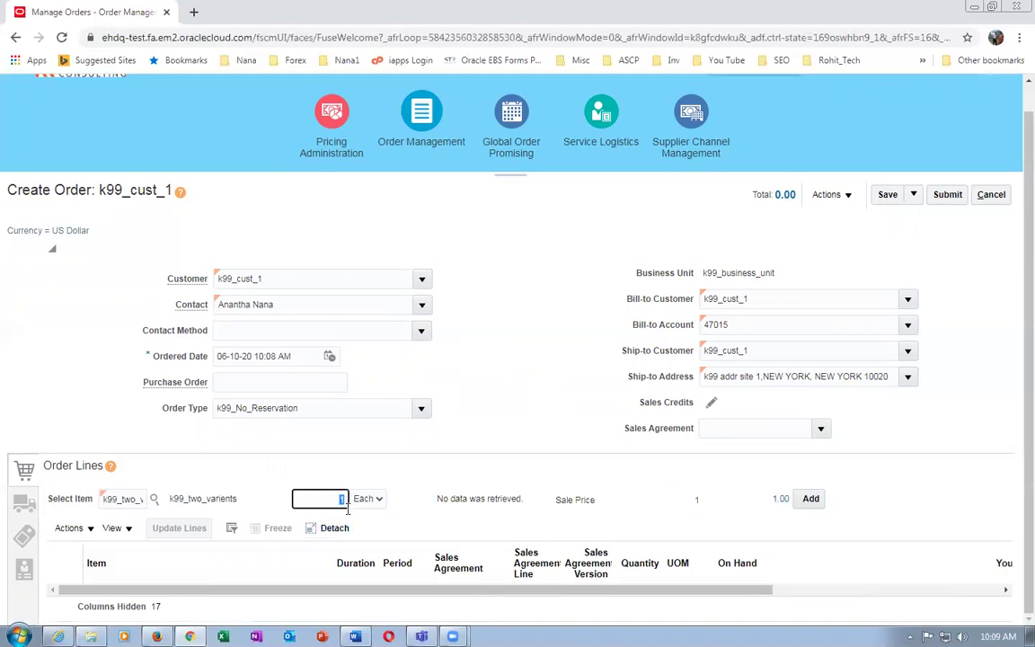
{"action": "type", "text": "1200"}
{"action": "key", "text": "Tab"}
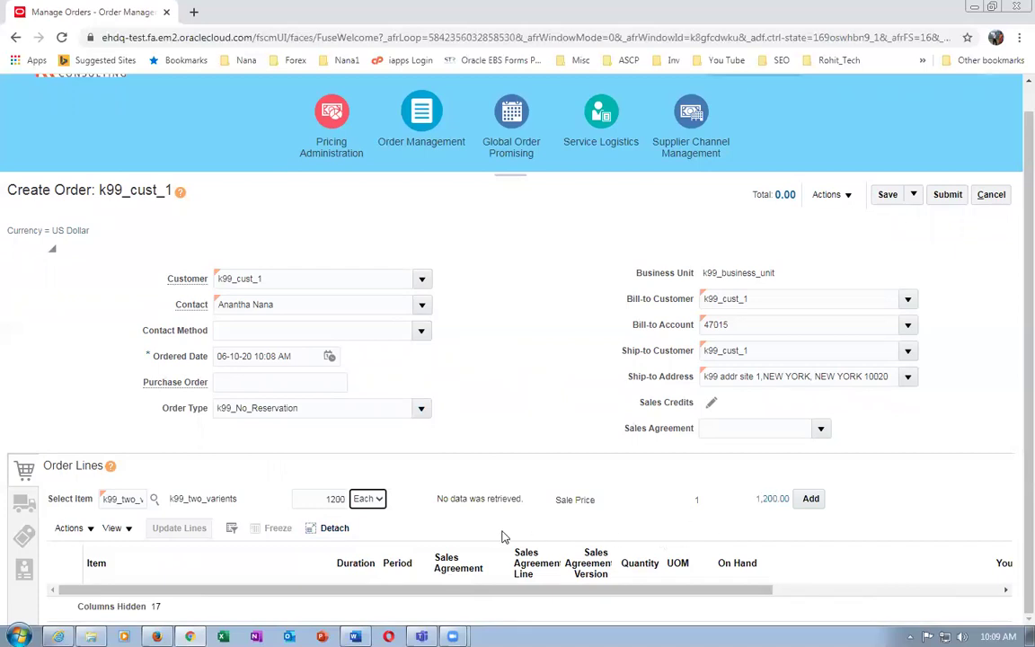
{"action": "left_click", "coordinate": [808, 499]}
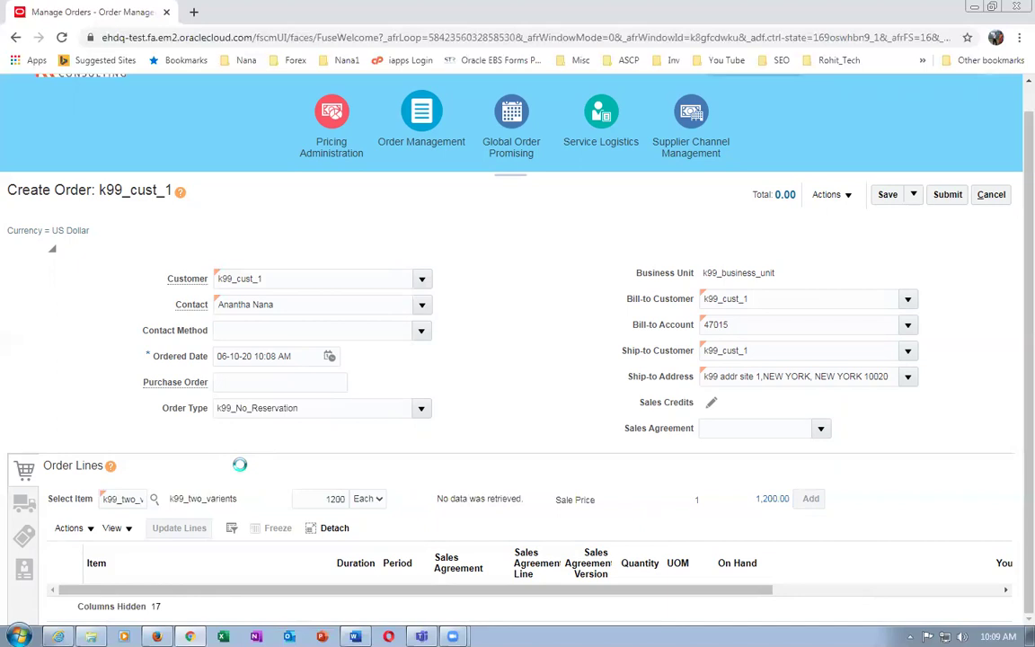
Set the line's shipping warehouse to K991 - K99_CHILD_1 in the supply details
{"action": "left_click", "coordinate": [24, 509]}
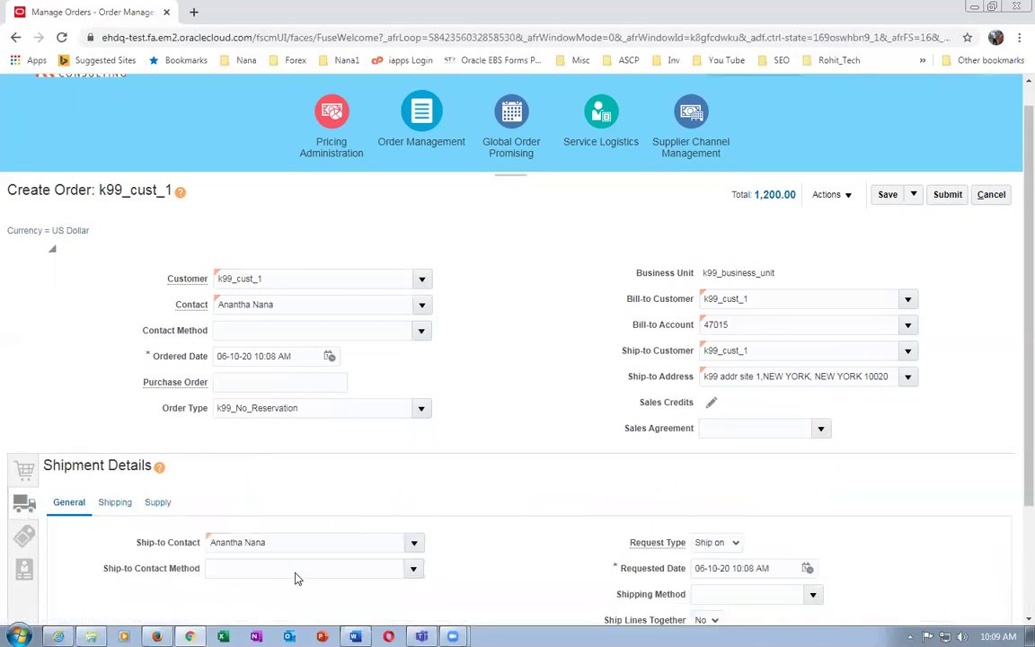
{"action": "left_click", "coordinate": [159, 503]}
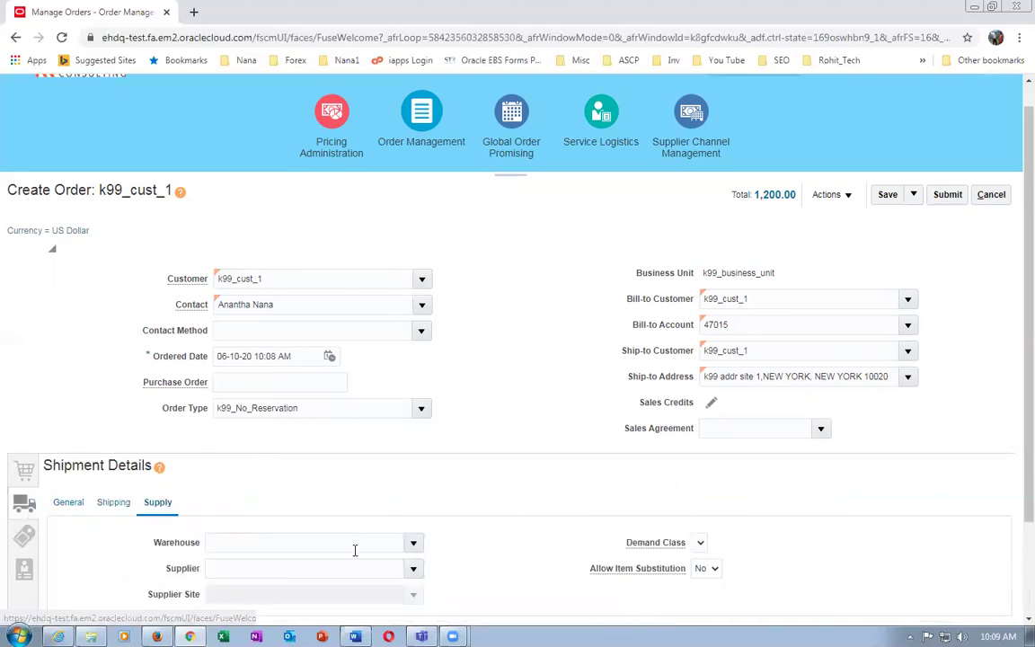
{"action": "left_click", "coordinate": [326, 546]}
{"action": "type", "text": "K"}
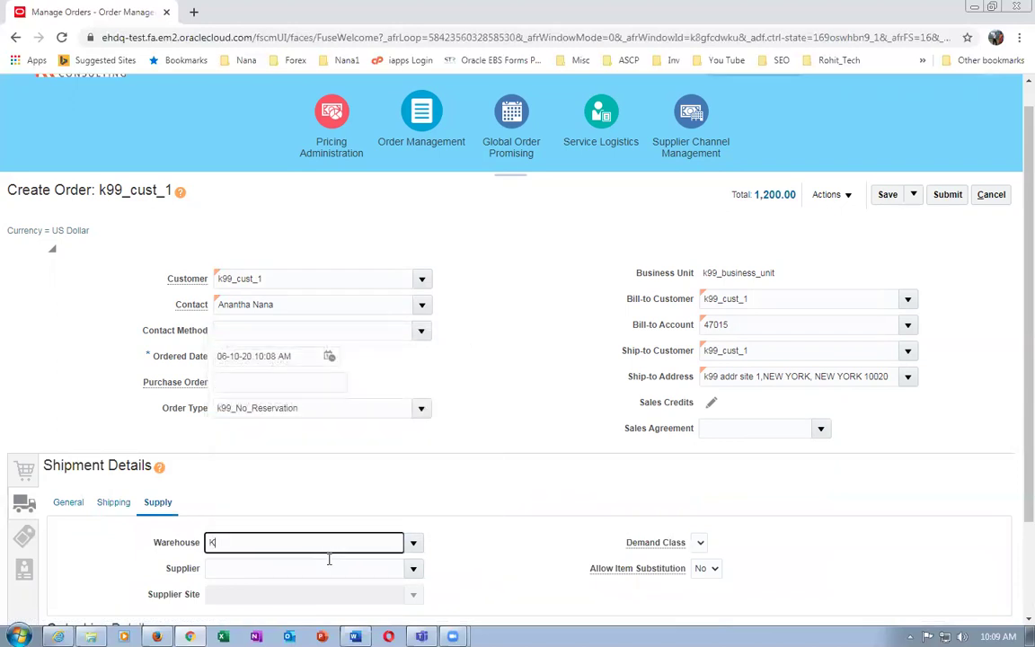
{"action": "type", "text": "991"}
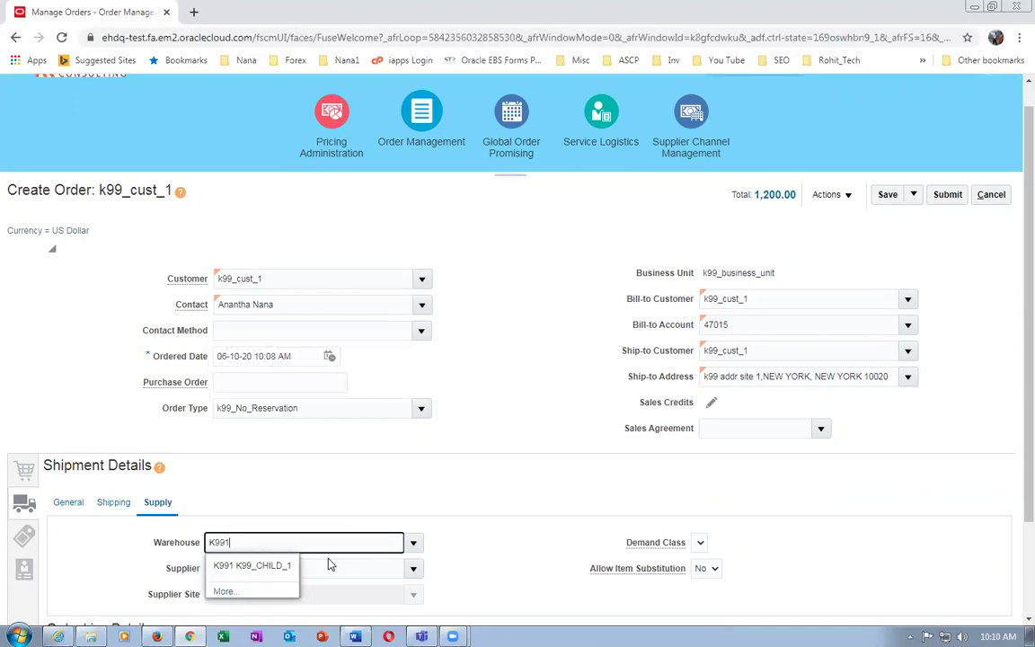
{"action": "left_click", "coordinate": [288, 573]}
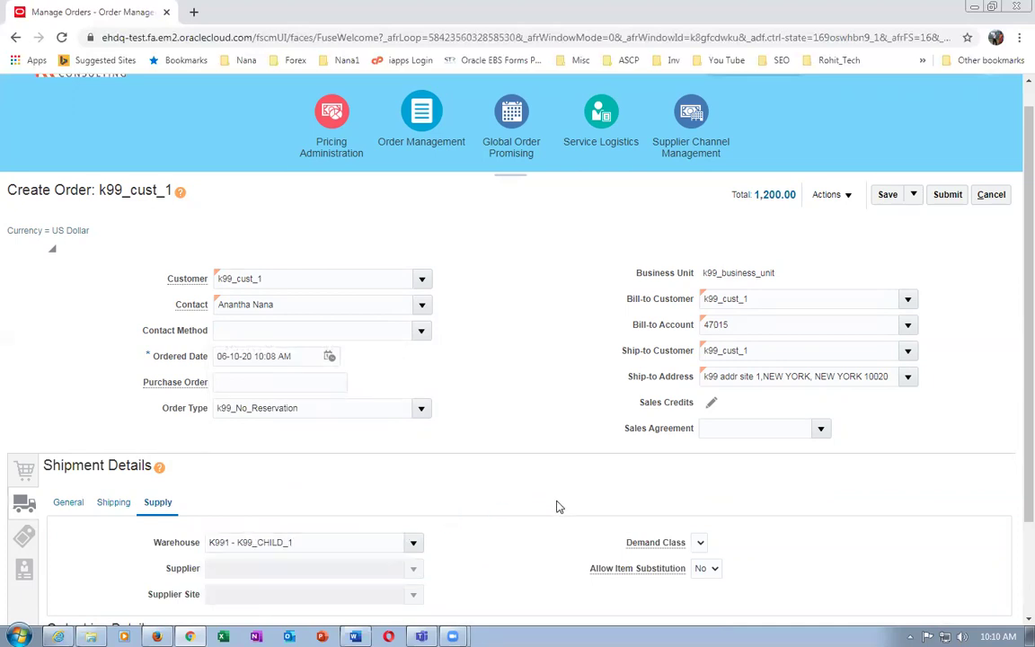
Save and submit sales order 10007, acknowledging the confirmation
{"action": "scroll", "coordinate": [556, 509], "scroll_direction": "up", "scroll_amount": 1}
{"action": "left_click", "coordinate": [885, 222]}
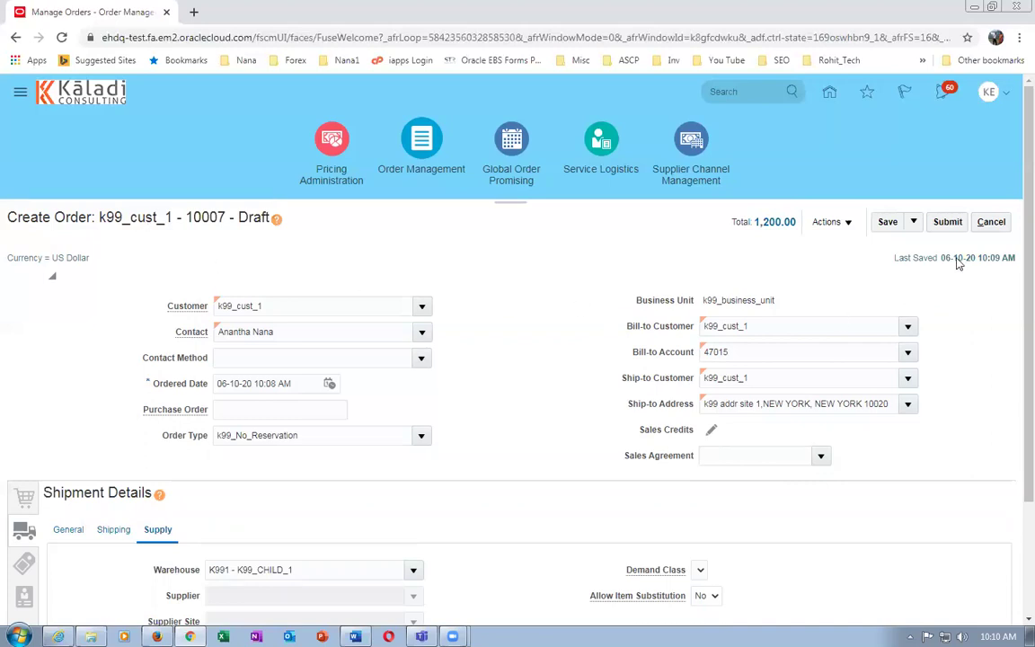
{"action": "left_click", "coordinate": [947, 222]}
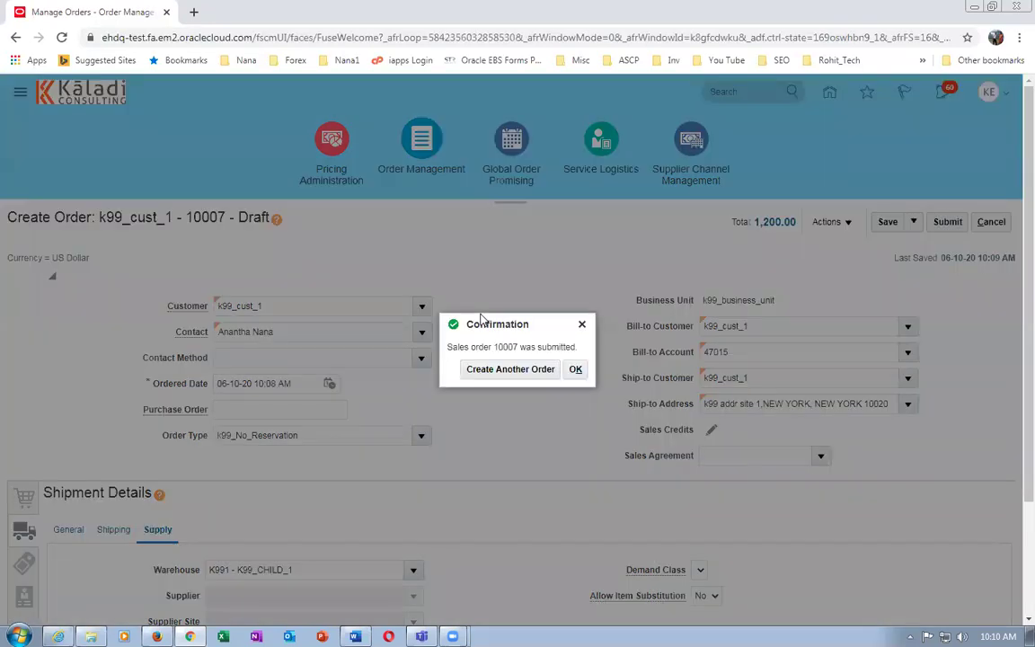
{"action": "left_click", "coordinate": [575, 369]}
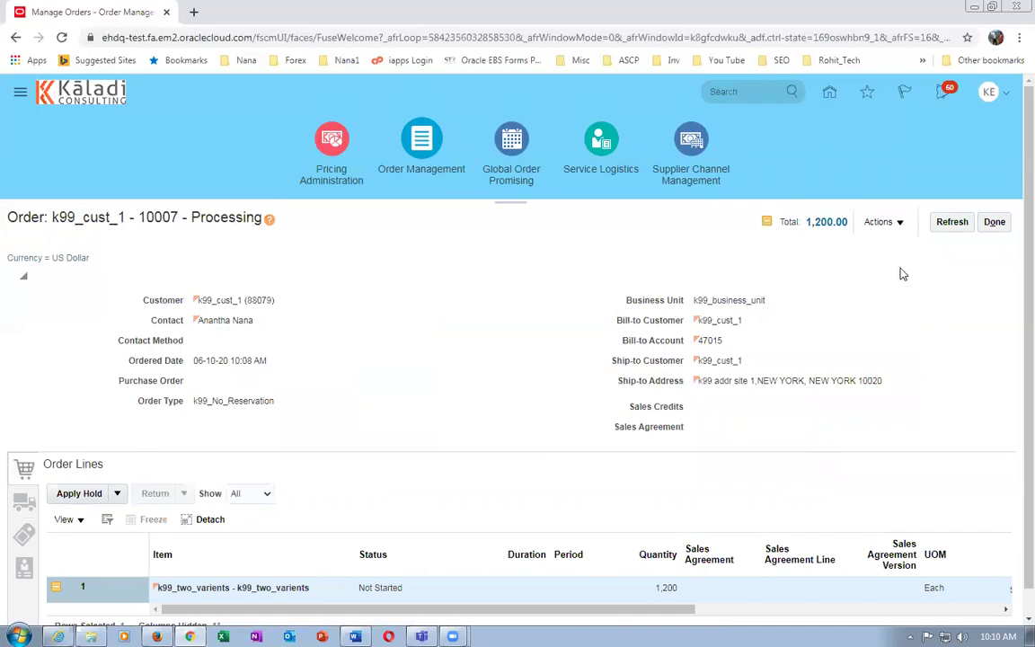
Switch order 10007 to the fulfillment view and open its line's orchestration process
{"action": "left_click", "coordinate": [885, 227]}
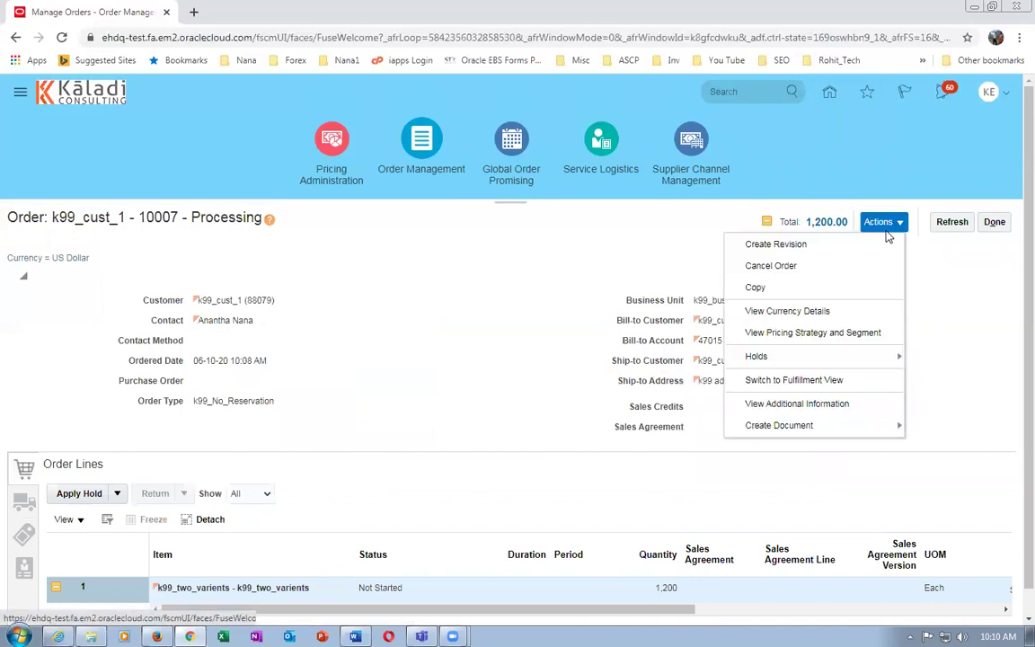
{"action": "left_click", "coordinate": [848, 381]}
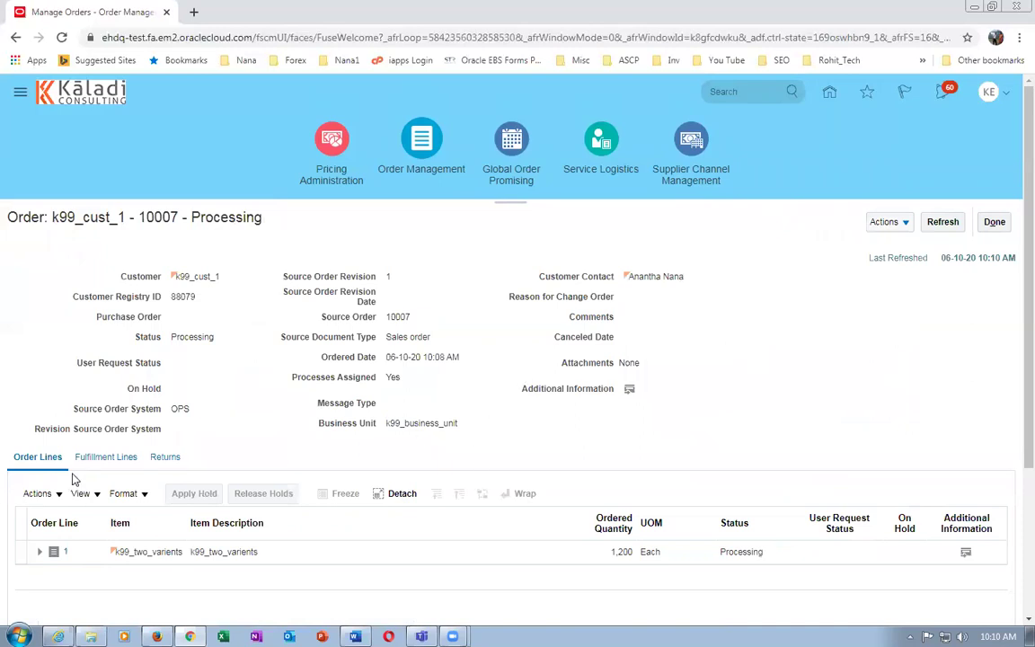
{"action": "left_click", "coordinate": [97, 460]}
{"action": "left_click_drag", "start_coordinate": [516, 600], "coordinate": [553, 600]}
{"action": "left_click", "coordinate": [850, 572]}
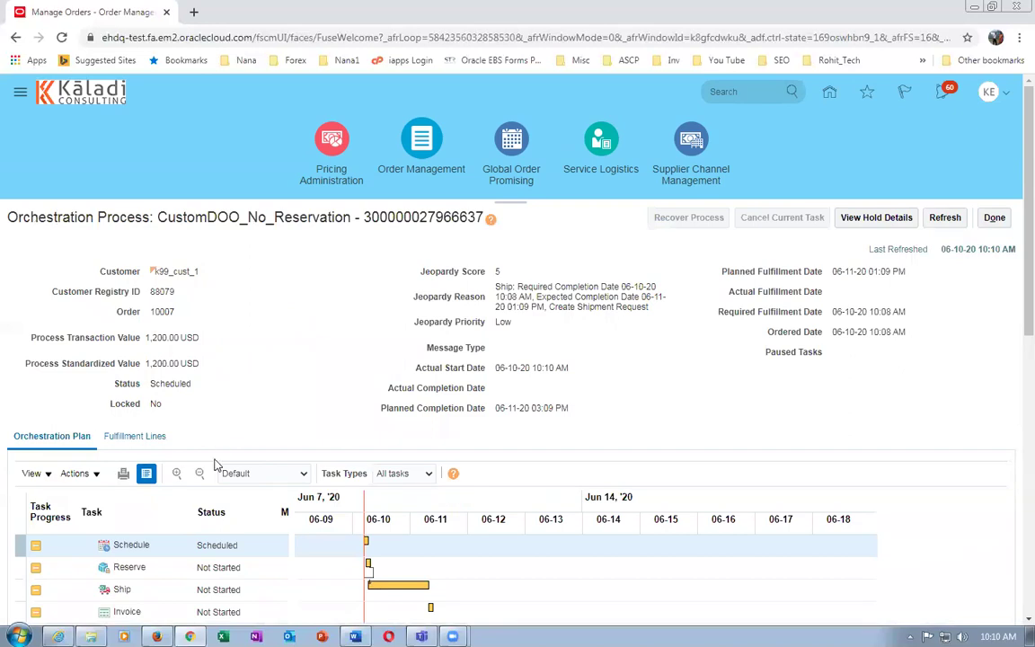
Refresh the CustomDOO_No_Reservation orchestration process until the Ship task has started
{"action": "left_click", "coordinate": [948, 219]}
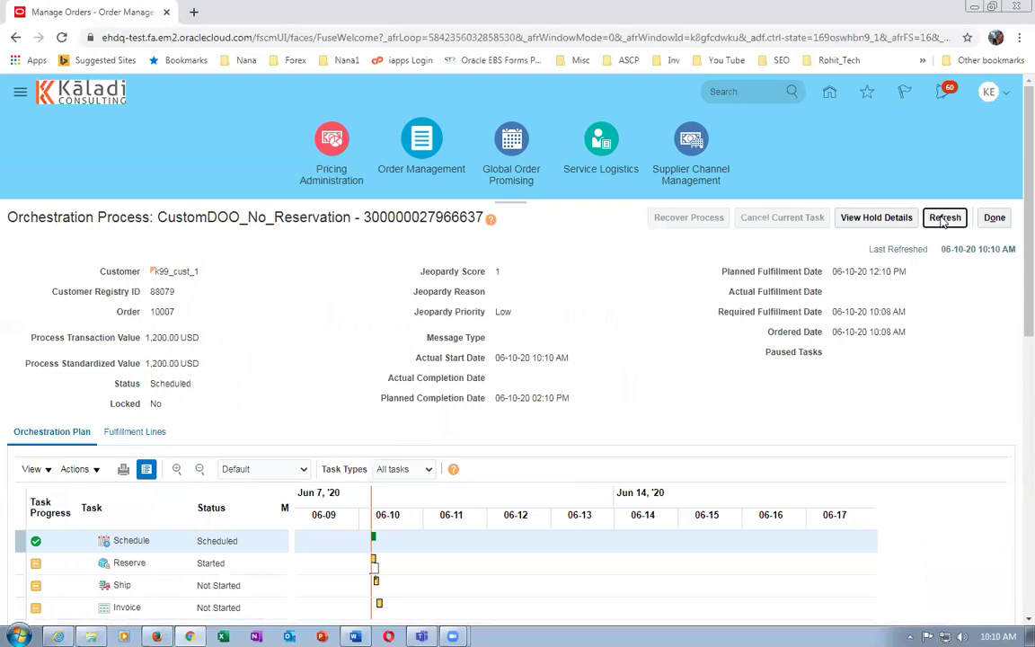
{"action": "left_click", "coordinate": [943, 224]}
{"action": "left_click", "coordinate": [944, 218]}
{"action": "left_click", "coordinate": [945, 219]}
{"action": "left_click", "coordinate": [944, 220]}
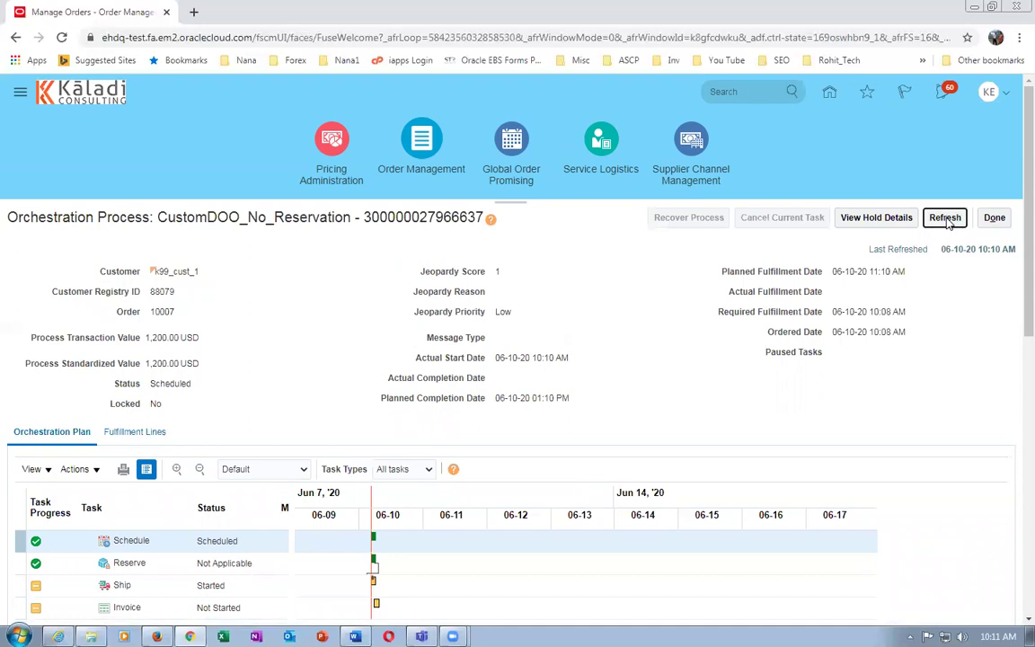
{"action": "left_click", "coordinate": [945, 221]}
{"action": "left_click", "coordinate": [944, 220]}
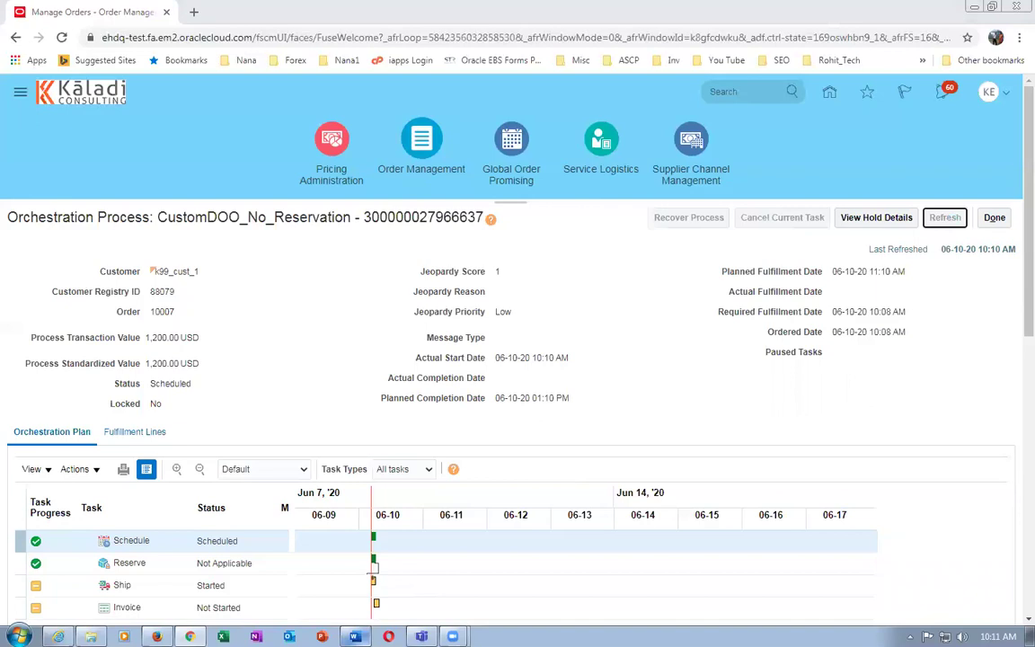
Review the Word notes on reaching Awaiting Shipping with 1000 staged and 200 backordered
{"action": "key", "text": "alt+Tab"}
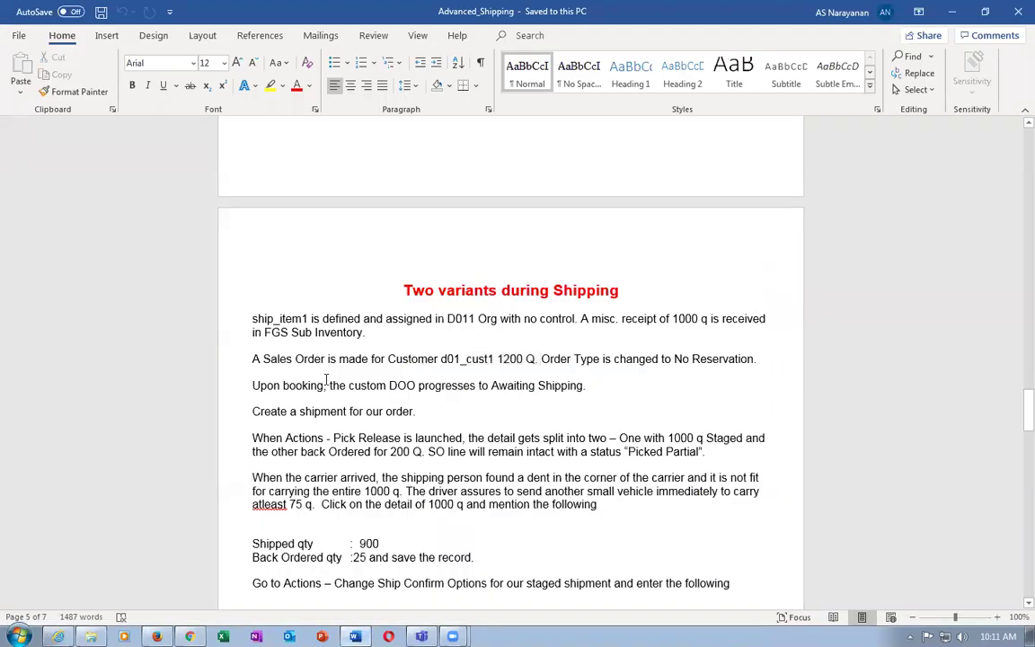
{"action": "left_click_drag", "start_coordinate": [366, 385], "coordinate": [526, 395]}
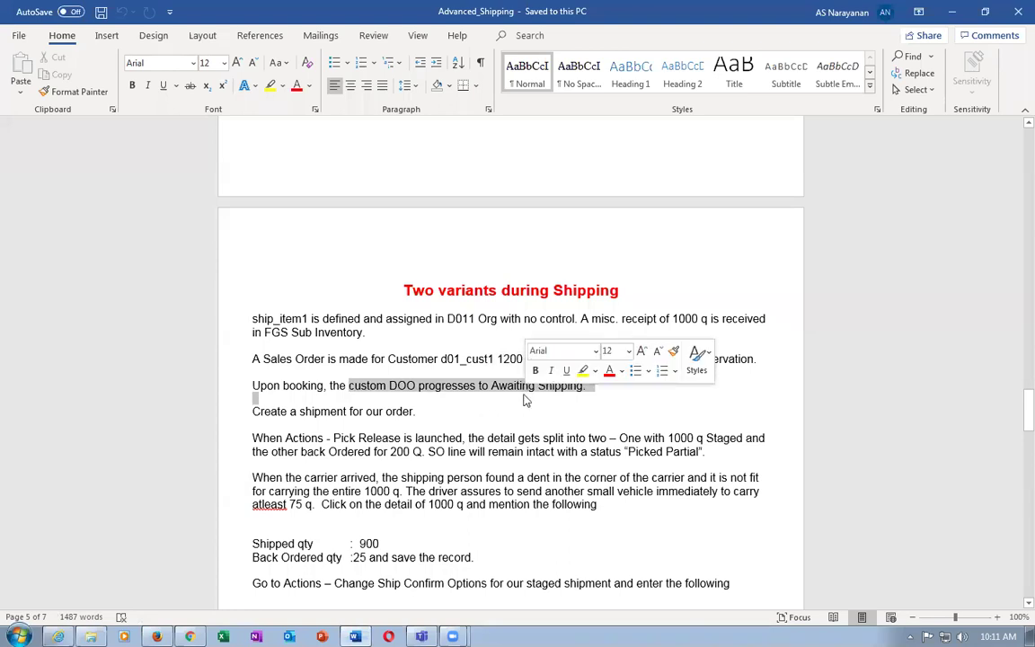
{"action": "left_click", "coordinate": [346, 410]}
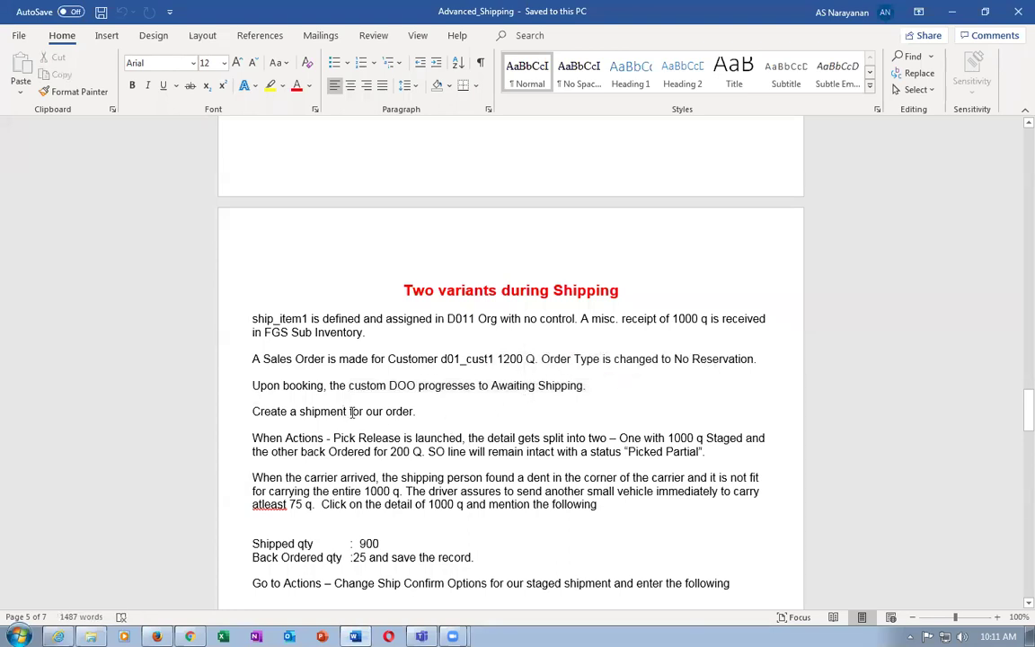
{"action": "scroll", "coordinate": [351, 410], "scroll_direction": "down", "scroll_amount": 1}
{"action": "left_click_drag", "start_coordinate": [285, 404], "coordinate": [369, 417]}
{"action": "left_click", "coordinate": [584, 416]}
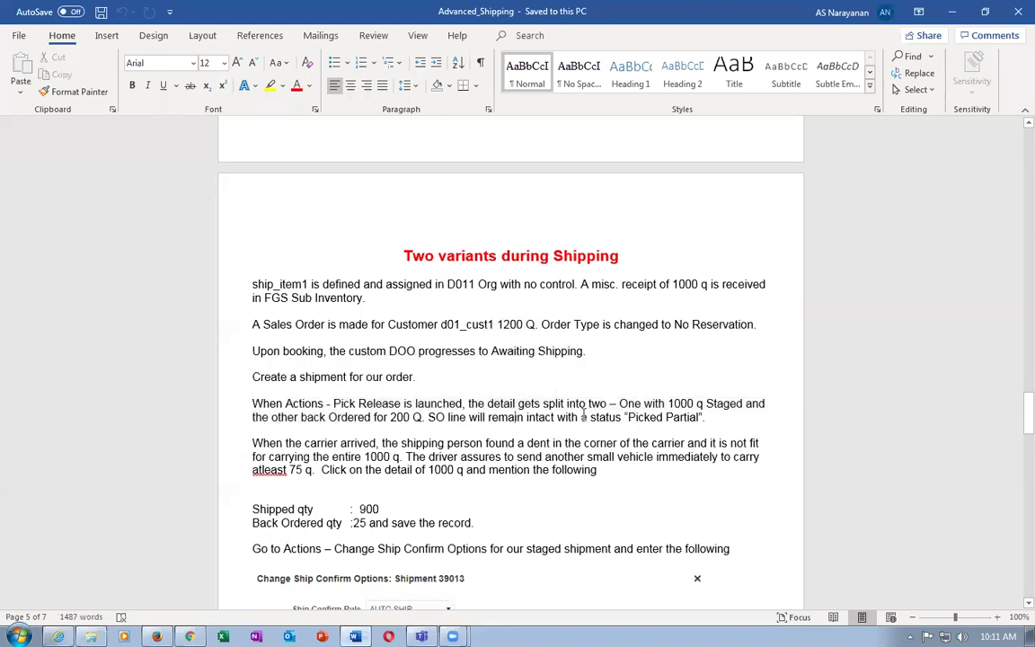
{"action": "left_click_drag", "start_coordinate": [646, 407], "coordinate": [712, 401]}
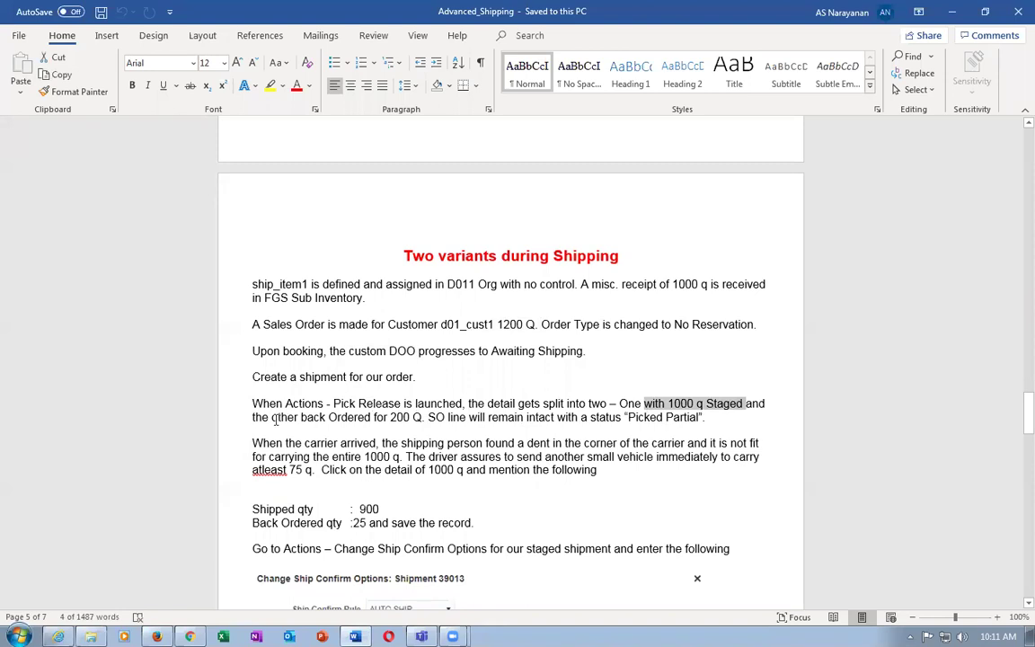
{"action": "left_click_drag", "start_coordinate": [272, 416], "coordinate": [388, 424]}
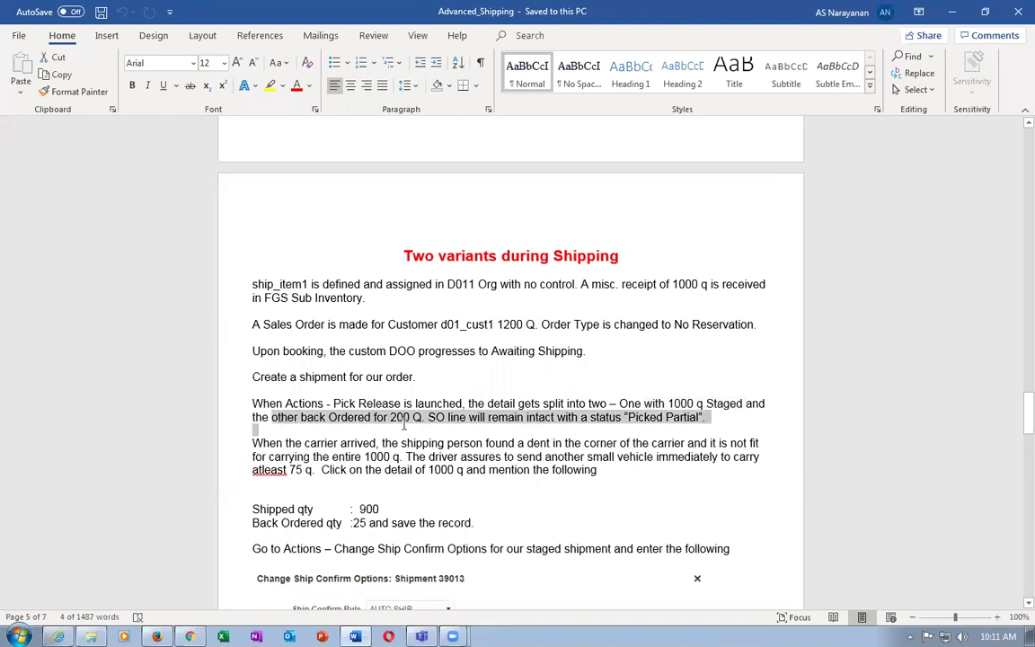
{"action": "left_click", "coordinate": [520, 440]}
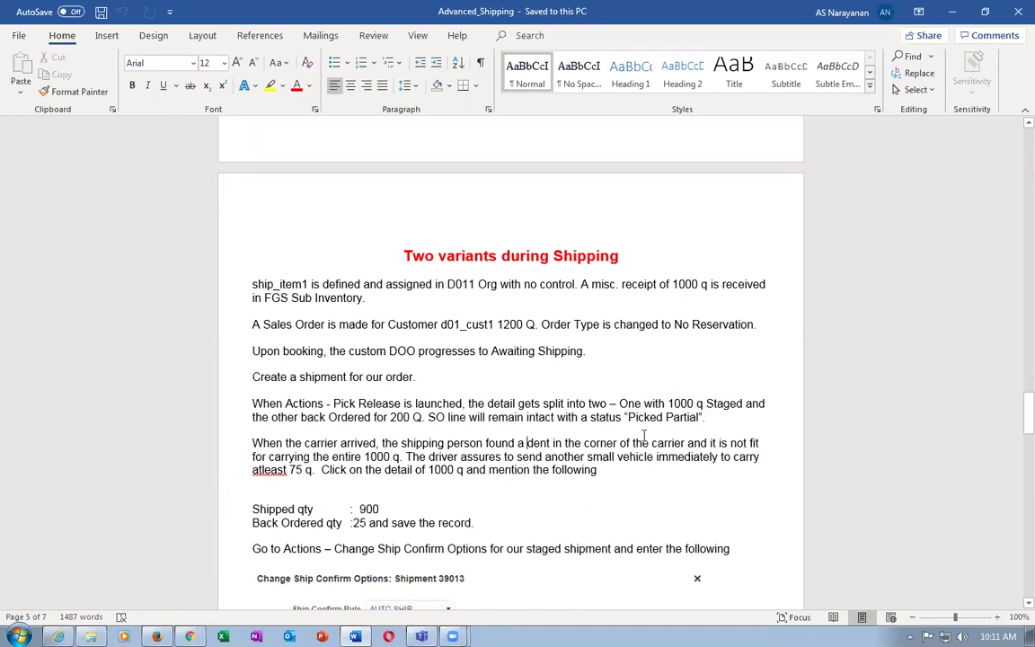
Highlight the Picked Partial status note, then return to the Oracle order in Chrome
{"action": "left_click", "coordinate": [573, 416]}
{"action": "left_click", "coordinate": [580, 285]}
{"action": "left_click_drag", "start_coordinate": [629, 416], "coordinate": [689, 417]}
{"action": "left_click", "coordinate": [578, 417]}
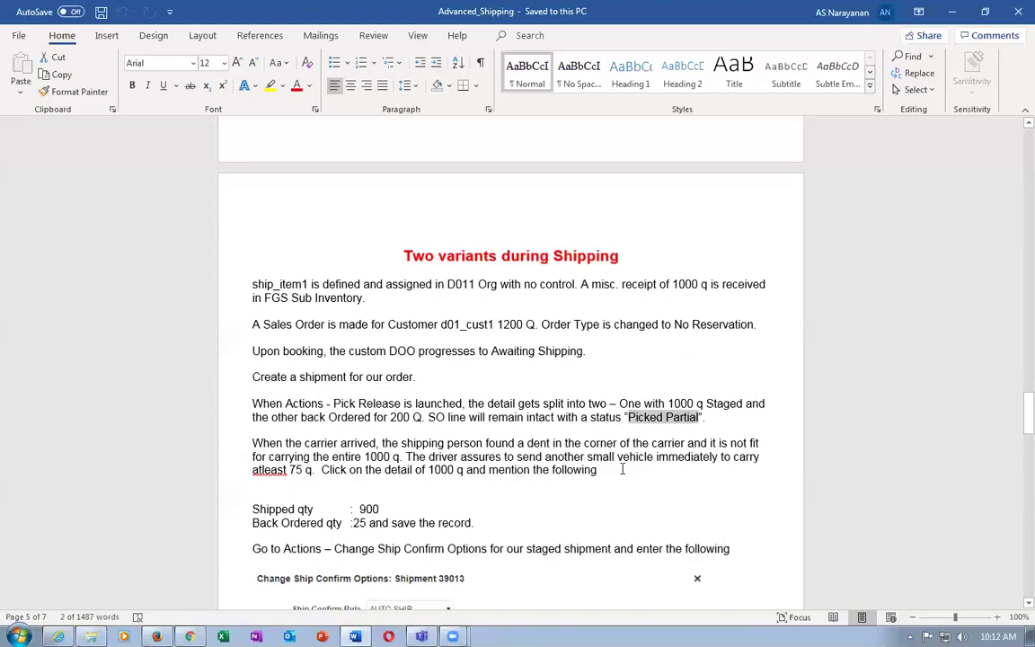
{"action": "left_click", "coordinate": [469, 428]}
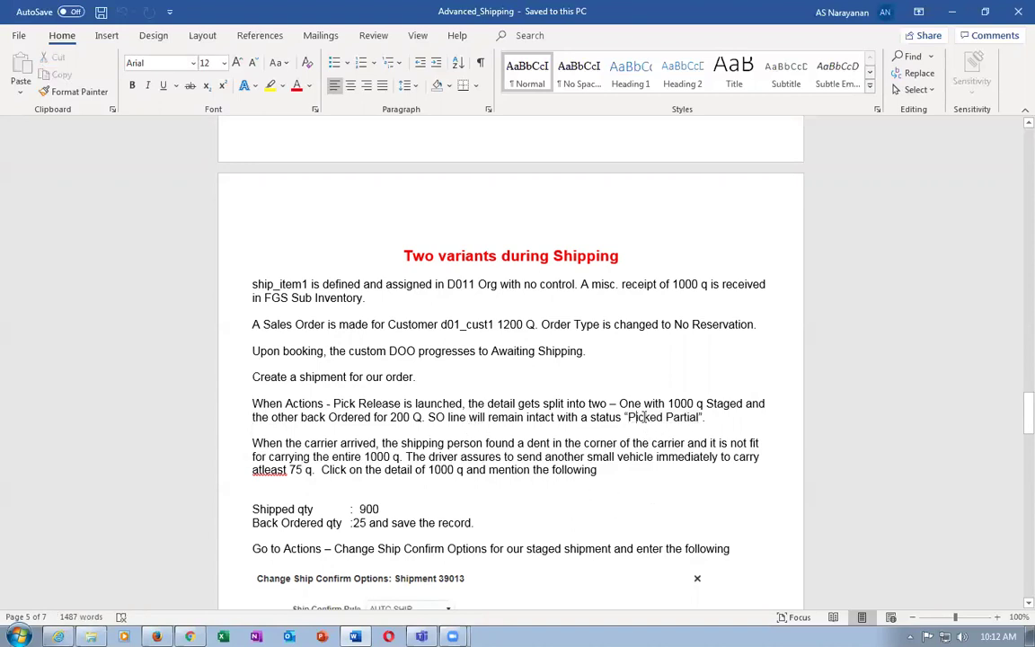
{"action": "left_click_drag", "start_coordinate": [644, 417], "coordinate": [699, 417]}
{"action": "key", "text": "alt+Tab"}
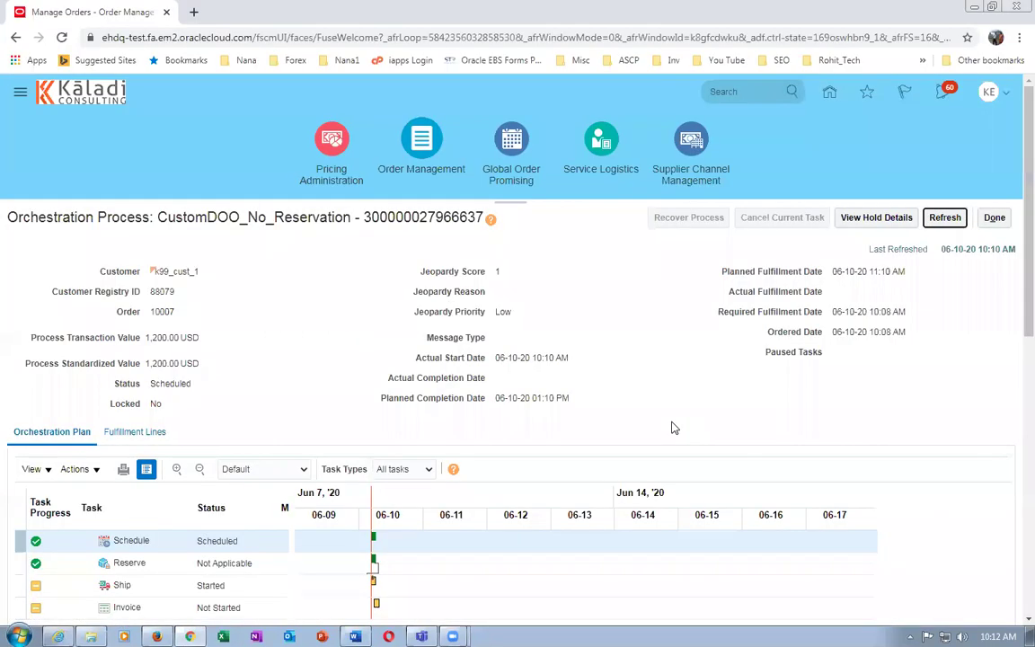
Refresh order 10007's orchestration to Awaiting Shipping and duplicate the browser tab
{"action": "left_click", "coordinate": [943, 218]}
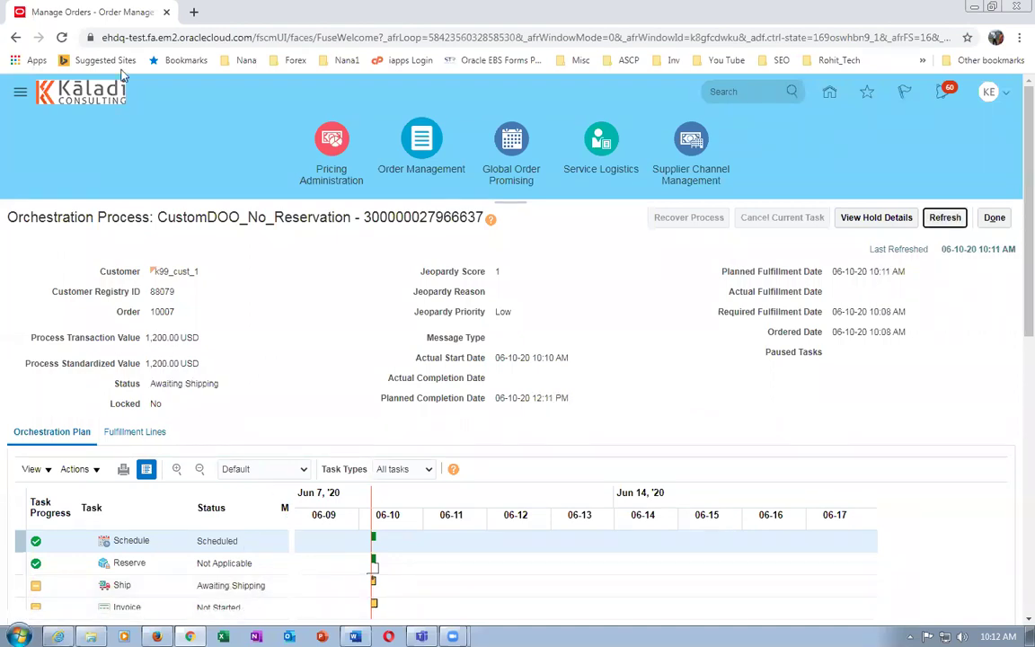
{"action": "right_click", "coordinate": [110, 12]}
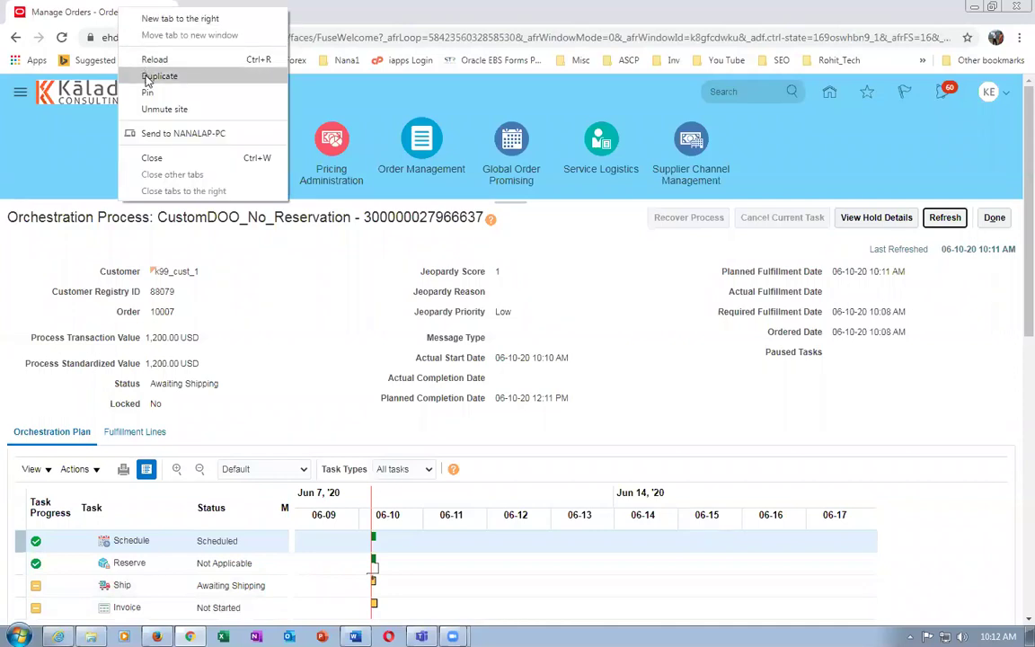
{"action": "left_click", "coordinate": [135, 76]}
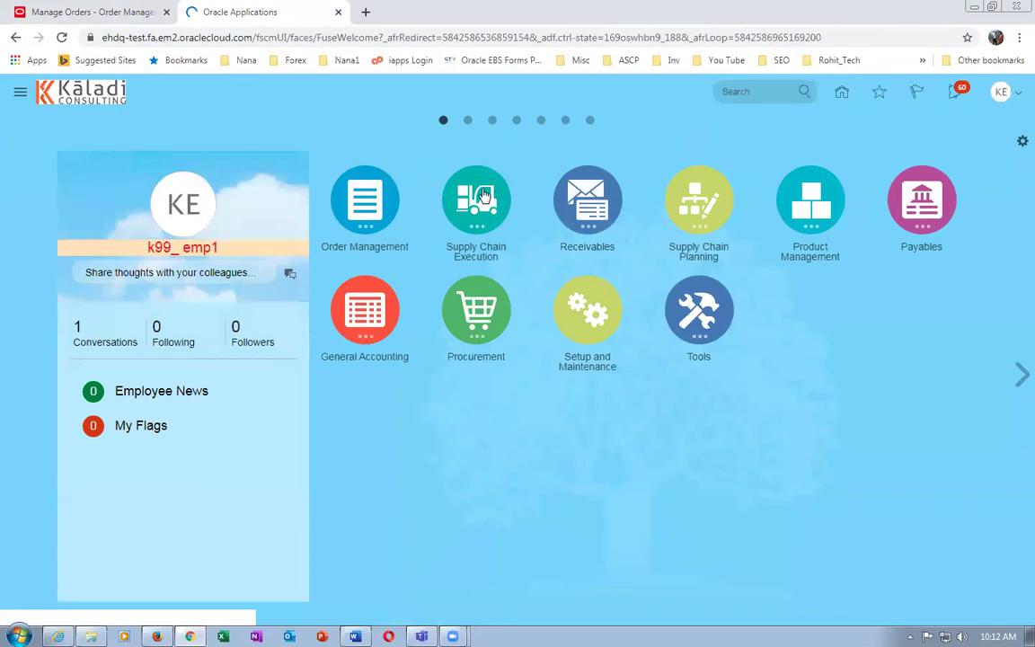
Go to Manage Shipment Lines via Inventory Management's Shipments tasks and list the saved searches
{"action": "left_click", "coordinate": [482, 195]}
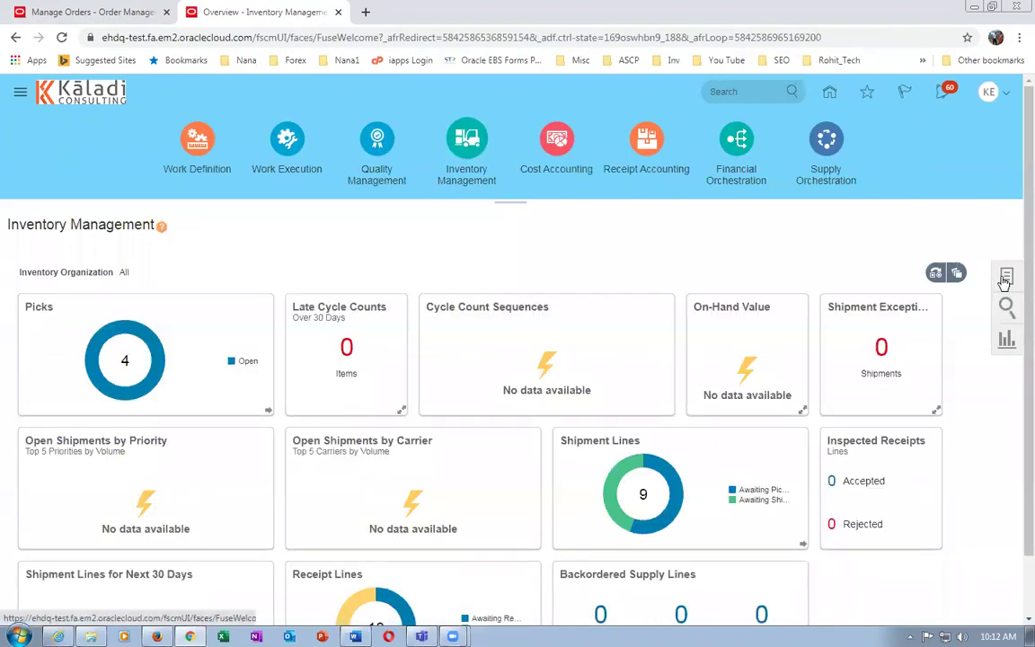
{"action": "left_click", "coordinate": [1005, 279]}
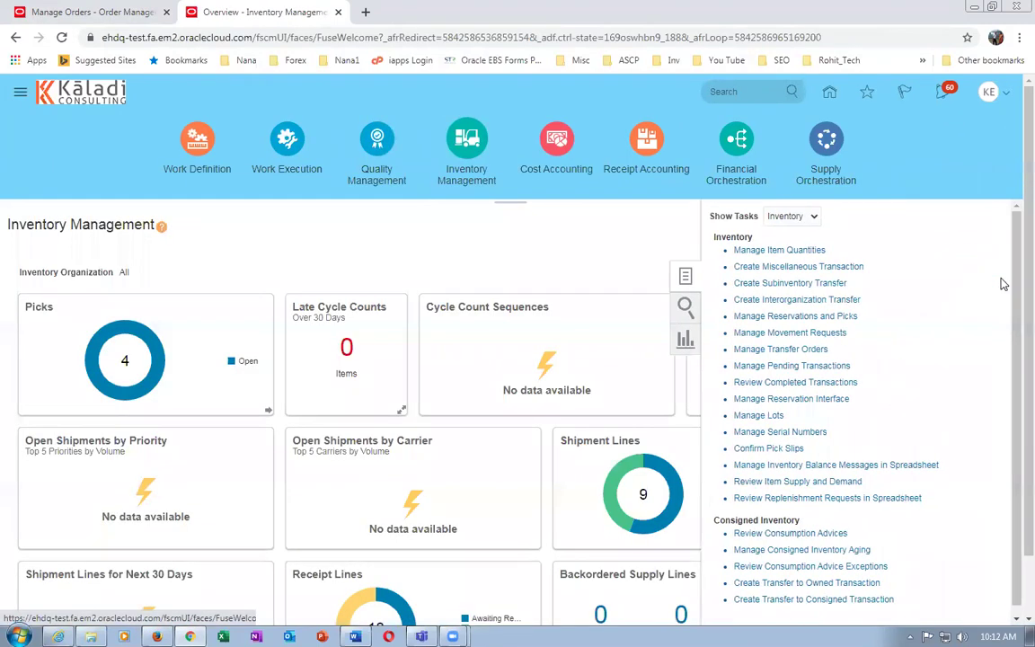
{"action": "left_click", "coordinate": [790, 215]}
{"action": "left_click", "coordinate": [773, 247]}
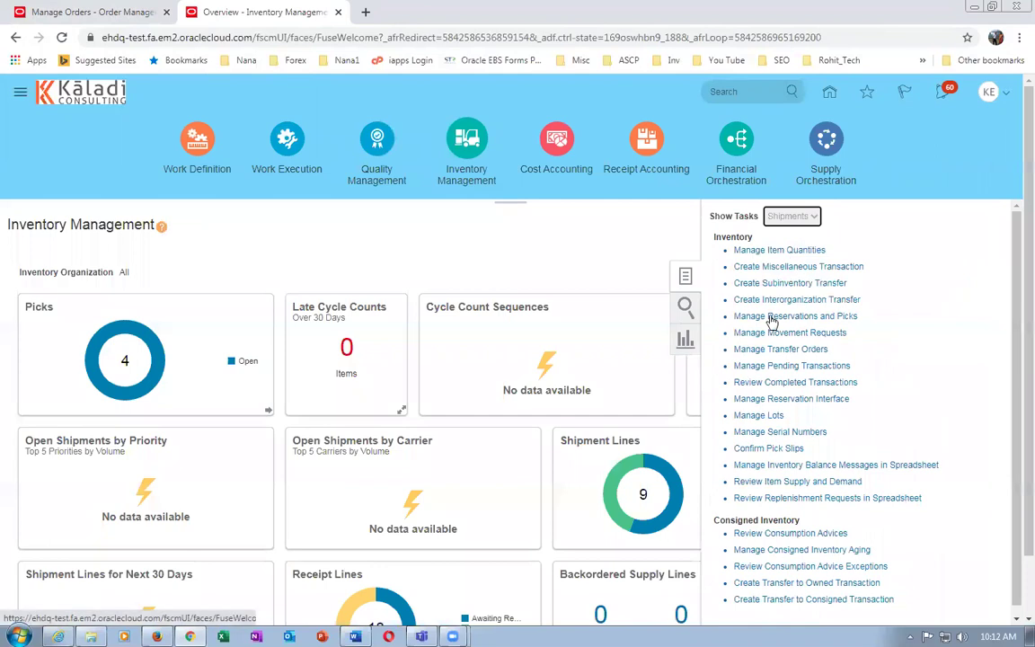
{"action": "left_click", "coordinate": [773, 273]}
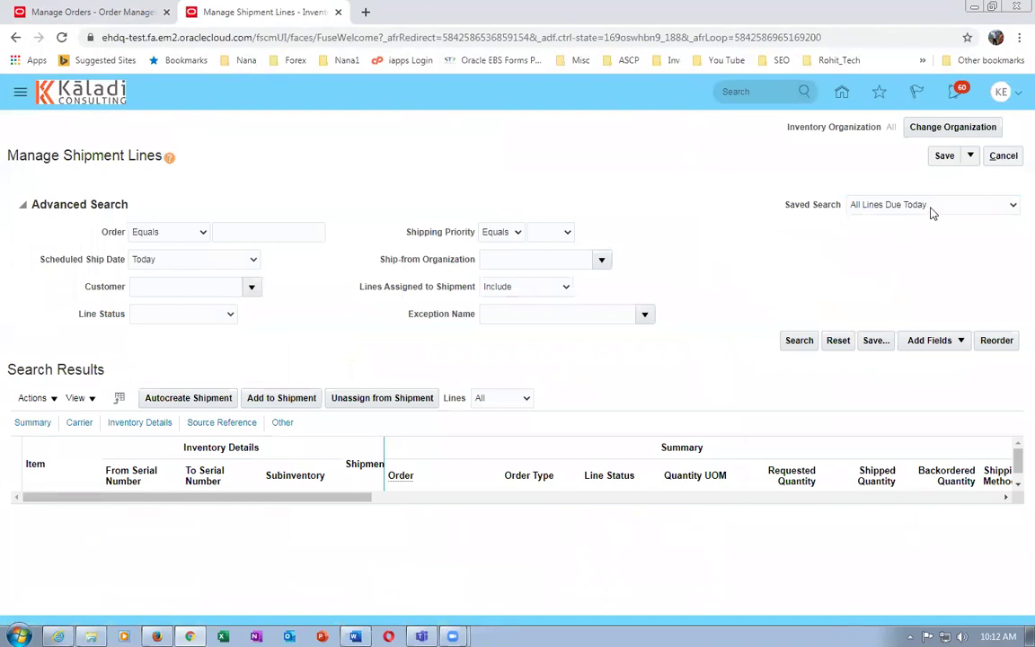
{"action": "left_click", "coordinate": [933, 206]}
Search All Lines Due Today and the Next 7 Days for order 10007's shipment lines
{"action": "left_click", "coordinate": [939, 245]}
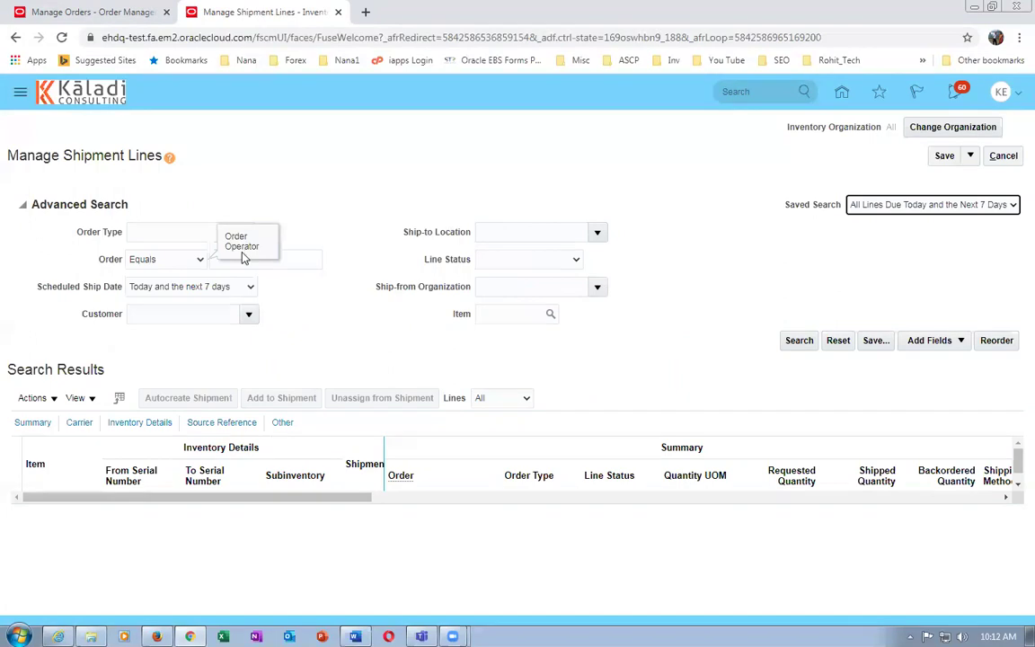
{"action": "left_click", "coordinate": [267, 259]}
{"action": "type", "text": "10007"}
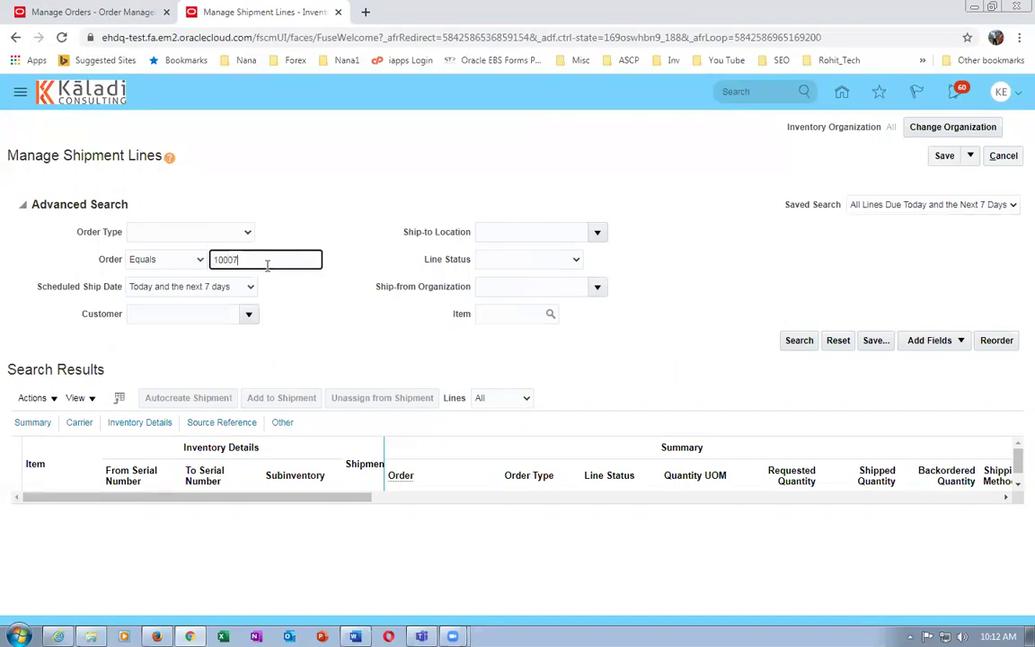
{"action": "key", "text": "Tab"}
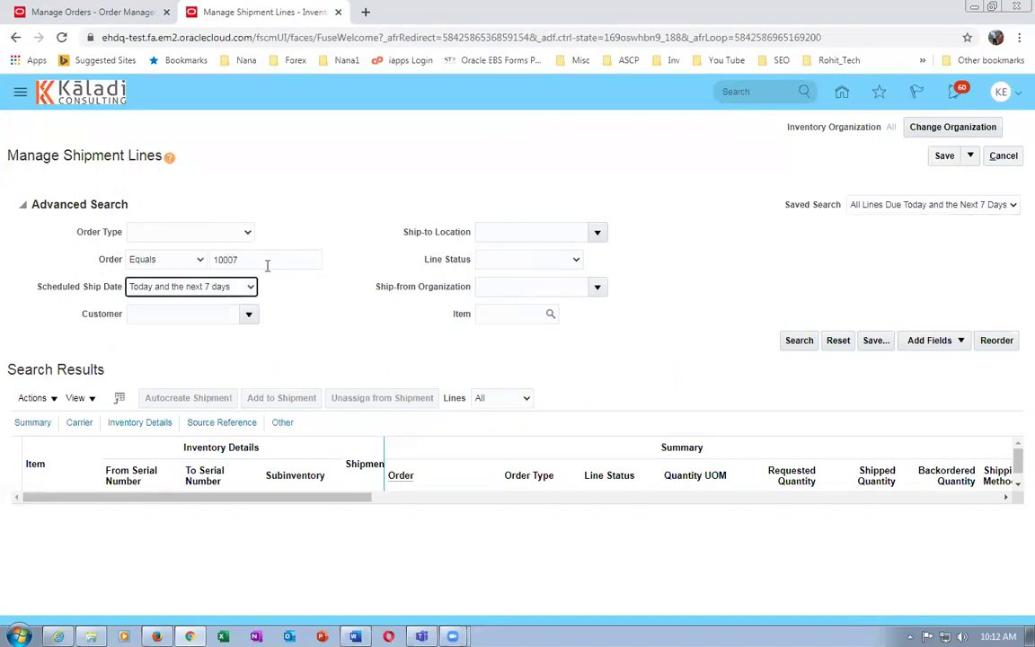
{"action": "left_click", "coordinate": [807, 346]}
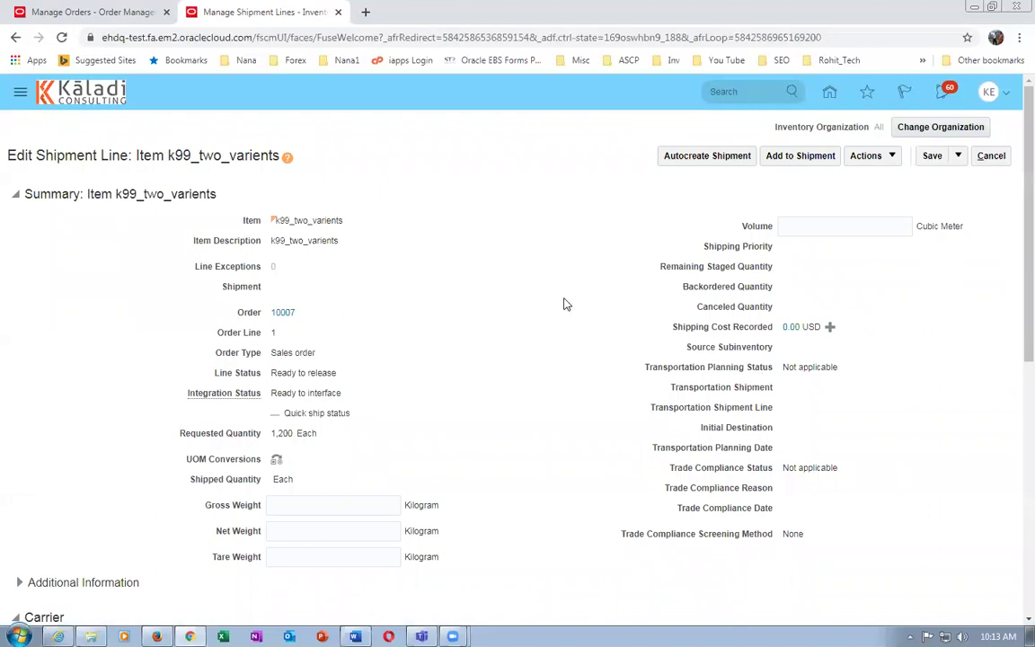
Autocreate shipment 30002 for the order line and launch pick release for it
{"action": "left_click", "coordinate": [701, 156]}
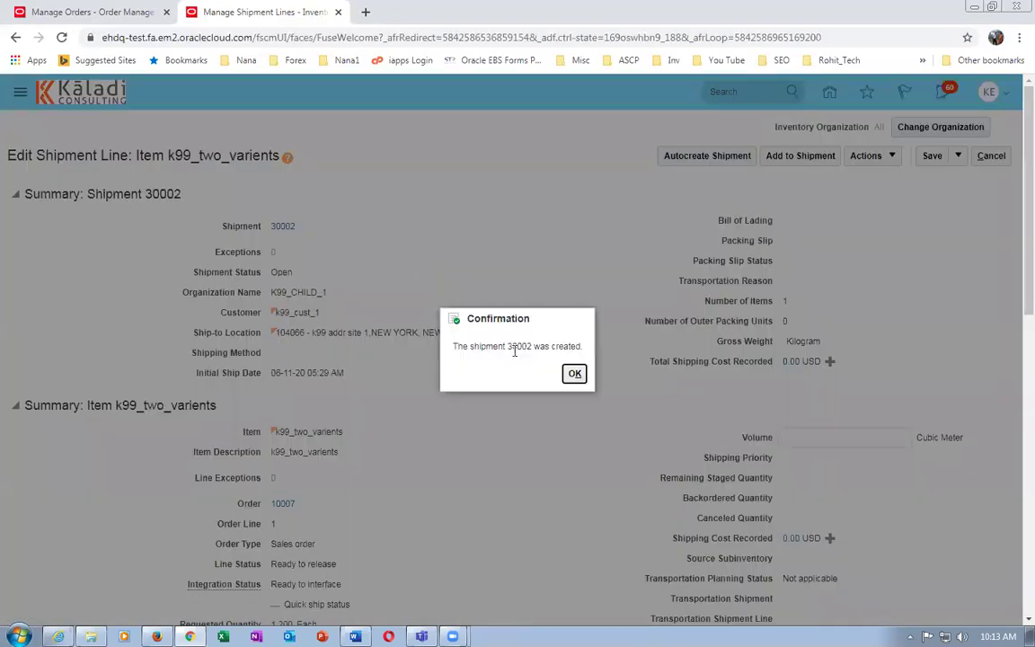
{"action": "left_click", "coordinate": [576, 373]}
{"action": "left_click", "coordinate": [863, 158]}
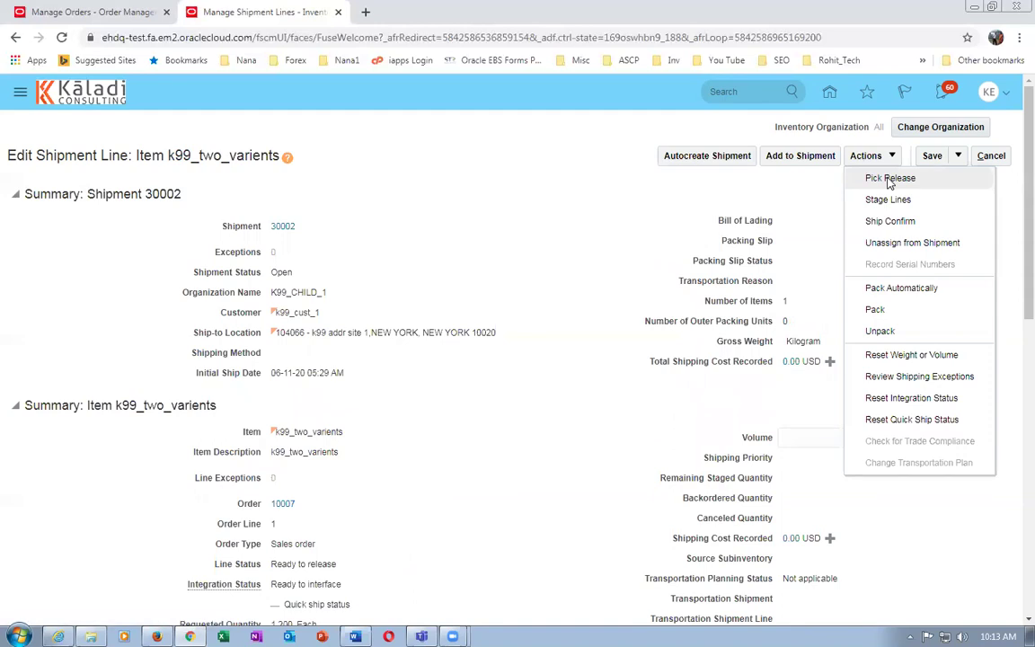
{"action": "left_click", "coordinate": [890, 179]}
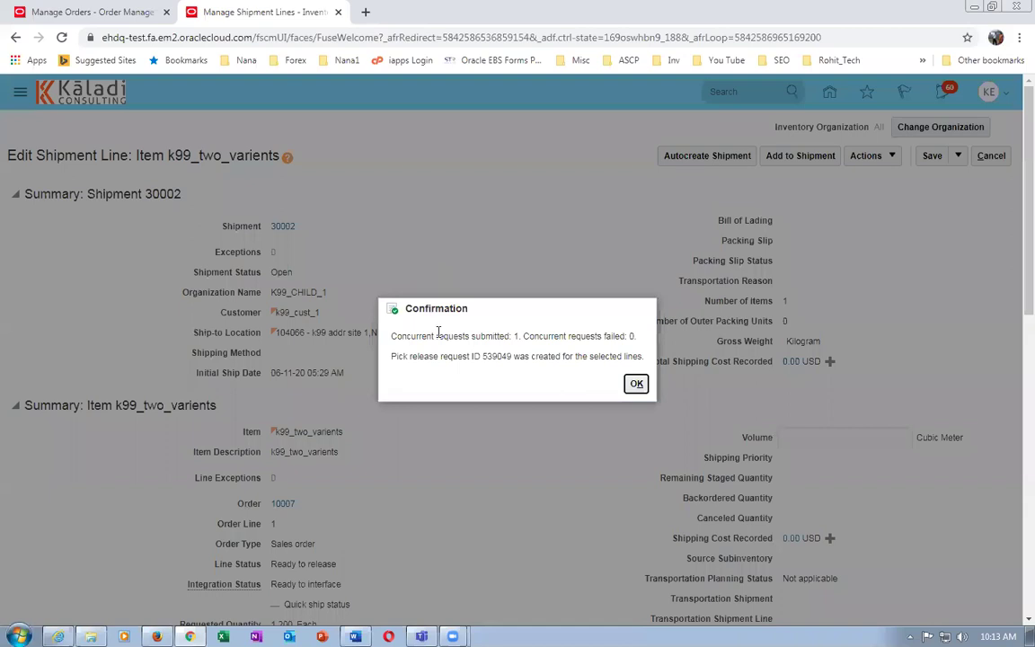
{"action": "left_click", "coordinate": [636, 385]}
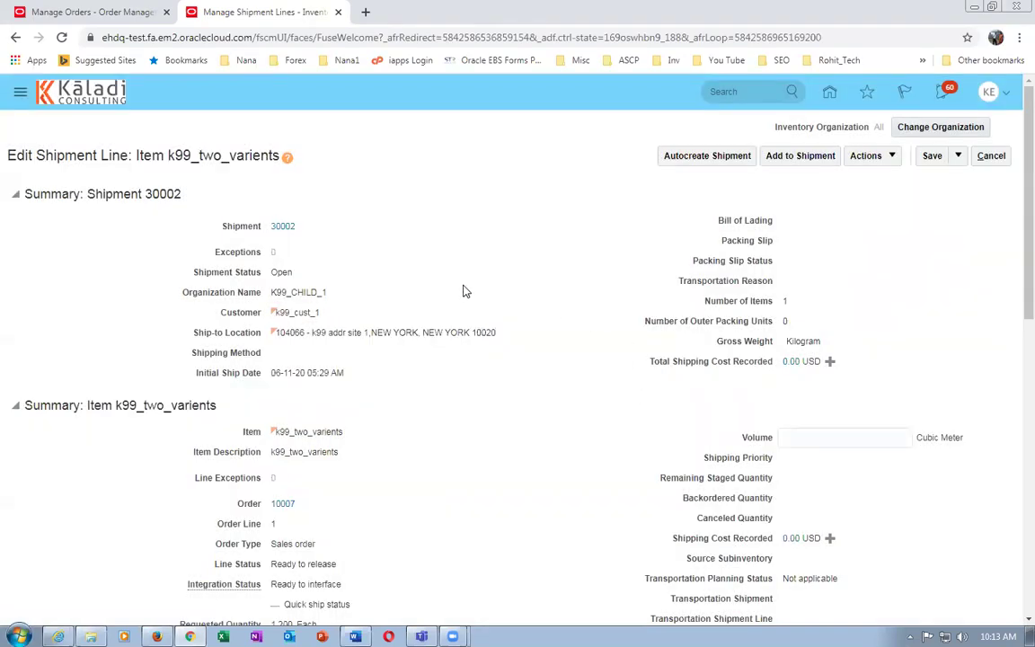
Save and close the shipment line, back on Manage Shipment Lines
{"action": "left_click", "coordinate": [959, 157]}
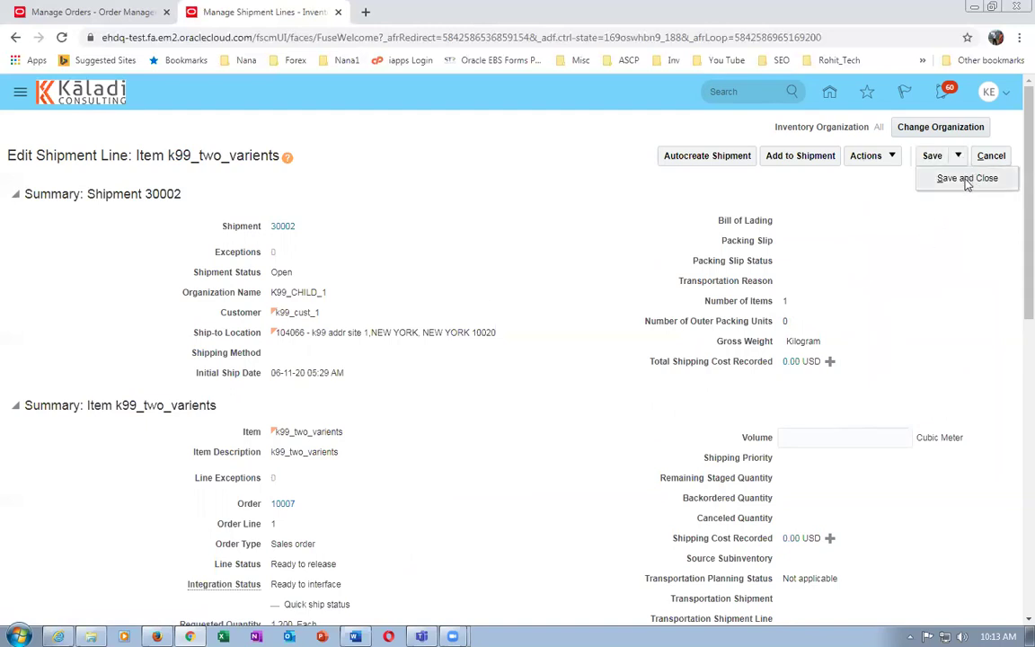
{"action": "left_click", "coordinate": [967, 178]}
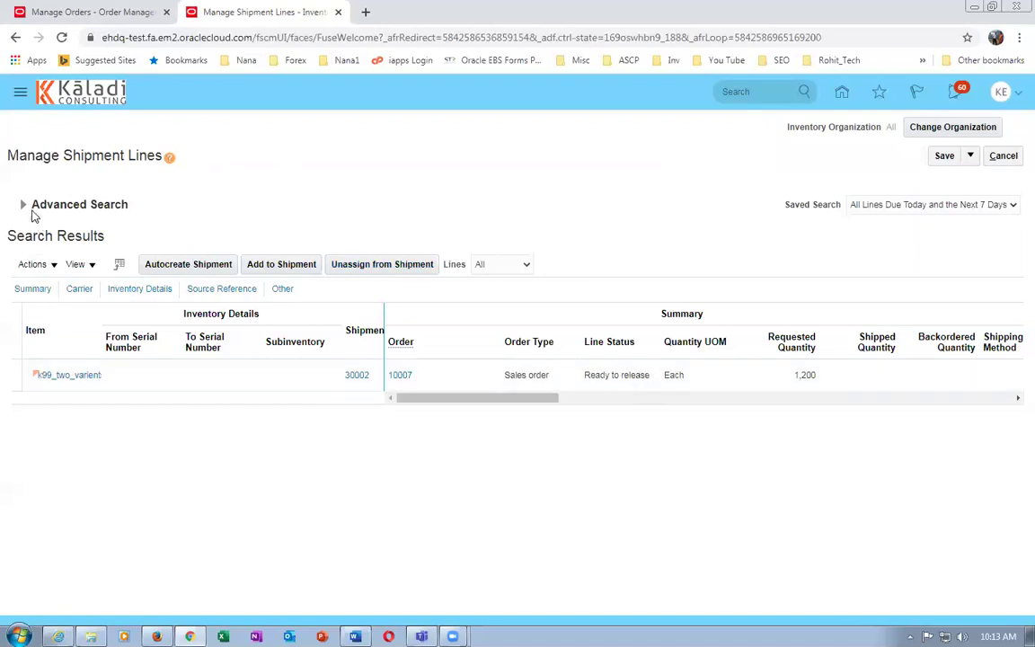
{"action": "left_click", "coordinate": [23, 205]}
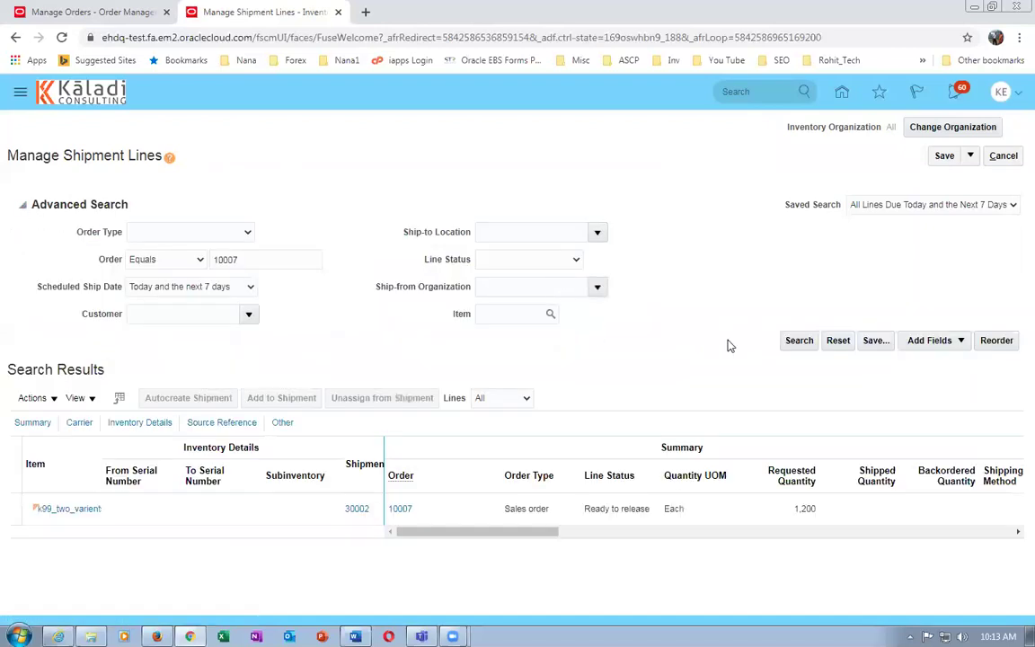
Rerun the order 10007 search showing 1,000 staged and 200 backordered, save, and return to Word
{"action": "left_click", "coordinate": [804, 341]}
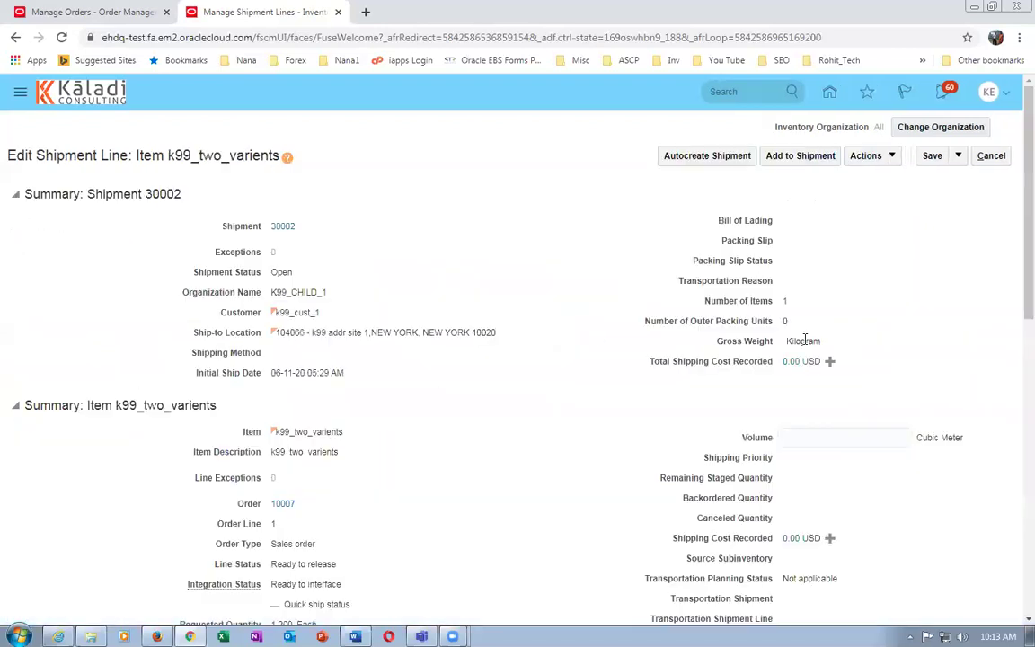
{"action": "scroll", "coordinate": [490, 366], "scroll_direction": "down", "scroll_amount": 1}
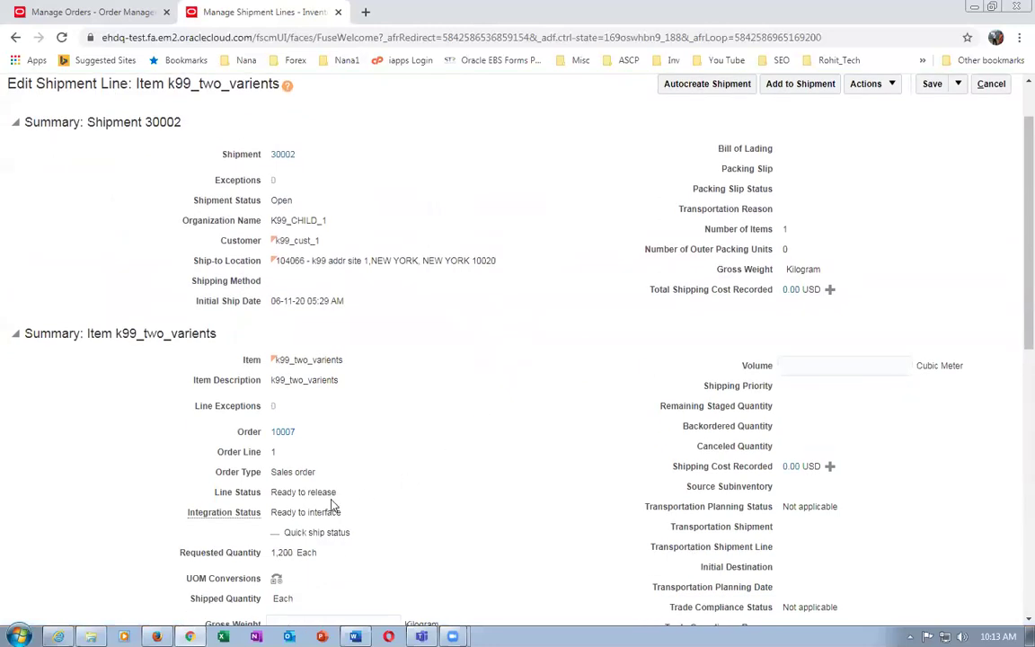
{"action": "left_click", "coordinate": [958, 84]}
{"action": "left_click", "coordinate": [966, 107]}
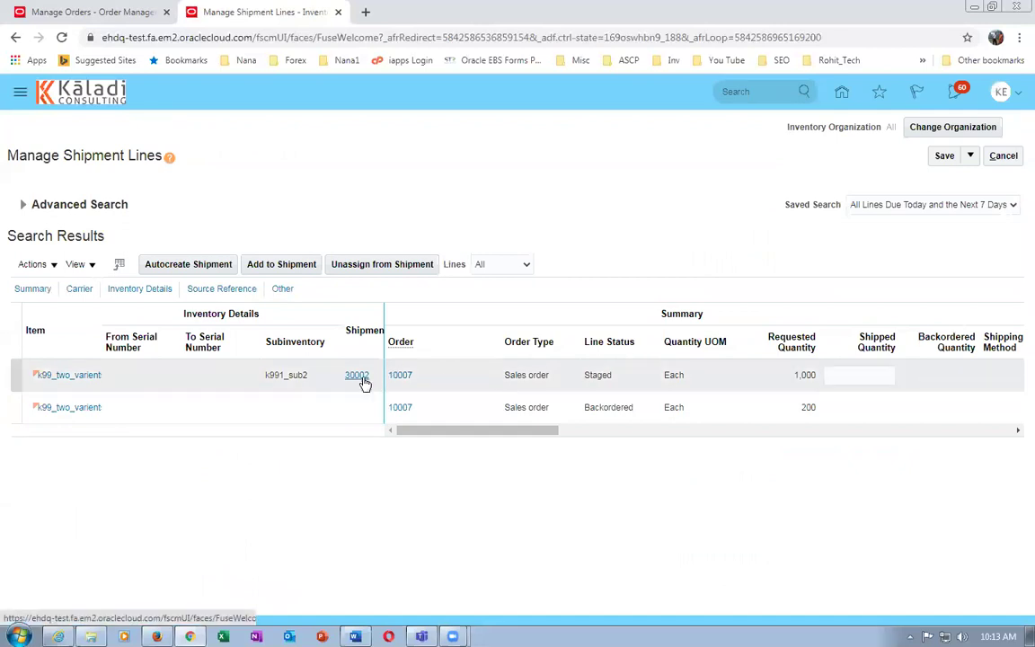
{"action": "key", "text": "alt+Tab"}
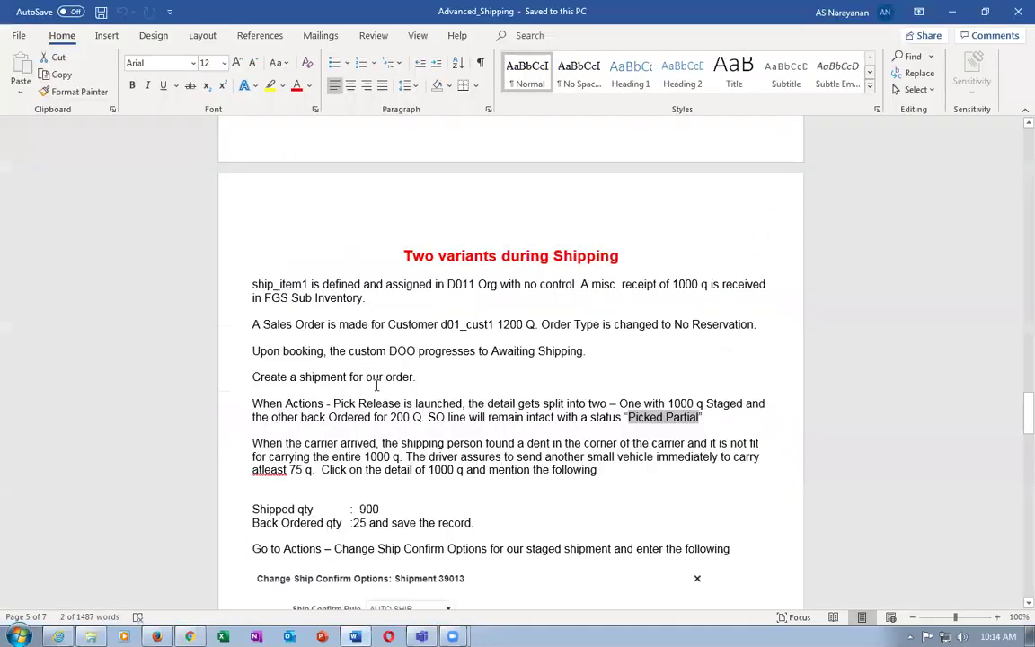
{"action": "left_click", "coordinate": [410, 416]}
{"action": "scroll", "coordinate": [406, 415], "scroll_direction": "down", "scroll_amount": 1}
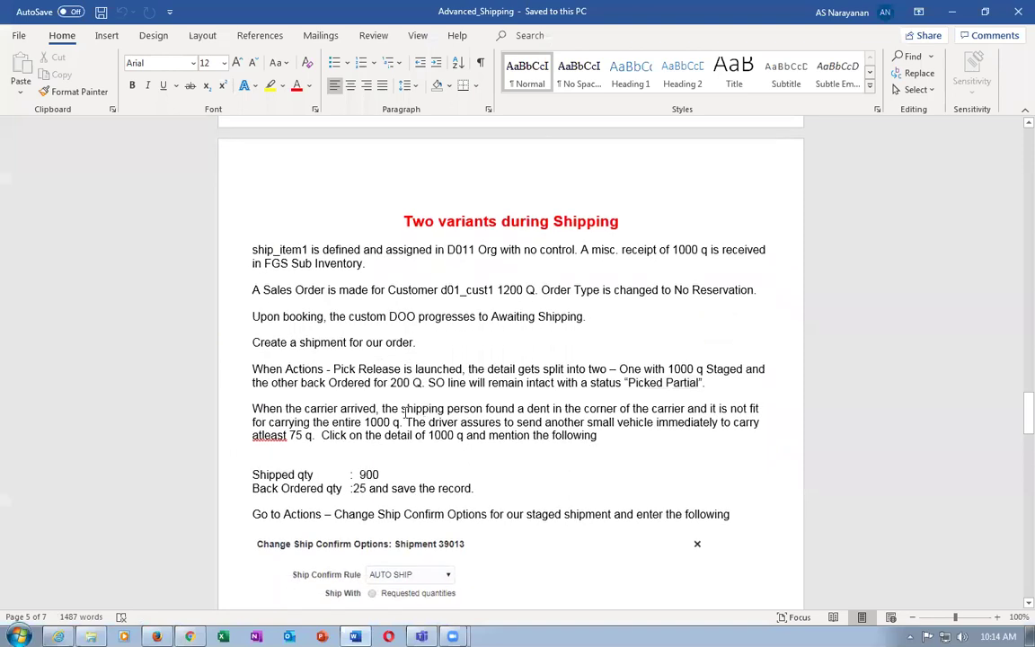
{"action": "double_click", "coordinate": [308, 410]}
{"action": "left_click", "coordinate": [467, 438]}
{"action": "scroll", "coordinate": [473, 448], "scroll_direction": "up", "scroll_amount": 4, "text": "ctrl"}
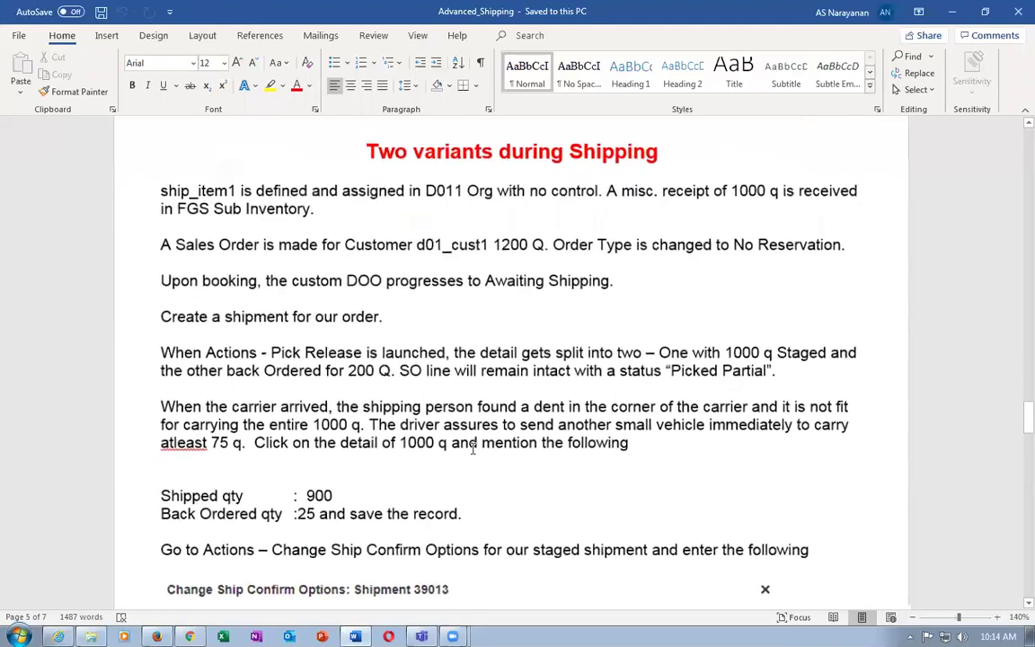
{"action": "left_click_drag", "start_coordinate": [263, 425], "coordinate": [340, 429]}
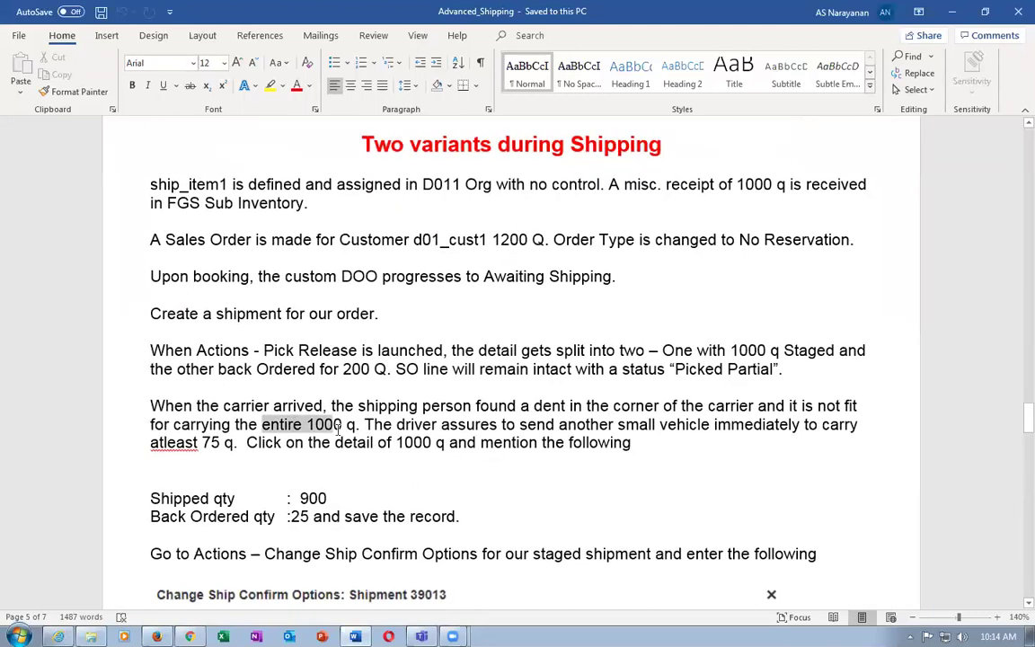
{"action": "left_click", "coordinate": [530, 426]}
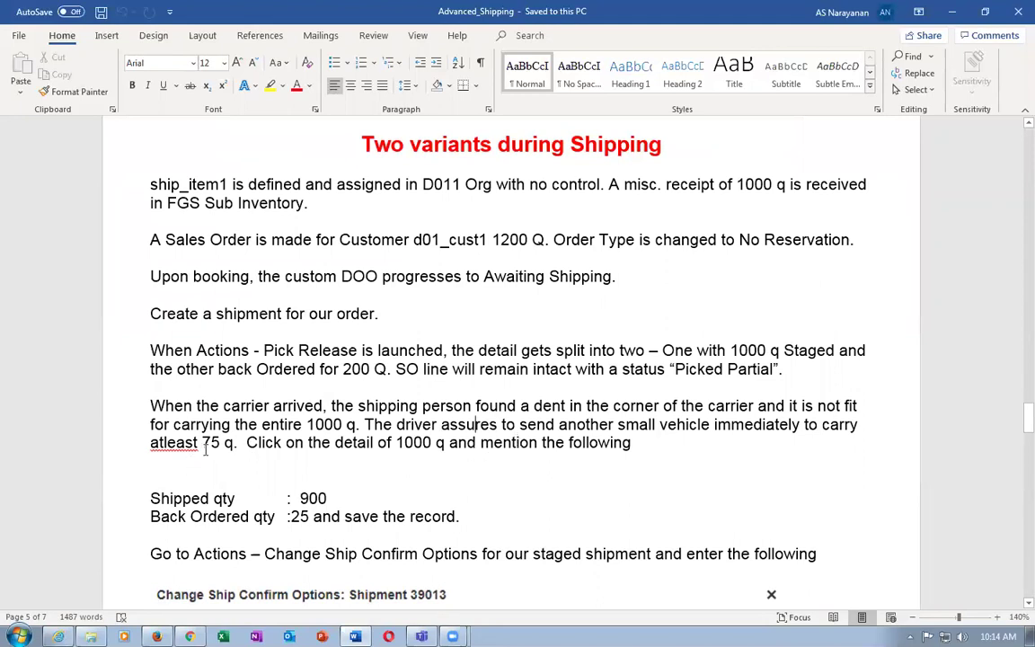
{"action": "left_click_drag", "start_coordinate": [150, 443], "coordinate": [236, 446]}
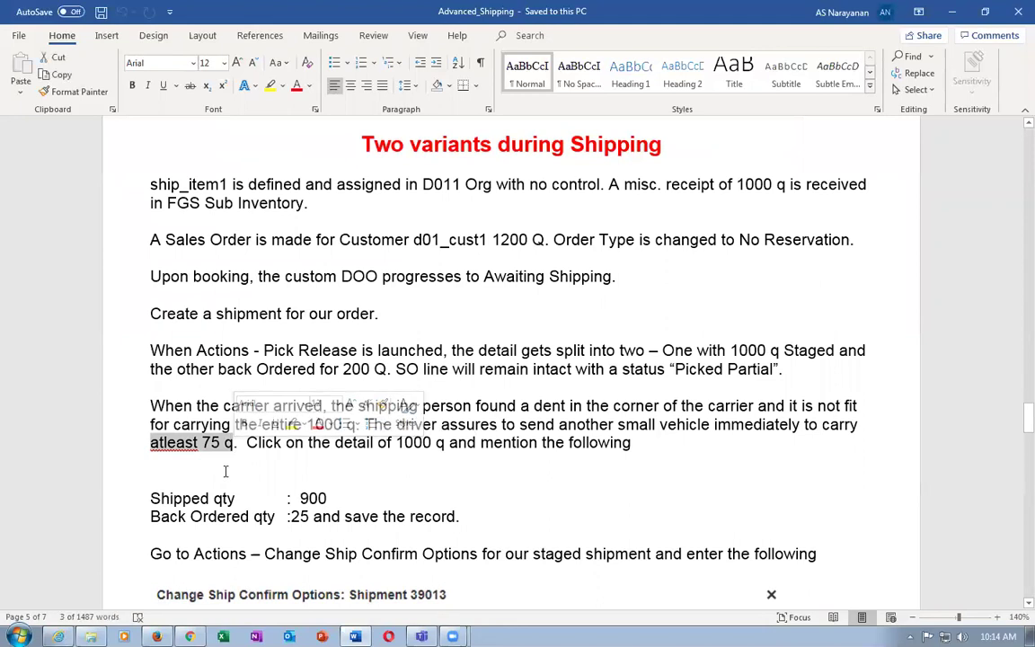
{"action": "left_click", "coordinate": [225, 471]}
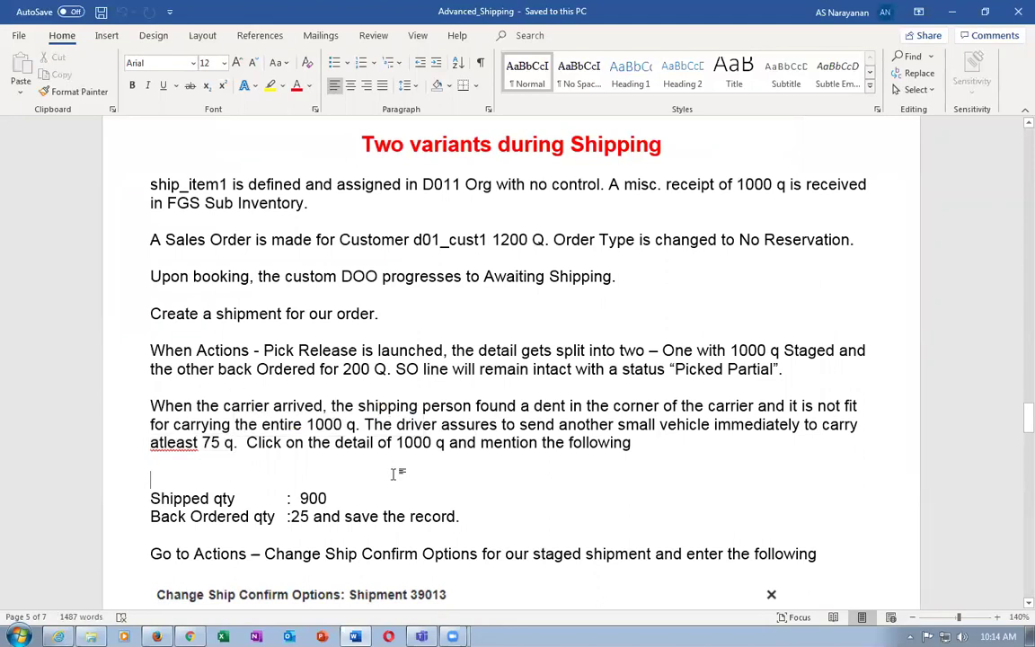
{"action": "left_click_drag", "start_coordinate": [277, 445], "coordinate": [532, 445]}
{"action": "left_click", "coordinate": [310, 497]}
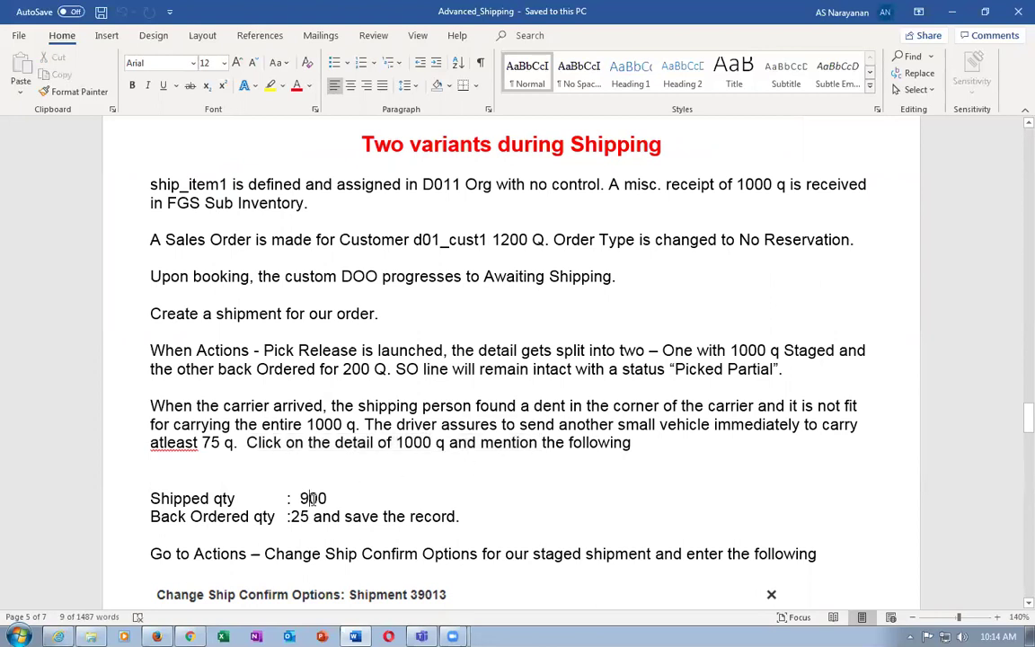
{"action": "left_click_drag", "start_coordinate": [254, 517], "coordinate": [351, 517]}
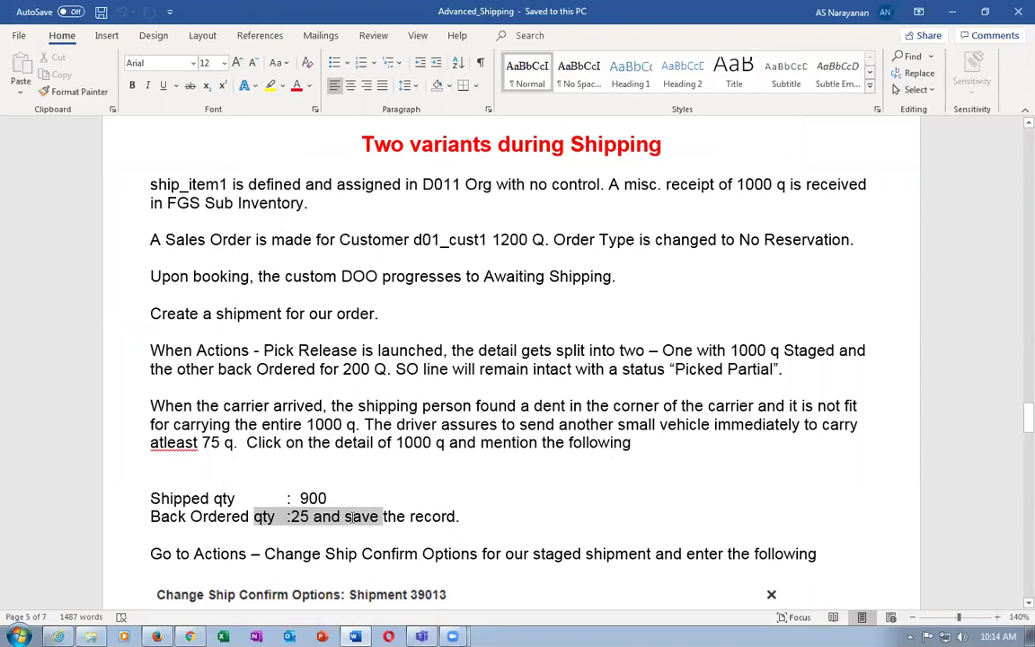
Enter 900 shipped and 25 backordered on shipment 30002's staged 1,000 line
{"action": "key", "text": "alt+Tab"}
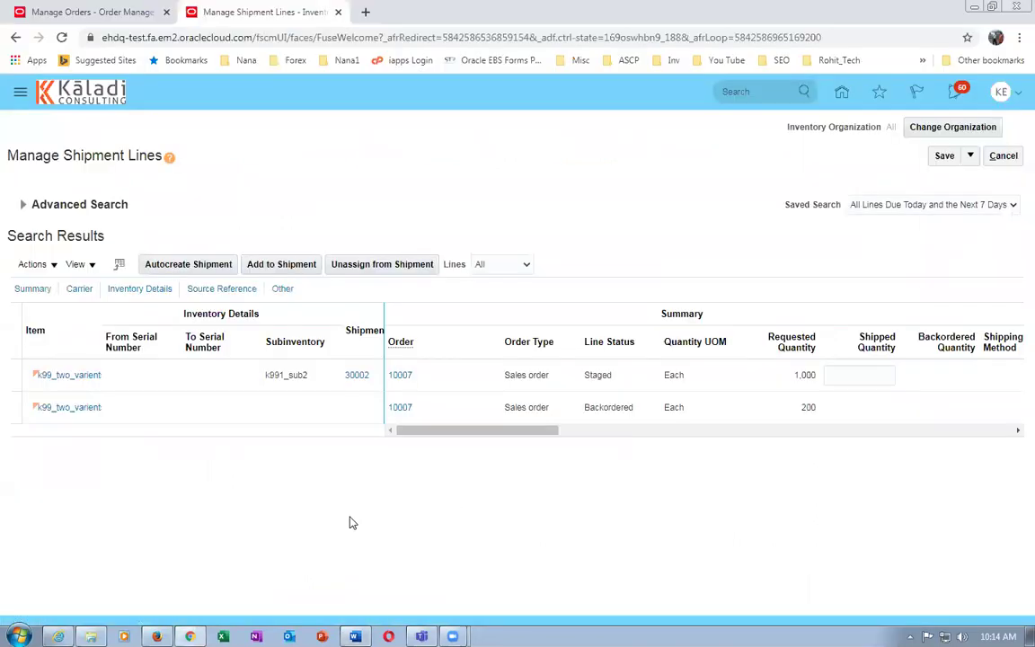
{"action": "left_click", "coordinate": [733, 390]}
{"action": "left_click", "coordinate": [858, 374]}
{"action": "type", "text": "8"}
{"action": "type", "text": "00"}
{"action": "key", "text": "Tab"}
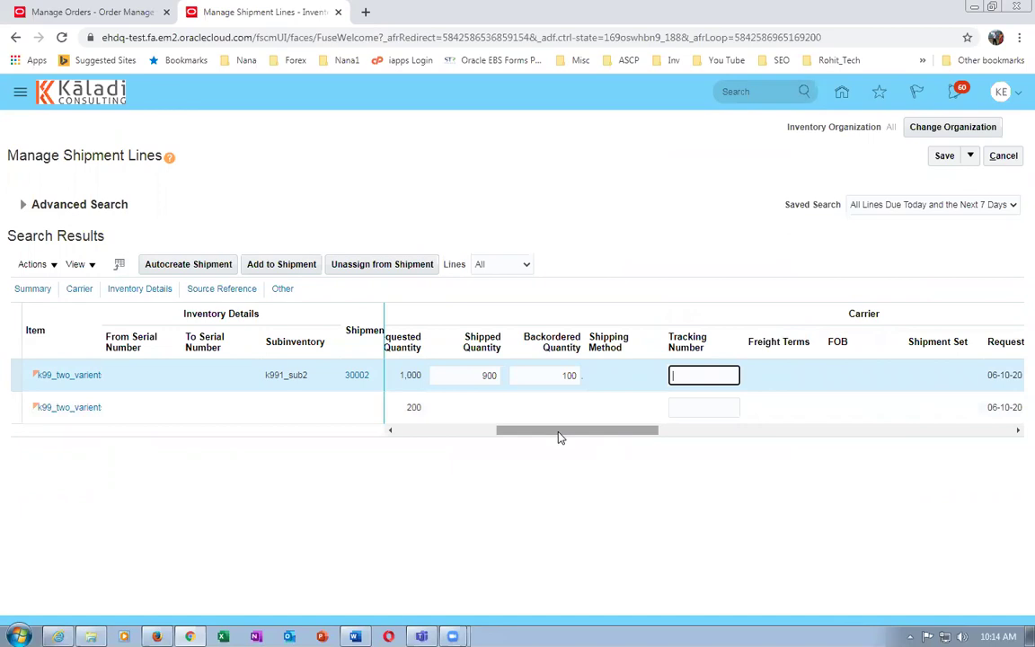
{"action": "left_click", "coordinate": [536, 374]}
{"action": "type", "text": "2"}
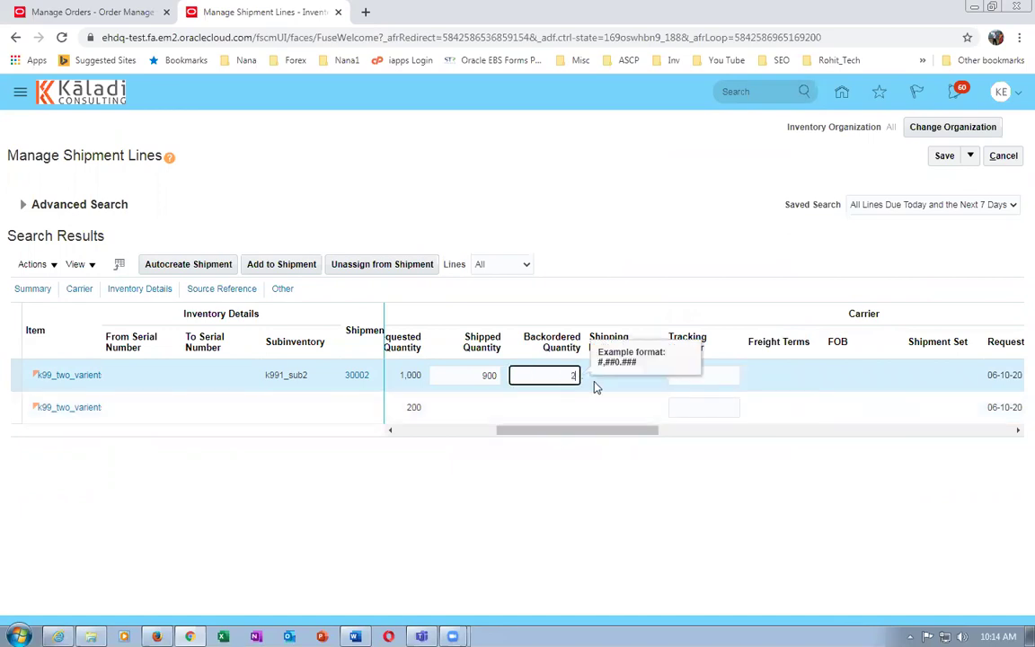
{"action": "type", "text": "5"}
{"action": "left_click", "coordinate": [546, 481]}
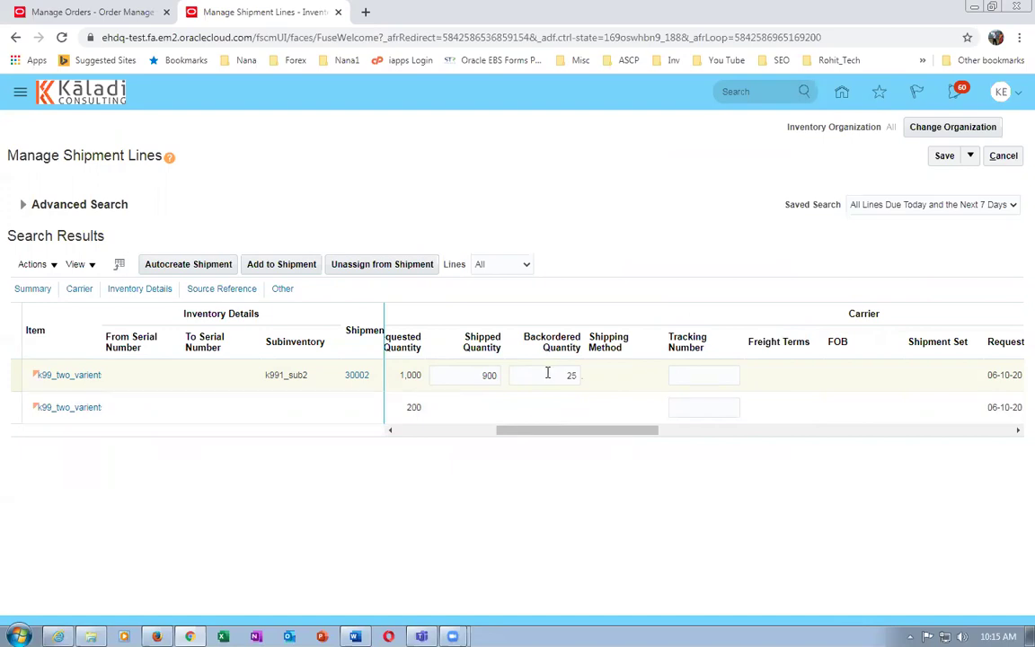
Check the Change Ship Confirm Options note in Word, then save the line quantities
{"action": "key", "text": "alt+Tab"}
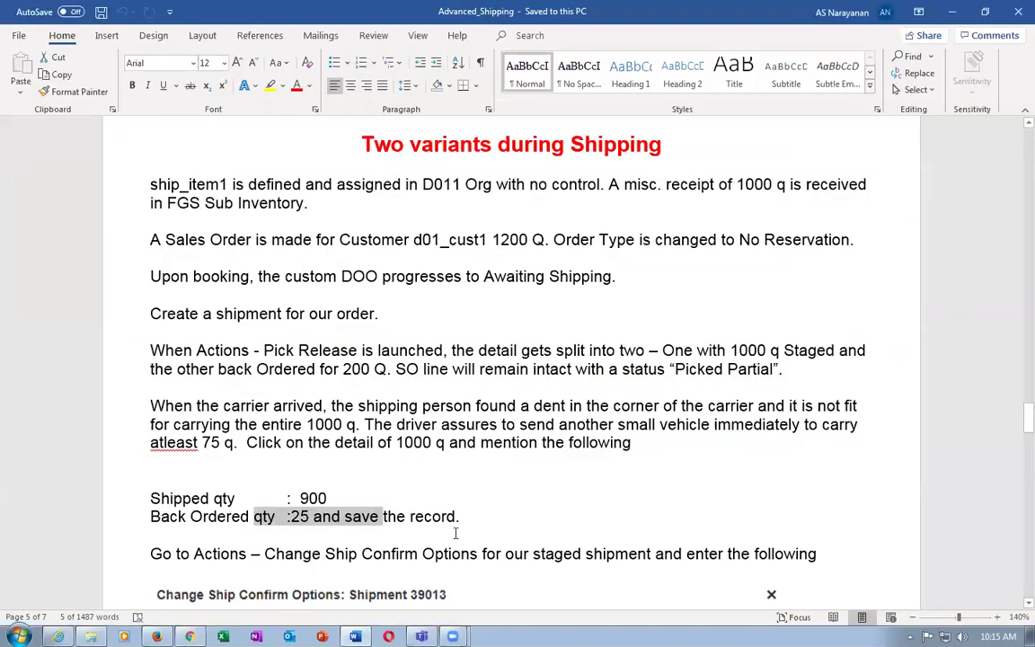
{"action": "left_click", "coordinate": [447, 536]}
{"action": "scroll", "coordinate": [436, 545], "scroll_direction": "down", "scroll_amount": 2}
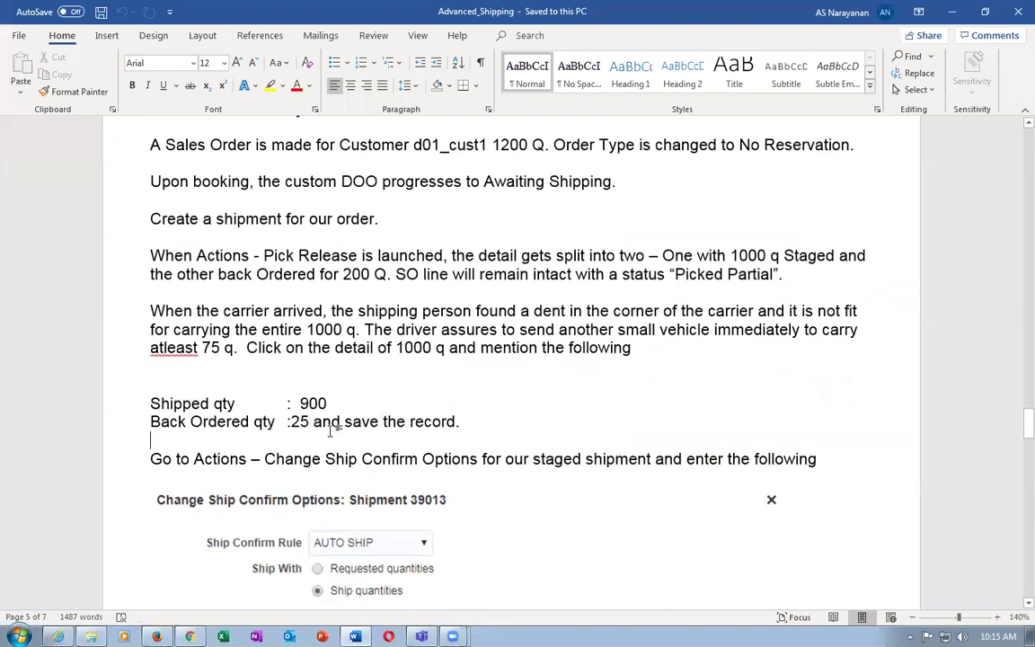
{"action": "left_click_drag", "start_coordinate": [266, 459], "coordinate": [438, 480]}
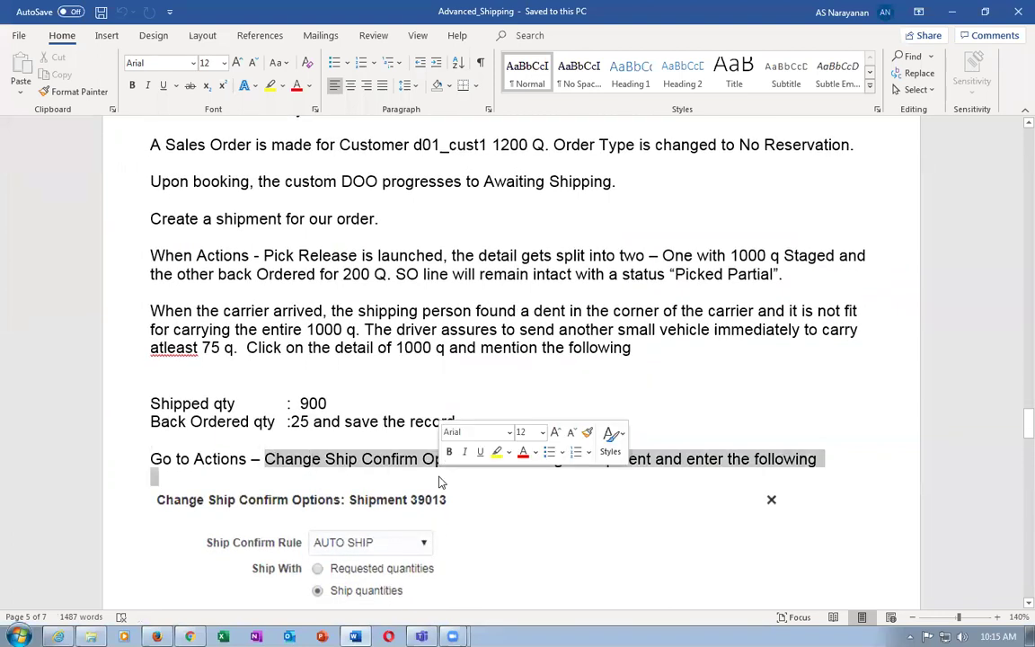
{"action": "key", "text": "alt+Tab"}
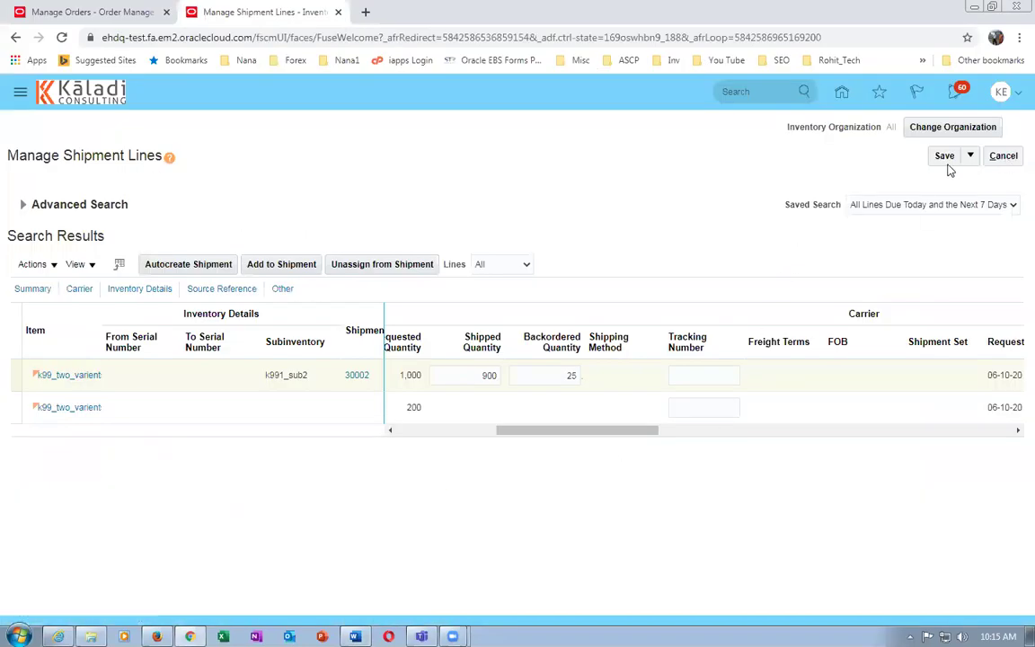
{"action": "left_click", "coordinate": [945, 158]}
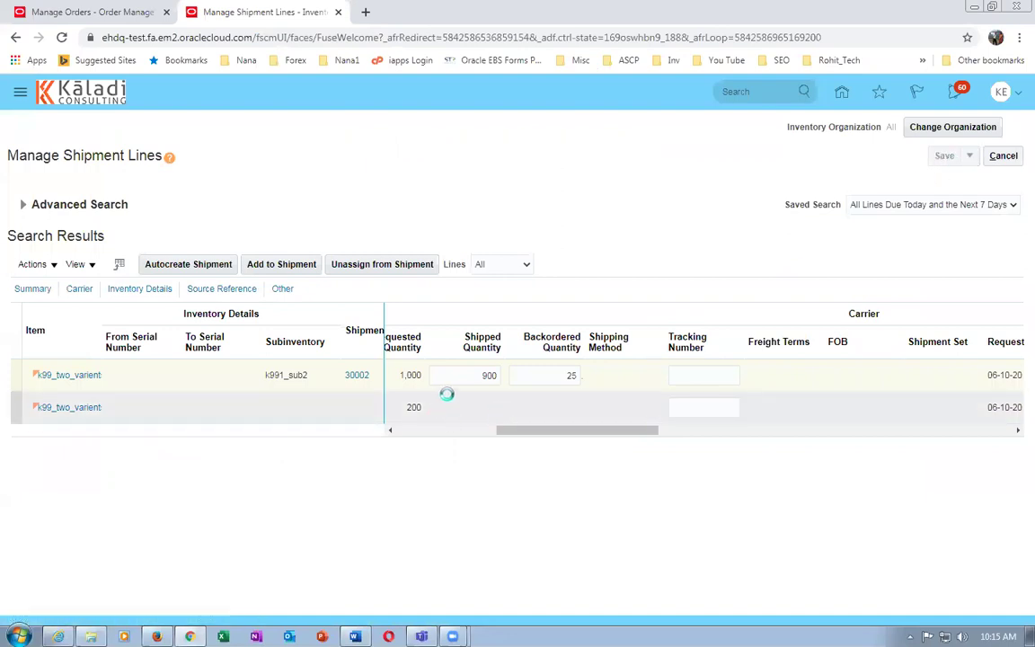
Verify the 900 shipped and 25 backordered values against the notes and save again
{"action": "key", "text": "alt+Tab"}
{"action": "left_click", "coordinate": [396, 330]}
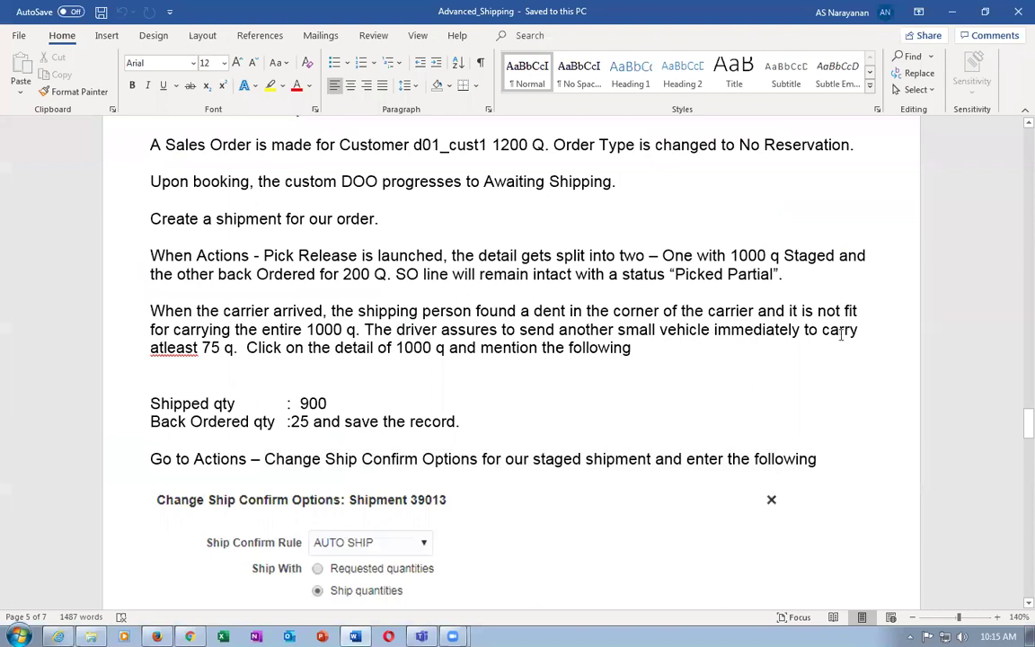
{"action": "left_click", "coordinate": [175, 349]}
{"action": "double_click", "coordinate": [313, 403]}
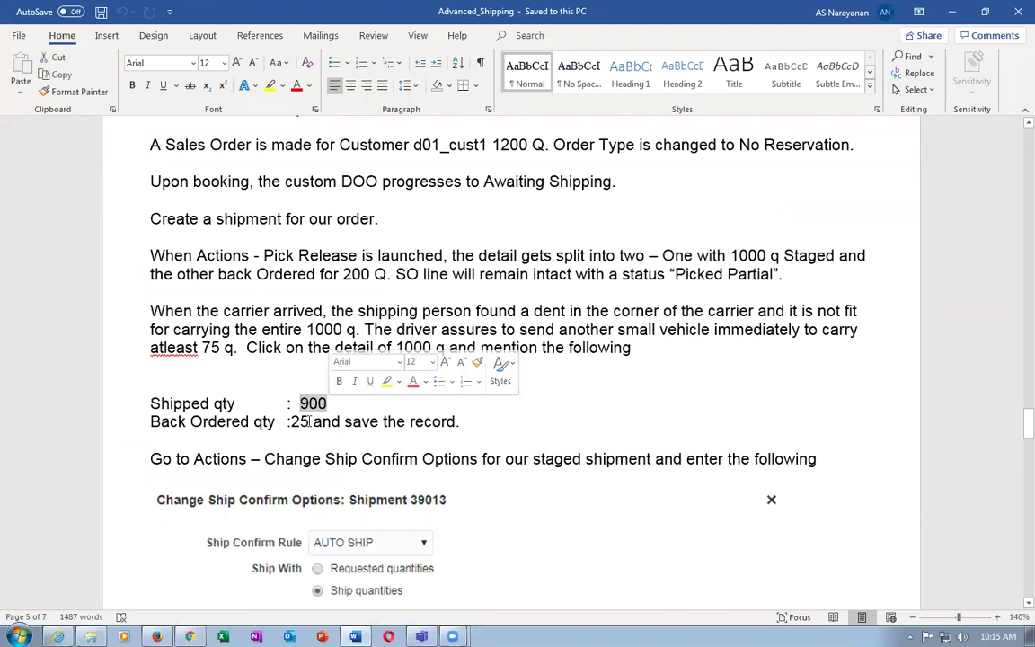
{"action": "left_click_drag", "start_coordinate": [290, 422], "coordinate": [406, 428]}
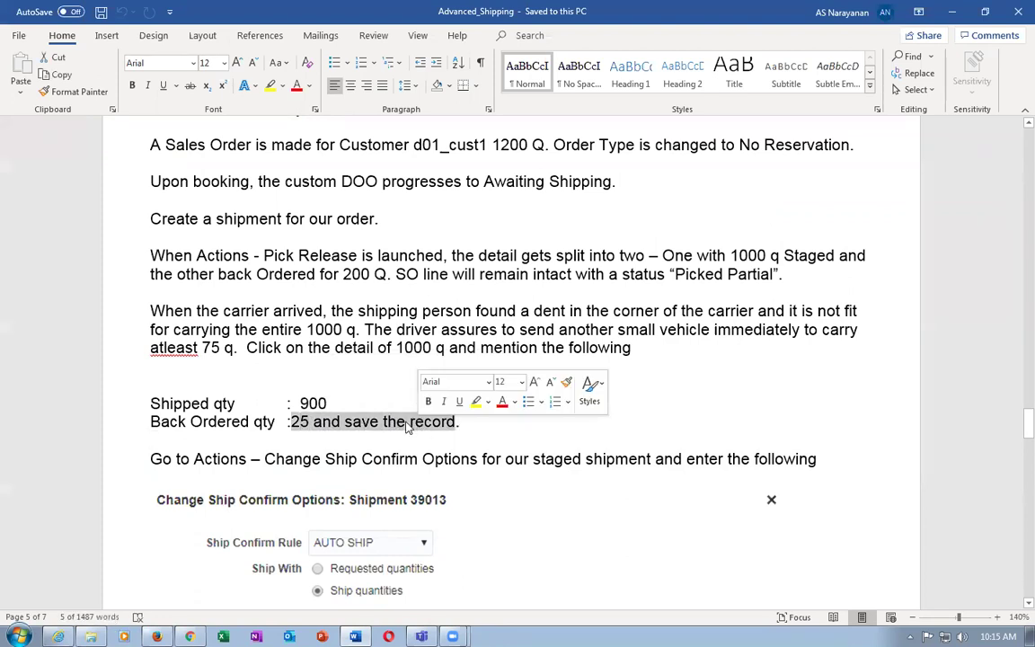
{"action": "key", "text": "alt+Tab"}
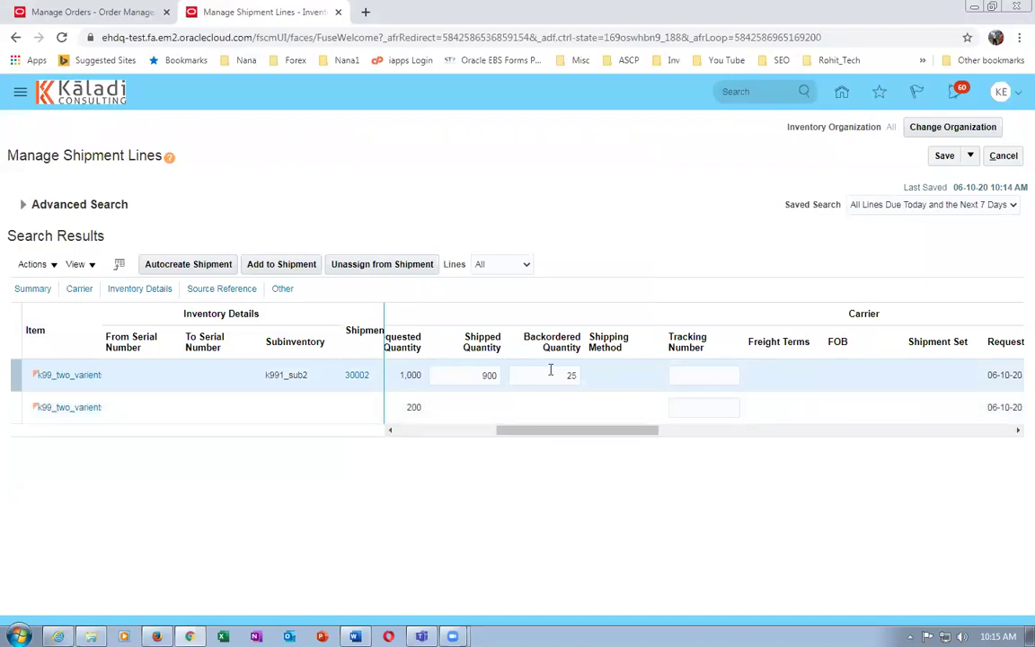
{"action": "left_click", "coordinate": [943, 157]}
Set shipment 30002's ship confirm options to Ship quantities with Create shipment for remaining staged quantities ticked
{"action": "left_click", "coordinate": [357, 376]}
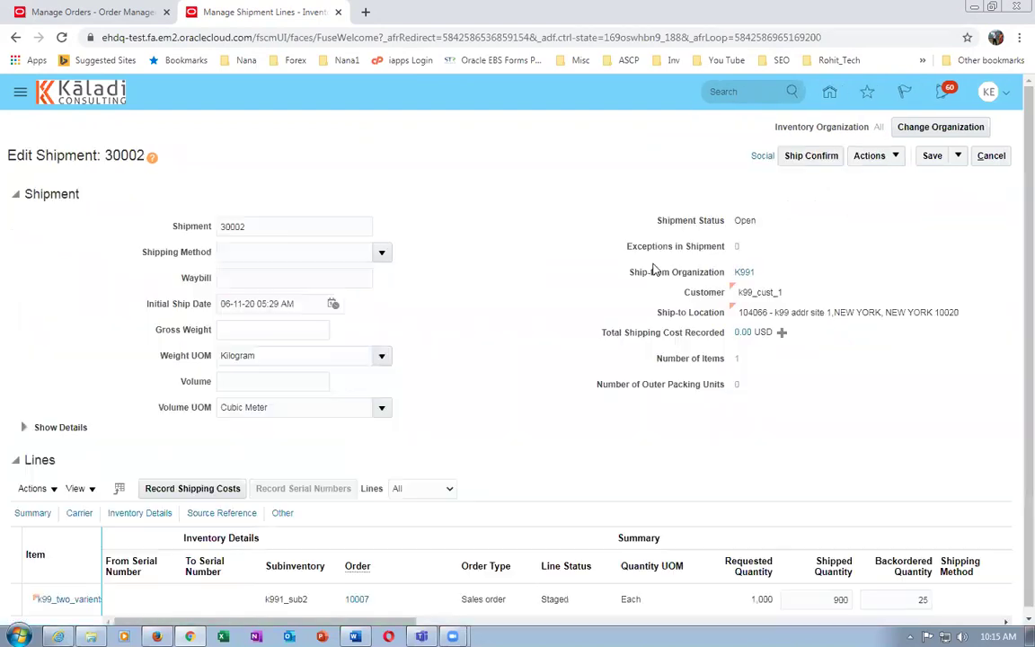
{"action": "left_click", "coordinate": [869, 157]}
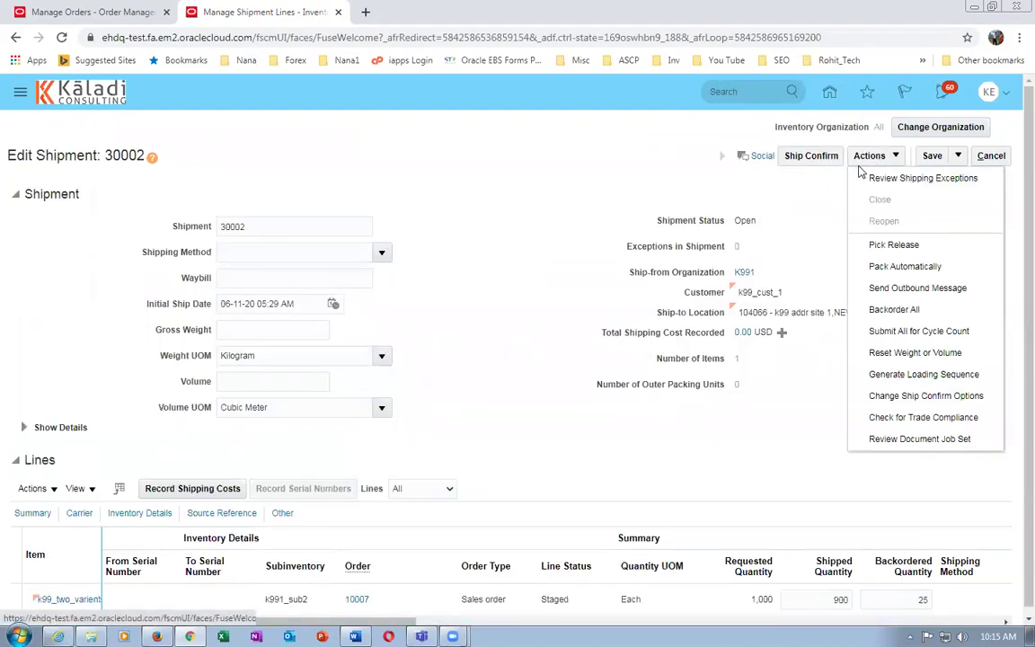
{"action": "left_click", "coordinate": [910, 400]}
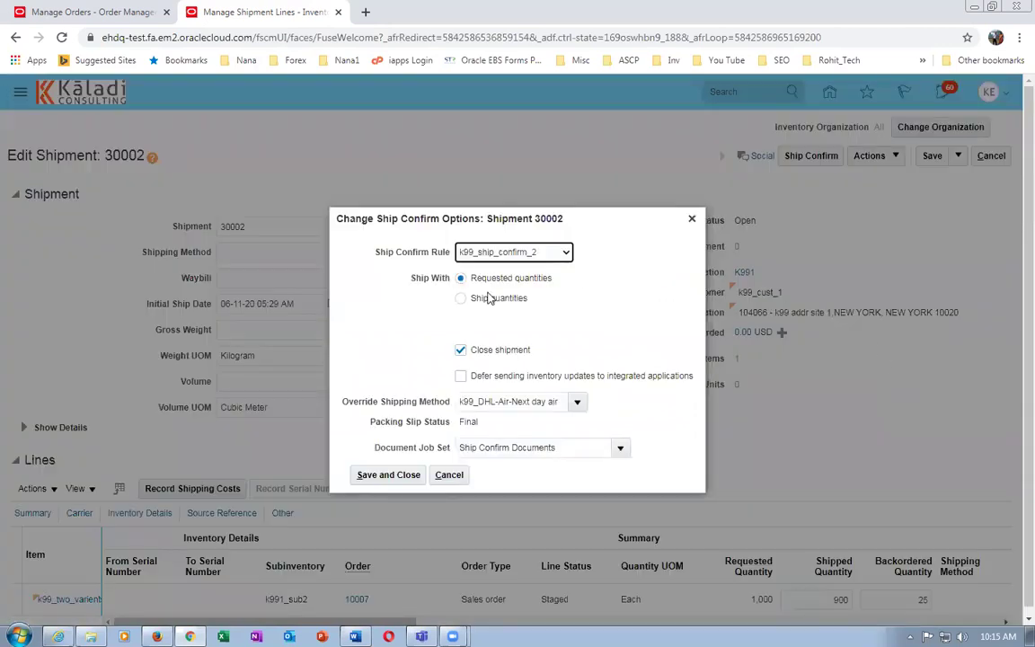
{"action": "left_click", "coordinate": [461, 300]}
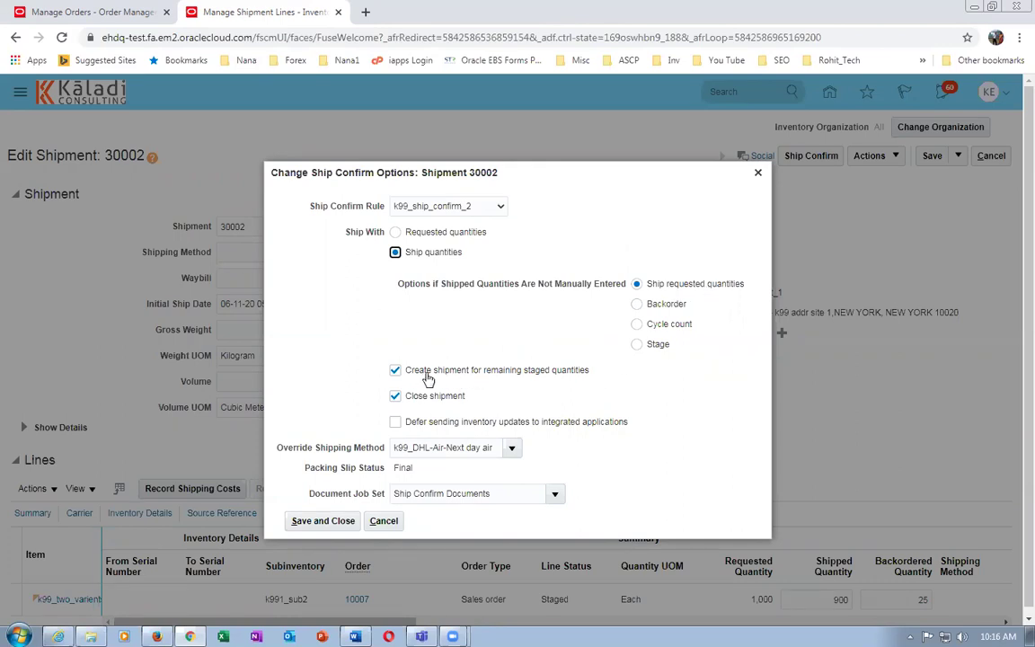
{"action": "left_click", "coordinate": [397, 371]}
{"action": "left_click", "coordinate": [395, 371]}
{"action": "left_click", "coordinate": [322, 521]}
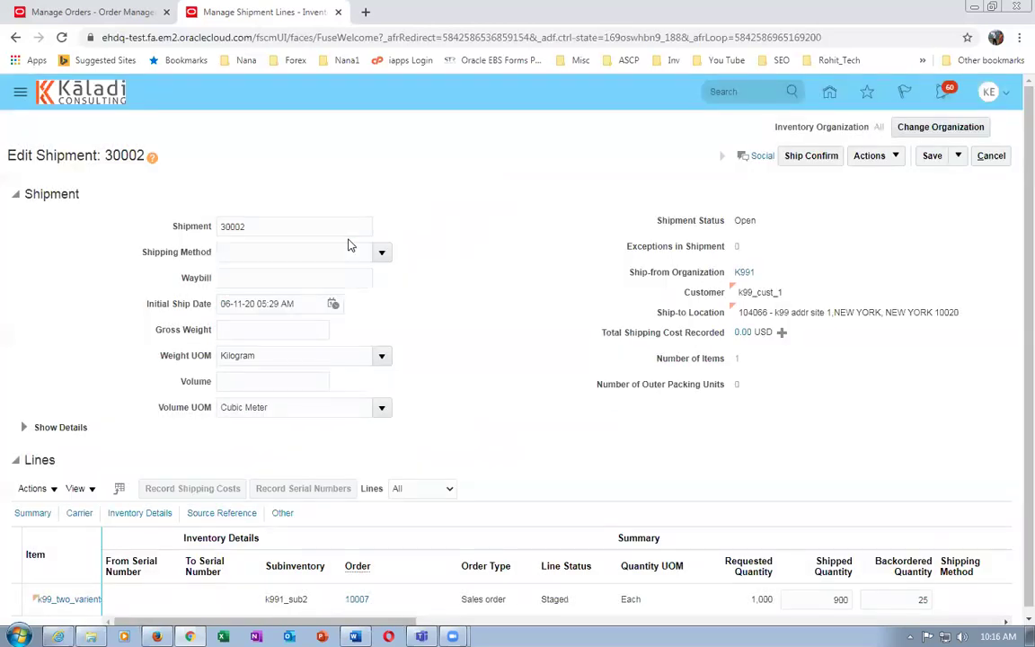
Save shipment 30002, select its staged line, and ship-confirm it, accepting the warning
{"action": "left_click", "coordinate": [930, 156]}
{"action": "scroll", "coordinate": [793, 339], "scroll_direction": "down", "scroll_amount": 1}
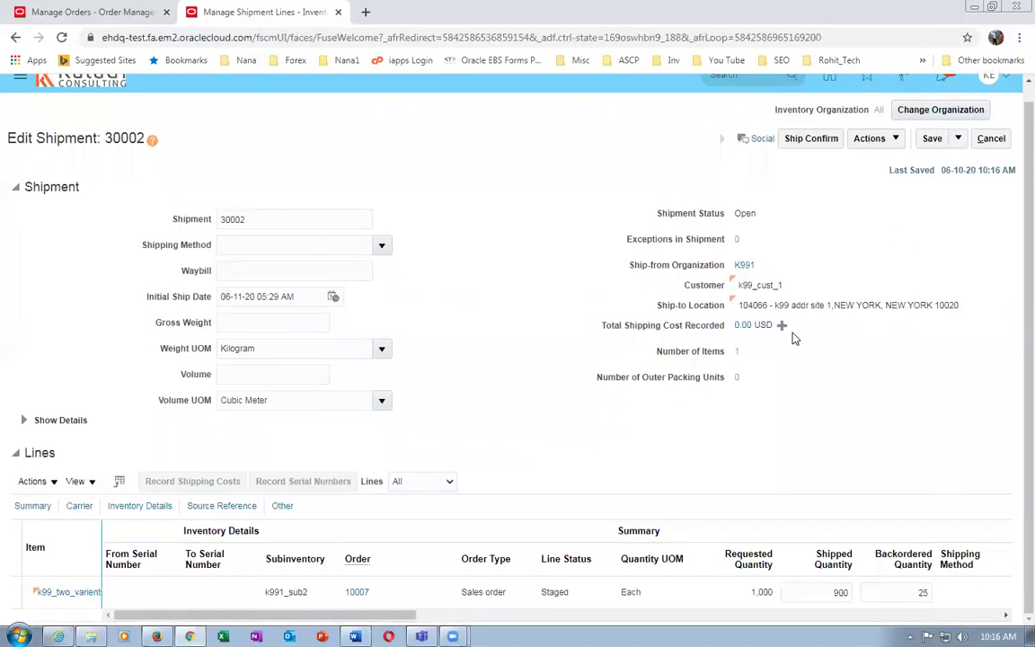
{"action": "left_click", "coordinate": [671, 602]}
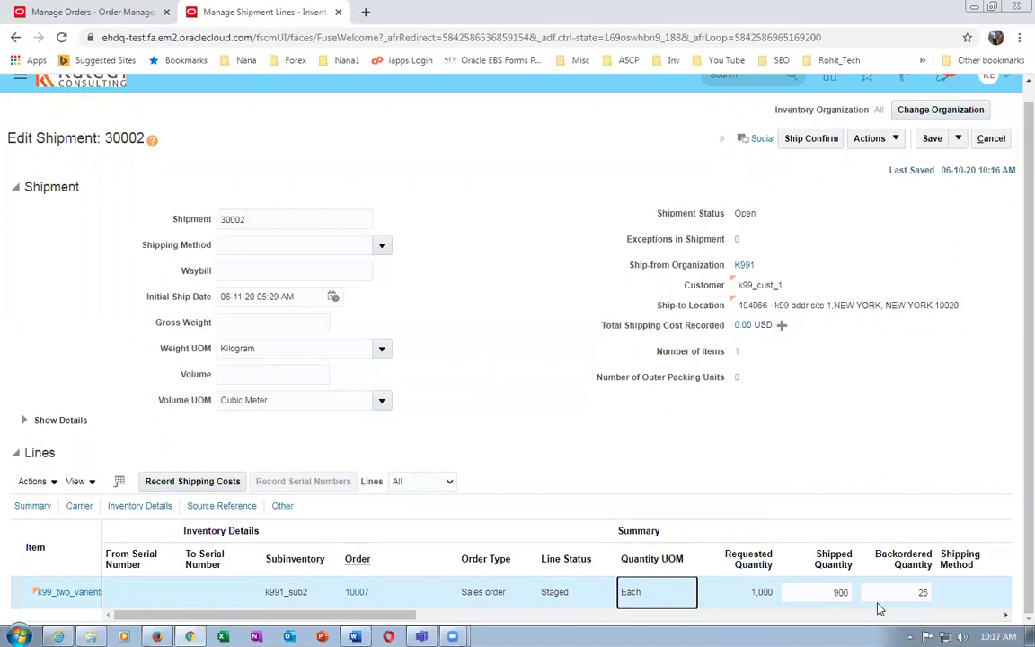
{"action": "left_click", "coordinate": [805, 142]}
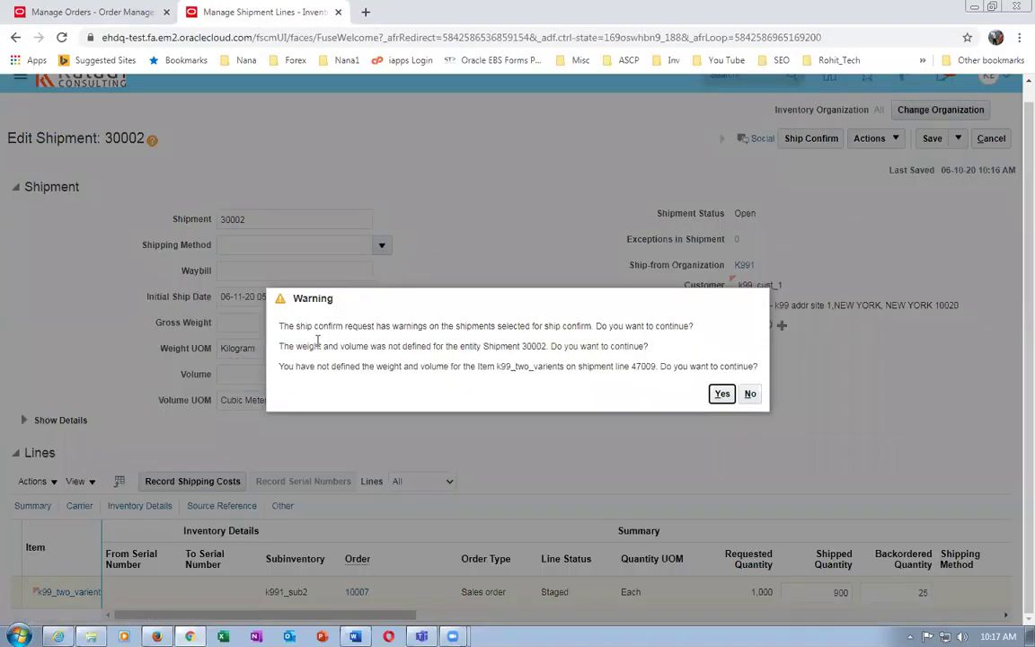
{"action": "left_click_drag", "start_coordinate": [314, 327], "coordinate": [485, 310]}
{"action": "left_click_drag", "start_coordinate": [324, 347], "coordinate": [459, 369]}
{"action": "left_click", "coordinate": [723, 396]}
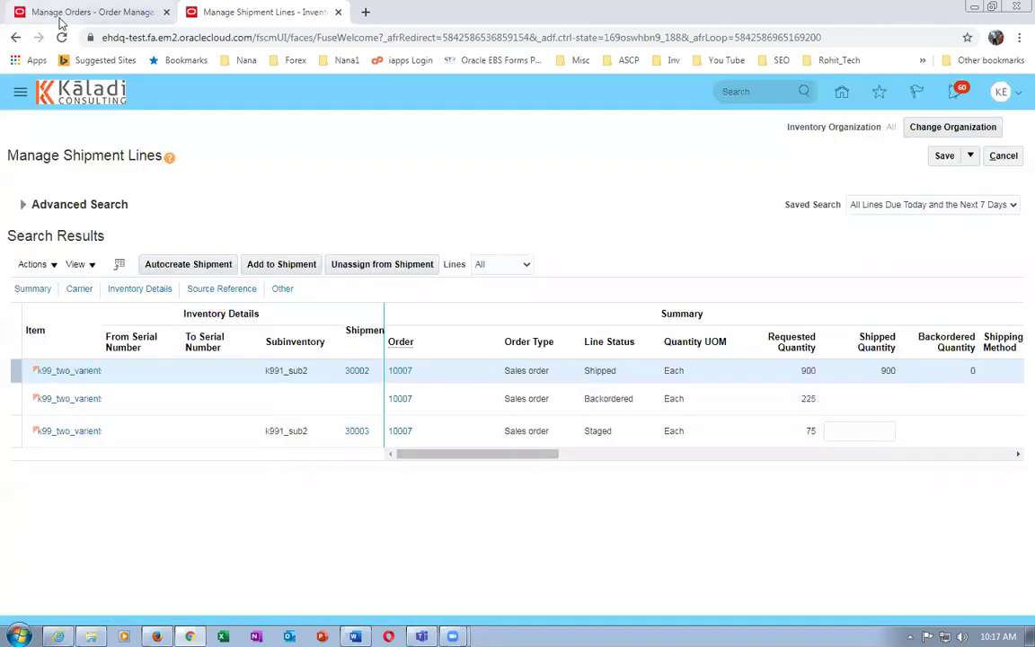
Refresh order 10007's orchestration, check its fulfillment line status, then switch to Word
{"action": "left_click", "coordinate": [56, 12]}
{"action": "left_click", "coordinate": [945, 218]}
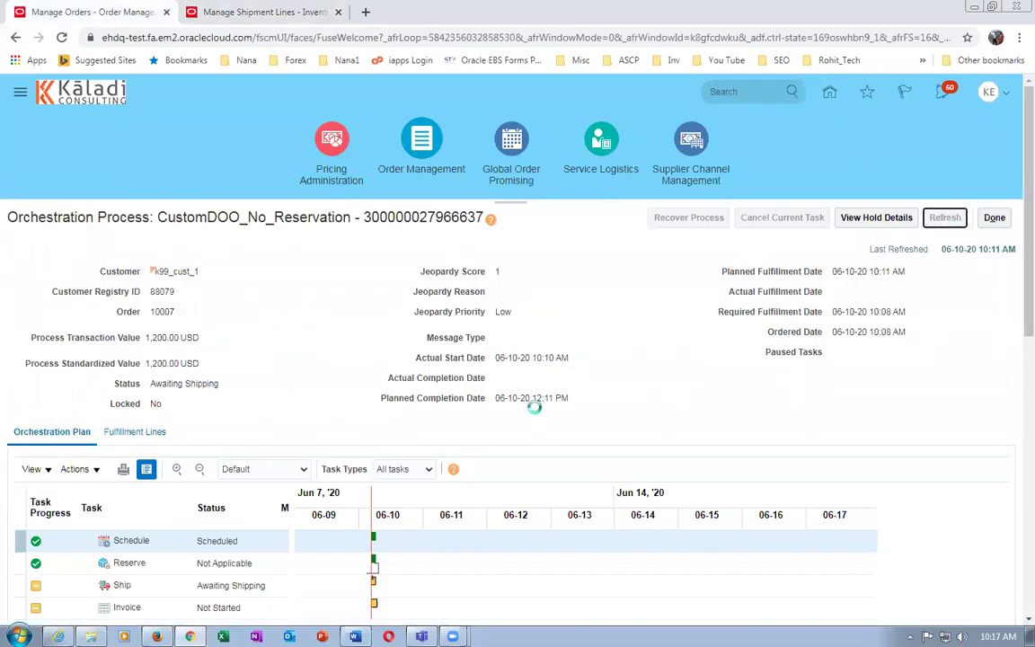
{"action": "scroll", "coordinate": [537, 413], "scroll_direction": "down", "scroll_amount": 3}
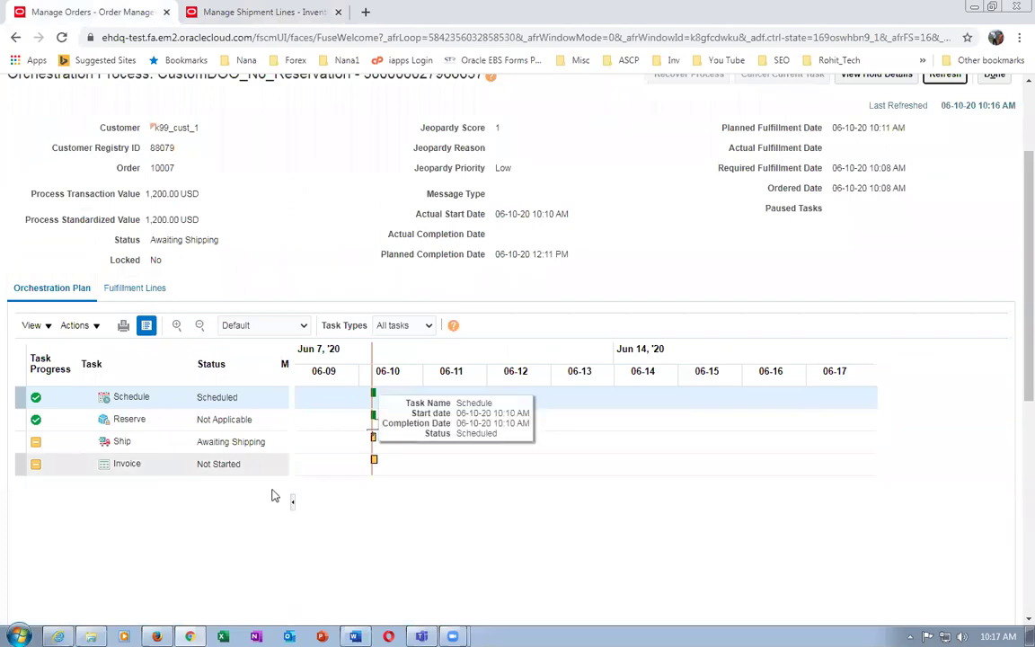
{"action": "left_click", "coordinate": [130, 287]}
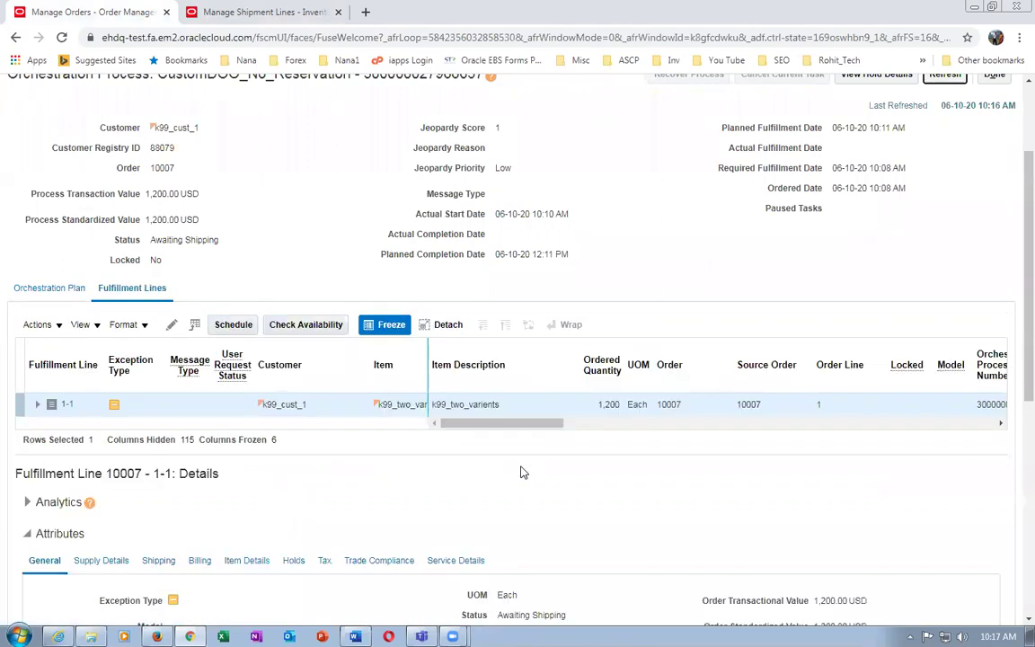
{"action": "left_click_drag", "start_coordinate": [509, 424], "coordinate": [641, 404]}
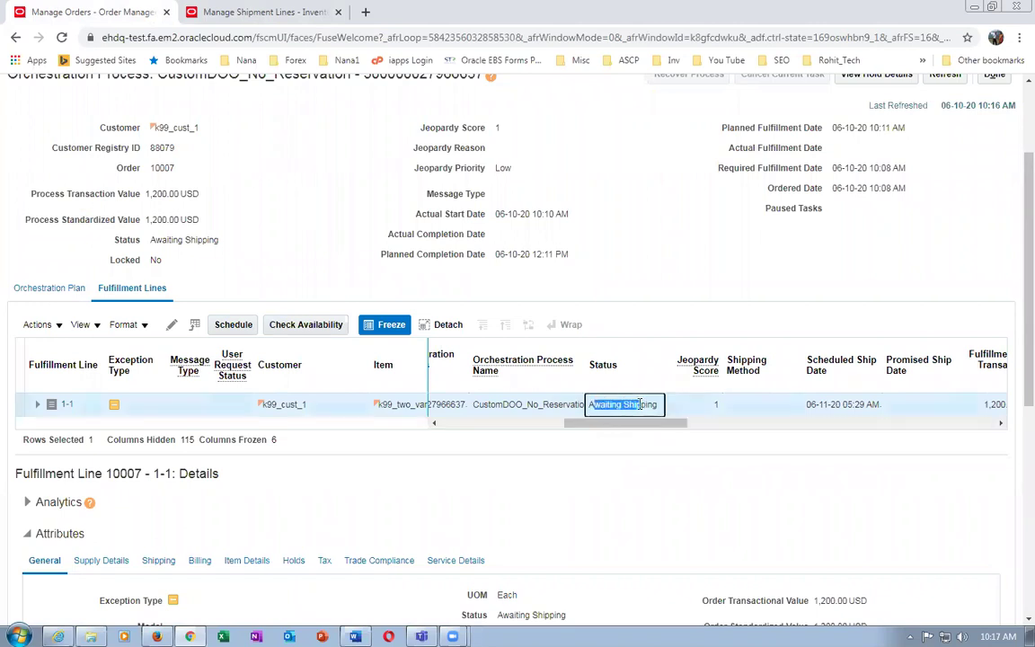
{"action": "scroll", "coordinate": [1011, 265], "scroll_direction": "up", "scroll_amount": 1}
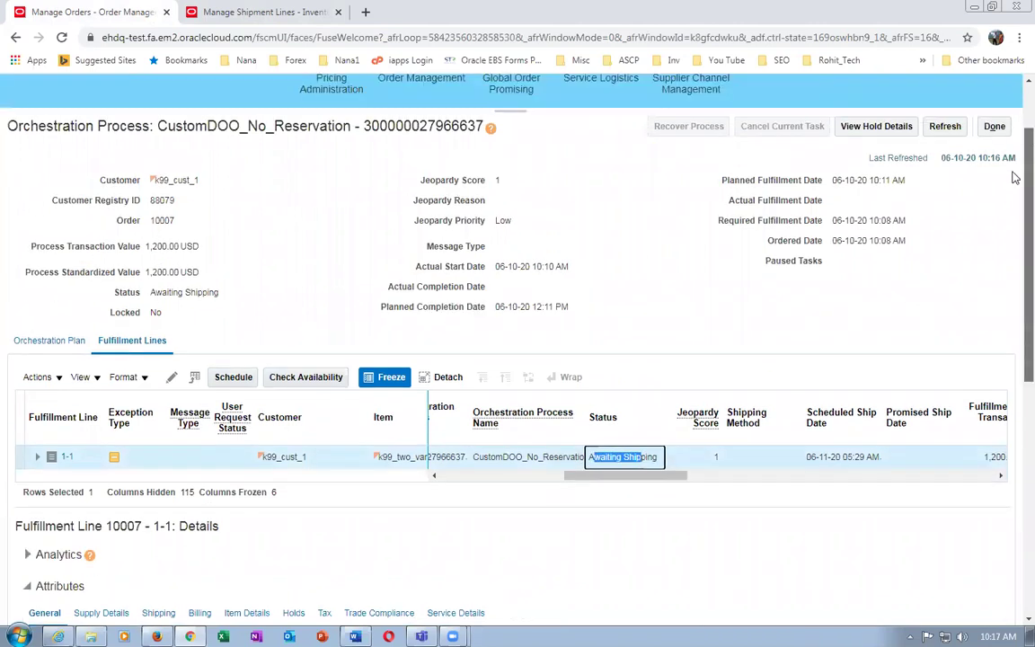
{"action": "left_click", "coordinate": [945, 126]}
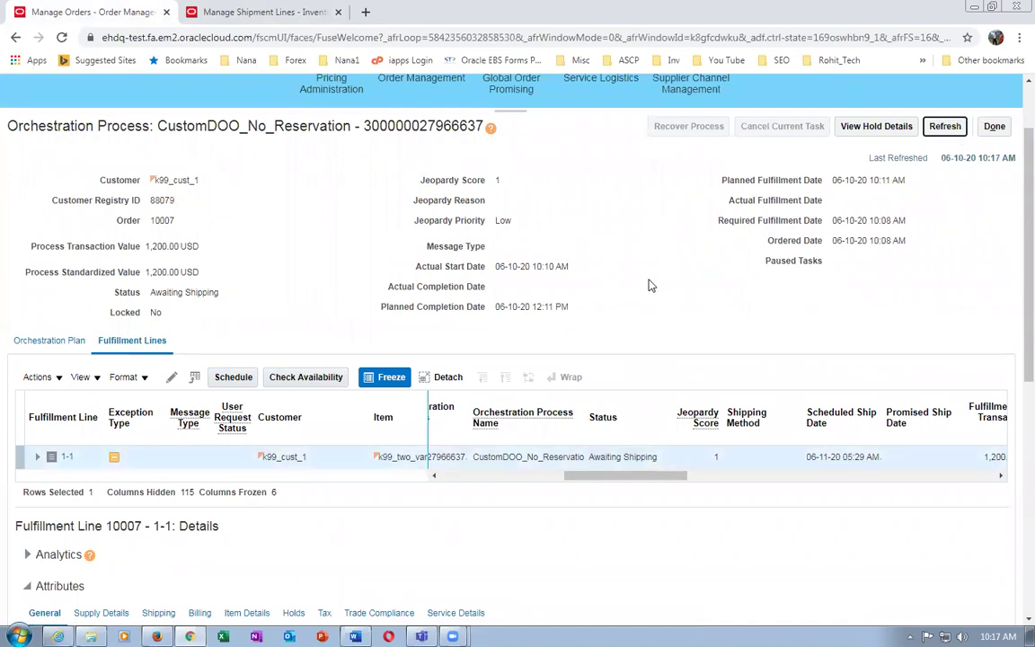
{"action": "key", "text": "alt+Tab"}
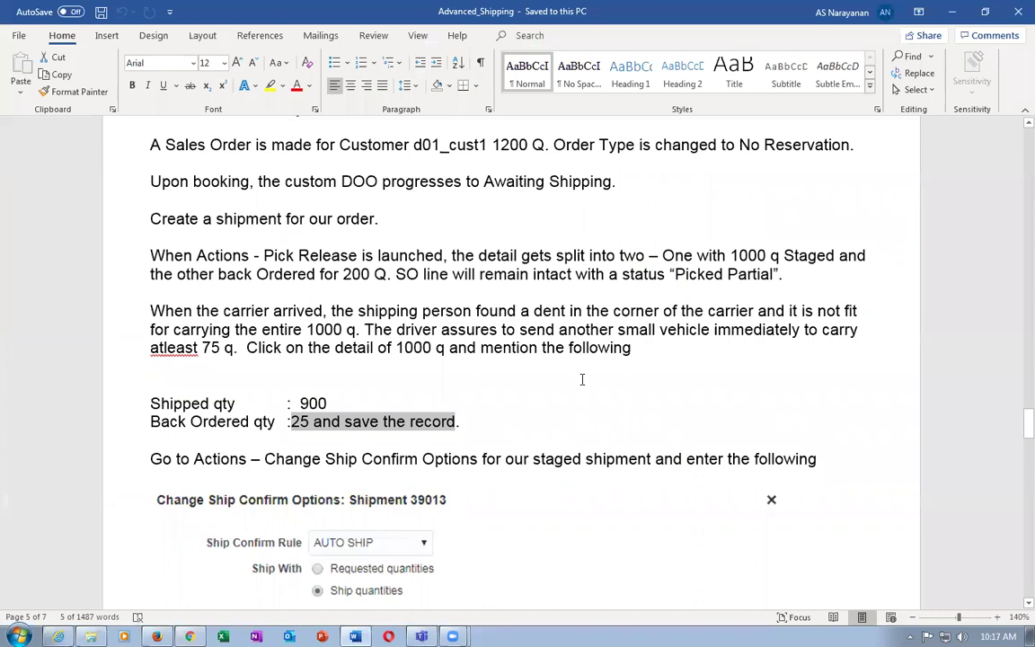
Rerun the shipment lines search to show 30002 Interfaced, then duplicate the browser tab
{"action": "key", "text": "alt+Tab"}
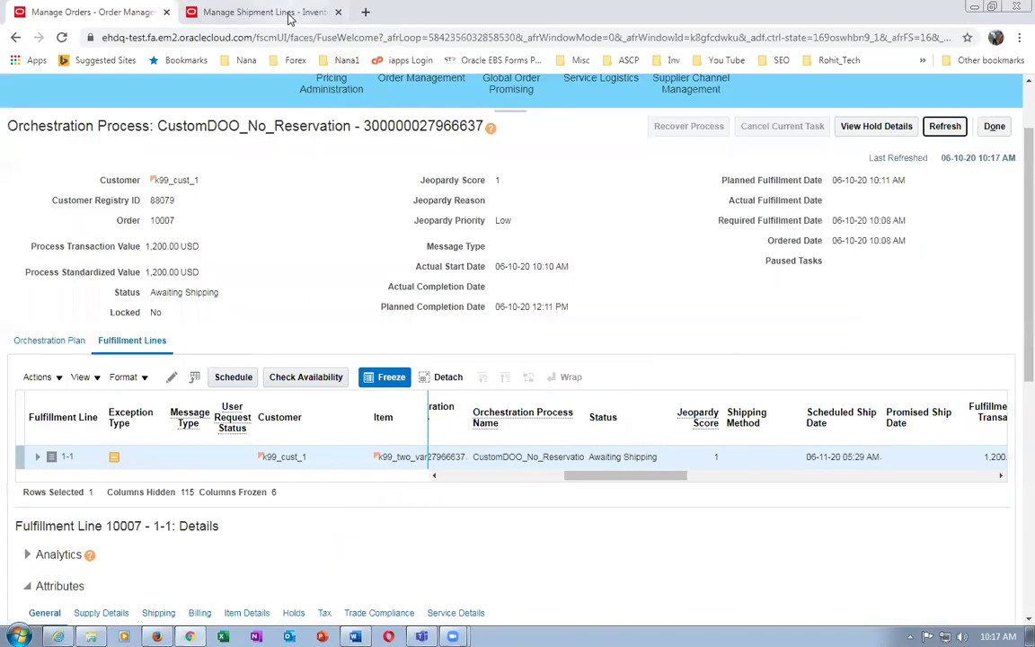
{"action": "left_click", "coordinate": [289, 12]}
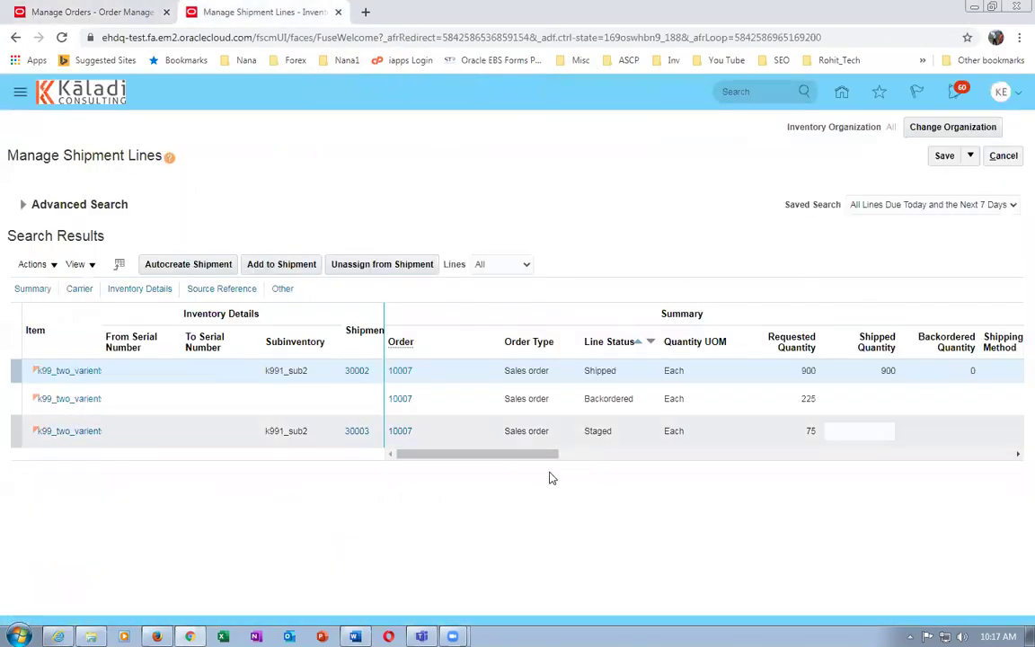
{"action": "left_click", "coordinate": [24, 206]}
{"action": "left_click", "coordinate": [798, 340]}
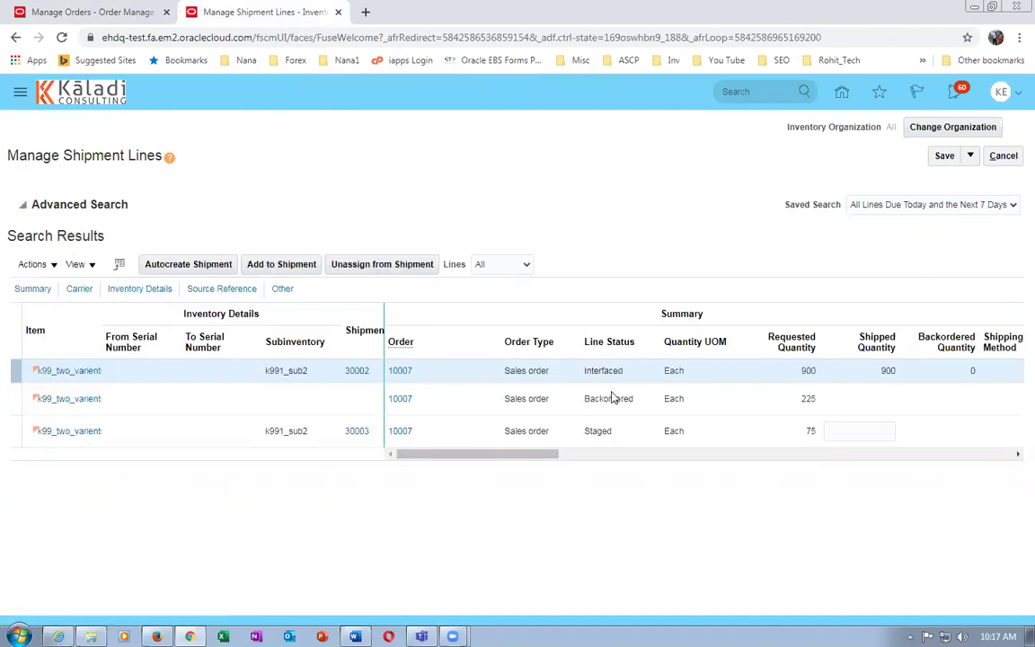
{"action": "left_click", "coordinate": [776, 374]}
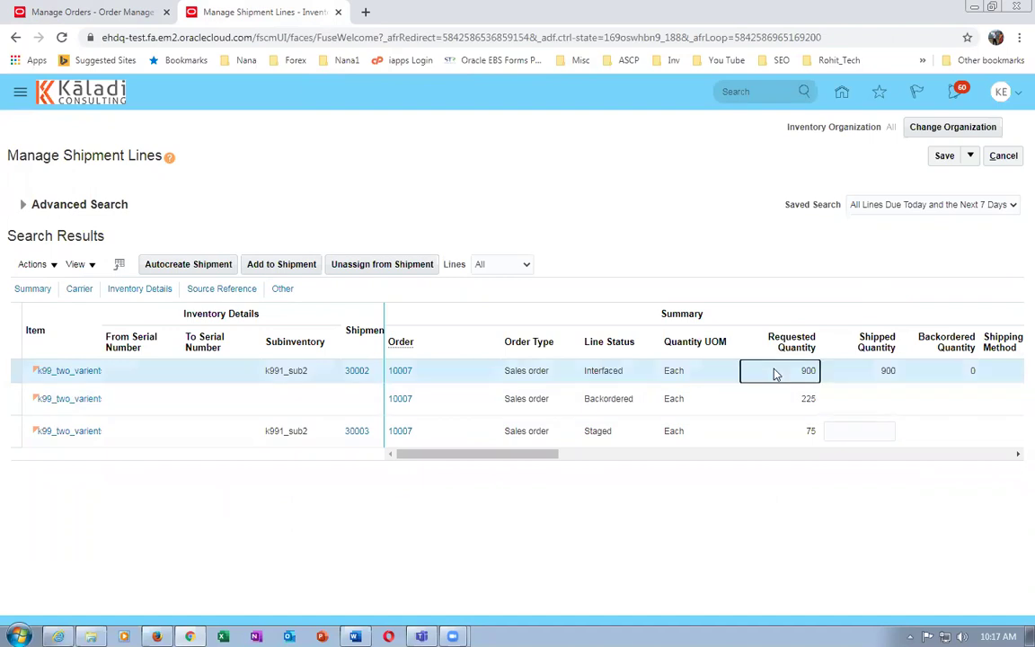
{"action": "right_click", "coordinate": [283, 14]}
{"action": "left_click", "coordinate": [307, 83]}
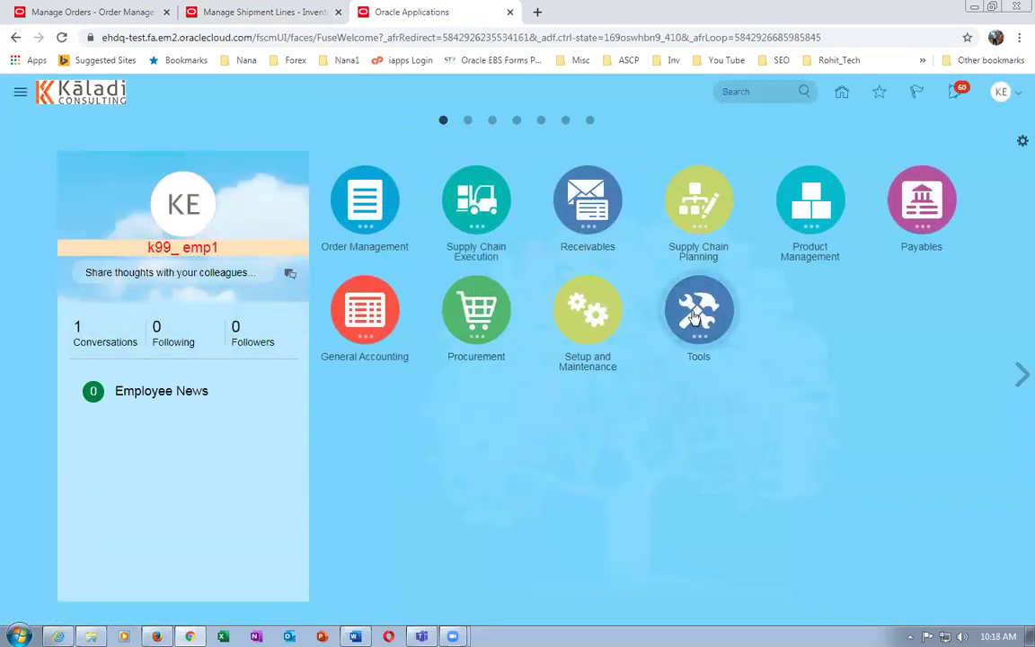
Verify in Scheduled Processes that Send Shipment Advice run 539060 succeeded, then return to Manage Orders
{"action": "left_click", "coordinate": [716, 314]}
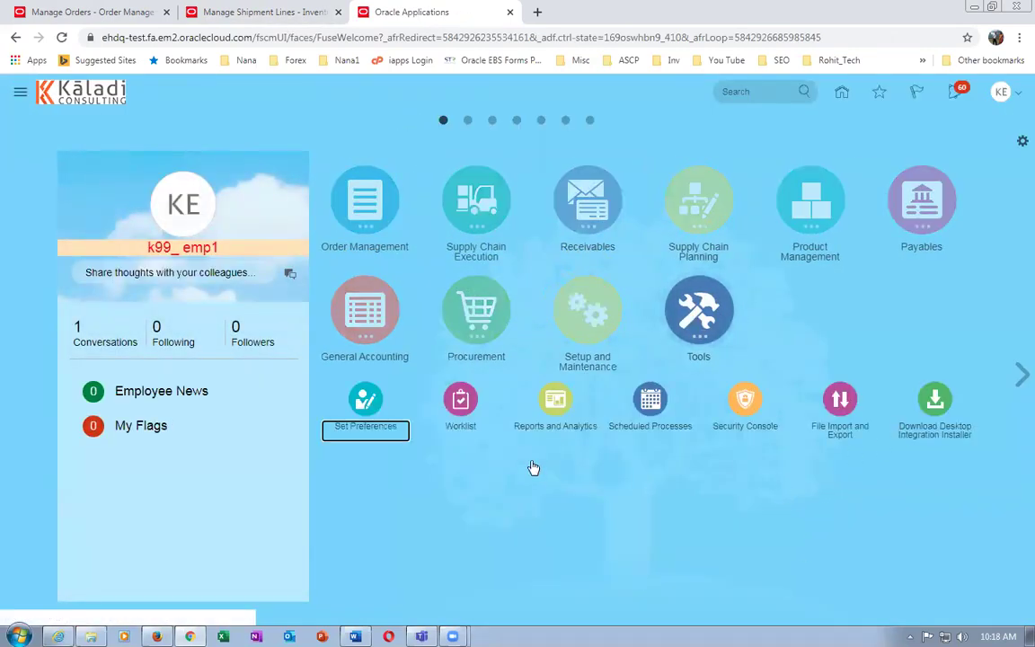
{"action": "left_click", "coordinate": [651, 395]}
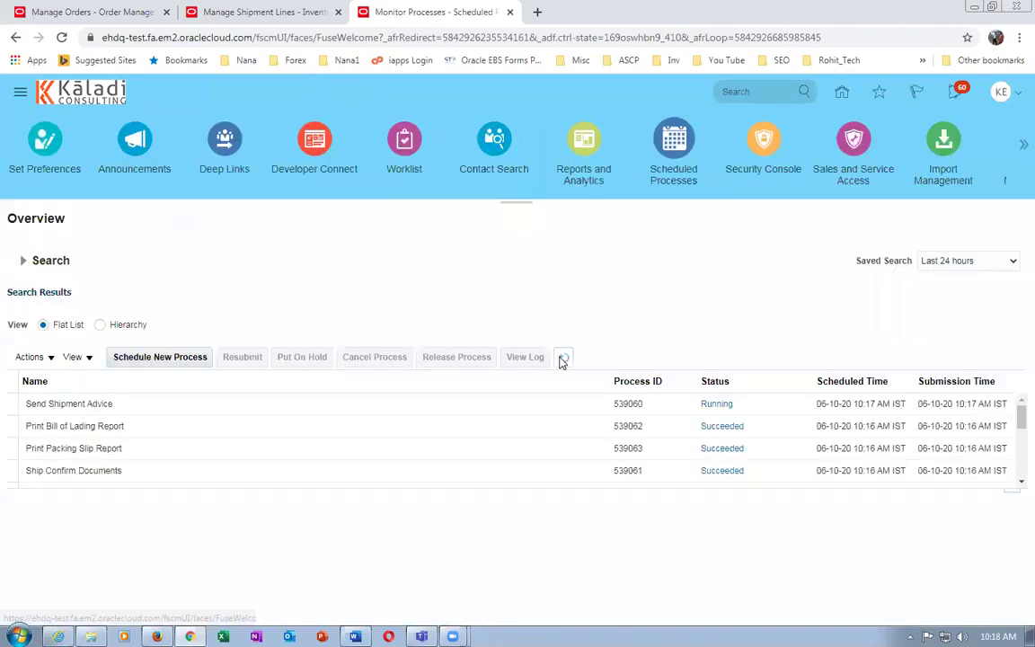
{"action": "left_click", "coordinate": [37, 403]}
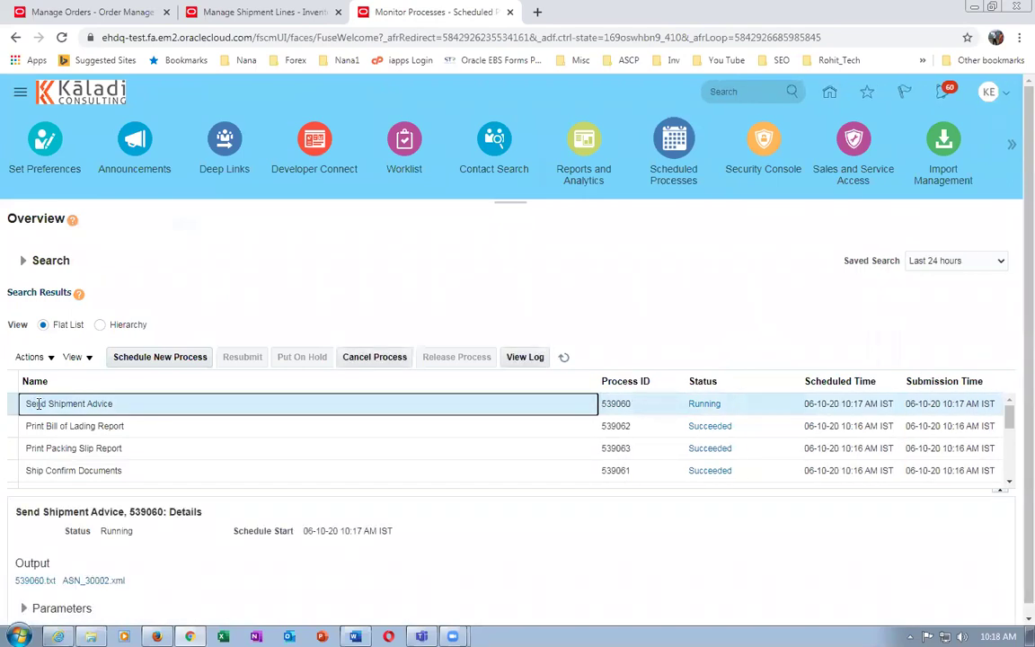
{"action": "left_click", "coordinate": [564, 357]}
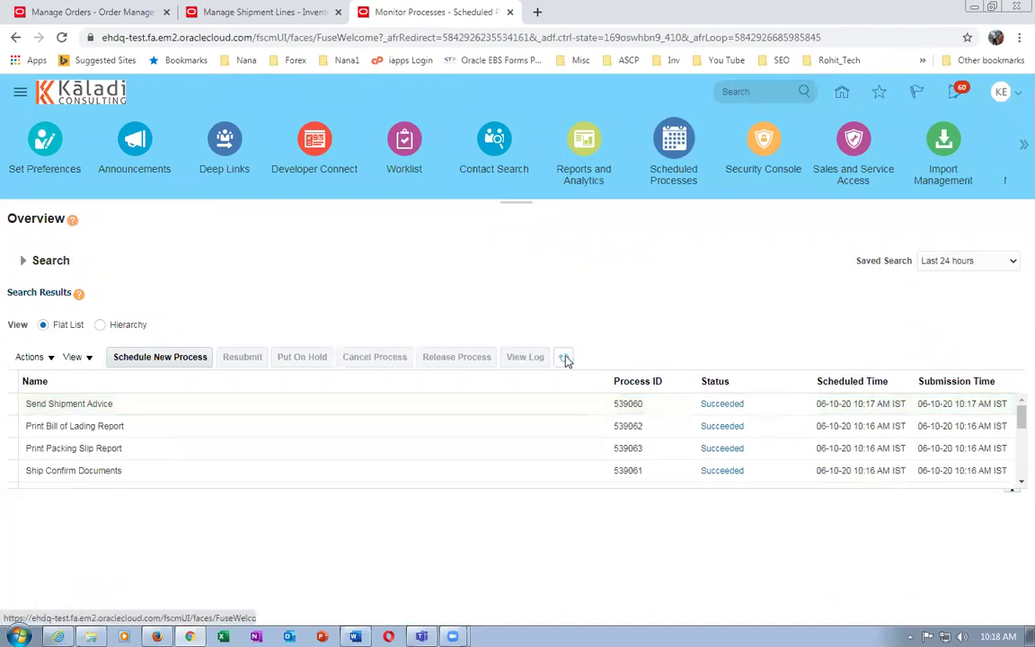
{"action": "left_click", "coordinate": [45, 13]}
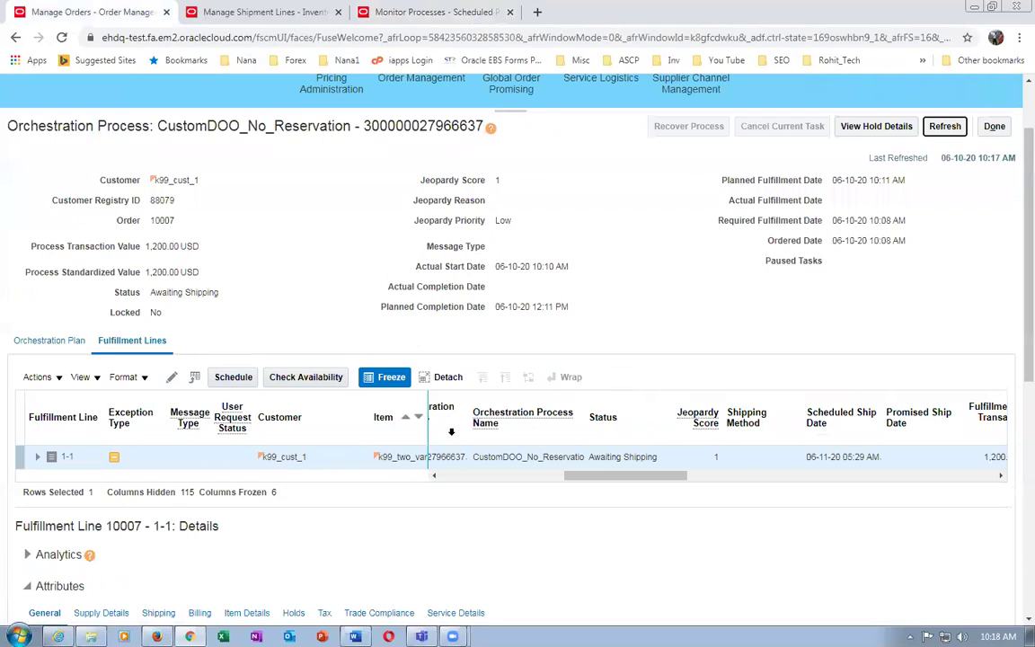
Refresh order 10007's orchestration process to see line 1-1 Shipped, then return to the order
{"action": "left_click", "coordinate": [944, 126]}
{"action": "left_click_drag", "start_coordinate": [620, 476], "coordinate": [635, 477]}
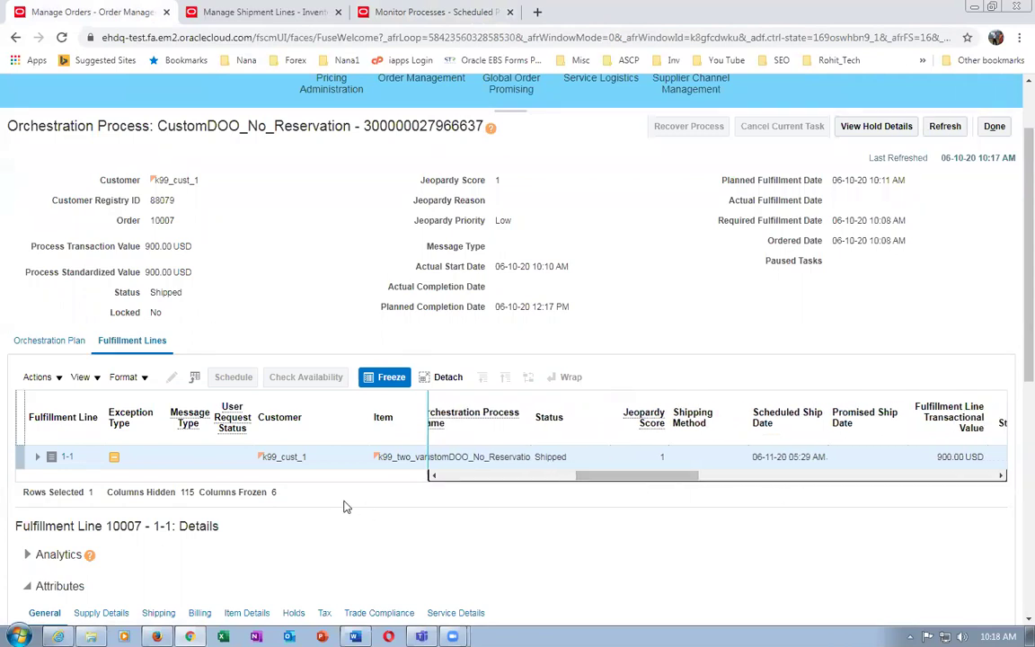
{"action": "left_click", "coordinate": [37, 457]}
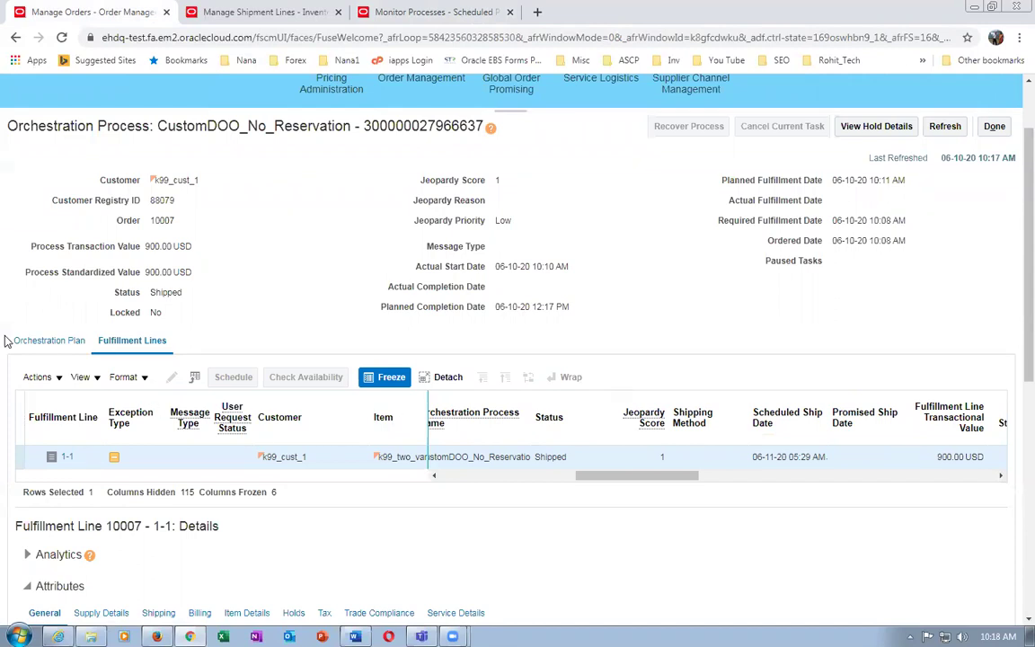
{"action": "left_click", "coordinate": [995, 127]}
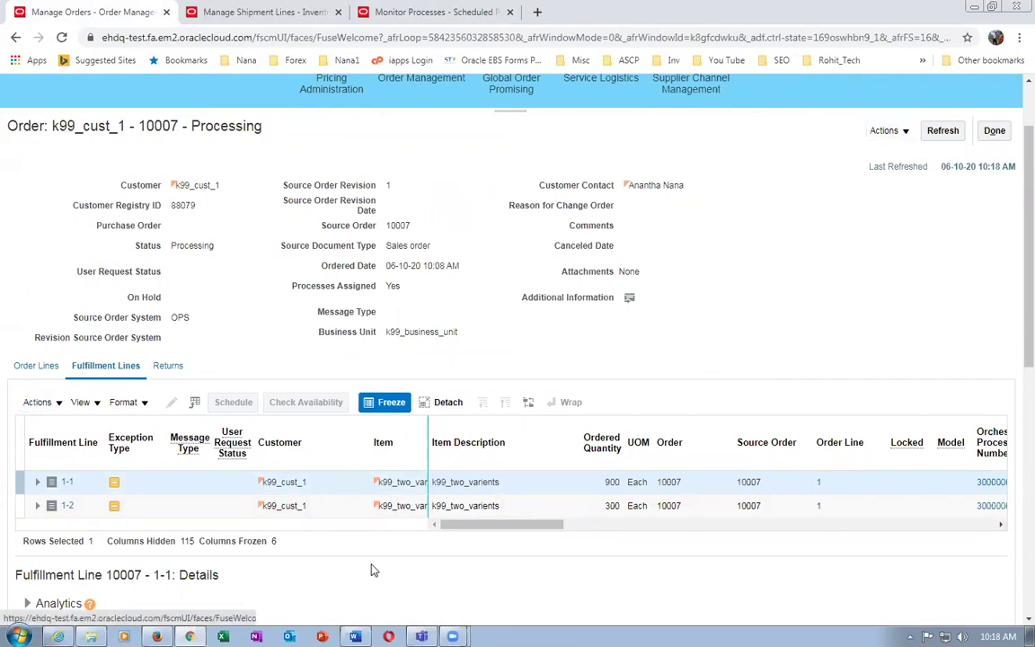
Check that fulfillment line 1-2 for 300 Each is Partially Picked, then bring up Word
{"action": "left_click_drag", "start_coordinate": [486, 528], "coordinate": [547, 547]}
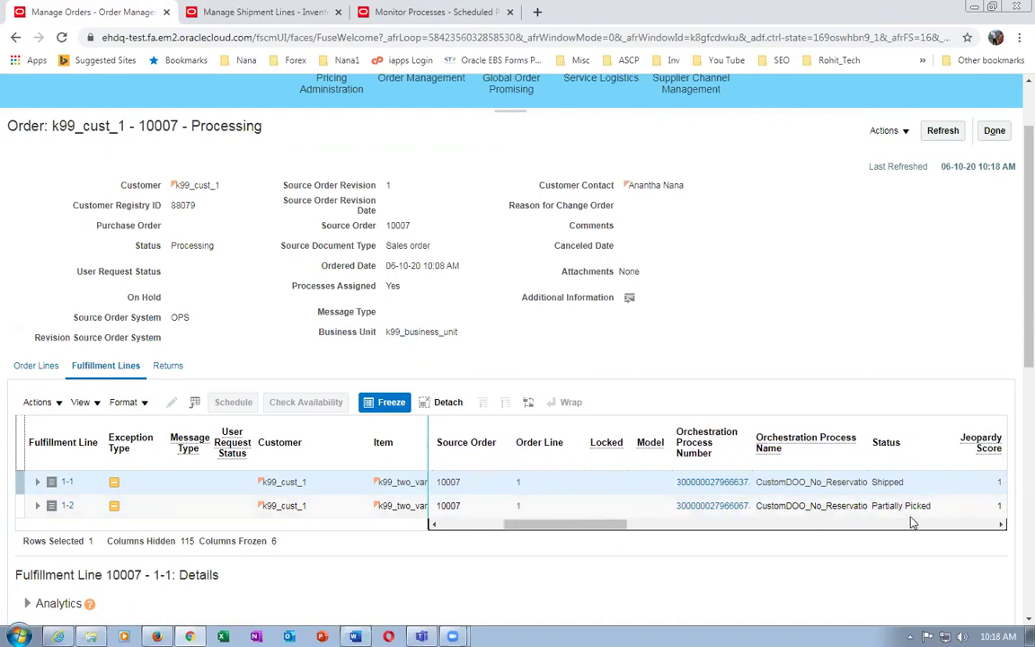
{"action": "left_click", "coordinate": [881, 506]}
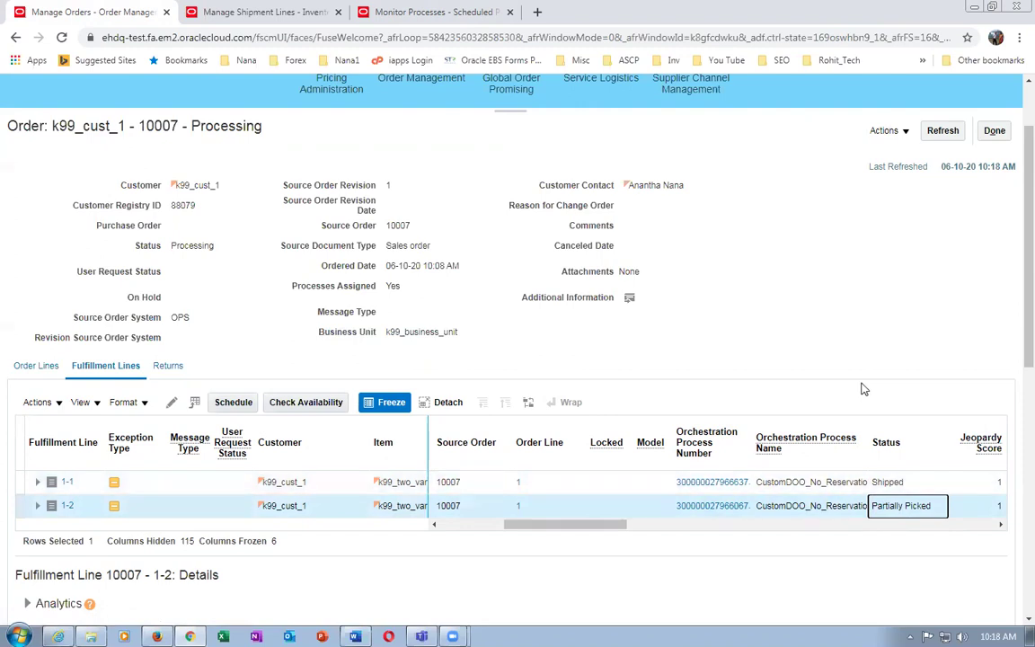
{"action": "left_click_drag", "start_coordinate": [522, 527], "coordinate": [471, 536]}
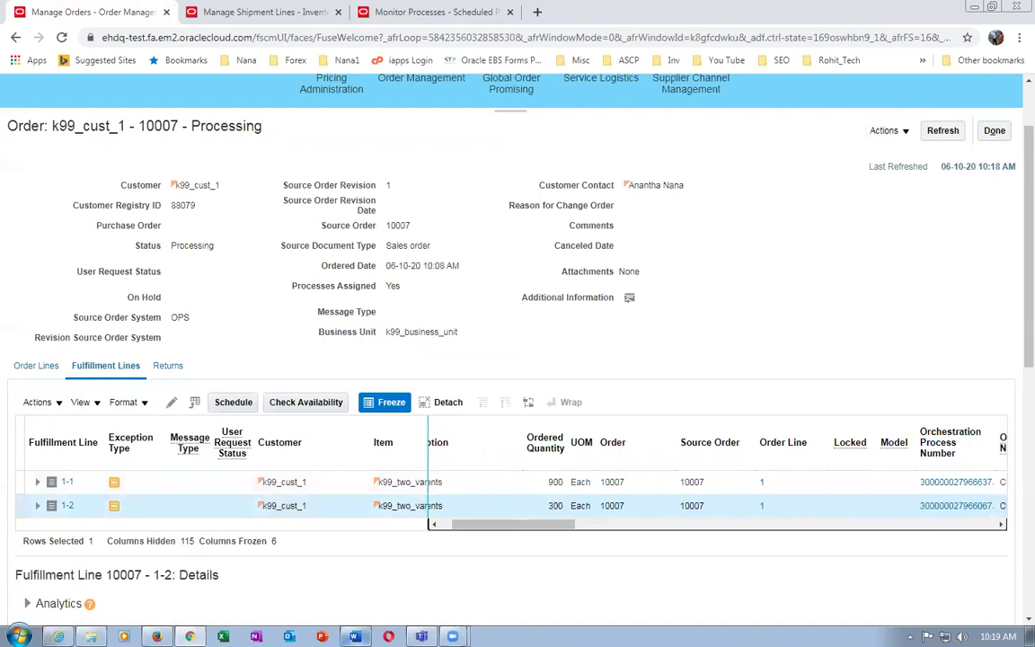
{"action": "key", "text": "alt+Tab"}
Highlight 'atleast 75 q.' in Advanced_Shipping, then open line 1-2's orchestration process in Oracle
{"action": "left_click", "coordinate": [397, 330]}
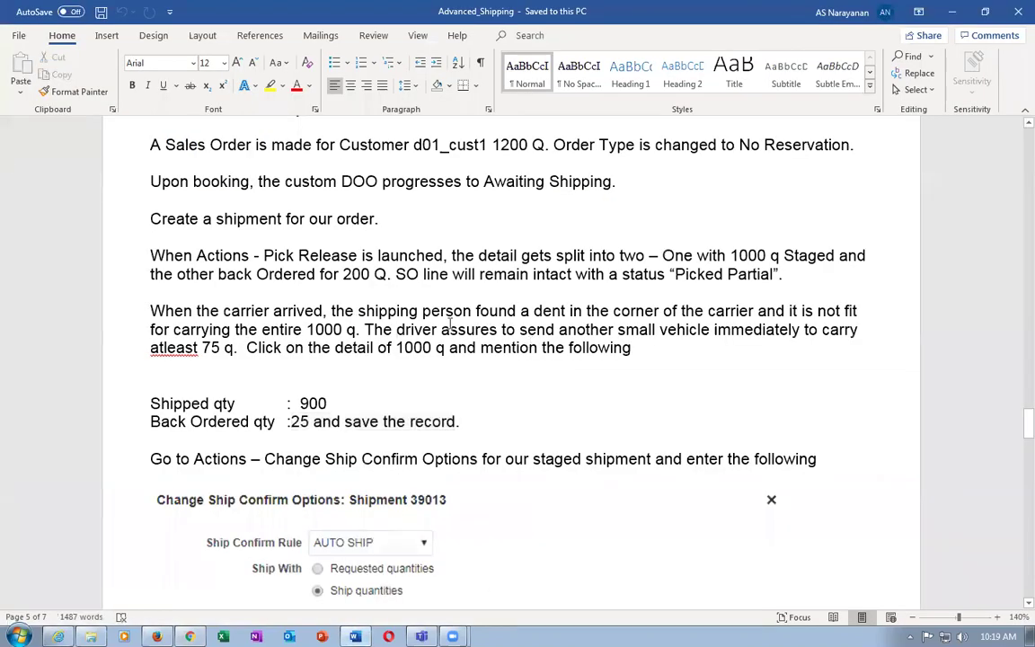
{"action": "left_click_drag", "start_coordinate": [196, 348], "coordinate": [247, 353]}
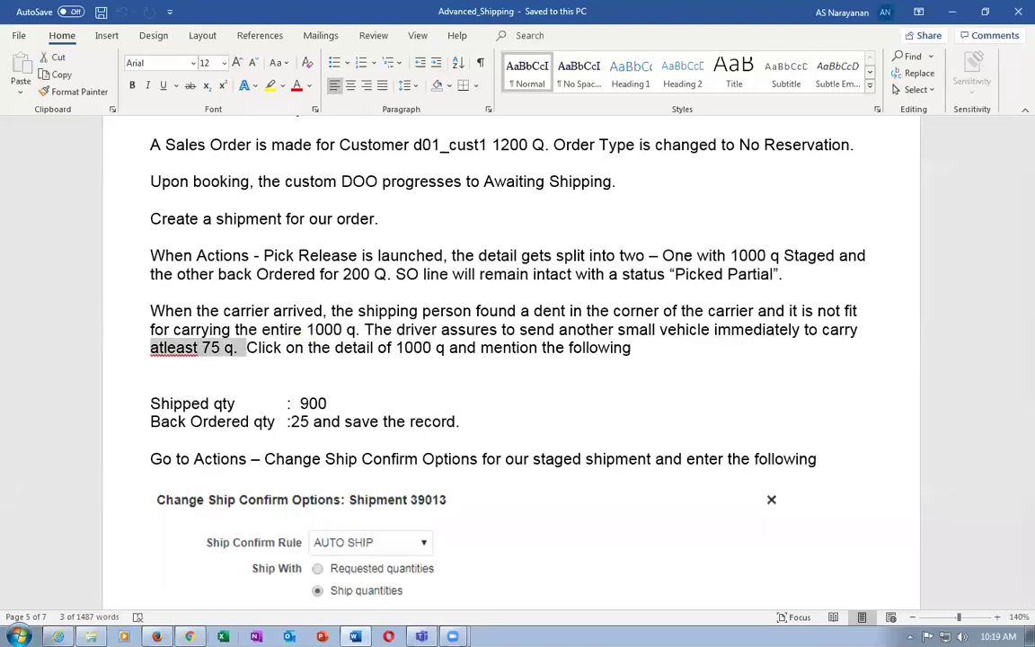
{"action": "key", "text": "alt+Tab"}
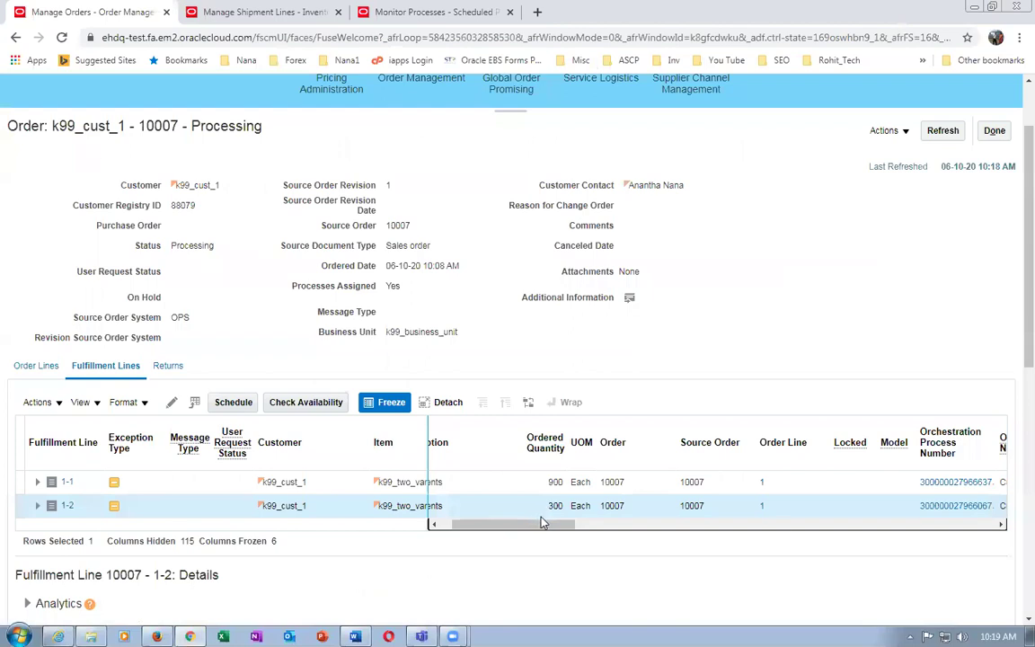
{"action": "left_click", "coordinate": [938, 506]}
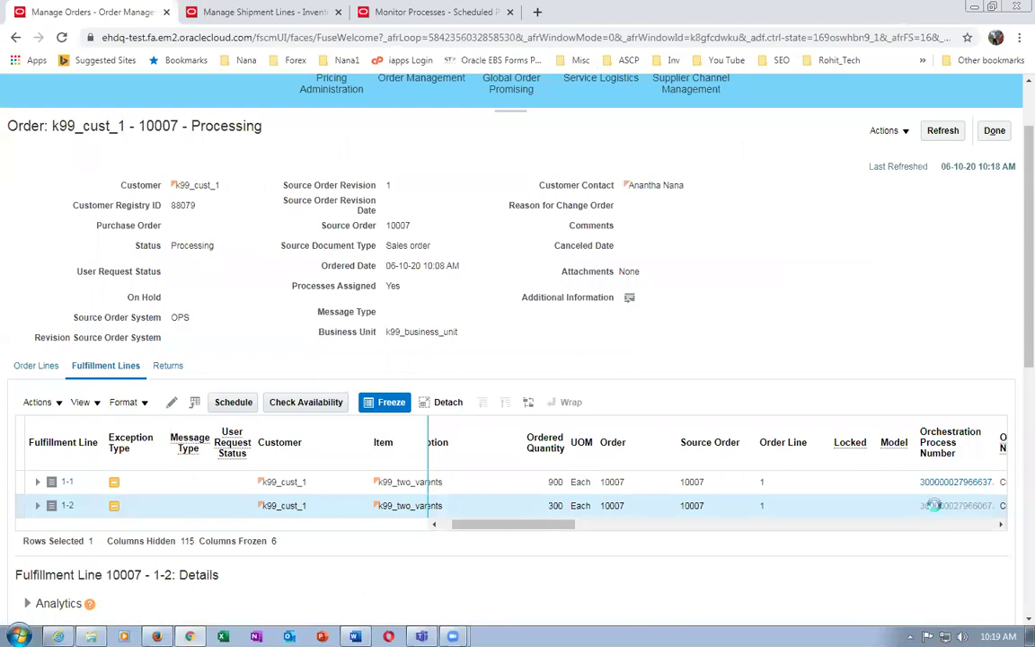
Confirm line 1-2's orchestration status is Partially Picked and return to Manage Shipment Lines
{"action": "left_click_drag", "start_coordinate": [517, 485], "coordinate": [584, 492]}
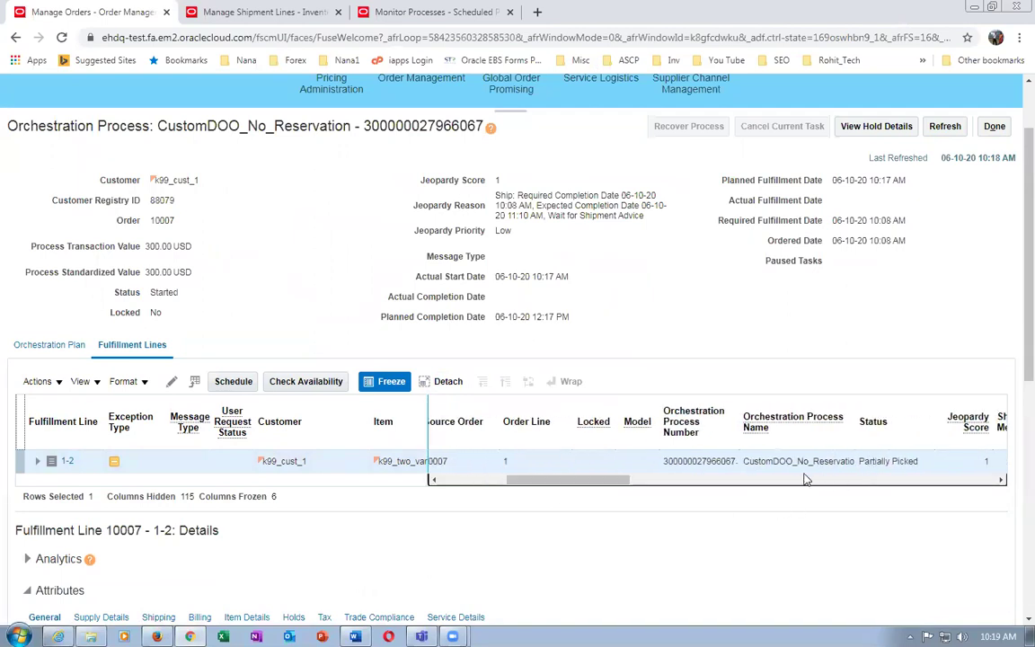
{"action": "left_click", "coordinate": [266, 14]}
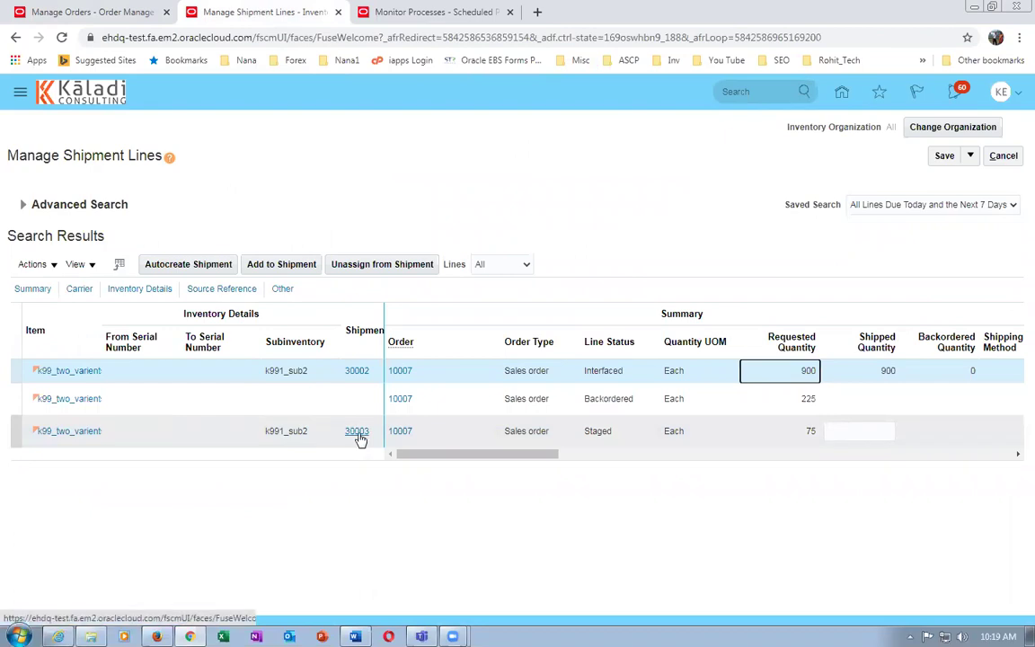
Ship-confirm shipment 30003 so its 75 Each line is Shipped, accepting the warning
{"action": "left_click", "coordinate": [357, 432]}
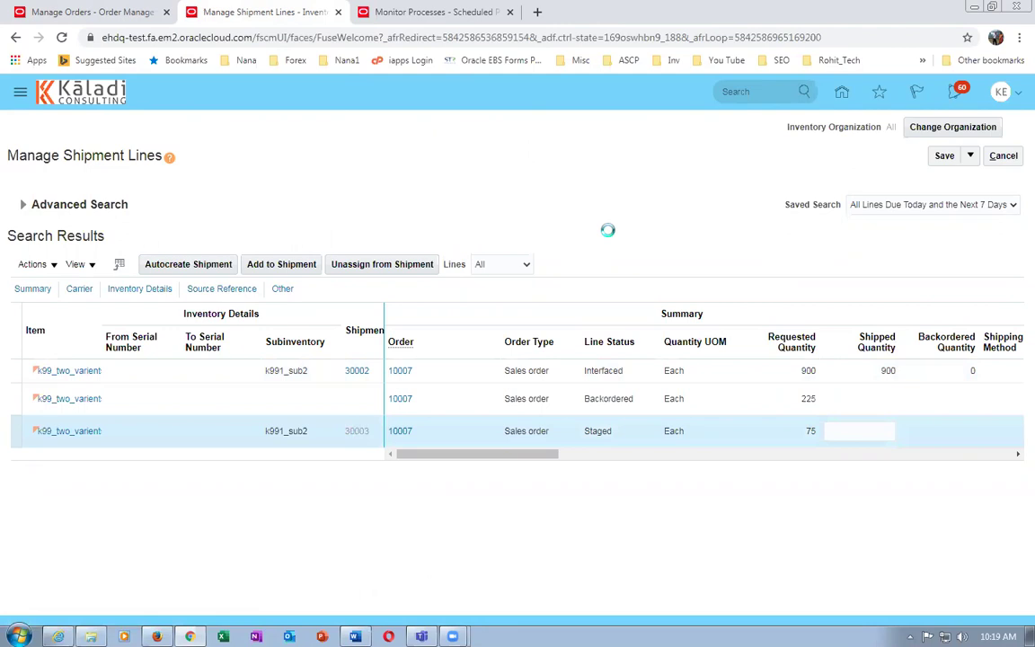
{"action": "left_click", "coordinate": [794, 160]}
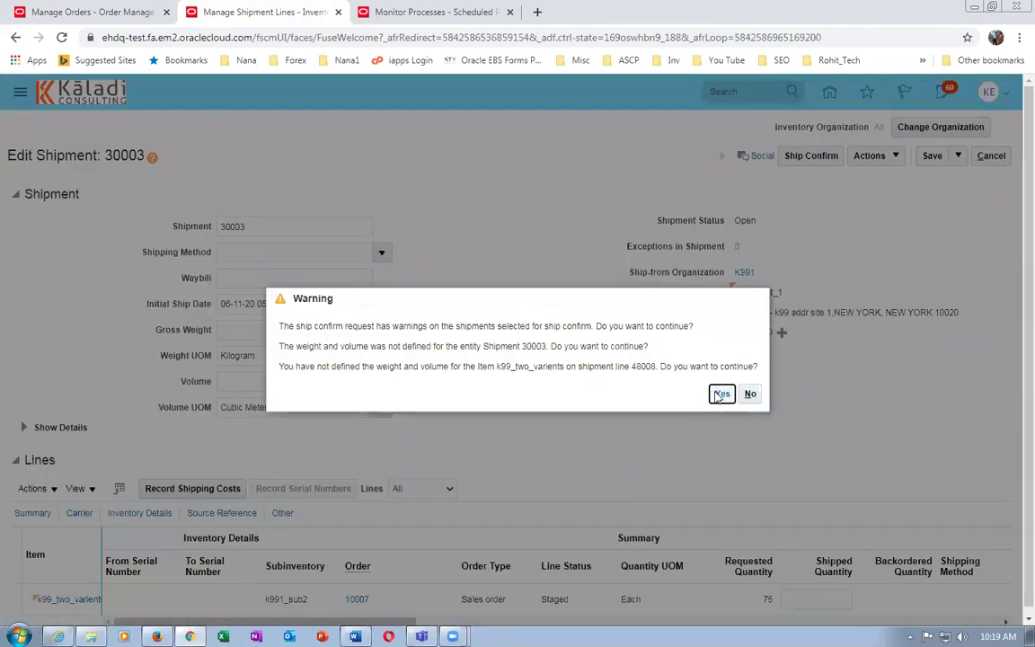
{"action": "left_click", "coordinate": [722, 395]}
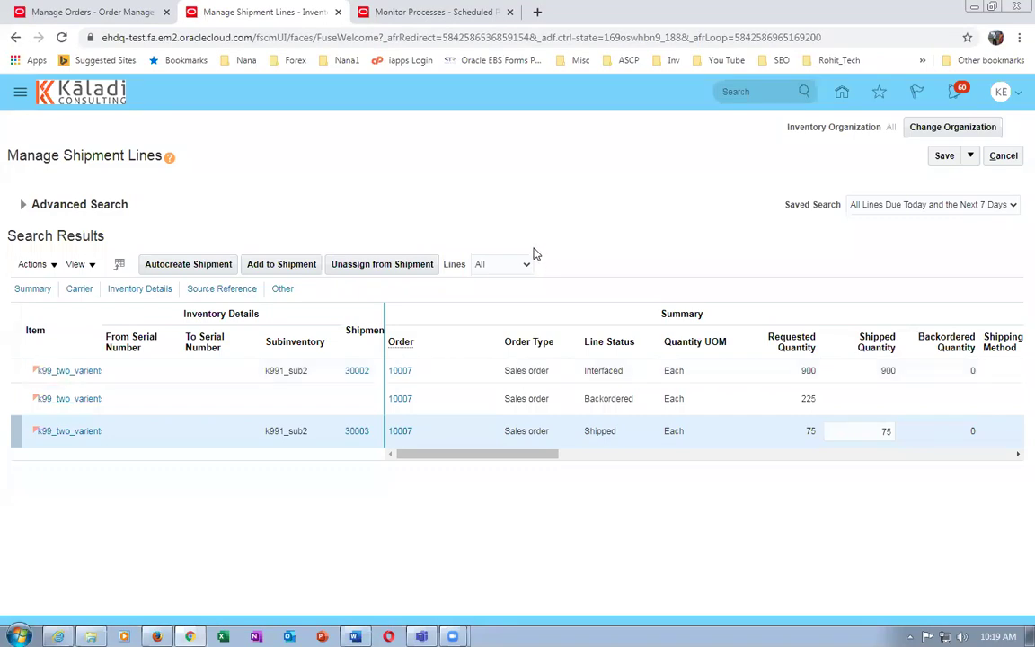
{"action": "left_click", "coordinate": [373, 15]}
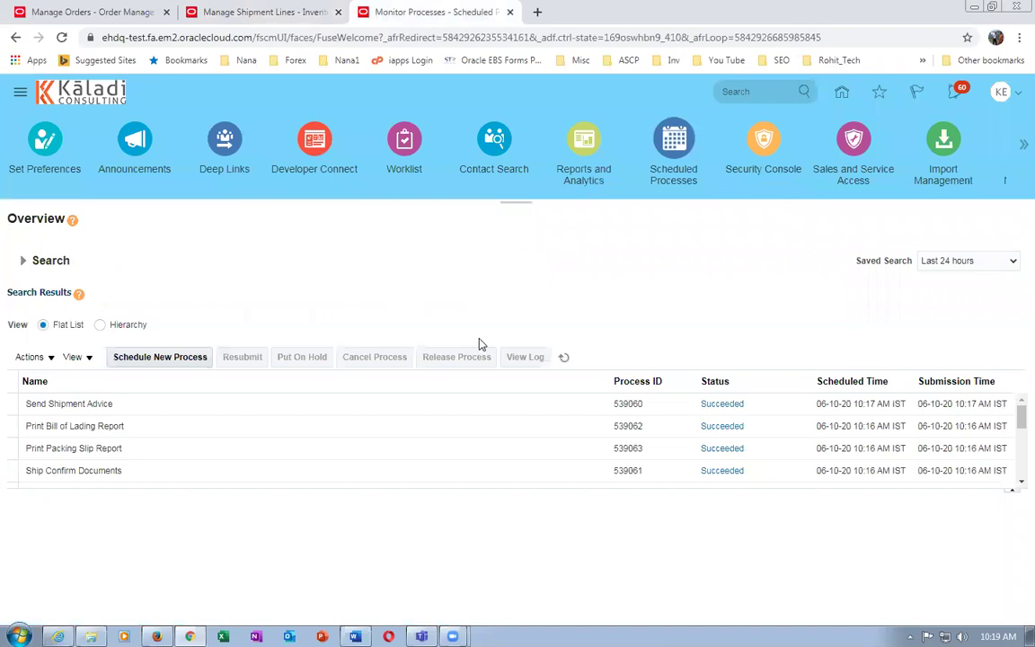
Keep refreshing Scheduled Processes to track the shipment jobs, then refresh order 10007's orchestration process
{"action": "left_click", "coordinate": [564, 358]}
{"action": "left_click", "coordinate": [566, 359]}
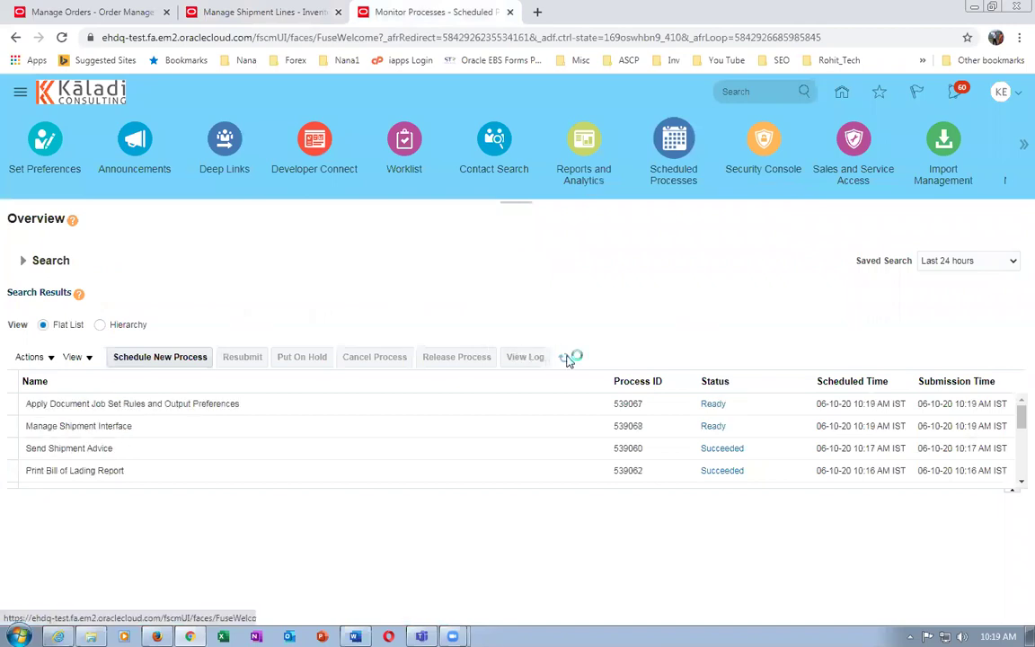
{"action": "left_click", "coordinate": [564, 358]}
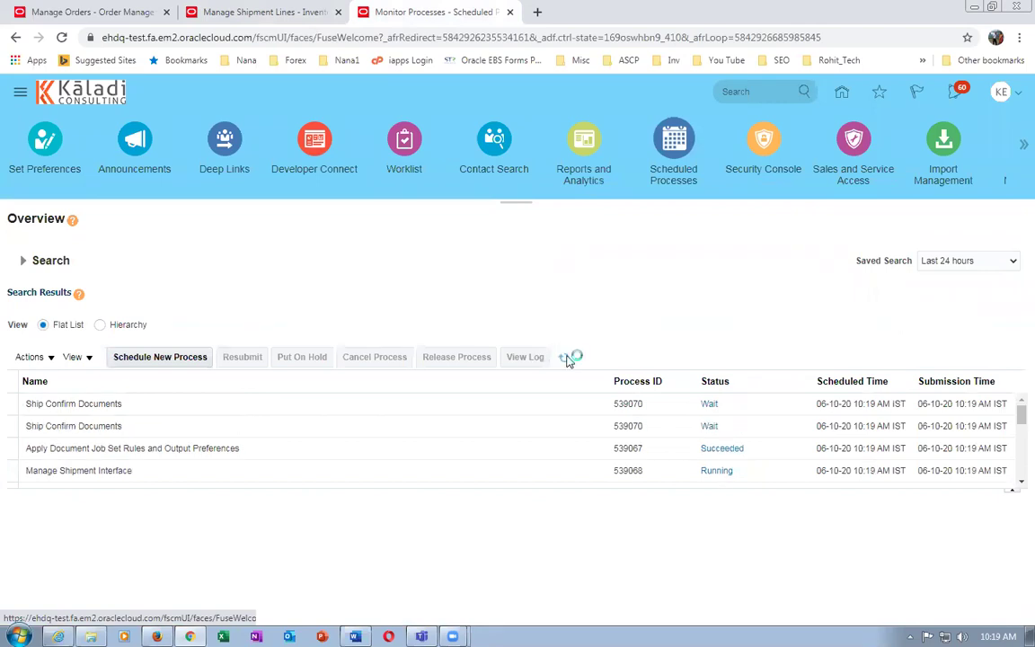
{"action": "left_click", "coordinate": [564, 357]}
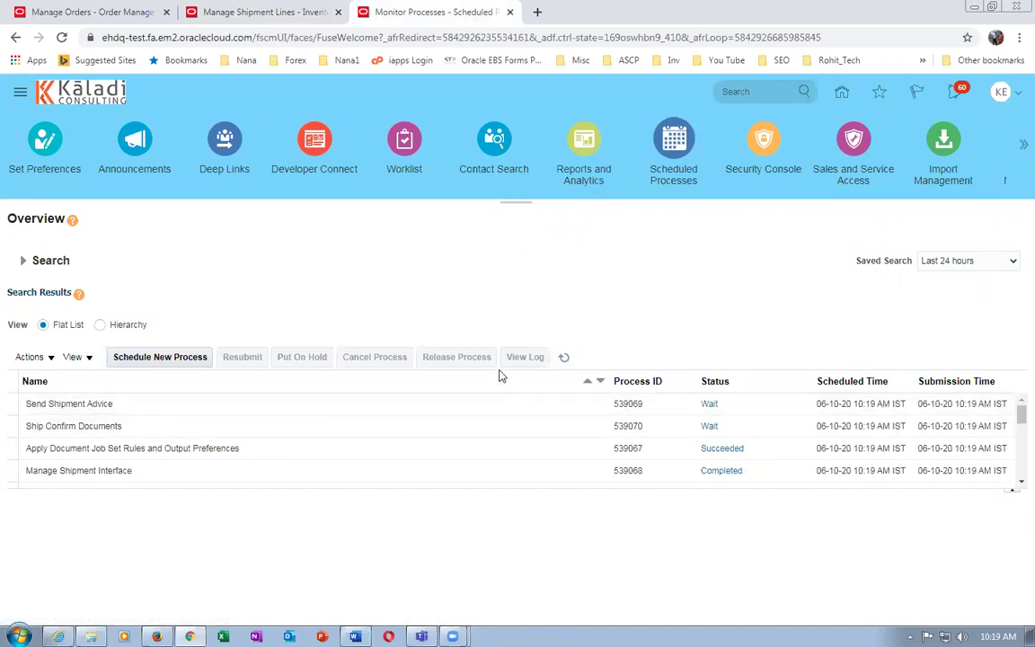
{"action": "left_click", "coordinate": [563, 360]}
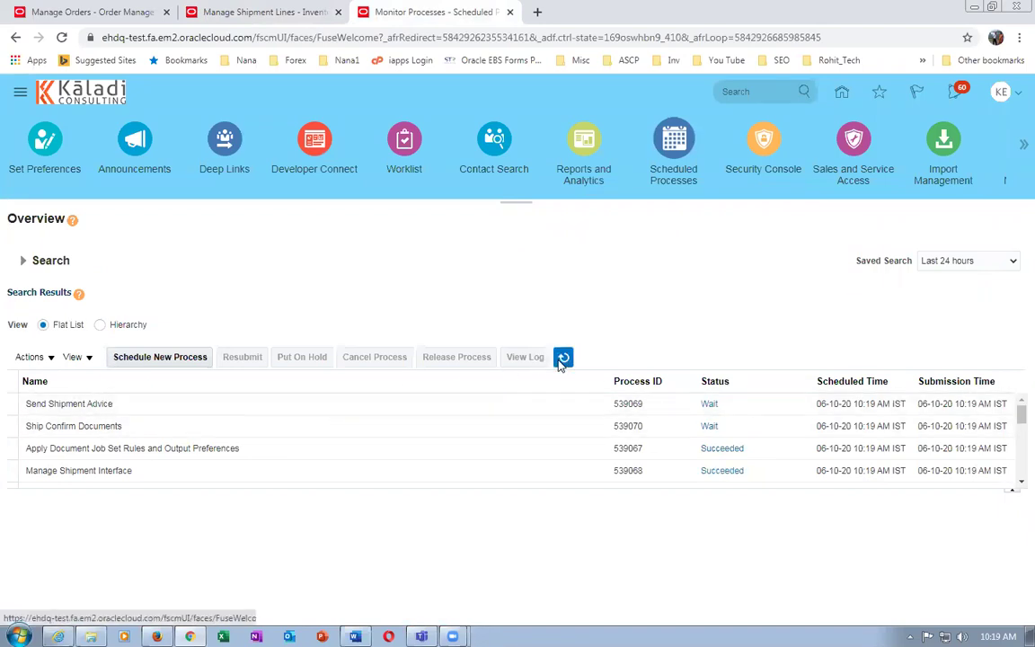
{"action": "left_click", "coordinate": [561, 360]}
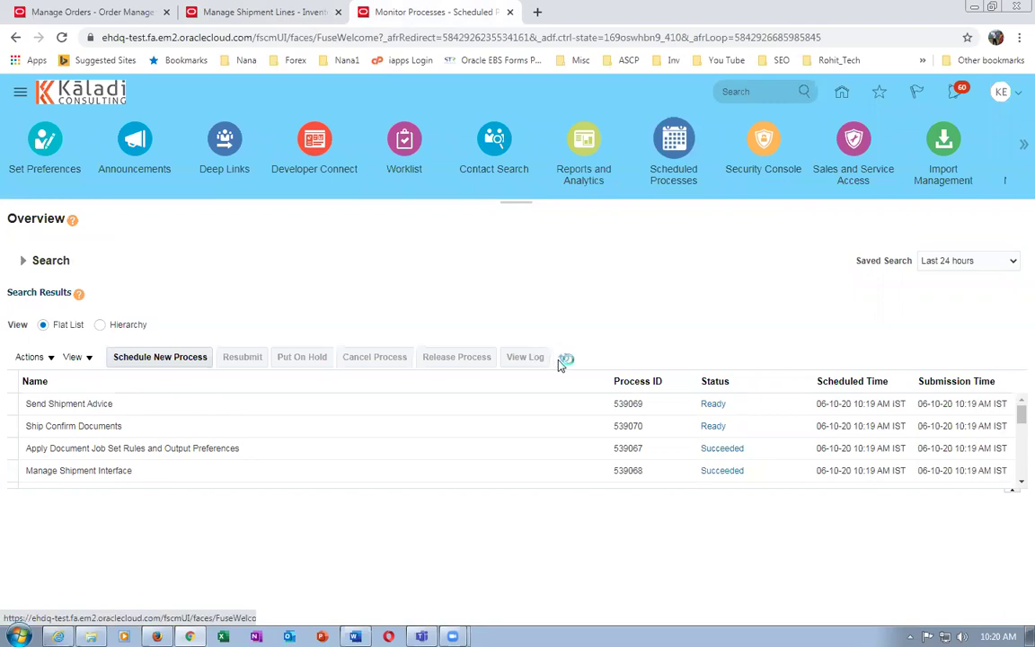
{"action": "left_click", "coordinate": [562, 359]}
{"action": "left_click", "coordinate": [563, 359]}
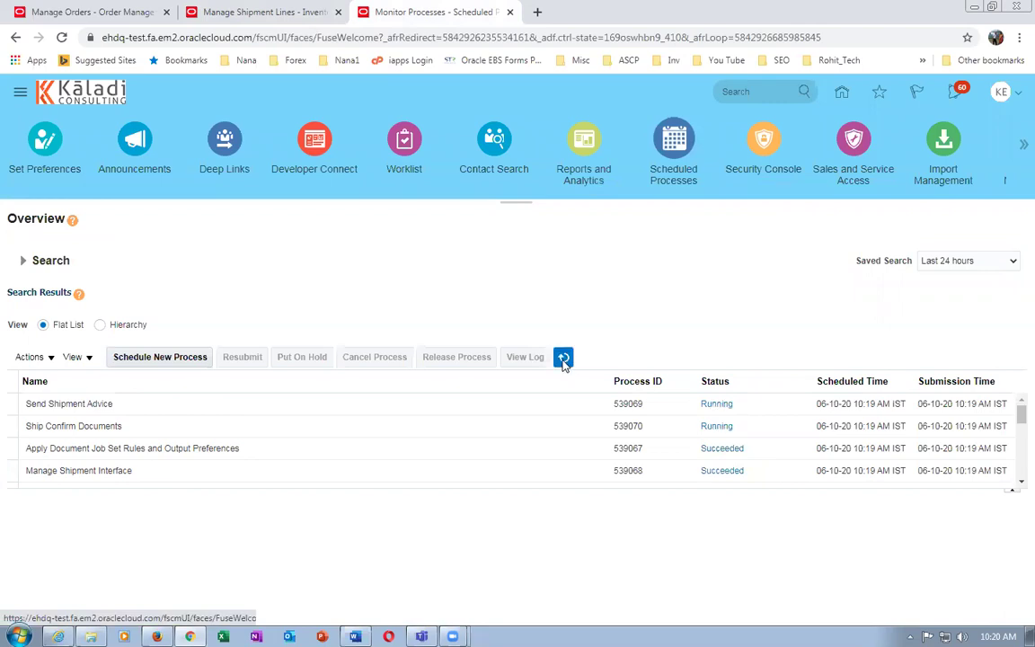
{"action": "left_click", "coordinate": [565, 362]}
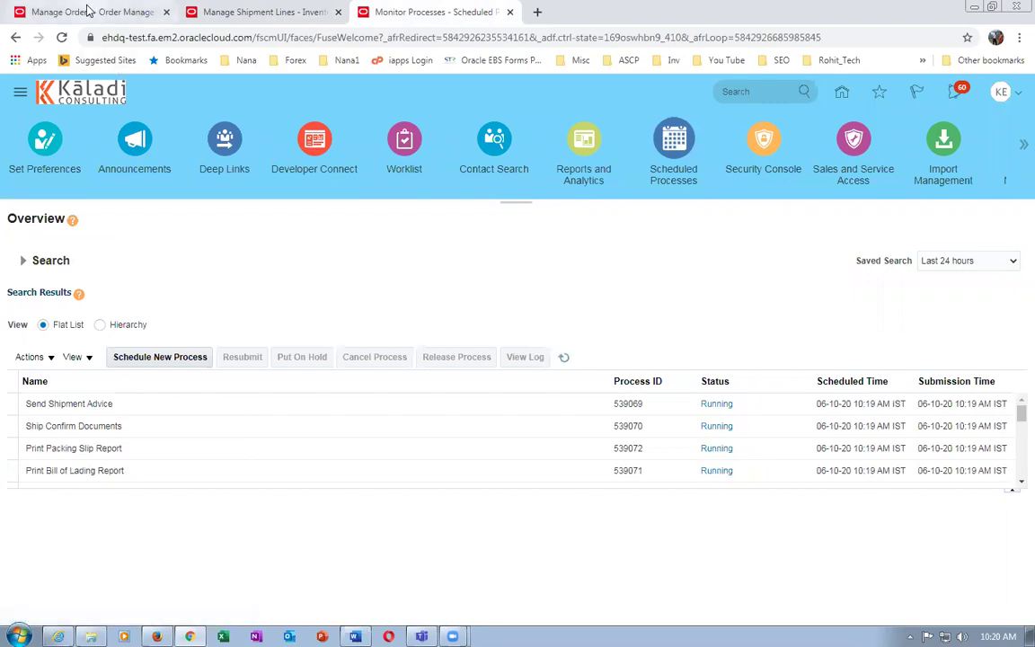
{"action": "left_click", "coordinate": [87, 10]}
{"action": "left_click", "coordinate": [944, 126]}
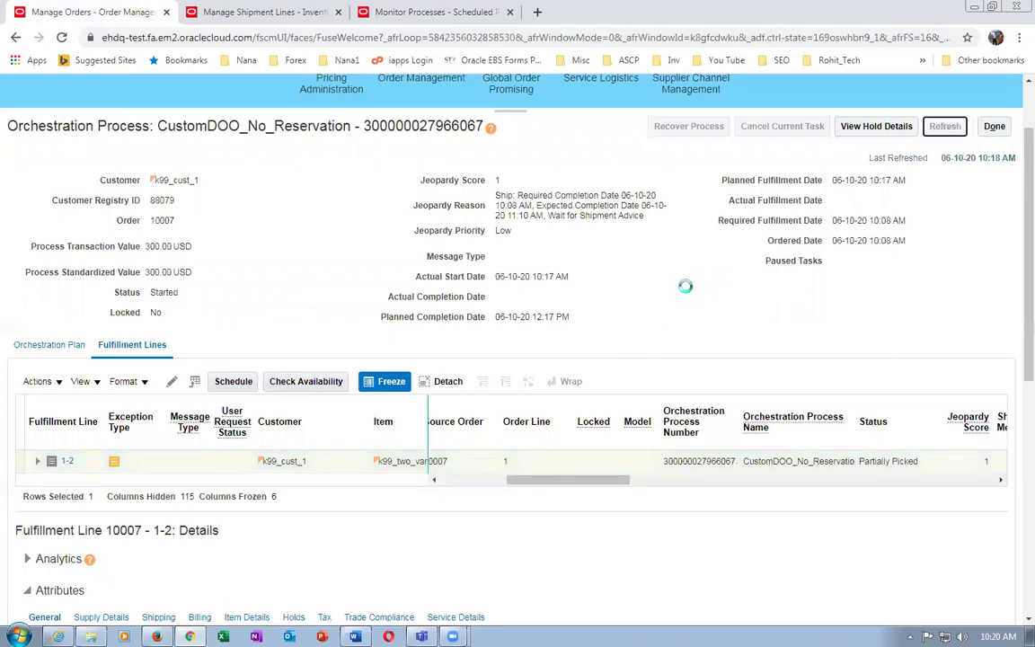
Refresh the orchestration process until line 1-2 shows Shipped, then return to order 10007
{"action": "left_click", "coordinate": [945, 126]}
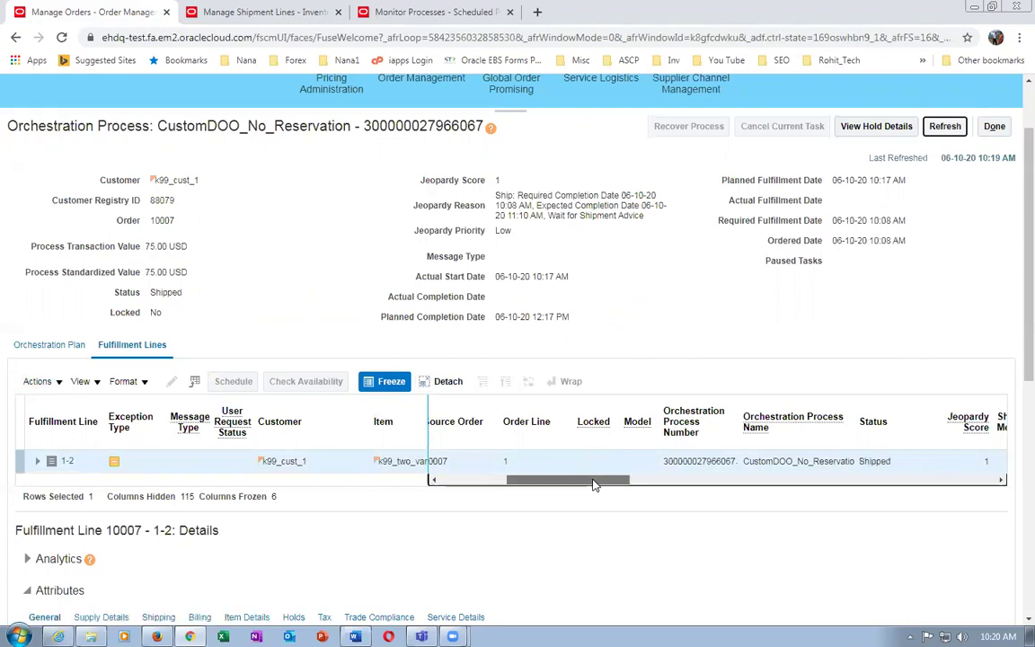
{"action": "left_click_drag", "start_coordinate": [593, 481], "coordinate": [633, 480]}
{"action": "left_click", "coordinate": [994, 126]}
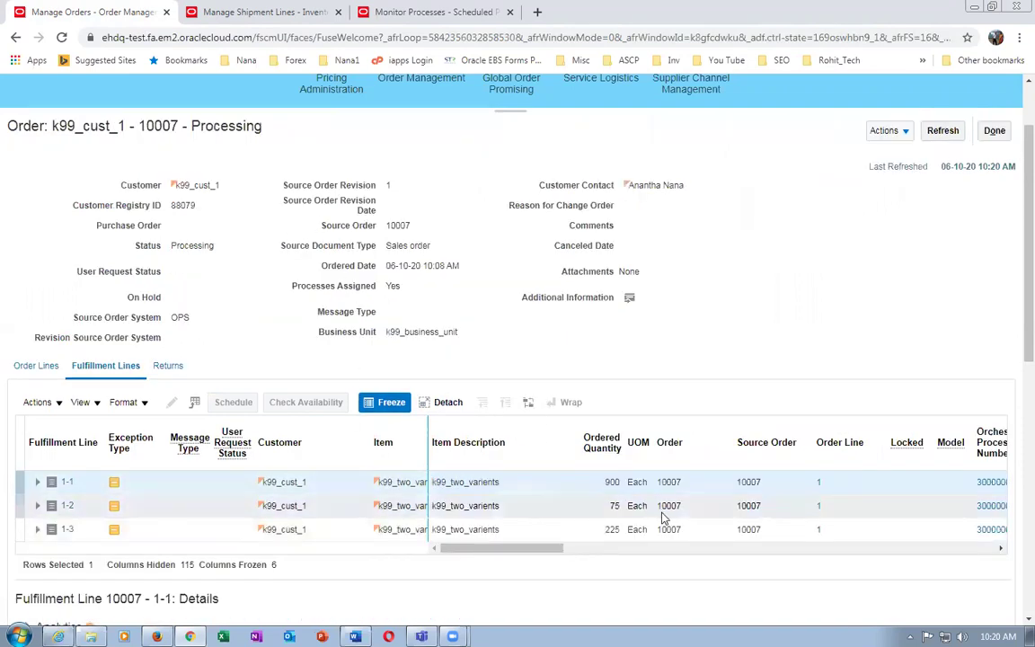
Review order 10007's fulfillment lines 1-1, 1-2 and 1-3 at 900, 75 and 225 Each
{"action": "left_click", "coordinate": [595, 506]}
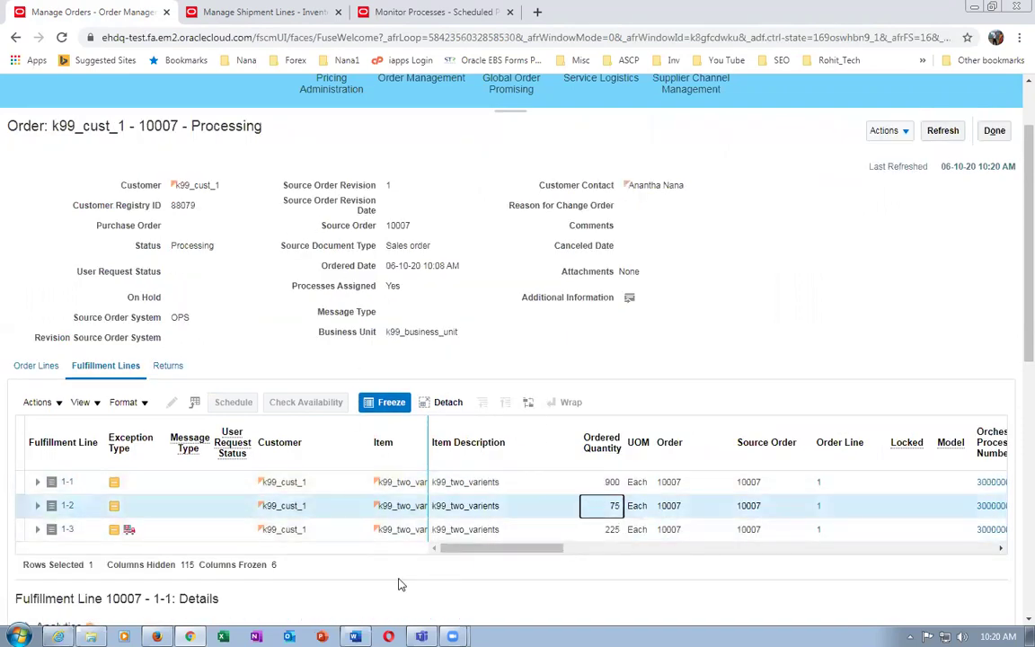
{"action": "left_click", "coordinate": [563, 485]}
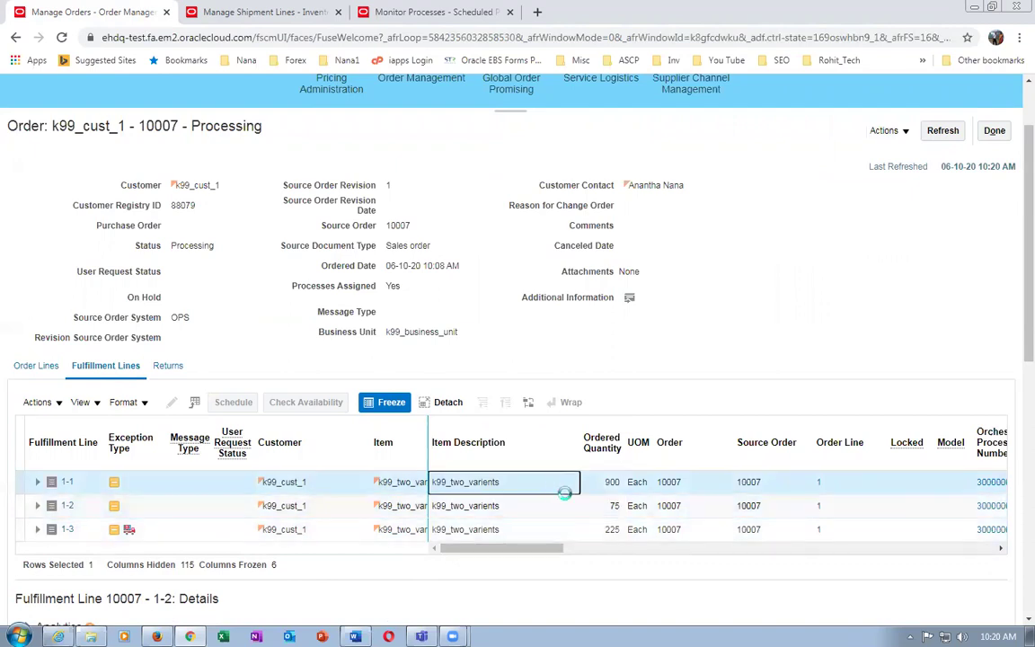
{"action": "left_click", "coordinate": [566, 506]}
{"action": "left_click", "coordinate": [569, 529]}
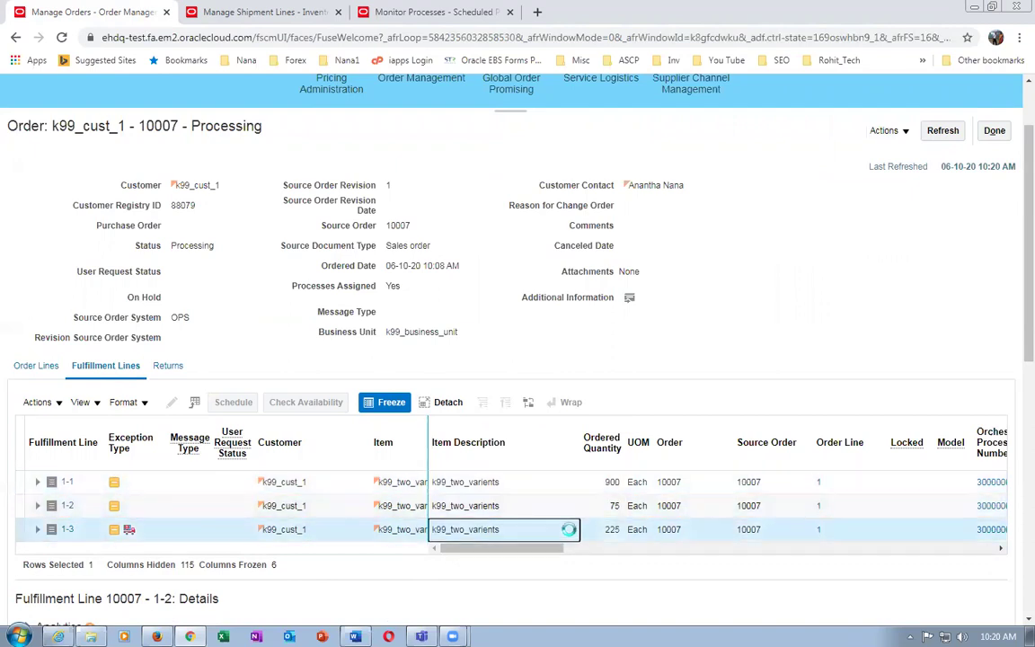
{"action": "left_click", "coordinate": [593, 535]}
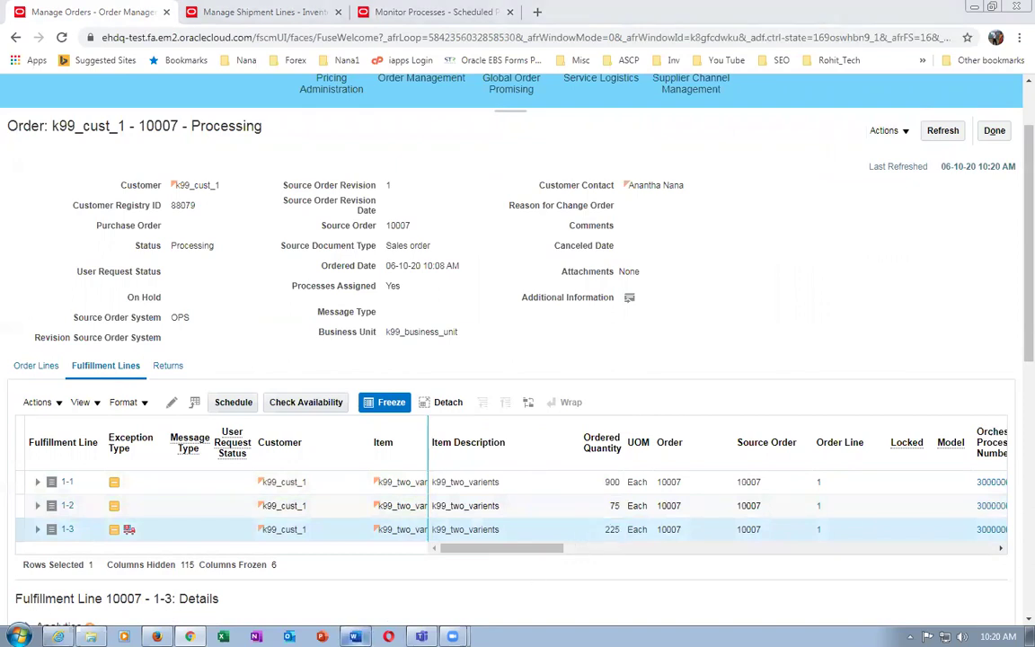
{"action": "left_click", "coordinate": [355, 636]}
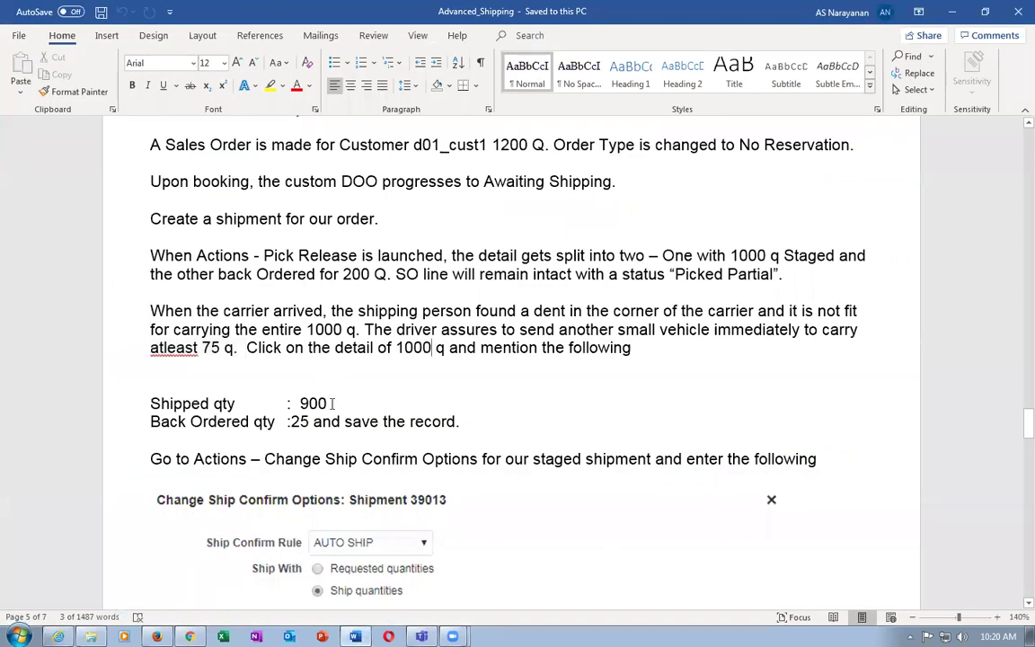
Color the word 'is' red in the shipping notes' back-ordered delivery sentence
{"action": "left_click_drag", "start_coordinate": [332, 403], "coordinate": [342, 421]}
{"action": "scroll", "coordinate": [367, 466], "scroll_direction": "down", "scroll_amount": 3}
{"action": "scroll", "coordinate": [366, 467], "scroll_direction": "down", "scroll_amount": 3}
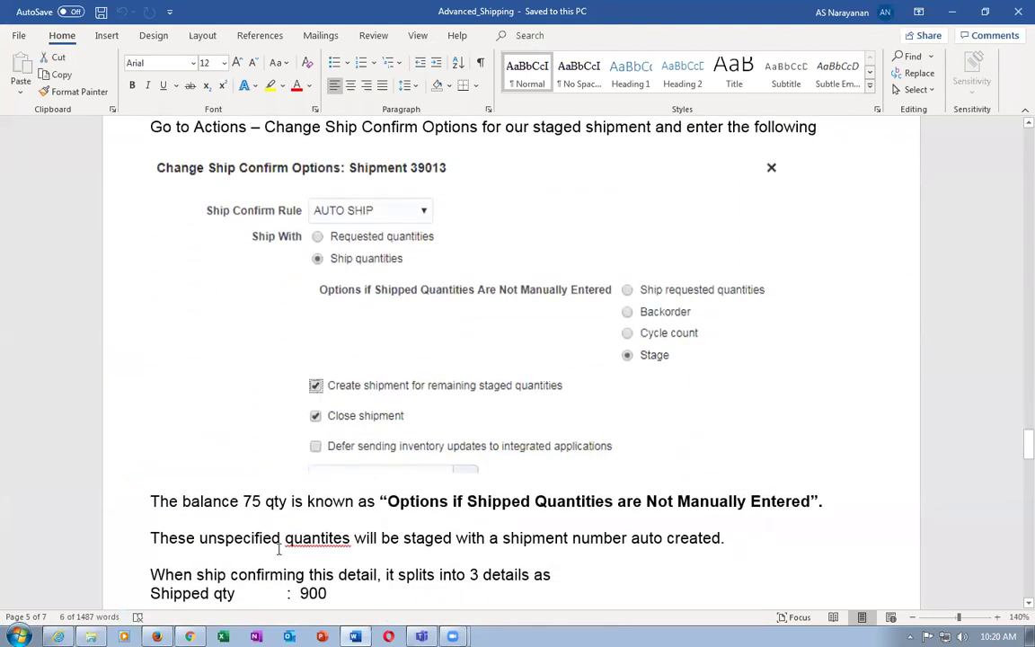
{"action": "left_click", "coordinate": [273, 515]}
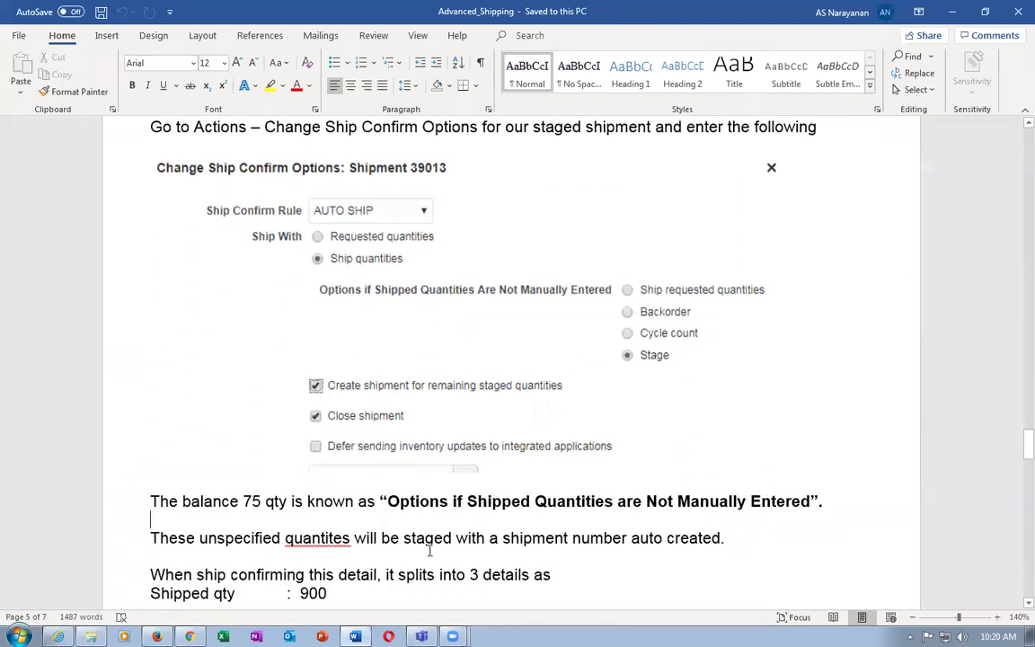
{"action": "scroll", "coordinate": [430, 549], "scroll_direction": "down", "scroll_amount": 8}
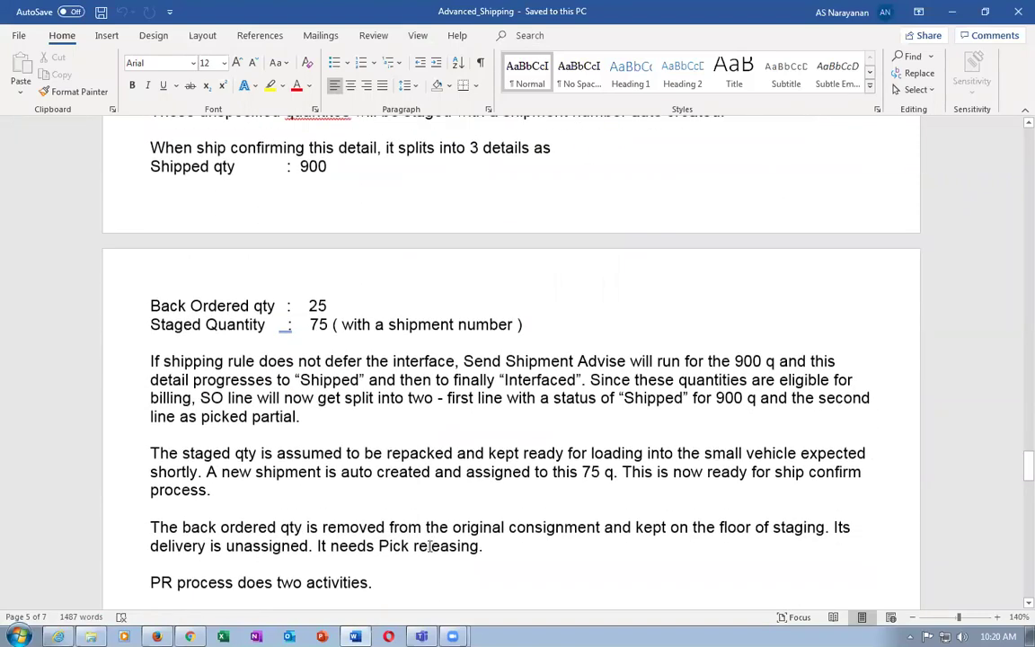
{"action": "scroll", "coordinate": [429, 546], "scroll_direction": "down", "scroll_amount": 3}
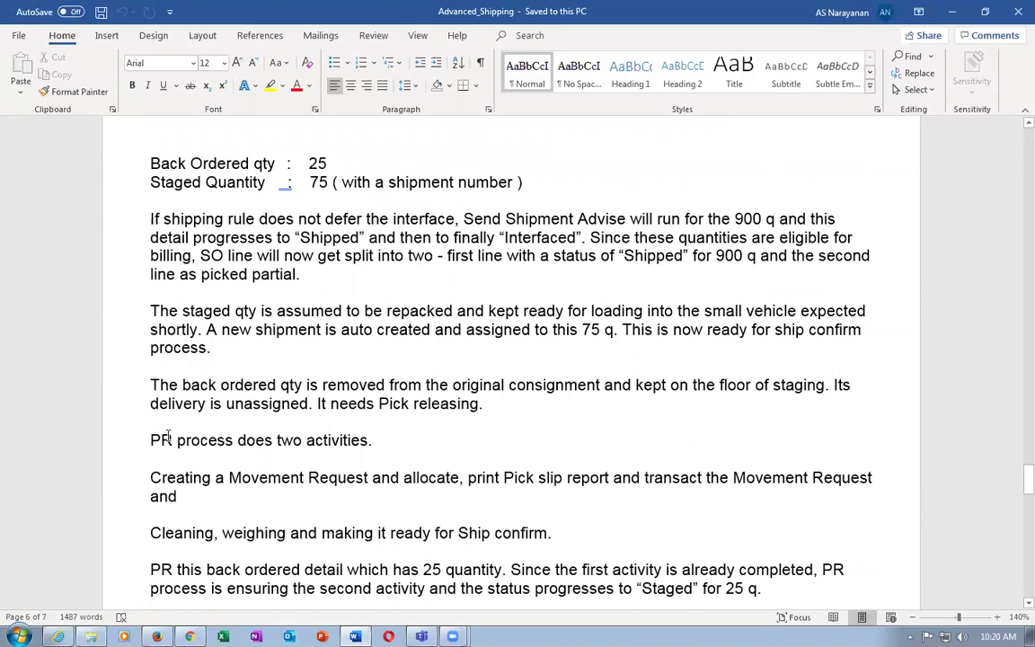
{"action": "double_click", "coordinate": [216, 404]}
{"action": "left_click", "coordinate": [273, 384]}
{"action": "left_click", "coordinate": [493, 398]}
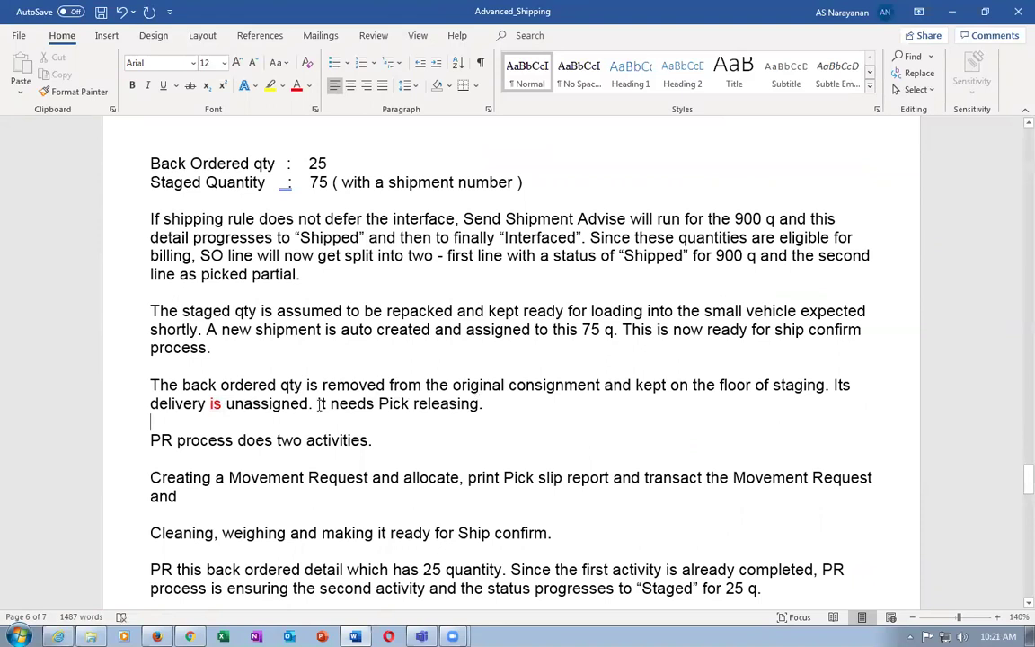
{"action": "key", "text": "alt+Tab"}
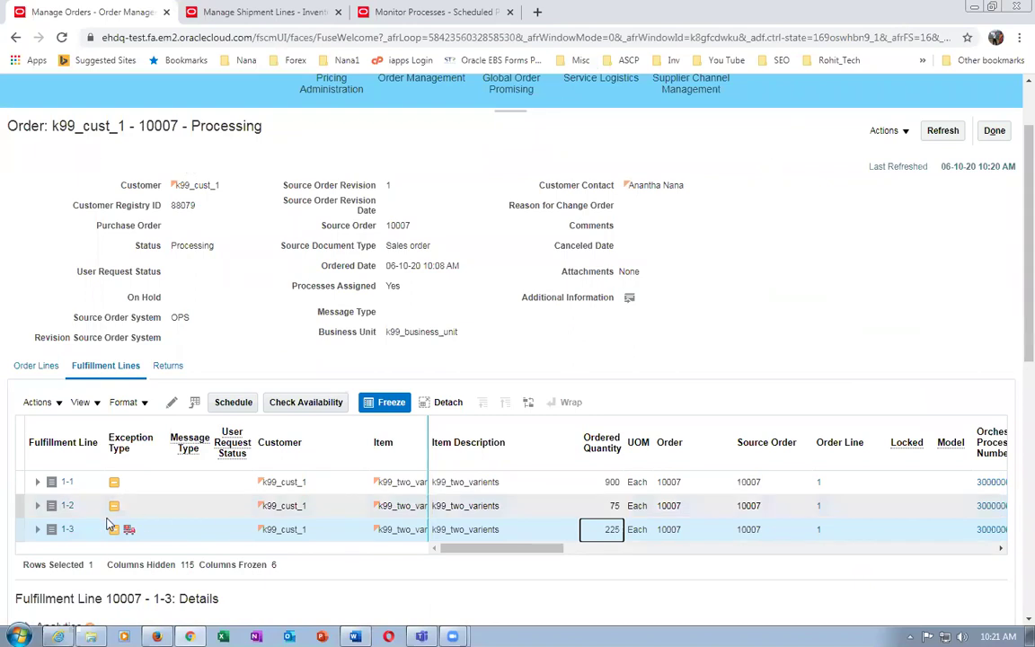
Autocreate shipment 30004 for order 10007's backordered 225 line and open it for editing
{"action": "left_click", "coordinate": [229, 13]}
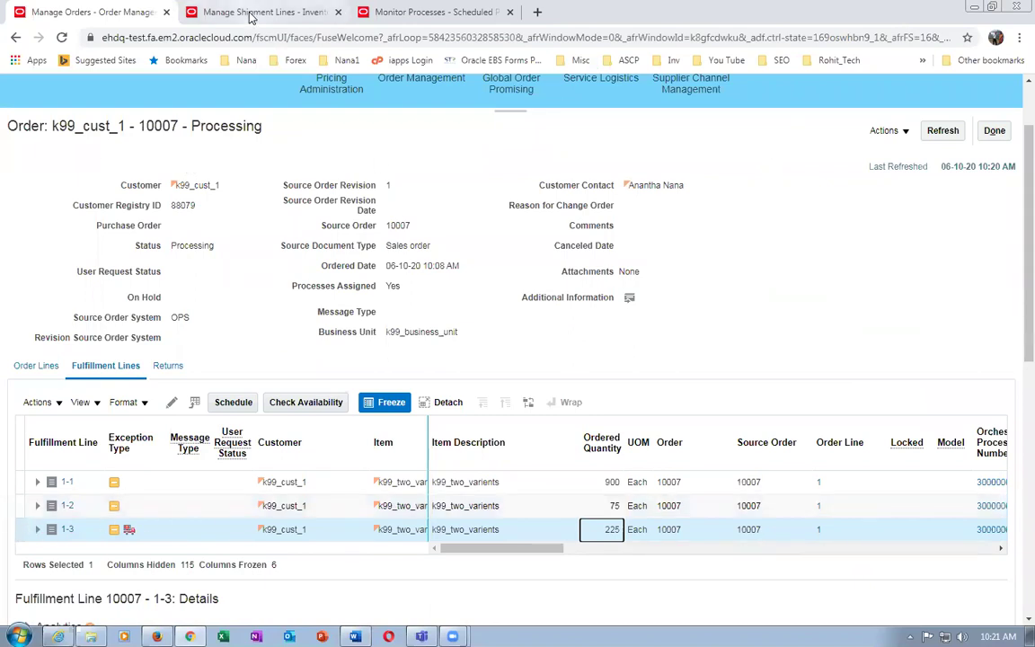
{"action": "left_click", "coordinate": [706, 406]}
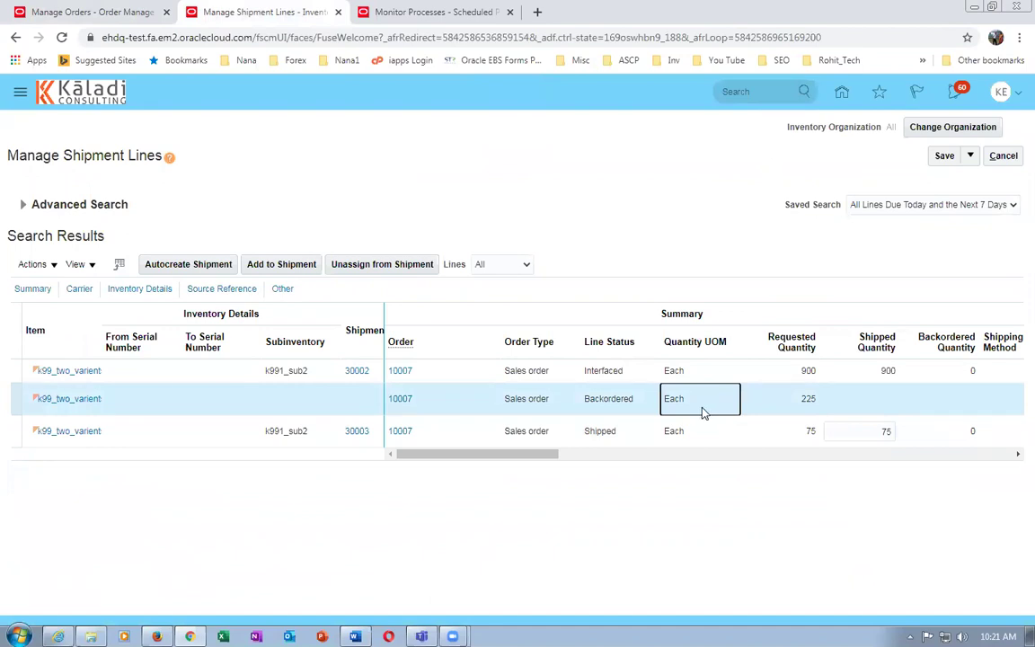
{"action": "left_click", "coordinate": [183, 268]}
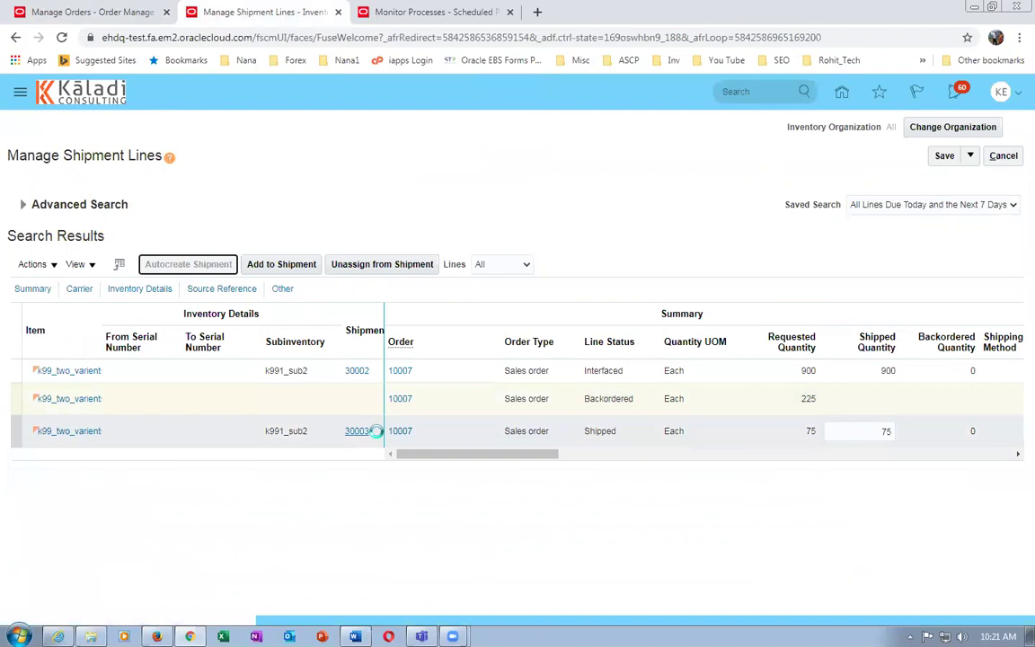
{"action": "left_click", "coordinate": [580, 379]}
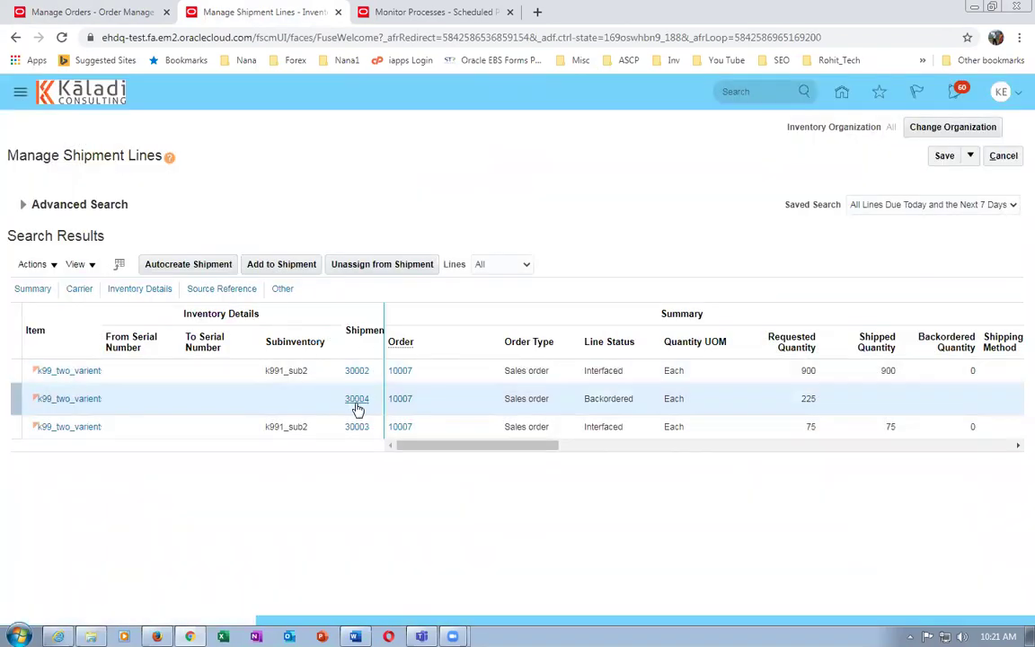
{"action": "left_click", "coordinate": [357, 405]}
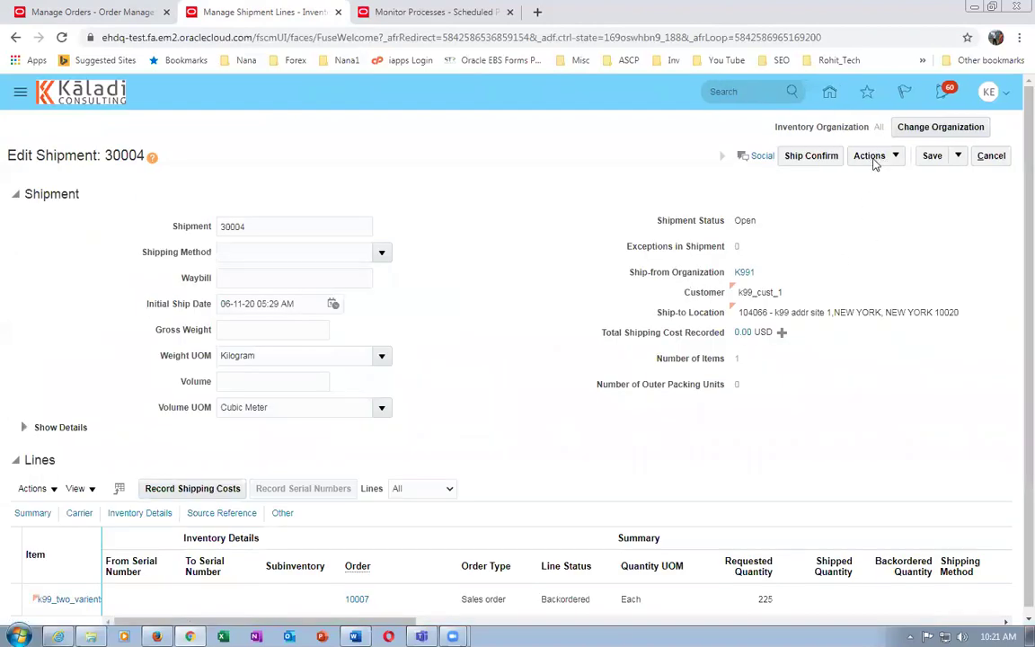
{"action": "key", "text": "alt+Tab"}
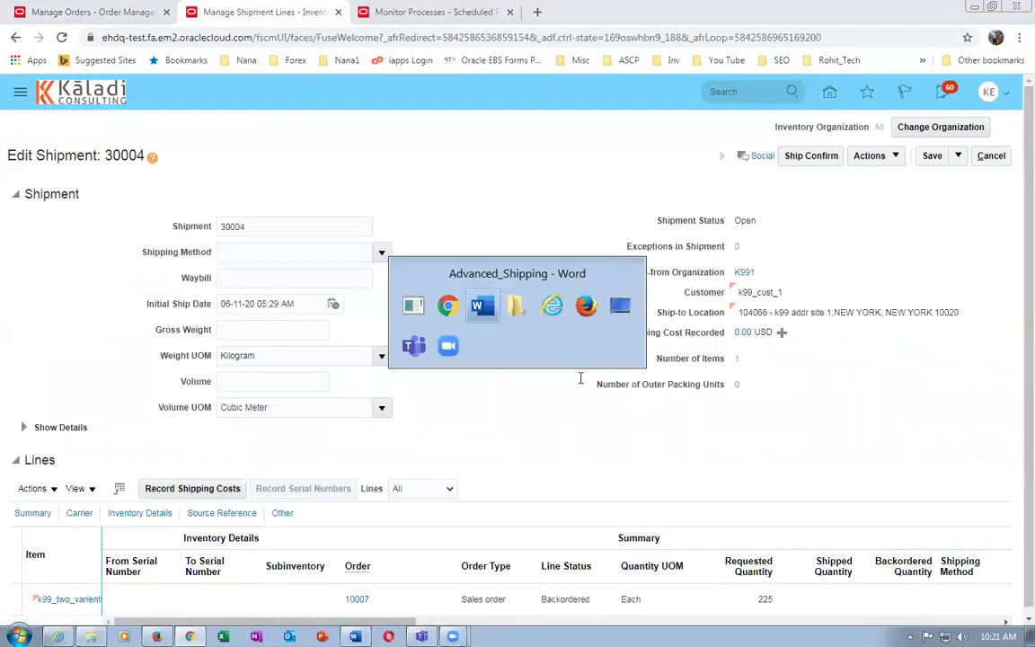
{"action": "scroll", "coordinate": [417, 483], "scroll_direction": "up", "scroll_amount": 1}
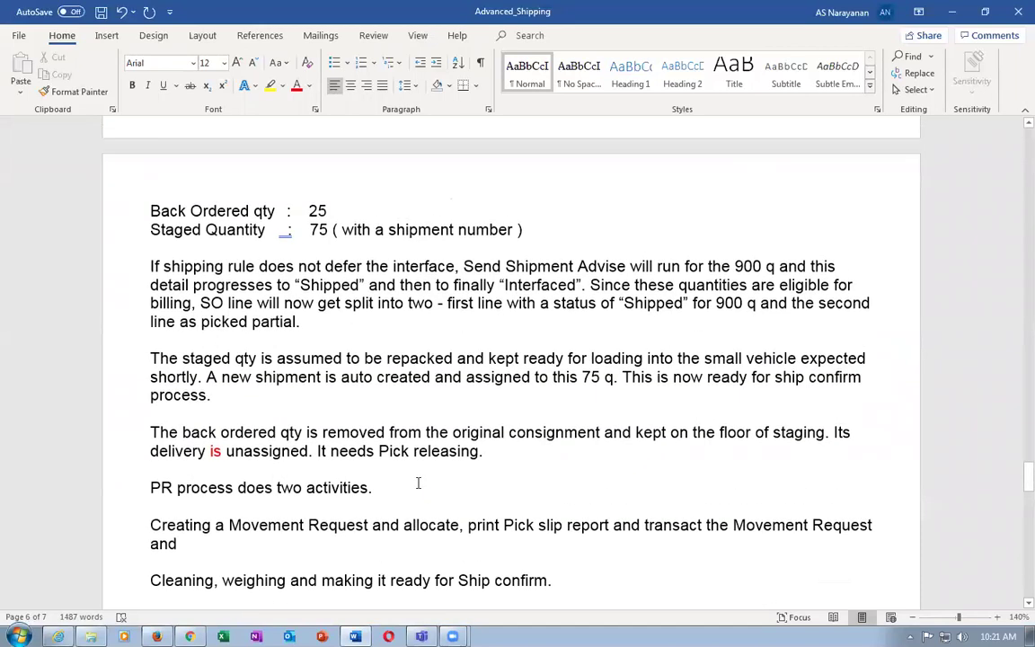
{"action": "scroll", "coordinate": [417, 482], "scroll_direction": "down", "scroll_amount": 4}
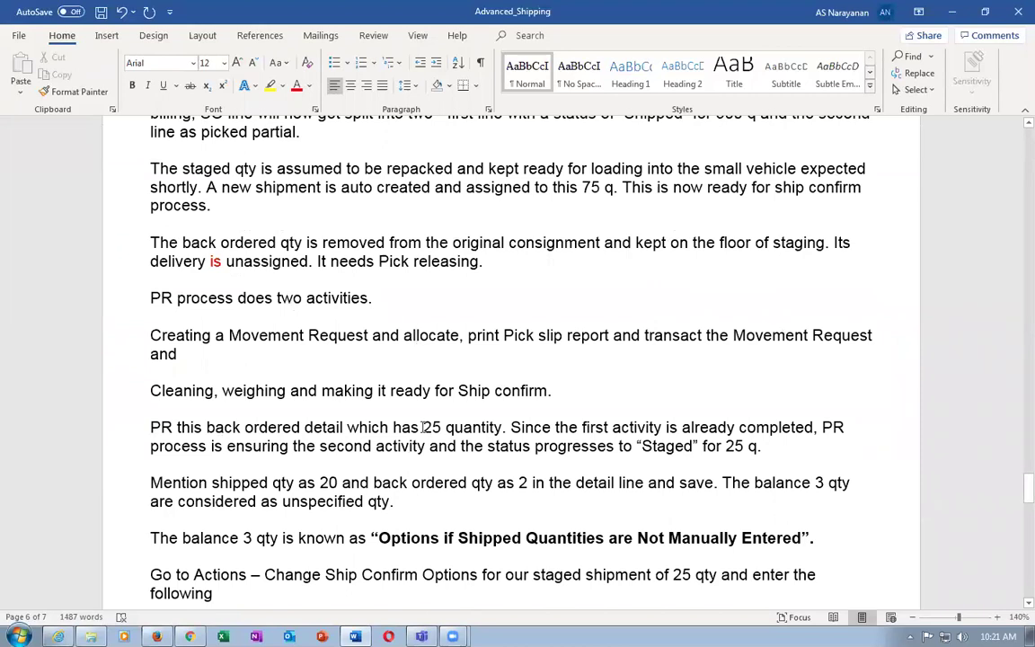
{"action": "left_click_drag", "start_coordinate": [422, 427], "coordinate": [462, 429]}
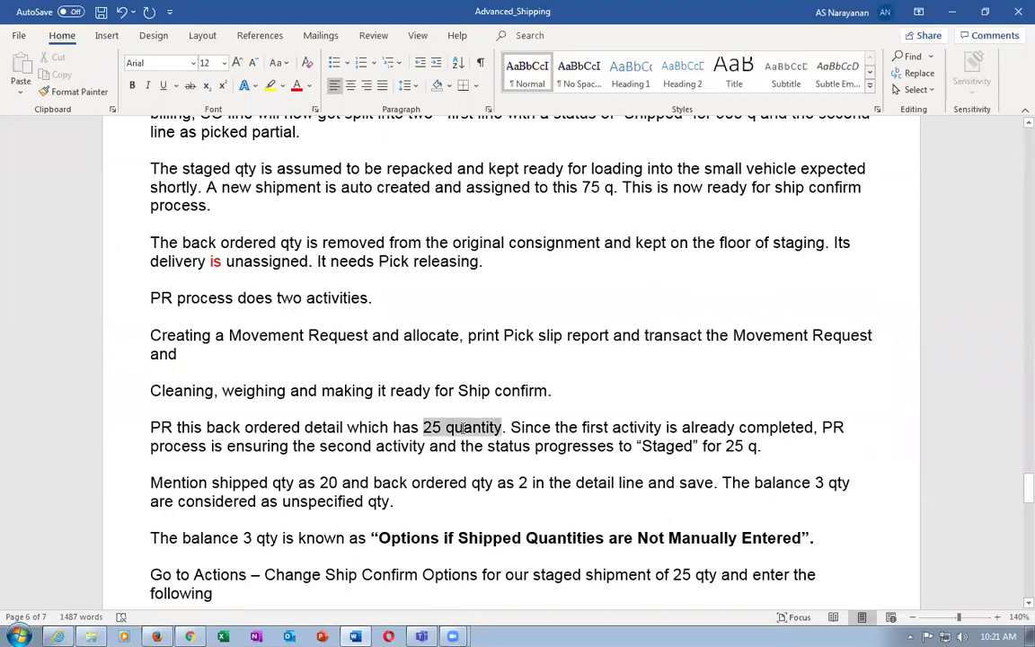
{"action": "left_click_drag", "start_coordinate": [462, 430], "coordinate": [462, 429]}
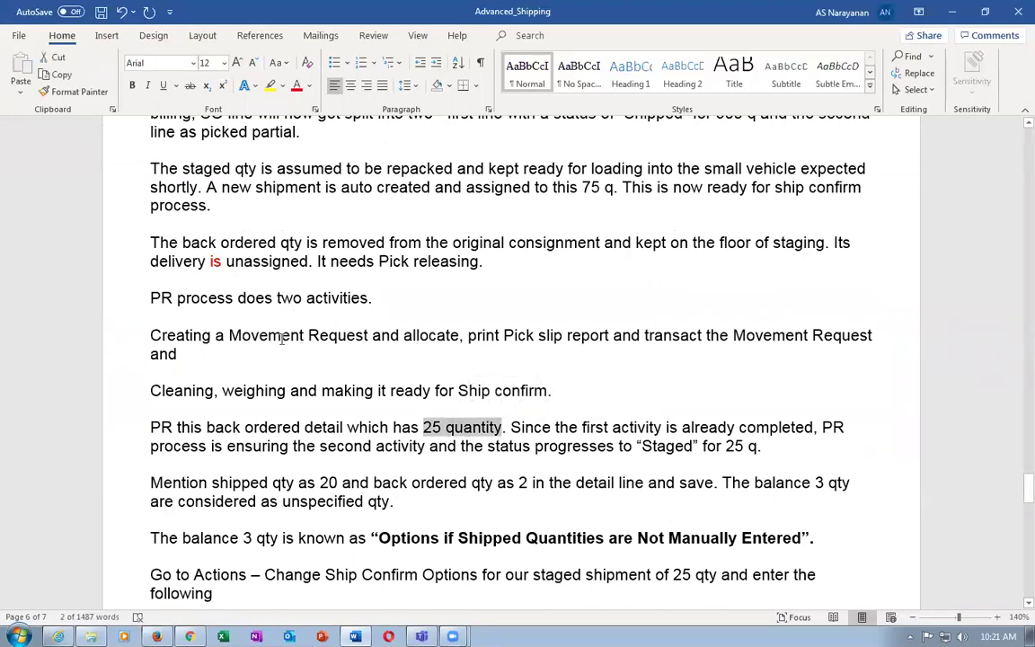
{"action": "left_click_drag", "start_coordinate": [293, 336], "coordinate": [355, 349]}
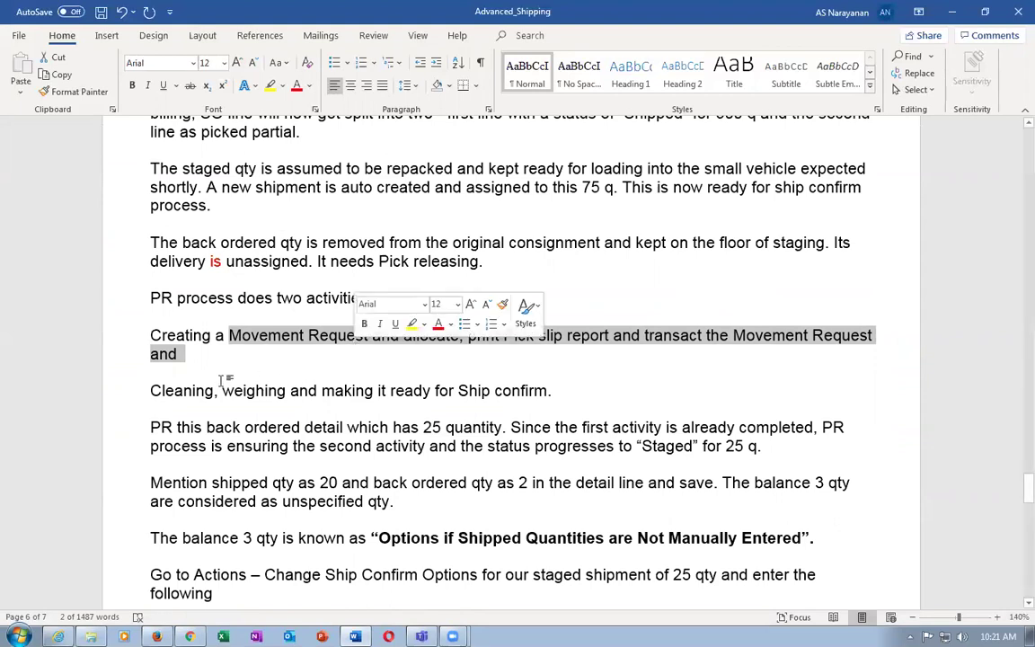
{"action": "left_click_drag", "start_coordinate": [175, 396], "coordinate": [285, 409]}
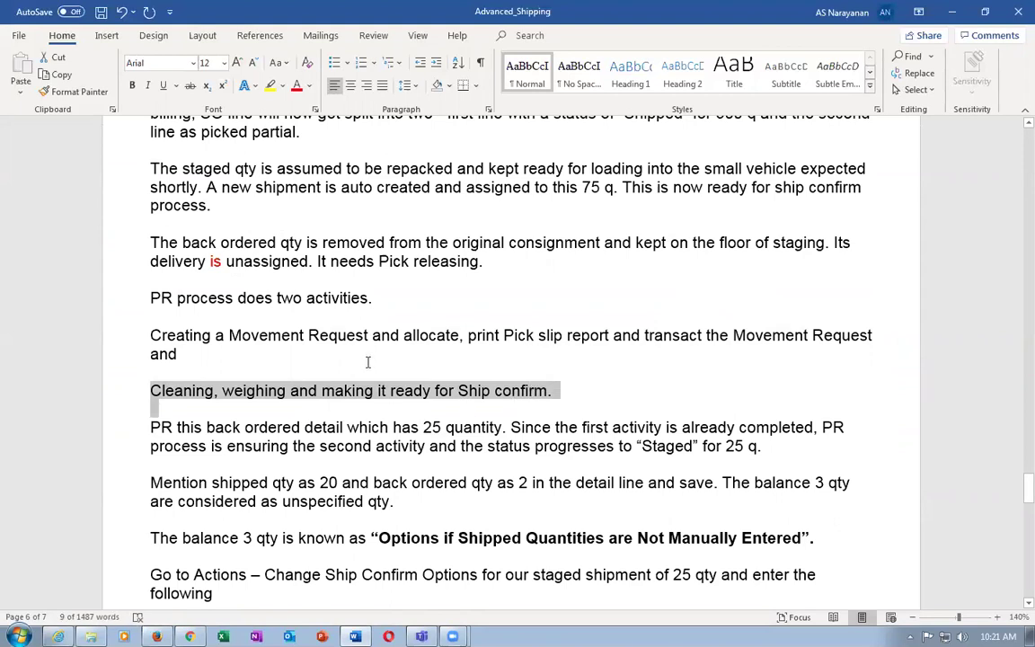
{"action": "left_click", "coordinate": [151, 372]}
{"action": "left_click_drag", "start_coordinate": [134, 342], "coordinate": [120, 390]}
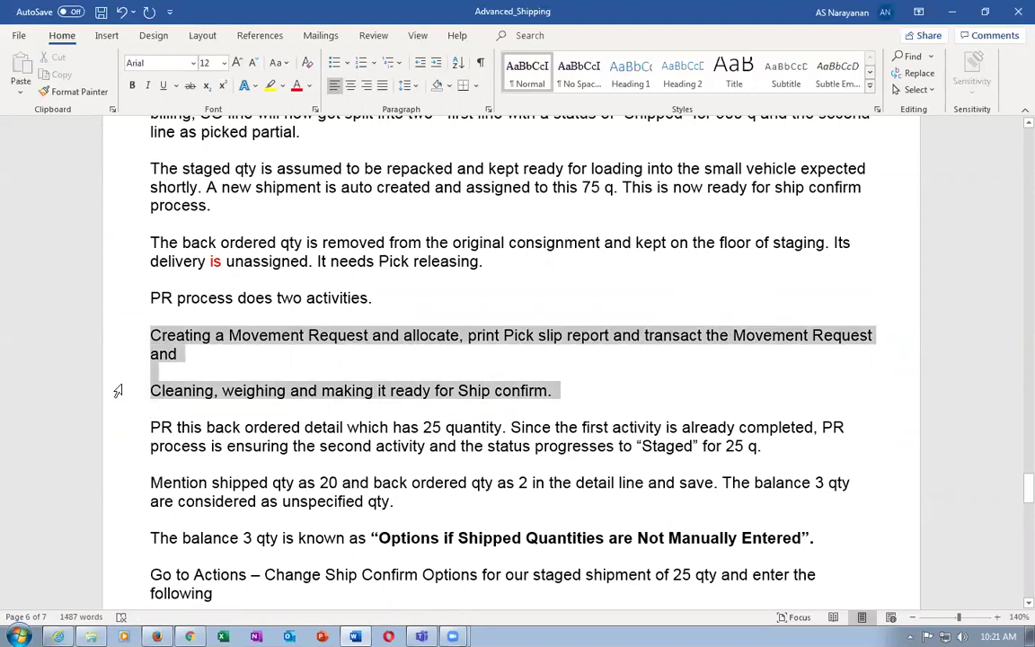
{"action": "left_click", "coordinate": [225, 362]}
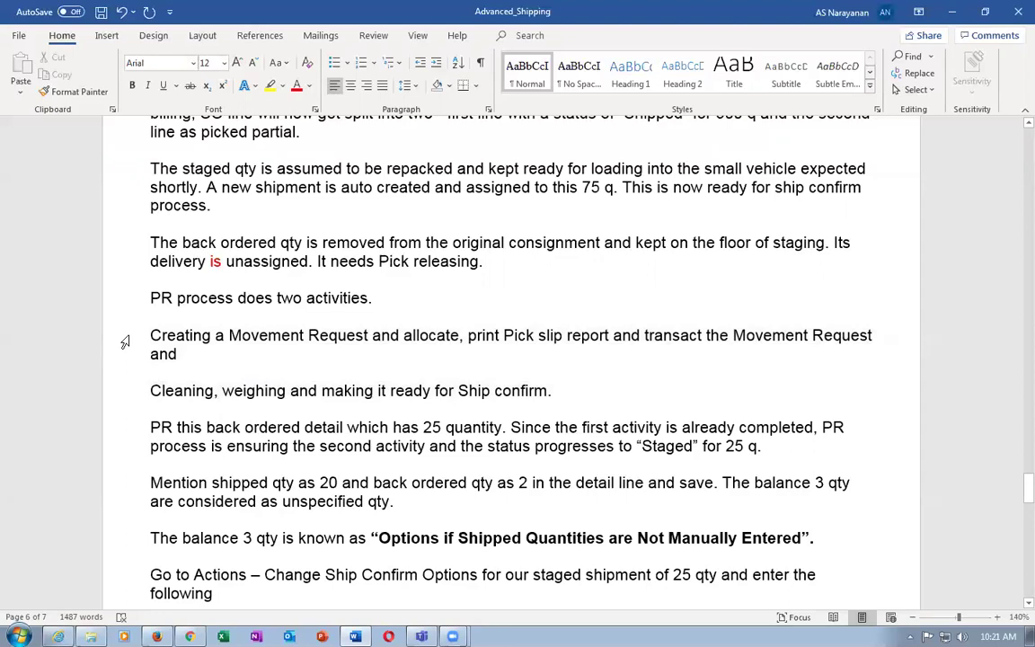
{"action": "left_click_drag", "start_coordinate": [122, 341], "coordinate": [129, 356]}
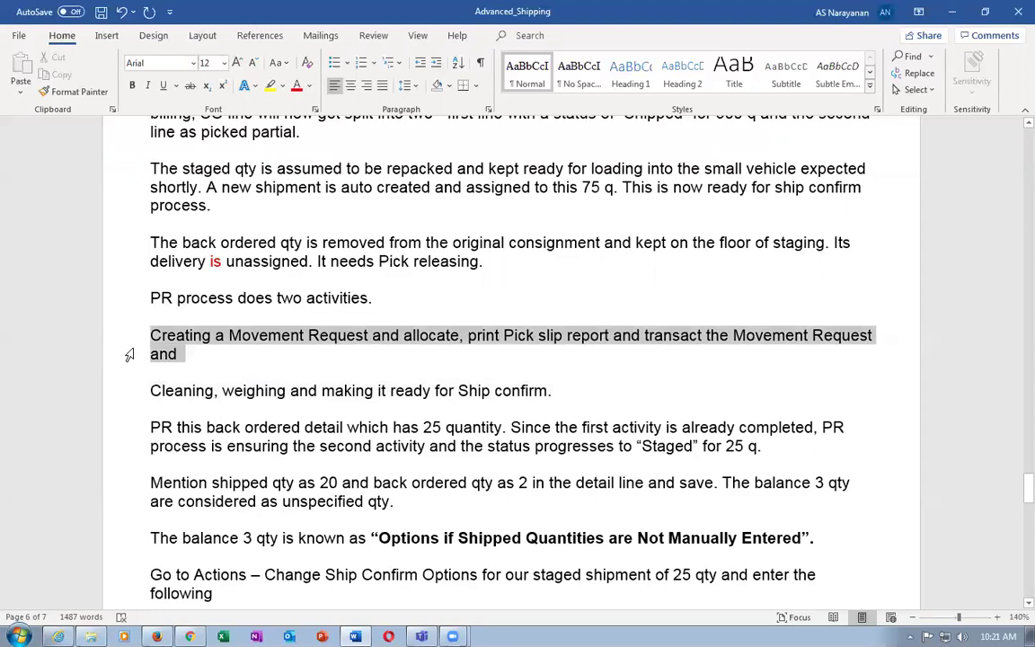
{"action": "left_click", "coordinate": [120, 395]}
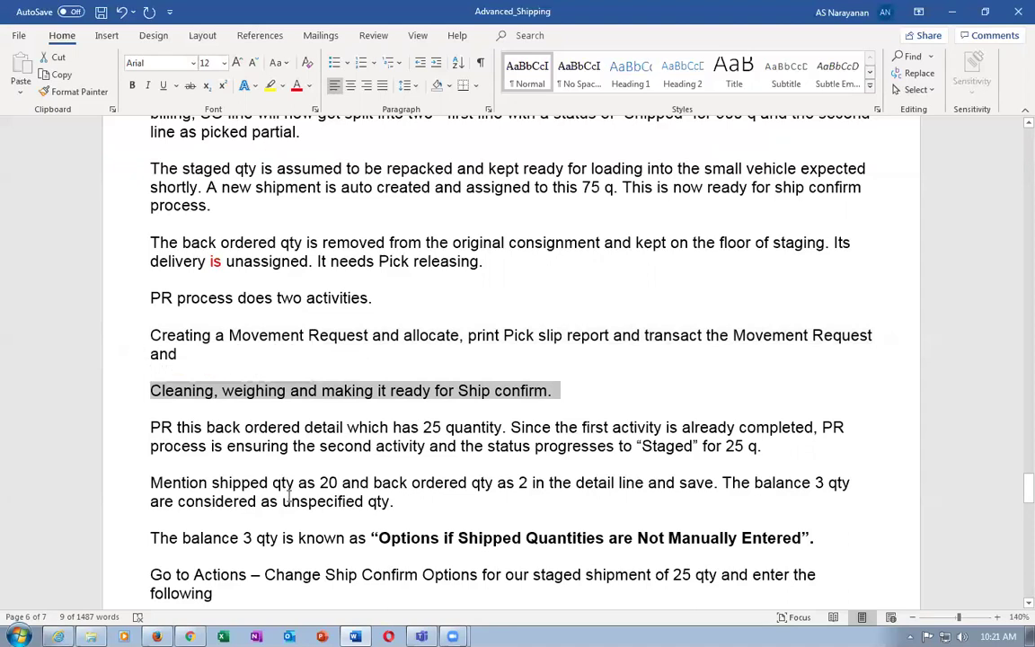
{"action": "key", "text": "alt+Tab"}
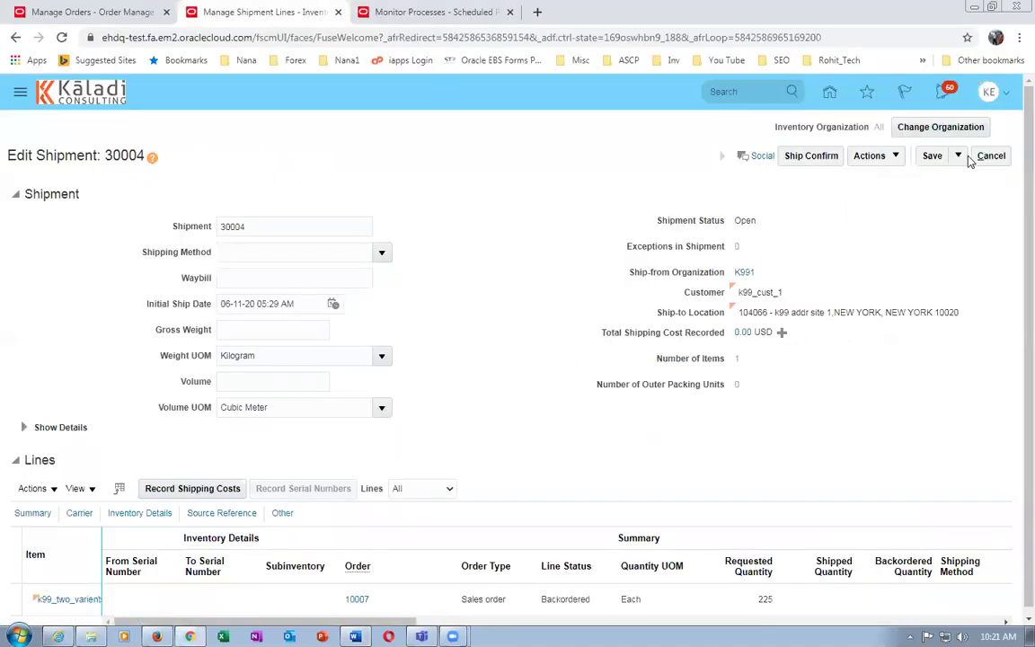
Pick release shipment 30004 and acknowledge the confirmation
{"action": "left_click", "coordinate": [875, 164]}
{"action": "left_click", "coordinate": [904, 244]}
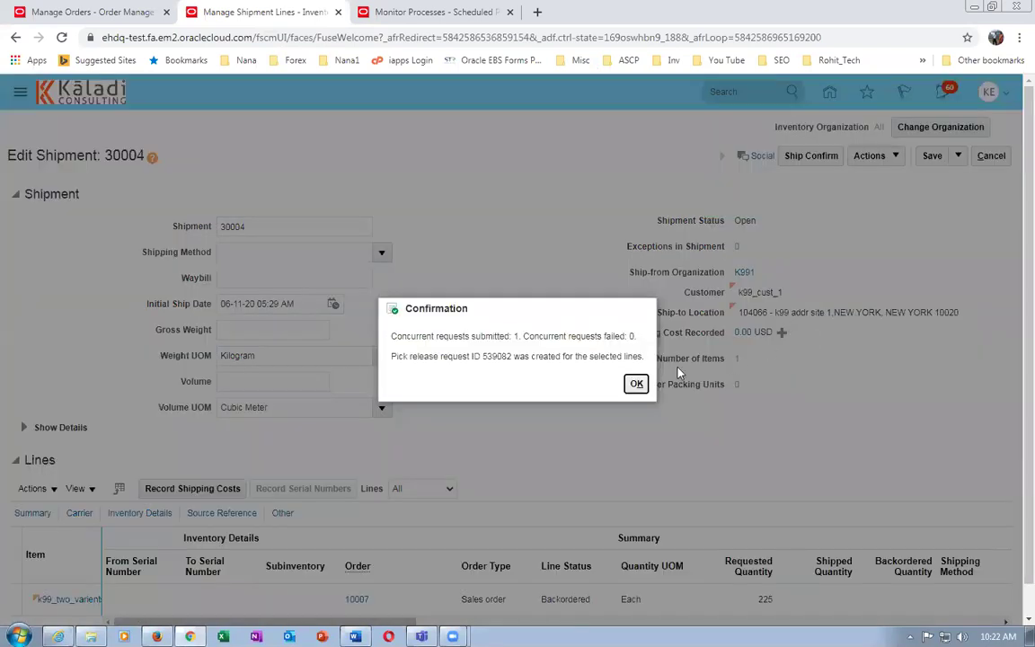
{"action": "left_click", "coordinate": [636, 384]}
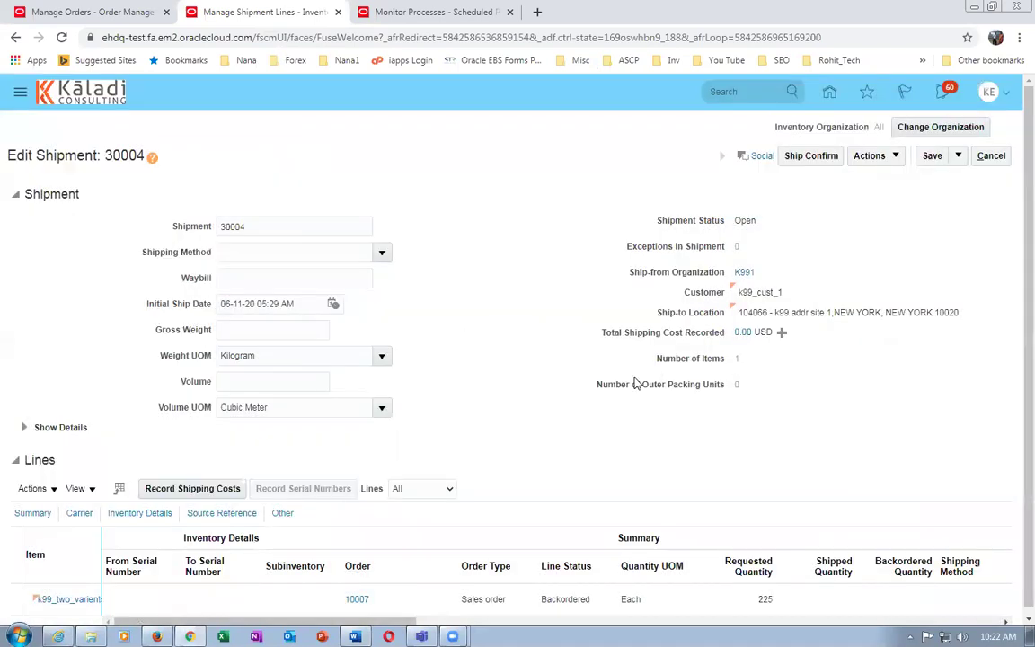
Save and close shipment 30004, then rerun the search to see 25 units Staged
{"action": "left_click", "coordinate": [956, 158]}
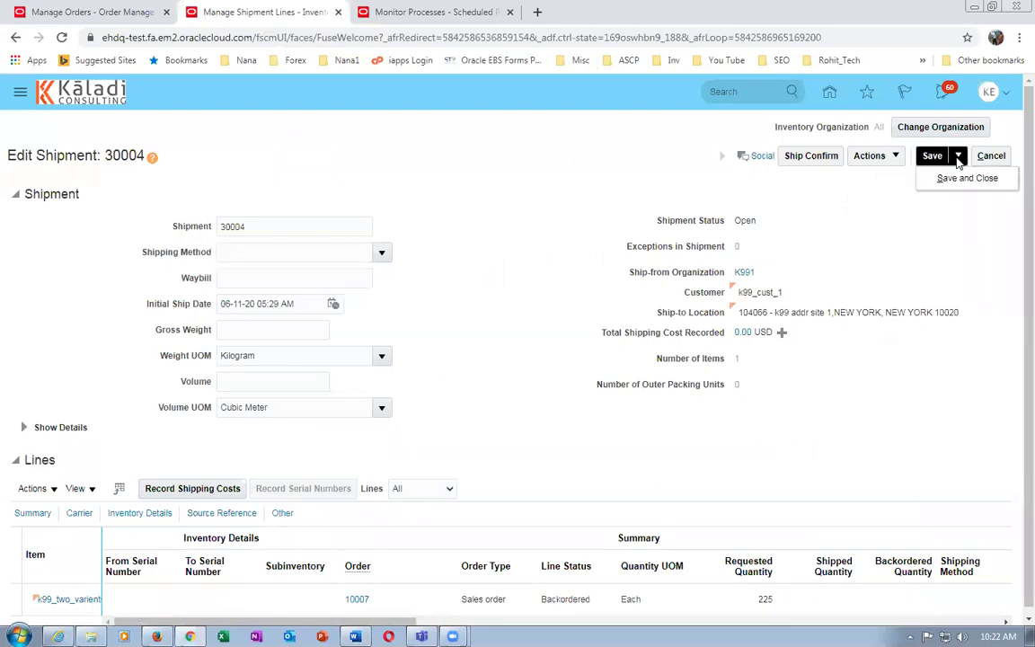
{"action": "left_click", "coordinate": [966, 175]}
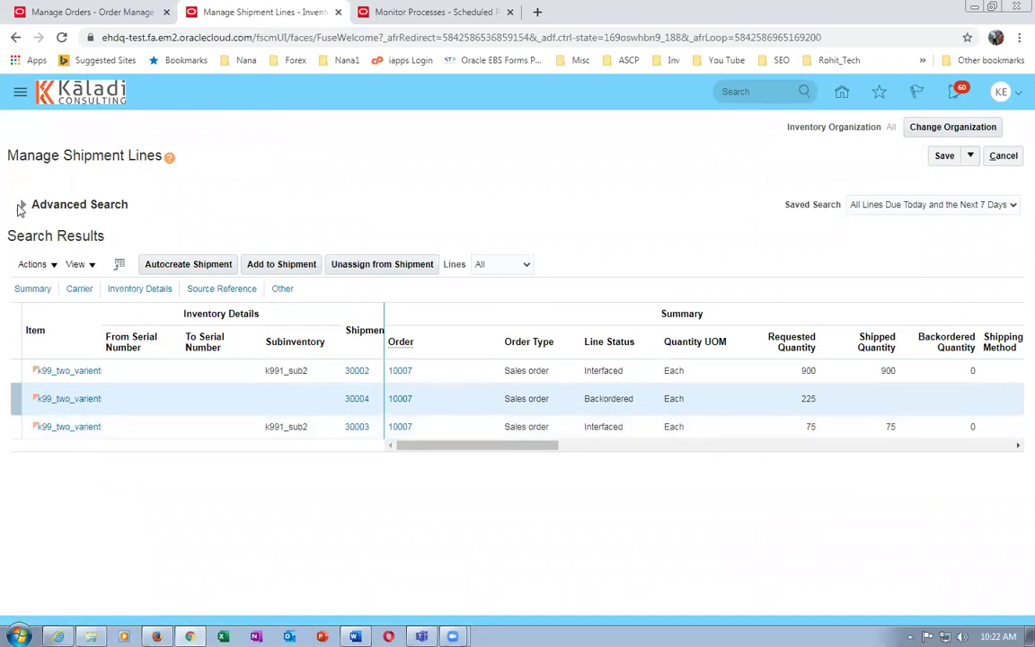
{"action": "left_click", "coordinate": [23, 204]}
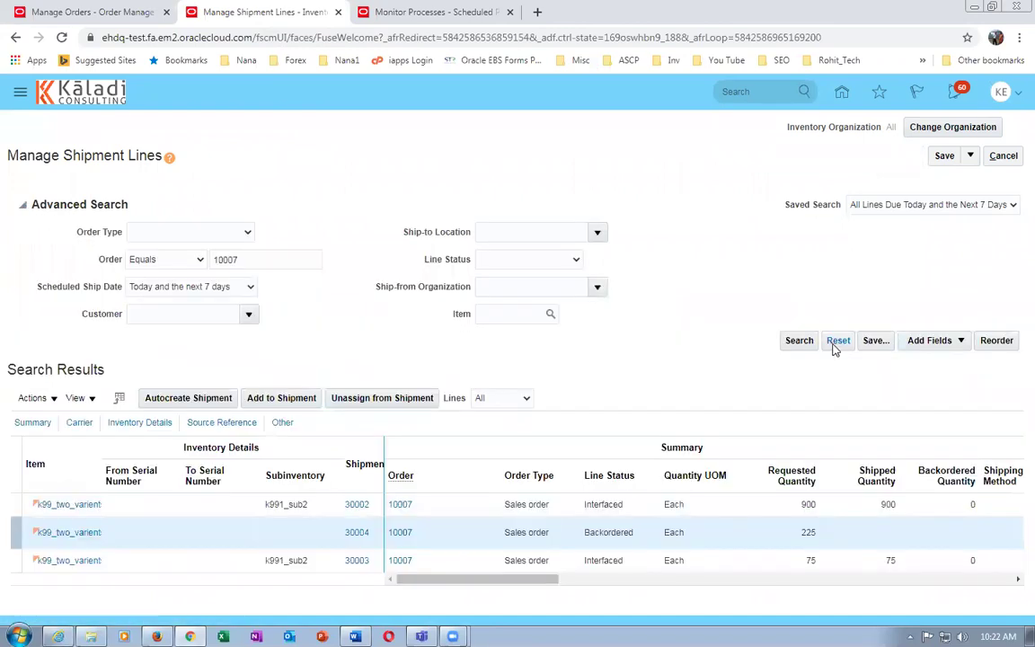
{"action": "left_click", "coordinate": [798, 341]}
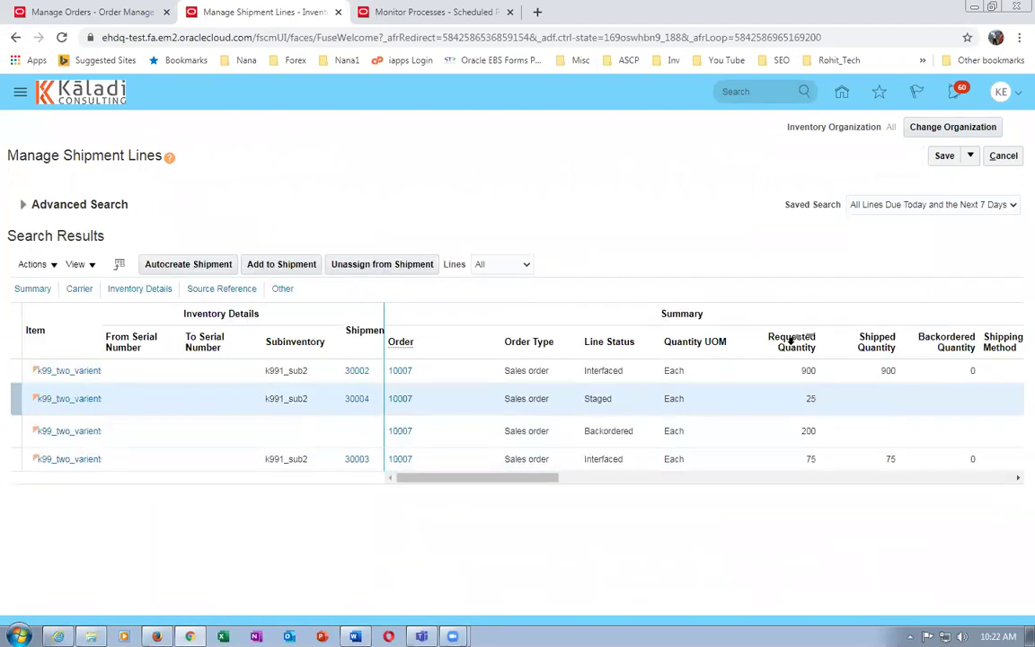
{"action": "left_click", "coordinate": [753, 410]}
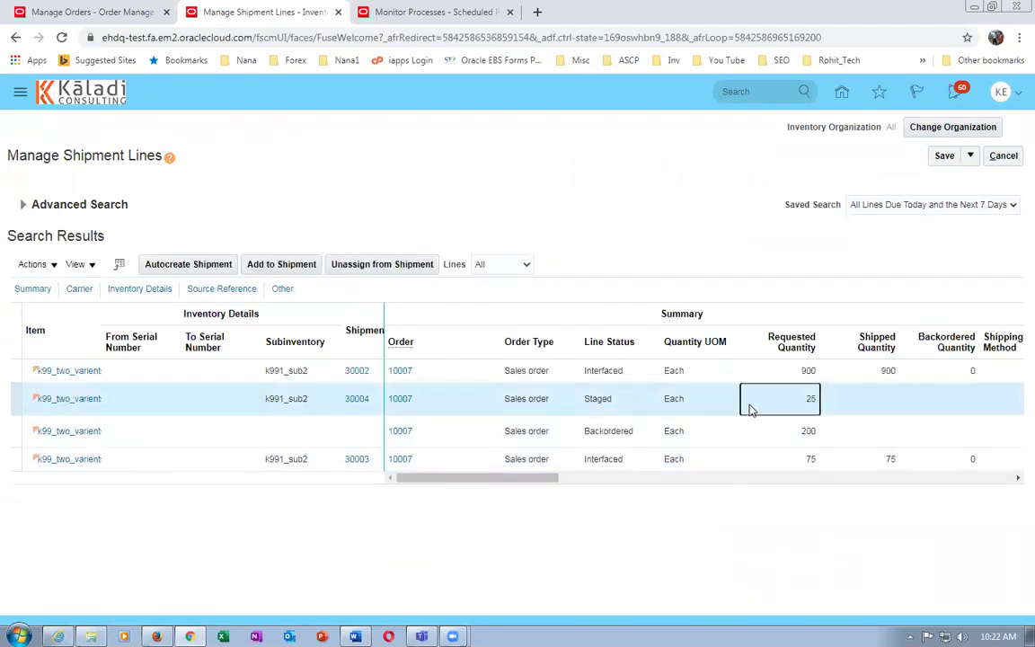
{"action": "key", "text": "alt+Tab"}
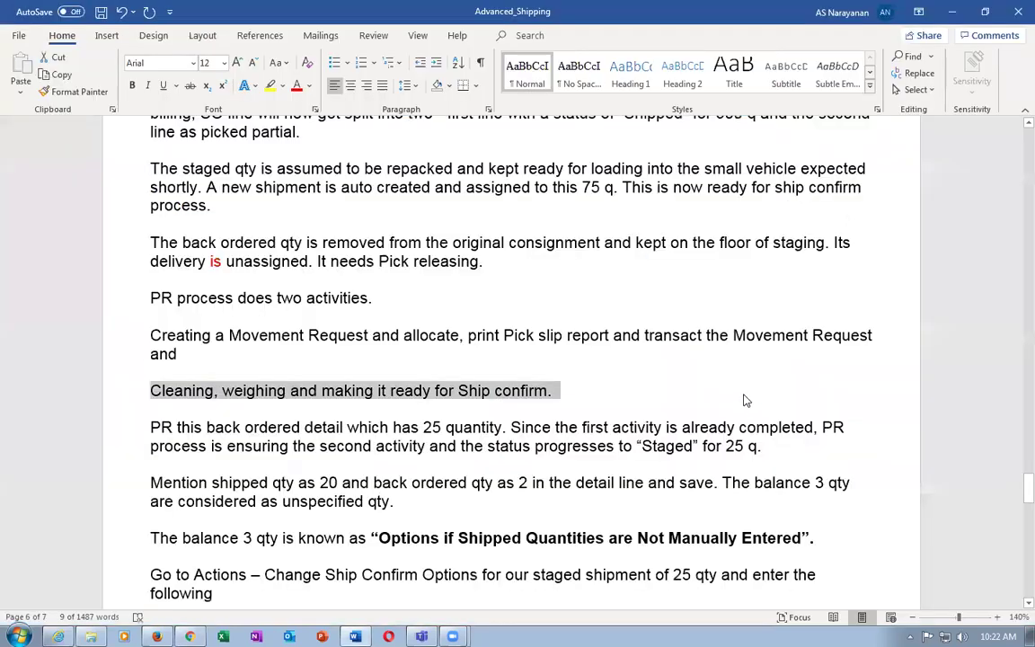
In the notes, highlight the shipped 20, backordered 2 and the balance 3 qty sentence
{"action": "left_click", "coordinate": [465, 458]}
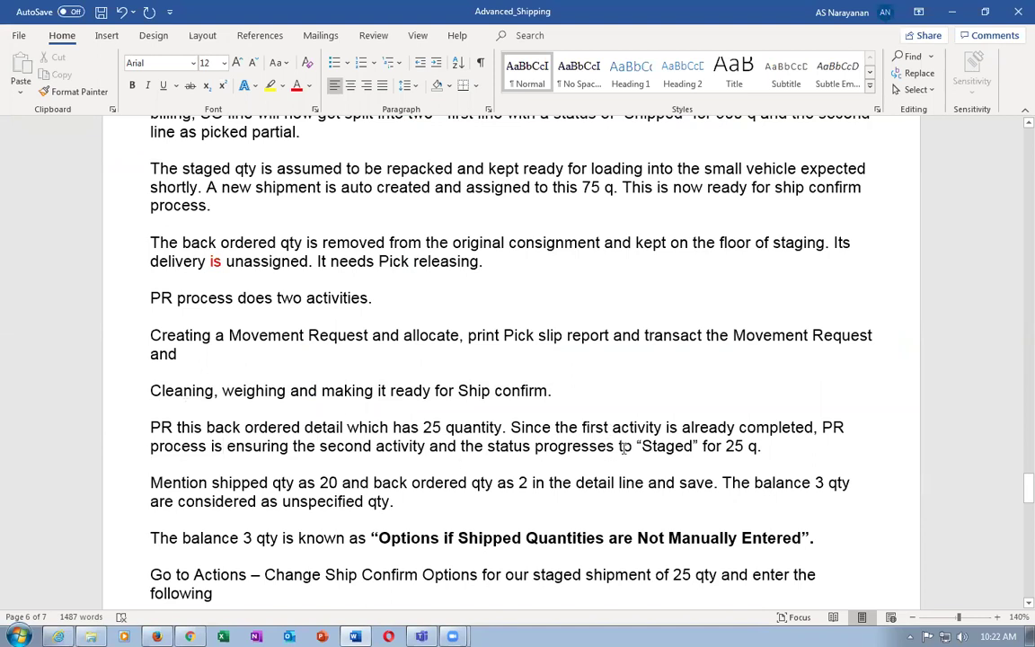
{"action": "scroll", "coordinate": [319, 518], "scroll_direction": "down", "scroll_amount": 2}
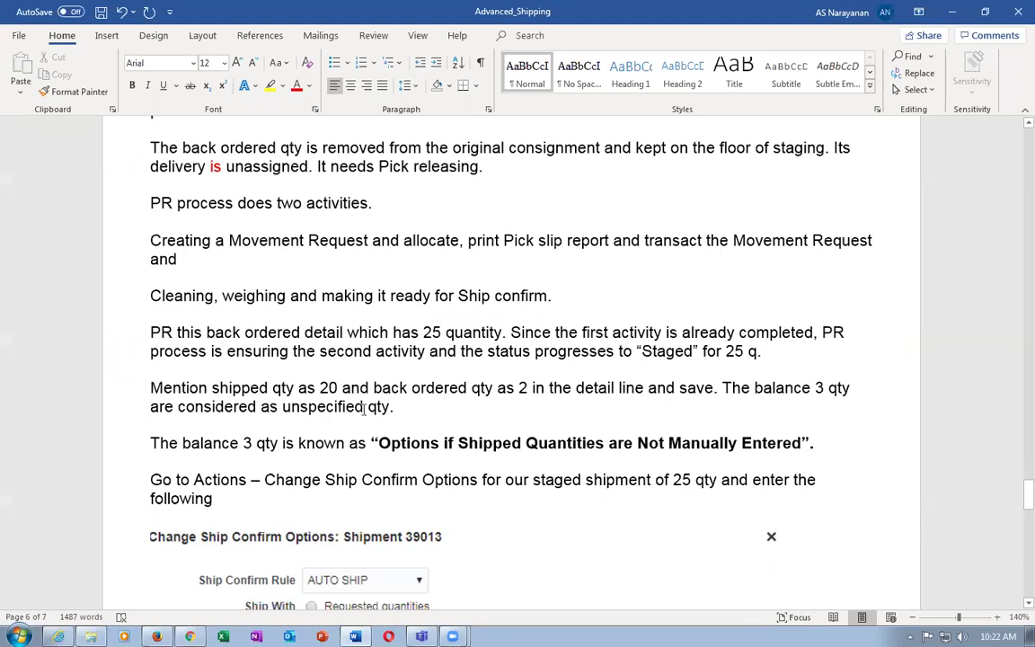
{"action": "left_click_drag", "start_coordinate": [315, 387], "coordinate": [339, 387]}
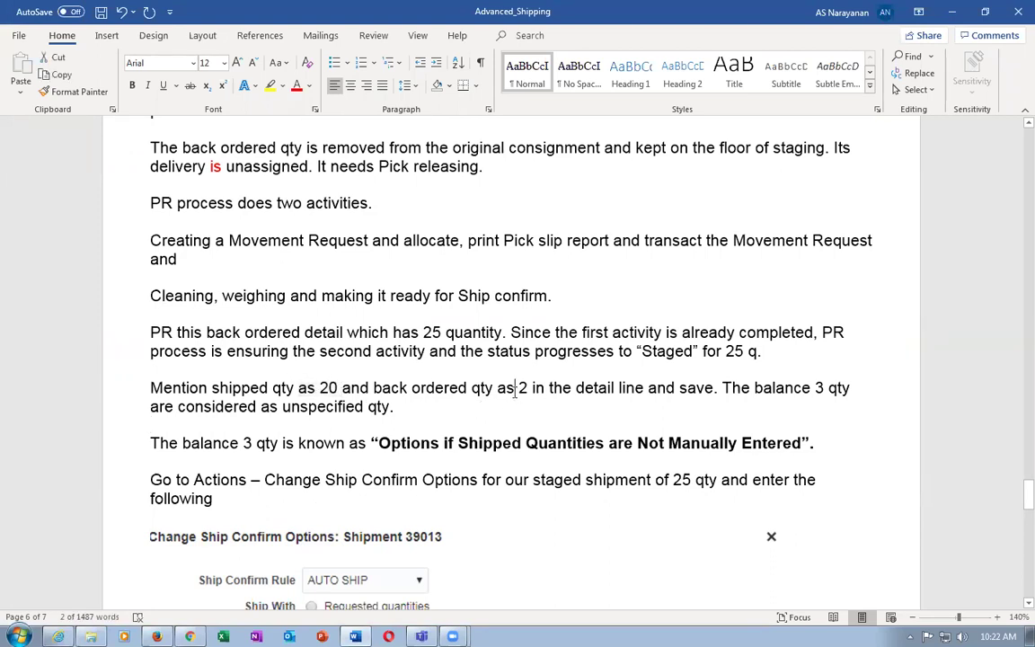
{"action": "left_click_drag", "start_coordinate": [511, 387], "coordinate": [551, 387]}
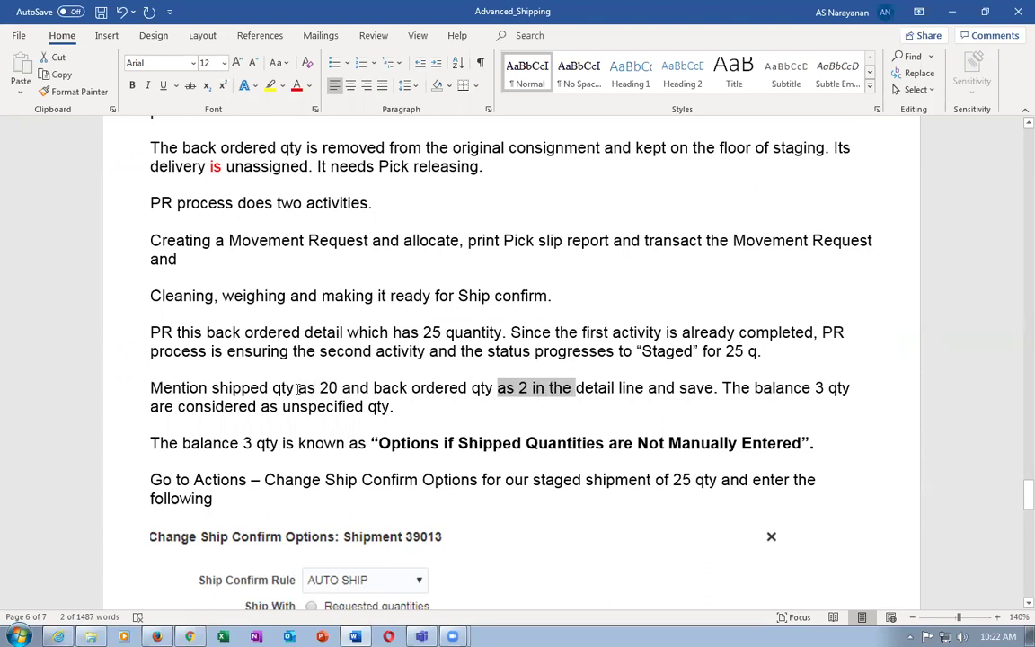
{"action": "left_click_drag", "start_coordinate": [313, 387], "coordinate": [351, 389]}
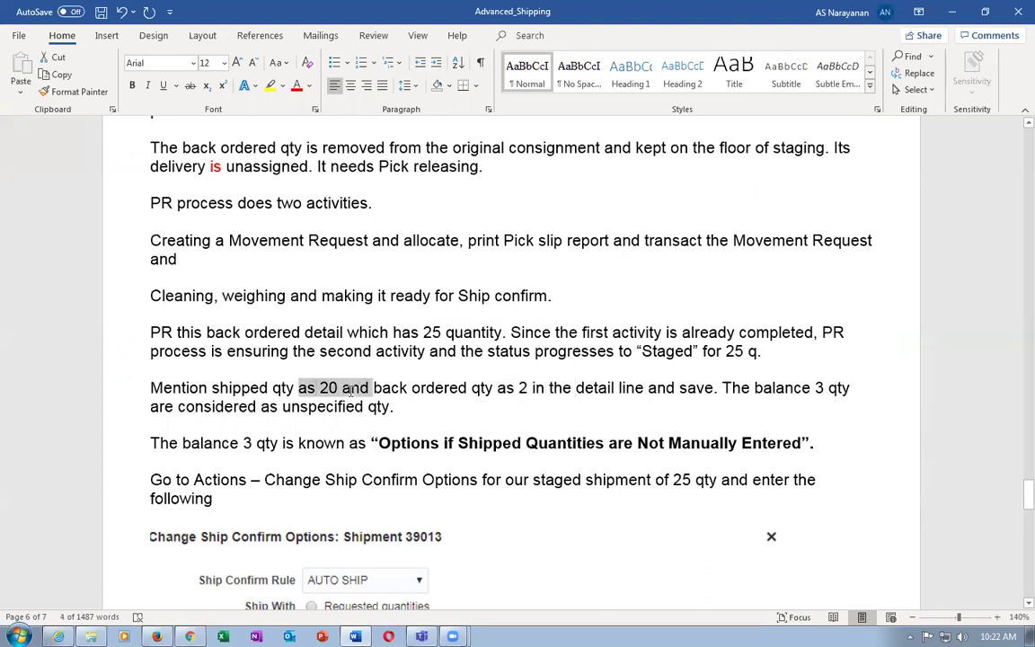
{"action": "left_click_drag", "start_coordinate": [482, 392], "coordinate": [526, 410]}
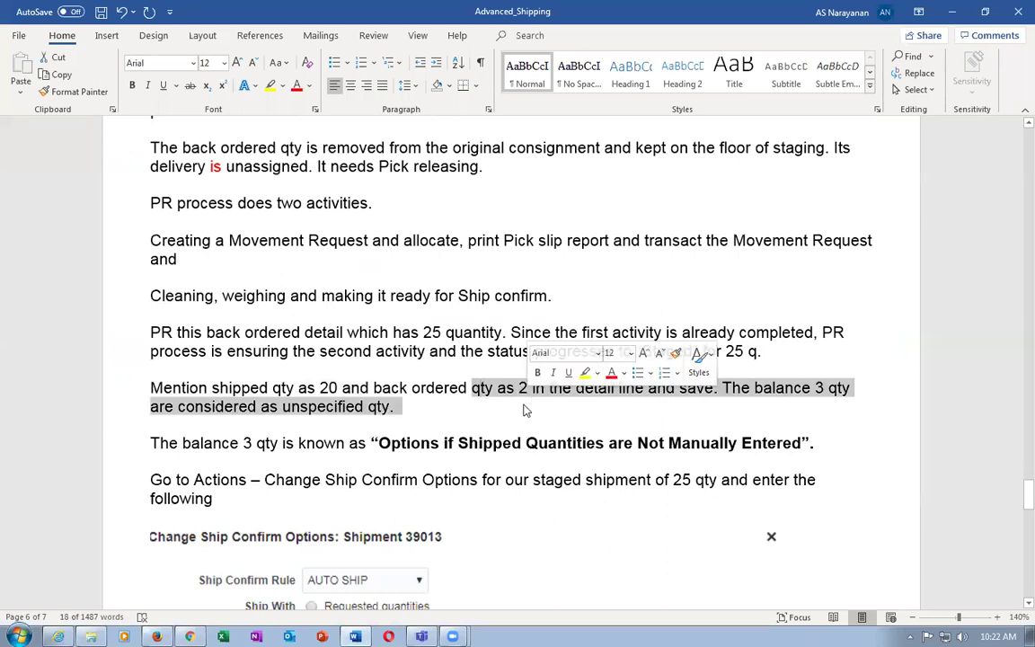
{"action": "left_click", "coordinate": [290, 409]}
Highlight the 'unspecified qty' phrases and the quoted option name for unentered quantities
{"action": "left_click_drag", "start_coordinate": [289, 409], "coordinate": [372, 407]}
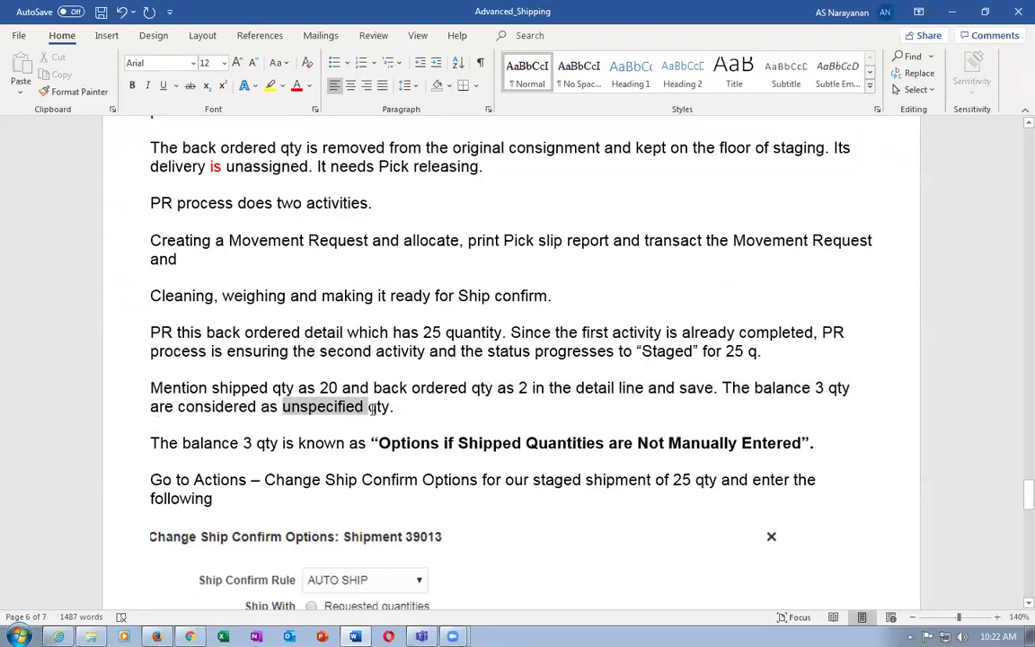
{"action": "left_click_drag", "start_coordinate": [372, 407], "coordinate": [372, 407]}
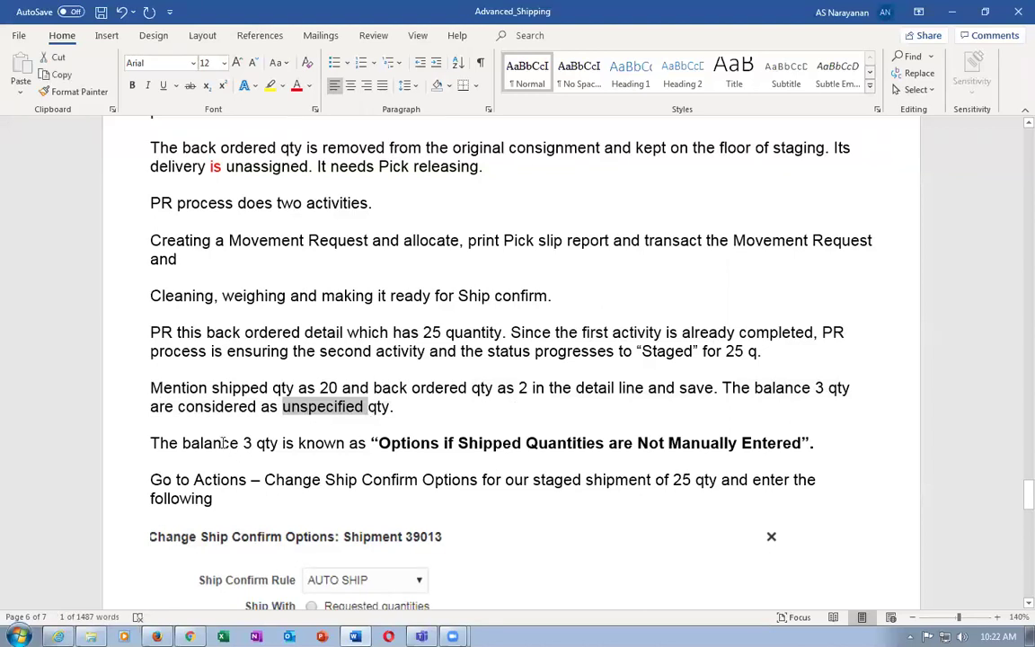
{"action": "left_click_drag", "start_coordinate": [219, 443], "coordinate": [294, 443]}
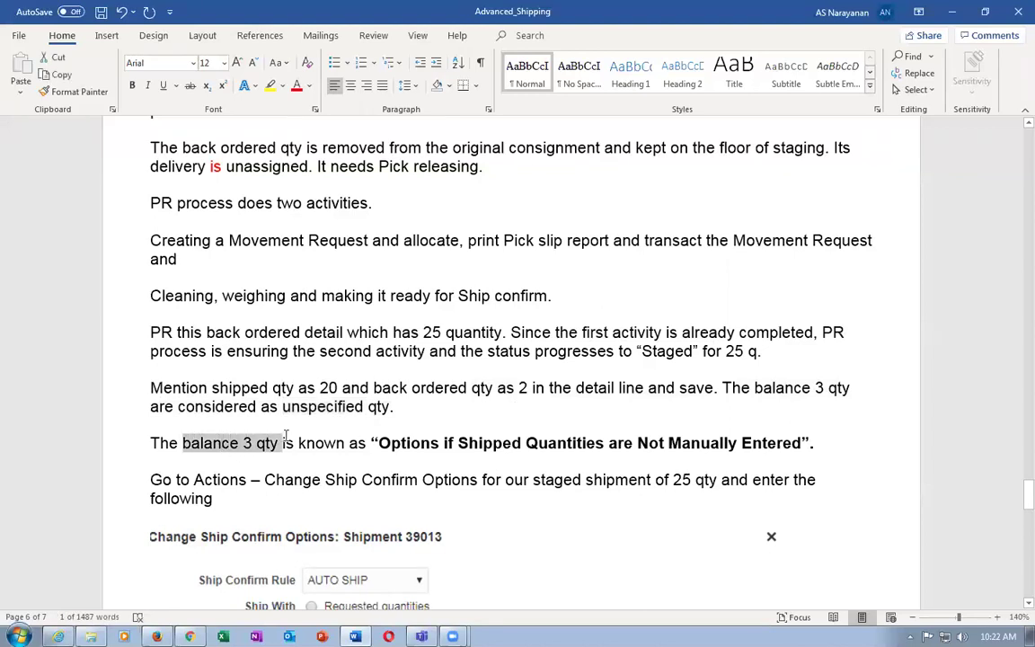
{"action": "left_click", "coordinate": [227, 409]}
{"action": "left_click_drag", "start_coordinate": [260, 406], "coordinate": [397, 404]}
{"action": "left_click", "coordinate": [315, 399]}
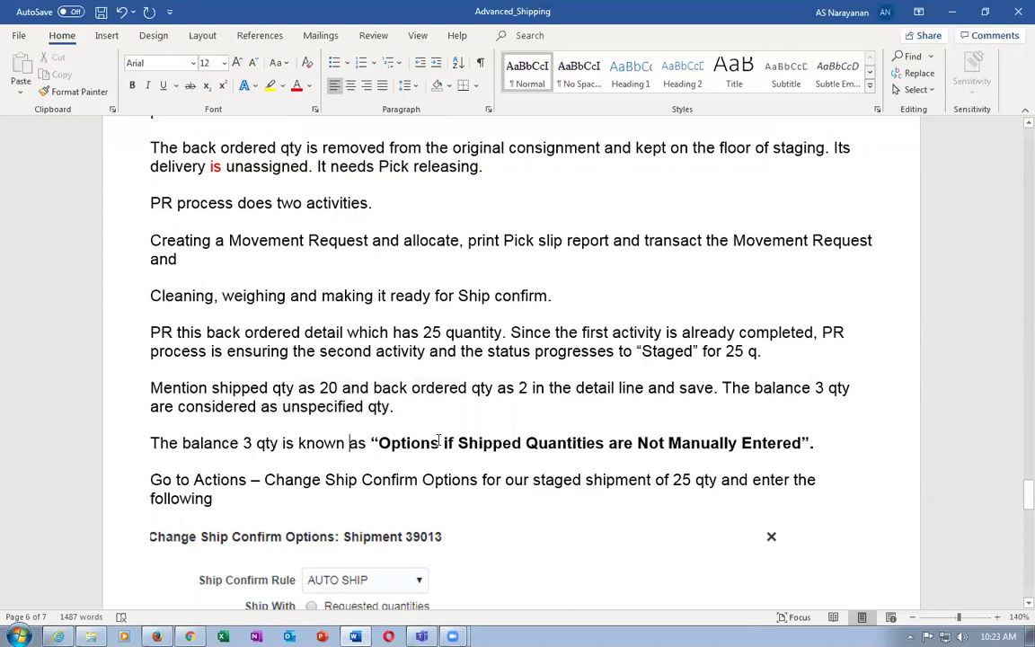
{"action": "left_click_drag", "start_coordinate": [419, 447], "coordinate": [712, 448]}
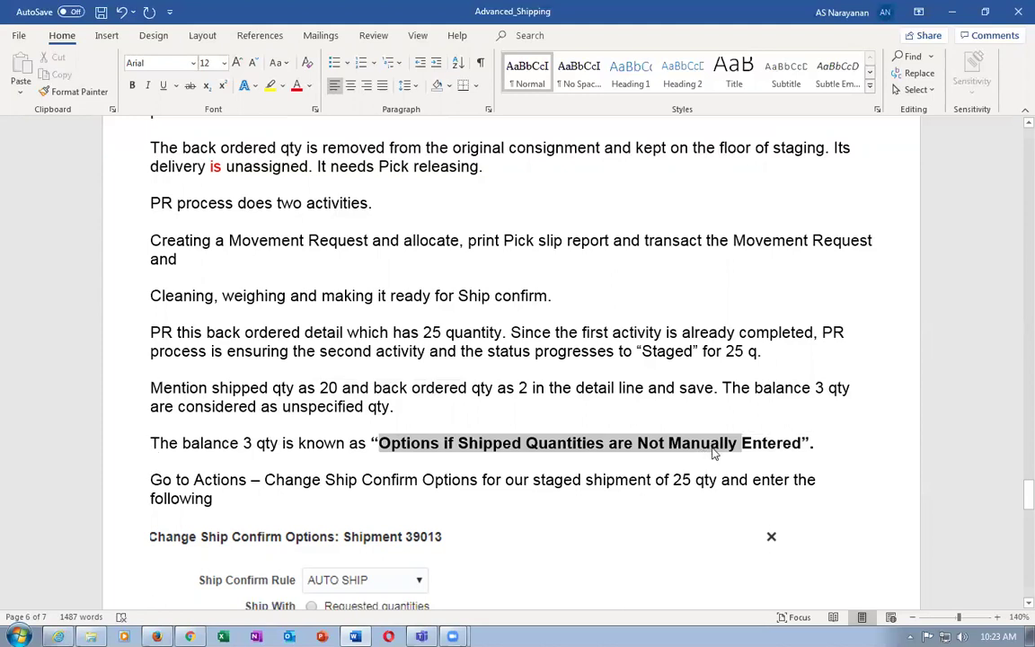
Re-highlight the backordered 2 and 'balance 3 qty is', then return to the shipment lines page
{"action": "left_click", "coordinate": [293, 388]}
{"action": "left_click_drag", "start_coordinate": [496, 387], "coordinate": [530, 387]}
{"action": "left_click_drag", "start_coordinate": [183, 443], "coordinate": [310, 444]}
{"action": "key", "text": "alt+Tab"}
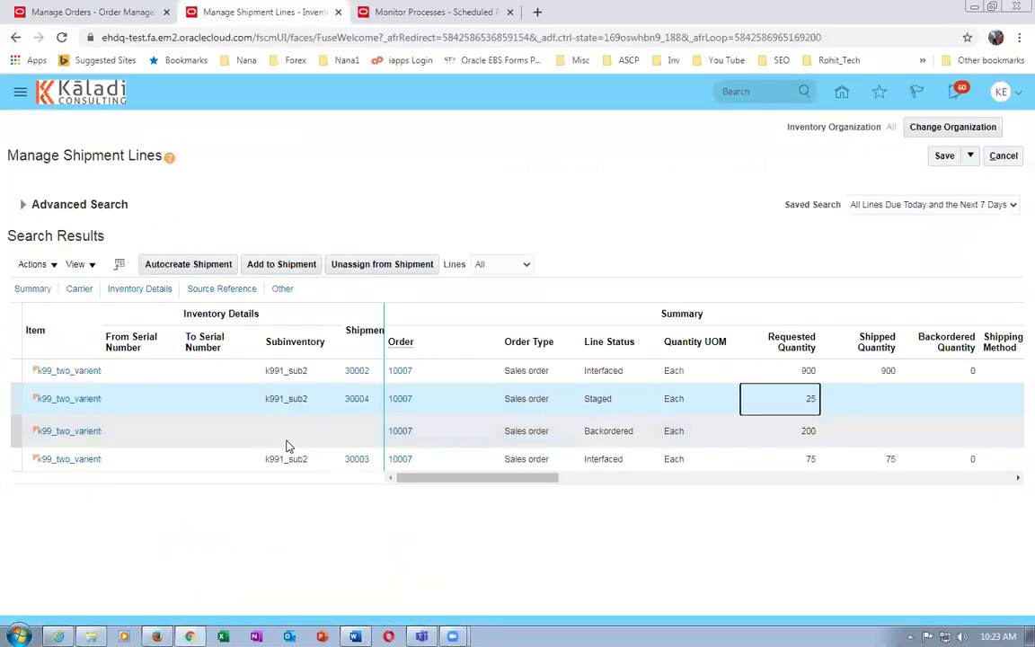
In shipment 30004's ship-confirm options, choose Ship quantities and Stage for unentered quantities
{"action": "left_click", "coordinate": [244, 404]}
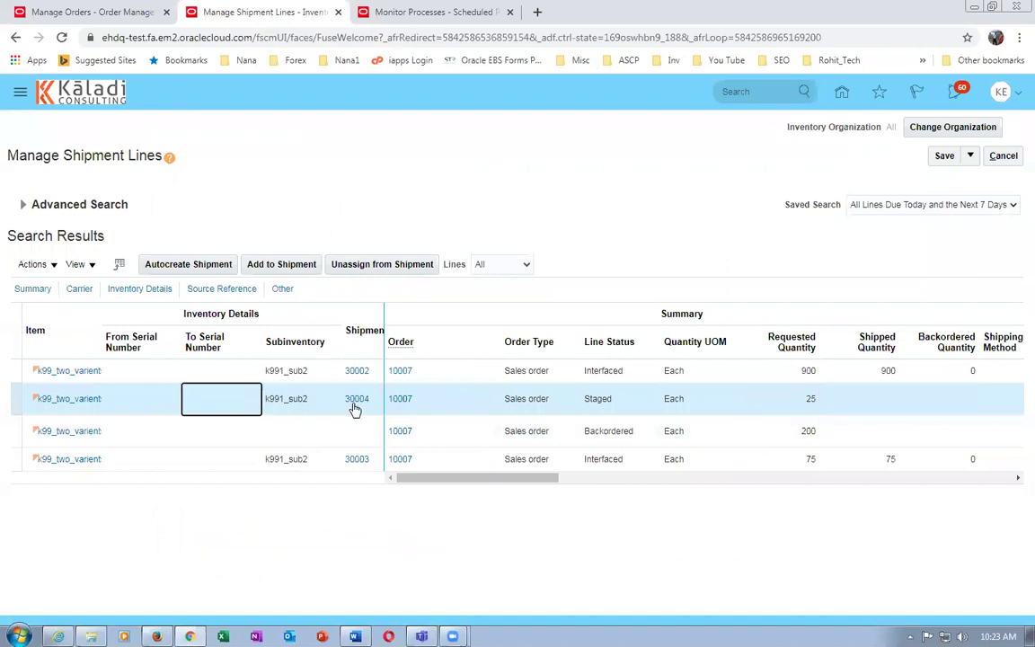
{"action": "left_click", "coordinate": [355, 404]}
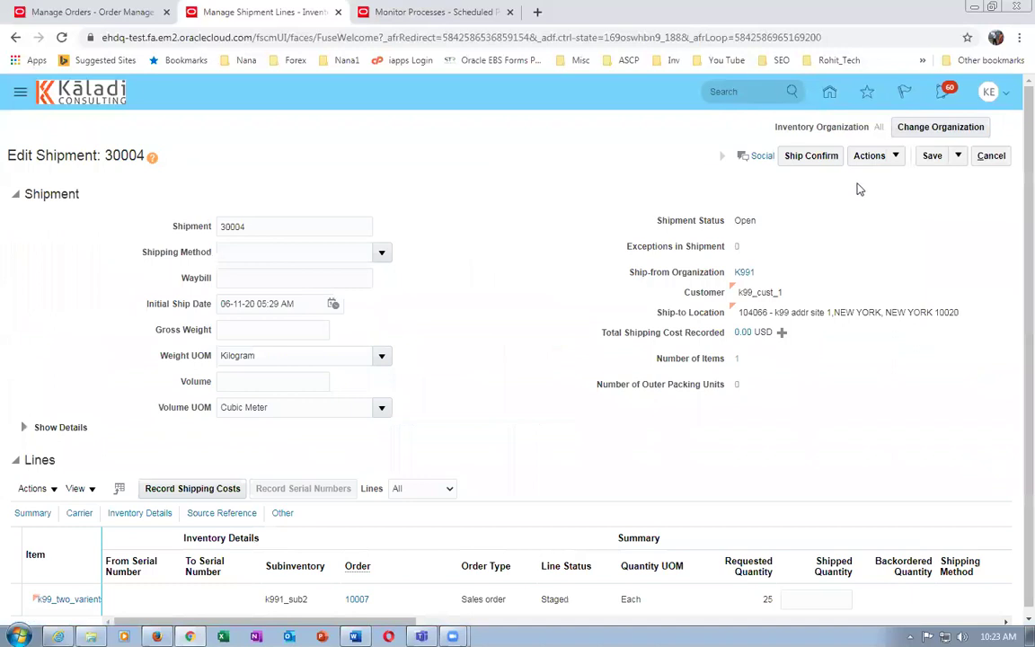
{"action": "left_click", "coordinate": [867, 159]}
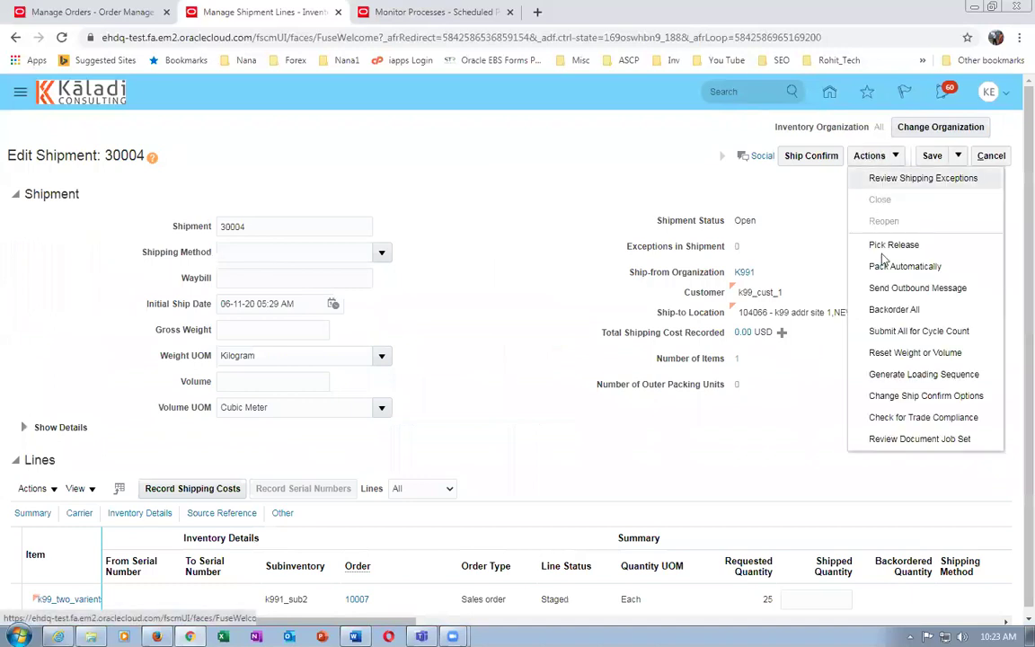
{"action": "left_click", "coordinate": [900, 396]}
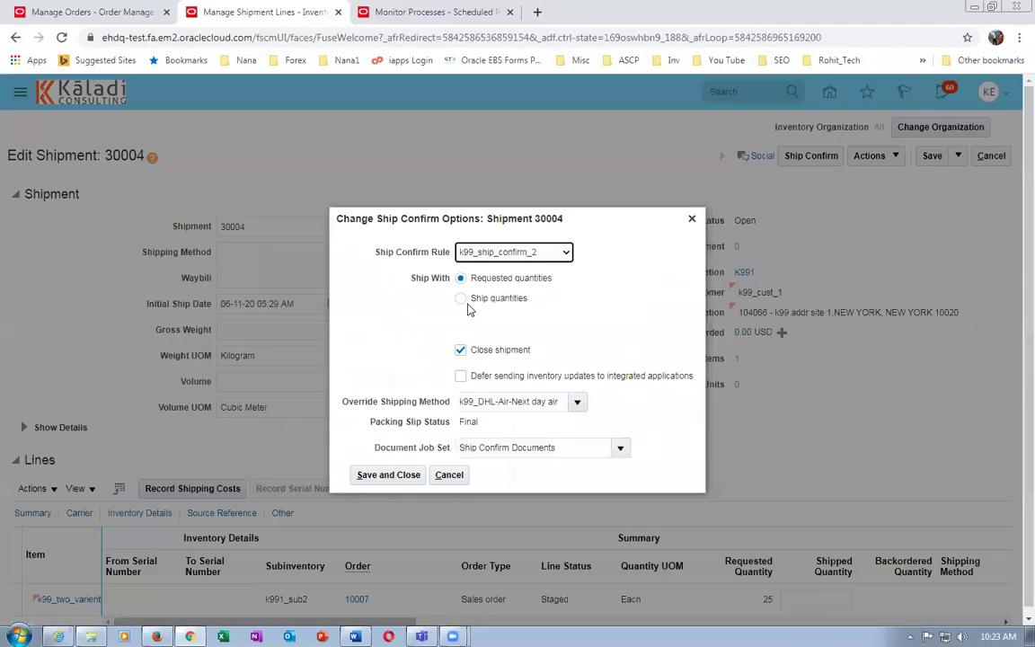
{"action": "left_click", "coordinate": [461, 299]}
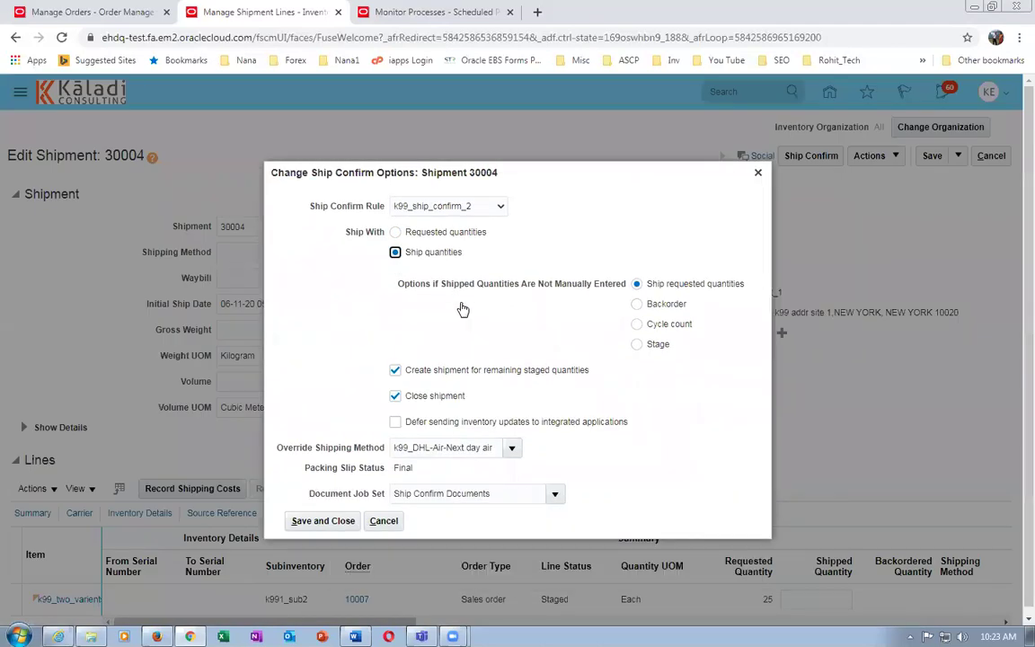
{"action": "left_click", "coordinate": [637, 345]}
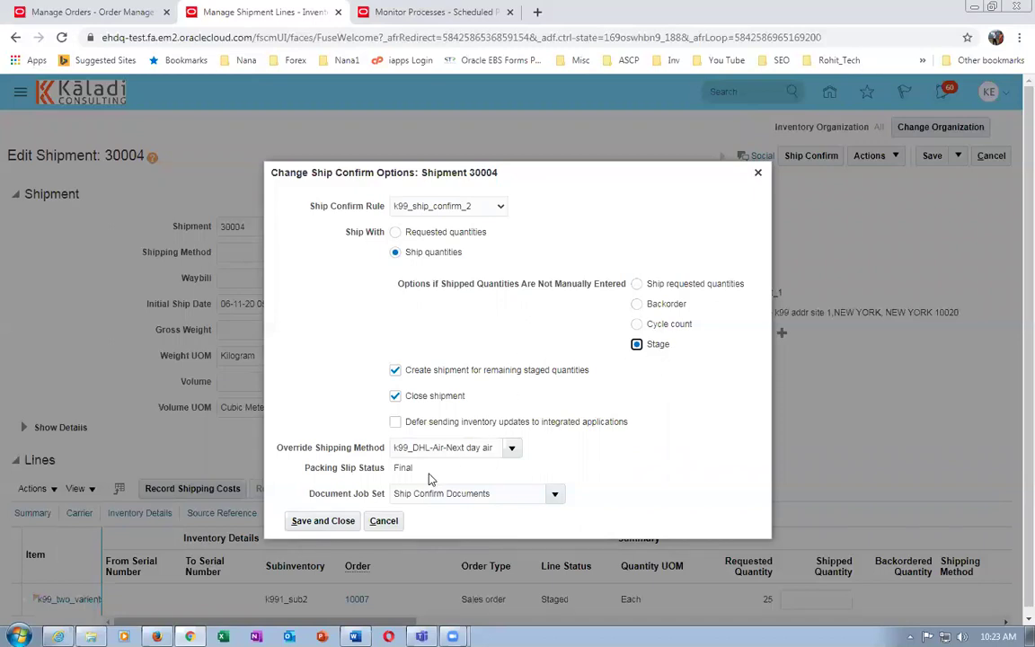
Save the ship confirm options and enter a shipped quantity of 20 on the line
{"action": "left_click", "coordinate": [323, 520]}
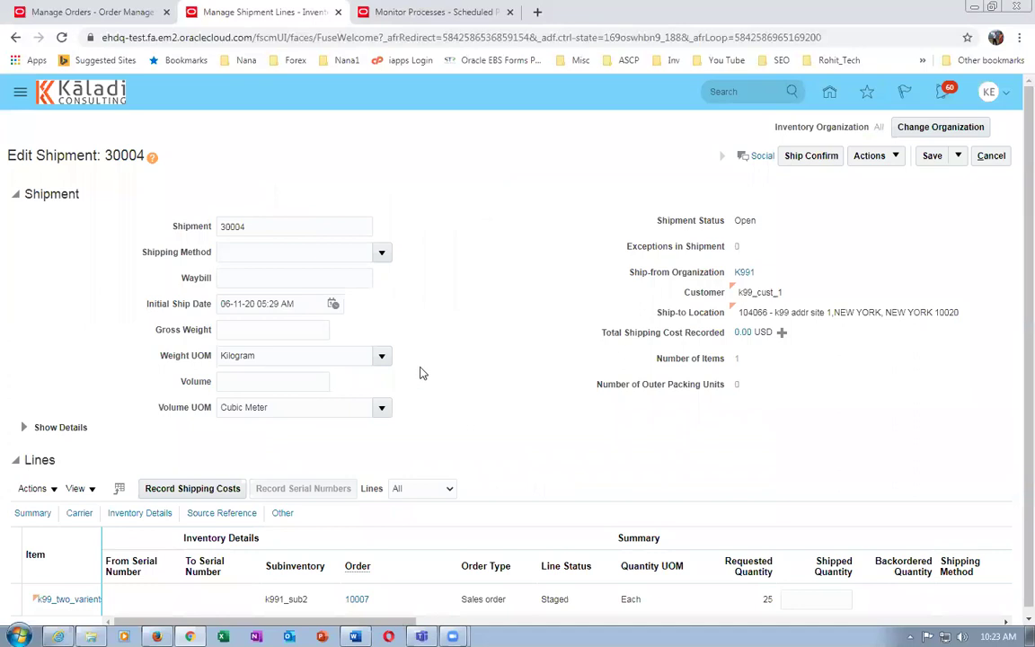
{"action": "scroll", "coordinate": [449, 383], "scroll_direction": "down", "scroll_amount": 1}
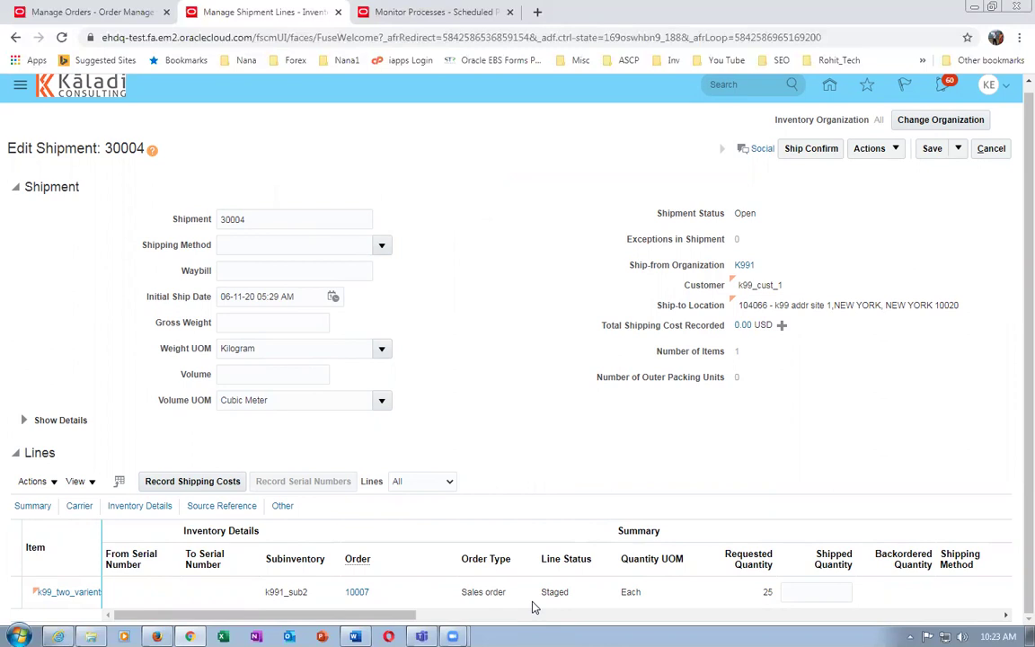
{"action": "left_click", "coordinate": [815, 592]}
{"action": "type", "text": "20"}
{"action": "key", "text": "Tab"}
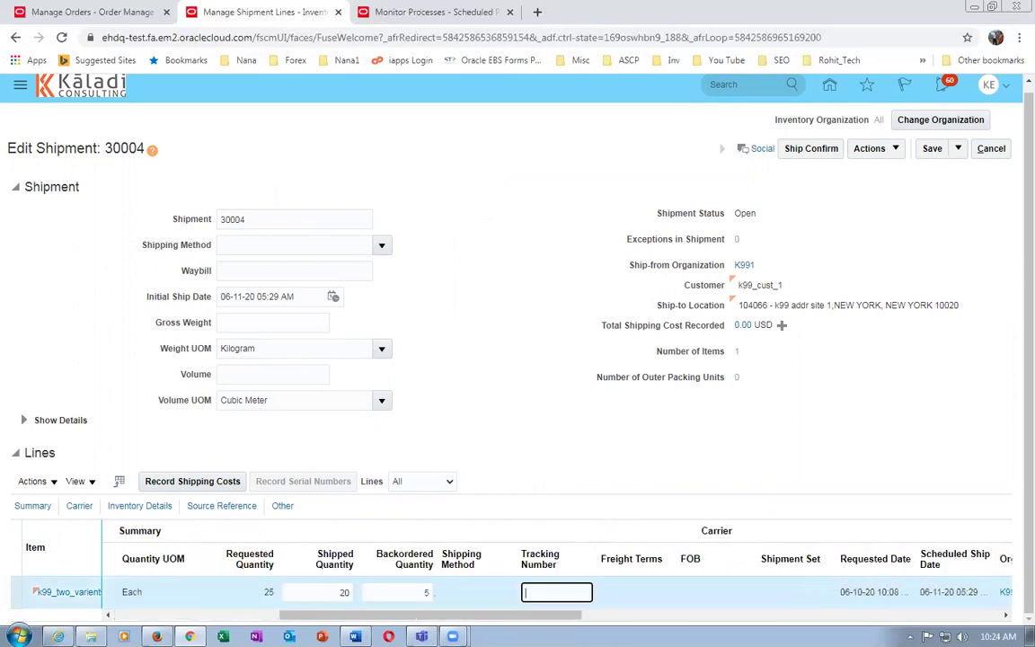
Set the backordered quantity to 2 and ship-confirm shipment 30004, accepting the warnings
{"action": "left_click", "coordinate": [405, 591]}
{"action": "type", "text": "2"}
{"action": "left_click", "coordinate": [491, 420]}
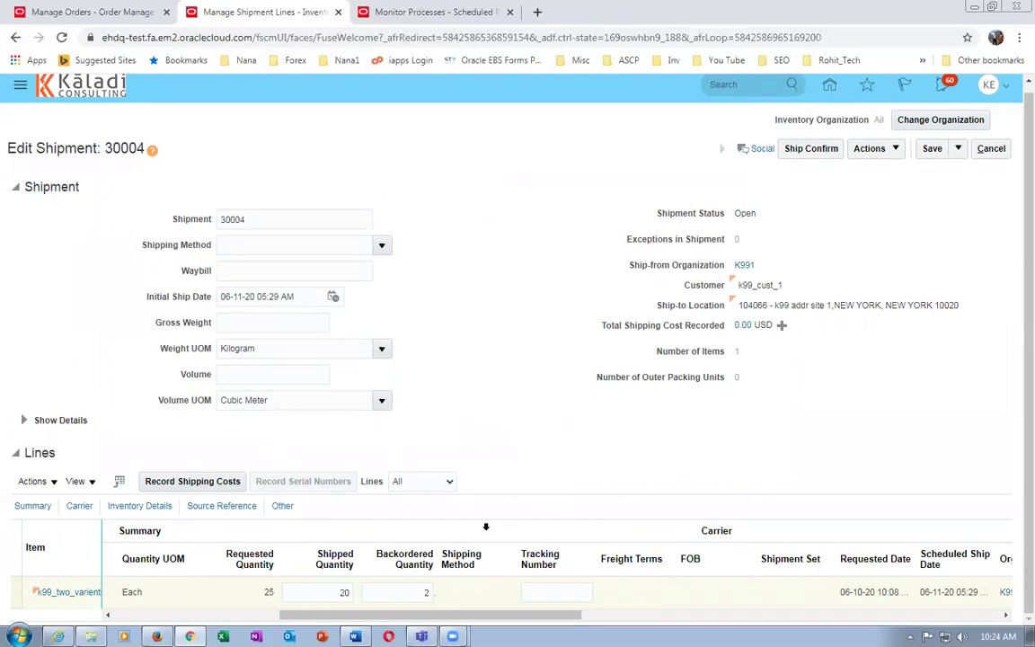
{"action": "left_click", "coordinate": [810, 151]}
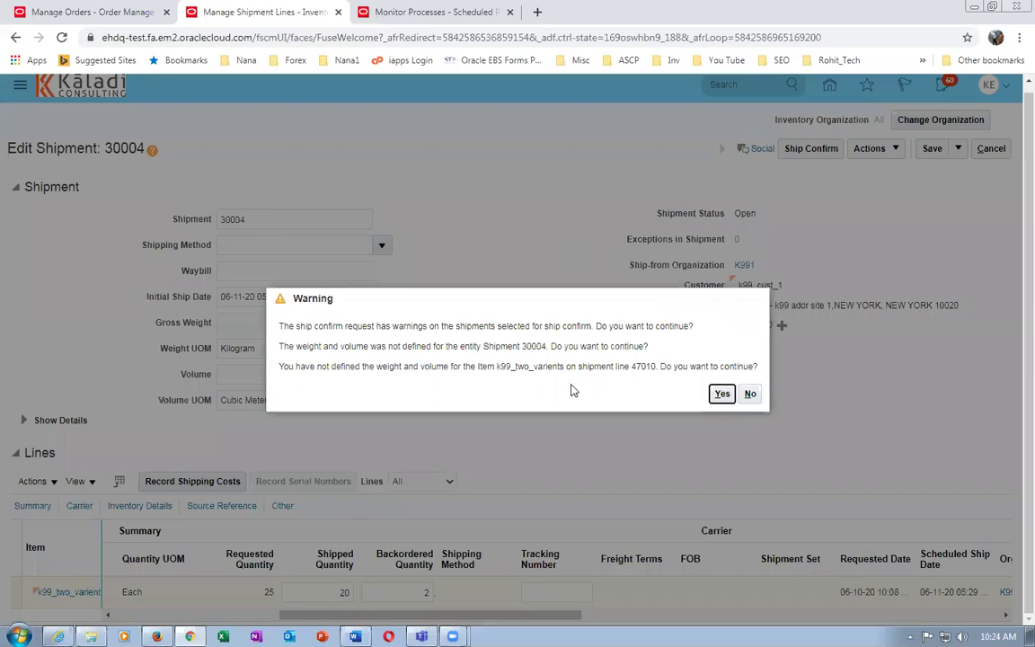
{"action": "left_click", "coordinate": [722, 395]}
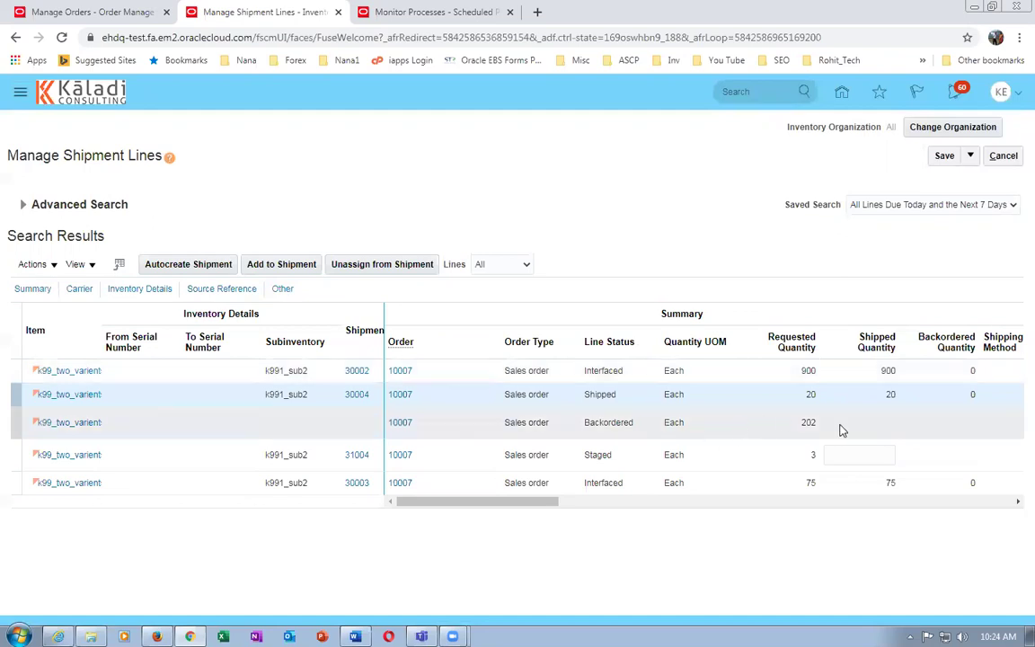
Rerun the shipment line search and review the lines for shipments 30004 and 31004
{"action": "left_click", "coordinate": [23, 204]}
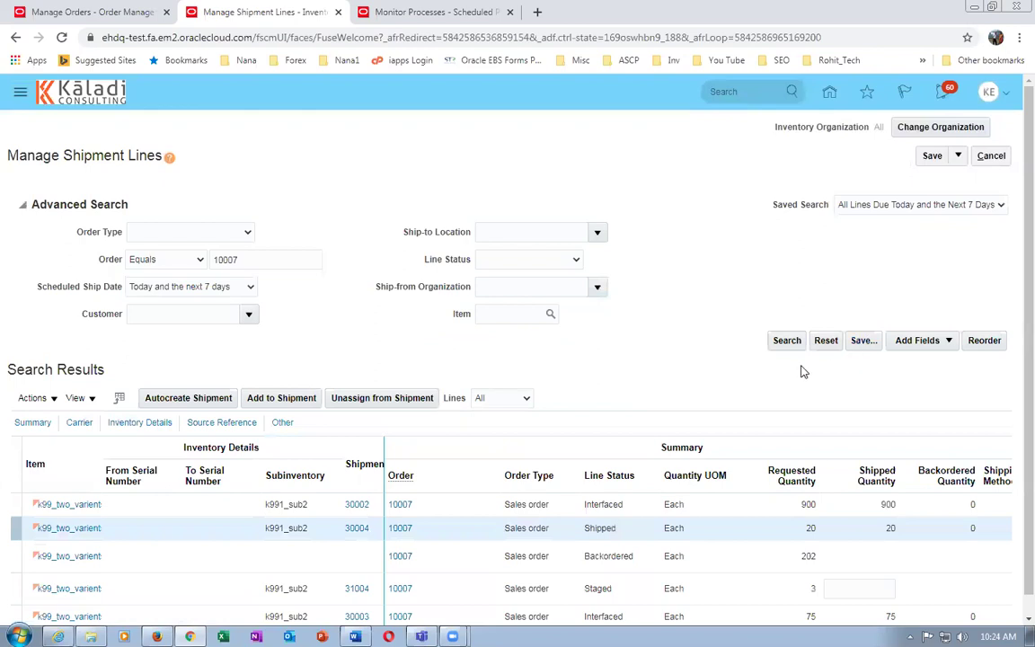
{"action": "left_click", "coordinate": [782, 345]}
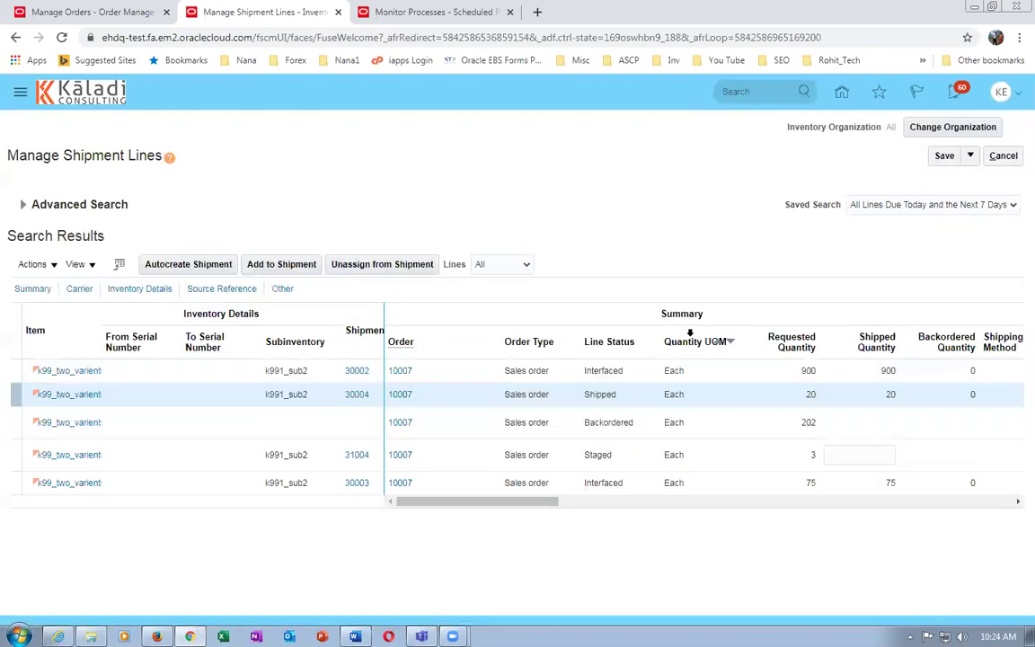
{"action": "left_click", "coordinate": [710, 401]}
{"action": "left_click", "coordinate": [637, 407]}
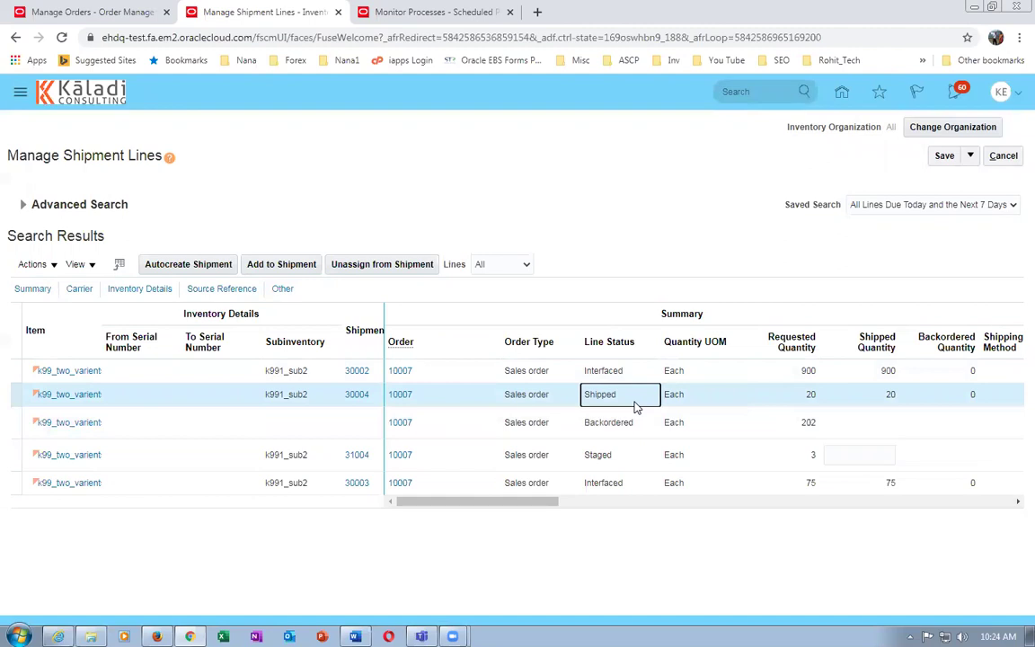
{"action": "left_click", "coordinate": [776, 454]}
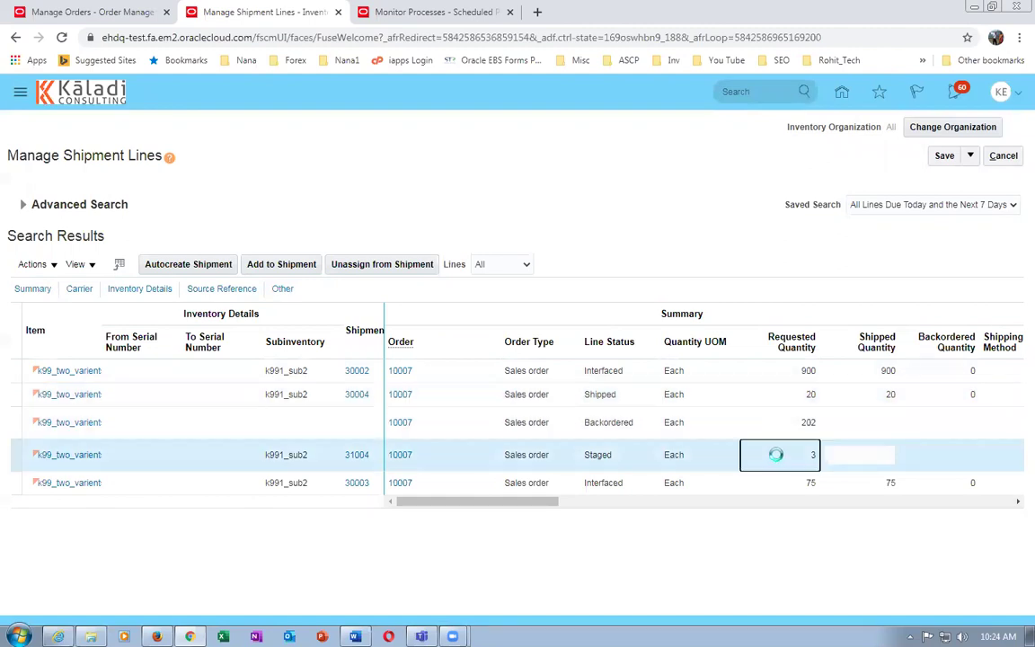
{"action": "left_click", "coordinate": [627, 458]}
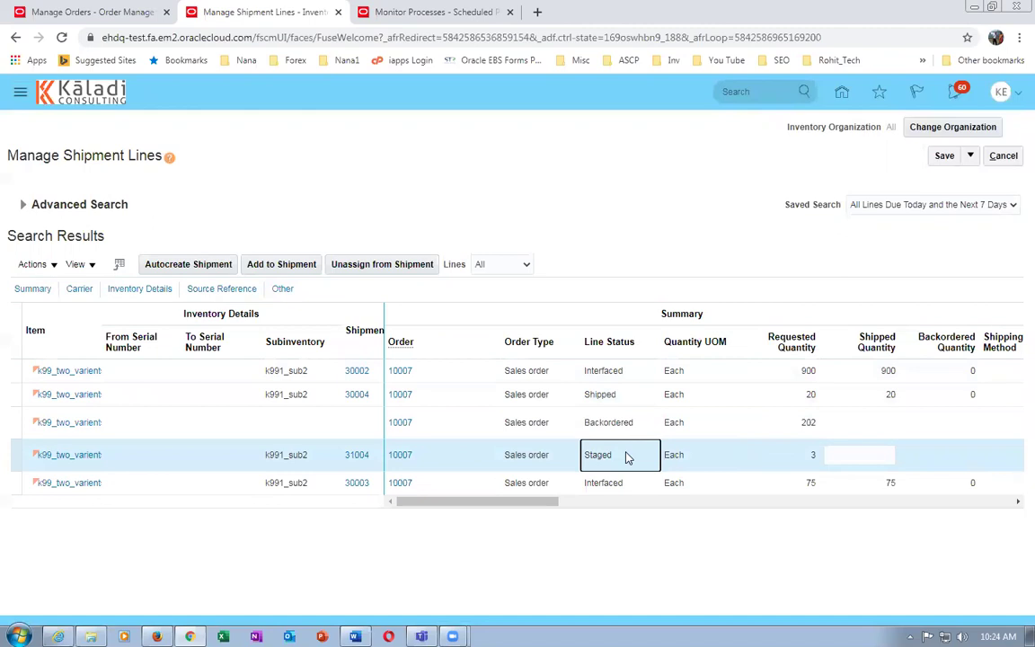
{"action": "left_click", "coordinate": [751, 458]}
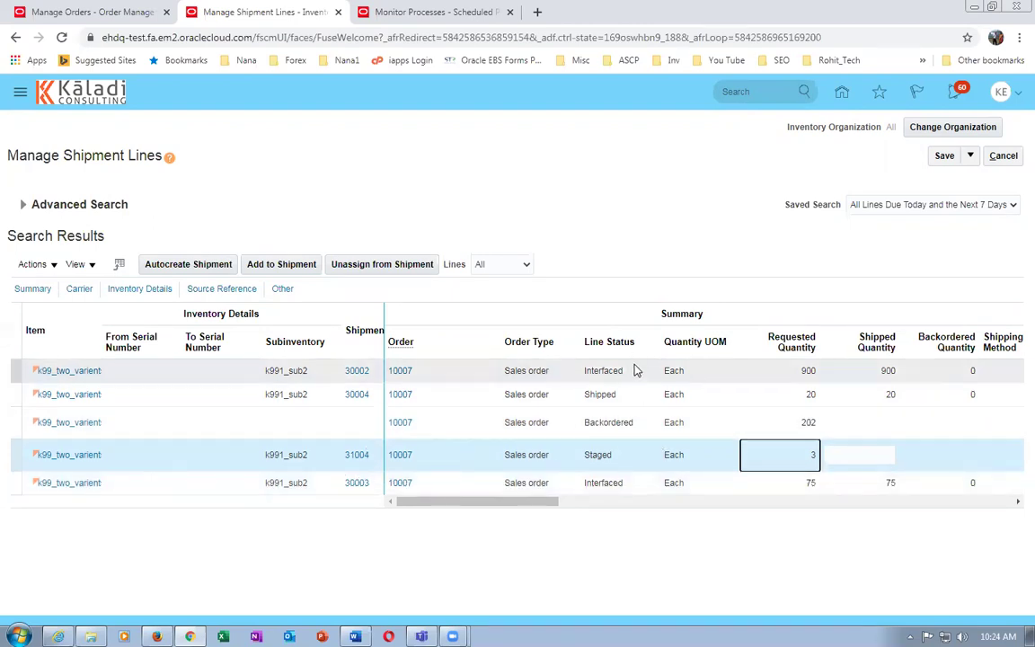
Refresh the search again to confirm shipment 30004 is Interfaced and review the backordered line
{"action": "left_click", "coordinate": [795, 394]}
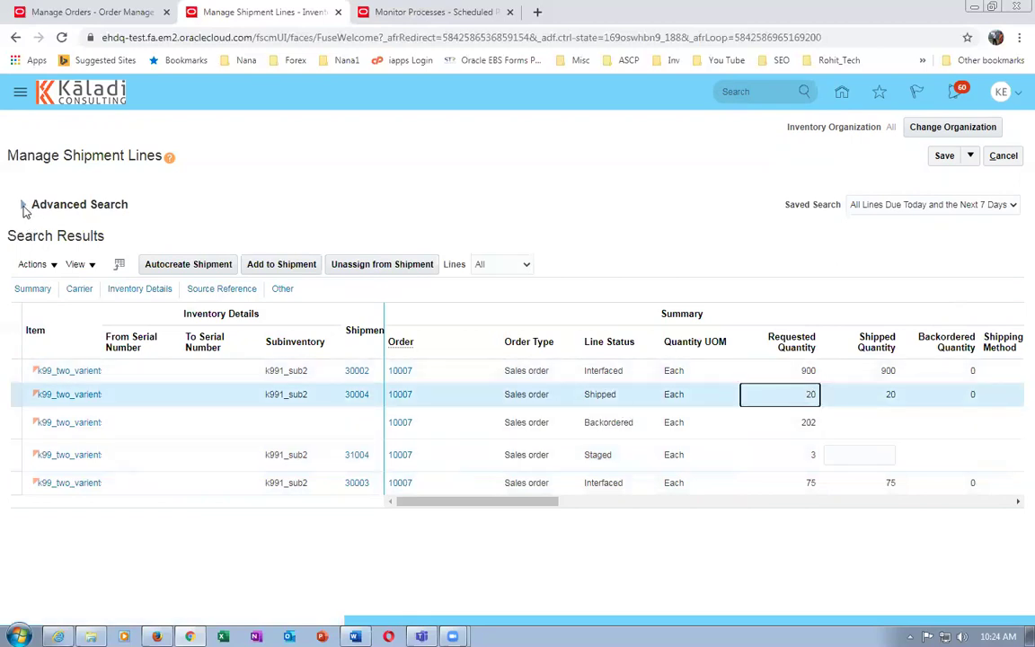
{"action": "left_click", "coordinate": [23, 204]}
{"action": "left_click", "coordinate": [780, 342]}
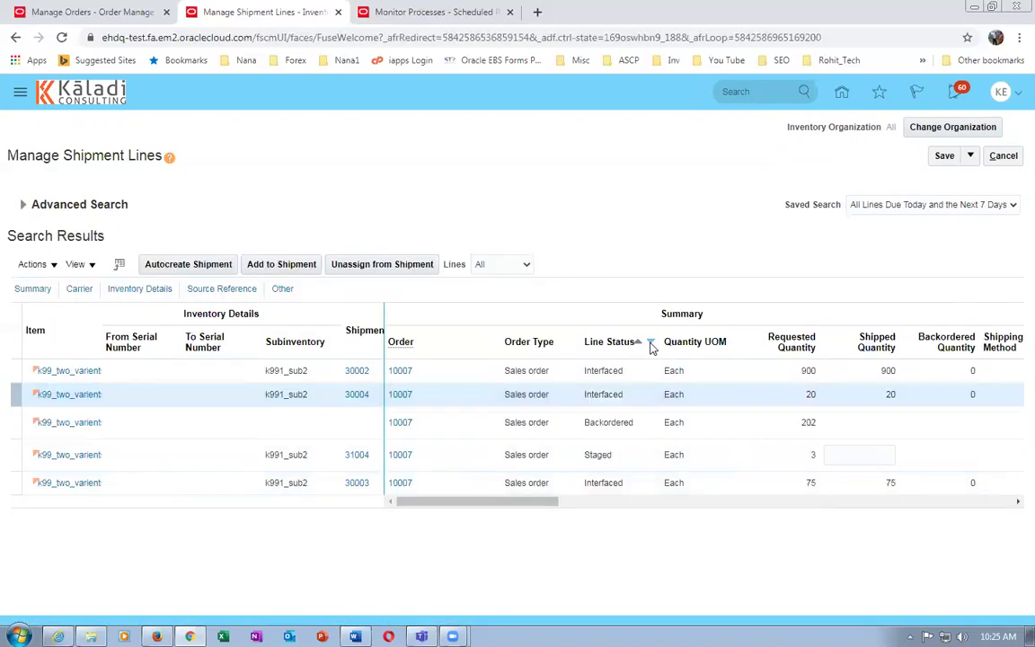
{"action": "left_click", "coordinate": [612, 420]}
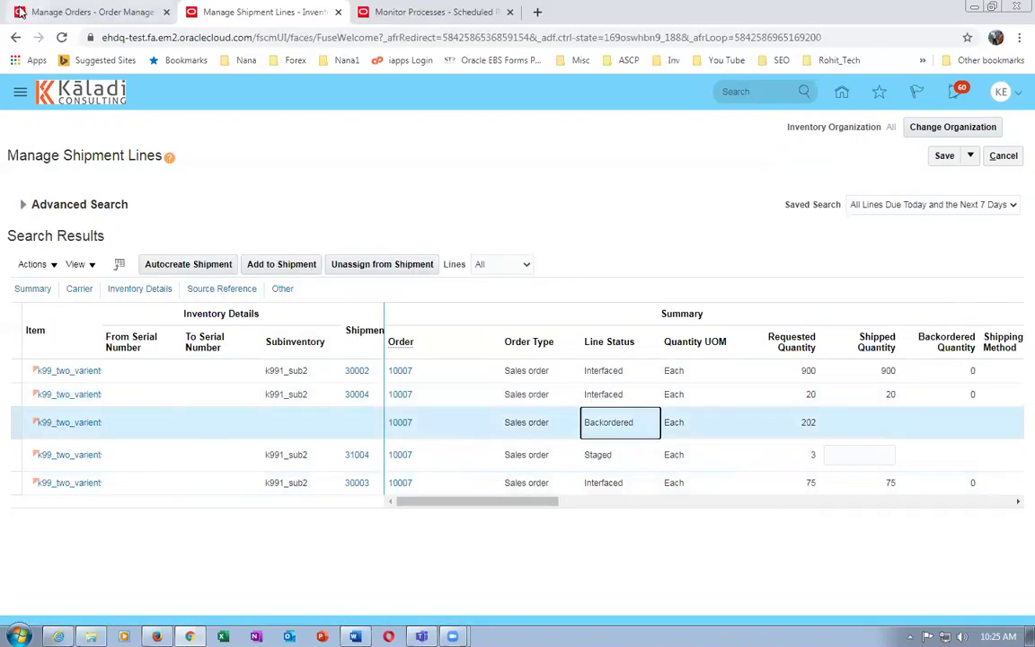
{"action": "left_click", "coordinate": [60, 12]}
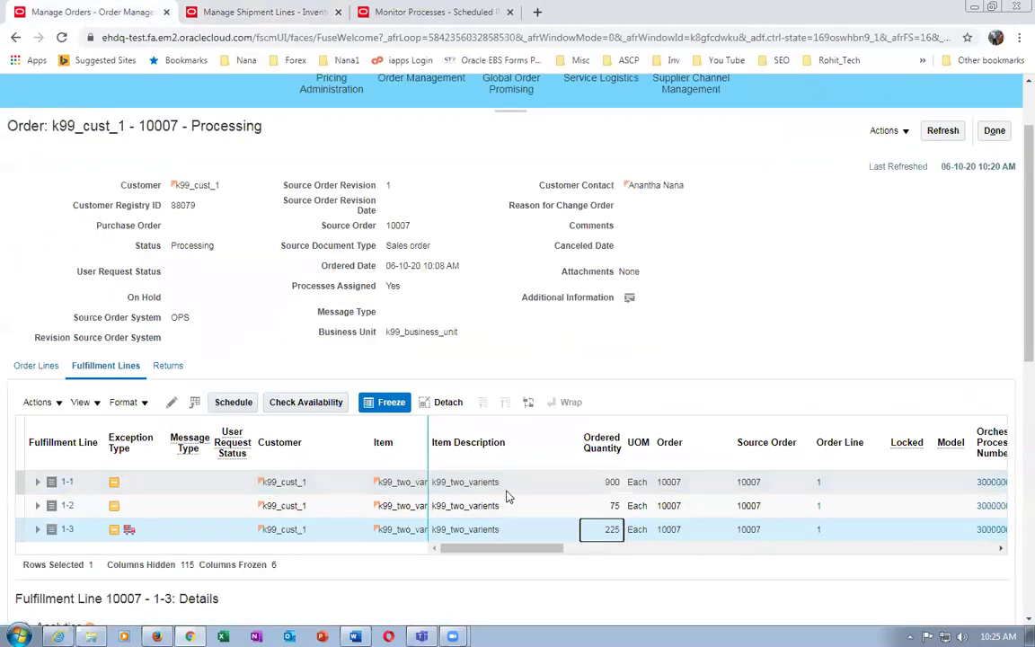
Refresh order 10007 to reload its order lines
{"action": "left_click", "coordinate": [943, 130]}
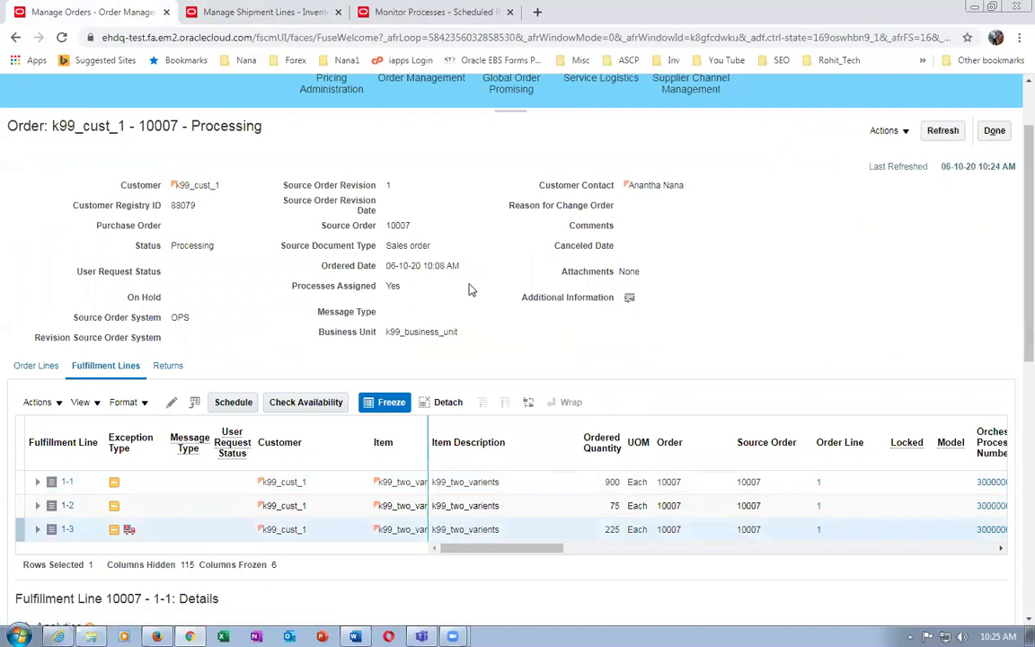
{"action": "left_click", "coordinate": [996, 130]}
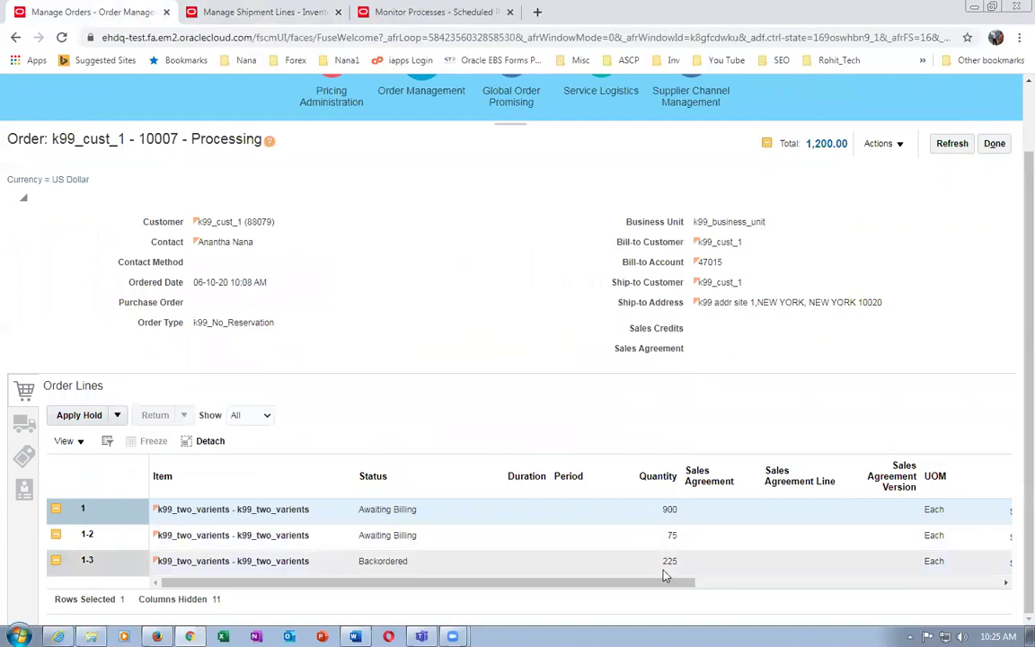
{"action": "left_click", "coordinate": [948, 144]}
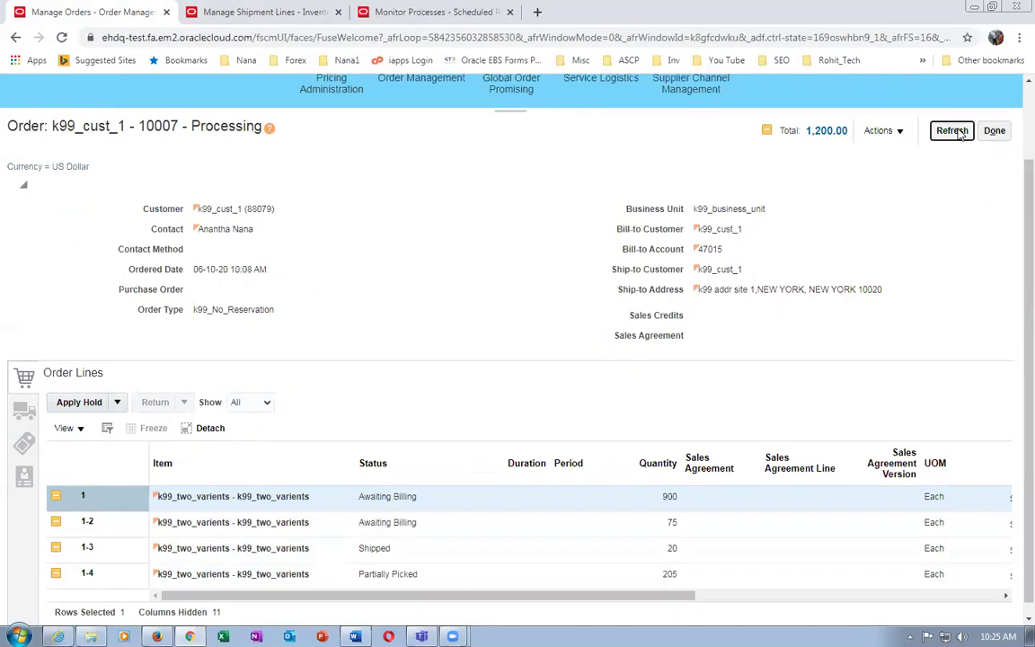
{"action": "left_click", "coordinate": [952, 132]}
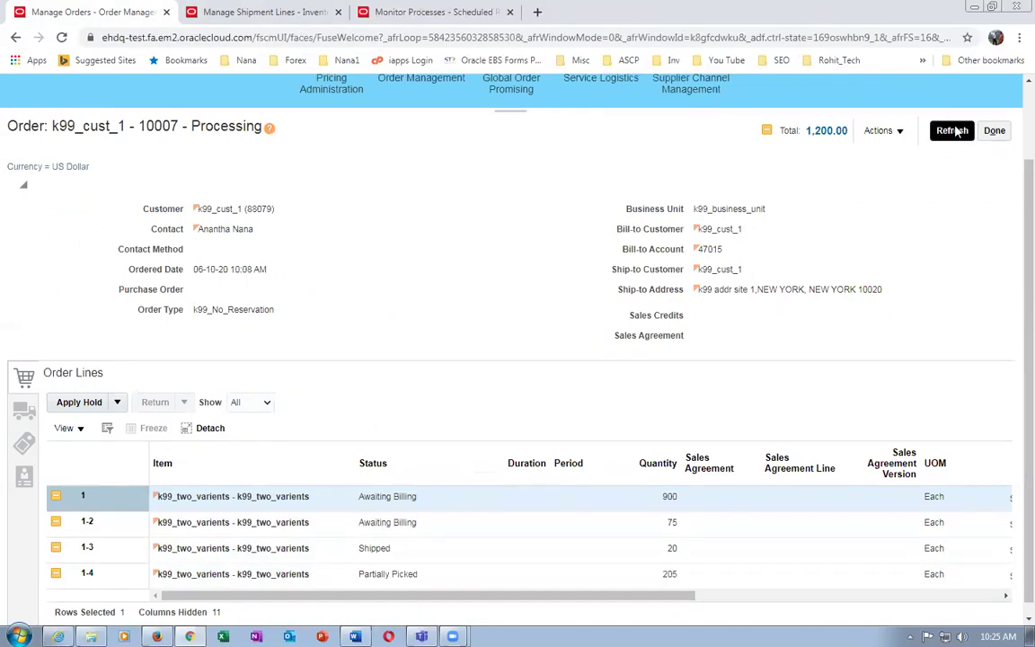
Review line 1-4 as Partially Picked with quantity 205 and line 1-3 as Shipped
{"action": "left_click", "coordinate": [629, 577]}
{"action": "left_click", "coordinate": [457, 580]}
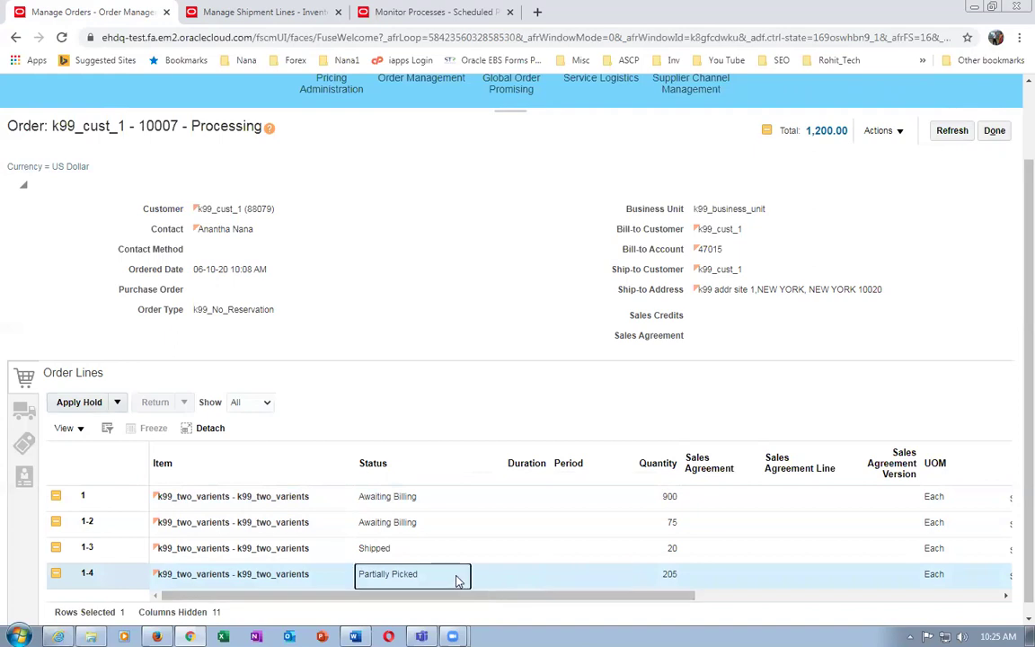
{"action": "left_click", "coordinate": [692, 579]}
{"action": "left_click", "coordinate": [666, 584]}
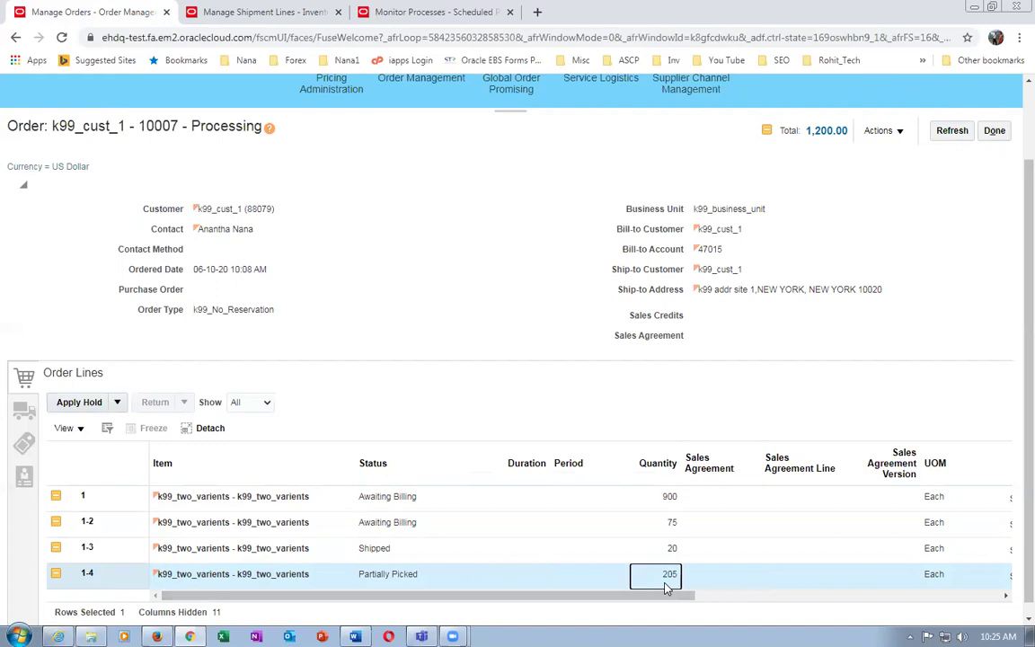
{"action": "left_click", "coordinate": [450, 582]}
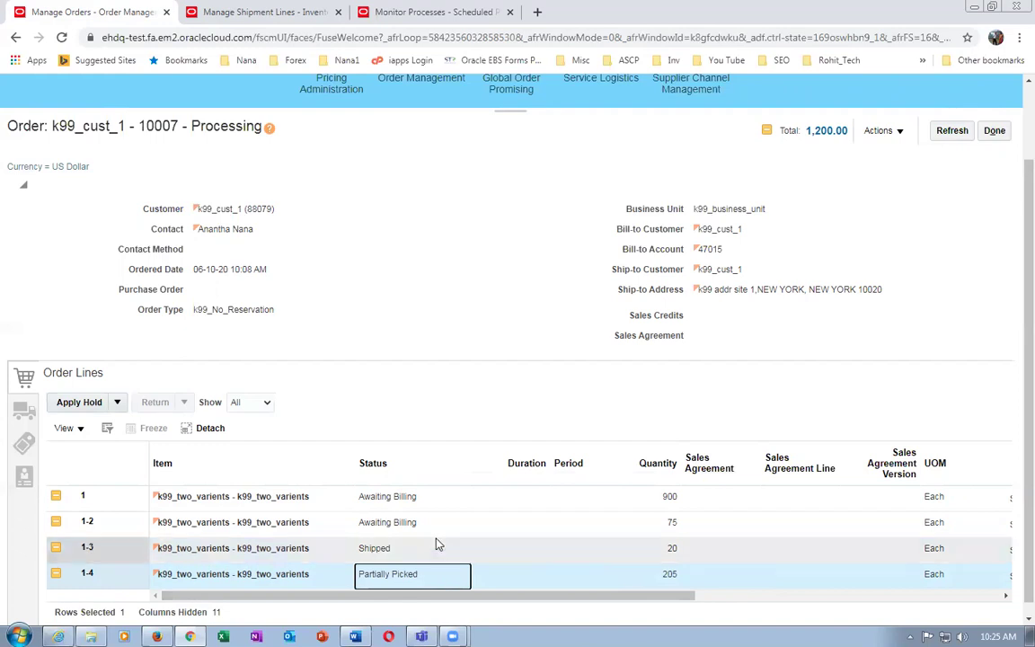
{"action": "left_click", "coordinate": [438, 547]}
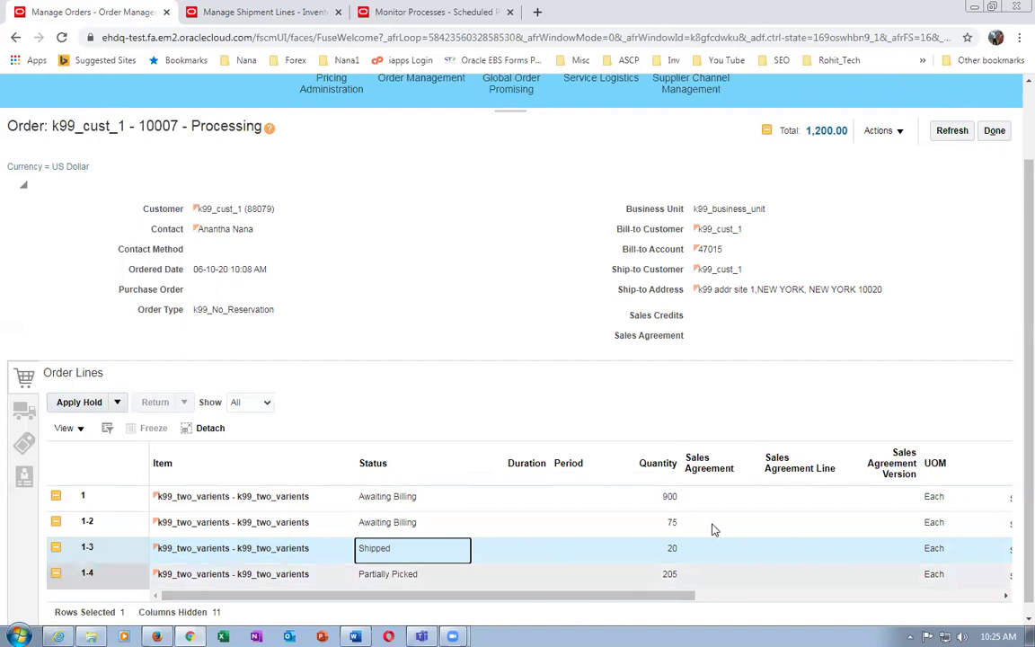
Clear the line selection and close the order to return to the overview
{"action": "left_click", "coordinate": [479, 280]}
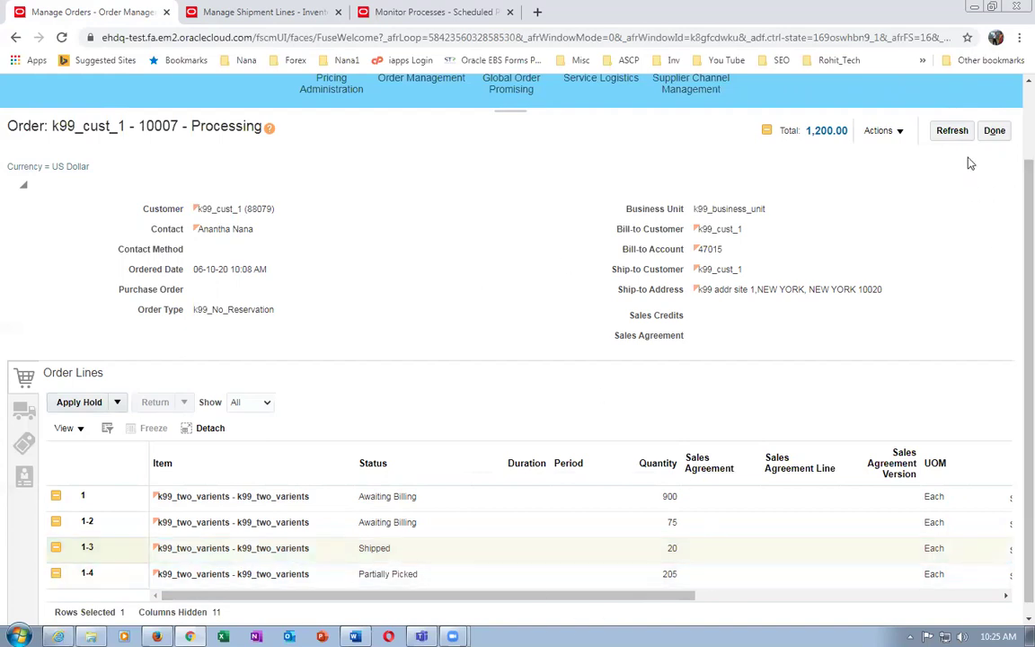
{"action": "left_click", "coordinate": [995, 131]}
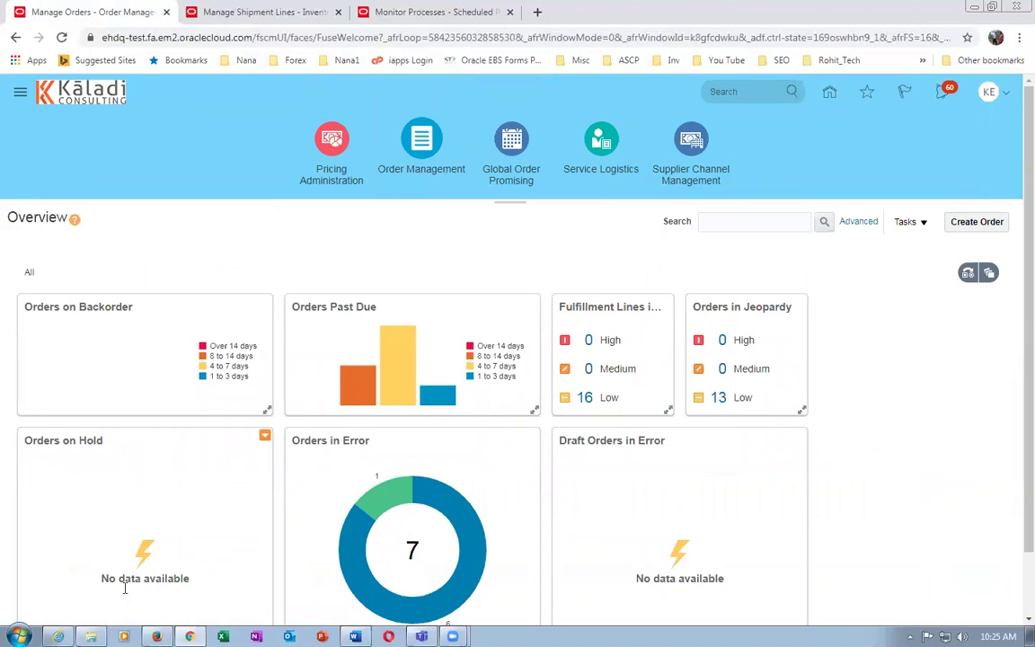
{"action": "left_click", "coordinate": [90, 636]}
Go to C:\Fusion_Additional_Docs_Records\Fusion_Additional_Docs_Records and open the 53_Items for OM Demo workbook
{"action": "left_click", "coordinate": [220, 418]}
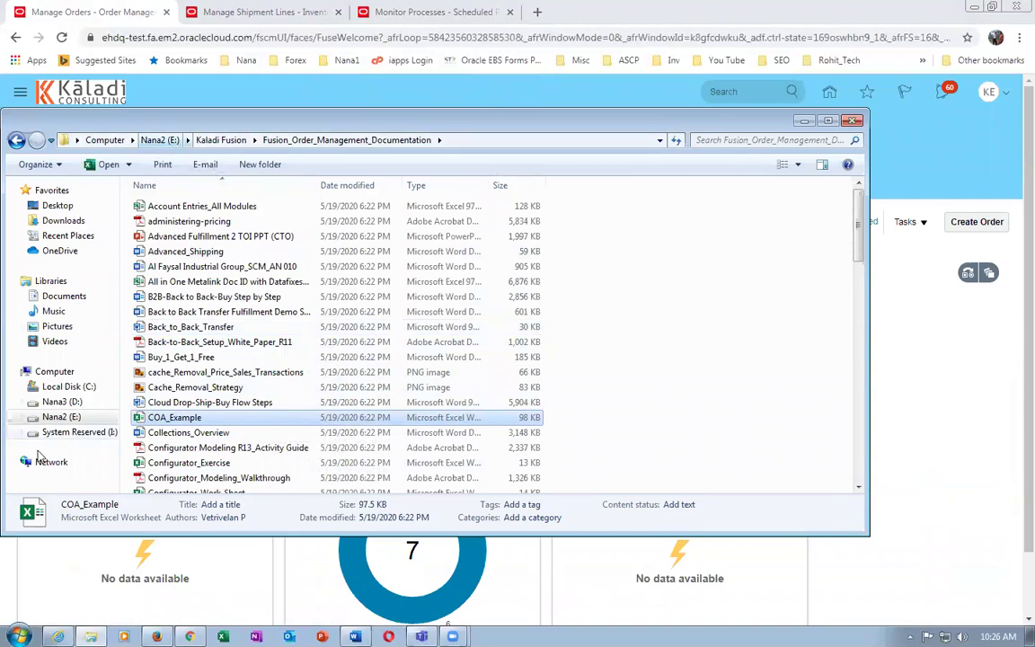
{"action": "left_click", "coordinate": [57, 386]}
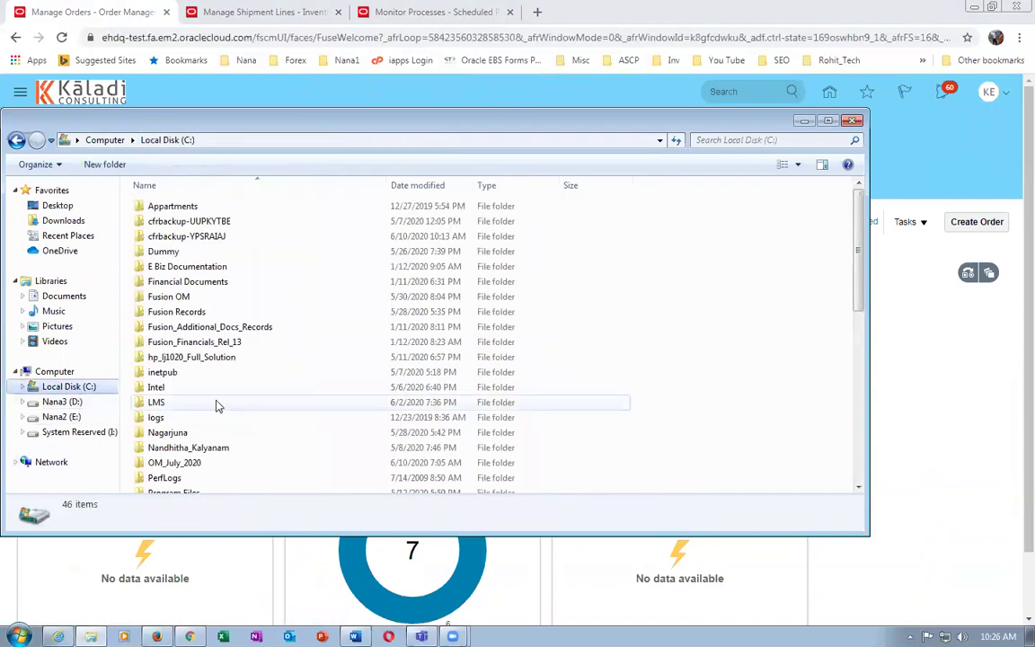
{"action": "double_click", "coordinate": [260, 327]}
{"action": "double_click", "coordinate": [258, 225]}
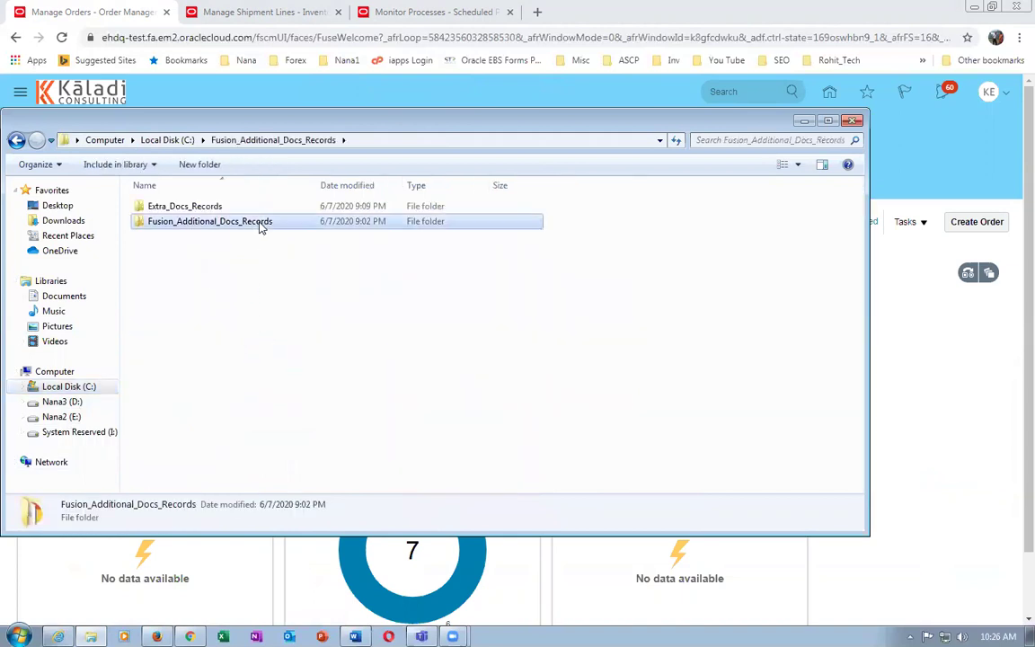
{"action": "left_click", "coordinate": [295, 387]}
{"action": "scroll", "coordinate": [295, 387], "scroll_direction": "down", "scroll_amount": 1}
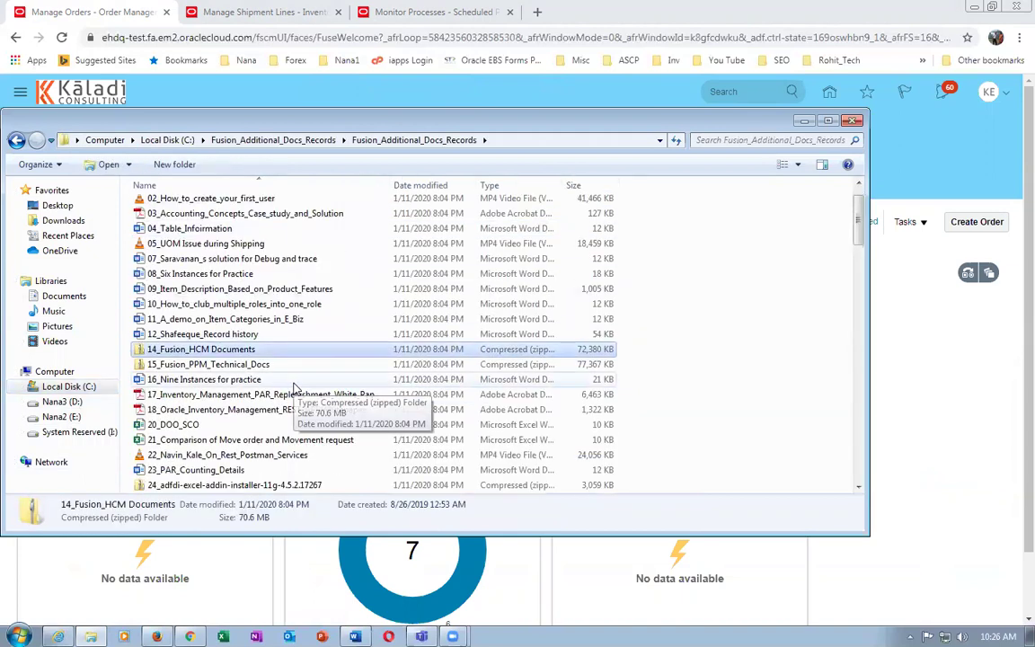
{"action": "scroll", "coordinate": [295, 387], "scroll_direction": "down", "scroll_amount": 14}
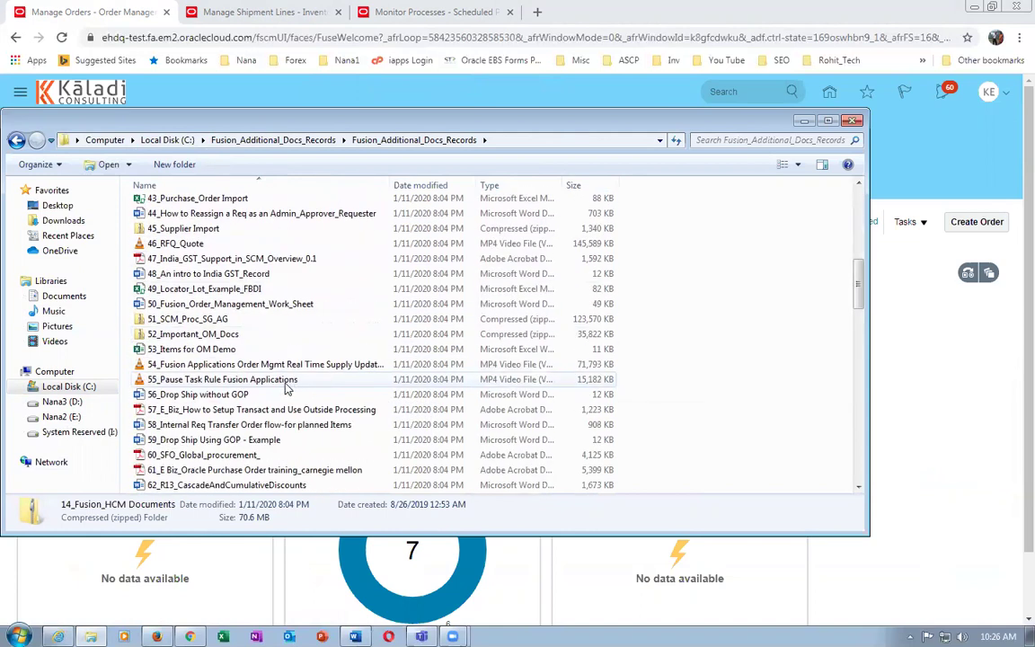
{"action": "left_click", "coordinate": [257, 352]}
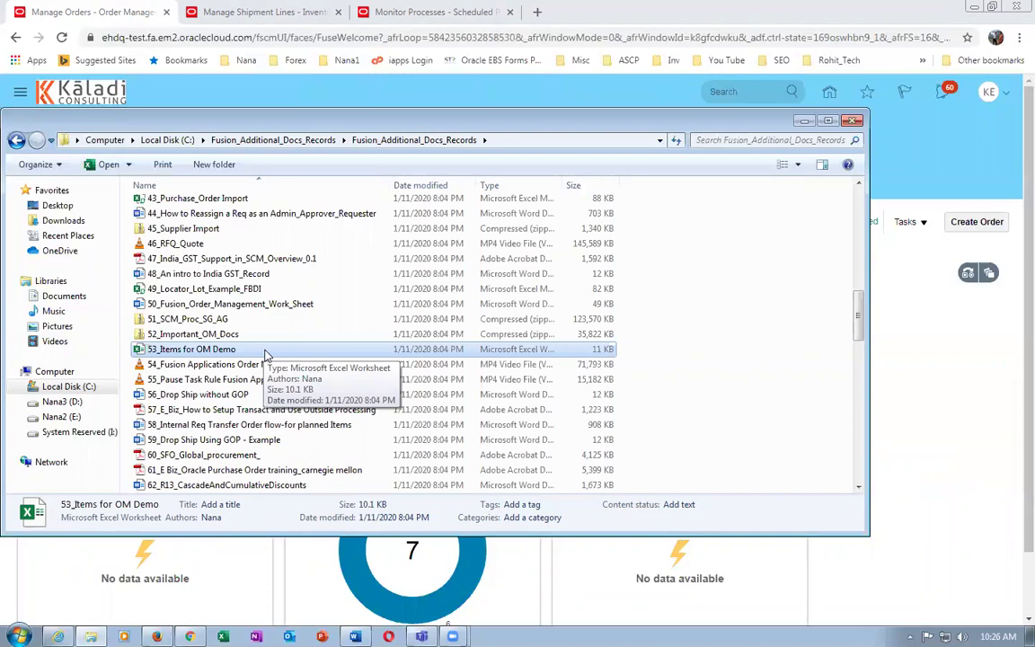
{"action": "double_click", "coordinate": [264, 352]}
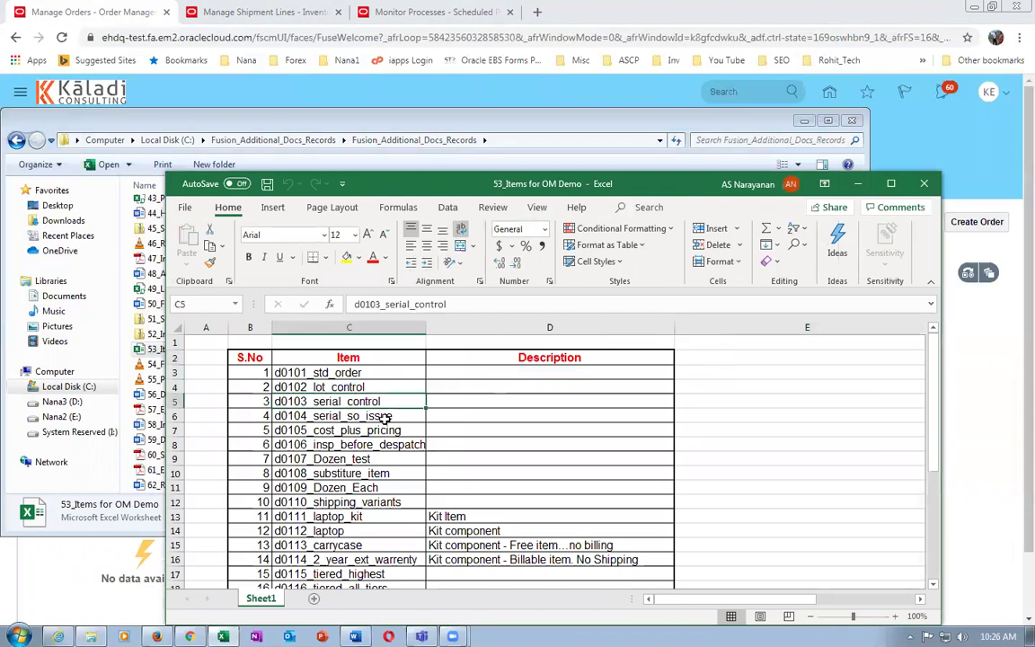
Review kit item d0111_laptop_kit and its d0112_laptop, d0113_carrycase and warranty components
{"action": "scroll", "coordinate": [381, 415], "scroll_direction": "down", "scroll_amount": 2}
{"action": "left_click", "coordinate": [302, 429]}
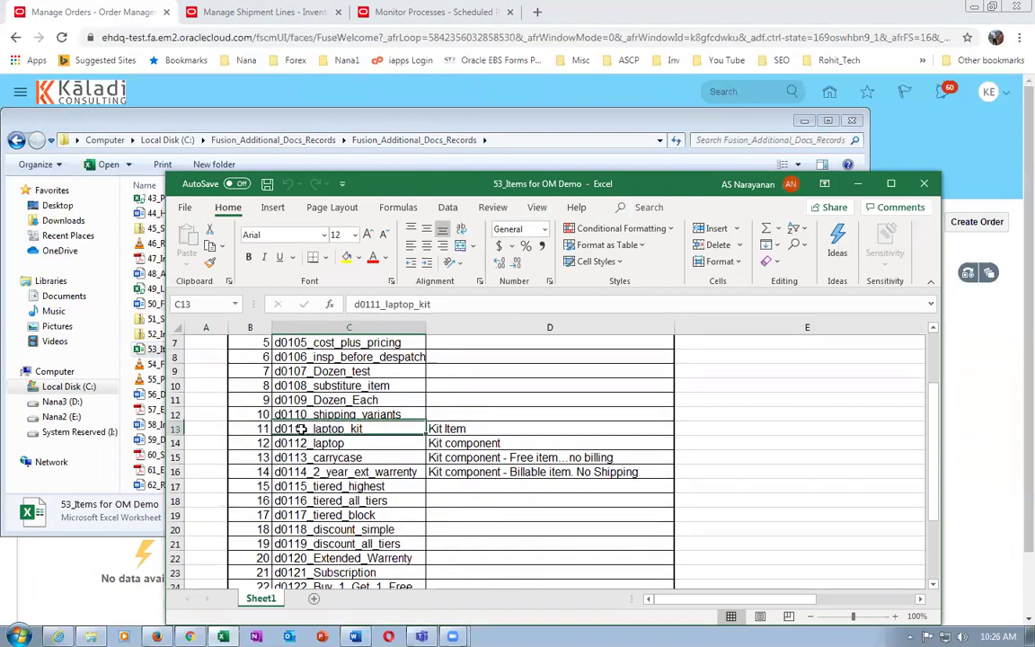
{"action": "left_click", "coordinate": [495, 429]}
{"action": "left_click", "coordinate": [357, 444]}
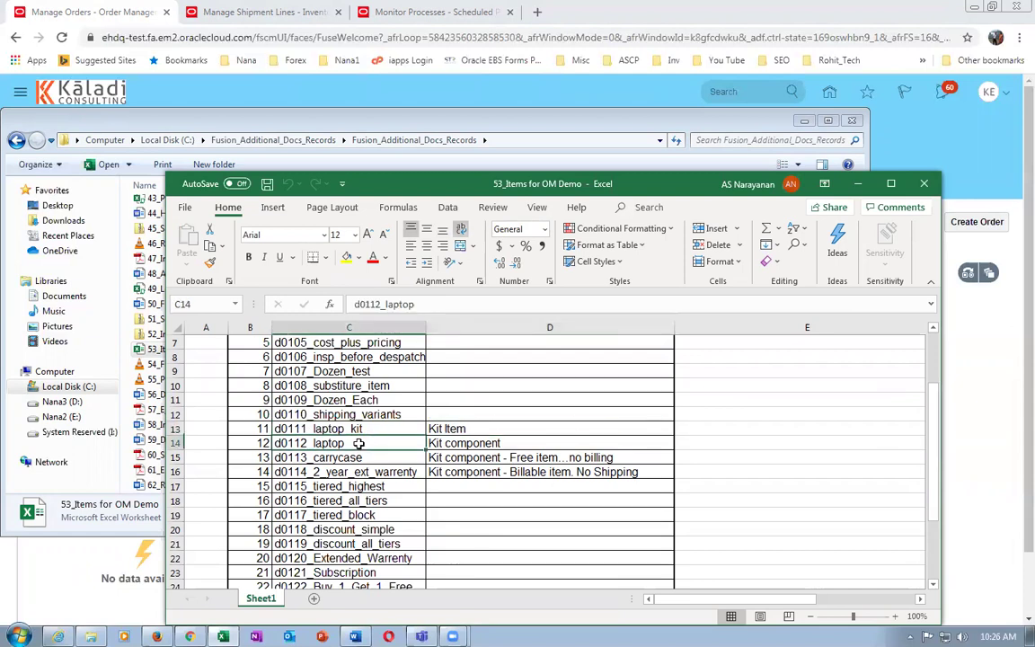
{"action": "left_click", "coordinate": [355, 458]}
{"action": "left_click", "coordinate": [389, 472]}
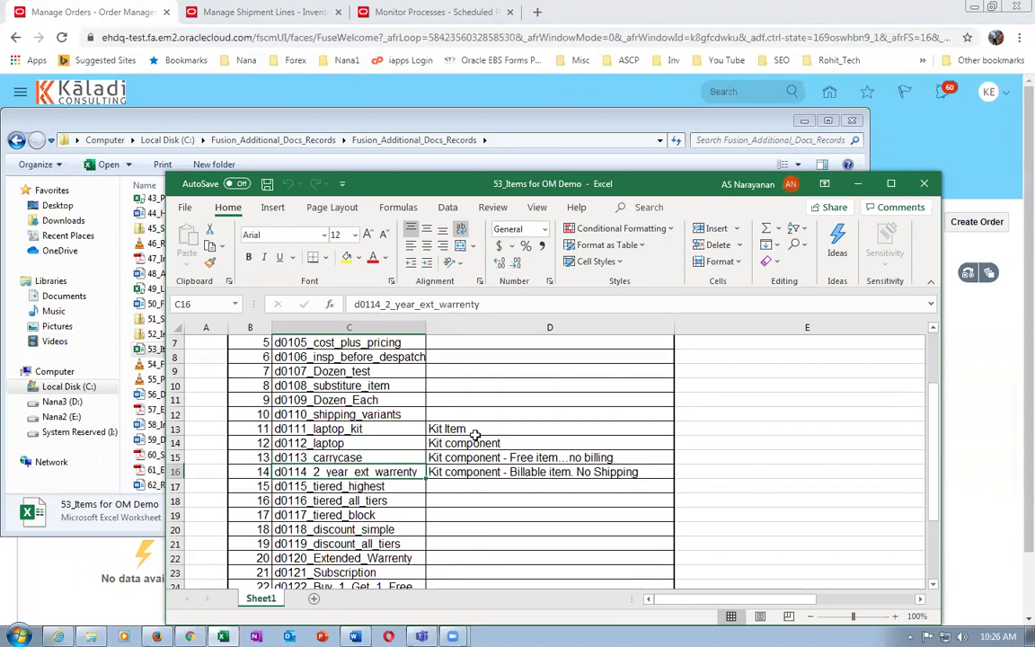
Review the component descriptions in D14:D16, then return to Order Management in the browser
{"action": "left_click", "coordinate": [436, 444]}
{"action": "left_click", "coordinate": [488, 458]}
{"action": "left_click", "coordinate": [454, 472]}
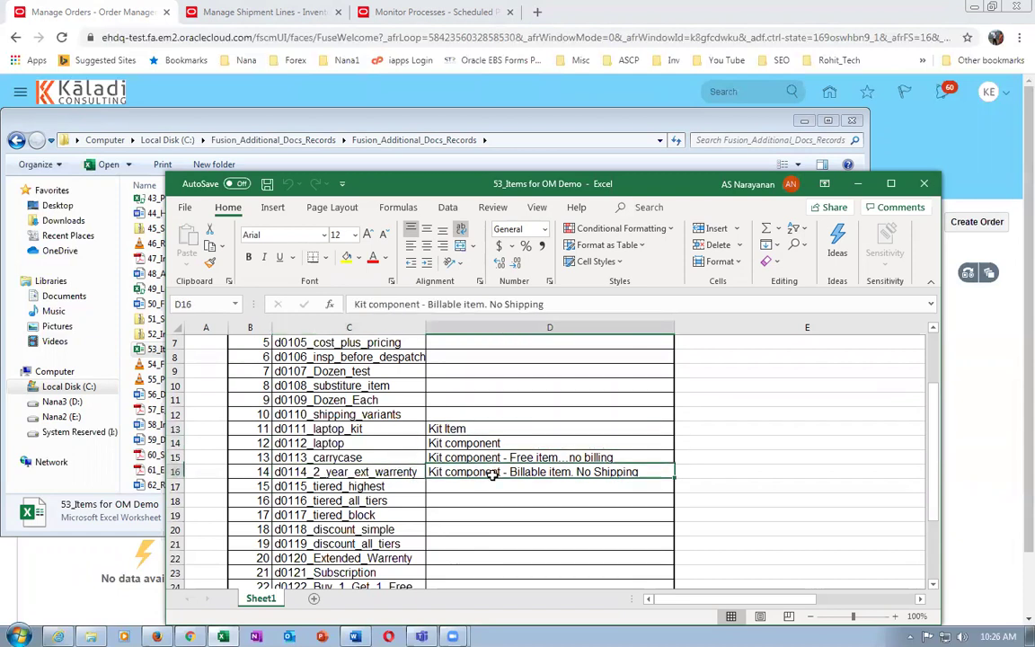
{"action": "left_click", "coordinate": [447, 431]}
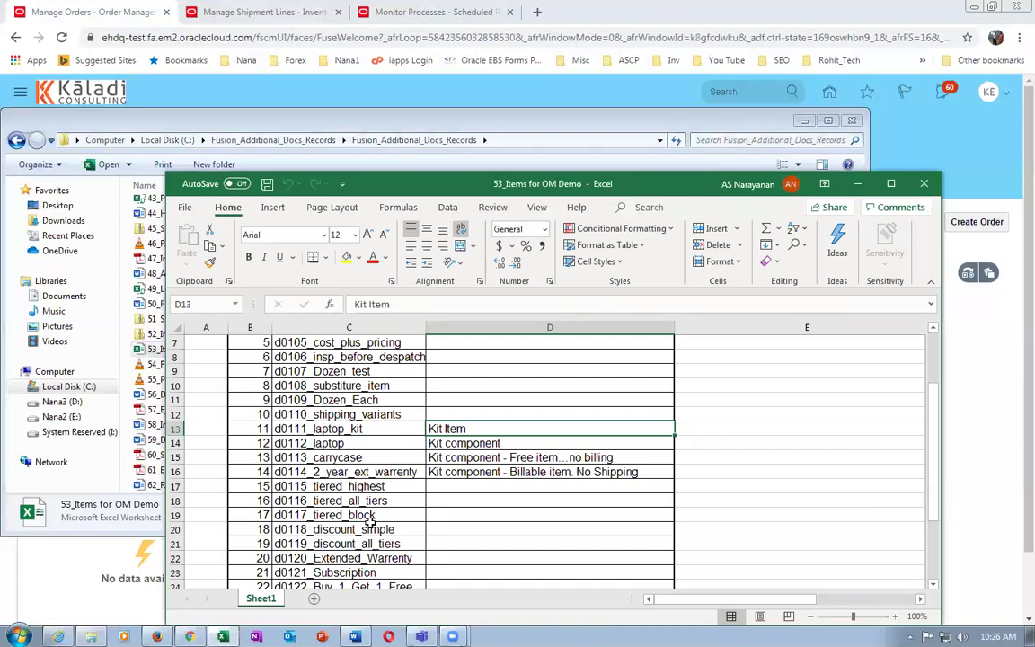
{"action": "left_click", "coordinate": [376, 444]}
{"action": "left_click", "coordinate": [343, 457]}
{"action": "left_click", "coordinate": [347, 472]}
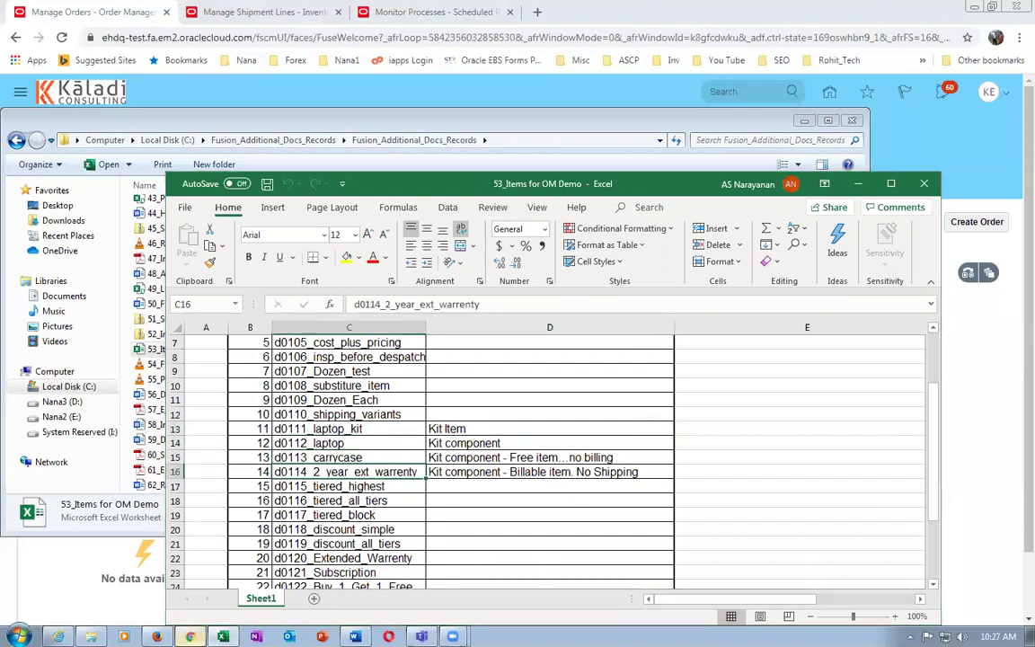
{"action": "left_click", "coordinate": [190, 636]}
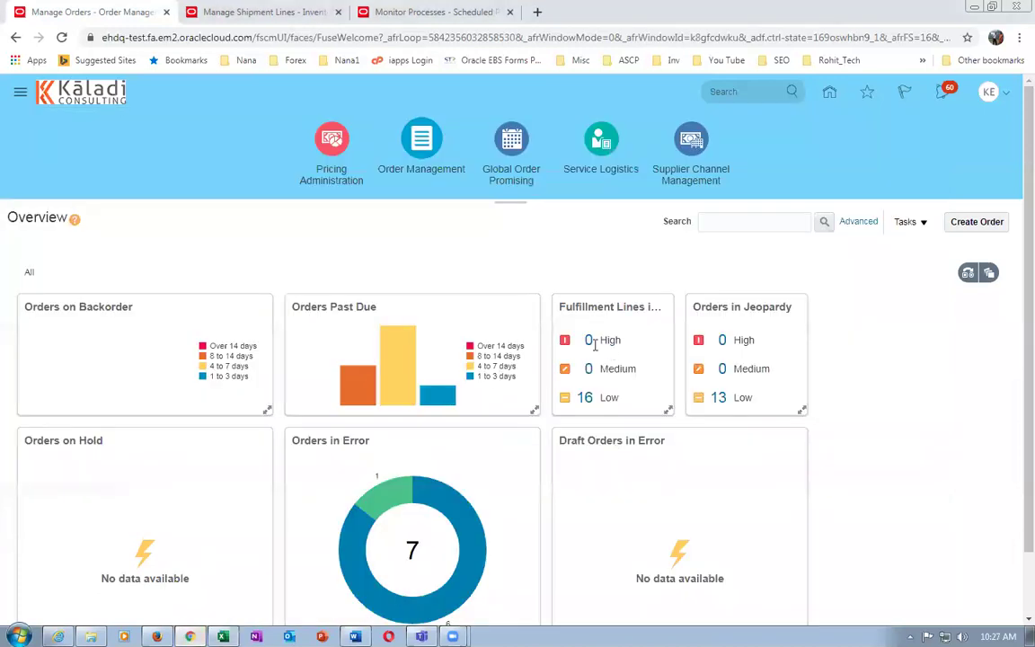
Go to the home springboard and expand the Product Management group
{"action": "left_click", "coordinate": [829, 99]}
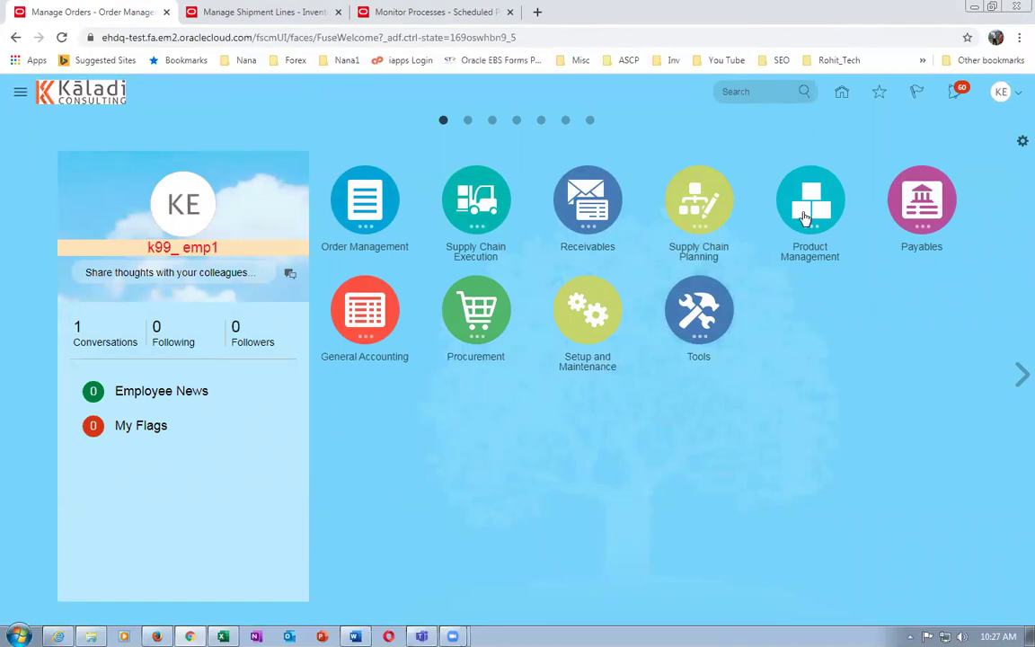
{"action": "left_click", "coordinate": [807, 212]}
Open the Product Information Management work area and its item management tasks list
{"action": "left_click", "coordinate": [764, 297]}
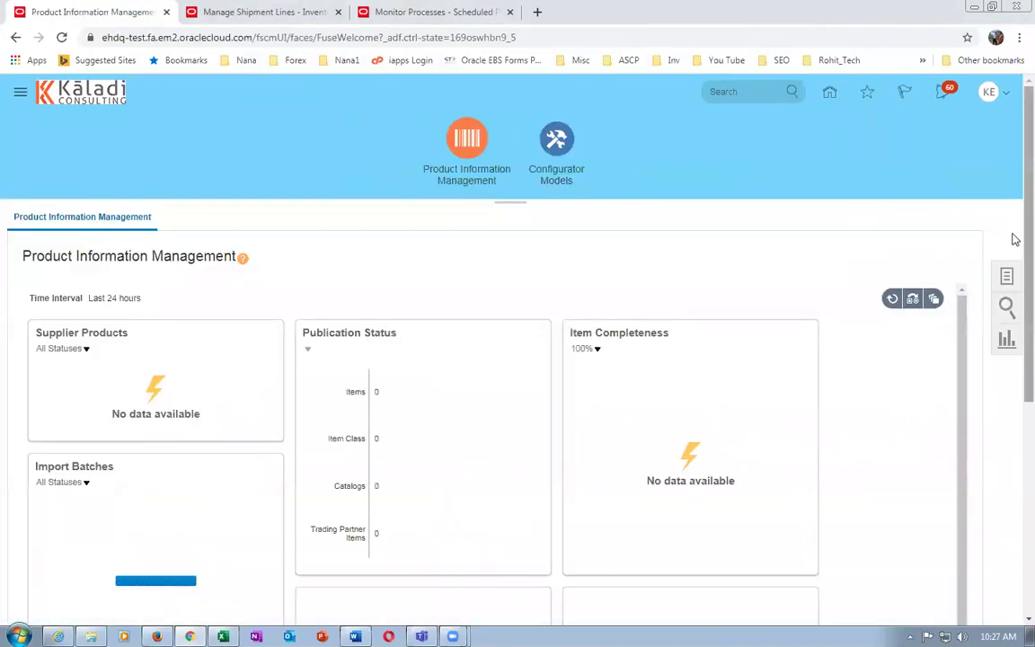
{"action": "left_click", "coordinate": [1008, 277]}
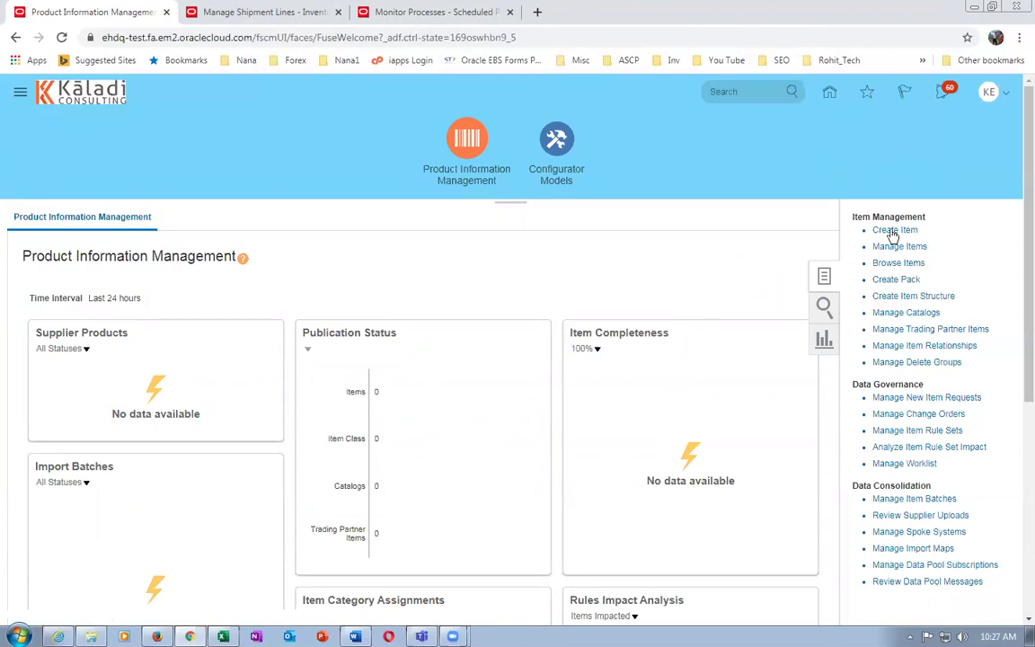
{"action": "left_click", "coordinate": [898, 263]}
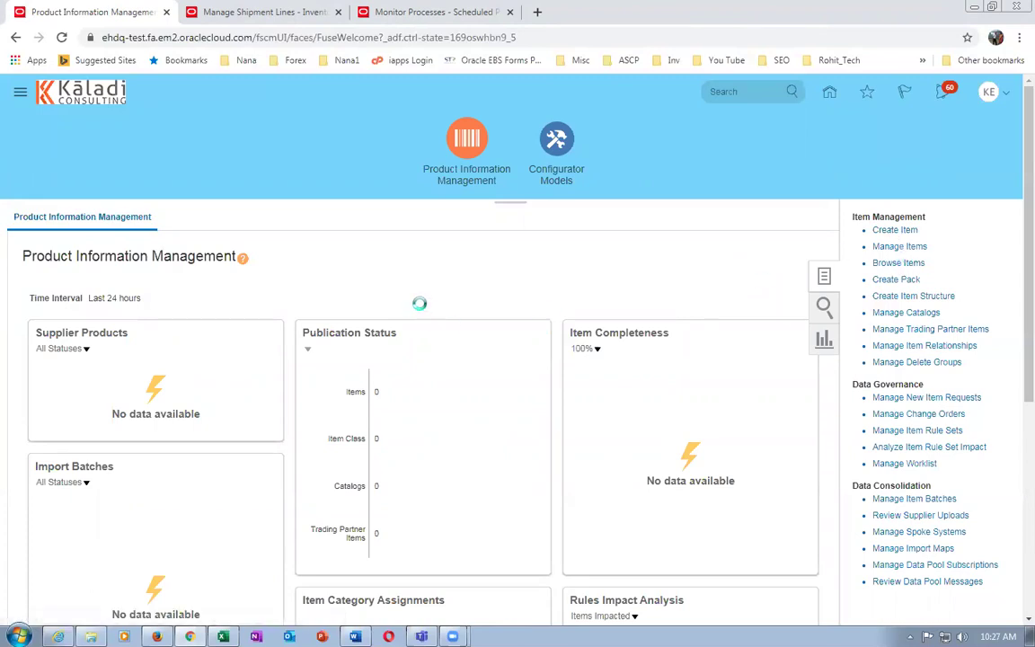
Search Browse Items for item number d0110
{"action": "key", "text": "alt+Tab"}
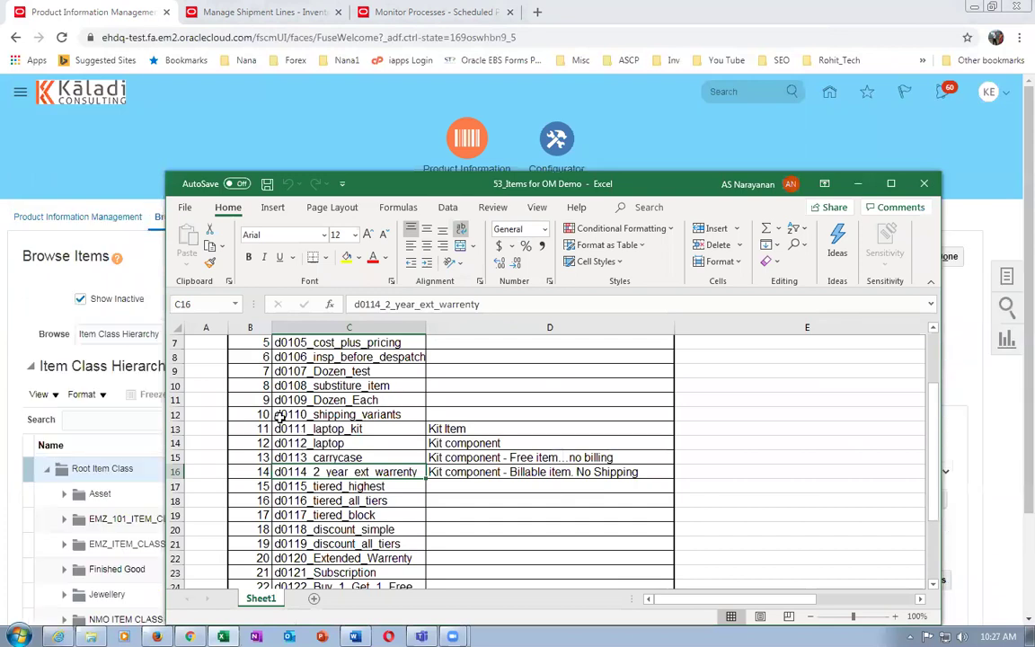
{"action": "key", "text": "alt+Tab"}
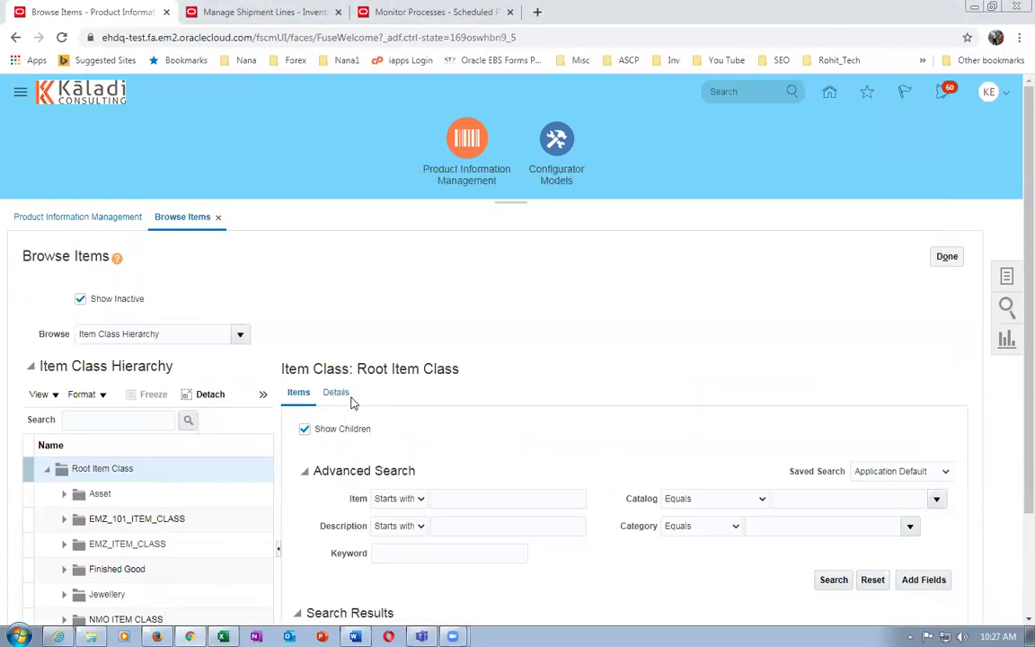
{"action": "left_click", "coordinate": [455, 498]}
{"action": "type", "text": "d0110"}
{"action": "key", "text": "Tab"}
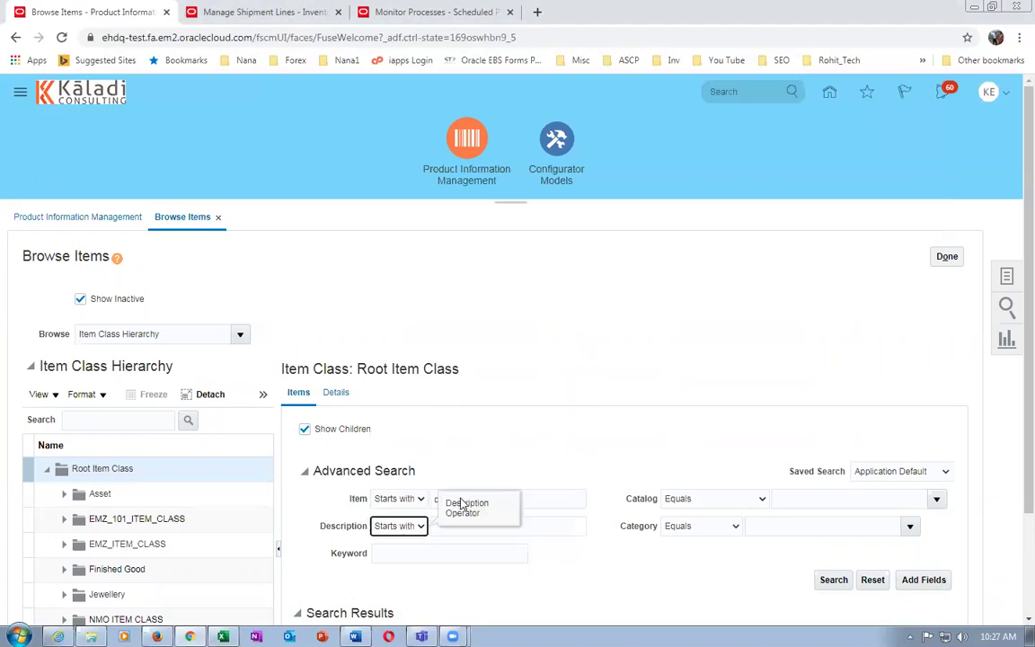
{"action": "left_click", "coordinate": [831, 580]}
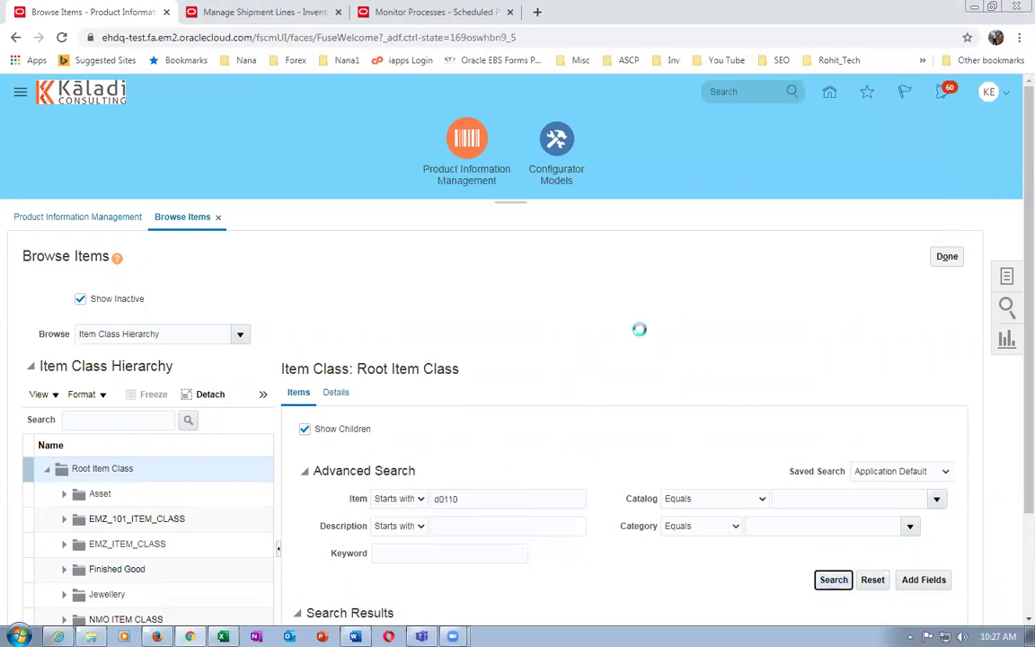
{"action": "scroll", "coordinate": [633, 341], "scroll_direction": "down", "scroll_amount": 2}
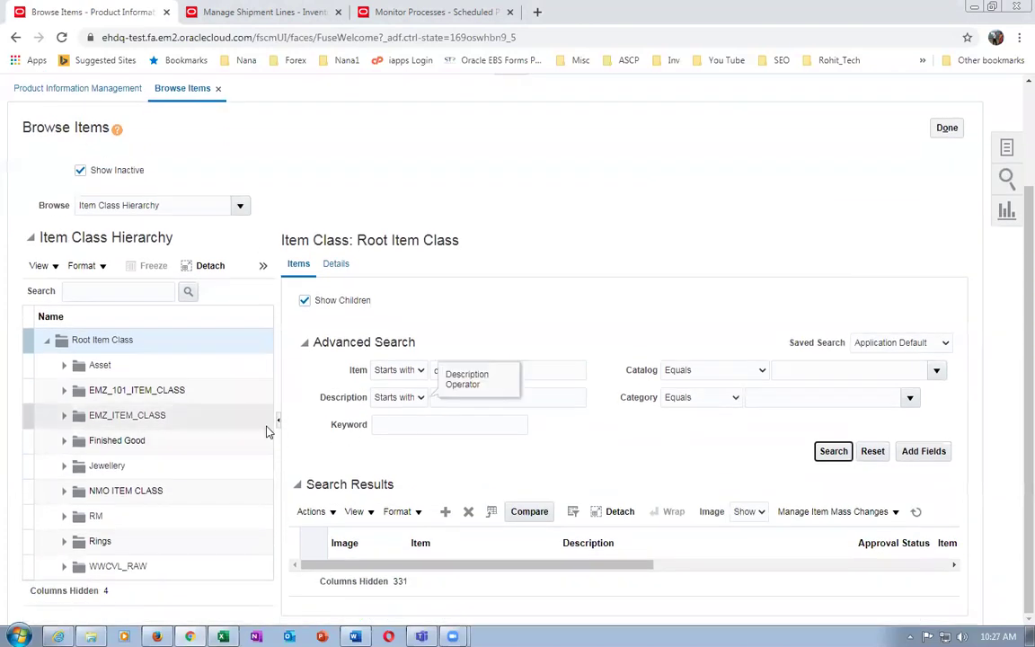
Collapse the hierarchy pane and search for items starting with k9910
{"action": "left_click", "coordinate": [278, 419]}
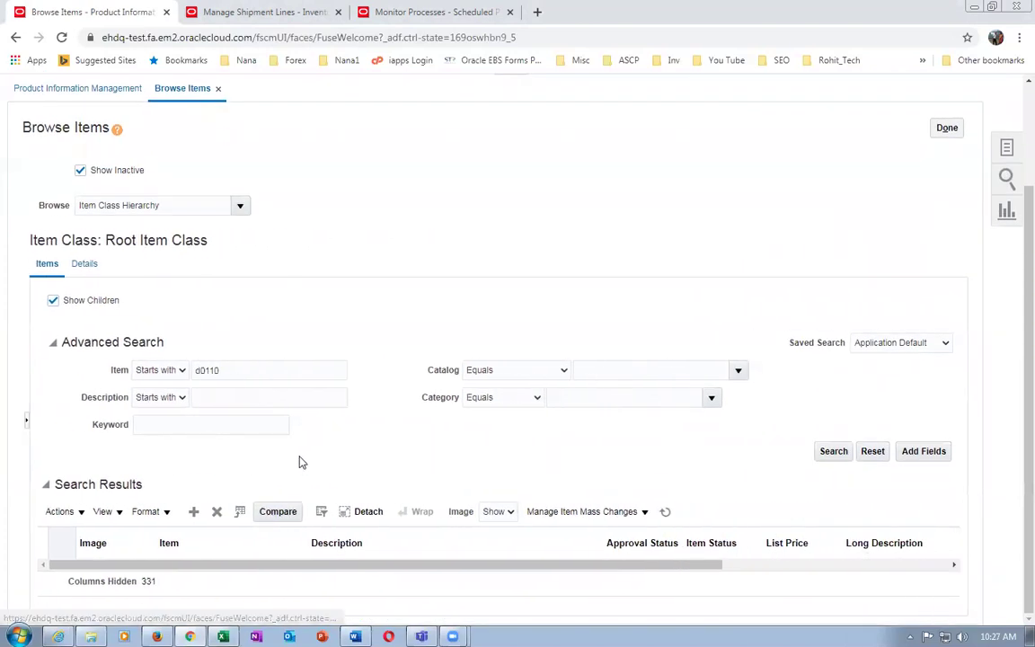
{"action": "double_click", "coordinate": [243, 368]}
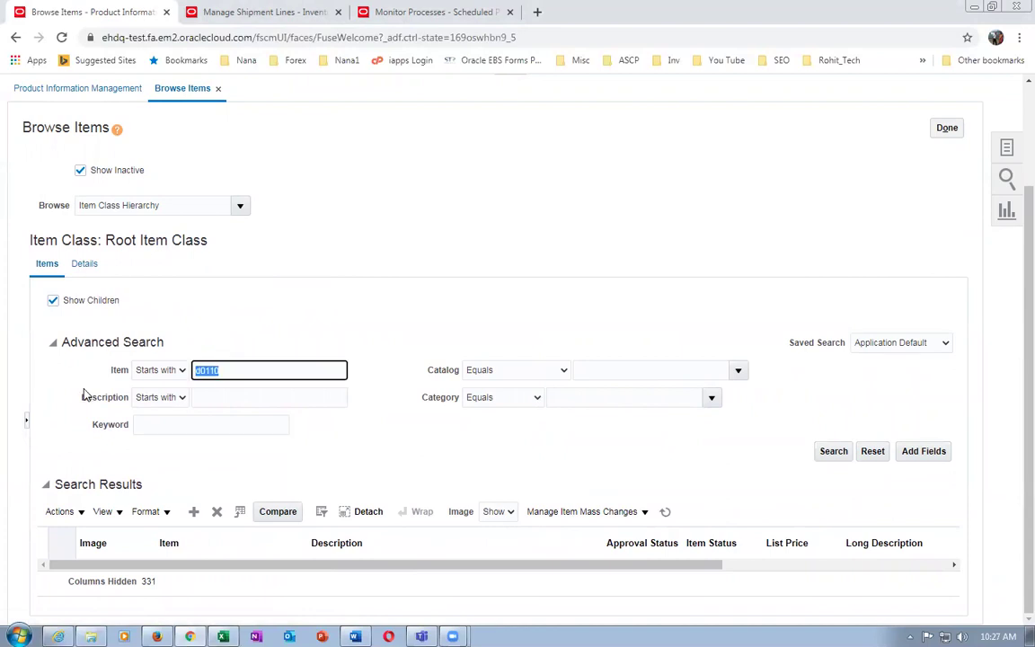
{"action": "type", "text": "k9910"}
{"action": "left_click", "coordinate": [83, 396]}
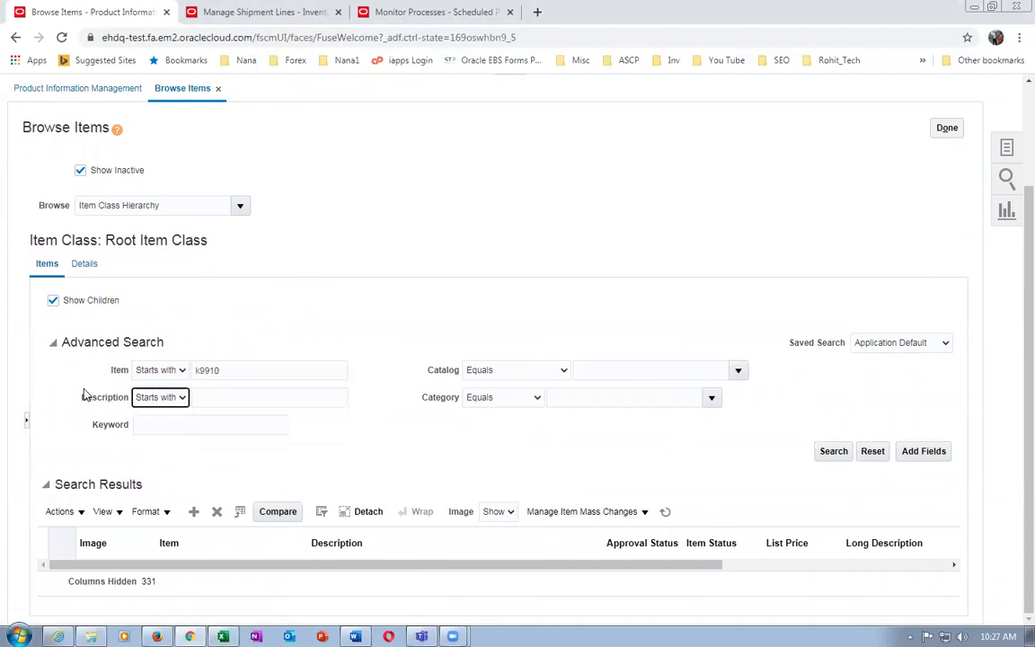
{"action": "left_click", "coordinate": [830, 453]}
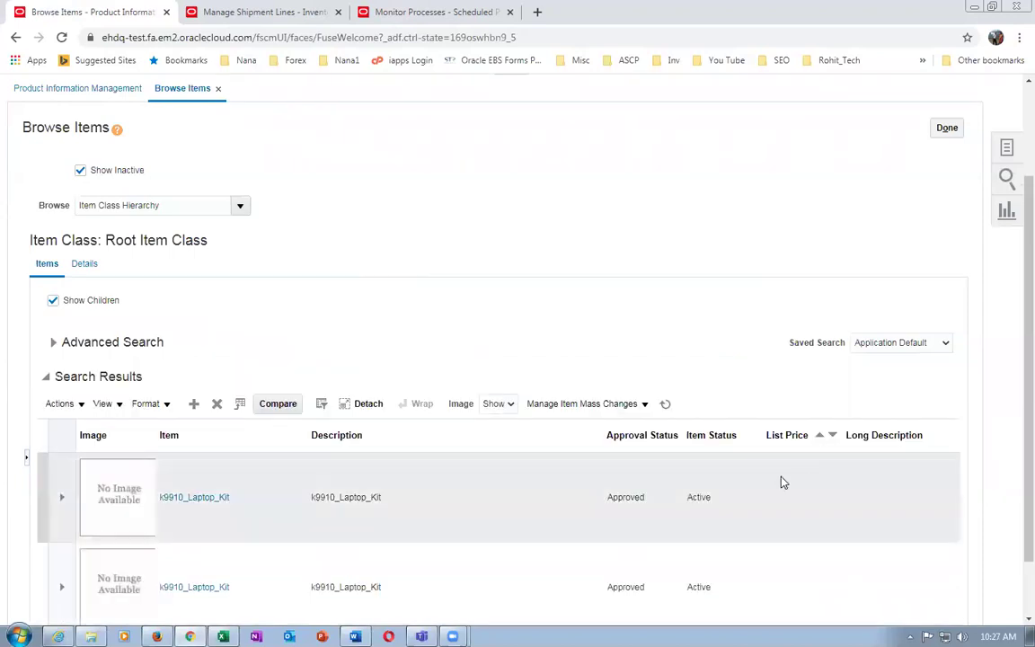
{"action": "scroll", "coordinate": [781, 480], "scroll_direction": "down", "scroll_amount": 1}
{"action": "left_click_drag", "start_coordinate": [307, 570], "coordinate": [166, 578]}
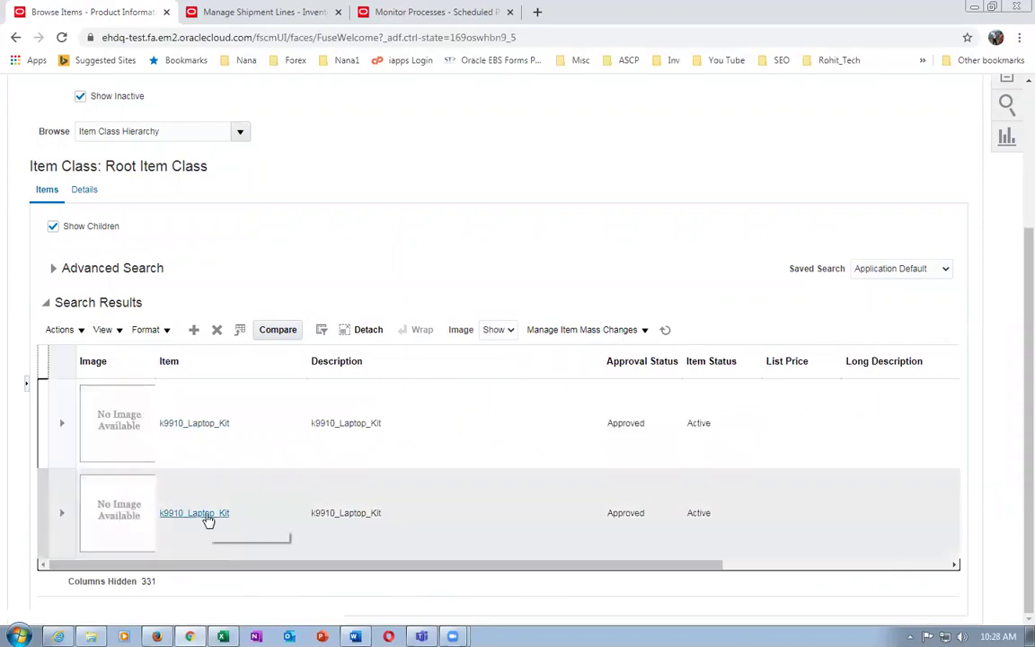
Open the K99_MASTER k9910_Laptop_Kit item and view its Primary structure's three components
{"action": "left_click", "coordinate": [207, 518]}
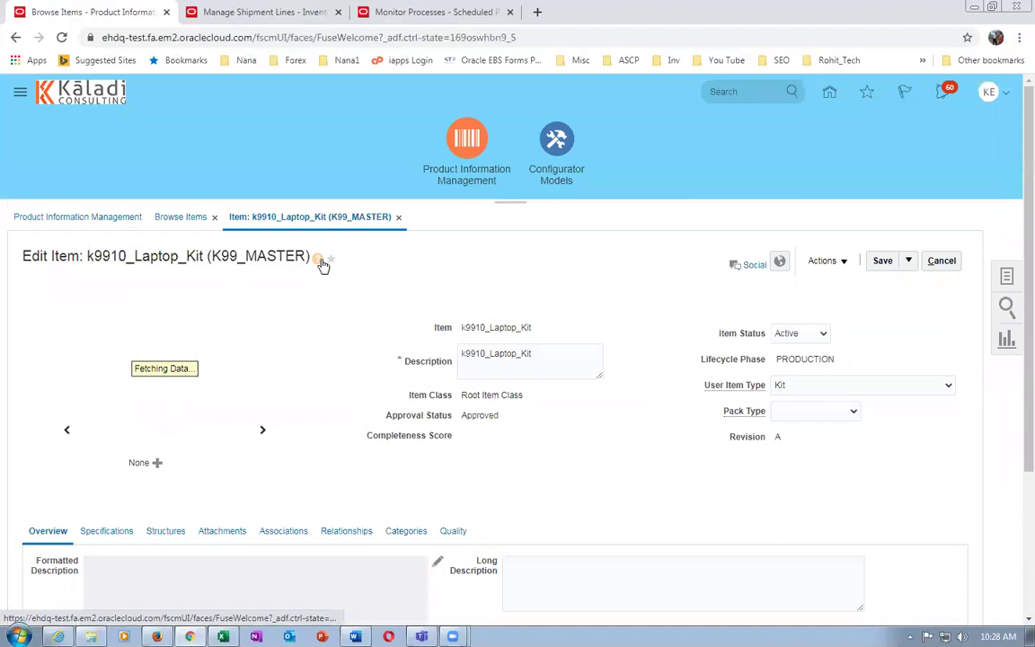
{"action": "scroll", "coordinate": [612, 389], "scroll_direction": "down", "scroll_amount": 2}
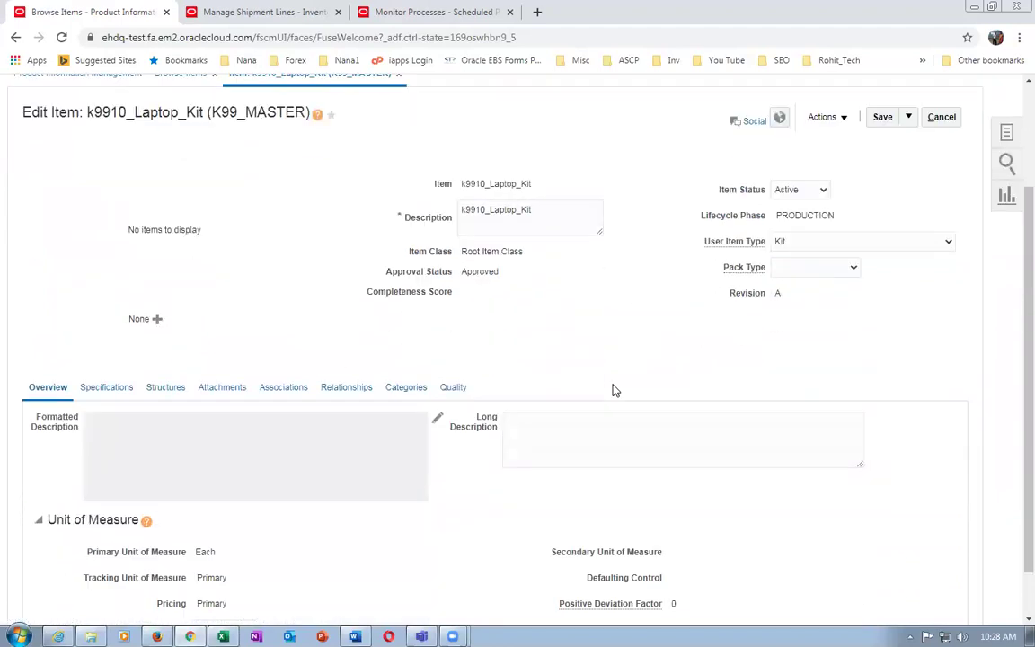
{"action": "left_click", "coordinate": [164, 392]}
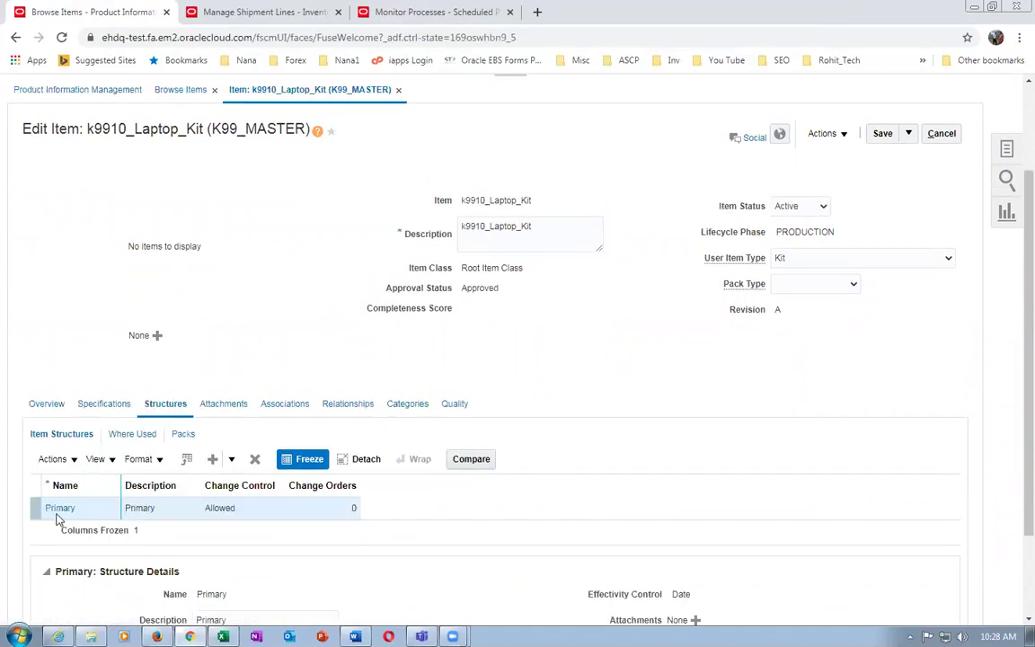
{"action": "left_click", "coordinate": [58, 509]}
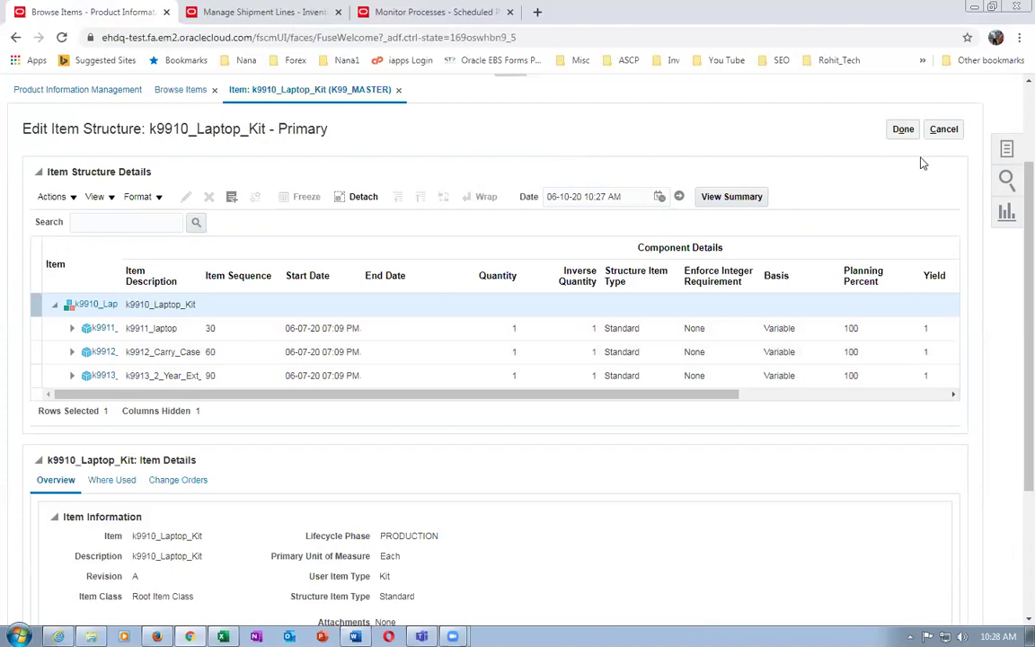
{"action": "left_click", "coordinate": [947, 130]}
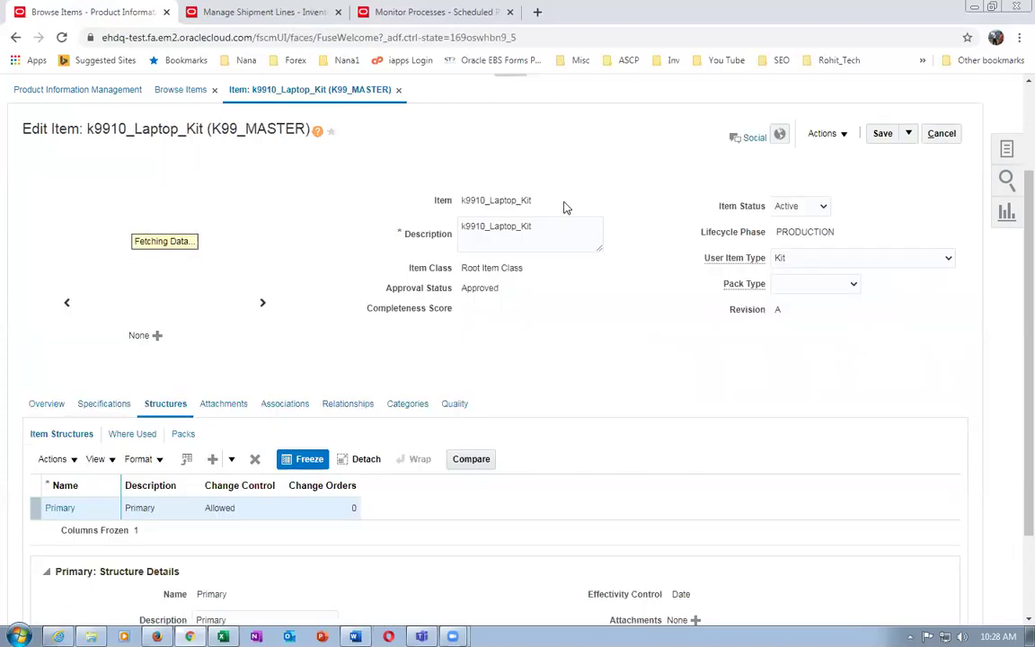
Search for items starting with k9911 and open the second k9911_laptop item
{"action": "left_click", "coordinate": [951, 133]}
{"action": "left_click", "coordinate": [253, 370]}
{"action": "key", "text": "Tab"}
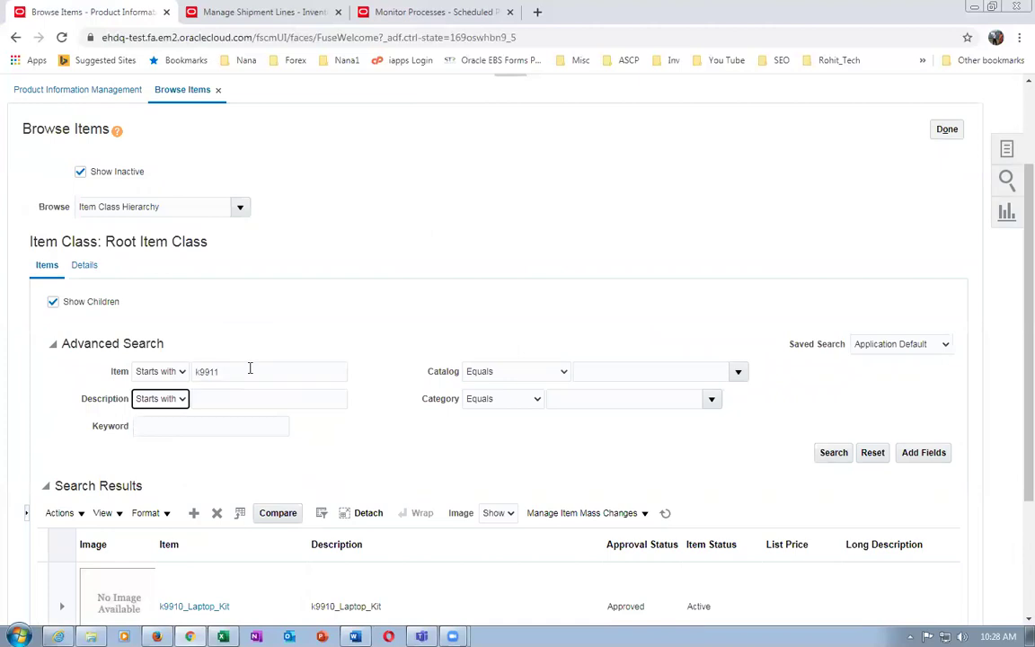
{"action": "left_click", "coordinate": [833, 452]}
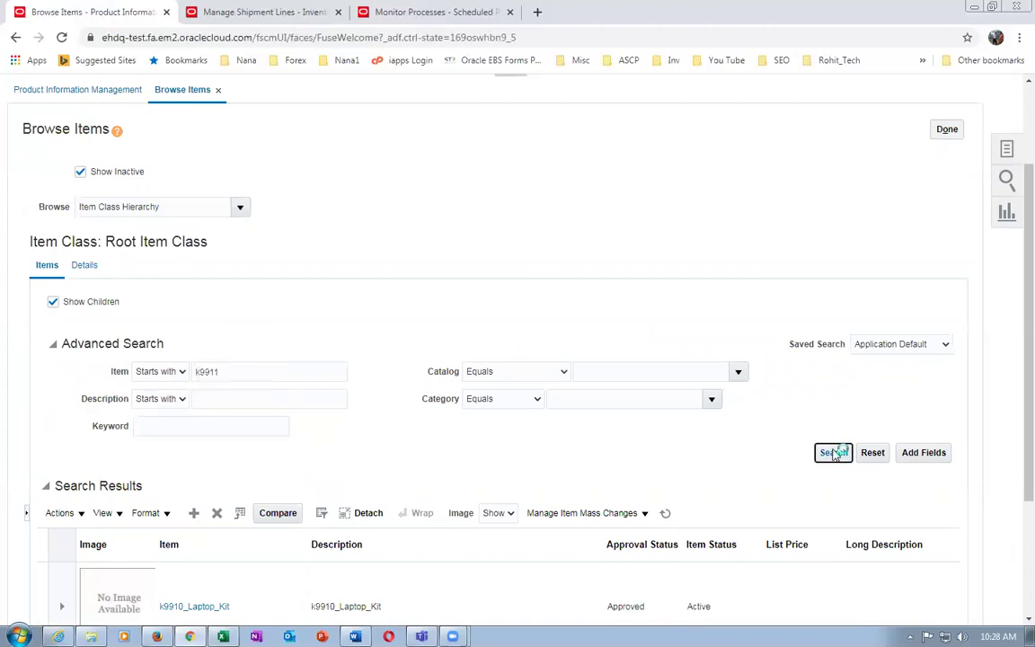
{"action": "scroll", "coordinate": [369, 509], "scroll_direction": "down", "scroll_amount": 2}
{"action": "left_click_drag", "start_coordinate": [311, 568], "coordinate": [191, 589]}
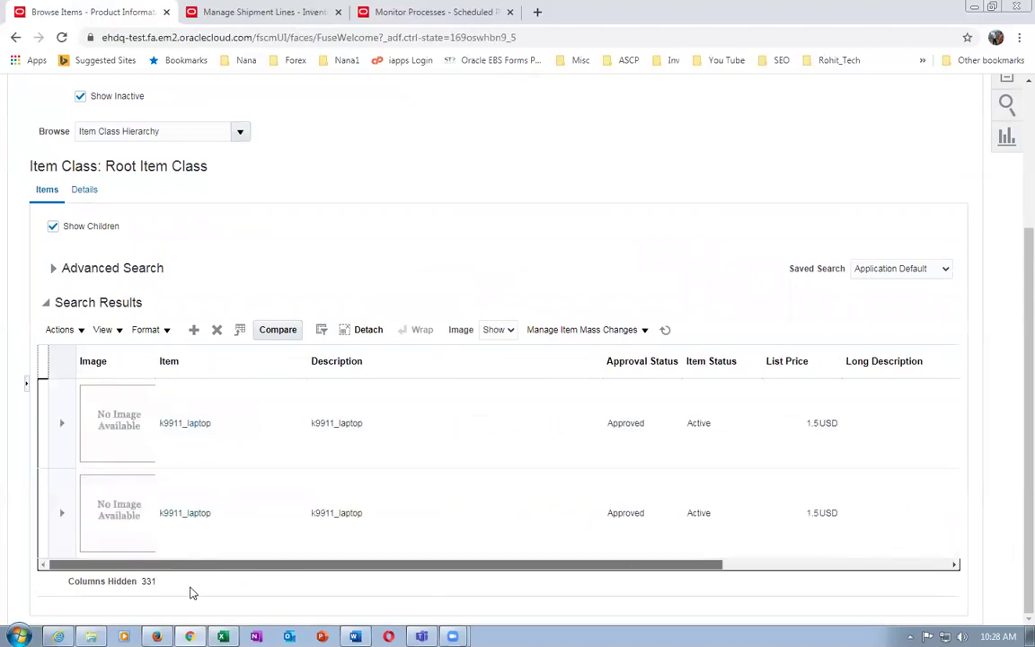
{"action": "left_click", "coordinate": [171, 511]}
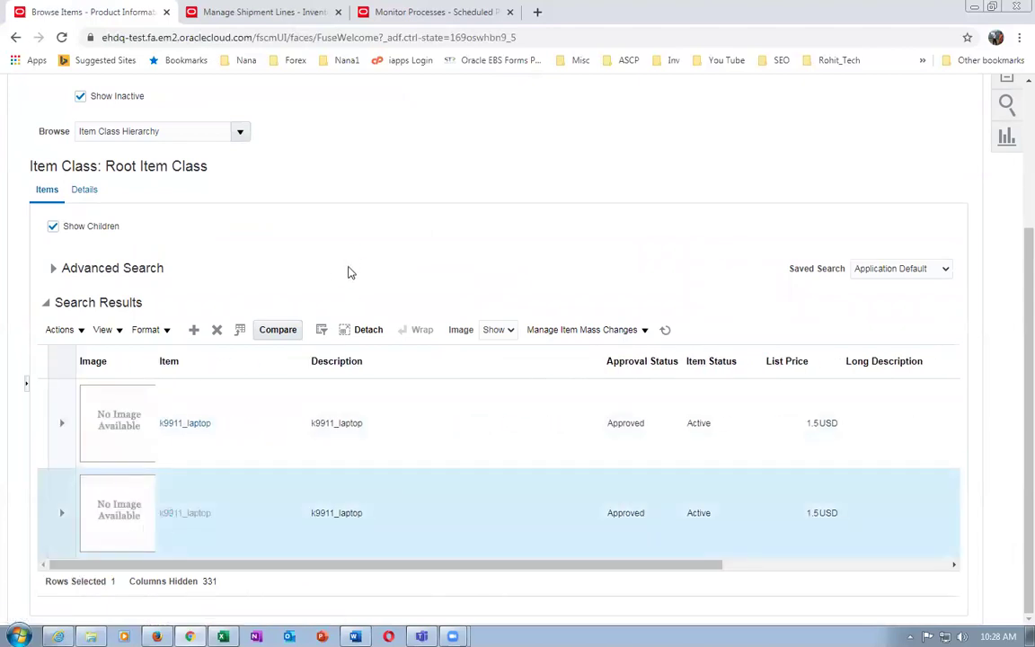
View k9911_laptop's Sales and Order Management specifications, with Invoiced and Invoice Enabled set to Yes
{"action": "scroll", "coordinate": [284, 512], "scroll_direction": "down", "scroll_amount": 3}
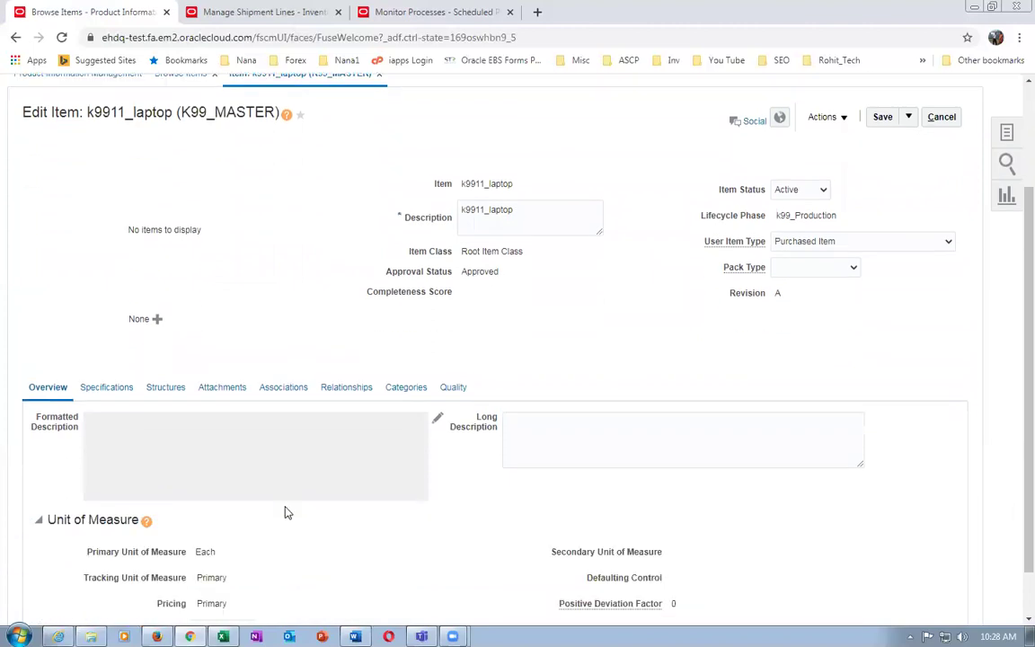
{"action": "scroll", "coordinate": [284, 512], "scroll_direction": "down", "scroll_amount": 2}
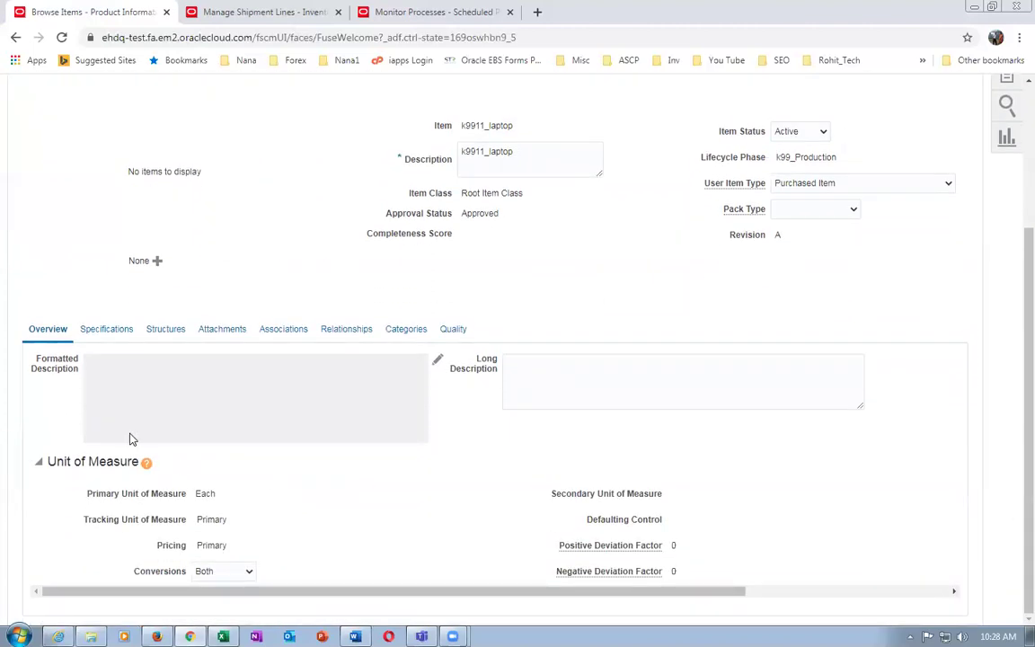
{"action": "left_click", "coordinate": [103, 330]}
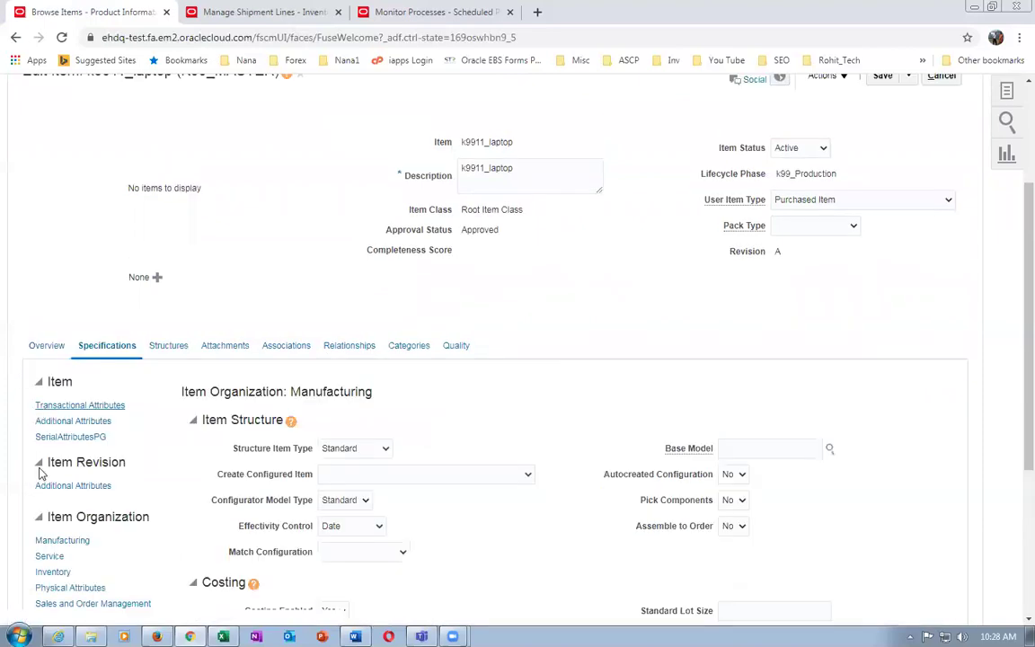
{"action": "scroll", "coordinate": [40, 467], "scroll_direction": "down", "scroll_amount": 2}
{"action": "scroll", "coordinate": [39, 476], "scroll_direction": "down", "scroll_amount": 2}
{"action": "left_click", "coordinate": [92, 387]}
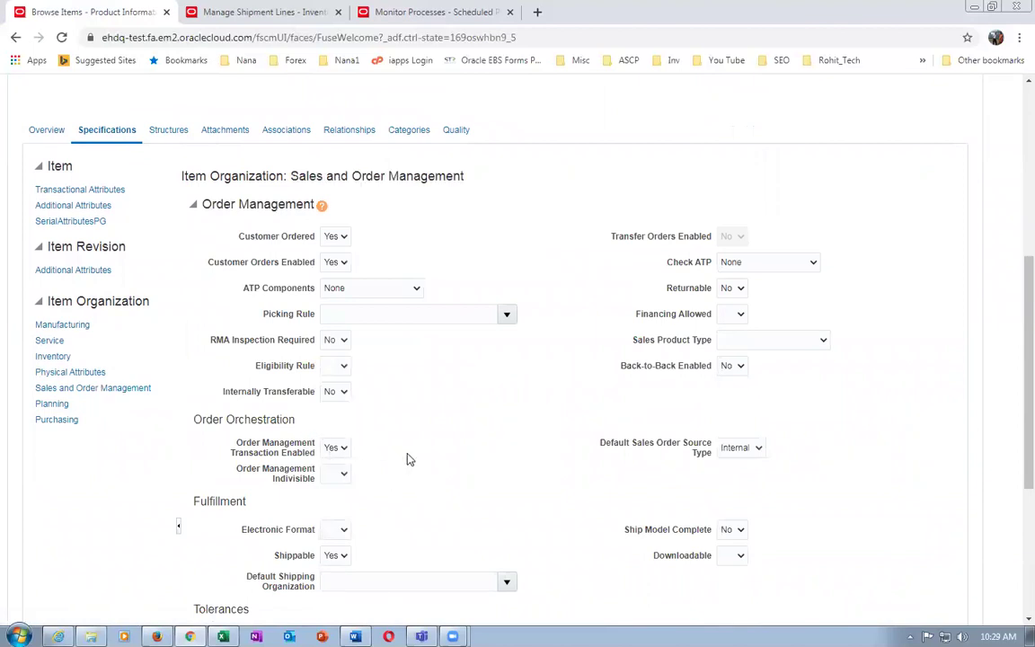
{"action": "scroll", "coordinate": [405, 460], "scroll_direction": "down", "scroll_amount": 3}
{"action": "scroll", "coordinate": [403, 515], "scroll_direction": "down", "scroll_amount": 2}
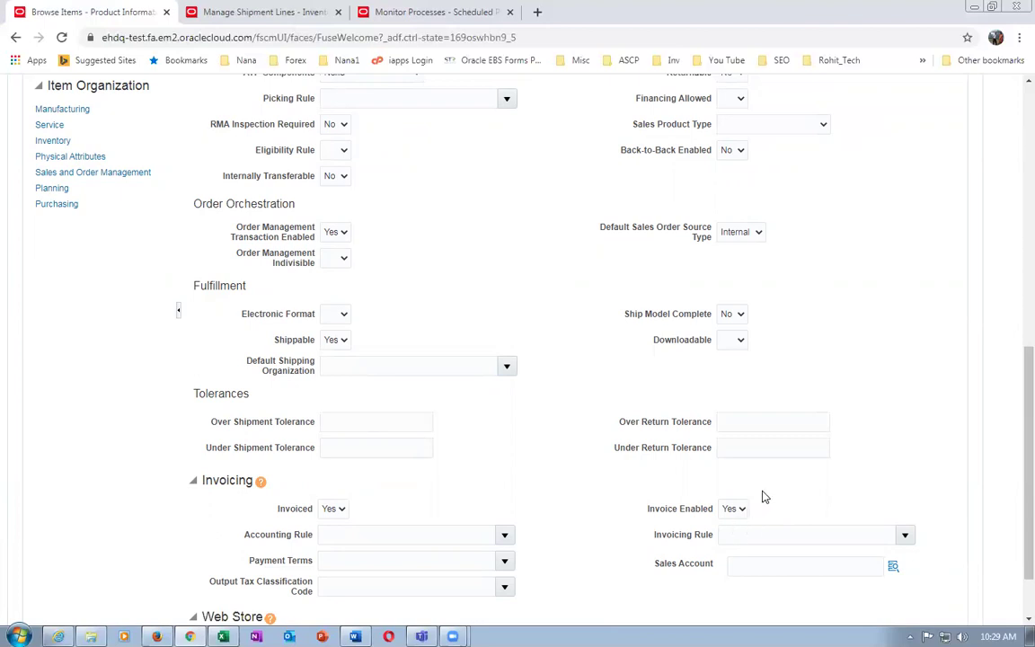
{"action": "scroll", "coordinate": [762, 493], "scroll_direction": "up", "scroll_amount": 6}
Leave the laptop unsaved and open k9912_Carry_Case from a k9912 item search
{"action": "left_click", "coordinate": [953, 218]}
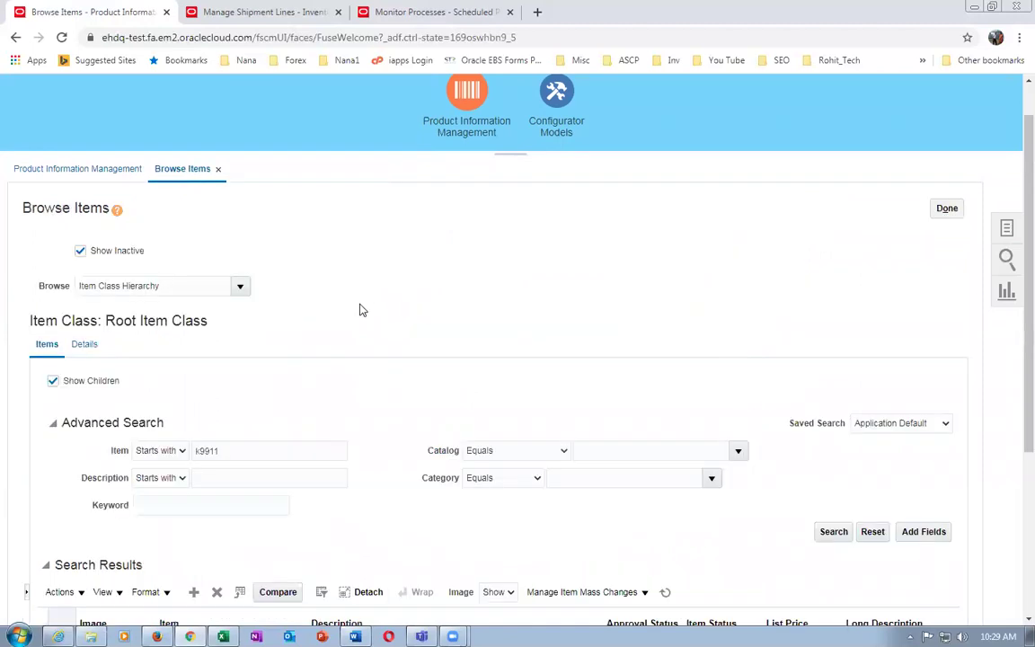
{"action": "left_click", "coordinate": [238, 451]}
{"action": "type", "text": "2"}
{"action": "key", "text": "Tab"}
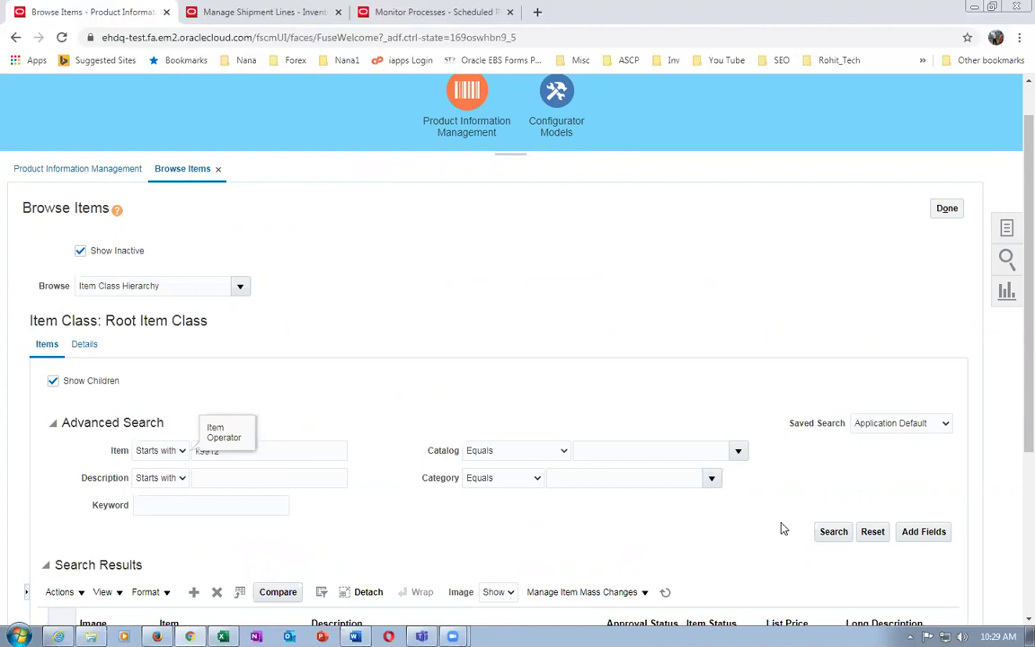
{"action": "left_click", "coordinate": [826, 532]}
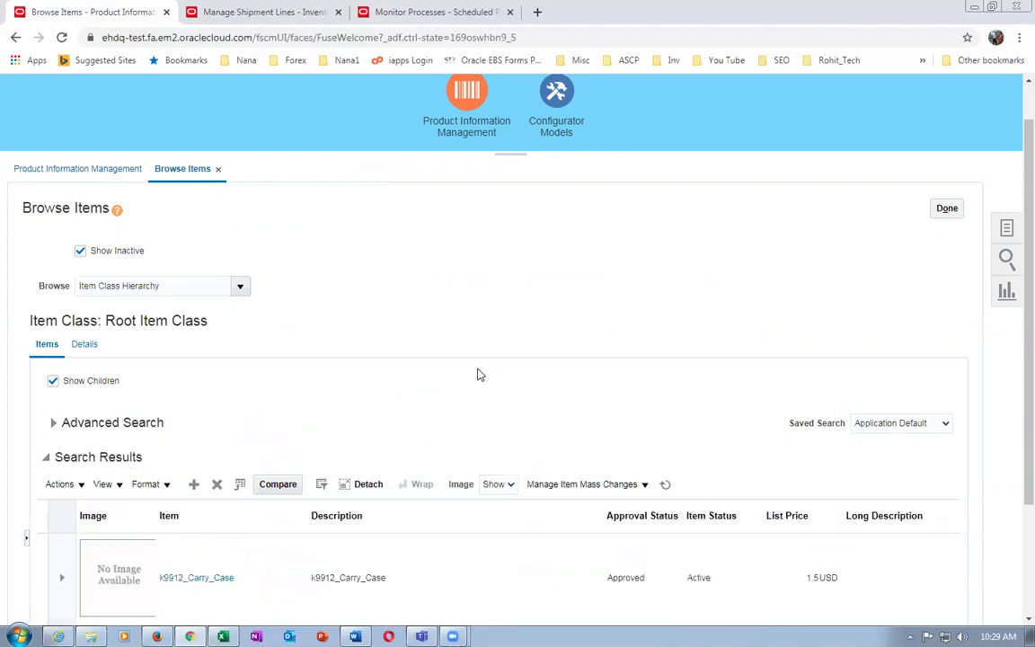
{"action": "scroll", "coordinate": [478, 373], "scroll_direction": "down", "scroll_amount": 3}
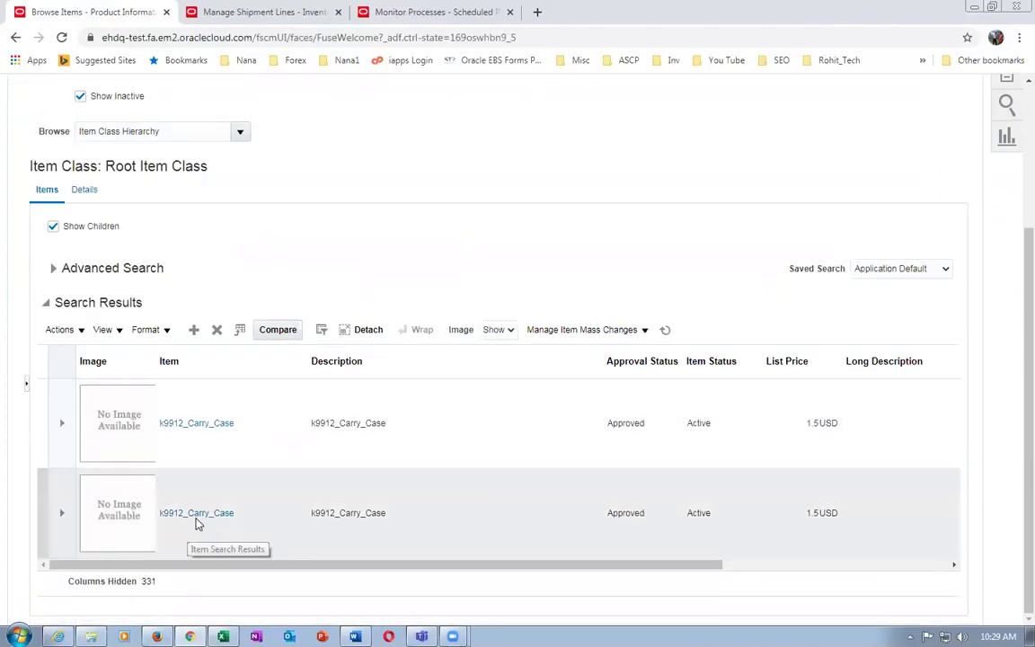
{"action": "left_click", "coordinate": [202, 519]}
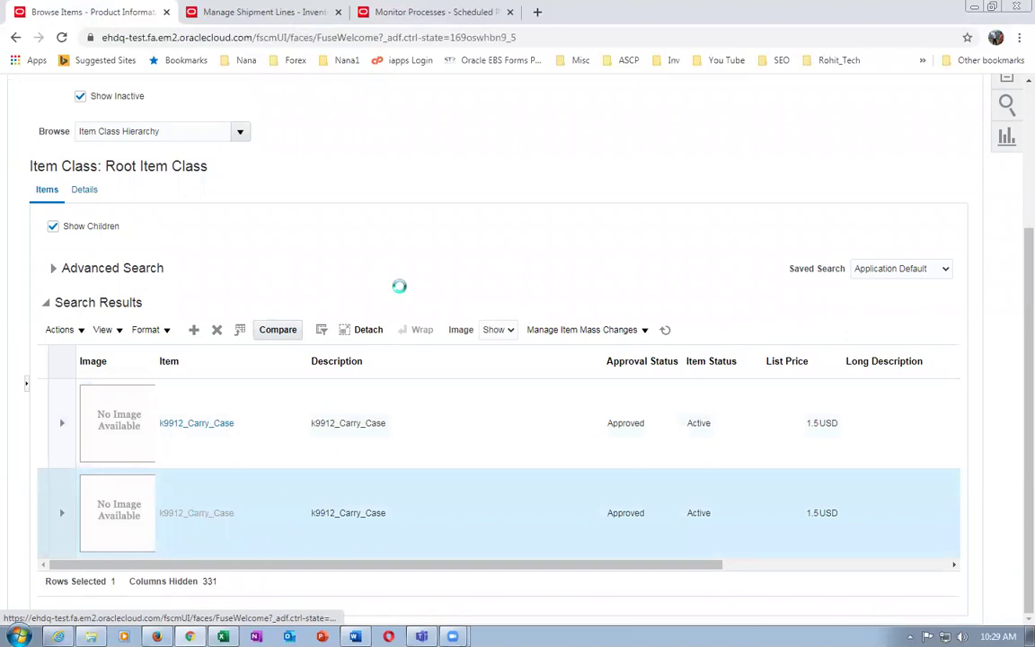
Check the carry case's Sales and Order Management attributes (Shippable Yes, Invoiced No), then close it unsaved
{"action": "scroll", "coordinate": [232, 391], "scroll_direction": "down", "scroll_amount": 4}
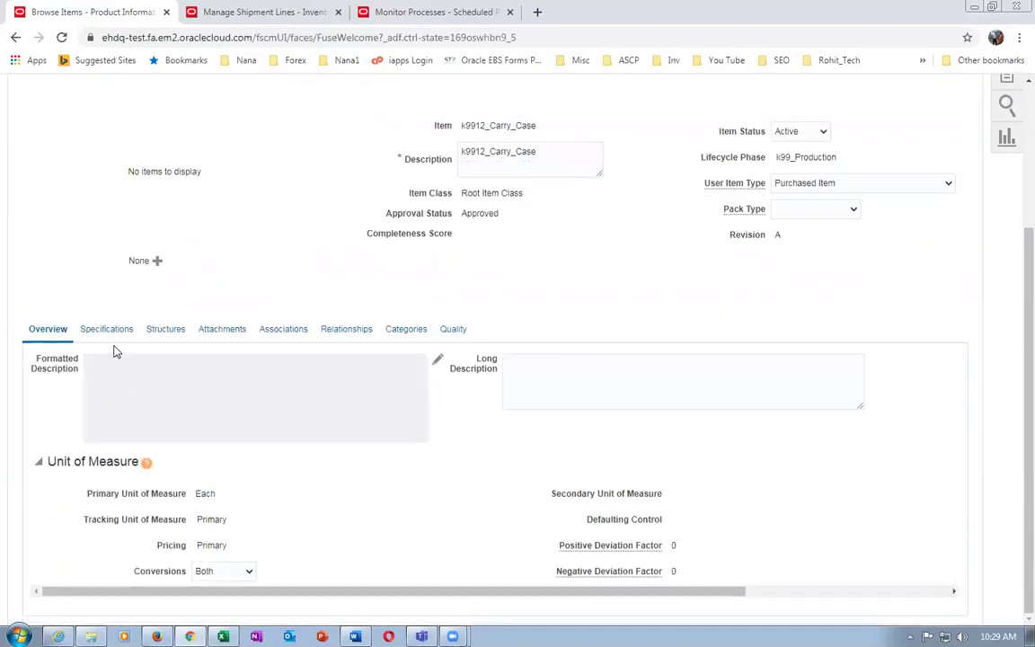
{"action": "left_click", "coordinate": [104, 329]}
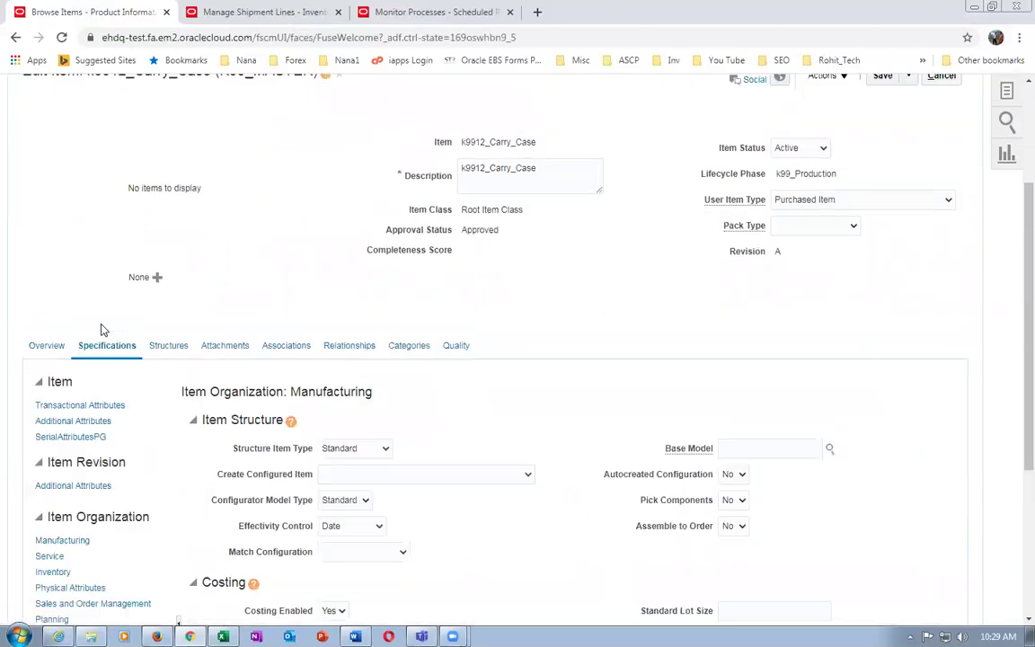
{"action": "scroll", "coordinate": [125, 377], "scroll_direction": "down", "scroll_amount": 3}
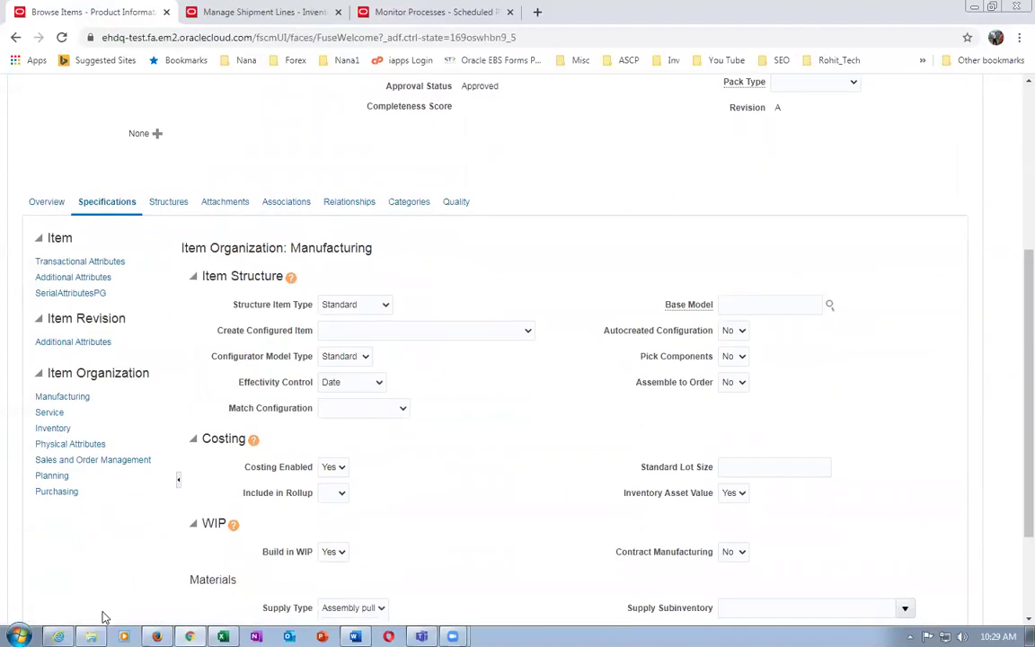
{"action": "left_click", "coordinate": [80, 460]}
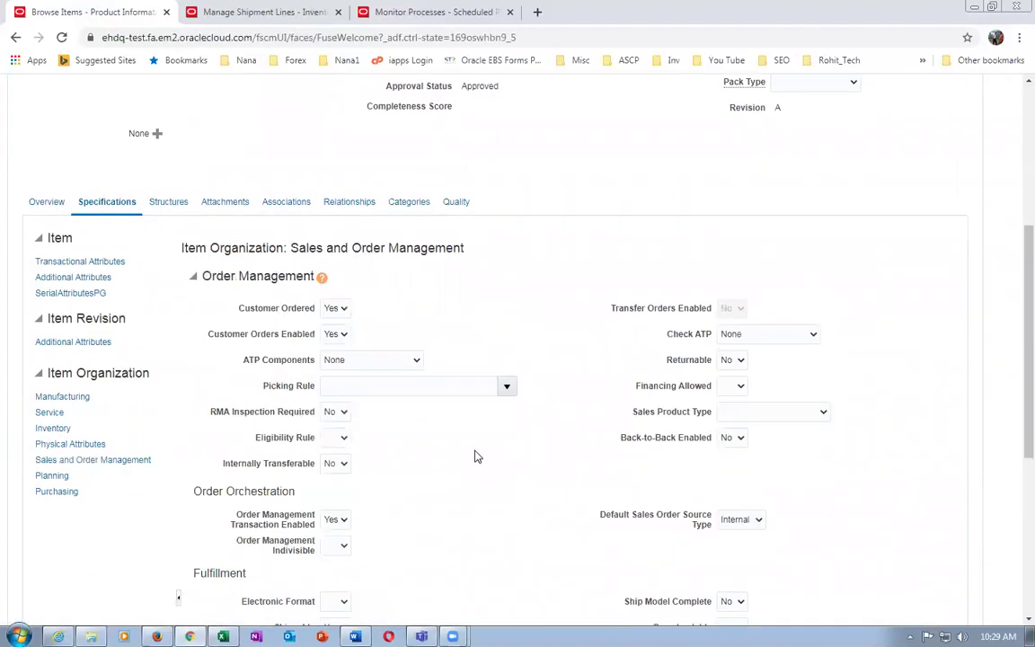
{"action": "scroll", "coordinate": [477, 457], "scroll_direction": "down", "scroll_amount": 4}
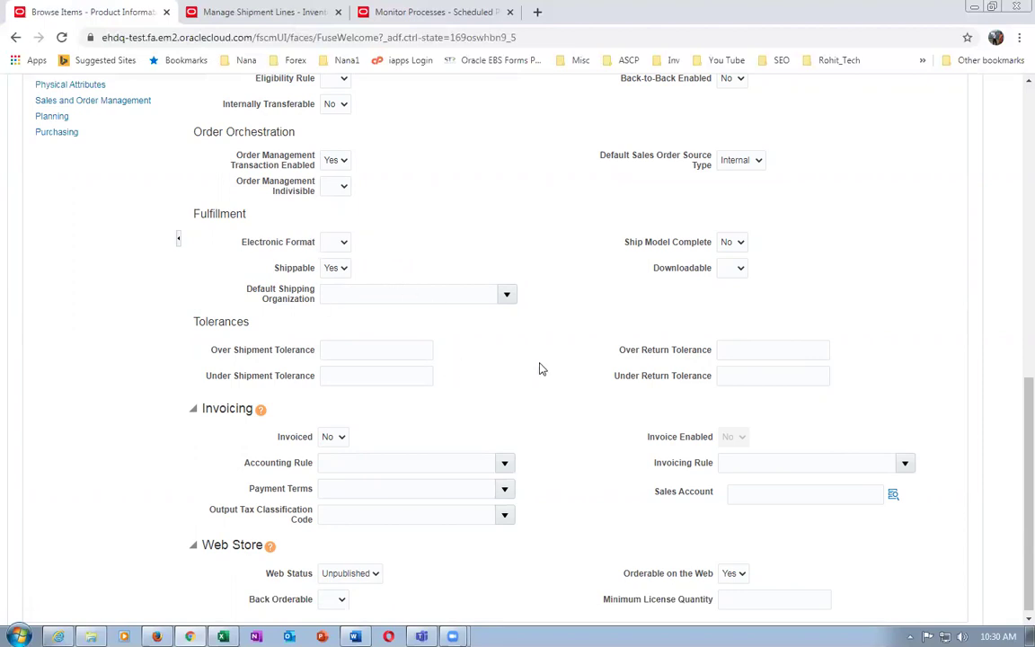
{"action": "scroll", "coordinate": [451, 440], "scroll_direction": "up", "scroll_amount": 10}
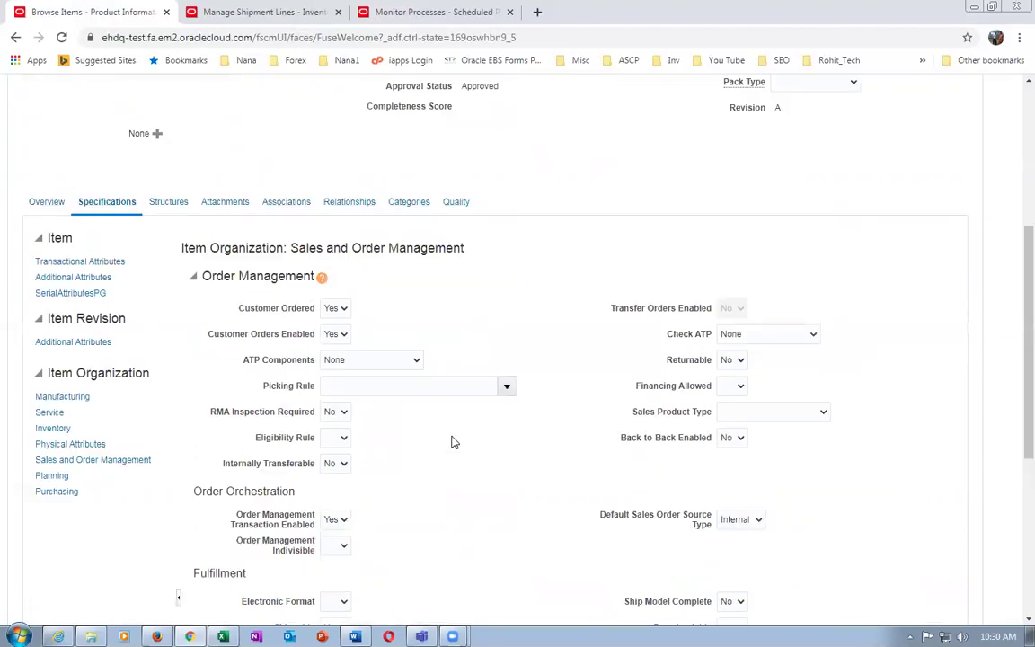
{"action": "left_click", "coordinate": [942, 260]}
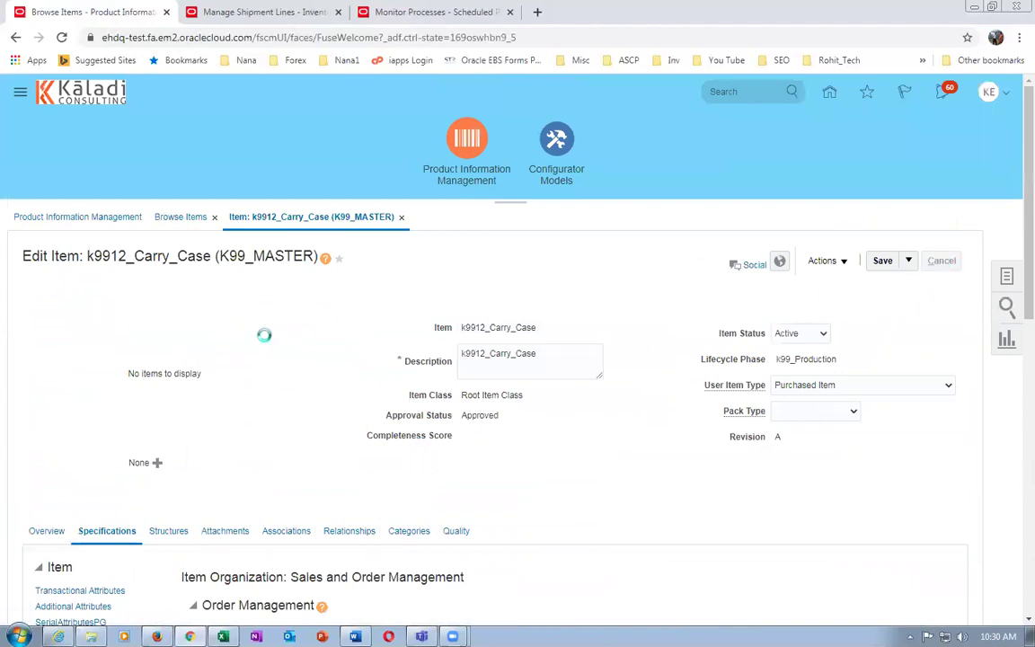
Change the item search to k9913 and open the second k9913_2_Year_Ext_warranty result
{"action": "left_click", "coordinate": [278, 497]}
{"action": "key", "text": "BackSpace"}
{"action": "key", "text": "Tab"}
{"action": "left_click", "coordinate": [287, 467]}
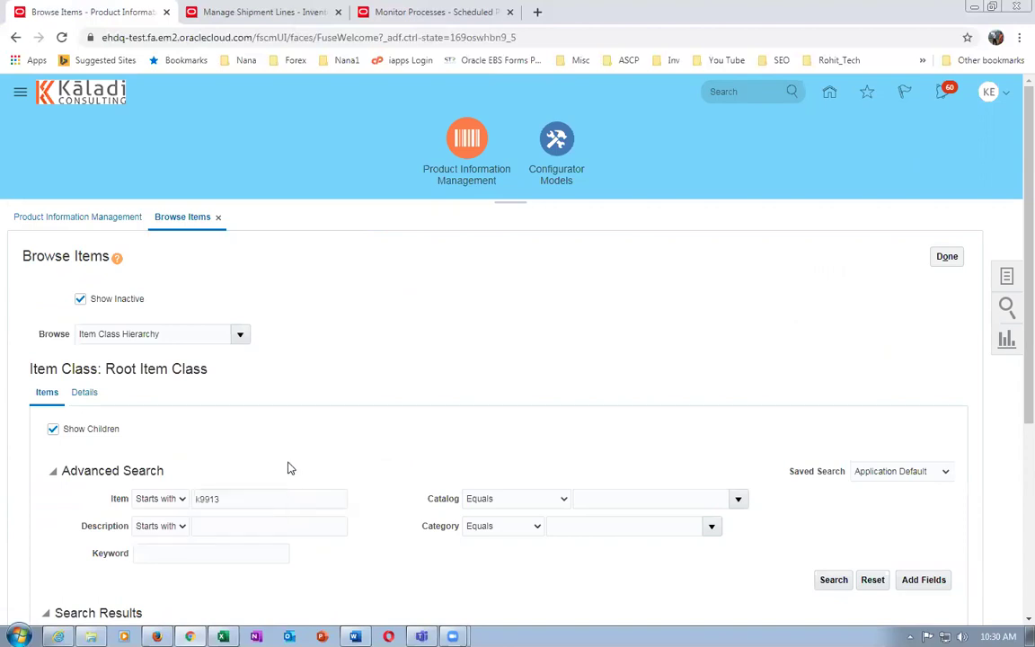
{"action": "left_click", "coordinate": [834, 580]}
{"action": "scroll", "coordinate": [585, 429], "scroll_direction": "down", "scroll_amount": 3}
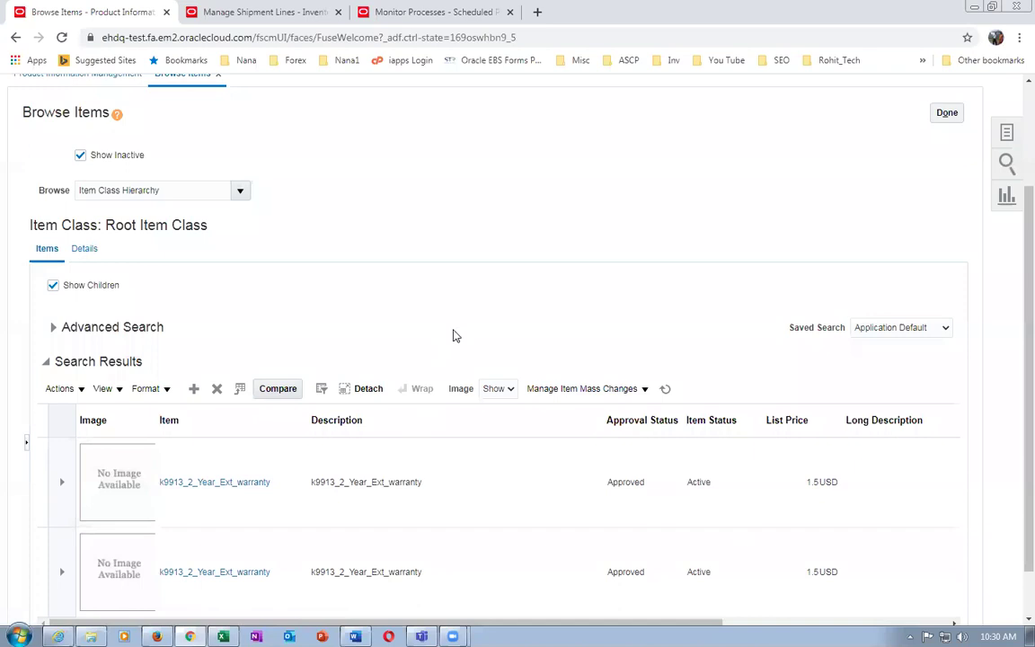
{"action": "scroll", "coordinate": [453, 336], "scroll_direction": "down", "scroll_amount": 1}
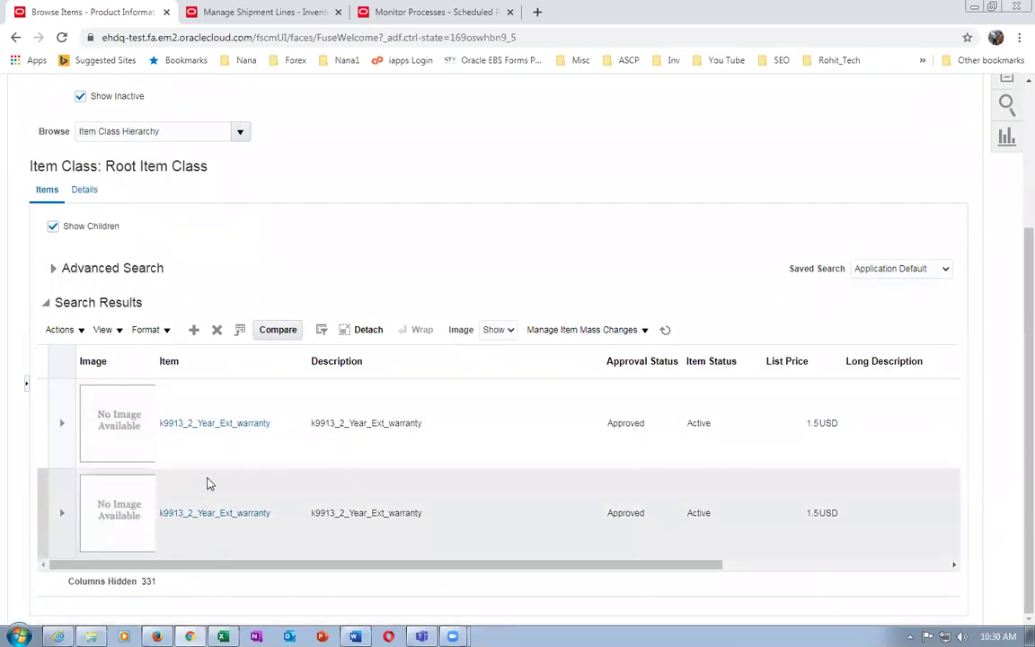
{"action": "left_click", "coordinate": [212, 519]}
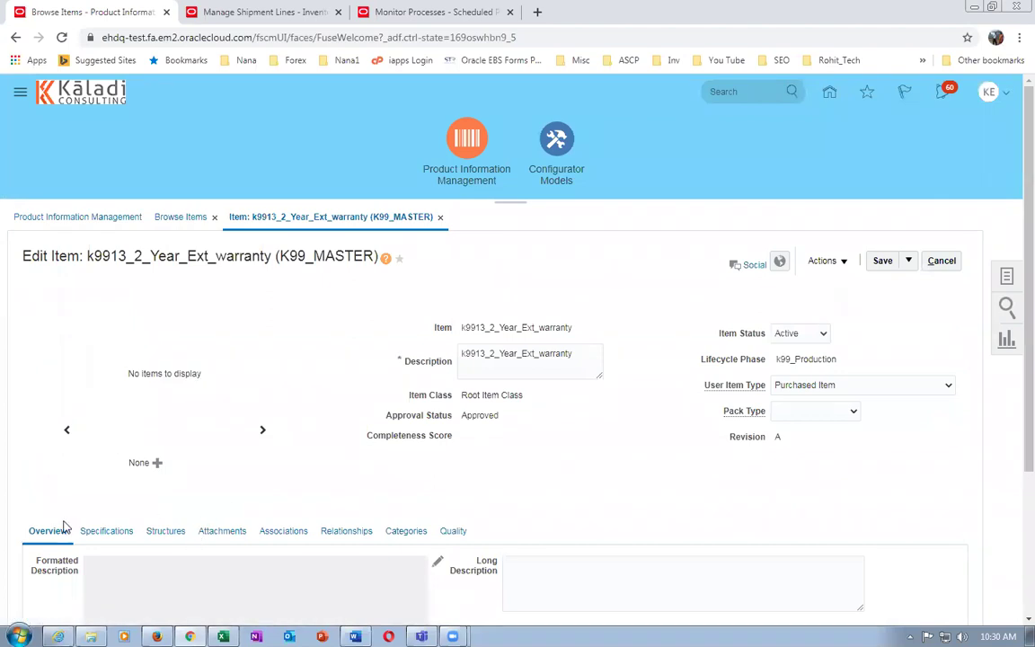
Check the warranty's Sales and Order Management attributes (invoiced, not shippable), then close it unsaved
{"action": "left_click", "coordinate": [106, 531]}
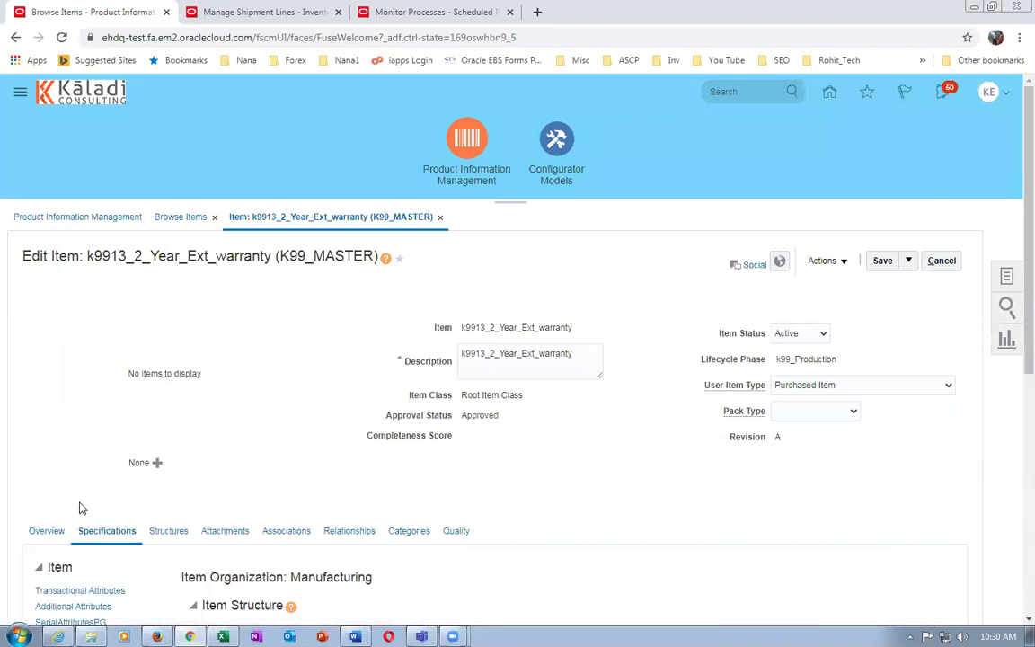
{"action": "scroll", "coordinate": [79, 509], "scroll_direction": "down", "scroll_amount": 3}
{"action": "scroll", "coordinate": [76, 463], "scroll_direction": "down", "scroll_amount": 2}
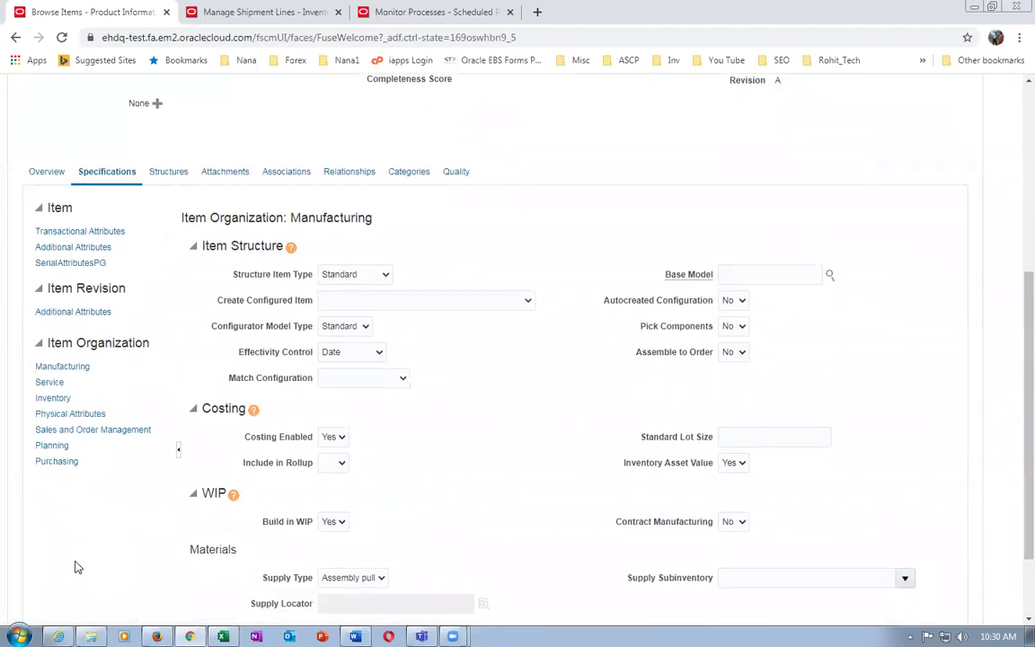
{"action": "left_click", "coordinate": [93, 429]}
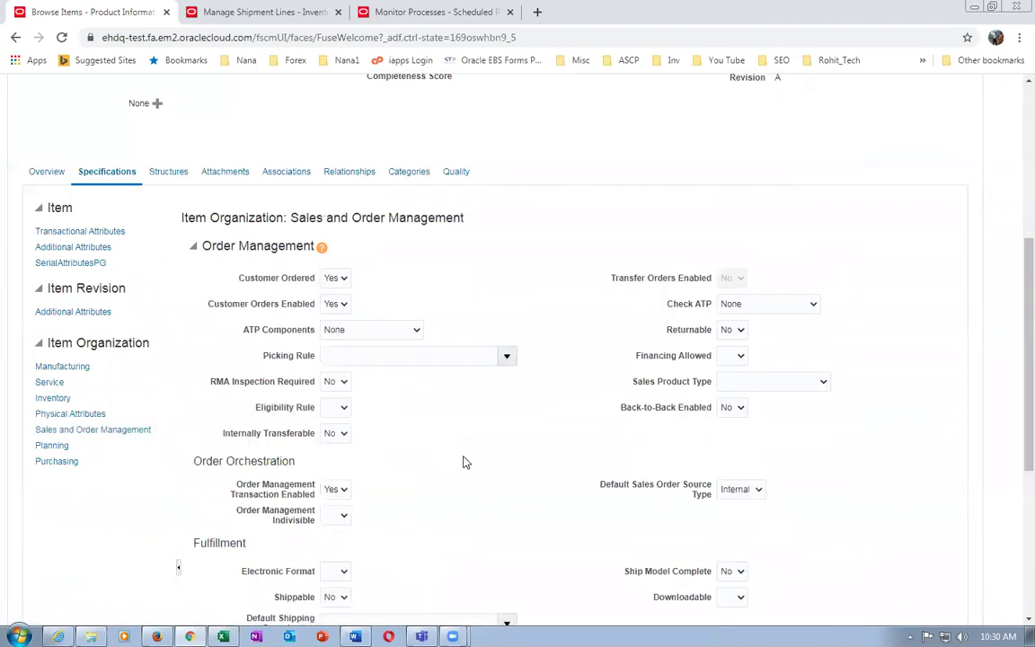
{"action": "scroll", "coordinate": [461, 464], "scroll_direction": "down", "scroll_amount": 2}
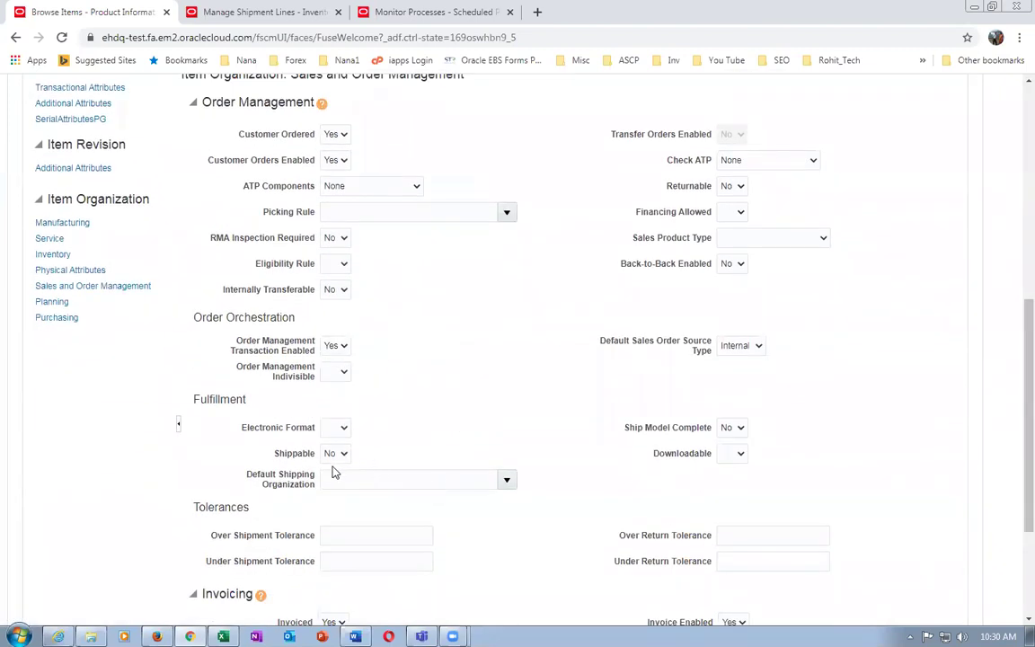
{"action": "scroll", "coordinate": [350, 477], "scroll_direction": "down", "scroll_amount": 3}
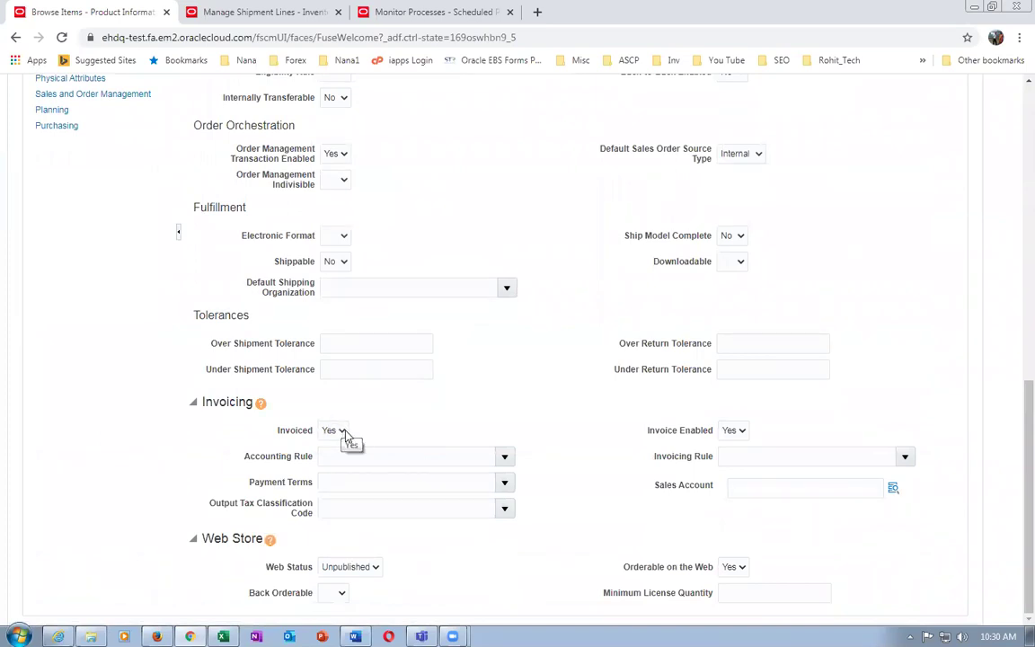
{"action": "scroll", "coordinate": [688, 377], "scroll_direction": "up", "scroll_amount": 10}
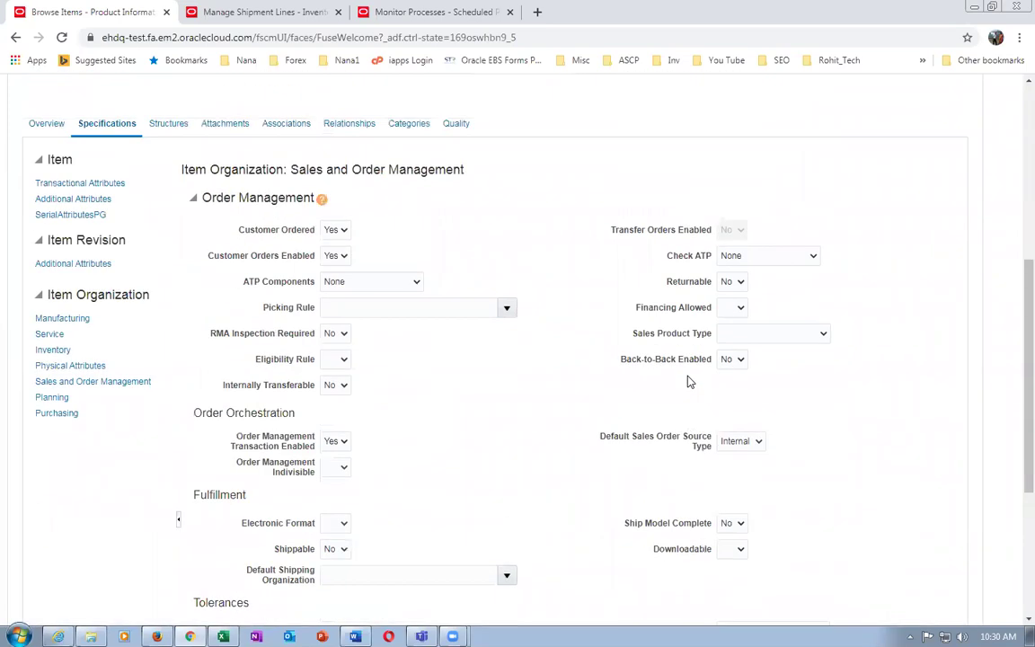
{"action": "left_click", "coordinate": [941, 213]}
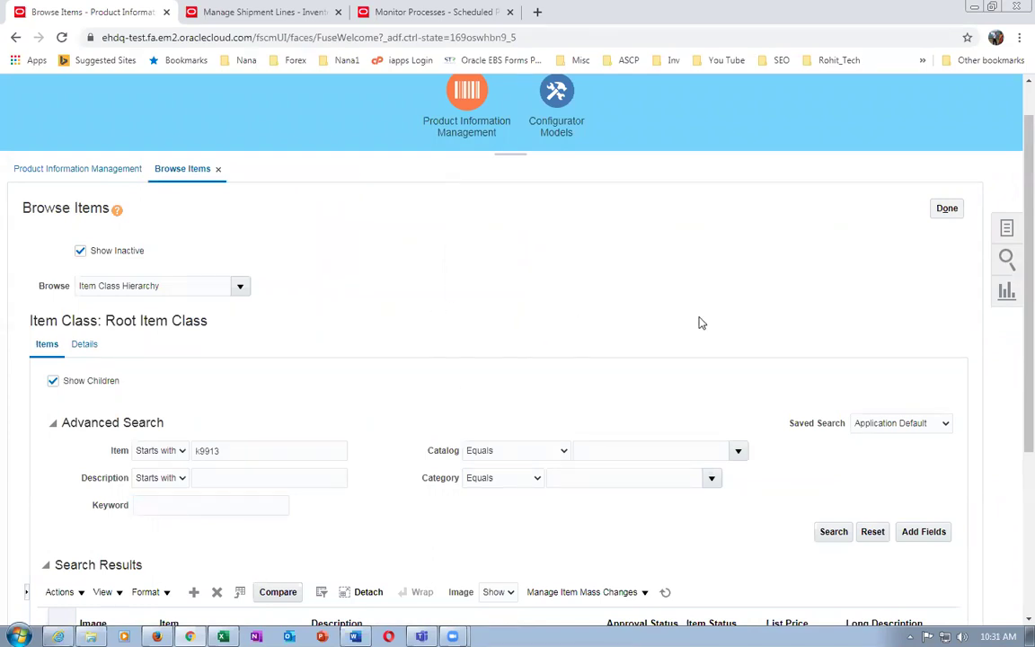
Return to the overview and start a K99_MASTER item in Root Item Class
{"action": "left_click", "coordinate": [946, 208]}
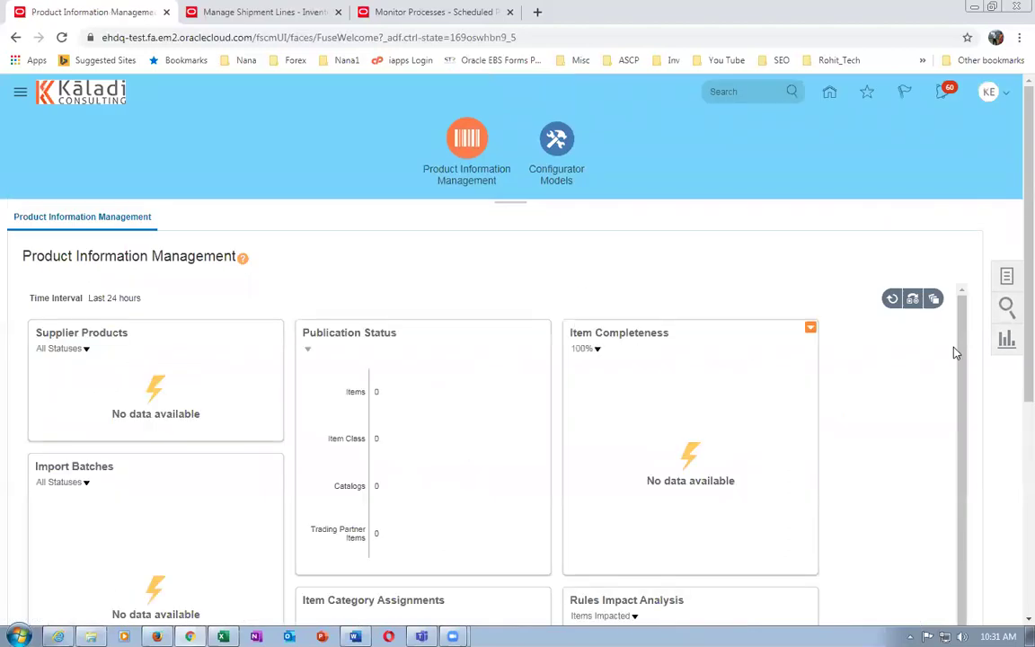
{"action": "left_click", "coordinate": [1008, 279]}
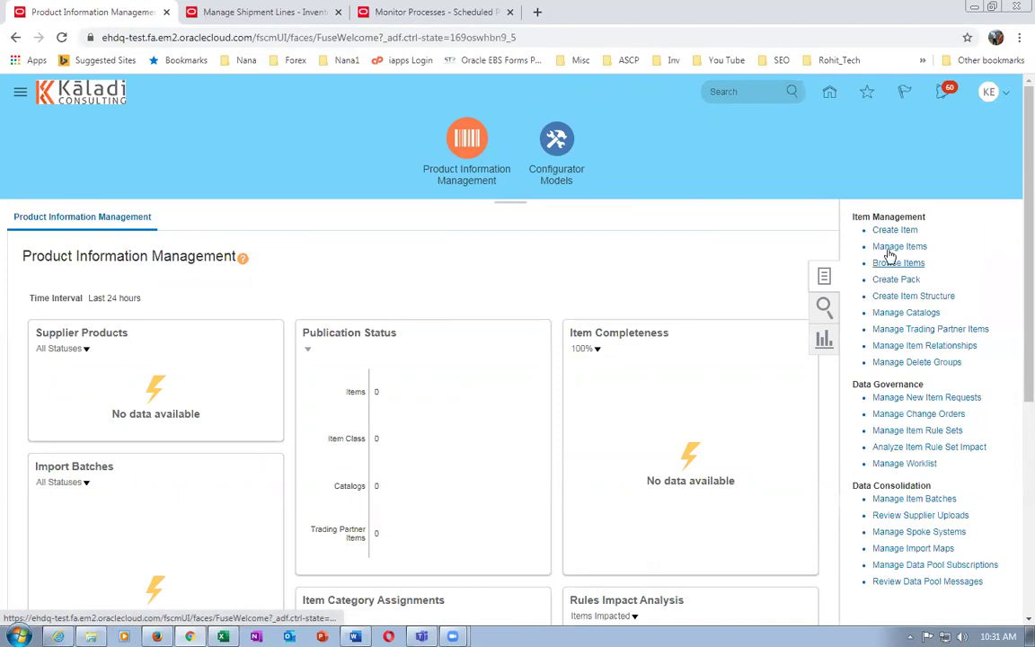
{"action": "left_click", "coordinate": [890, 230]}
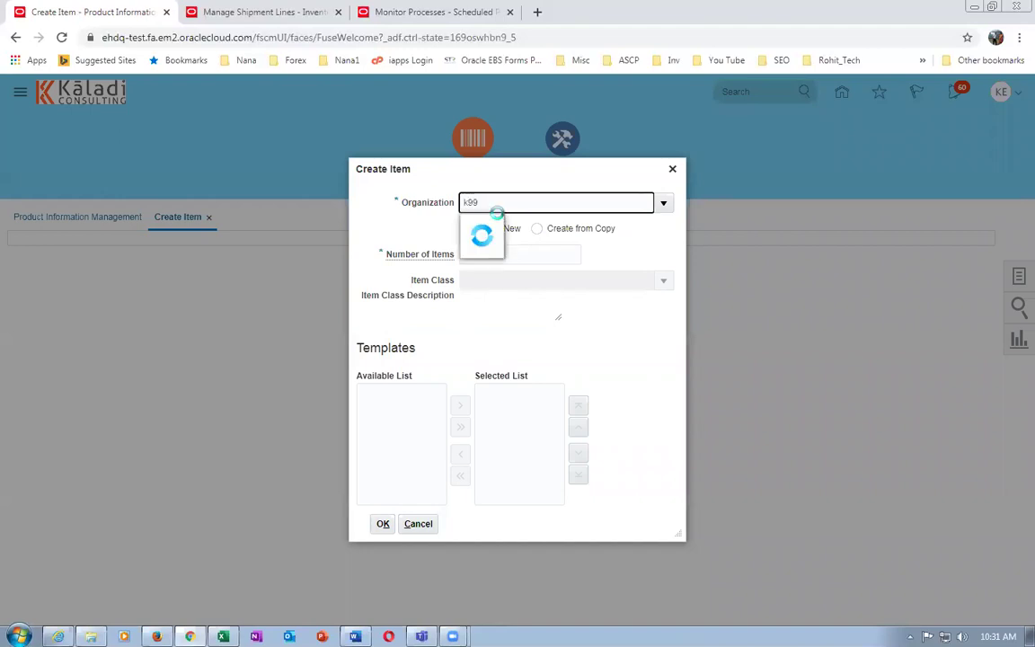
{"action": "left_click", "coordinate": [492, 249]}
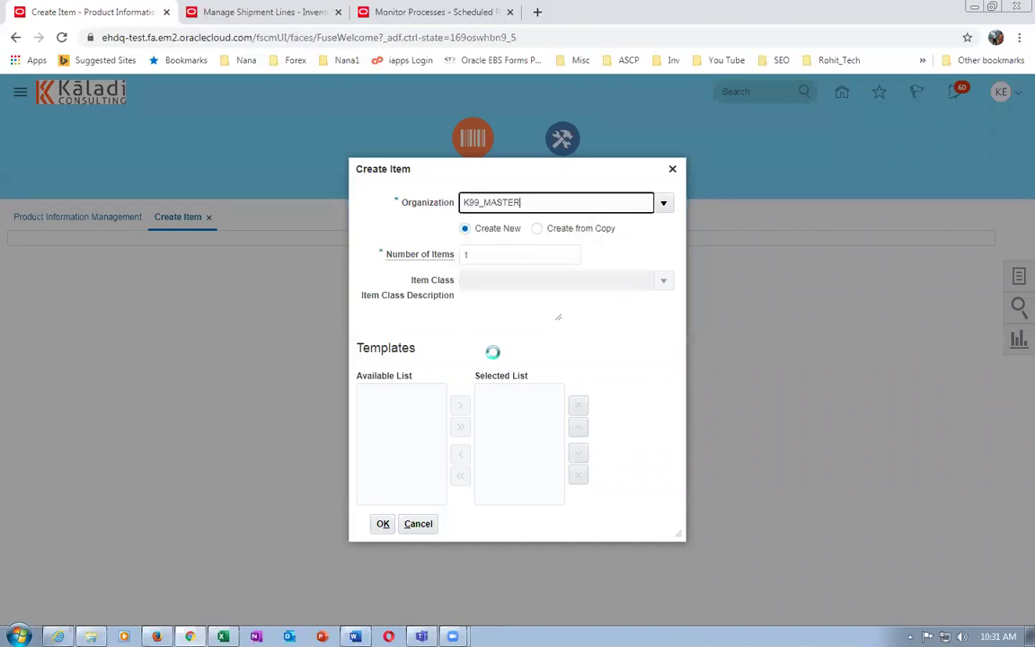
{"action": "left_click", "coordinate": [504, 282]}
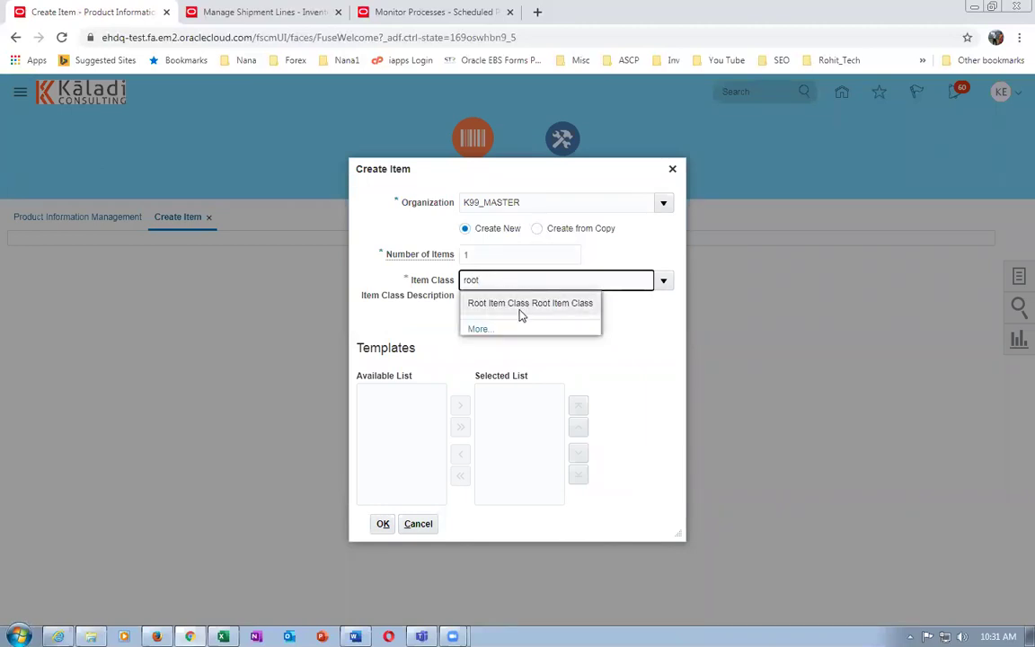
{"action": "left_click", "coordinate": [521, 305]}
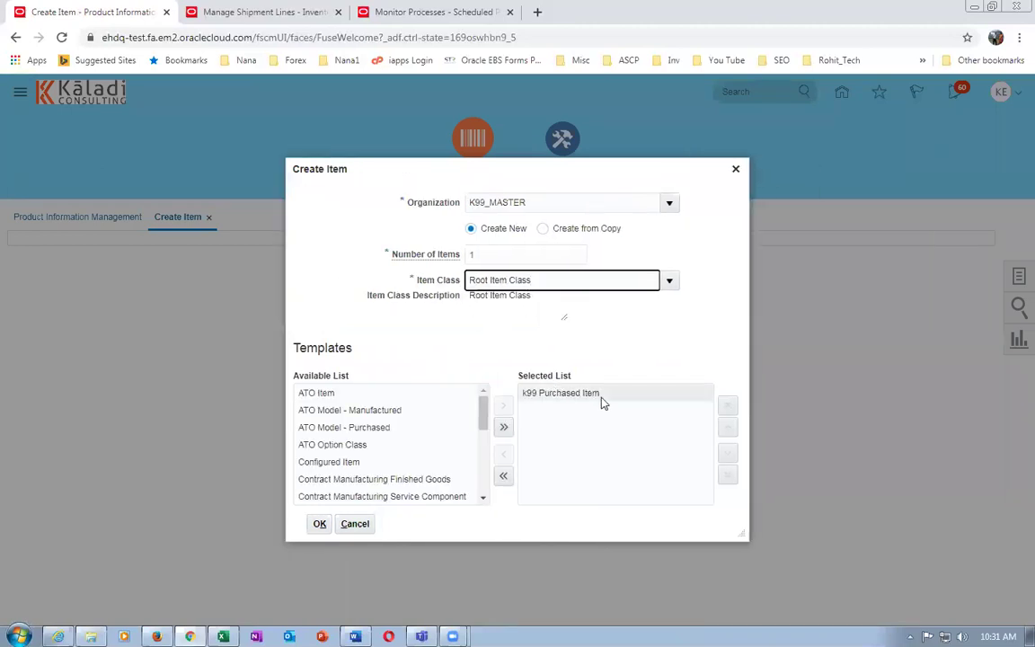
{"action": "left_click", "coordinate": [320, 524]}
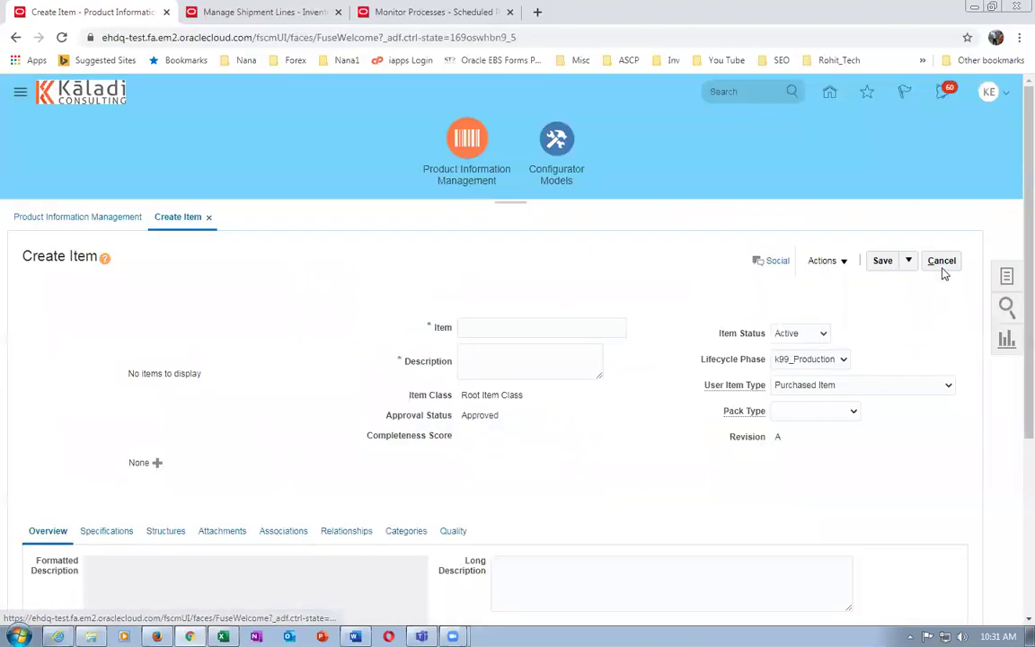
Cancel the new item and confirm discarding its unsaved changes
{"action": "left_click", "coordinate": [941, 261]}
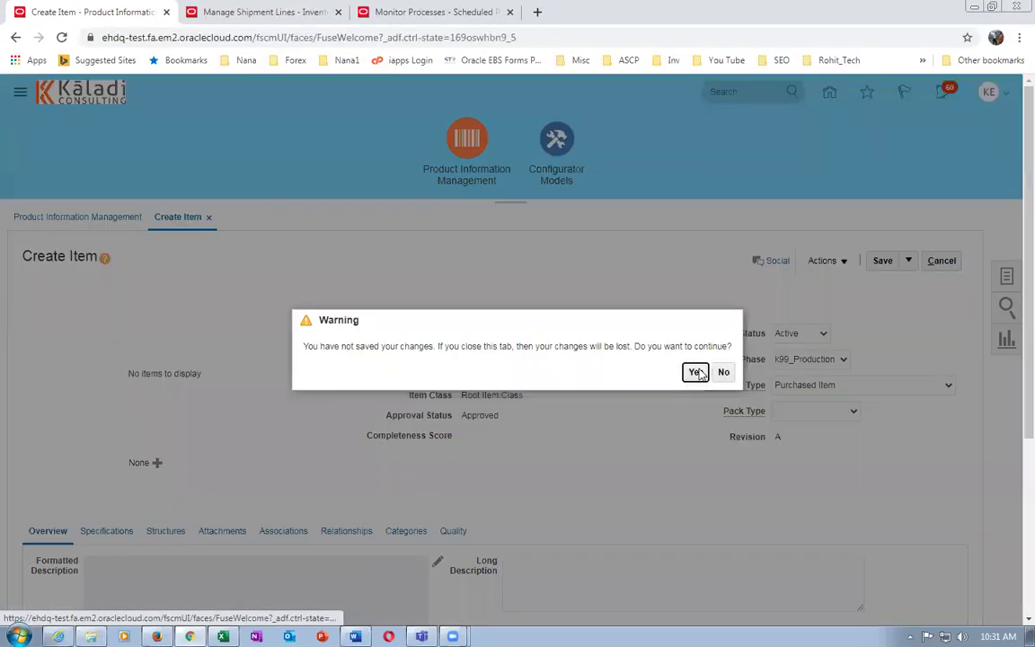
{"action": "left_click", "coordinate": [696, 371]}
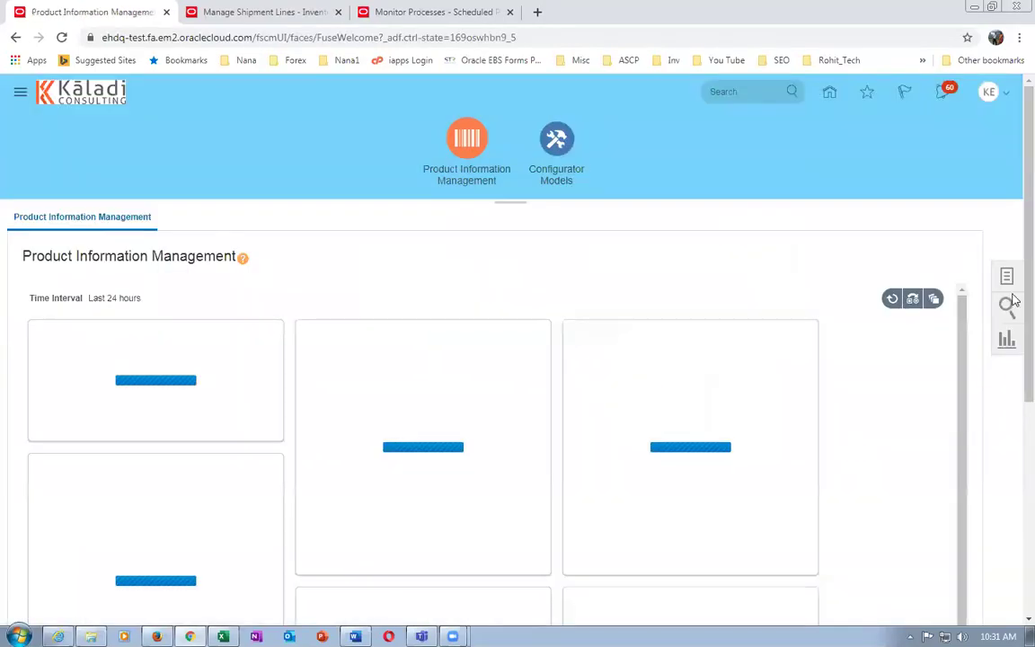
{"action": "left_click", "coordinate": [1008, 279]}
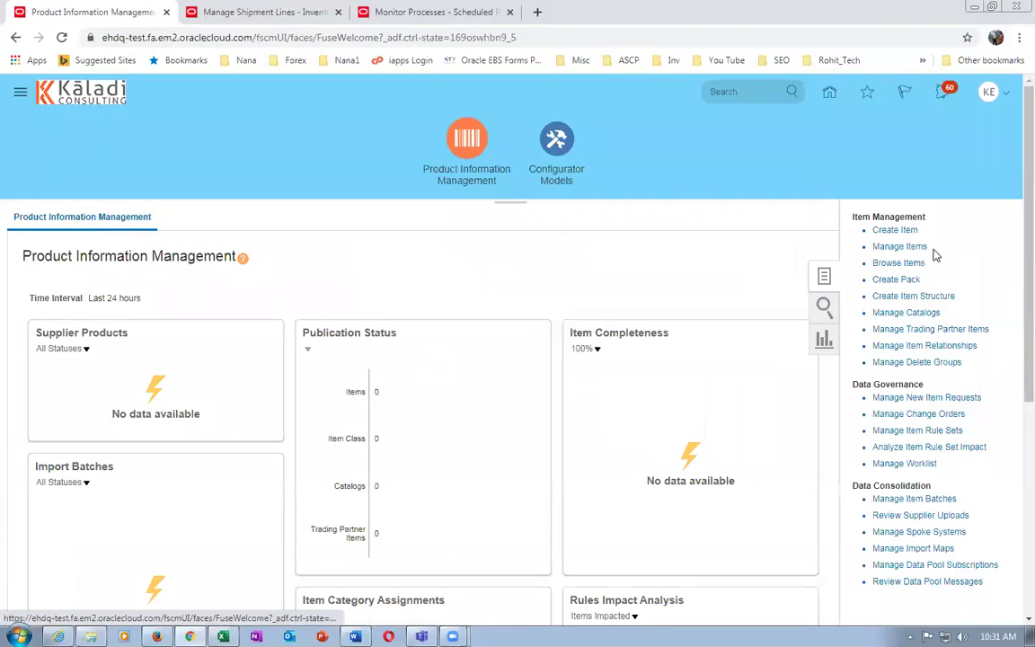
Start a new item with organization K99_MASTER and item class Root Item Class
{"action": "left_click", "coordinate": [896, 230]}
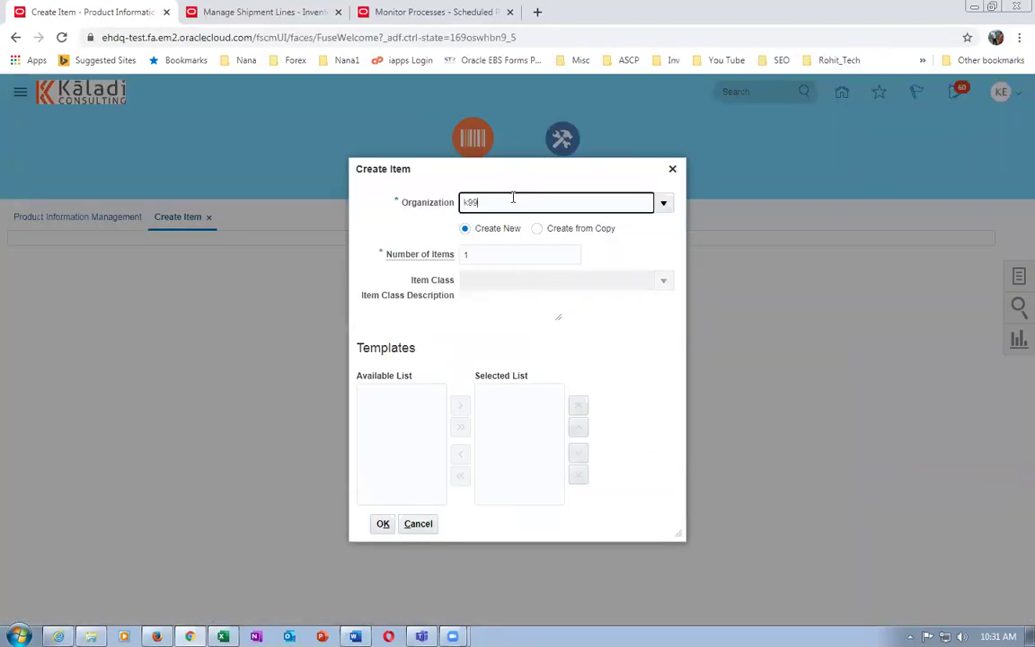
{"action": "type", "text": "k99"}
{"action": "left_click", "coordinate": [506, 243]}
{"action": "left_click", "coordinate": [489, 281]}
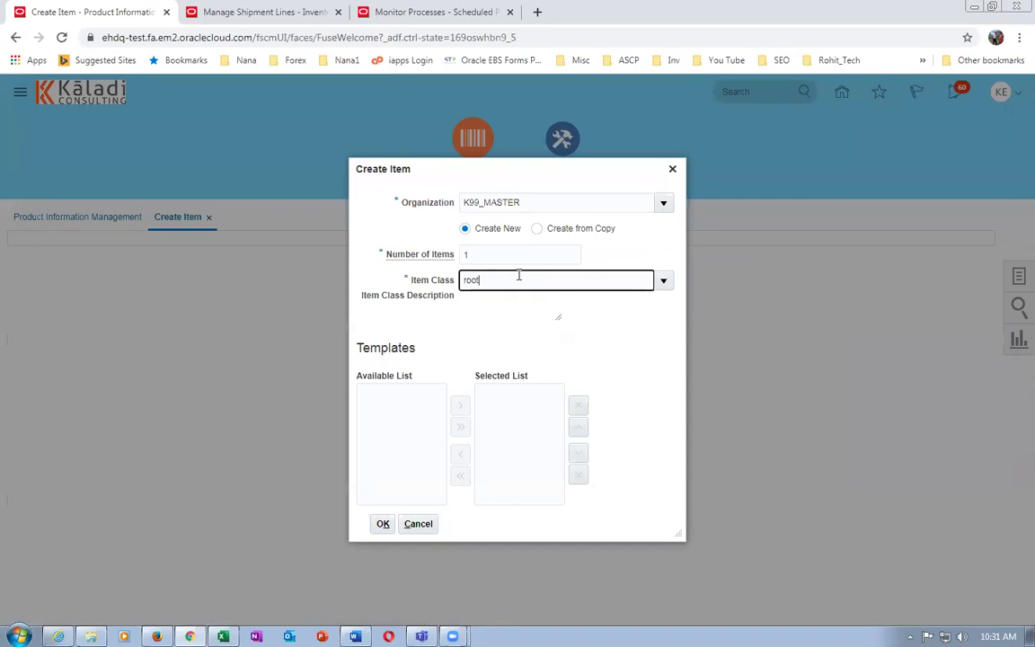
{"action": "type", "text": "root"}
{"action": "left_click", "coordinate": [520, 305]}
Swap the k99 Purchased Item template for the Kit template and confirm the new item
{"action": "left_click", "coordinate": [570, 397]}
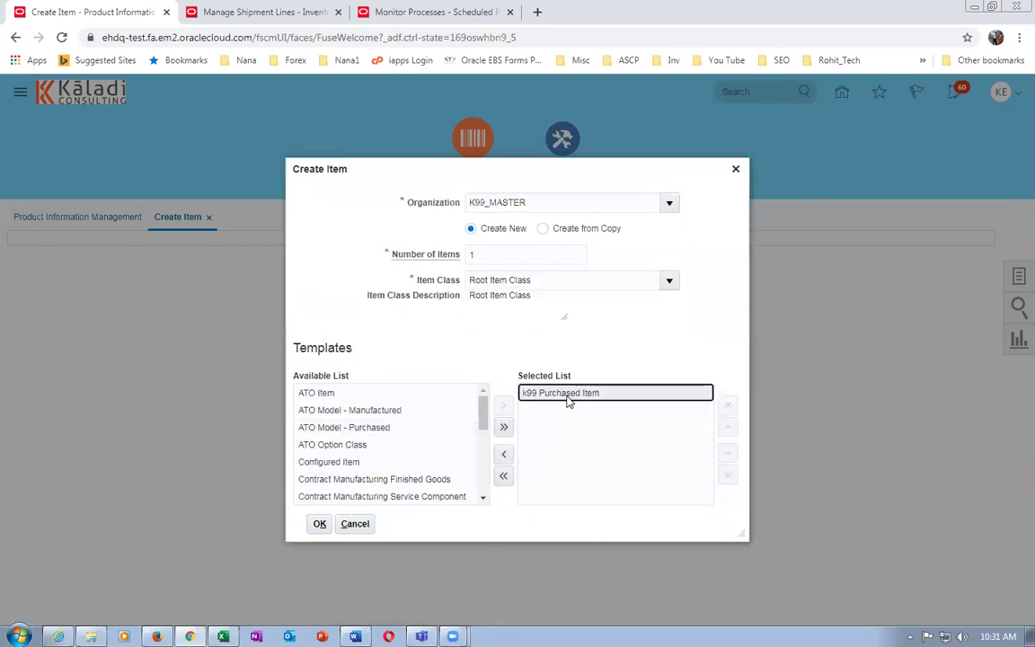
{"action": "left_click", "coordinate": [504, 453]}
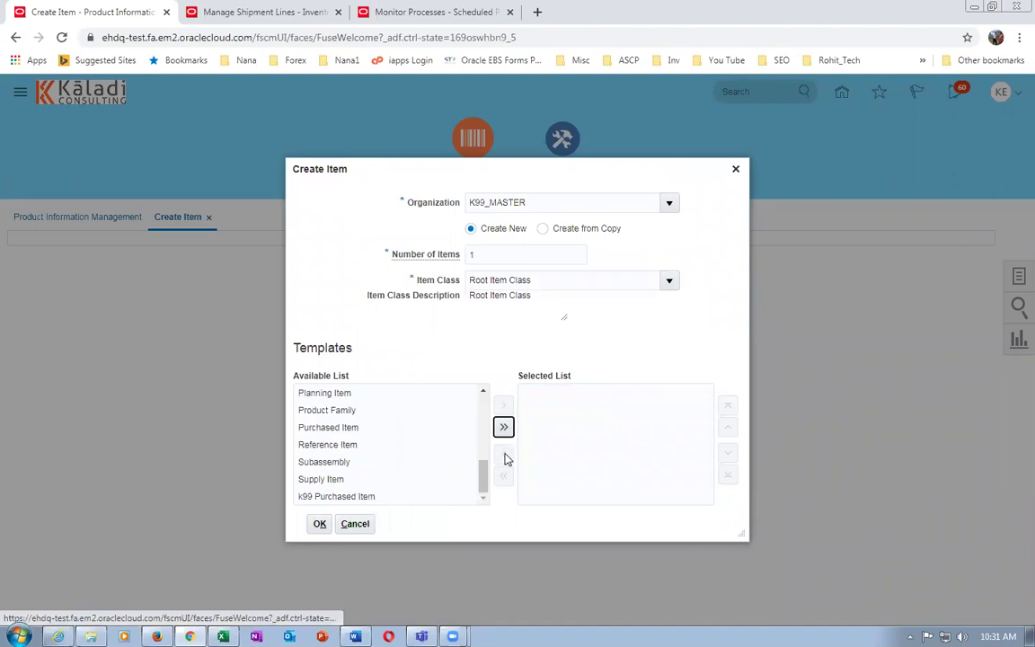
{"action": "left_click", "coordinate": [358, 468]}
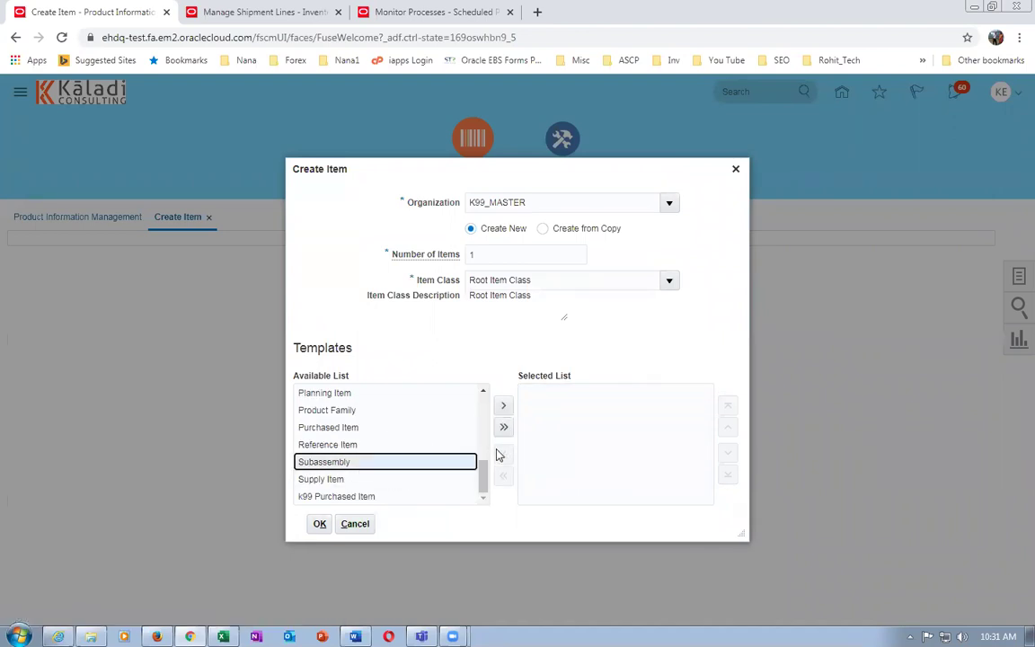
{"action": "left_click_drag", "start_coordinate": [483, 474], "coordinate": [482, 443]}
{"action": "left_click", "coordinate": [321, 406]}
{"action": "left_click", "coordinate": [503, 406]}
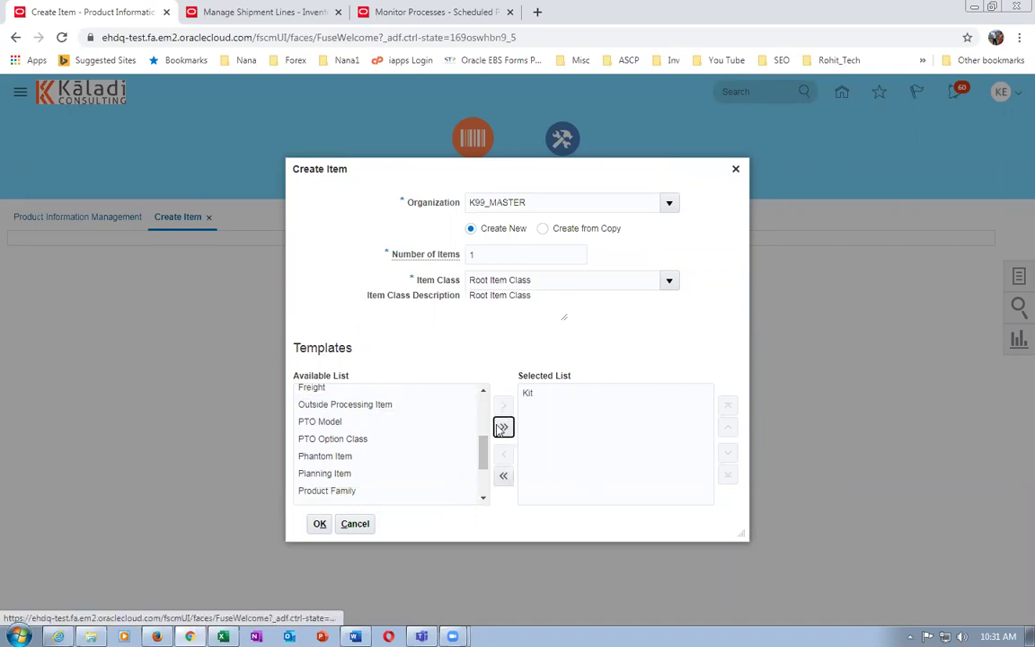
{"action": "left_click", "coordinate": [319, 523]}
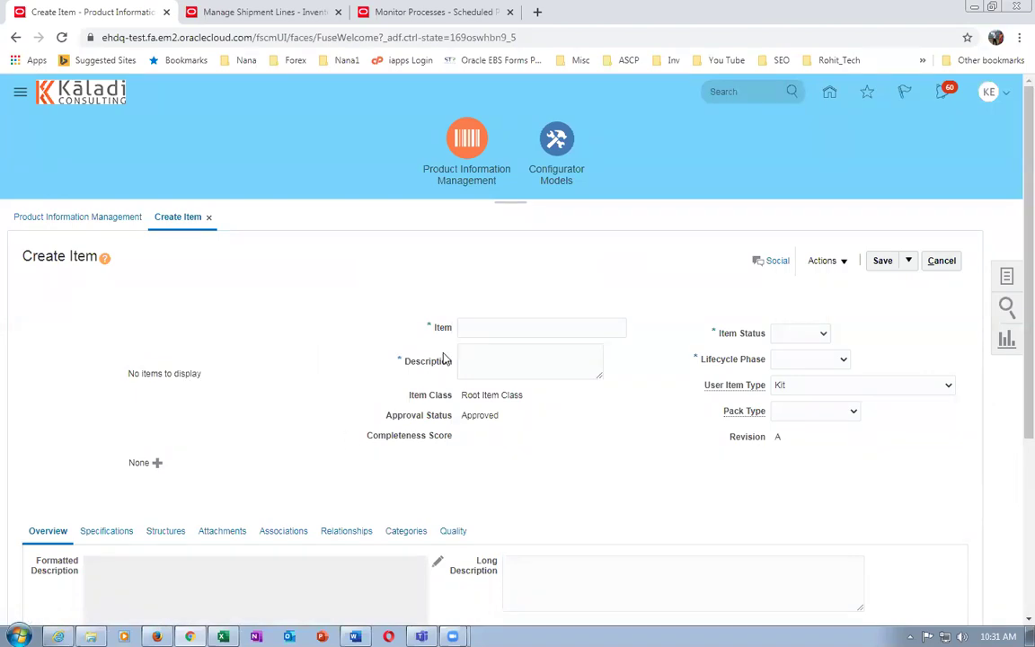
{"action": "left_click", "coordinate": [506, 331]}
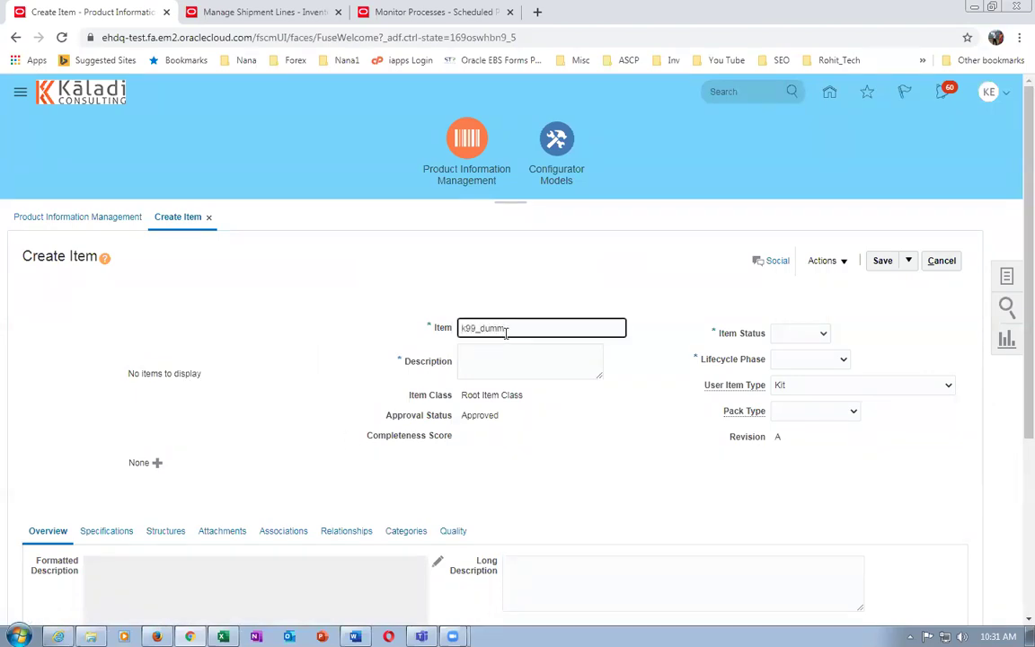
Copy the item name k99_dummy into the Description field
{"action": "double_click", "coordinate": [483, 329]}
{"action": "key", "text": "ctrl+c"}
{"action": "left_click", "coordinate": [501, 362]}
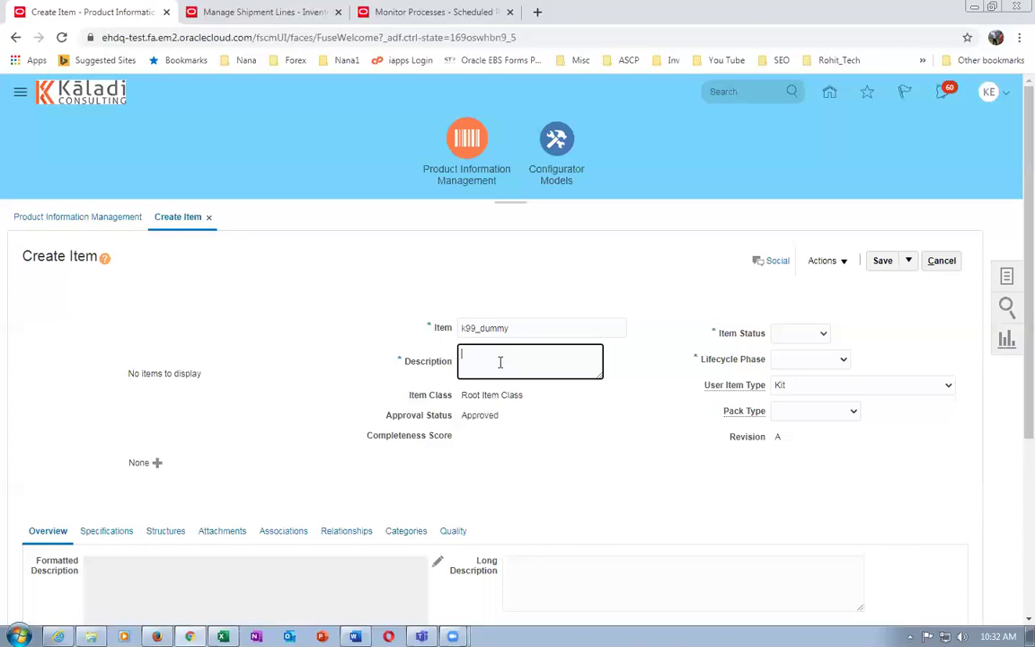
{"action": "key", "text": "ctrl+v"}
{"action": "left_click", "coordinate": [593, 447]}
{"action": "scroll", "coordinate": [554, 465], "scroll_direction": "down", "scroll_amount": 3}
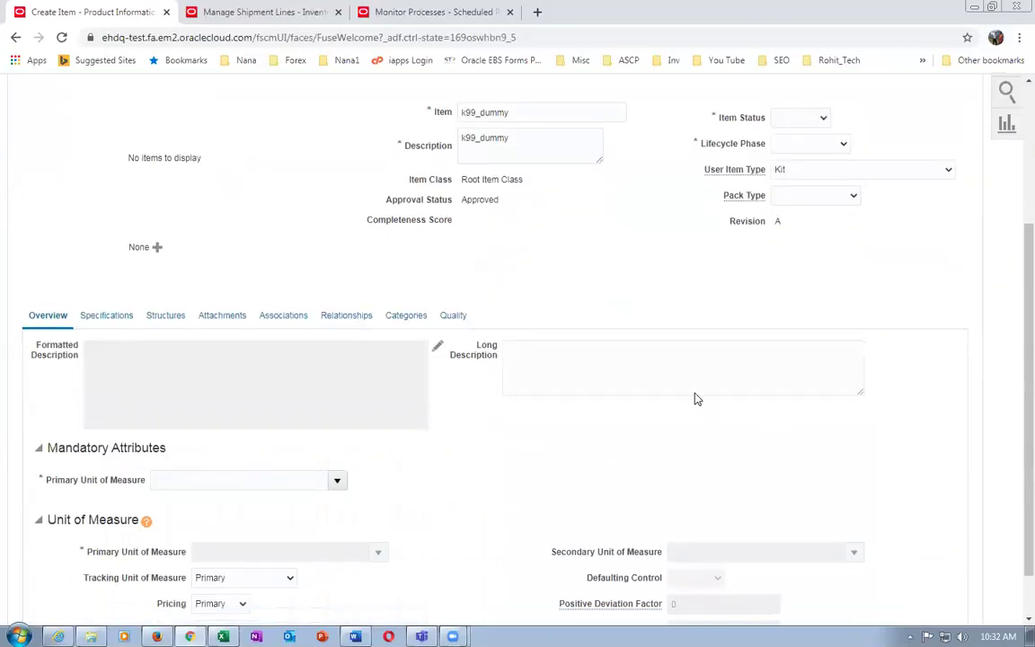
{"action": "scroll", "coordinate": [742, 263], "scroll_direction": "up", "scroll_amount": 3}
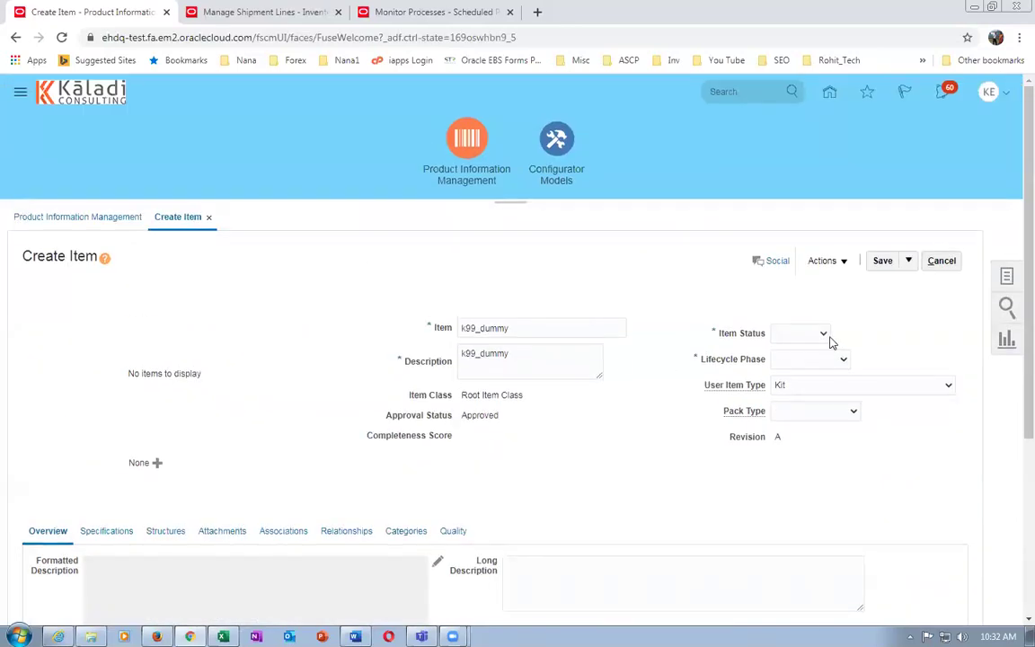
Set item status to Active and lifecycle phase to PRODUCTION
{"action": "left_click", "coordinate": [802, 340]}
{"action": "left_click", "coordinate": [796, 359]}
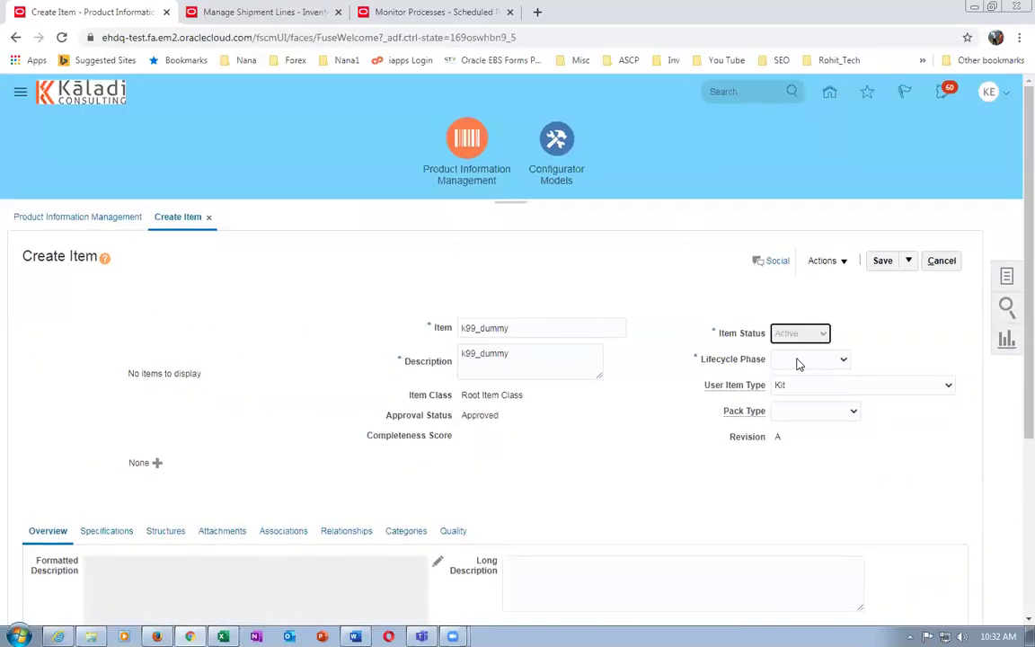
{"action": "left_click", "coordinate": [797, 362]}
{"action": "left_click", "coordinate": [803, 387]}
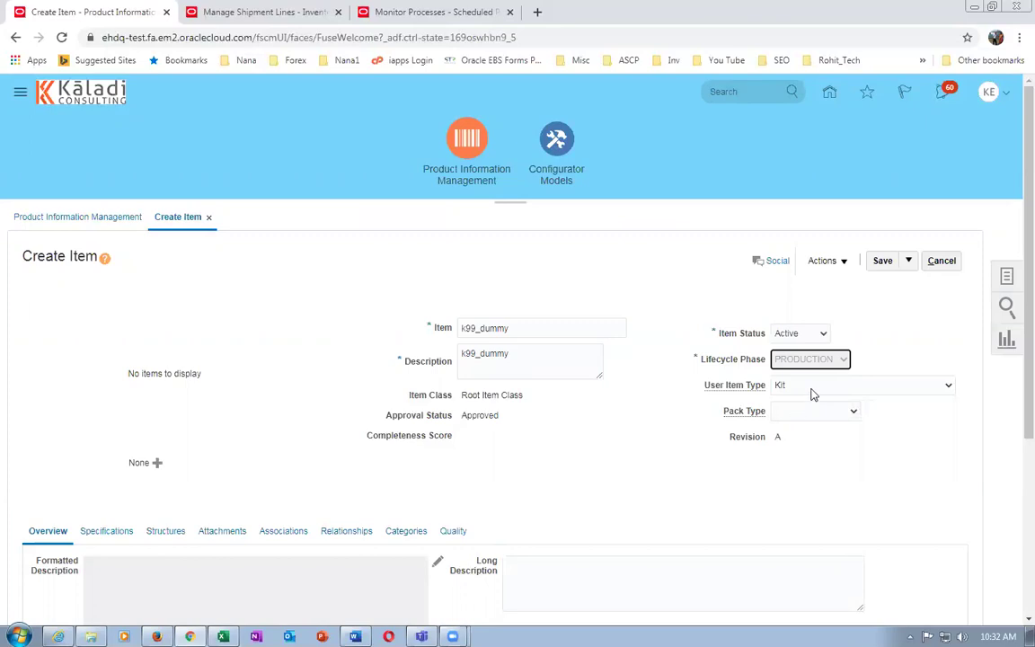
Set the primary unit of measure to Each via an 'ea' search
{"action": "scroll", "coordinate": [505, 463], "scroll_direction": "down", "scroll_amount": 3}
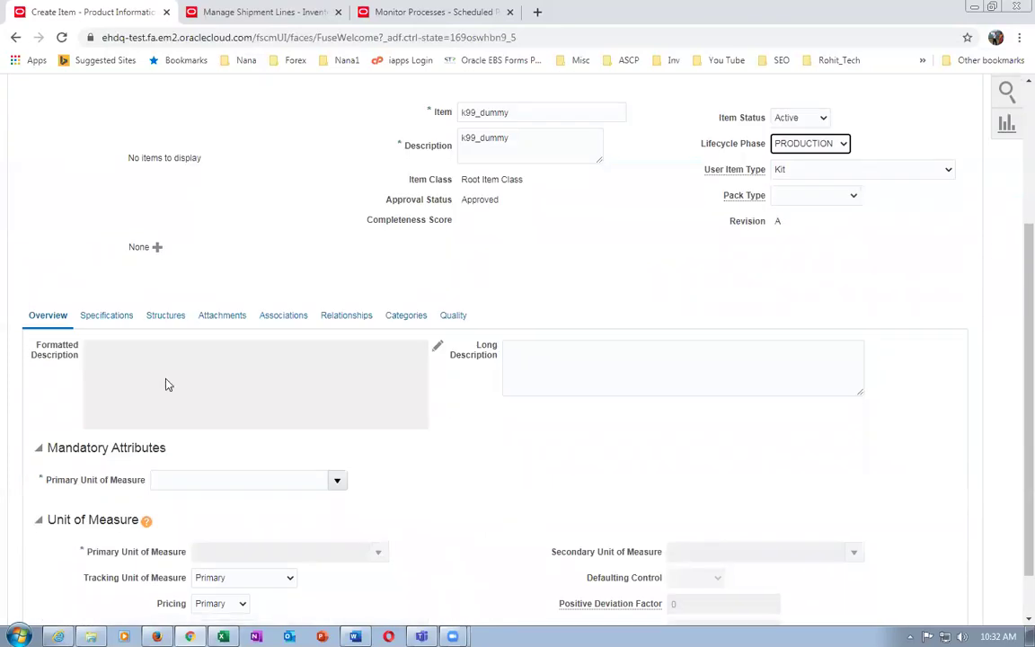
{"action": "left_click", "coordinate": [287, 476]}
{"action": "type", "text": "ea"}
{"action": "key", "text": "Tab"}
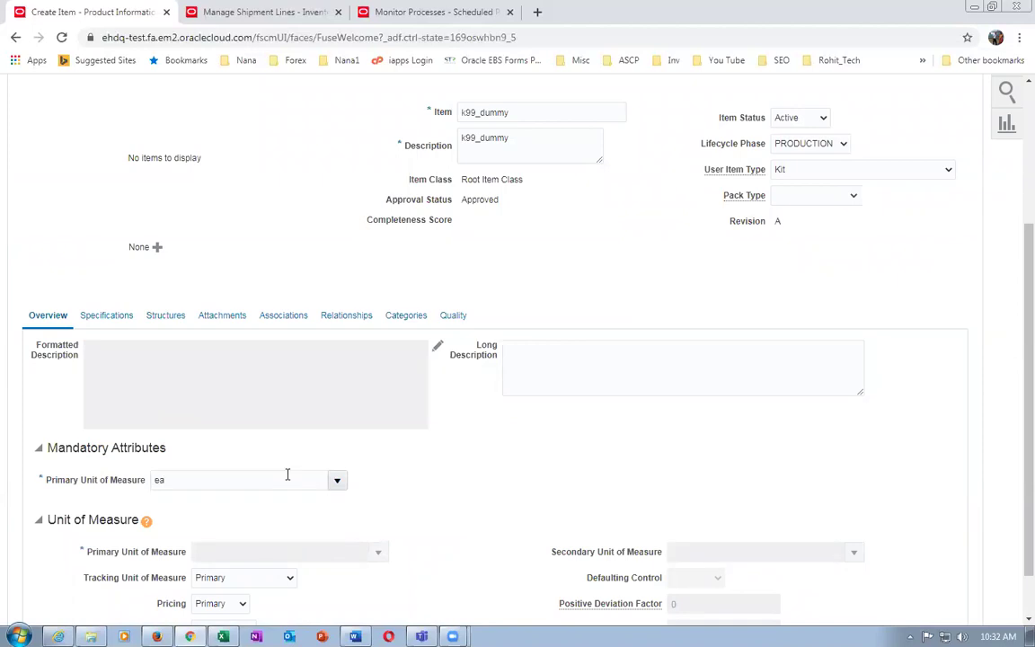
{"action": "left_click", "coordinate": [550, 446]}
{"action": "left_click", "coordinate": [588, 475]}
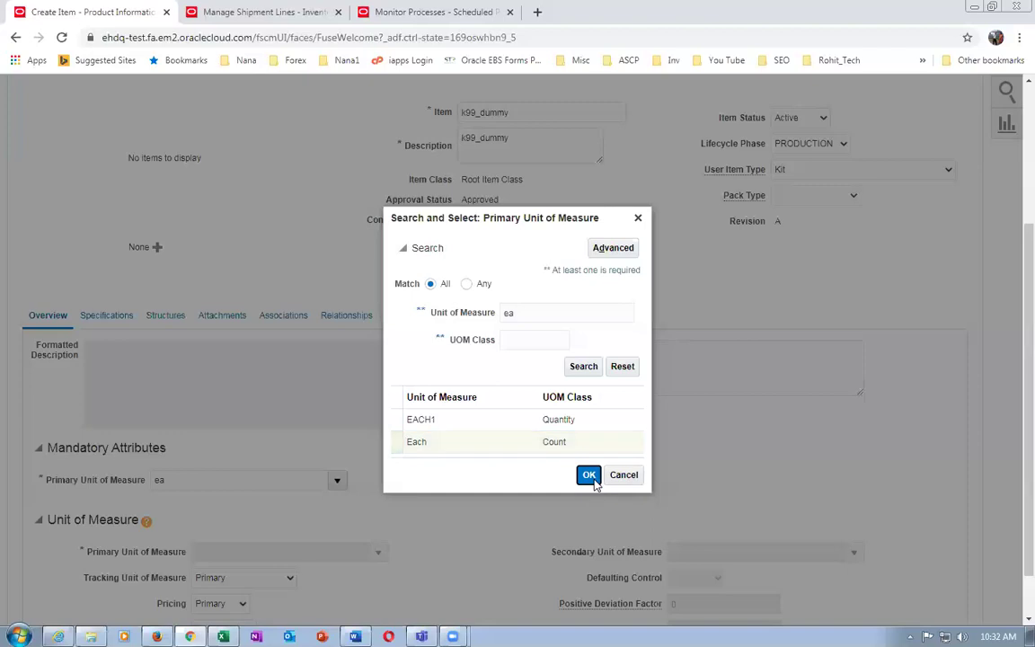
{"action": "scroll", "coordinate": [266, 557], "scroll_direction": "down", "scroll_amount": 1}
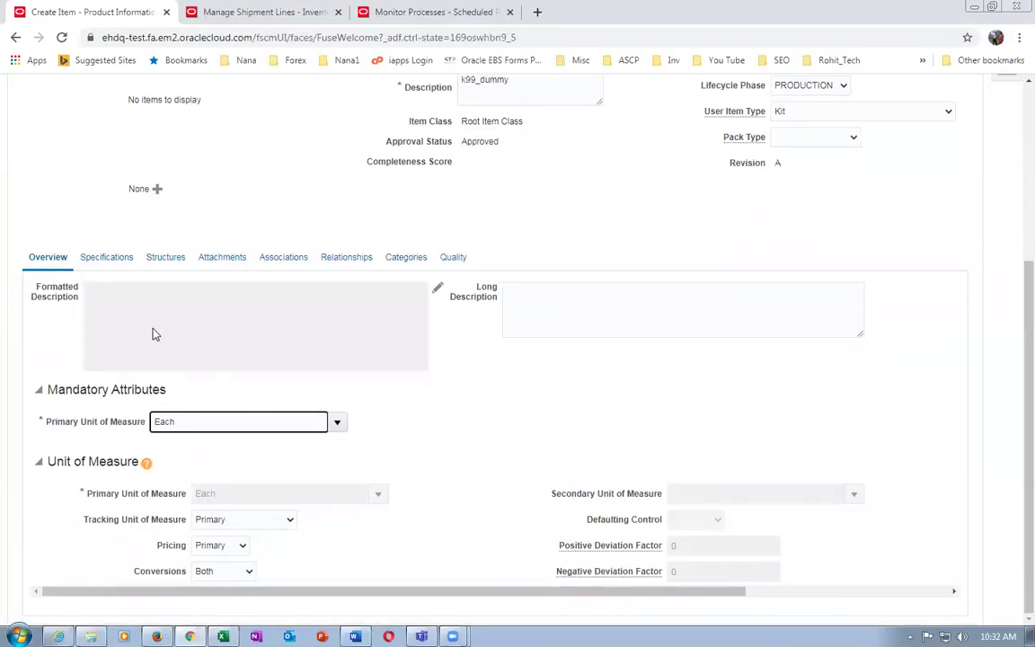
{"action": "left_click", "coordinate": [113, 260]}
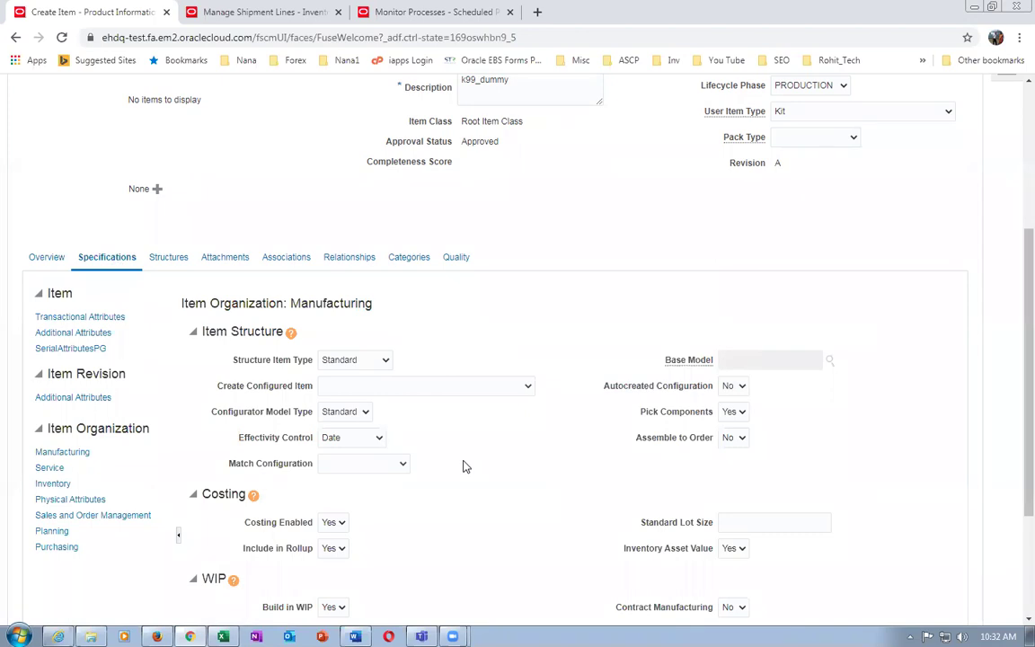
Review the Excel list of d0111_laptop_kit and its laptop, carry case and warranty components
{"action": "key", "text": "alt+Tab"}
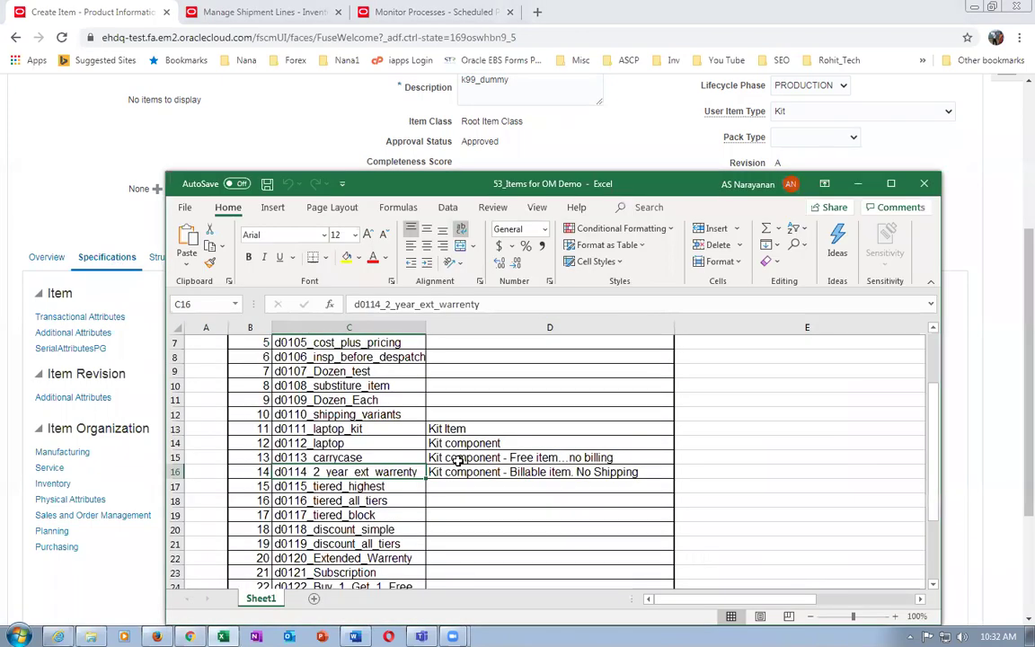
{"action": "left_click", "coordinate": [332, 443]}
{"action": "left_click", "coordinate": [362, 457]}
{"action": "left_click", "coordinate": [376, 472]}
{"action": "left_click", "coordinate": [385, 428]}
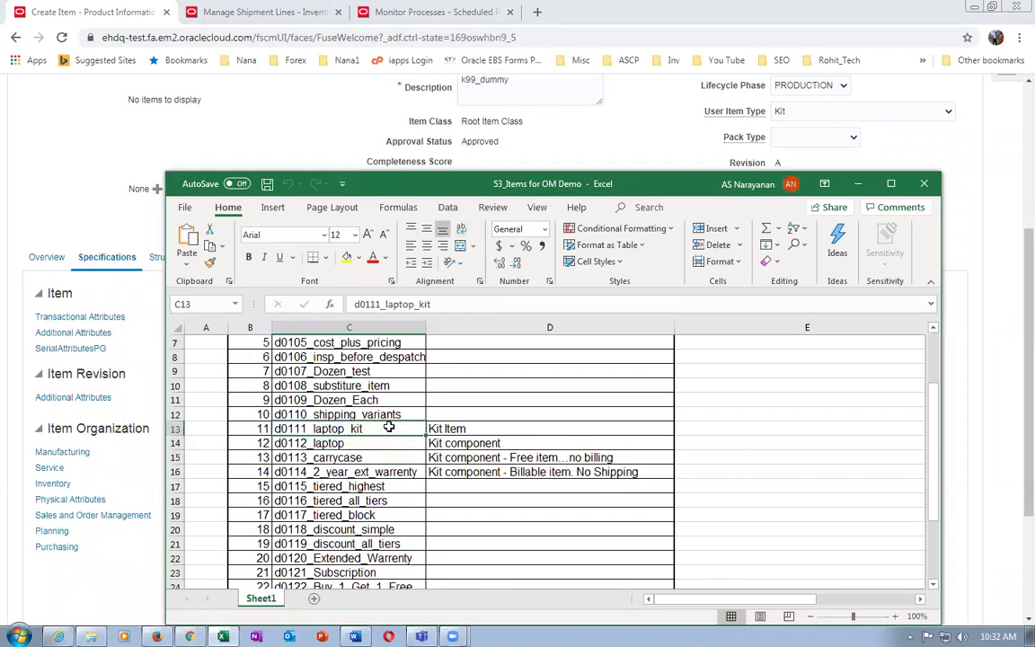
{"action": "left_click", "coordinate": [452, 429]}
{"action": "key", "text": "alt+Tab"}
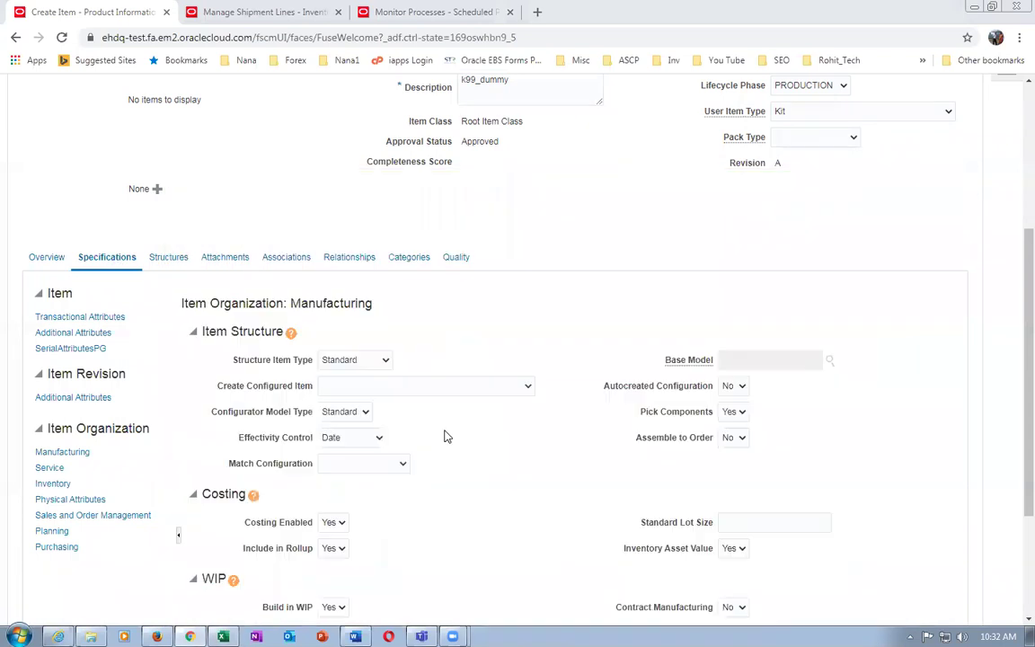
Review the kit's Sales and Order Management attributes: Shippable No, Invoiced Yes
{"action": "left_click", "coordinate": [68, 514]}
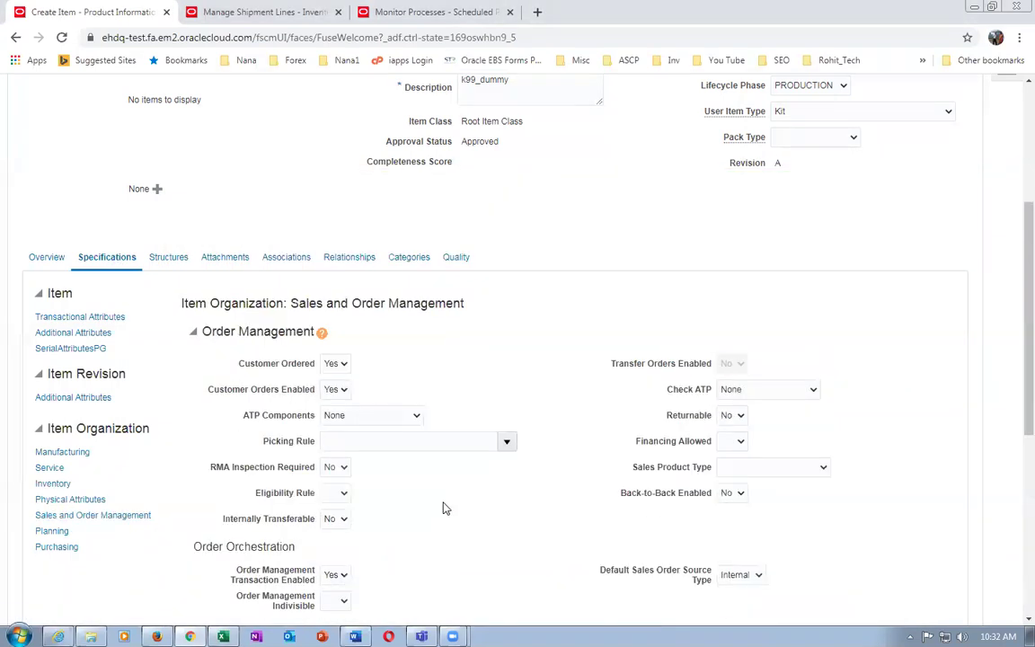
{"action": "scroll", "coordinate": [439, 510], "scroll_direction": "down", "scroll_amount": 3}
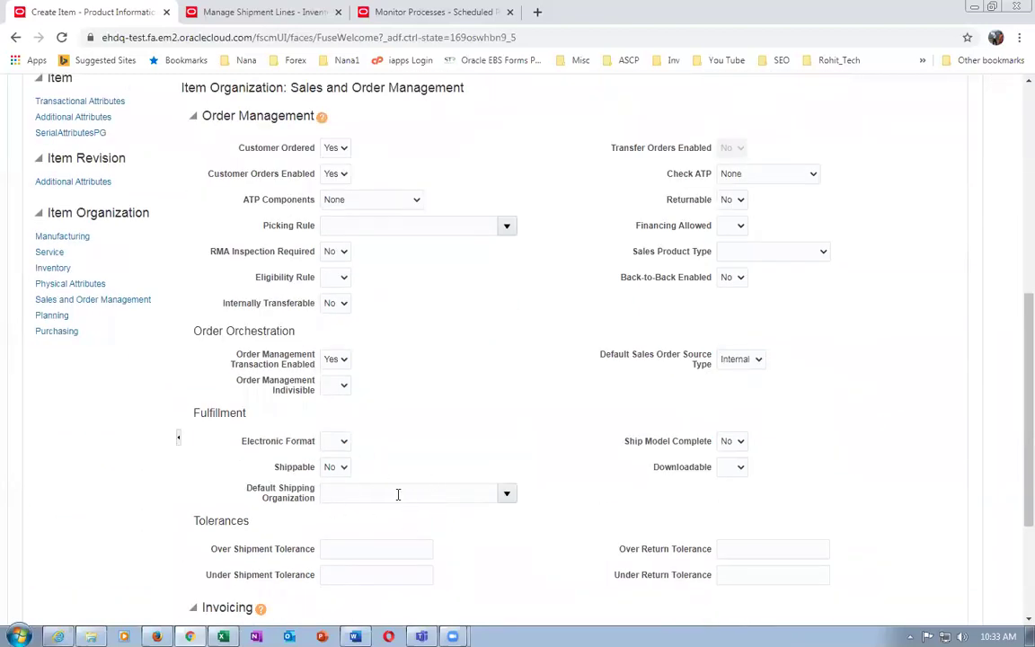
{"action": "scroll", "coordinate": [366, 486], "scroll_direction": "down", "scroll_amount": 3}
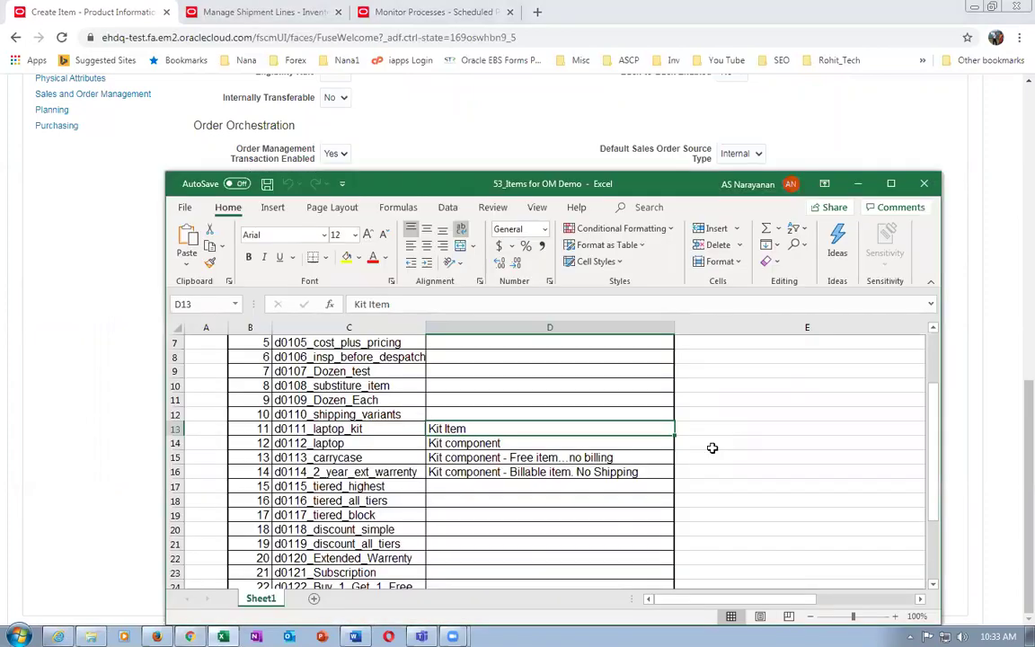
Read the spreadsheet notes: laptop is a kit component, carry case free, warranty billable without shipping
{"action": "left_click", "coordinate": [368, 430]}
{"action": "left_click", "coordinate": [356, 443]}
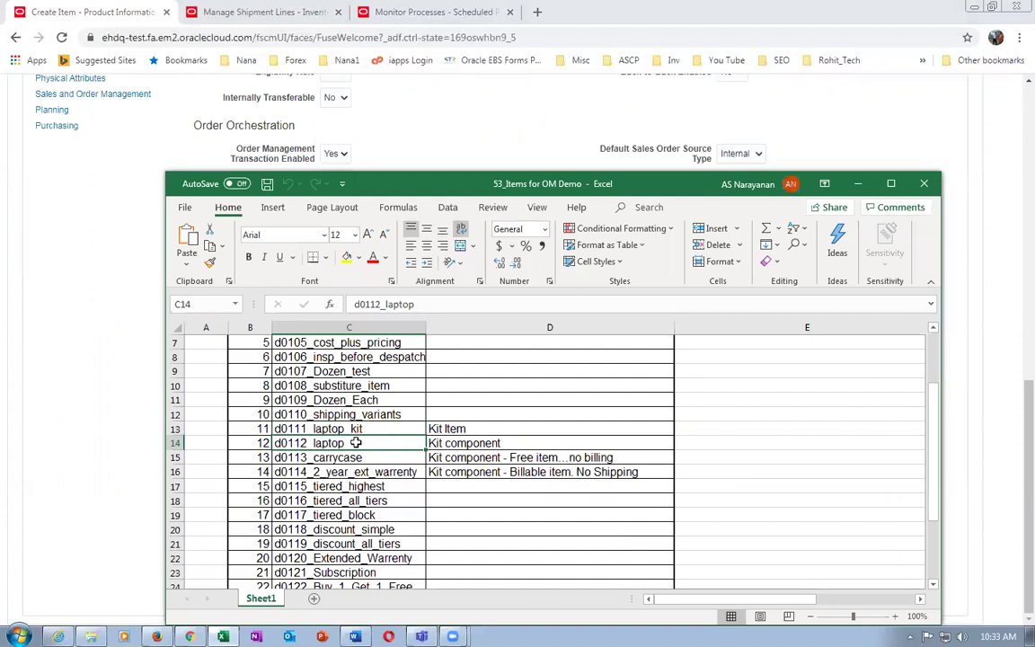
{"action": "key", "text": "Right"}
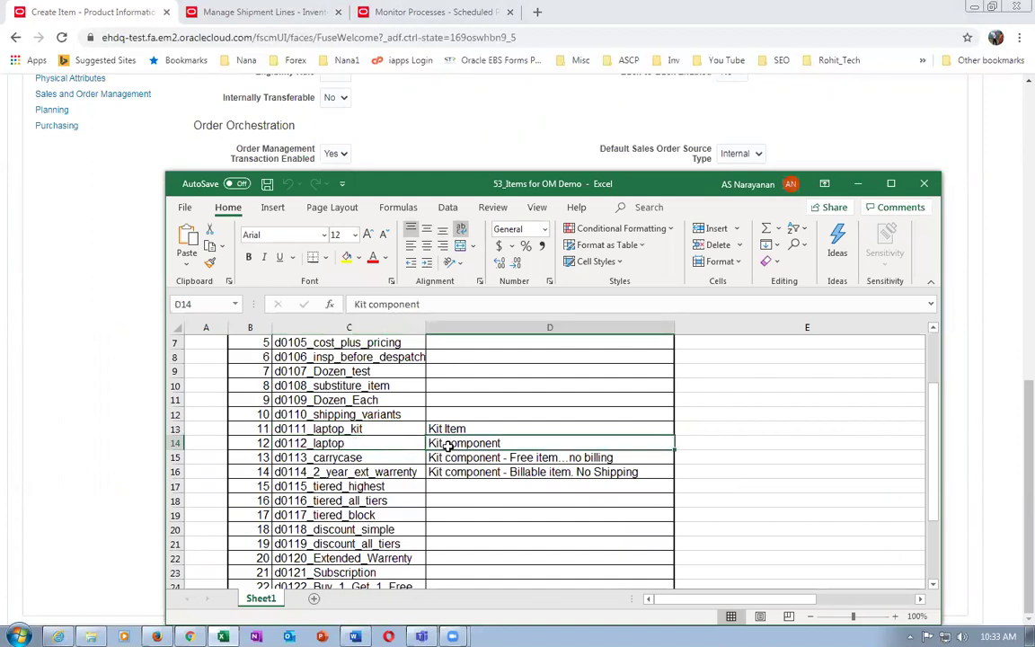
{"action": "left_click", "coordinate": [338, 444]}
{"action": "left_click", "coordinate": [341, 457]}
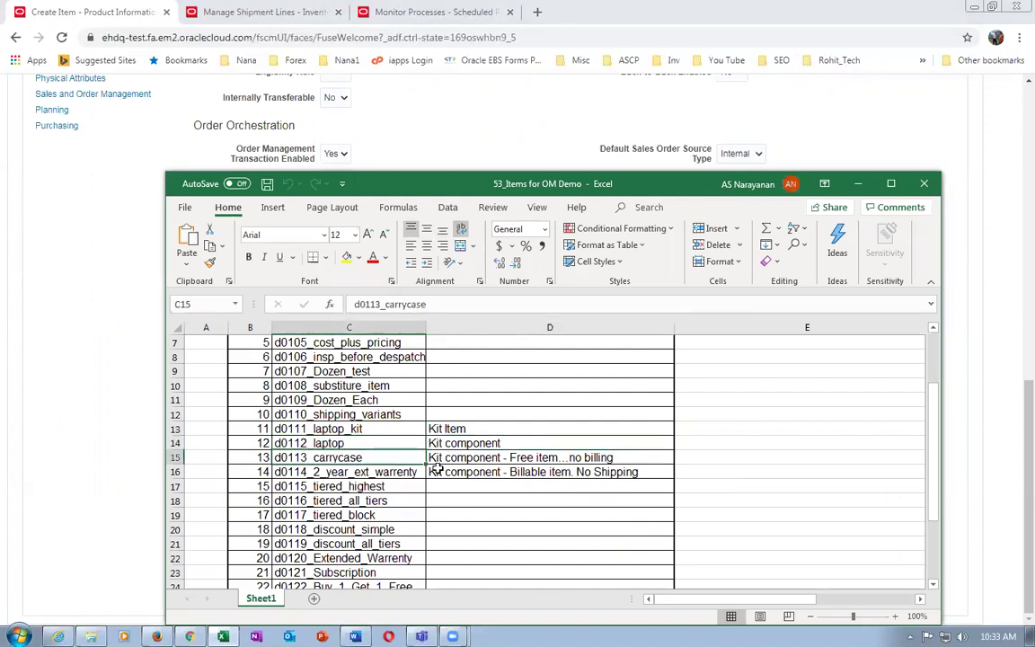
{"action": "left_click", "coordinate": [460, 458]}
{"action": "left_click", "coordinate": [388, 473]}
{"action": "left_click", "coordinate": [463, 471]}
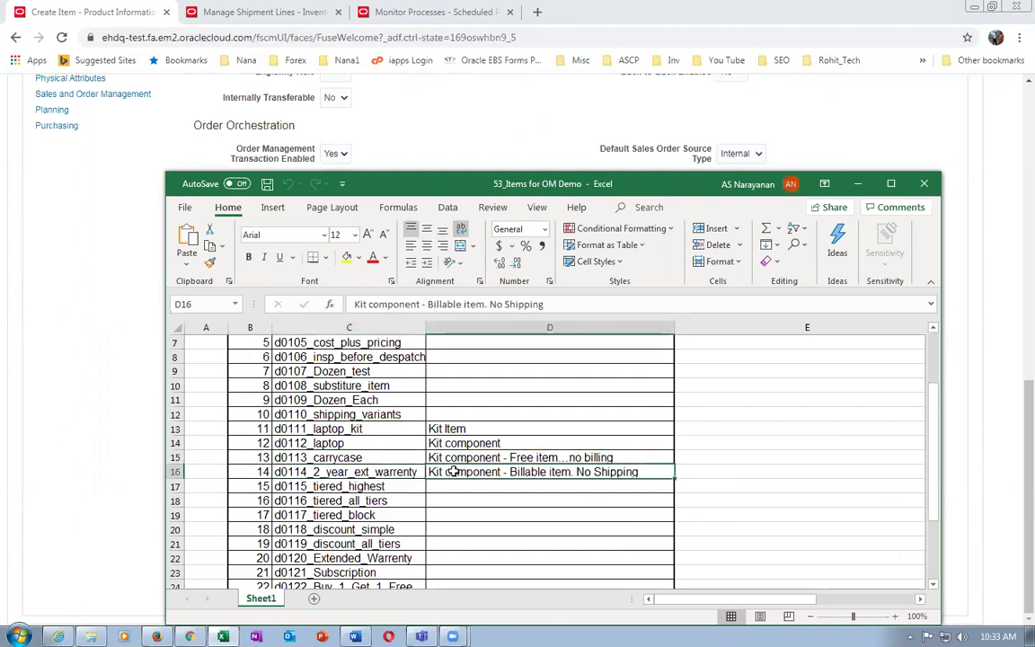
Point out the Kit Item d0111_laptop_kit and its three components in the spreadsheet
{"action": "left_click", "coordinate": [458, 429]}
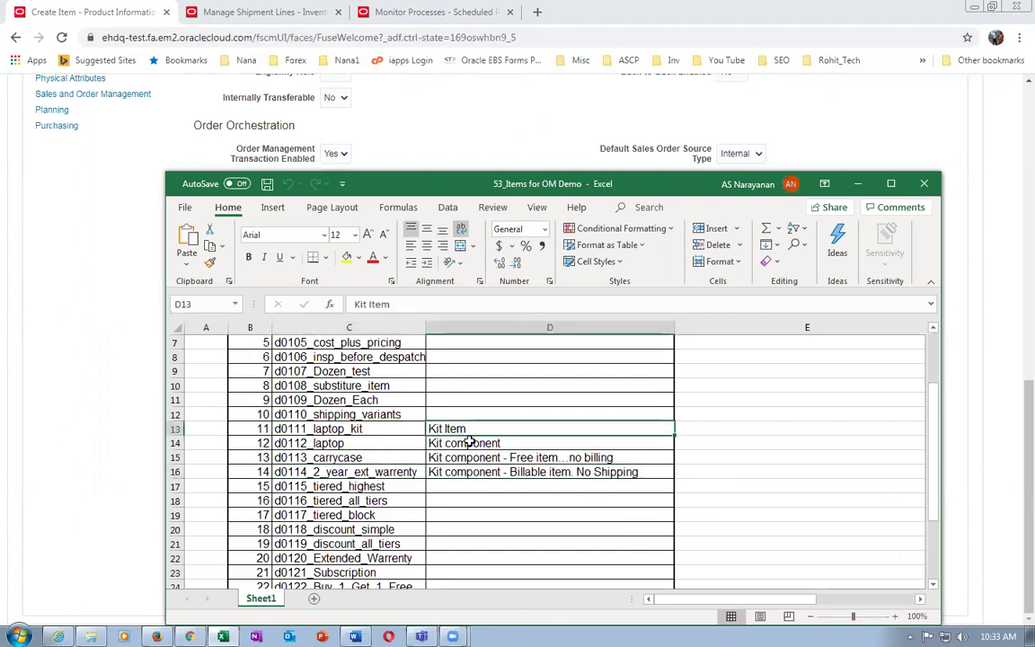
{"action": "left_click", "coordinate": [301, 444]}
{"action": "left_click", "coordinate": [332, 460]}
{"action": "left_click", "coordinate": [337, 474]}
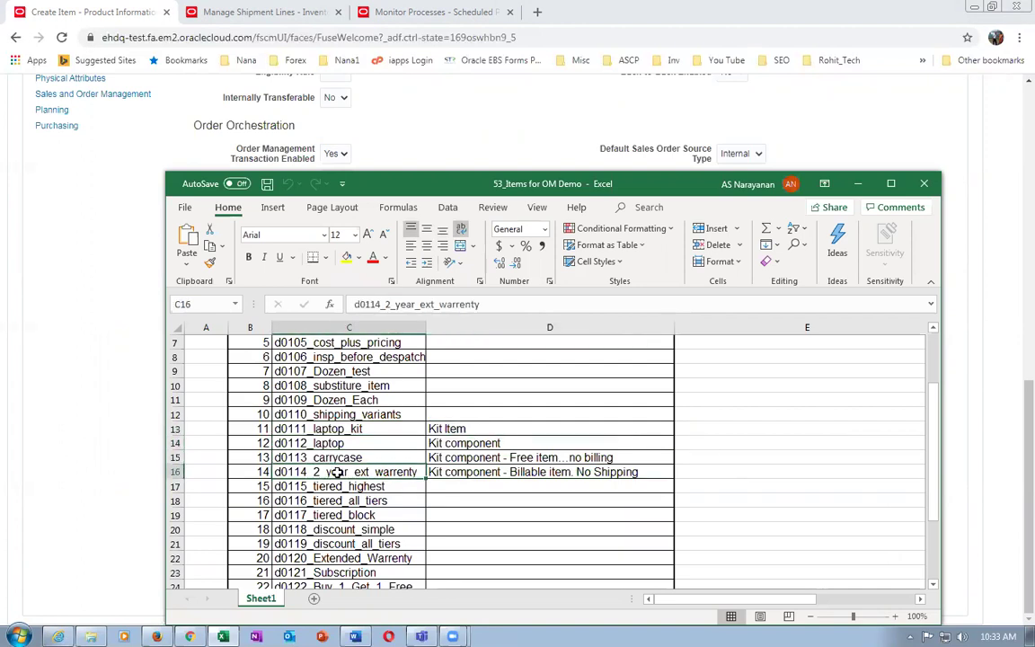
{"action": "left_click", "coordinate": [355, 429]}
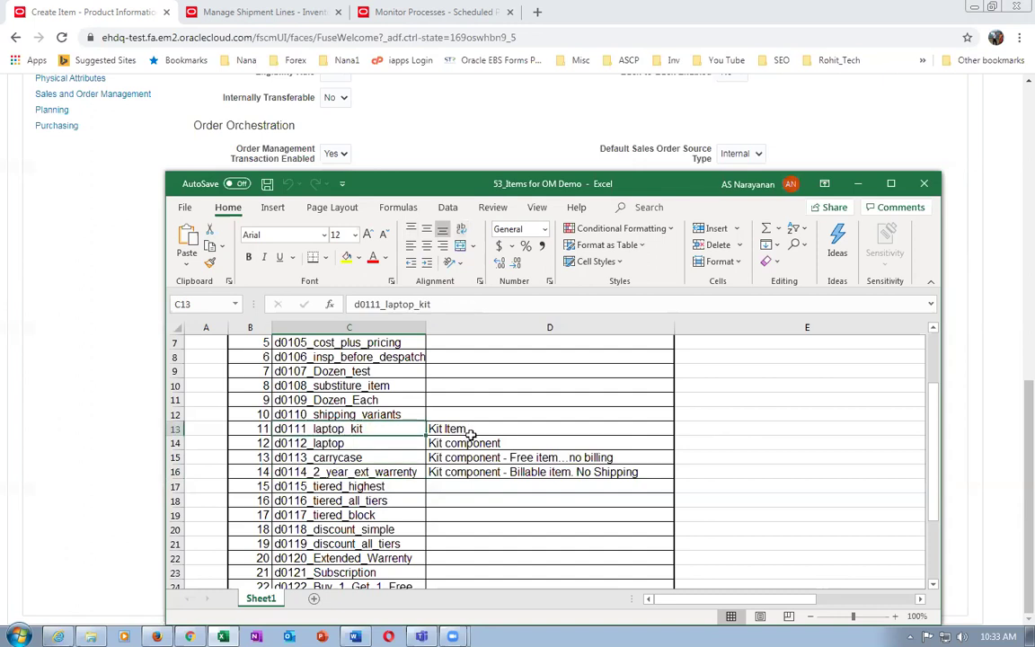
{"action": "left_click", "coordinate": [469, 430]}
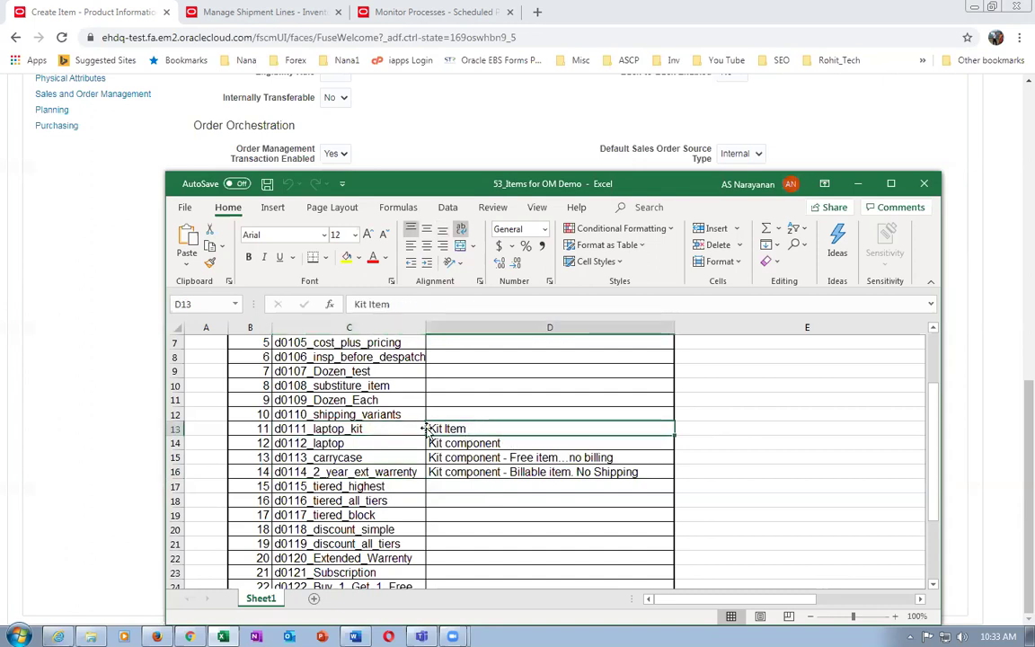
{"action": "left_click", "coordinate": [337, 443]}
{"action": "left_click", "coordinate": [350, 473]}
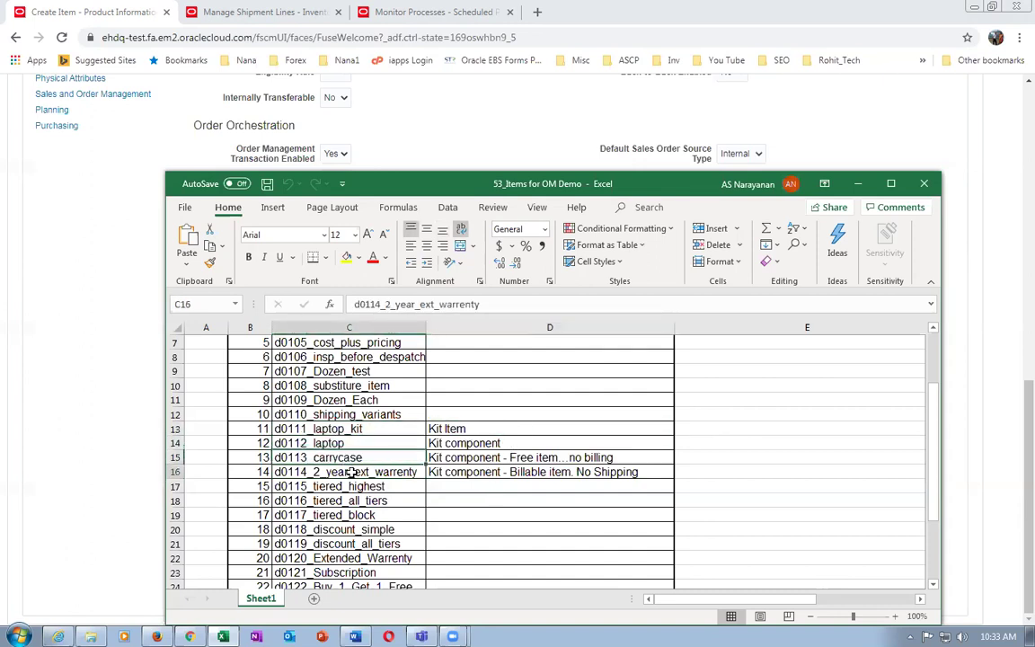
{"action": "left_click", "coordinate": [355, 429]}
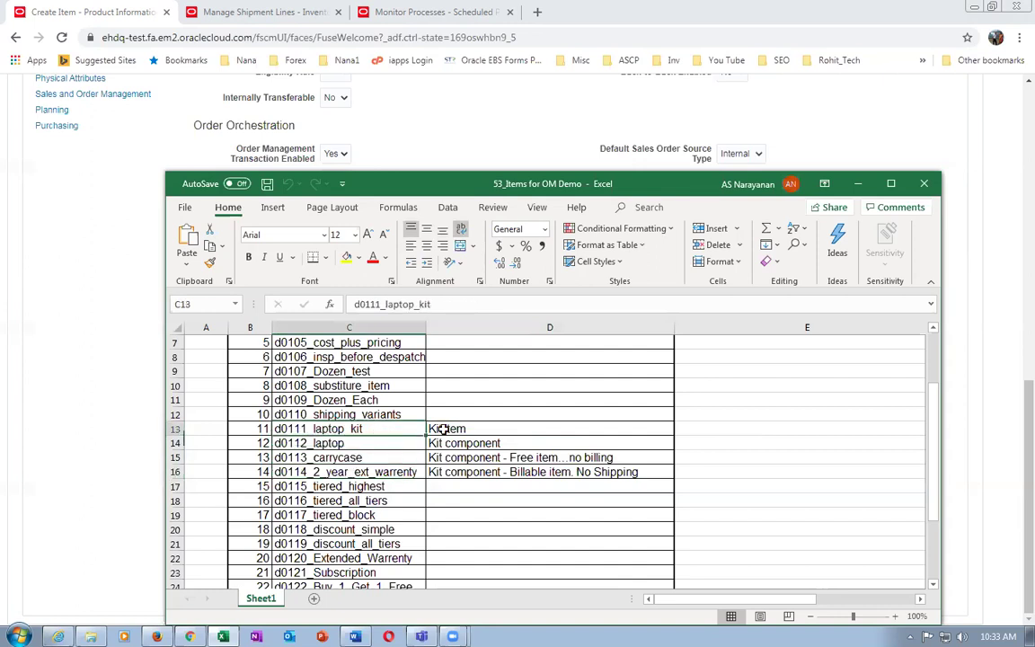
{"action": "left_click", "coordinate": [473, 428]}
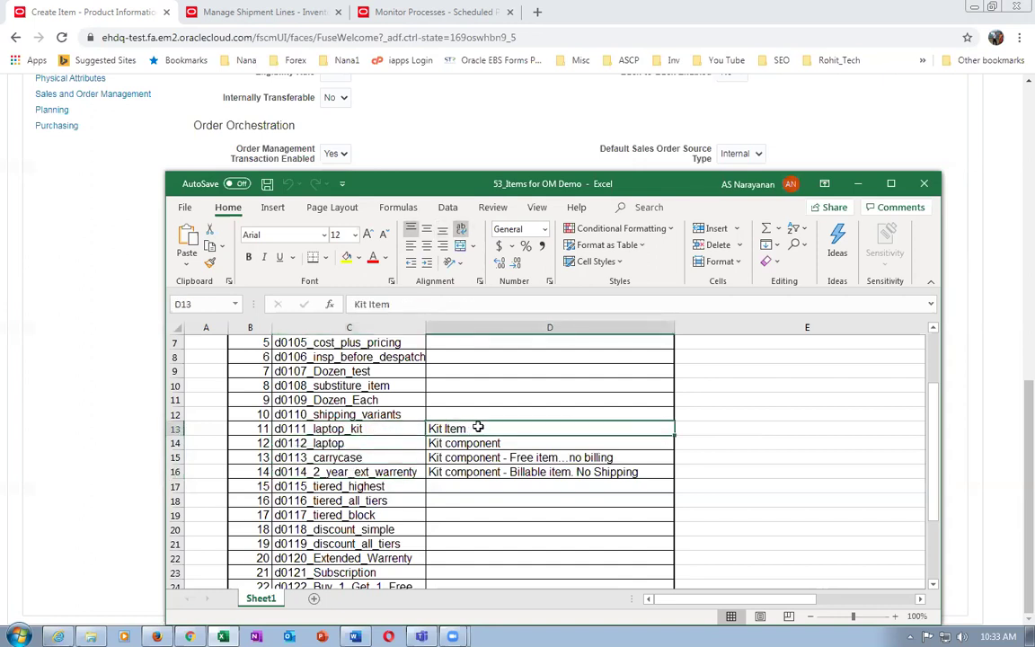
{"action": "key", "text": "alt+Tab"}
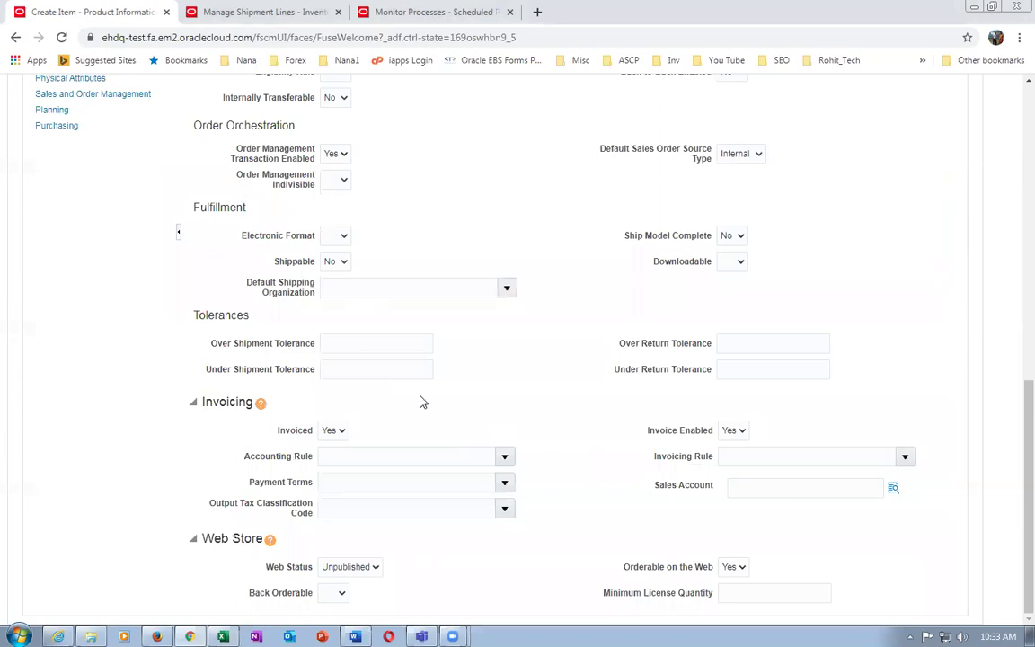
Save the k99_dummy kit item and view its still-empty item structures
{"action": "scroll", "coordinate": [414, 395], "scroll_direction": "up", "scroll_amount": 3}
{"action": "left_click", "coordinate": [59, 318]}
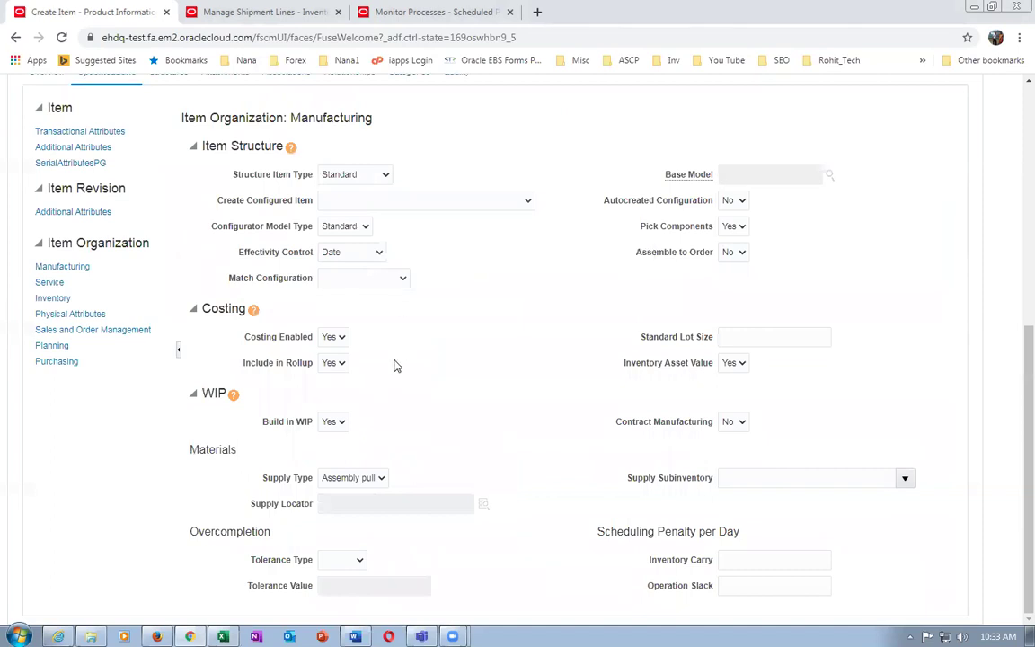
{"action": "scroll", "coordinate": [393, 365], "scroll_direction": "up", "scroll_amount": 3}
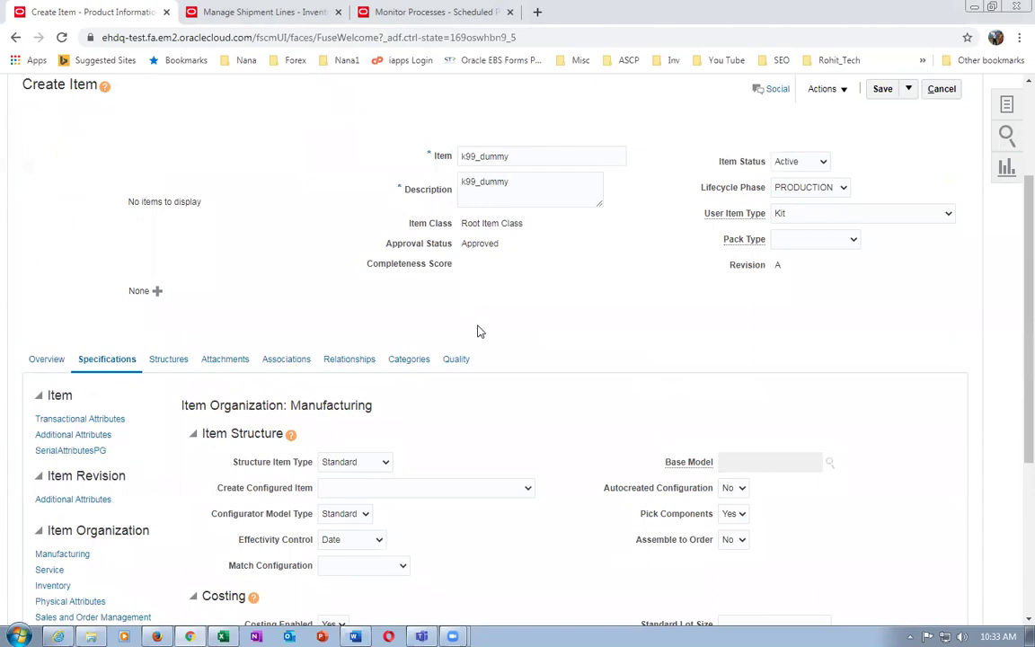
{"action": "left_click", "coordinate": [880, 89]}
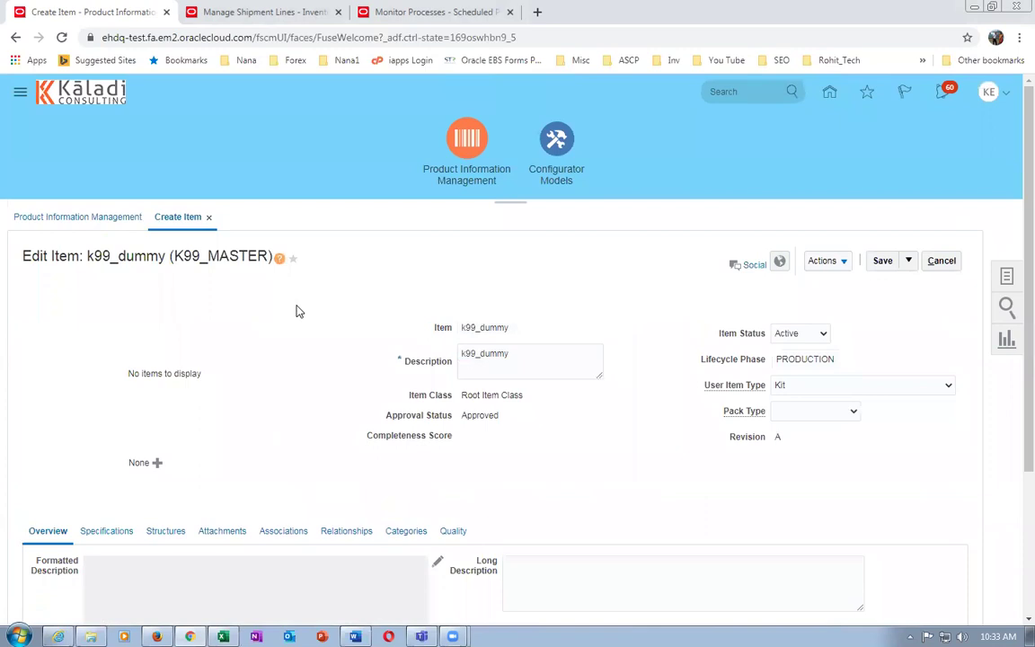
{"action": "scroll", "coordinate": [299, 311], "scroll_direction": "down", "scroll_amount": 3}
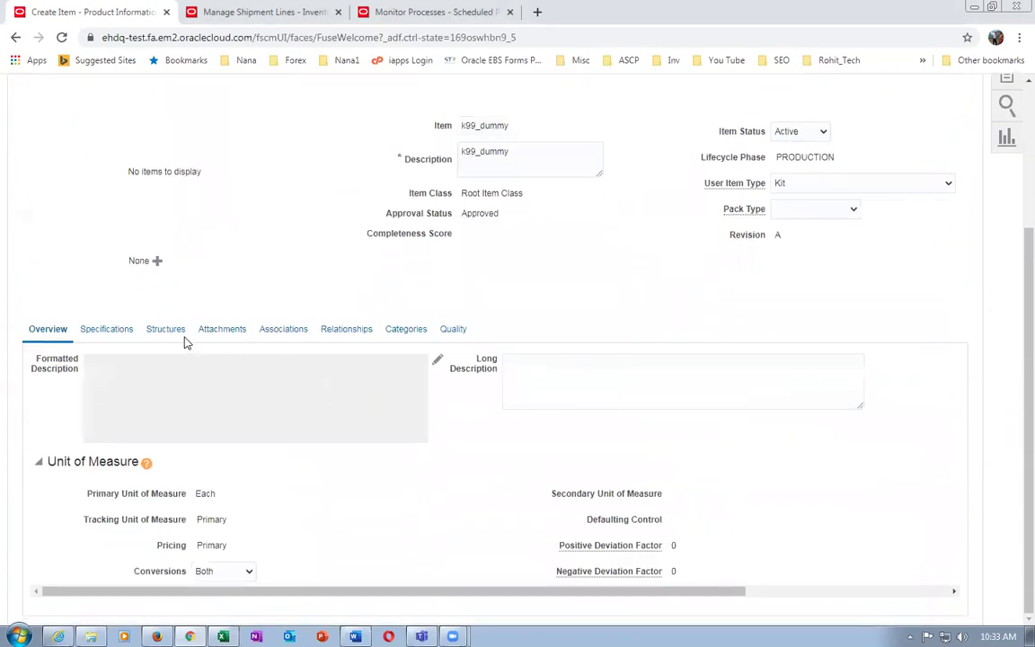
{"action": "left_click", "coordinate": [178, 332]}
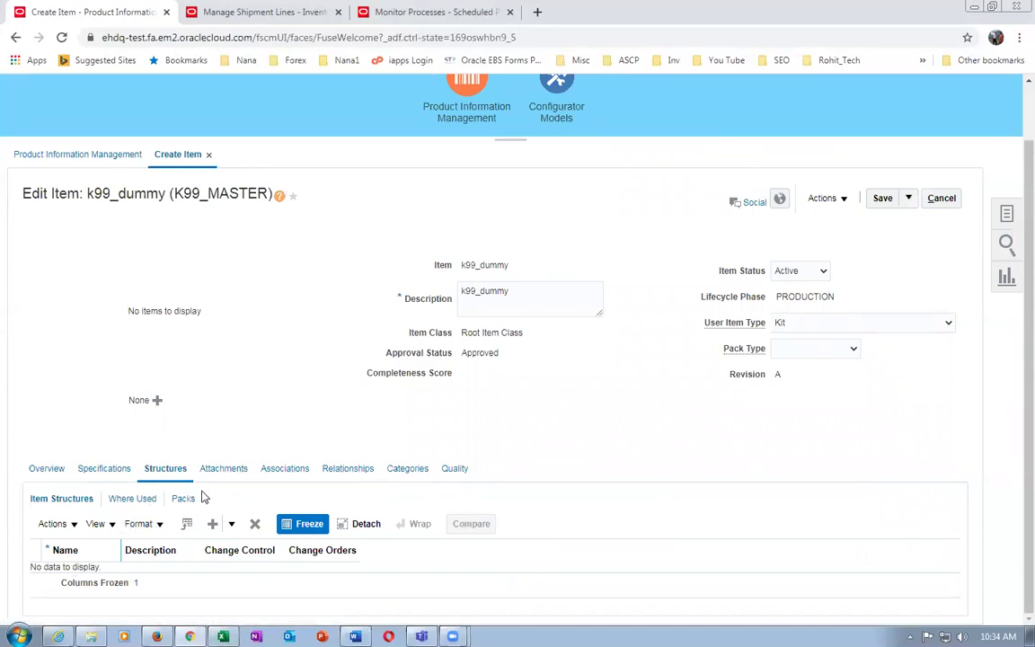
Create a structure named Primary with description 'primary BOM' and open its details
{"action": "left_click", "coordinate": [52, 524]}
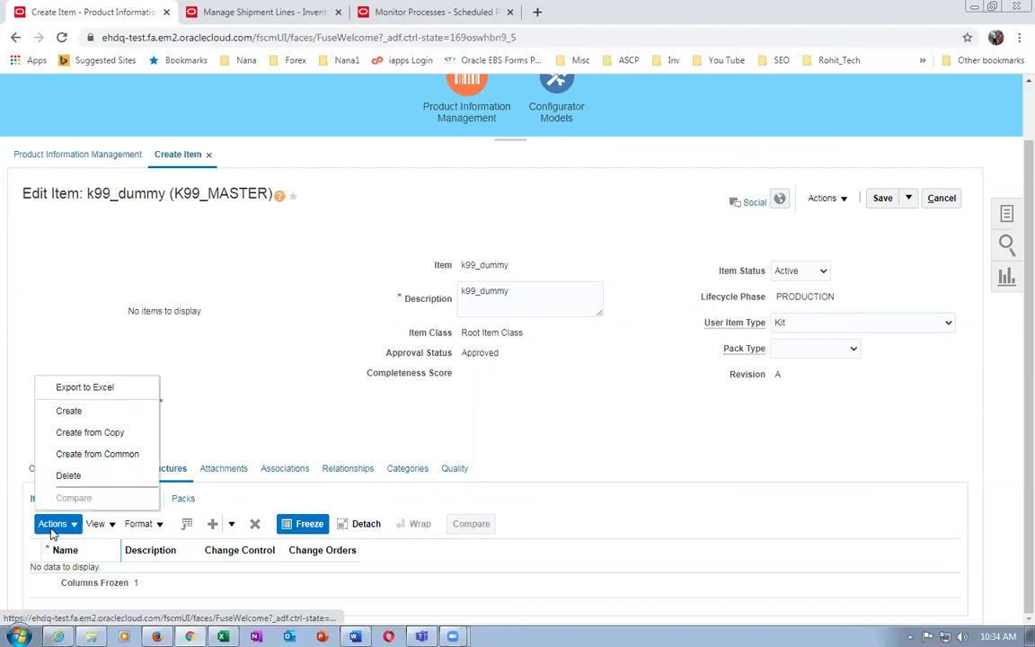
{"action": "left_click", "coordinate": [96, 412]}
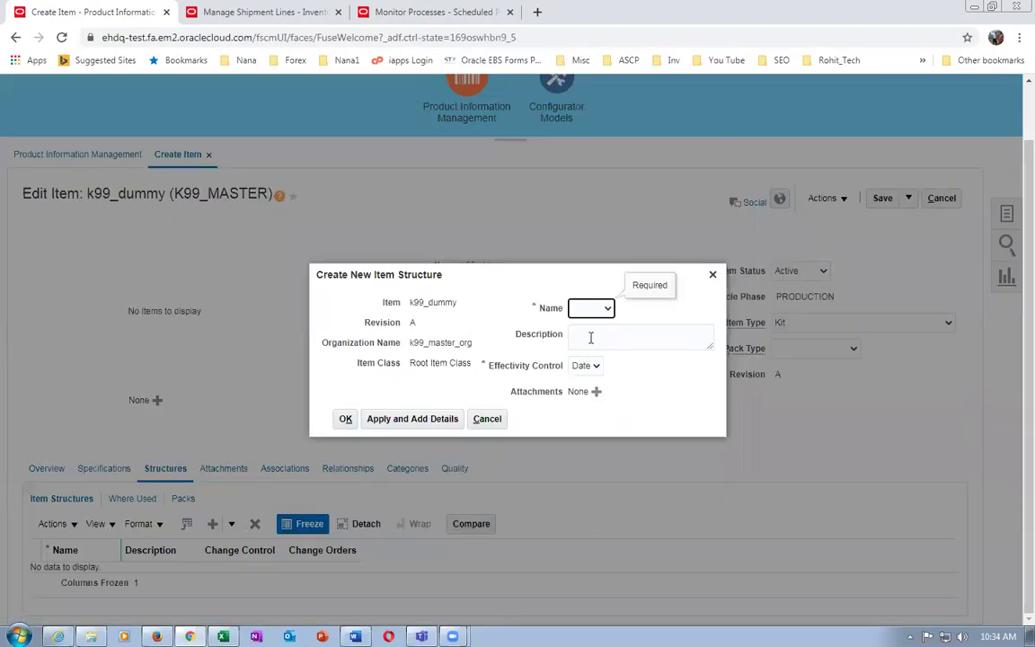
{"action": "left_click", "coordinate": [596, 336]}
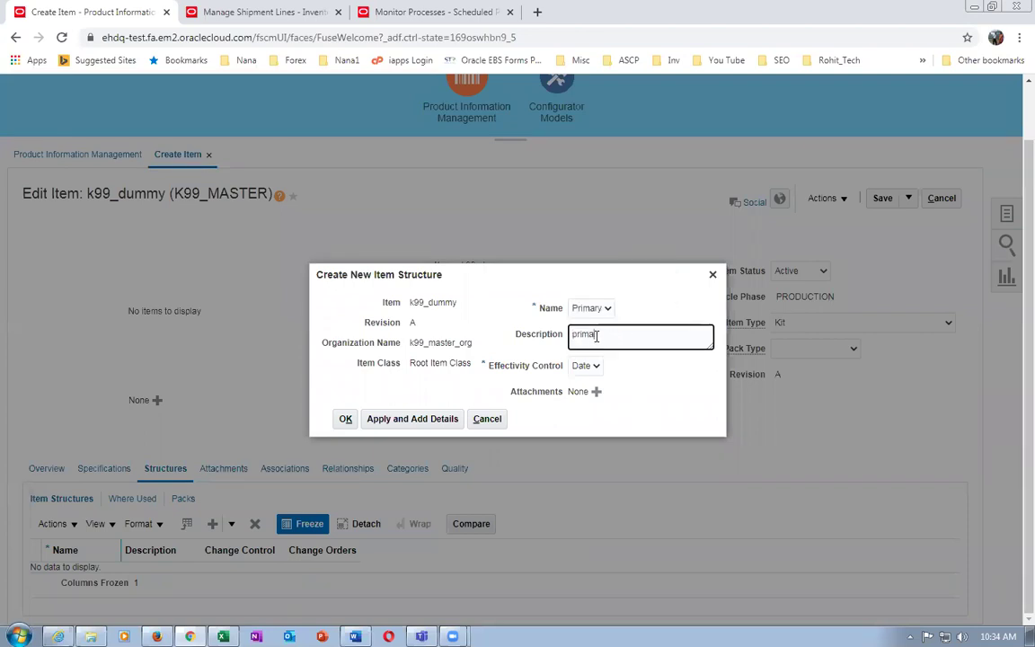
{"action": "type", "text": "primary BOM"}
{"action": "left_click", "coordinate": [412, 419]}
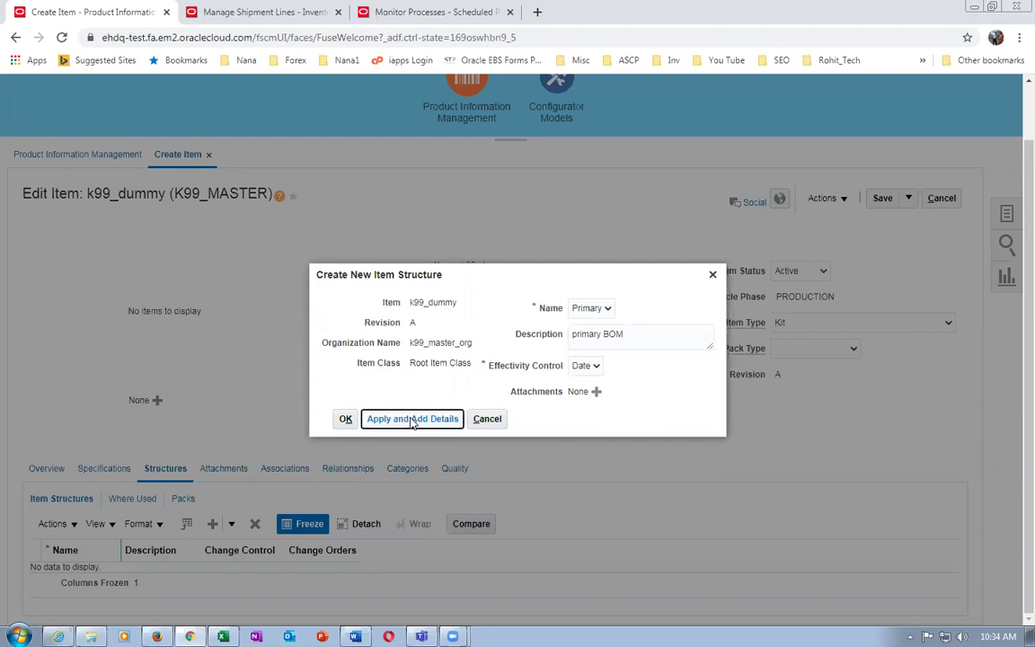
{"action": "left_click", "coordinate": [411, 420]}
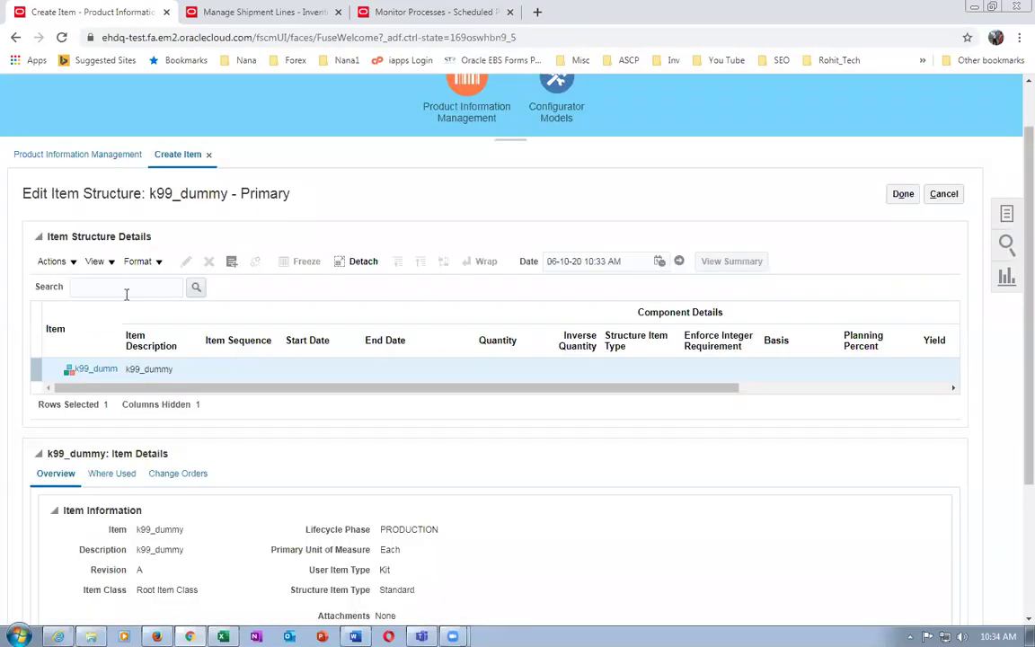
{"action": "left_click", "coordinate": [61, 262]}
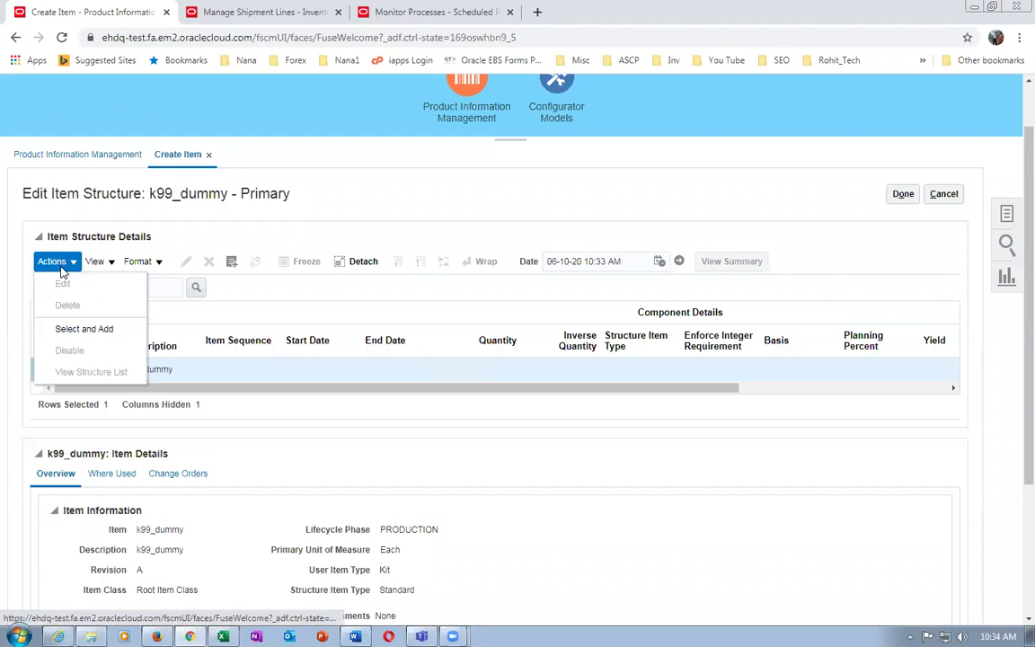
Add k9911_laptop, k9912_Carry_Case and k9913_2_Year_Ext_warranty from a K99 search, then finish the structure
{"action": "left_click", "coordinate": [81, 329]}
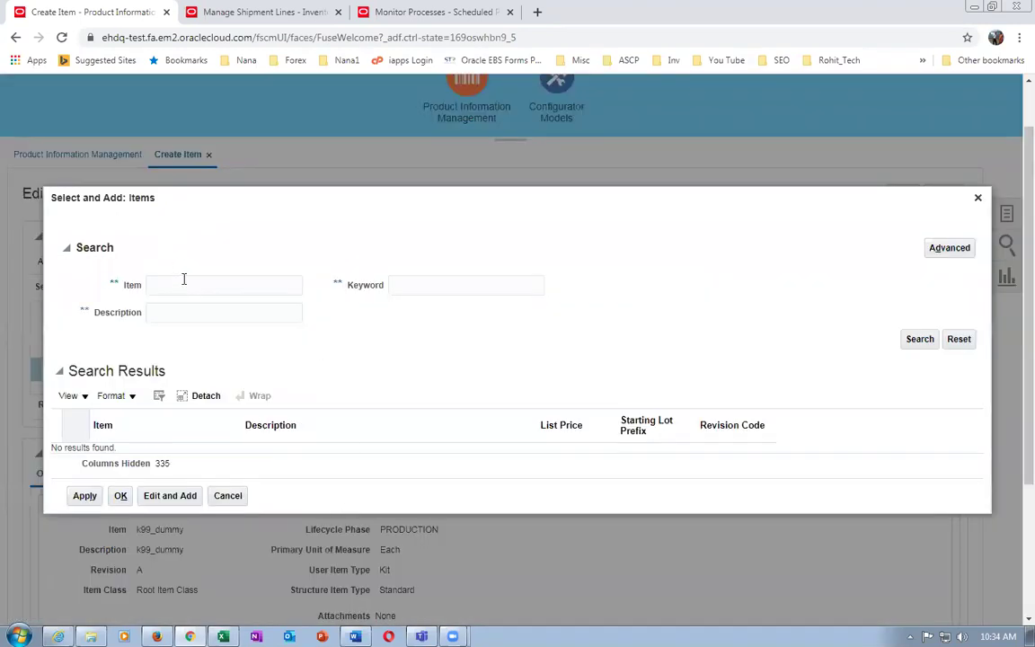
{"action": "left_click", "coordinate": [184, 286]}
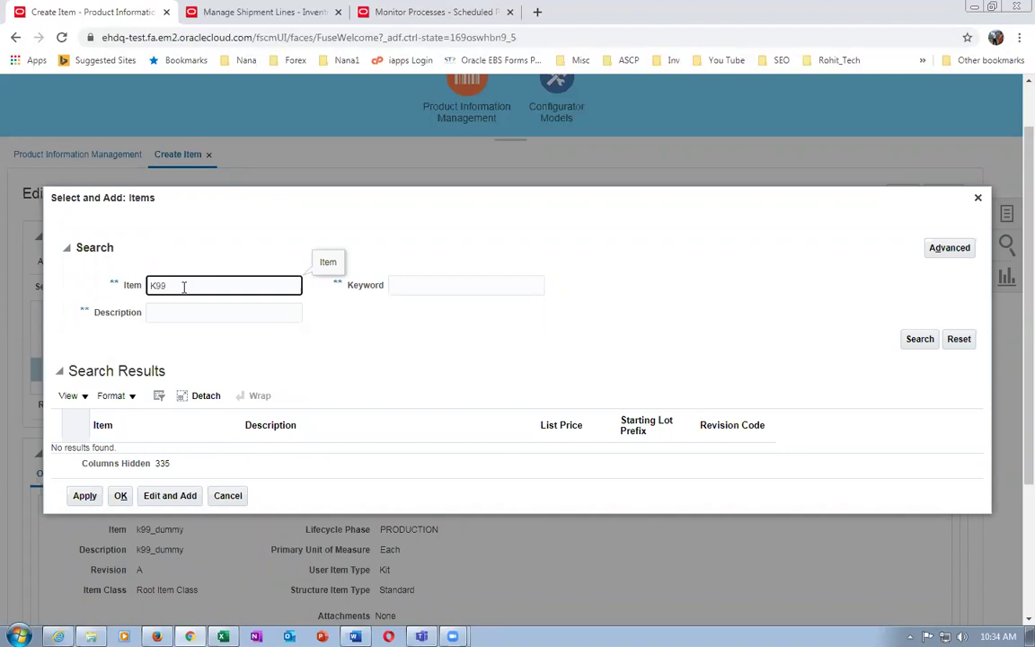
{"action": "left_click", "coordinate": [918, 339]}
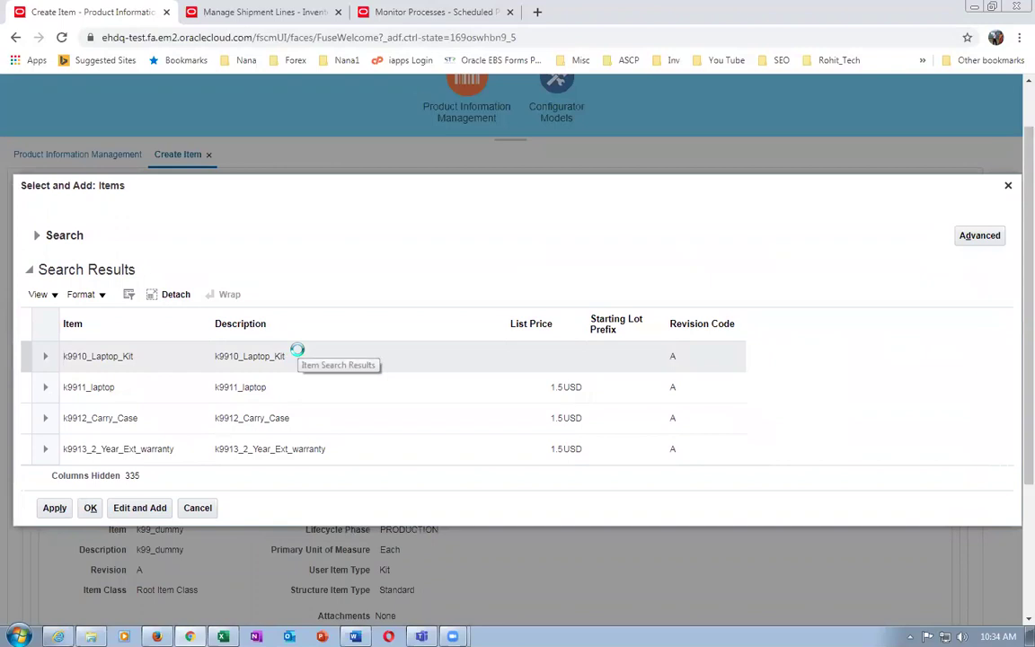
{"action": "left_click", "coordinate": [303, 360]}
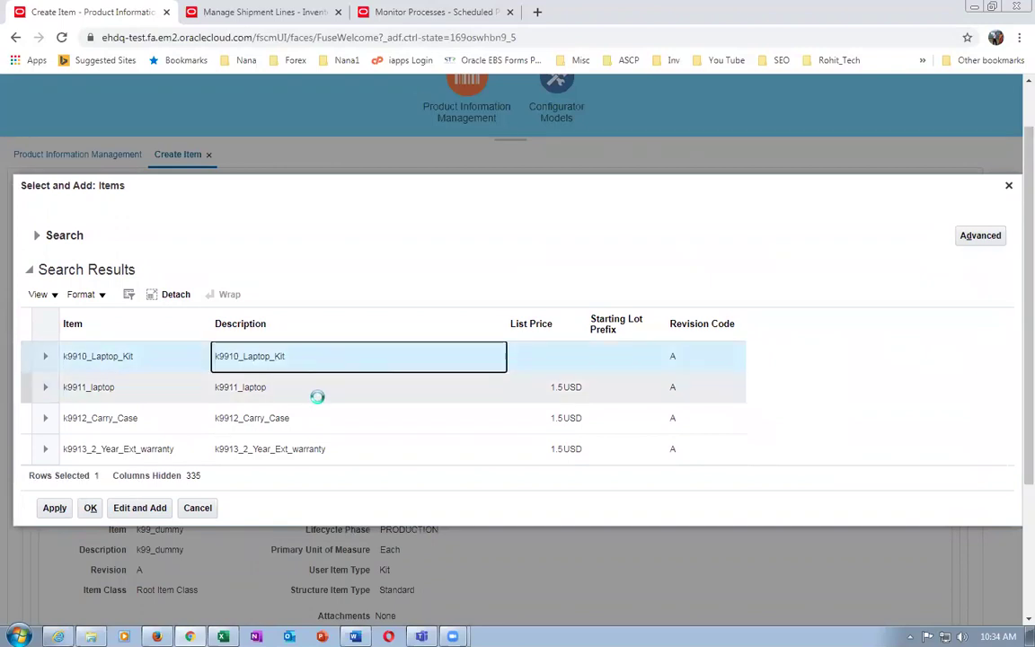
{"action": "left_click", "coordinate": [316, 395]}
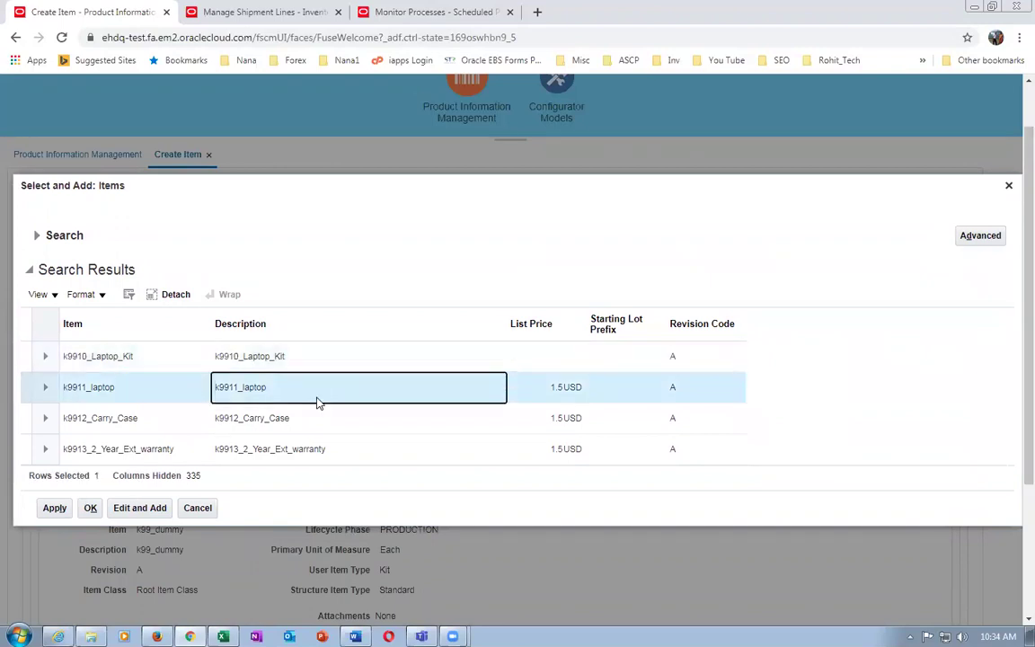
{"action": "left_click", "coordinate": [325, 417]}
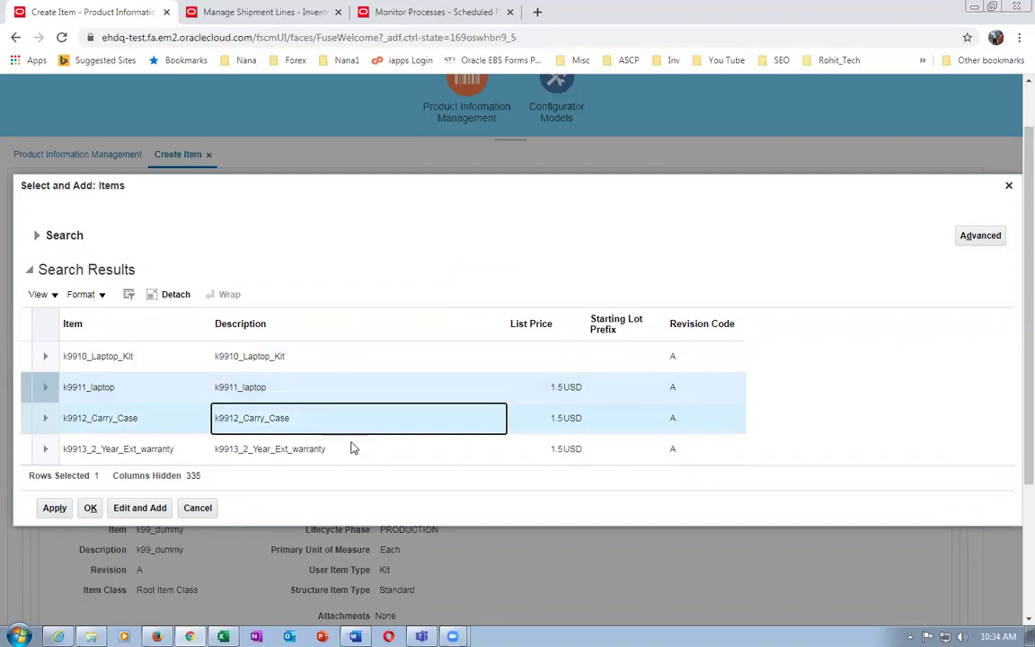
{"action": "left_click", "coordinate": [353, 448], "text": "shift"}
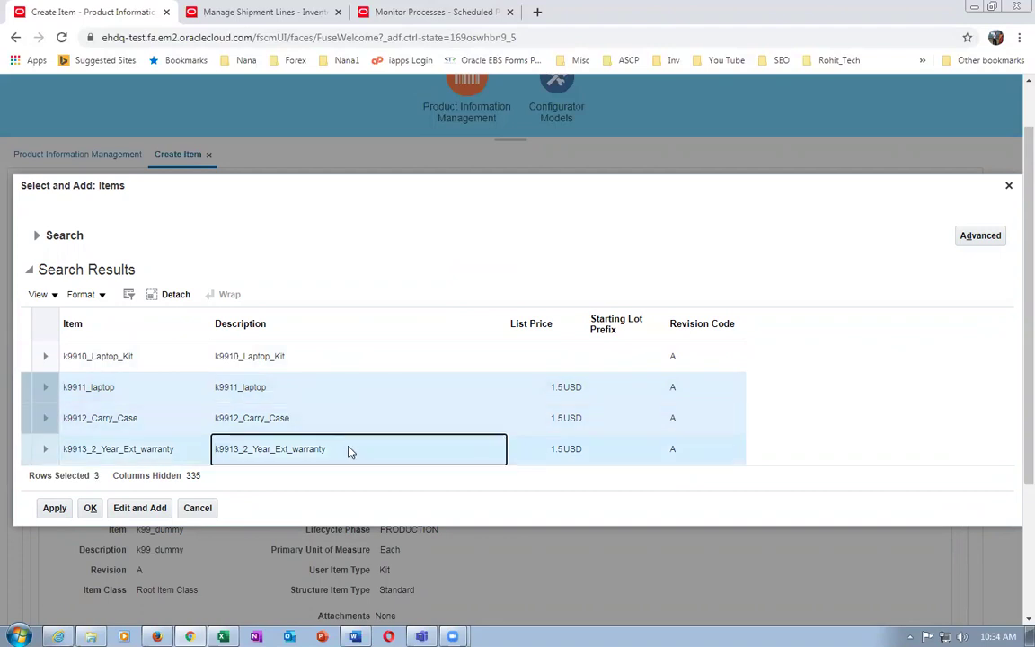
{"action": "left_click", "coordinate": [52, 507]}
{"action": "left_click", "coordinate": [90, 508]}
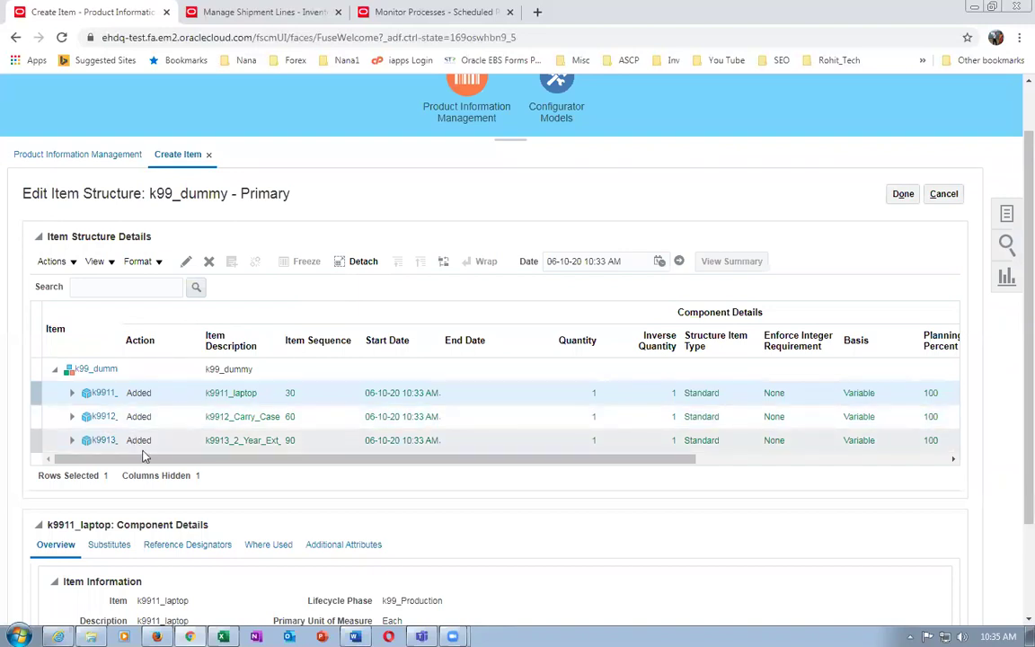
{"action": "left_click", "coordinate": [906, 196]}
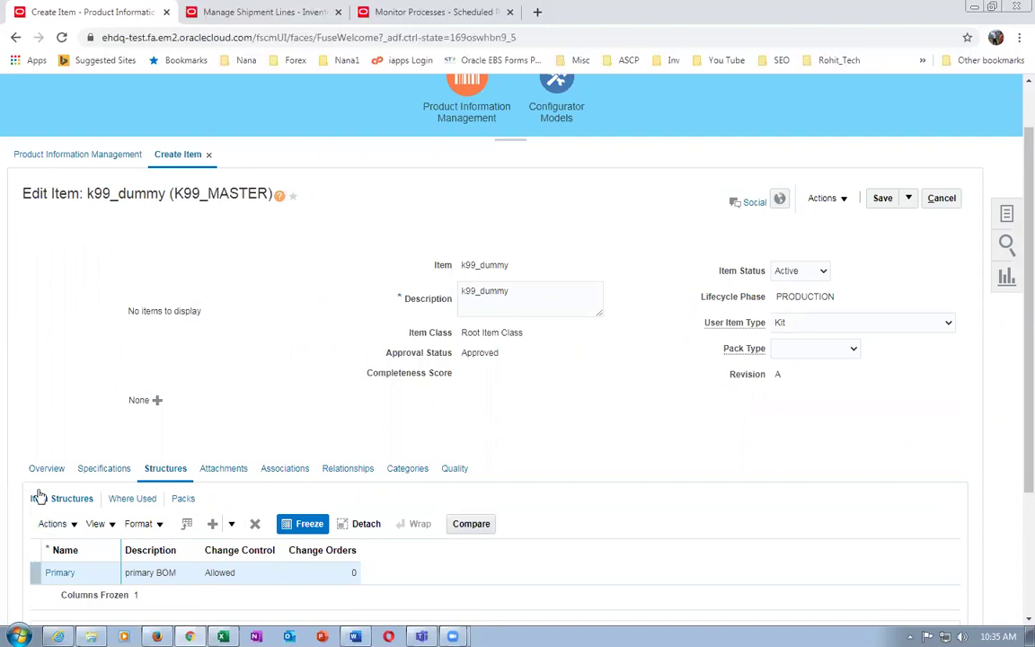
{"action": "left_click", "coordinate": [283, 472]}
Use Select and Add to find organization K991 (K99_CHILD_1) and add it to k99_dummy
{"action": "left_click", "coordinate": [59, 527]}
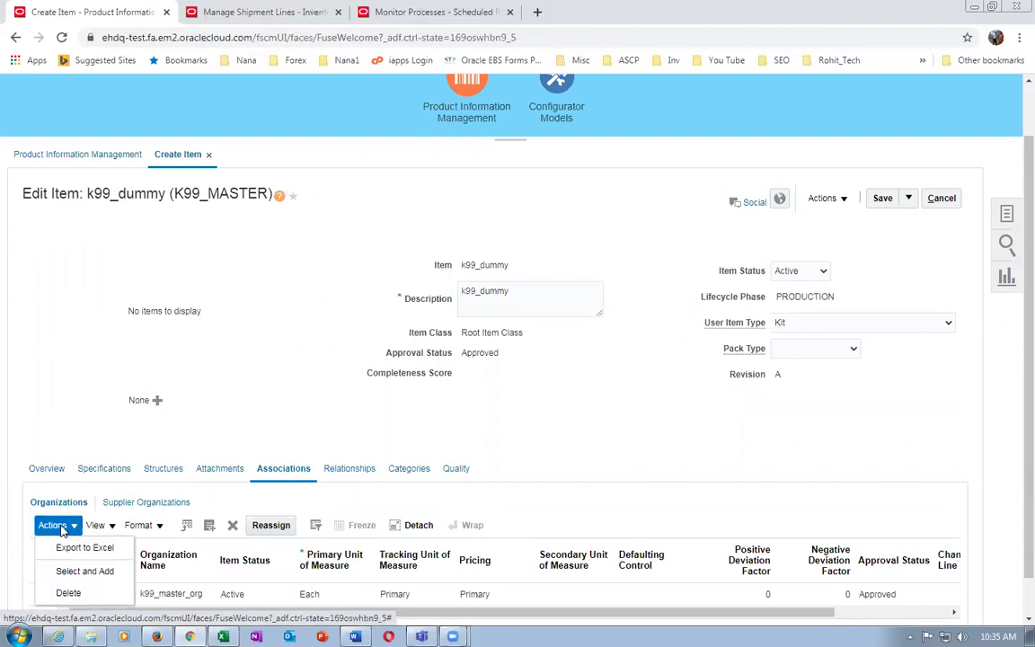
{"action": "left_click", "coordinate": [69, 571]}
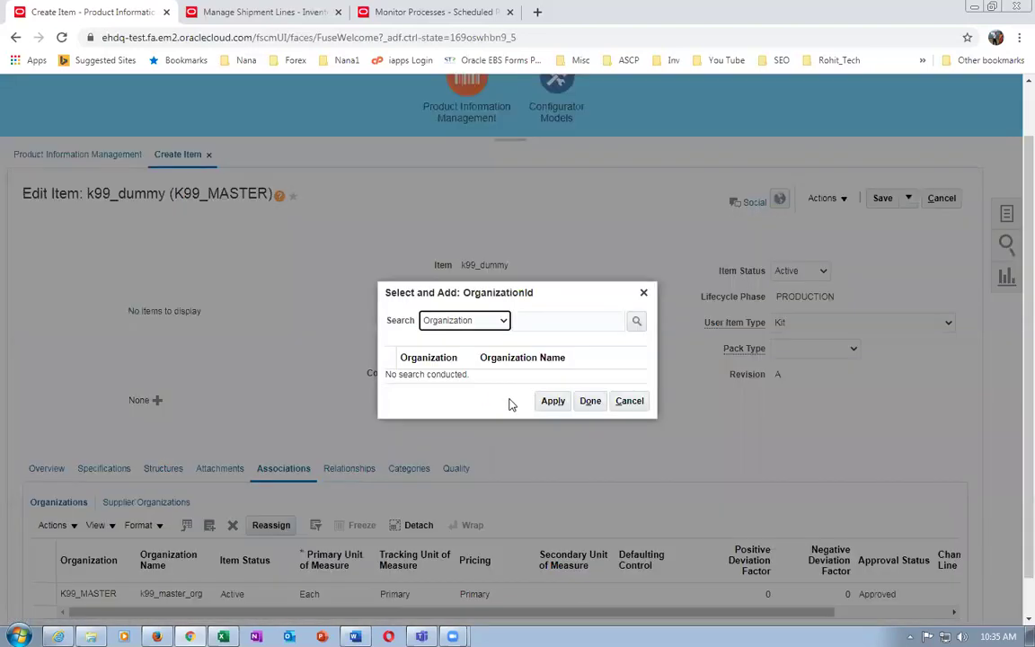
{"action": "left_click", "coordinate": [558, 321]}
{"action": "type", "text": "K991"}
{"action": "key", "text": "Return"}
{"action": "left_click", "coordinate": [510, 368]}
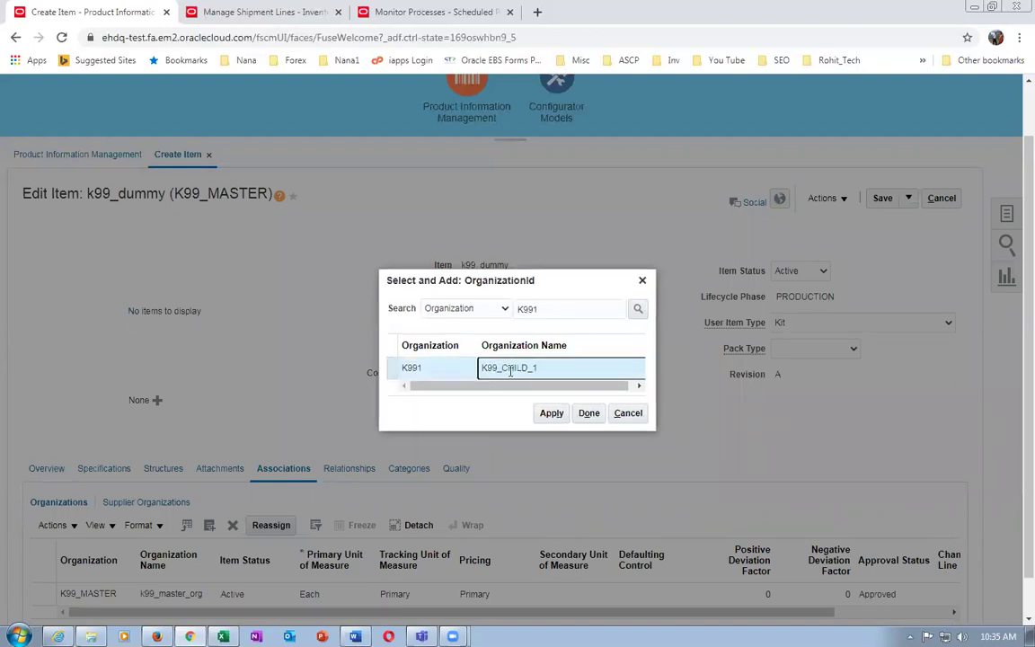
{"action": "left_click", "coordinate": [546, 412]}
{"action": "left_click", "coordinate": [590, 416]}
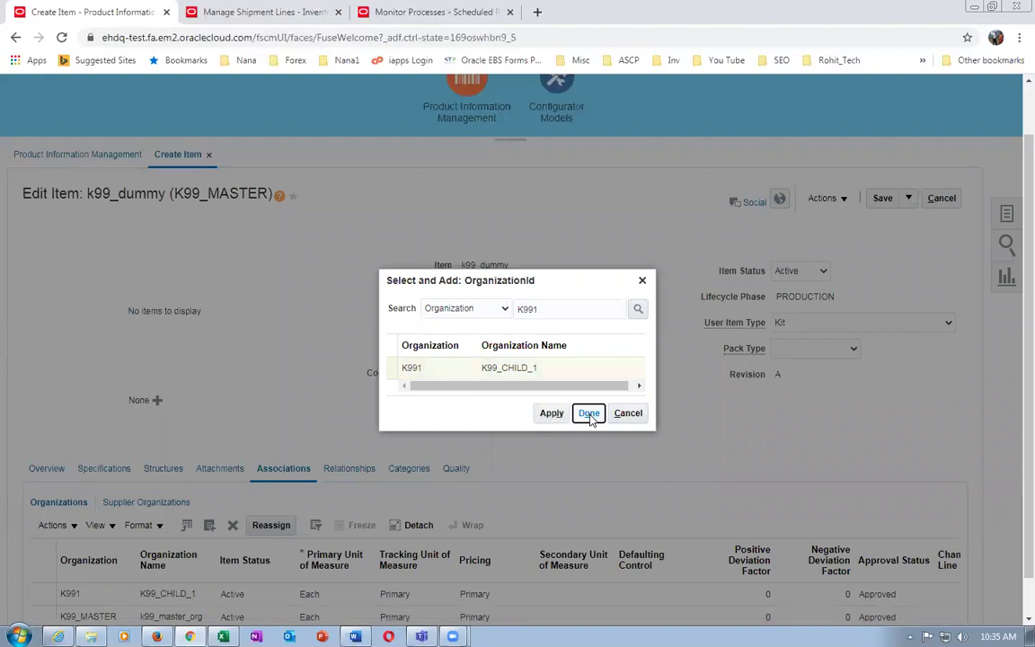
{"action": "scroll", "coordinate": [582, 420], "scroll_direction": "down", "scroll_amount": 2}
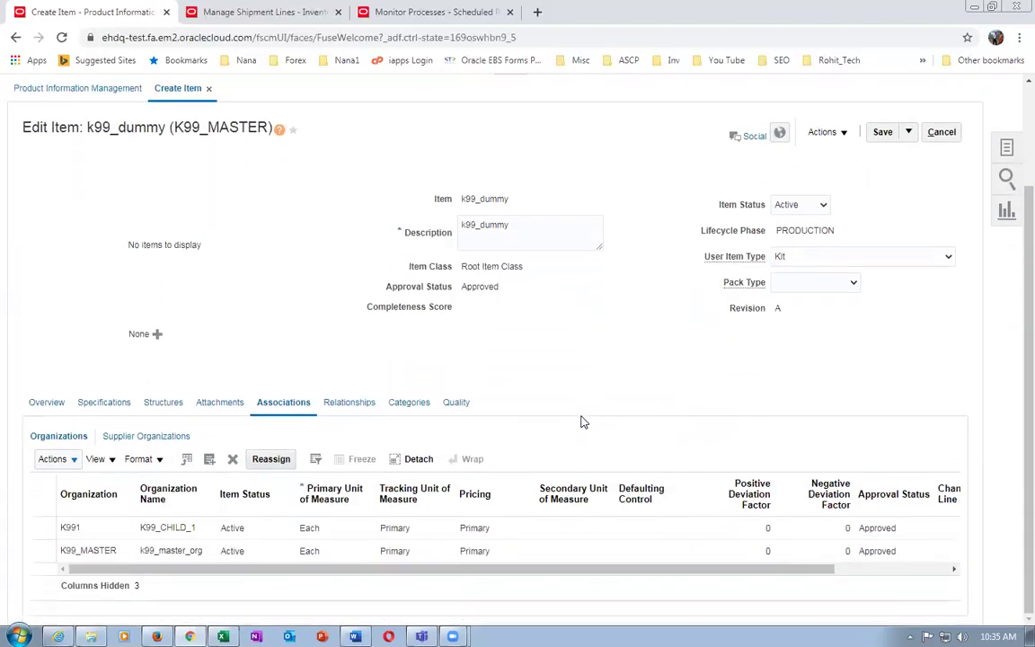
{"action": "scroll", "coordinate": [583, 422], "scroll_direction": "up", "scroll_amount": 2}
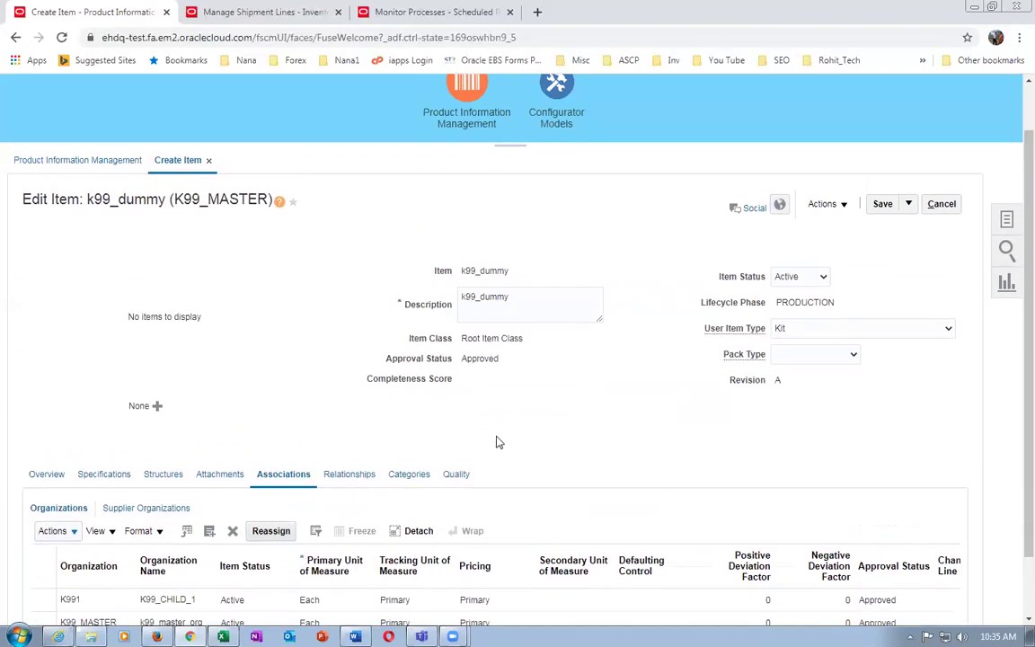
Save and close the item, then search Browse Items for k99_dummy
{"action": "left_click", "coordinate": [908, 205]}
{"action": "left_click", "coordinate": [917, 226]}
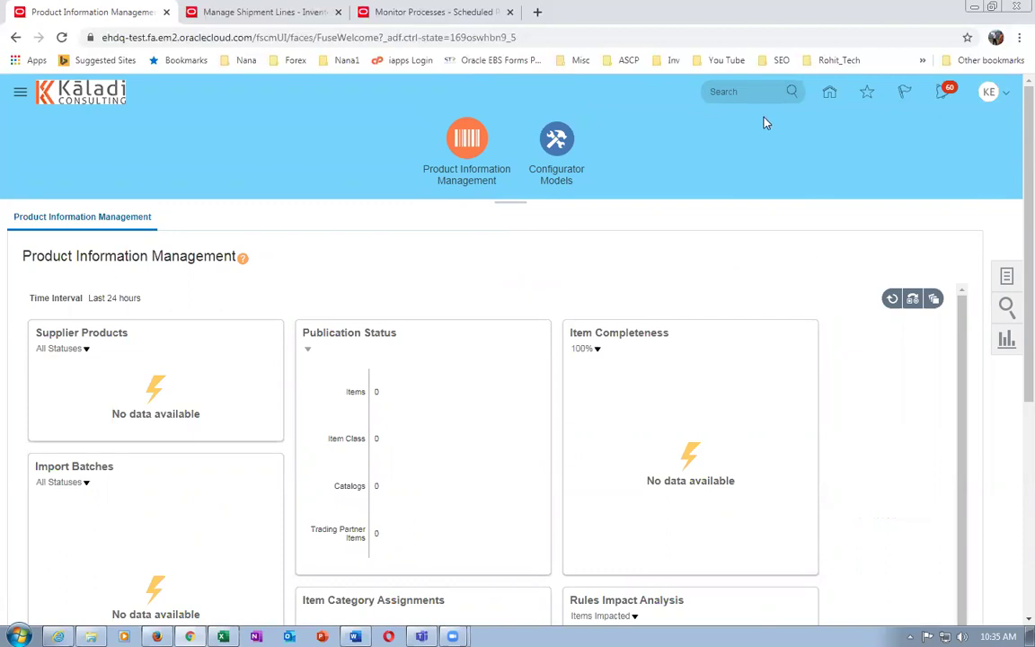
{"action": "left_click", "coordinate": [1006, 277]}
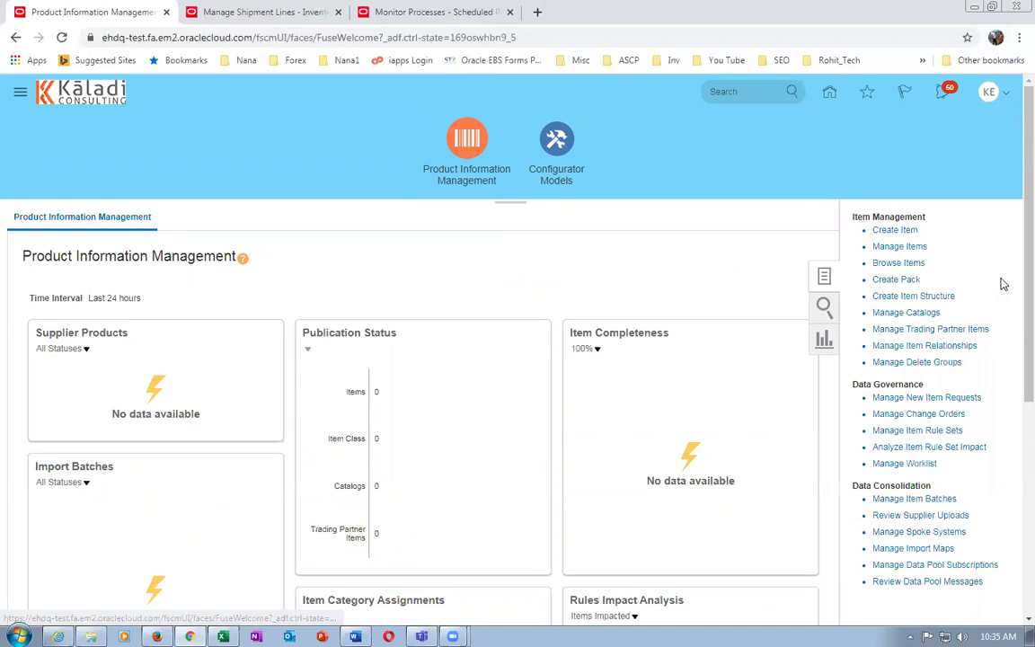
{"action": "left_click", "coordinate": [899, 263]}
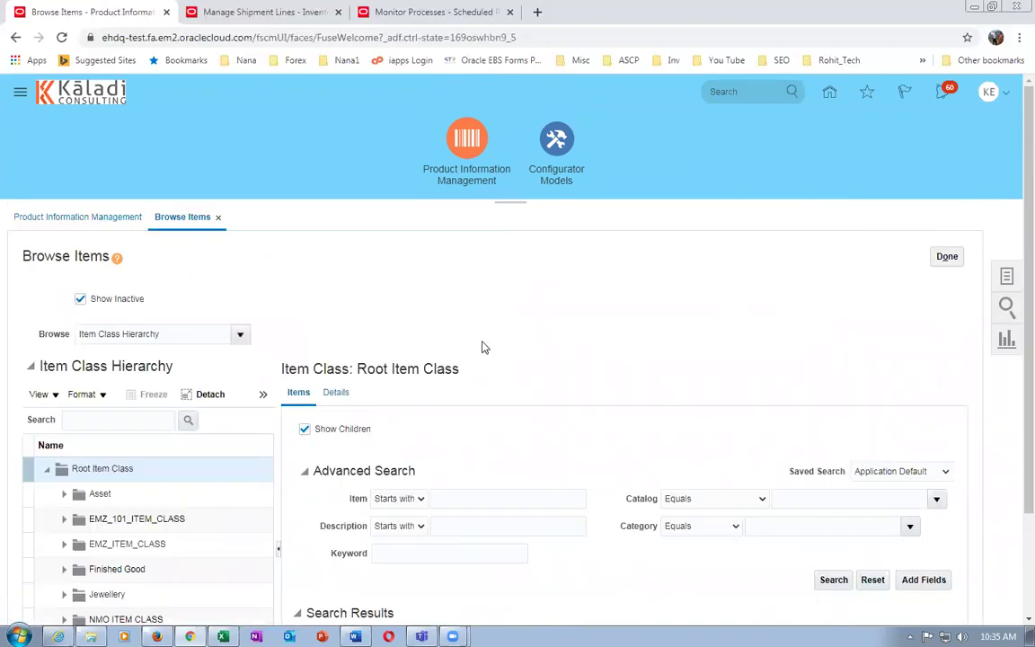
{"action": "left_click", "coordinate": [497, 496]}
{"action": "type", "text": "k"}
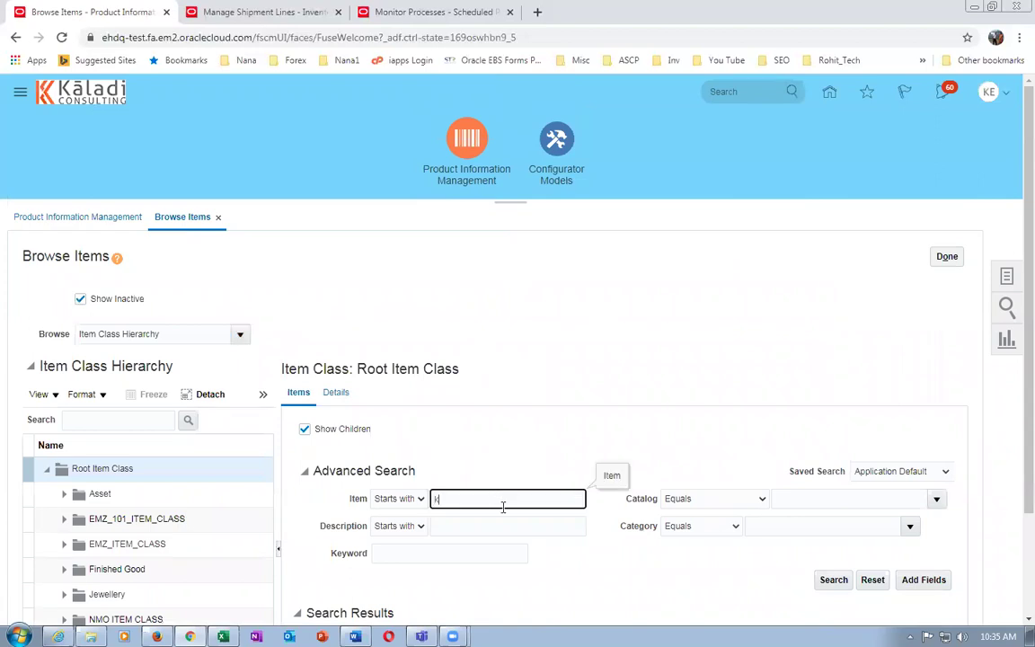
{"action": "type", "text": "99_dummy"}
{"action": "key", "text": "Tab"}
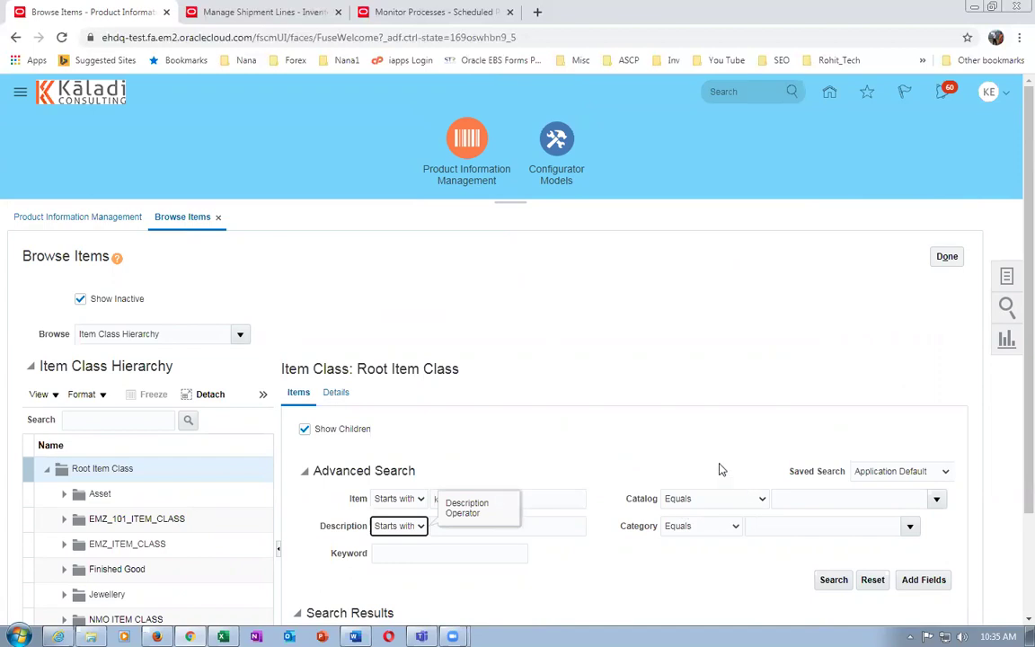
{"action": "left_click", "coordinate": [834, 581]}
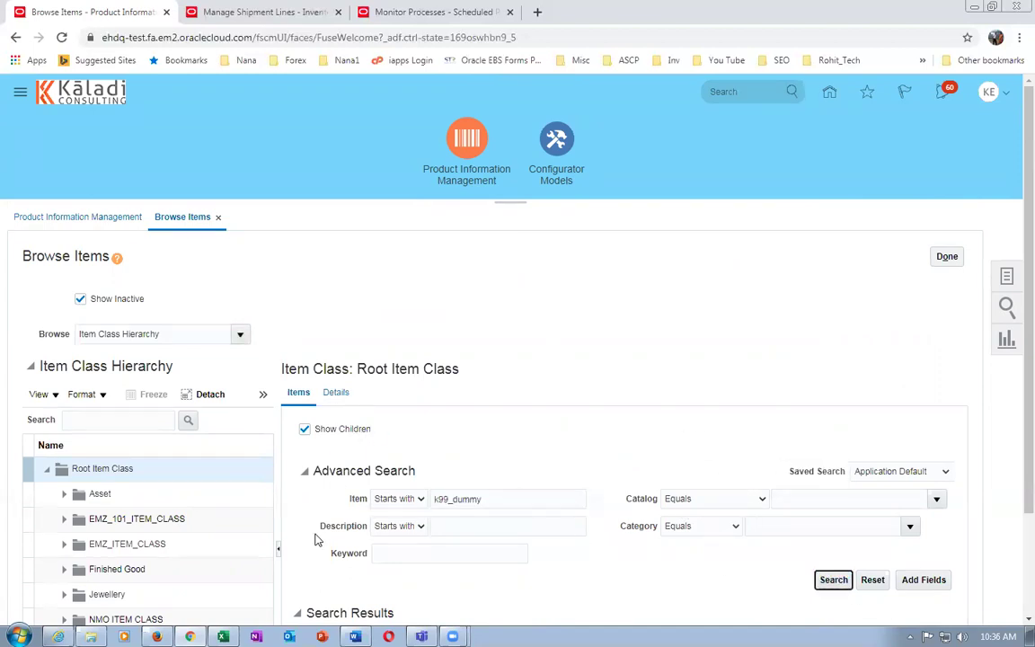
Open k99_dummy's K991 row and view its still-empty Structures list
{"action": "left_click", "coordinate": [281, 589]}
{"action": "scroll", "coordinate": [472, 363], "scroll_direction": "down", "scroll_amount": 5}
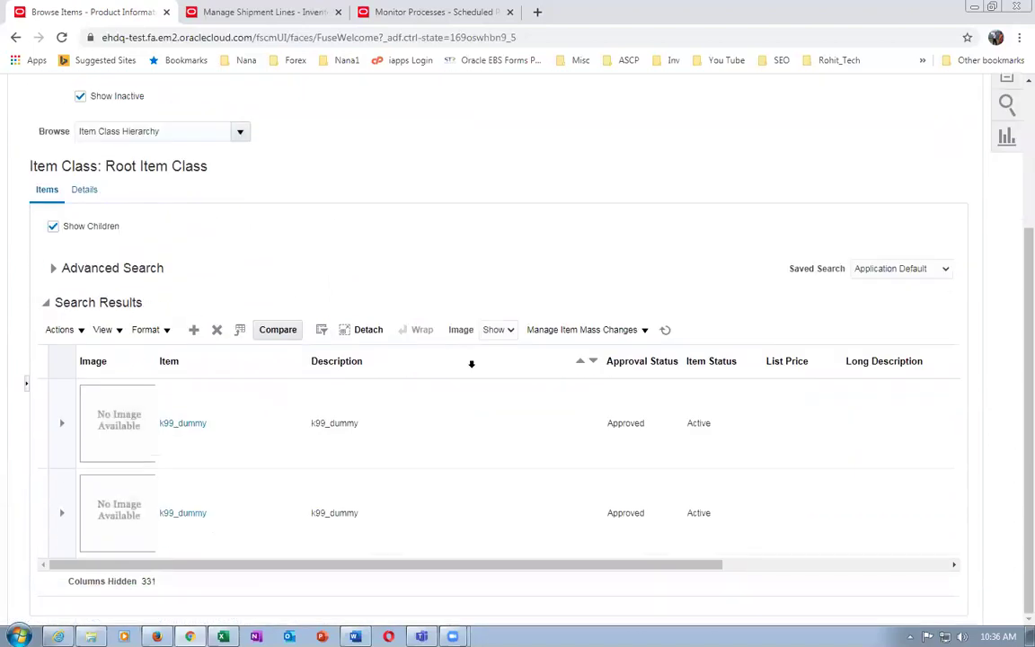
{"action": "left_click_drag", "start_coordinate": [353, 565], "coordinate": [709, 575]}
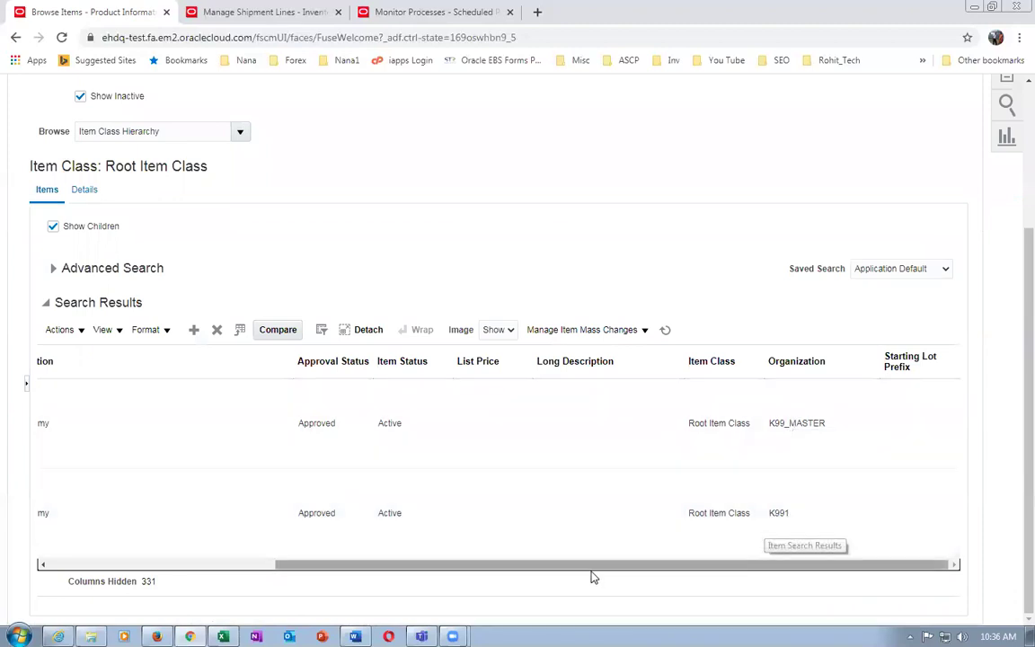
{"action": "left_click_drag", "start_coordinate": [591, 566], "coordinate": [210, 555]}
{"action": "left_click", "coordinate": [185, 527]}
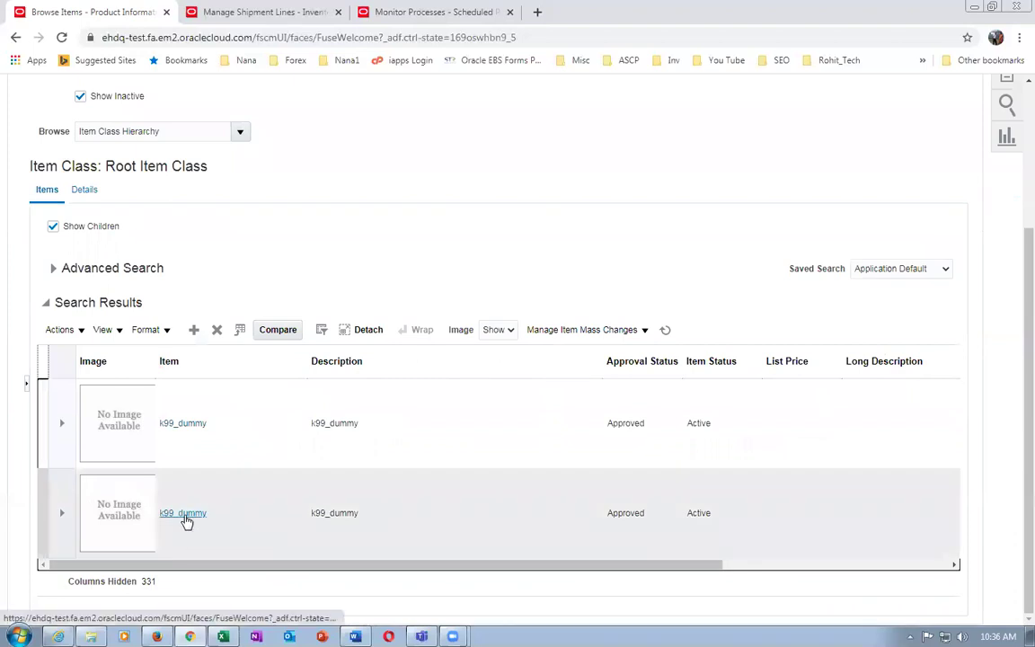
{"action": "left_click", "coordinate": [187, 517]}
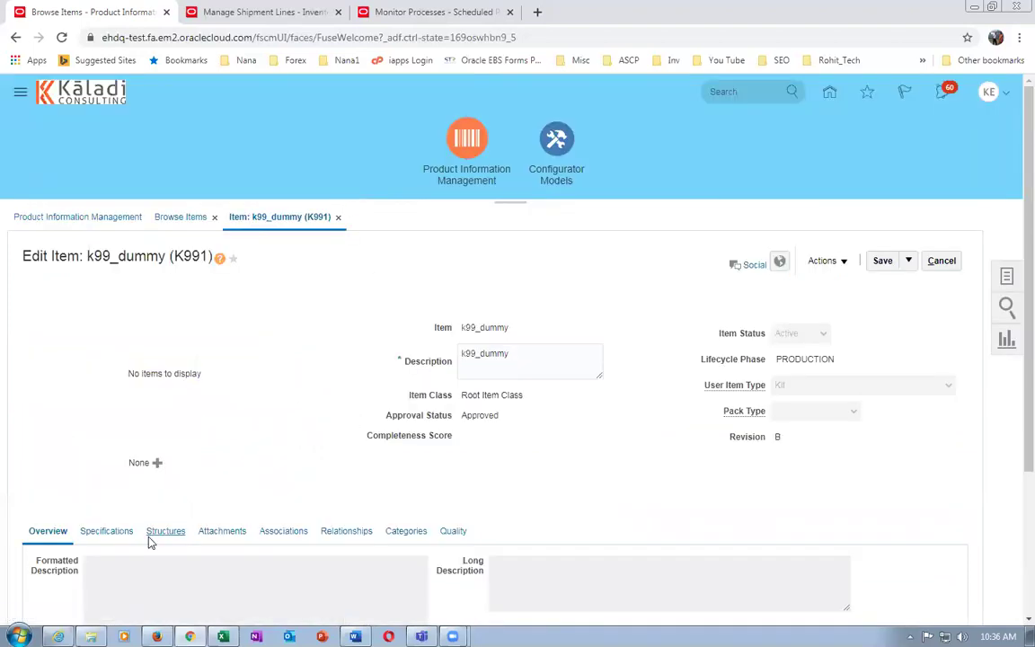
{"action": "left_click", "coordinate": [153, 535]}
{"action": "scroll", "coordinate": [250, 475], "scroll_direction": "down", "scroll_amount": 1}
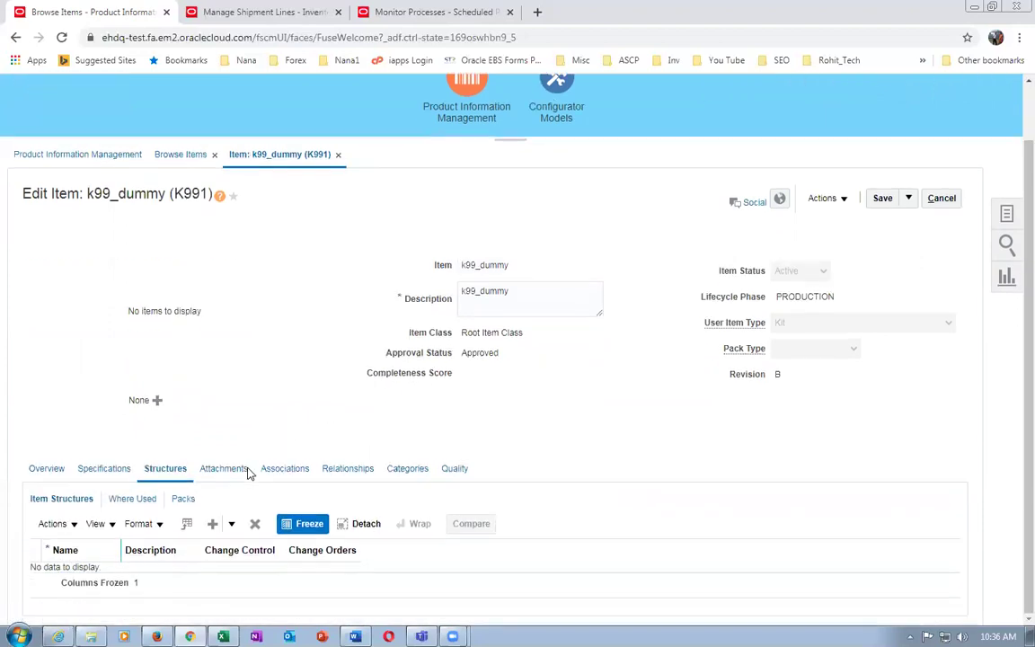
Start Create from Common and set the source organization to k99_master_org
{"action": "left_click", "coordinate": [59, 530]}
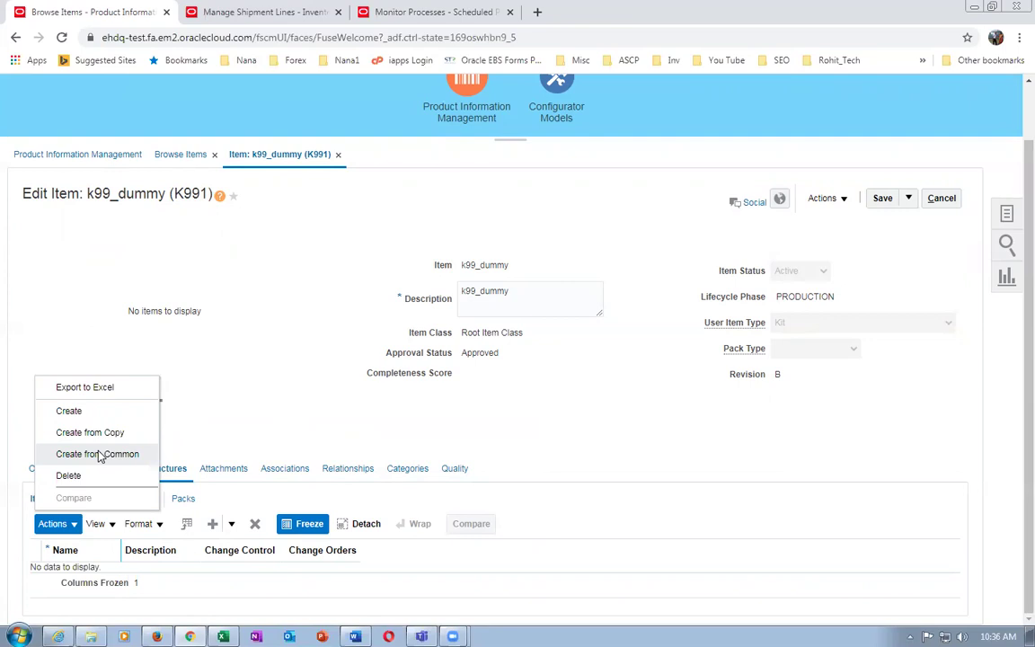
{"action": "left_click", "coordinate": [99, 455]}
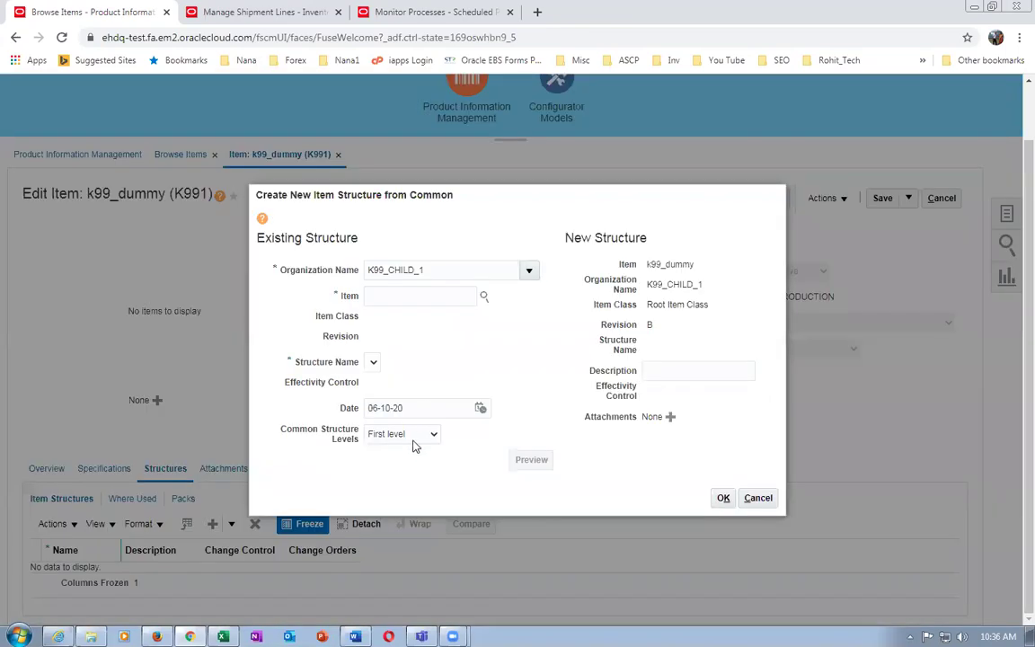
{"action": "left_click_drag", "start_coordinate": [474, 268], "coordinate": [319, 283]}
{"action": "type", "text": "k99"}
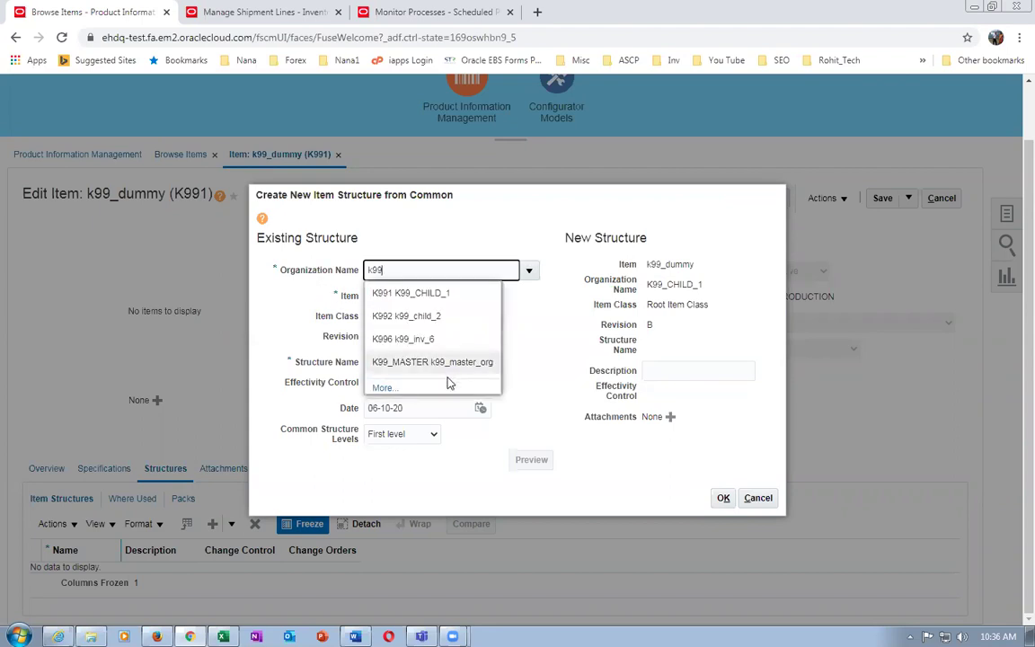
{"action": "left_click", "coordinate": [440, 362]}
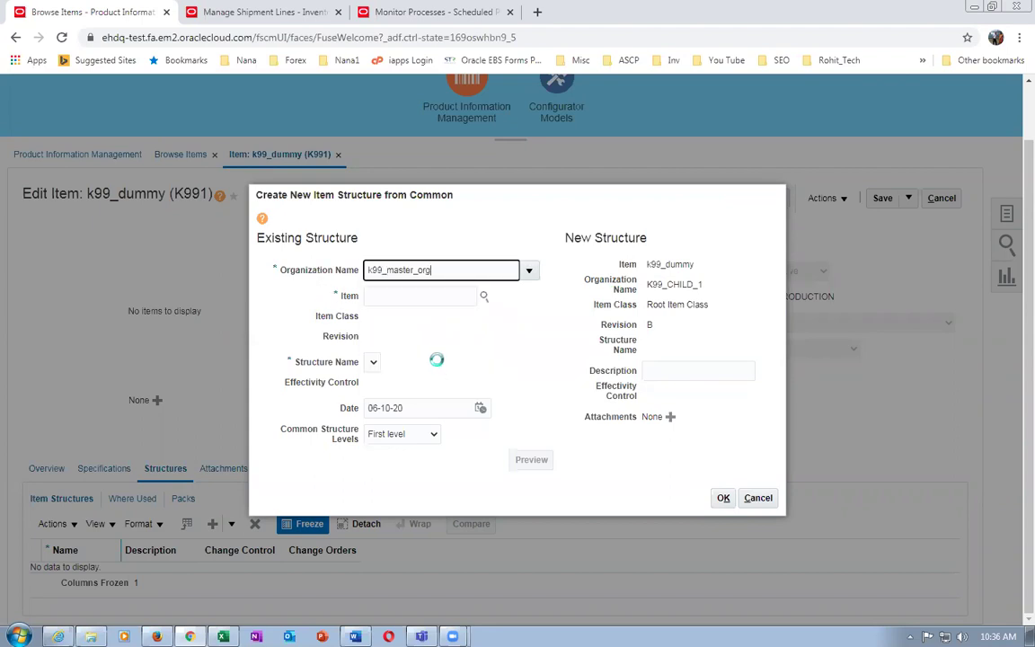
Set source item k99_dummy, submit the common Primary structure, and acknowledge the process message
{"action": "left_click", "coordinate": [397, 295]}
{"action": "type", "text": "k99_du"}
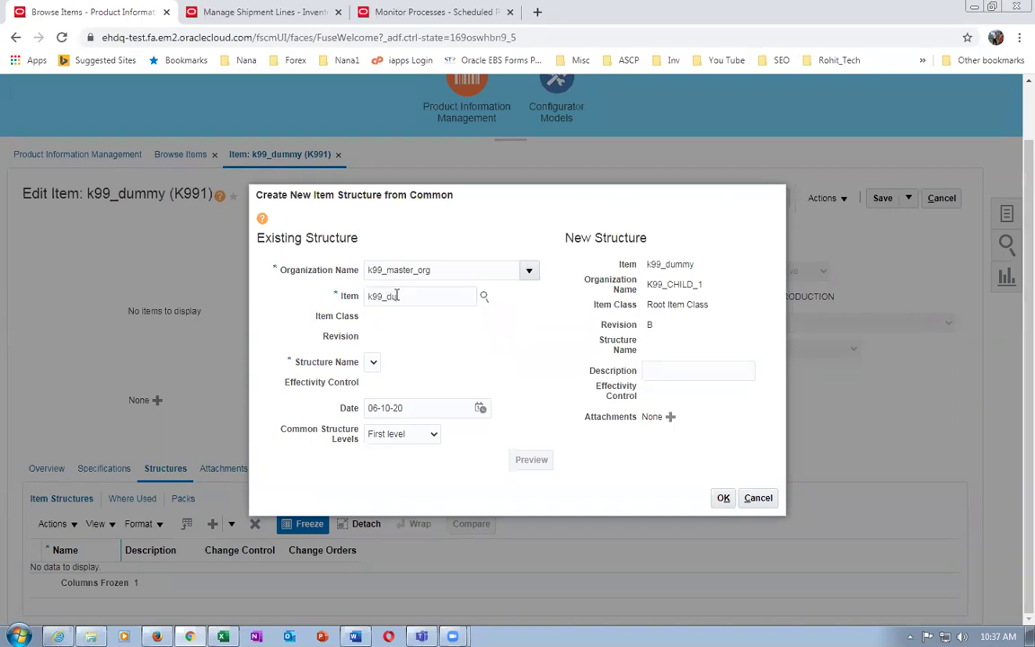
{"action": "key", "text": "Tab"}
{"action": "left_click", "coordinate": [434, 294]}
{"action": "double_click", "coordinate": [434, 294]}
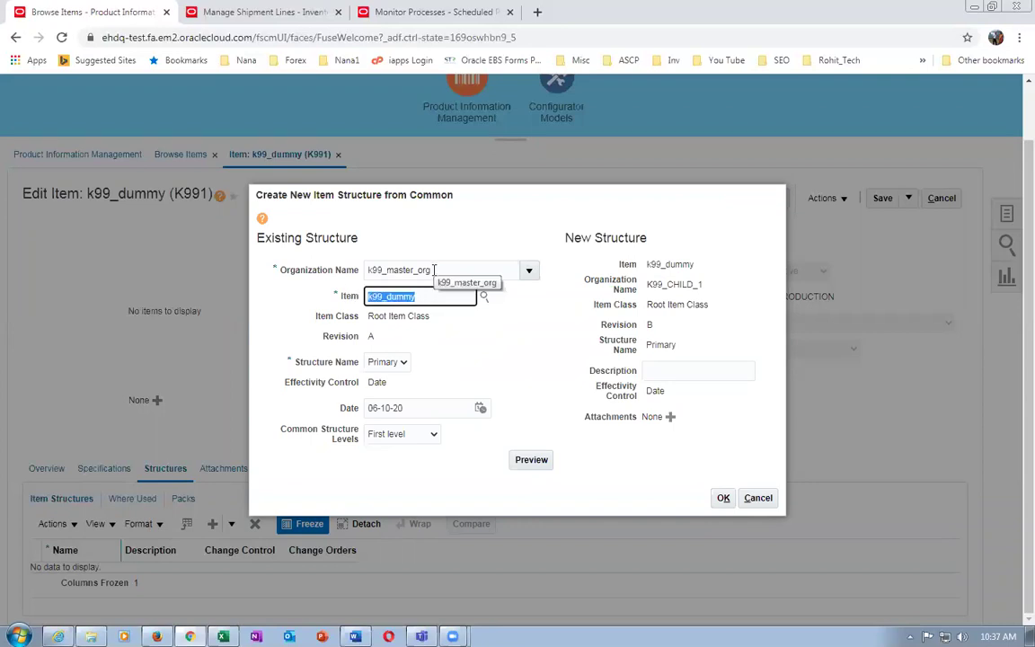
{"action": "left_click", "coordinate": [726, 499]}
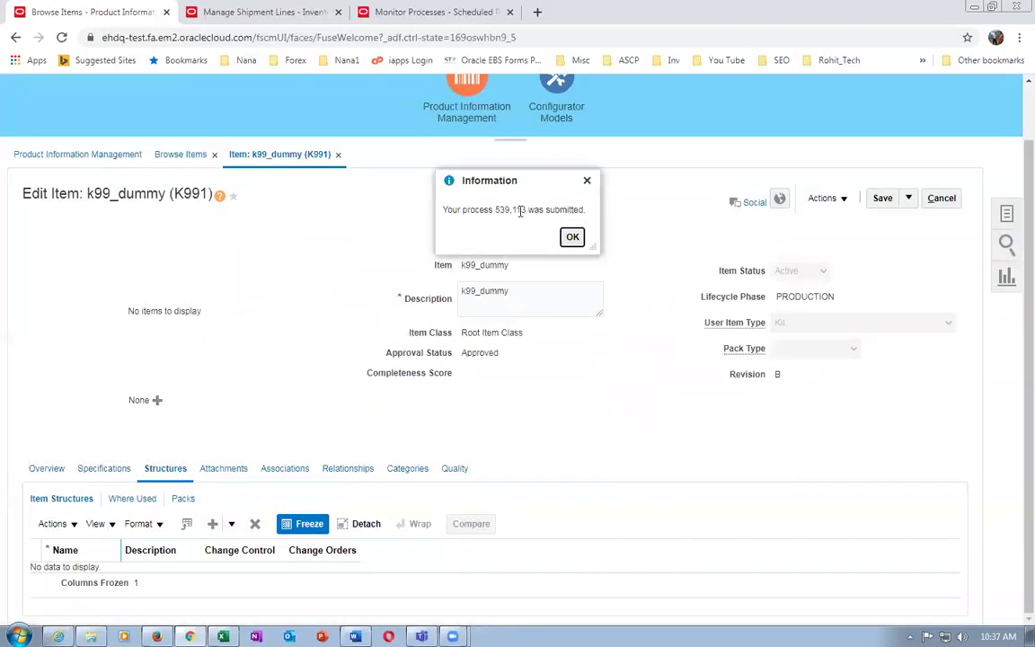
{"action": "left_click", "coordinate": [571, 237]}
{"action": "left_click", "coordinate": [367, 12]}
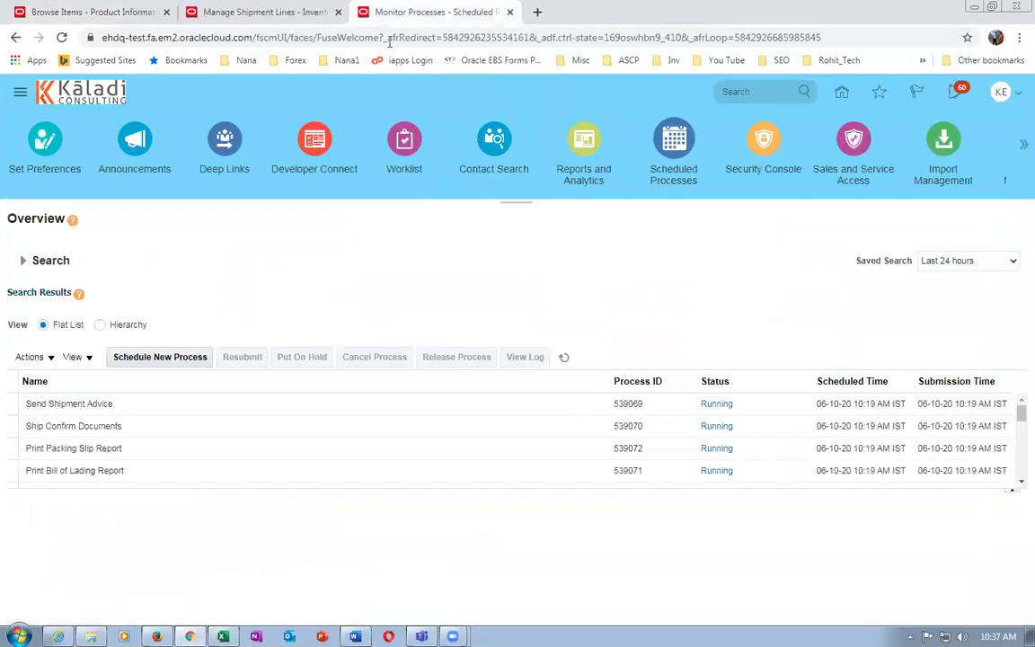
Refresh the process list until Preprocessing 539115 succeeds and Item Import 539113 is running
{"action": "left_click", "coordinate": [564, 356]}
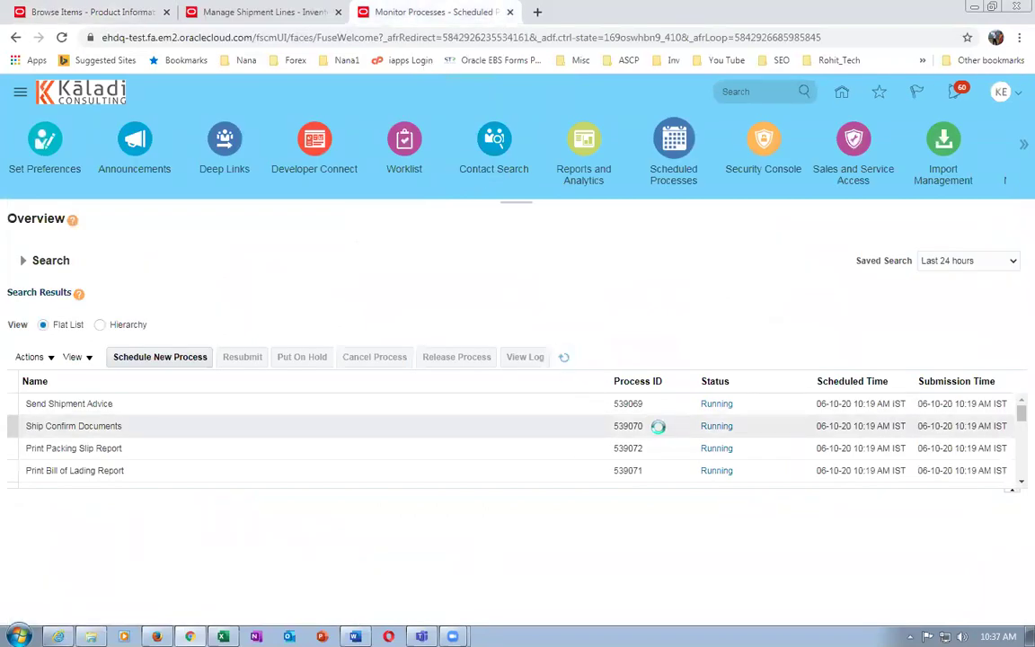
{"action": "left_click", "coordinate": [565, 356]}
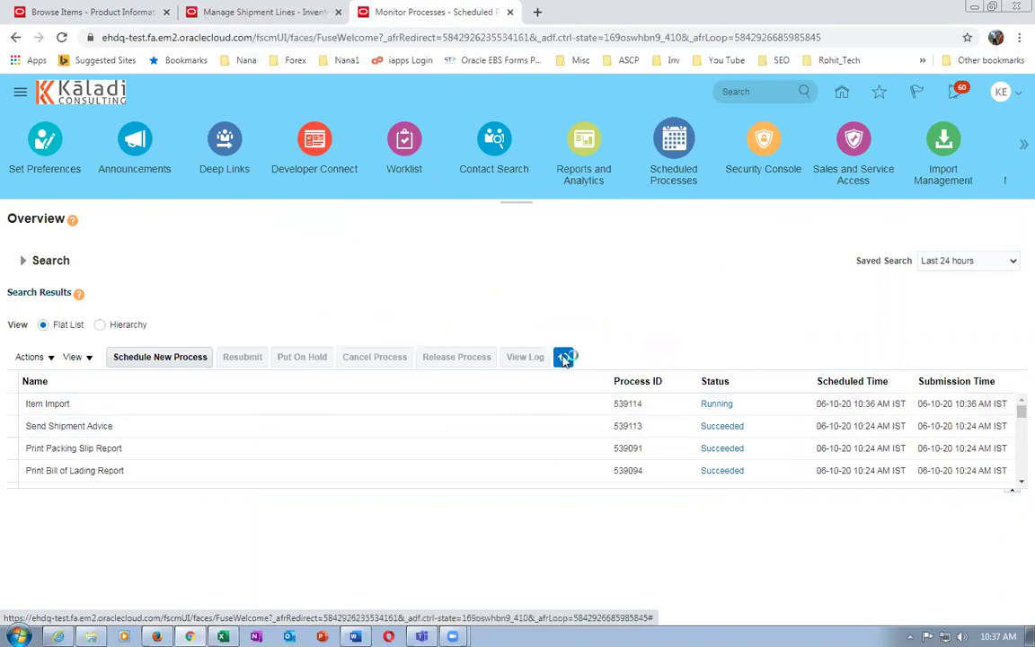
{"action": "left_click", "coordinate": [564, 357]}
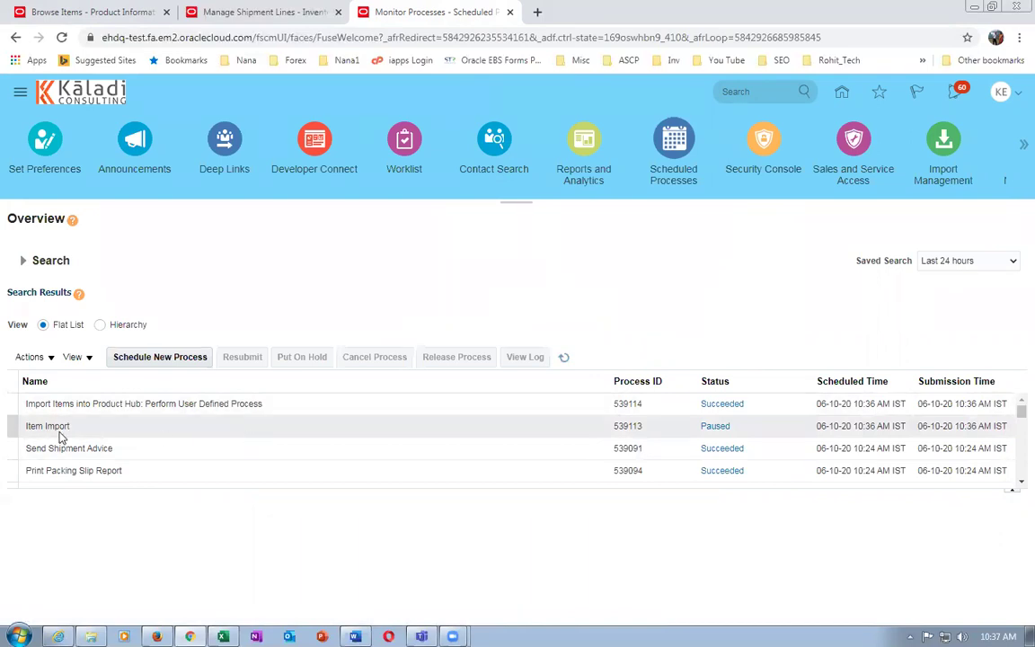
{"action": "left_click", "coordinate": [562, 358]}
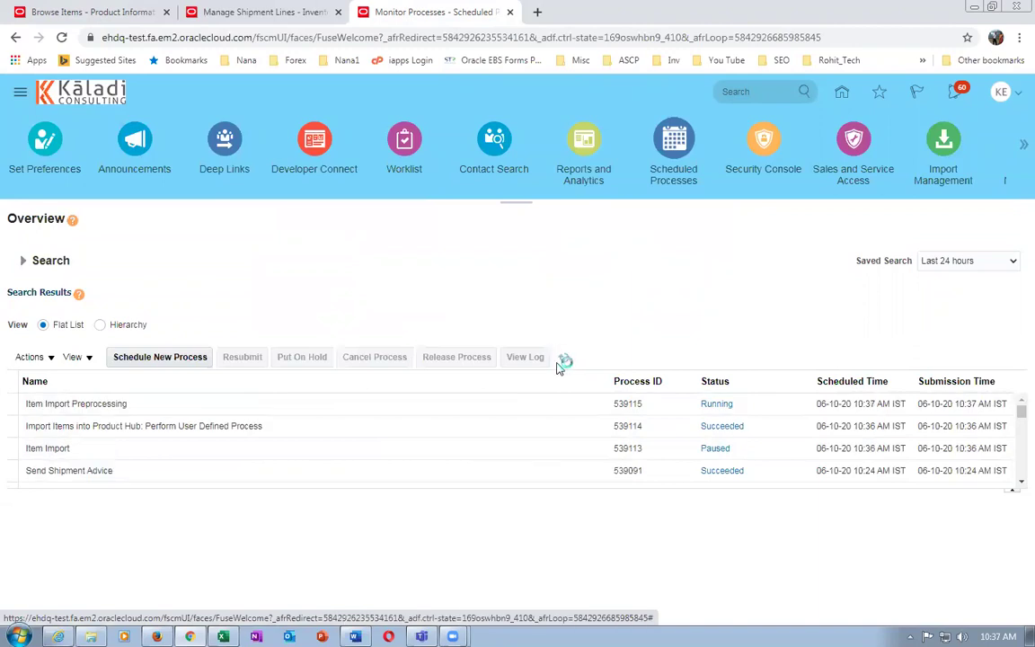
{"action": "left_click_drag", "start_coordinate": [342, 490], "coordinate": [331, 548]}
{"action": "left_click", "coordinate": [564, 358]}
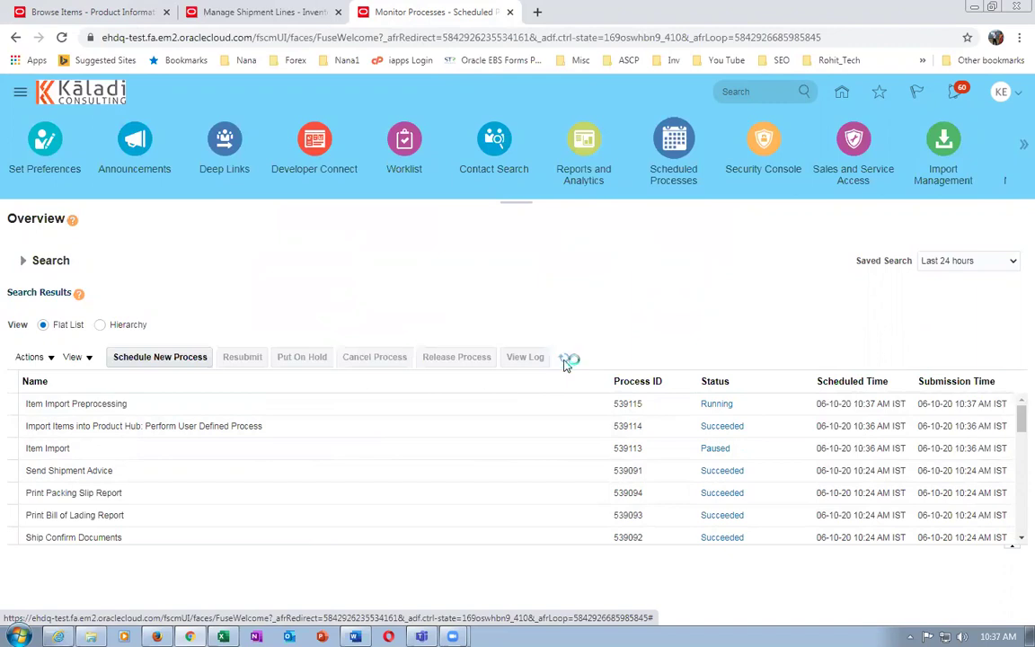
{"action": "left_click", "coordinate": [565, 359]}
{"action": "left_click", "coordinate": [564, 359]}
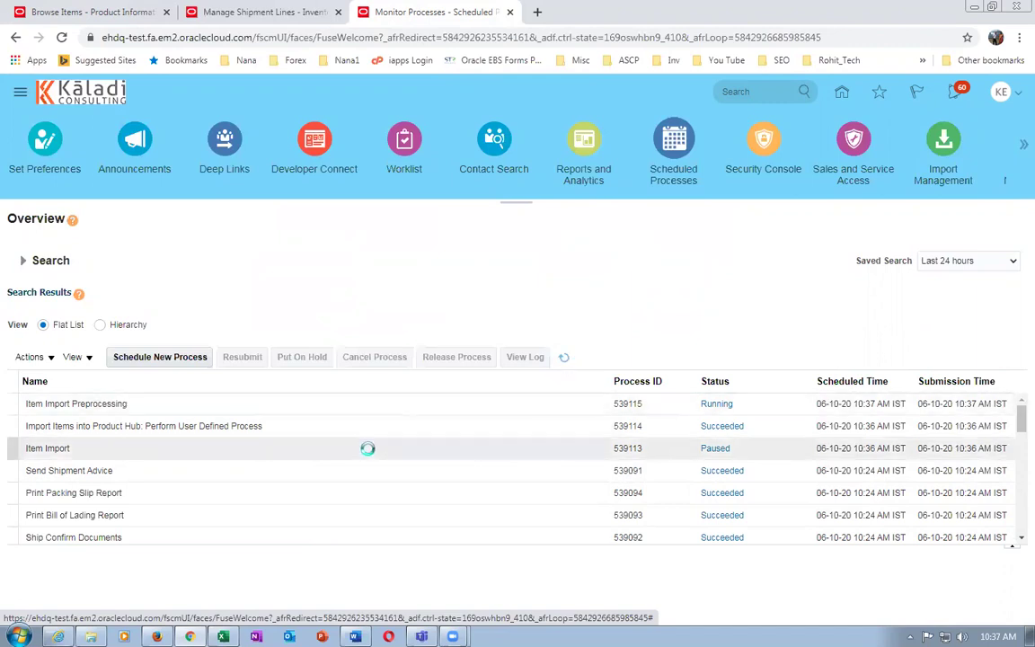
{"action": "left_click", "coordinate": [564, 359]}
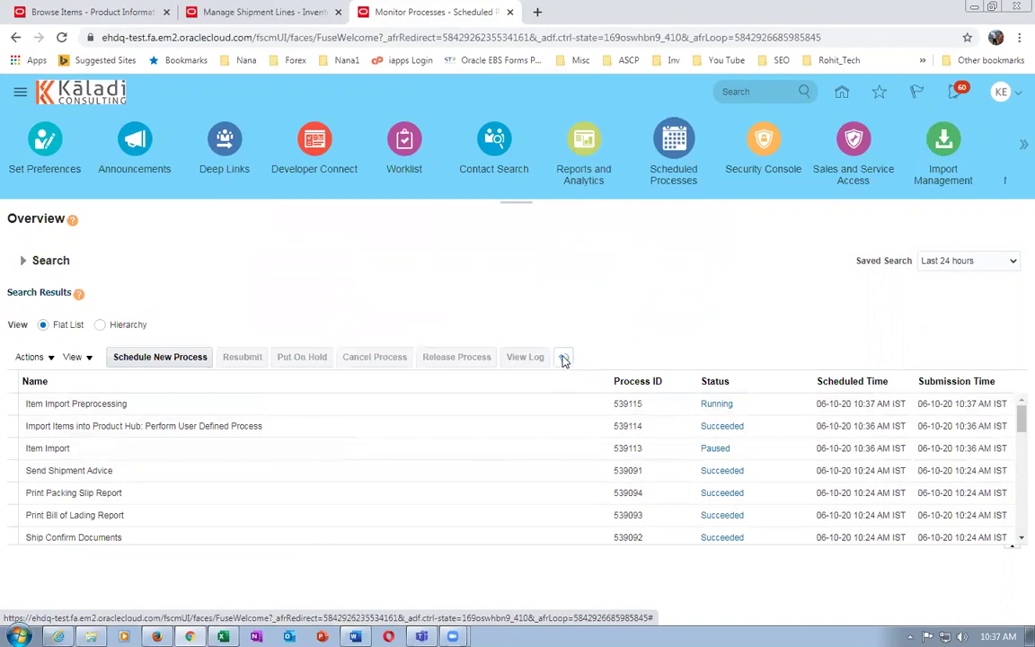
{"action": "left_click", "coordinate": [564, 359]}
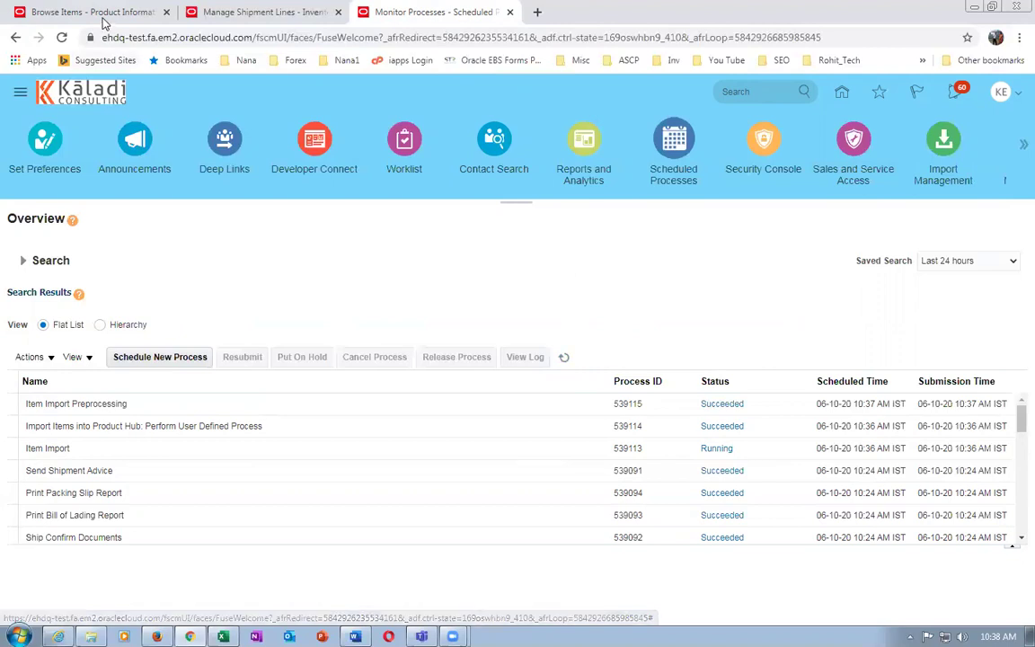
{"action": "left_click", "coordinate": [105, 23]}
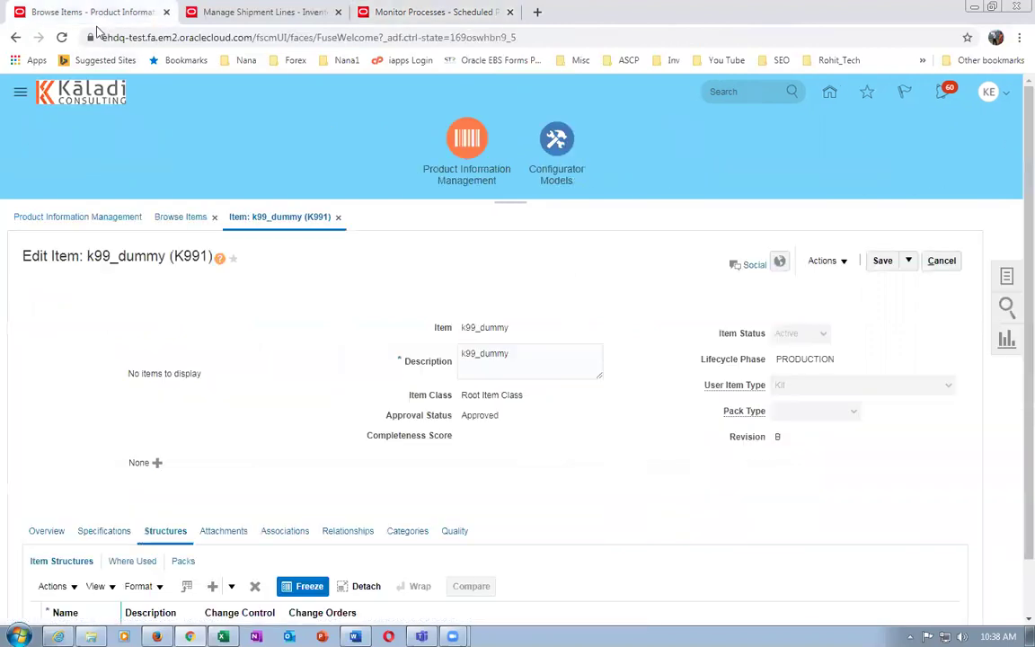
Save and close the item and rerun the k99_dummy item search
{"action": "left_click", "coordinate": [908, 260]}
{"action": "left_click", "coordinate": [915, 282]}
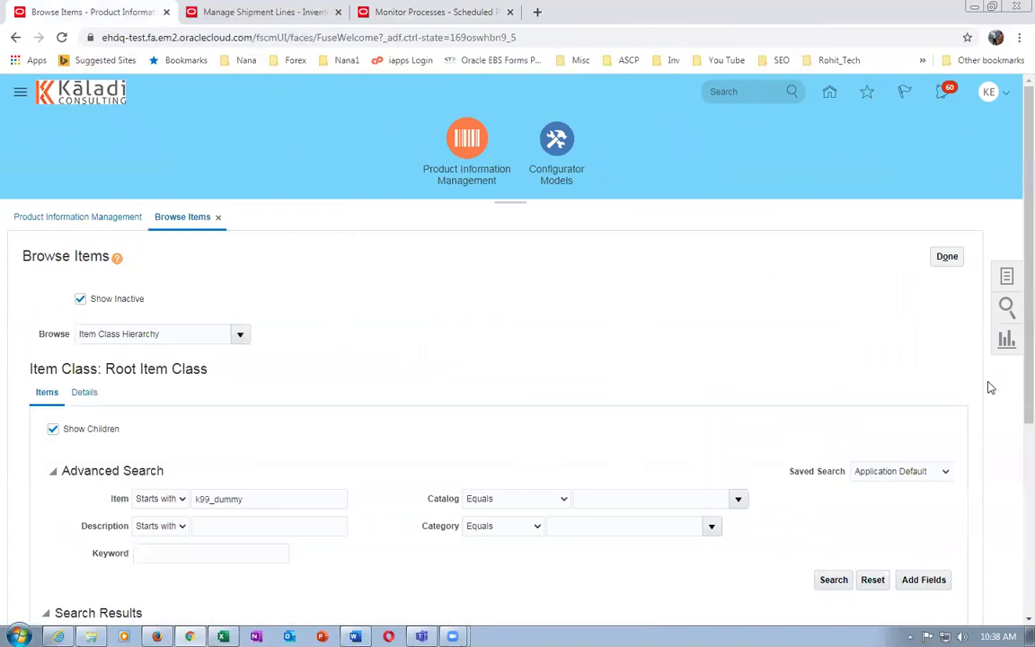
{"action": "left_click_drag", "start_coordinate": [1016, 388], "coordinate": [1012, 467]}
{"action": "left_click", "coordinate": [822, 450]}
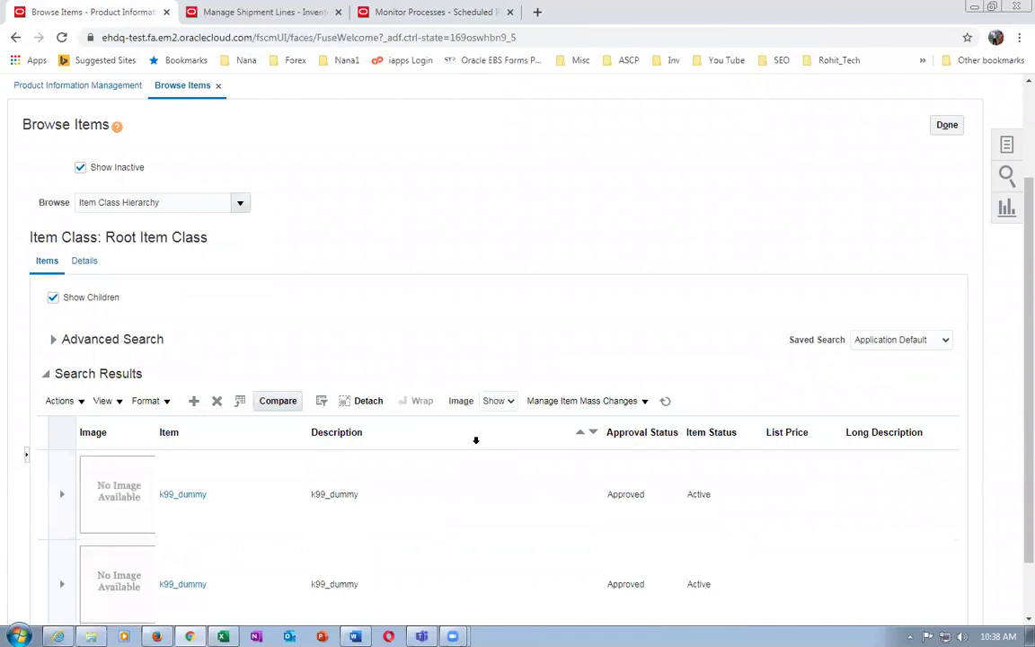
Open the second k99_dummy row's Structures, find none yet, and return to Monitor Processes
{"action": "scroll", "coordinate": [476, 440], "scroll_direction": "down", "scroll_amount": 2}
{"action": "left_click_drag", "start_coordinate": [393, 573], "coordinate": [199, 555]}
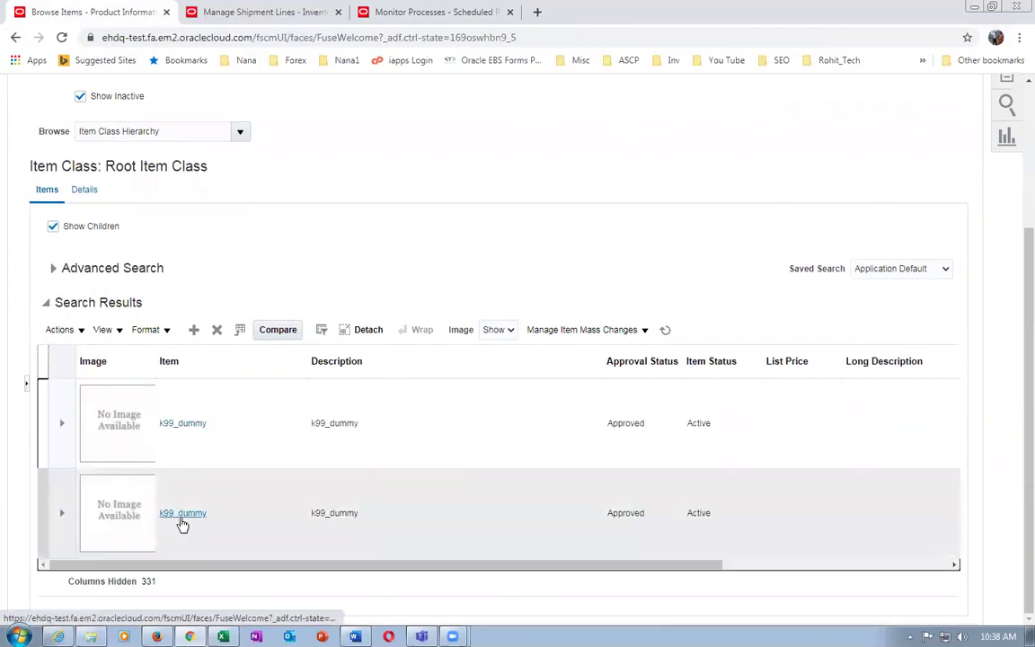
{"action": "left_click", "coordinate": [182, 520]}
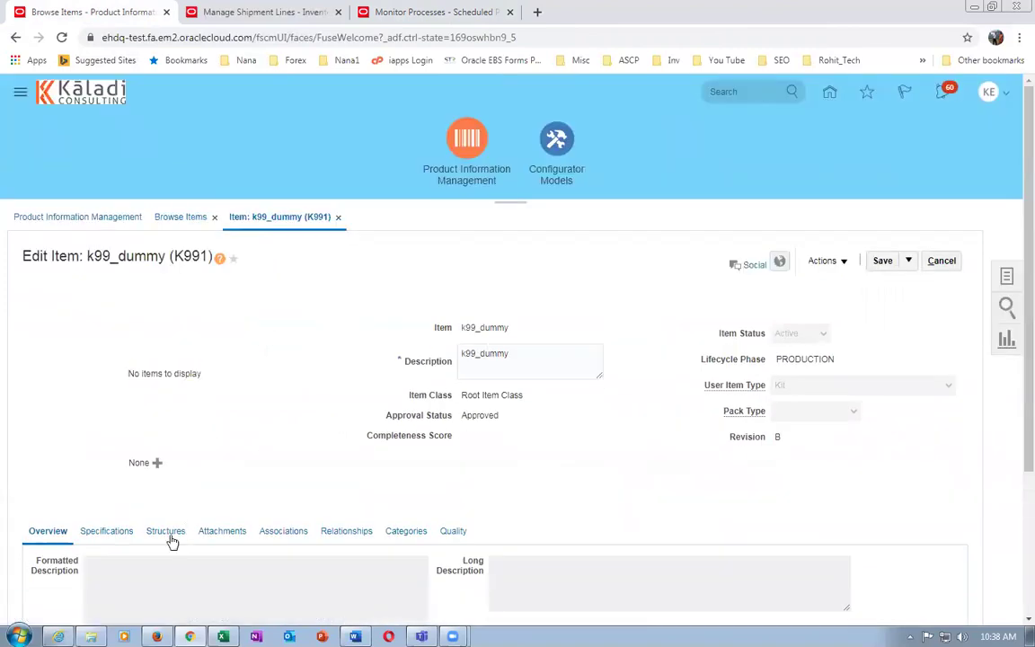
{"action": "left_click", "coordinate": [170, 537]}
{"action": "scroll", "coordinate": [266, 434], "scroll_direction": "down", "scroll_amount": 2}
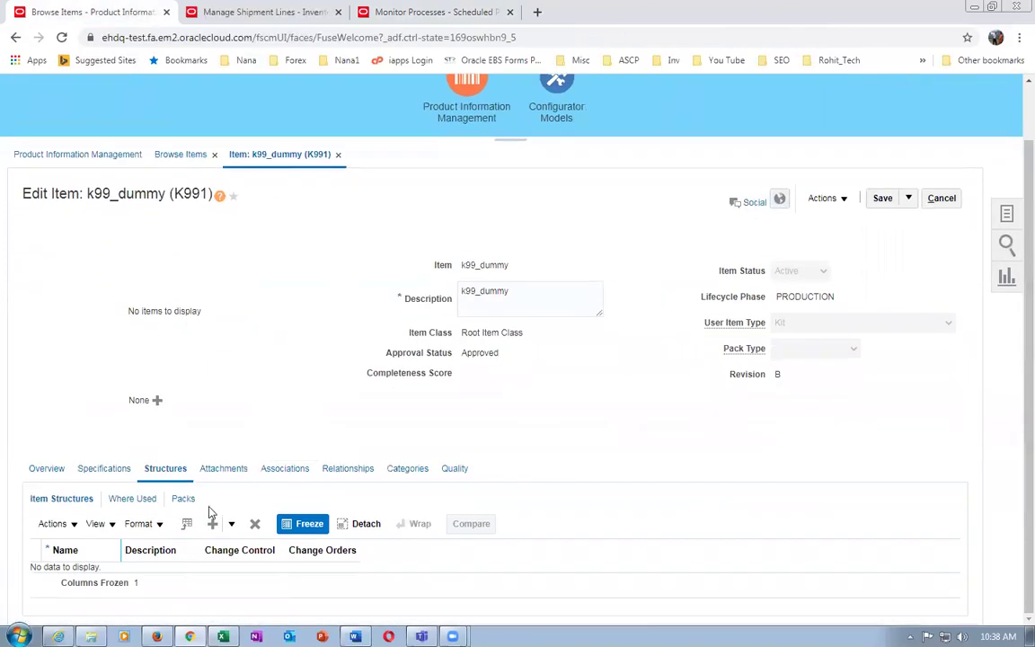
{"action": "left_click", "coordinate": [424, 12]}
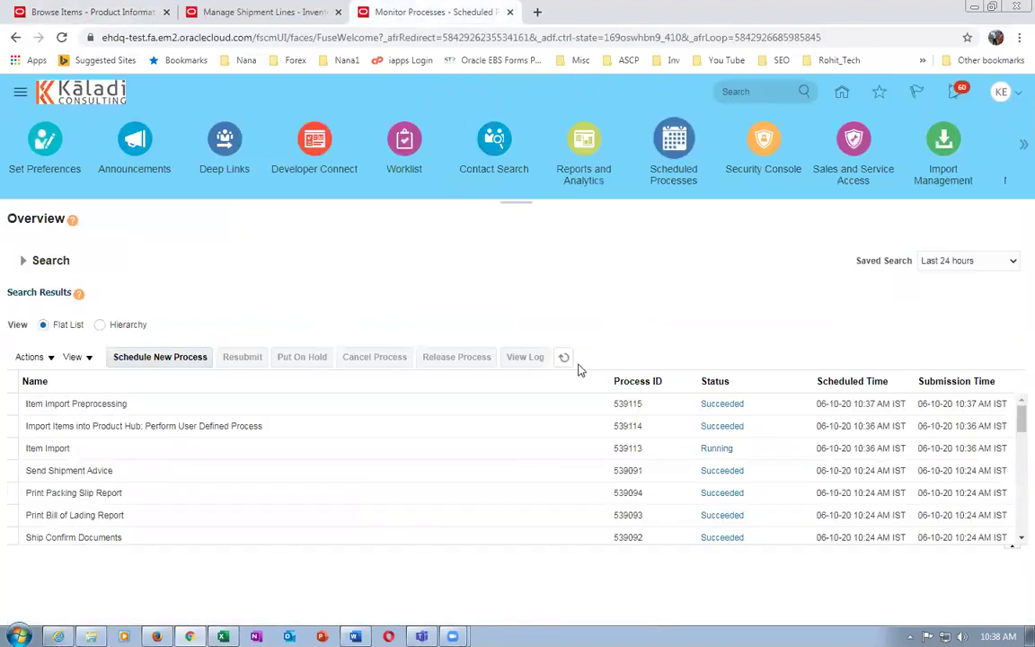
Refresh the process list until Item Import Child runs 539116 and 539118 appear
{"action": "left_click", "coordinate": [564, 357]}
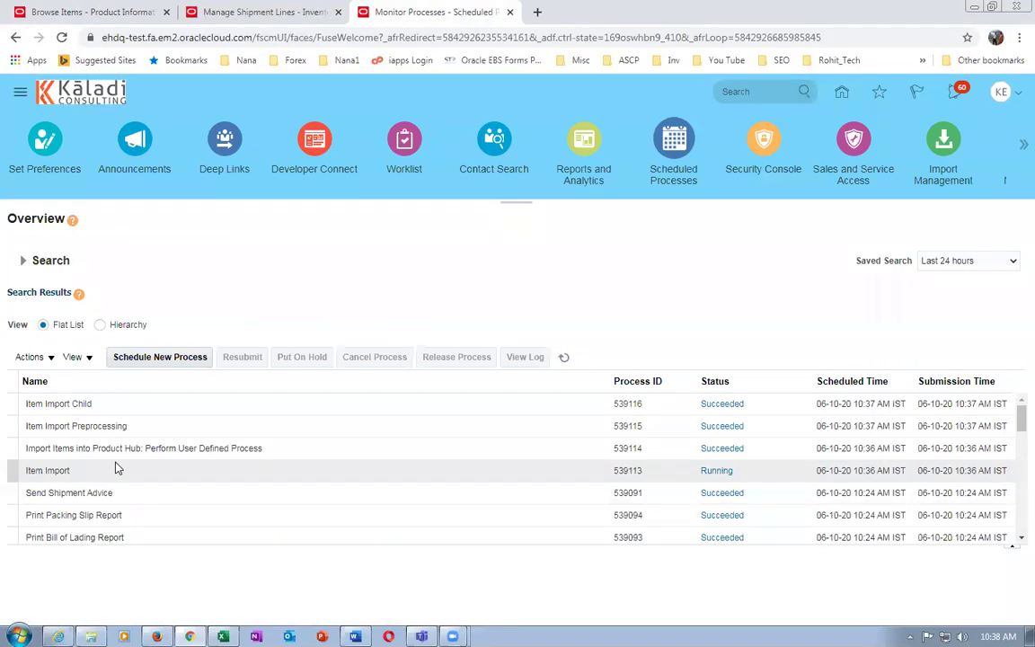
{"action": "left_click", "coordinate": [564, 358]}
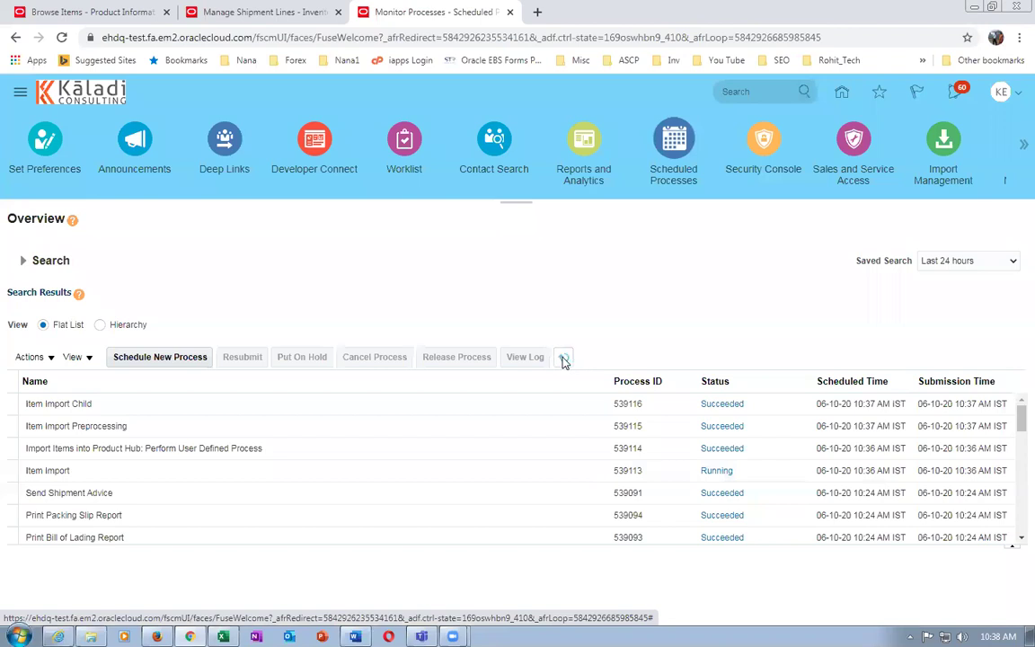
{"action": "left_click", "coordinate": [565, 360]}
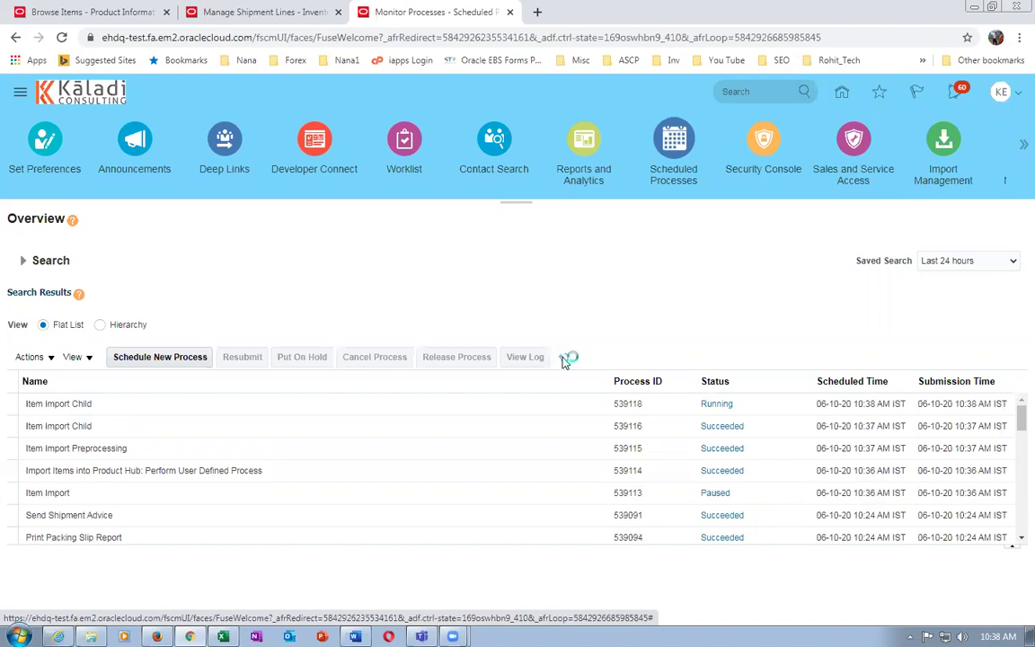
{"action": "left_click", "coordinate": [566, 358]}
{"action": "left_click", "coordinate": [68, 7]}
Reopen k99_dummy in K991 and open its new Primary structure, showing k9911_laptop's details
{"action": "left_click", "coordinate": [943, 199]}
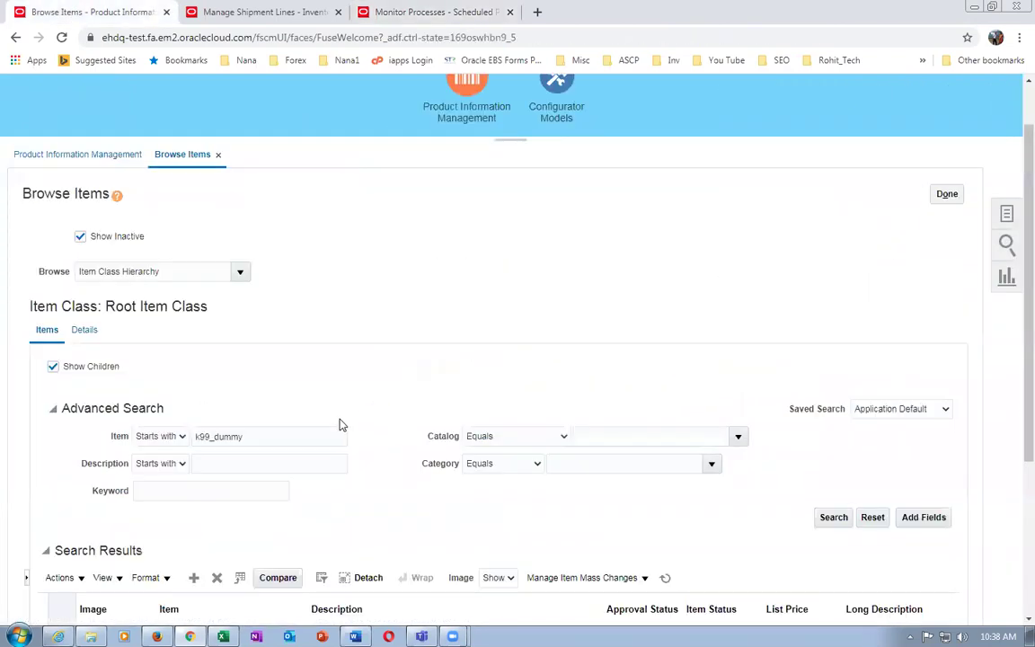
{"action": "left_click", "coordinate": [833, 519]}
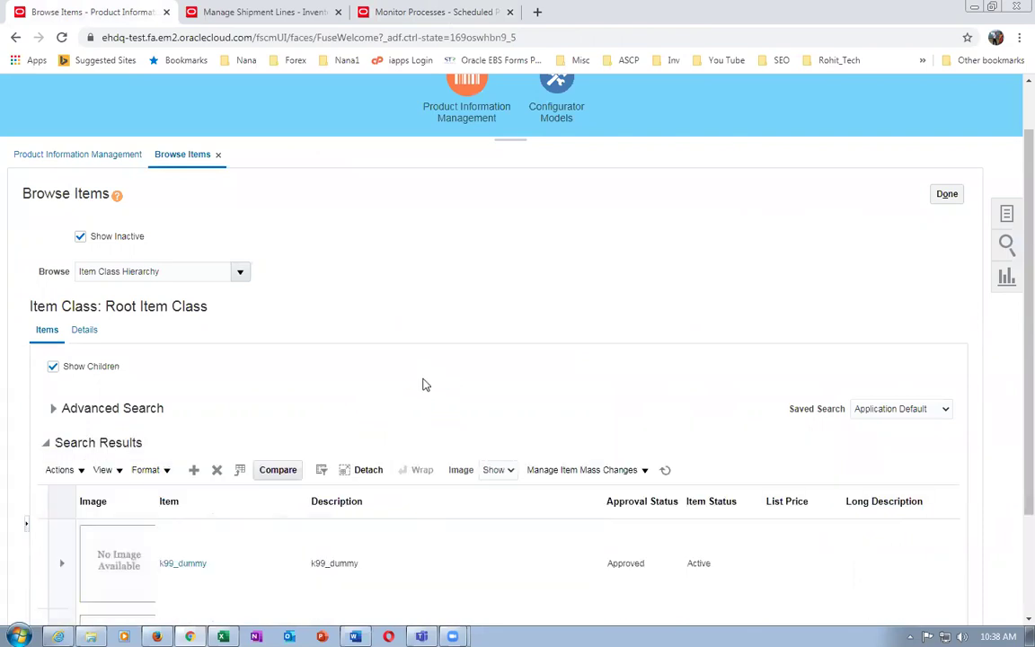
{"action": "scroll", "coordinate": [426, 387], "scroll_direction": "down", "scroll_amount": 2}
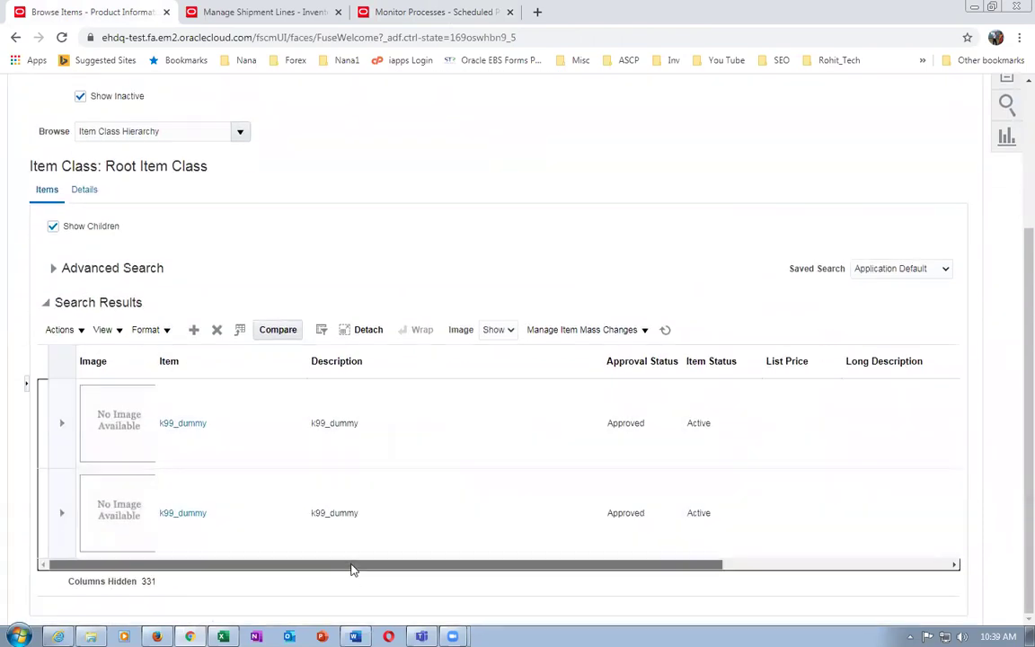
{"action": "left_click_drag", "start_coordinate": [353, 565], "coordinate": [527, 584]}
{"action": "left_click", "coordinate": [243, 565]}
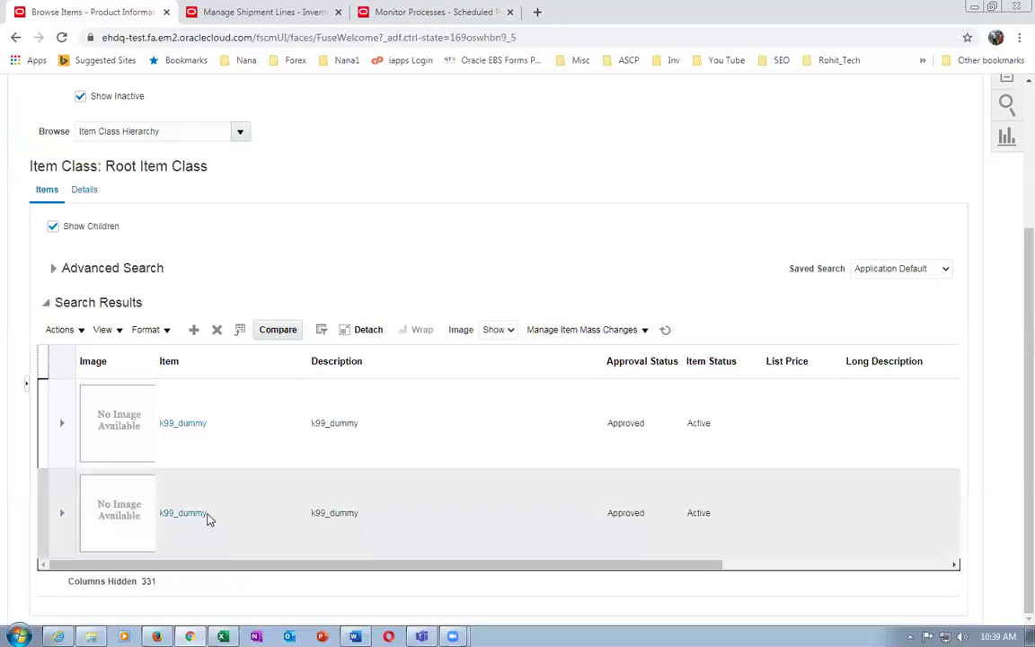
{"action": "left_click", "coordinate": [198, 516]}
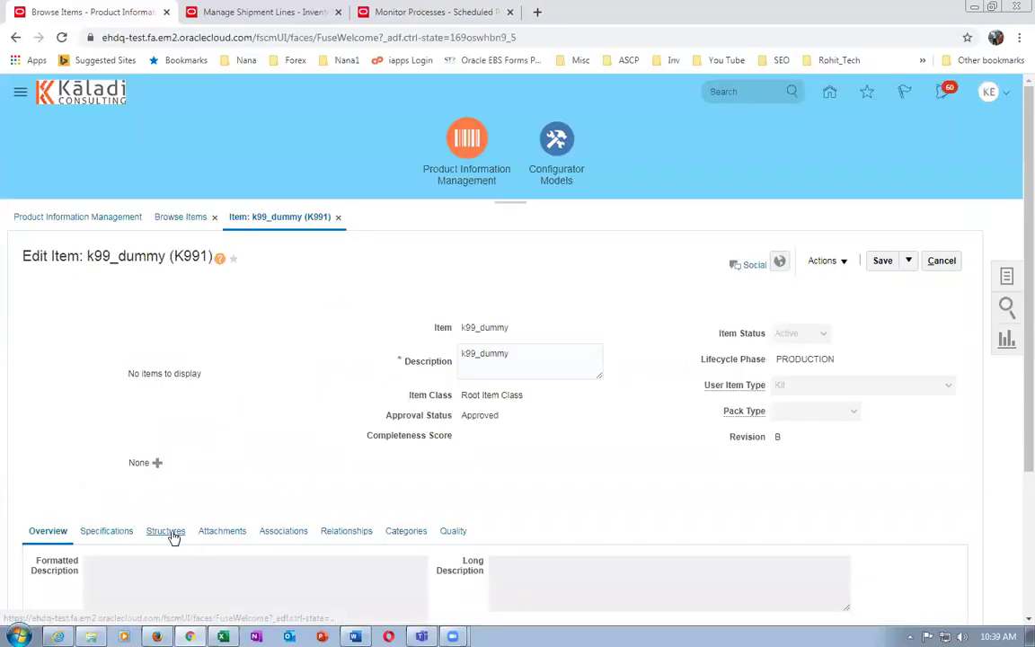
{"action": "left_click", "coordinate": [167, 531]}
{"action": "scroll", "coordinate": [197, 408], "scroll_direction": "down", "scroll_amount": 2}
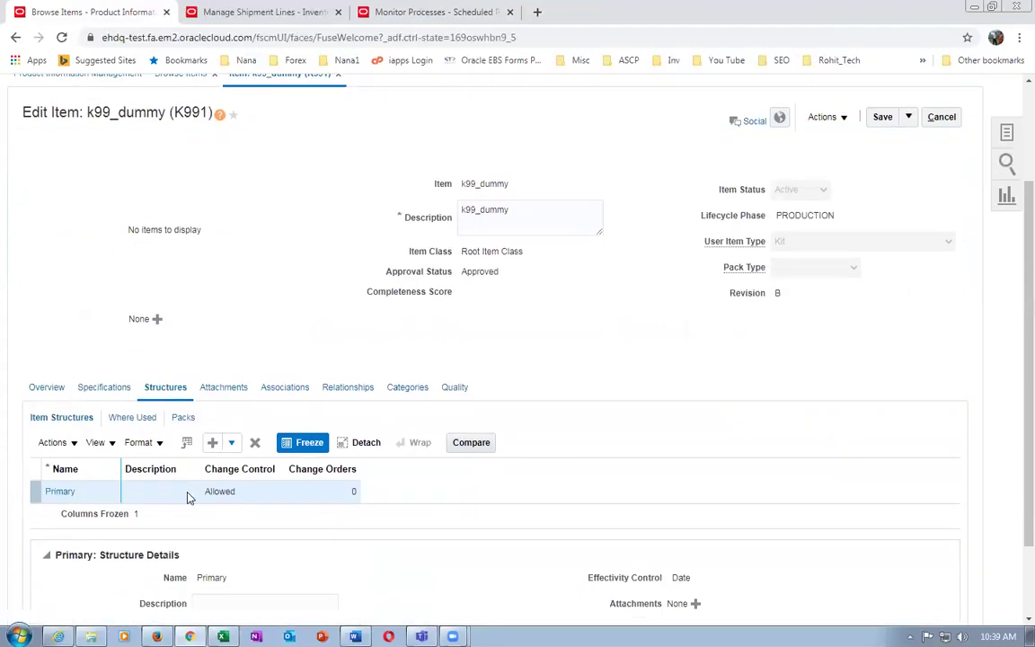
{"action": "left_click", "coordinate": [60, 492]}
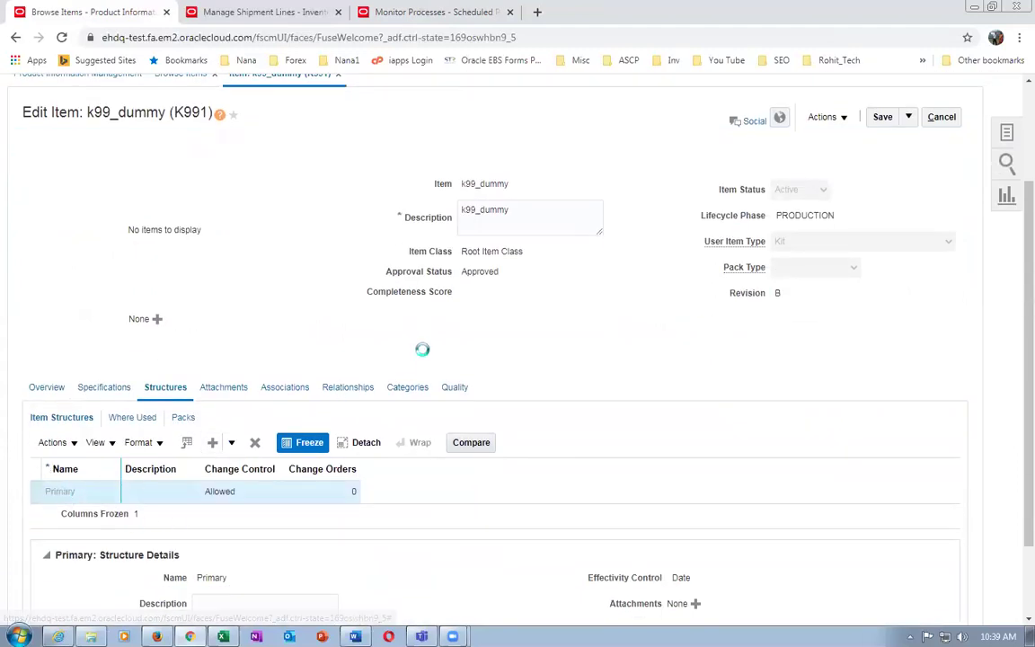
{"action": "left_click", "coordinate": [250, 313]}
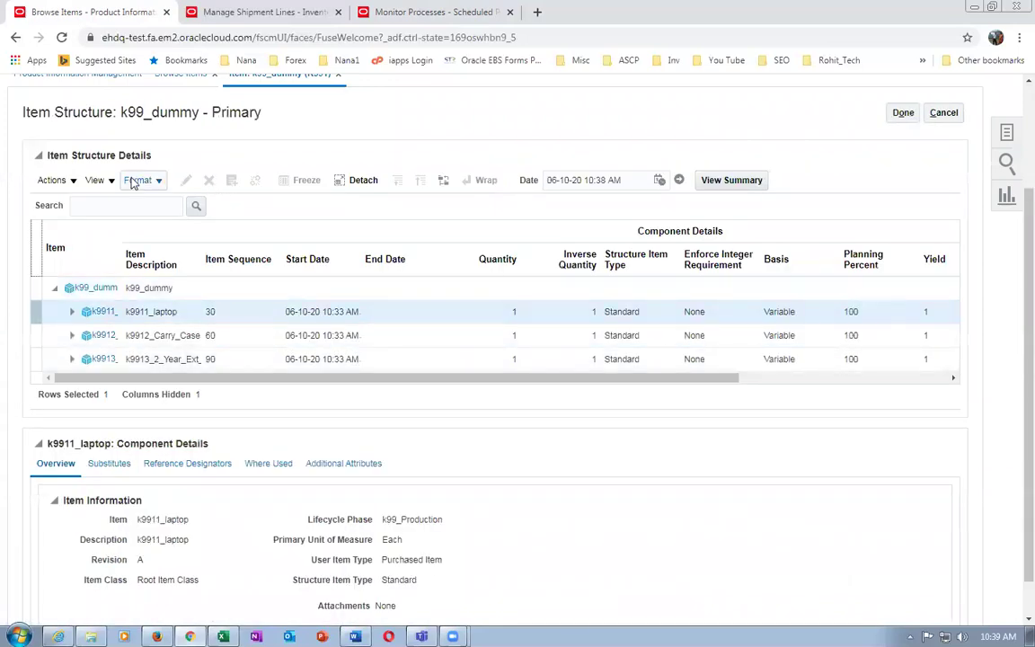
Compare the k9911_laptop and k9912_Carry_Case component details, then cancel out of the structure
{"action": "left_click", "coordinate": [249, 338]}
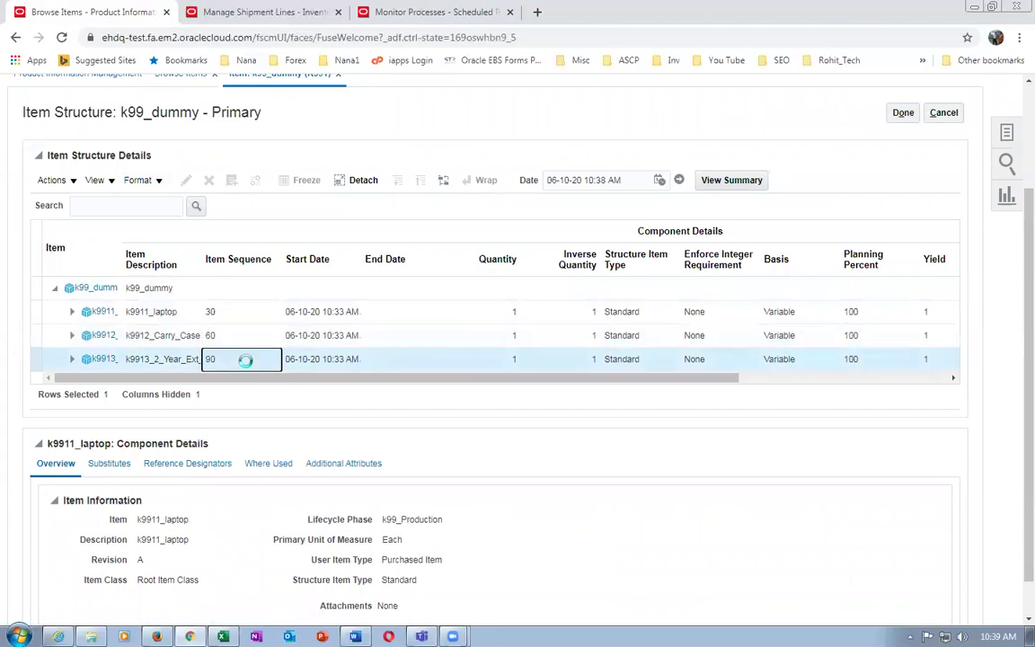
{"action": "left_click", "coordinate": [232, 311]}
{"action": "left_click", "coordinate": [247, 333]}
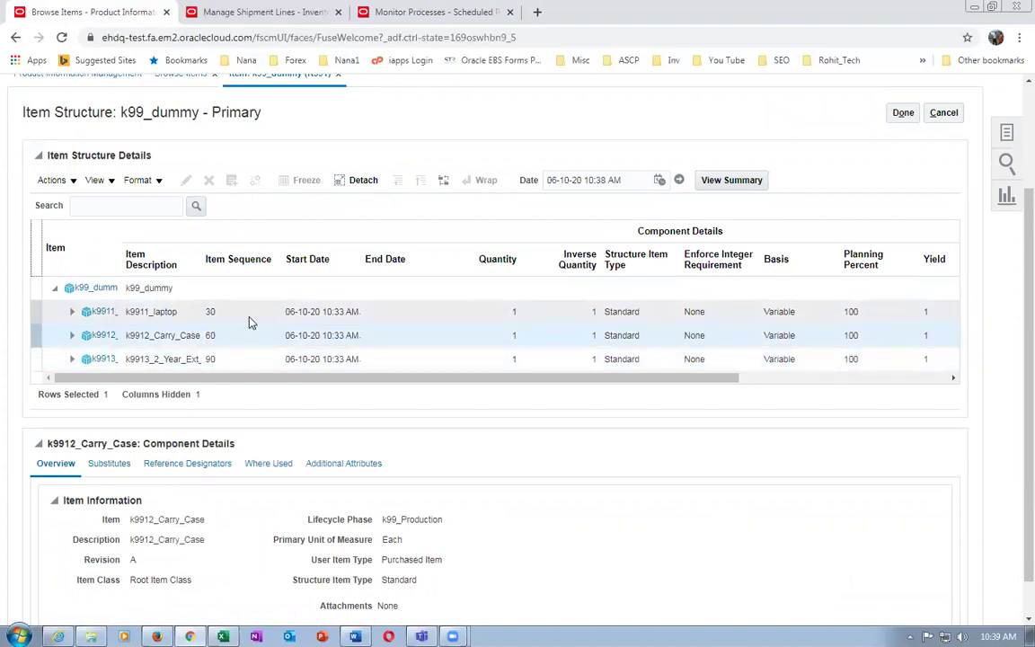
{"action": "left_click_drag", "start_coordinate": [349, 378], "coordinate": [334, 429]}
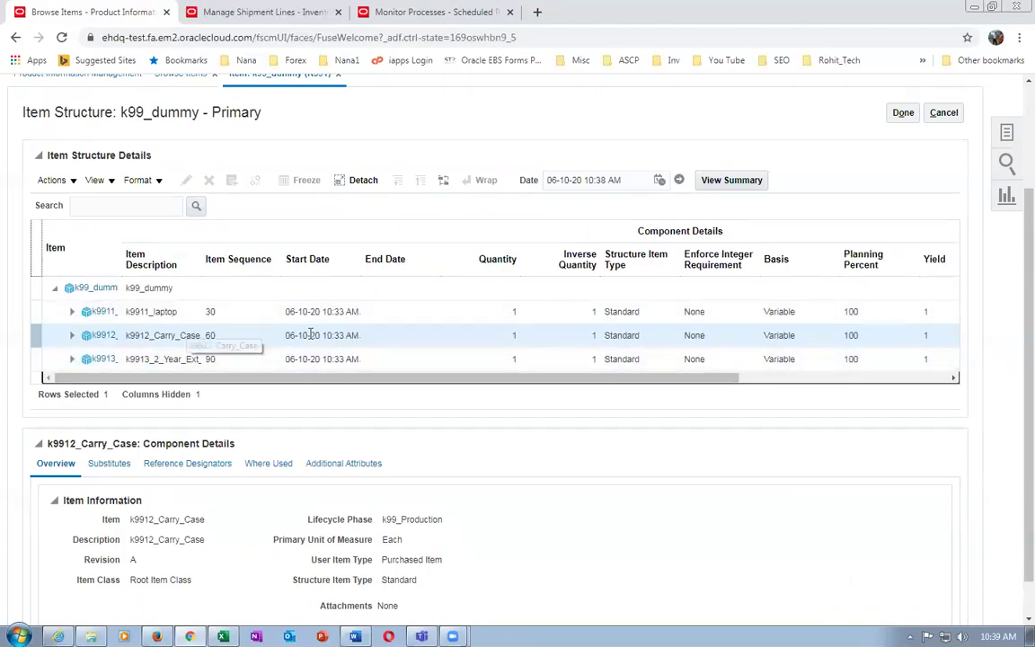
{"action": "left_click", "coordinate": [42, 182]}
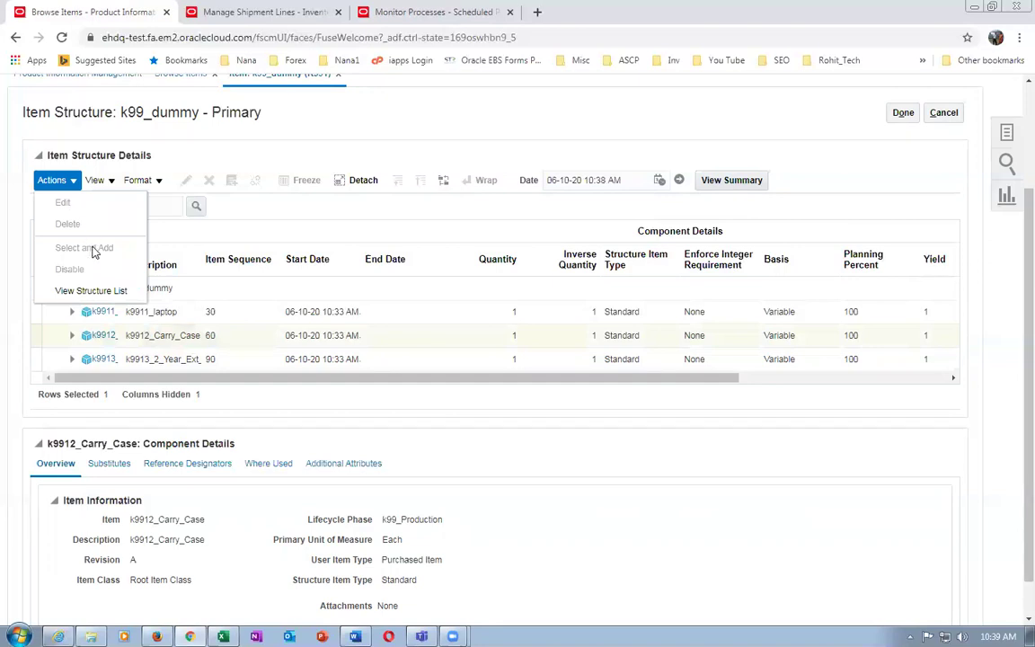
{"action": "left_click", "coordinate": [428, 132]}
{"action": "left_click", "coordinate": [944, 112]}
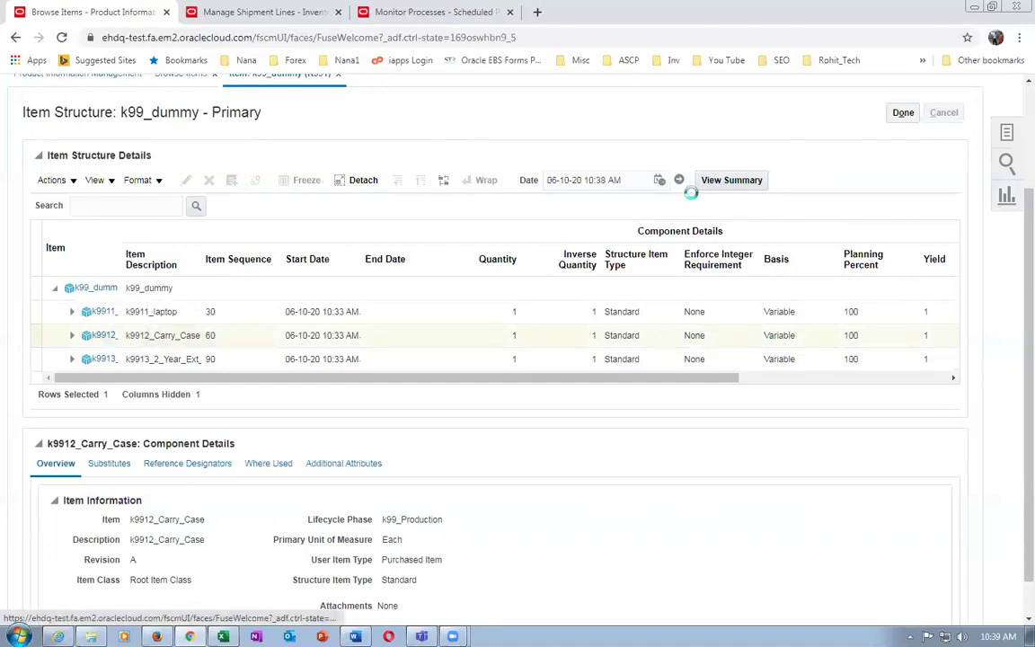
Cancel the item and go to Order Management > Pricing Administration > Manage Price Lists
{"action": "scroll", "coordinate": [685, 220], "scroll_direction": "up", "scroll_amount": 2}
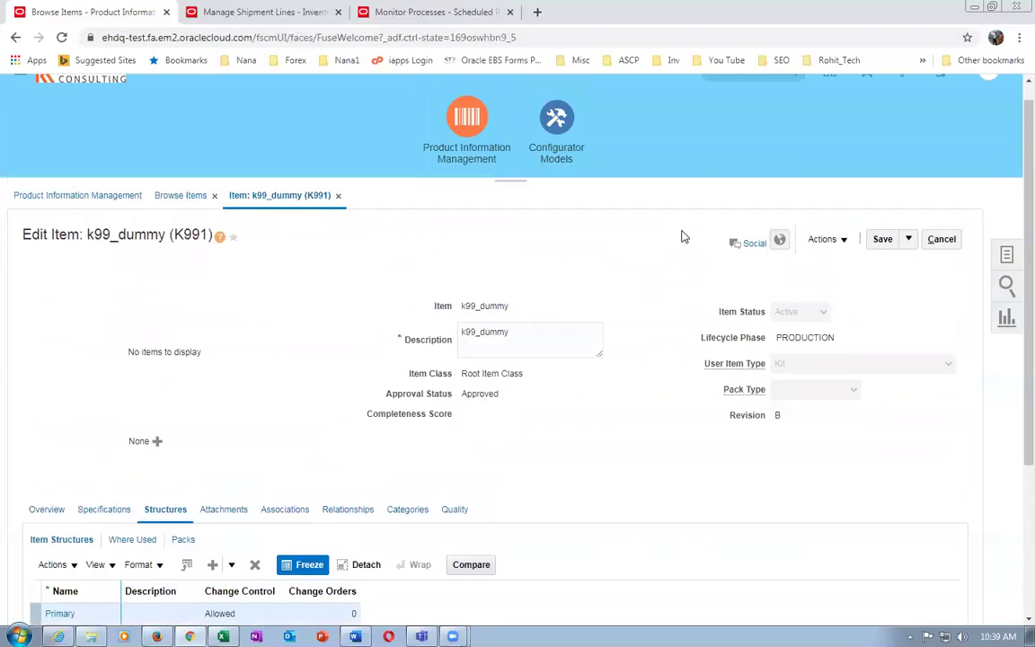
{"action": "scroll", "coordinate": [681, 236], "scroll_direction": "up", "scroll_amount": 1}
{"action": "left_click", "coordinate": [941, 261]}
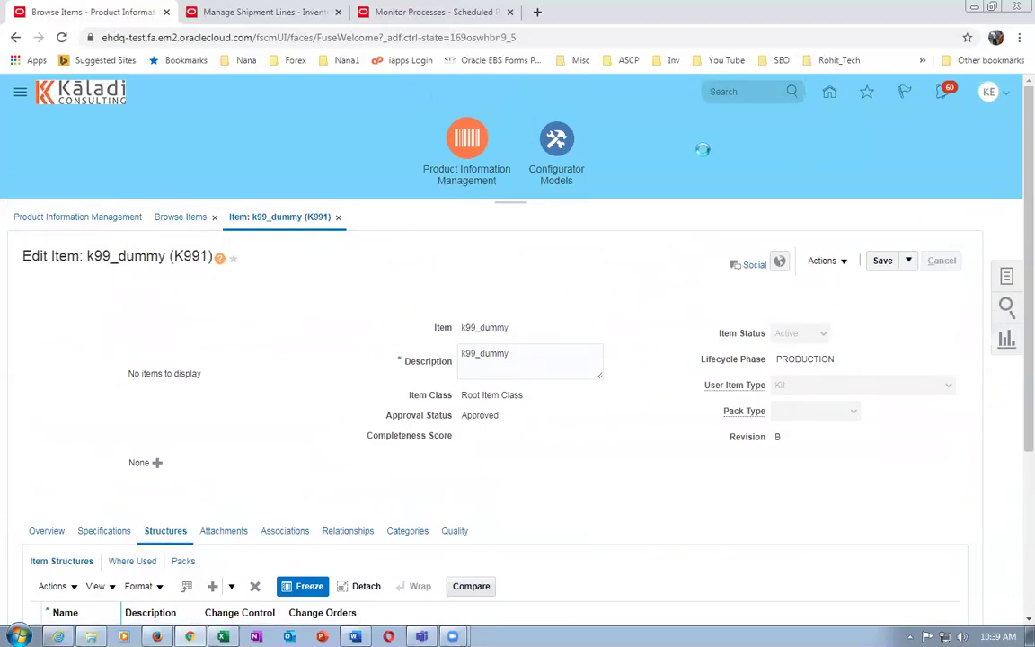
{"action": "left_click", "coordinate": [826, 93]}
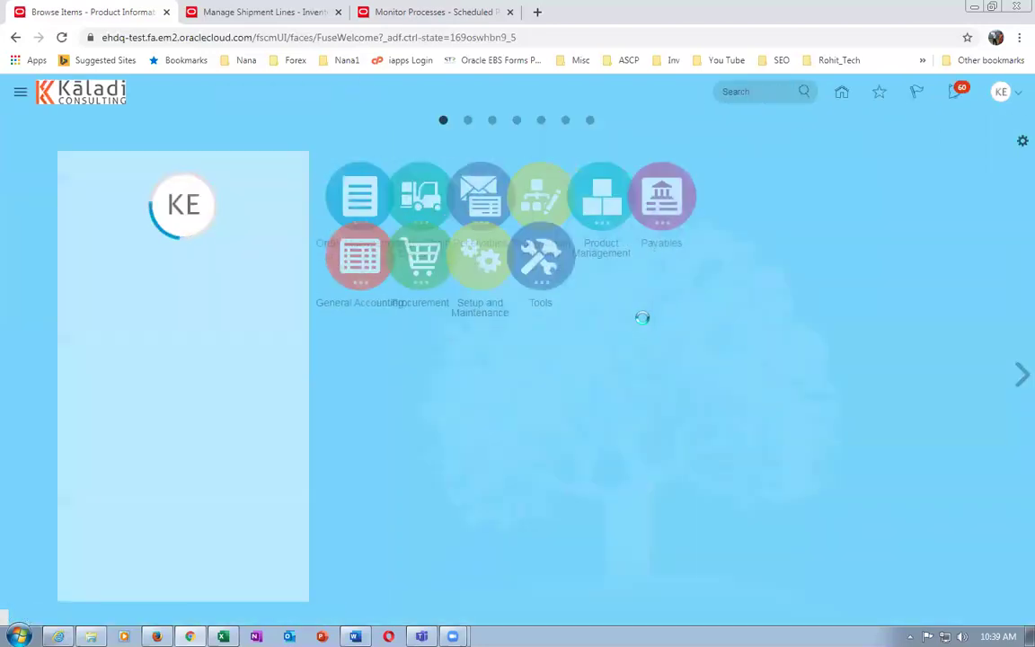
{"action": "left_click", "coordinate": [362, 203]}
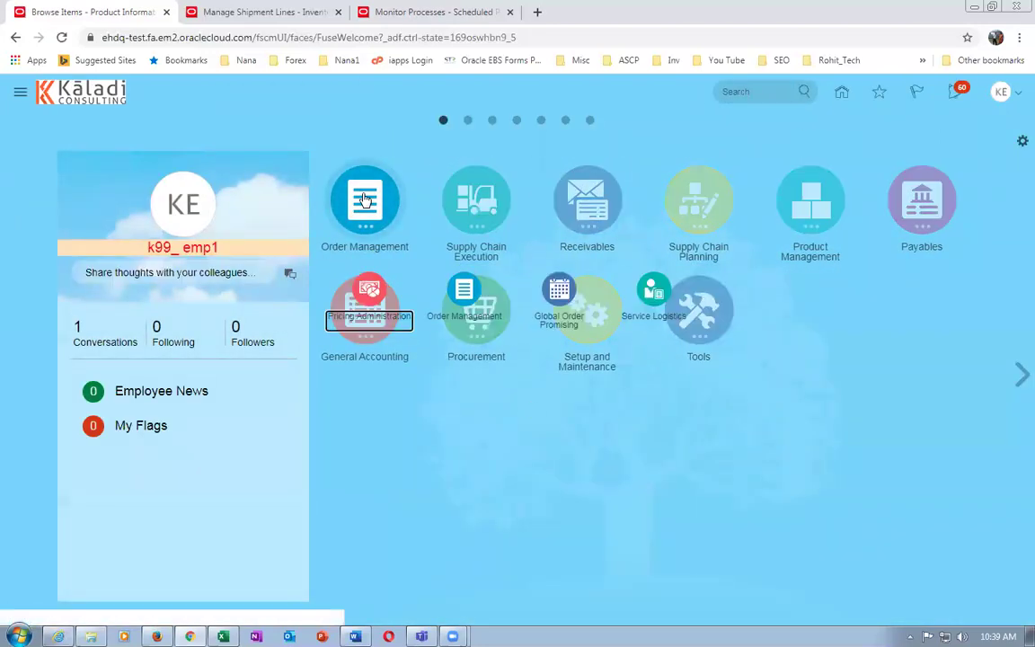
{"action": "left_click", "coordinate": [378, 307]}
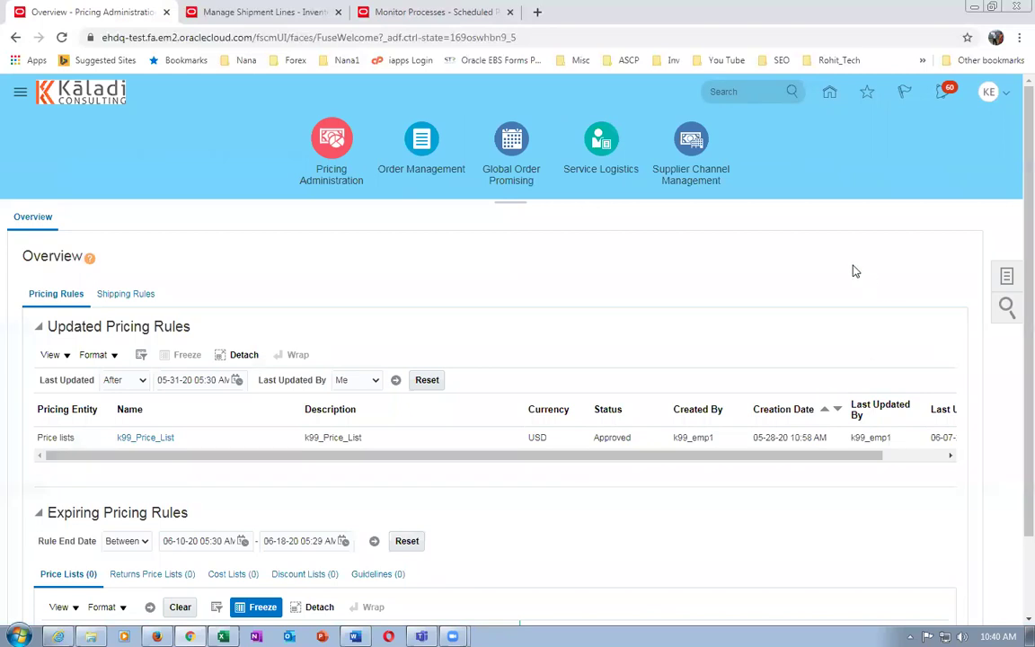
{"action": "left_click", "coordinate": [1006, 277]}
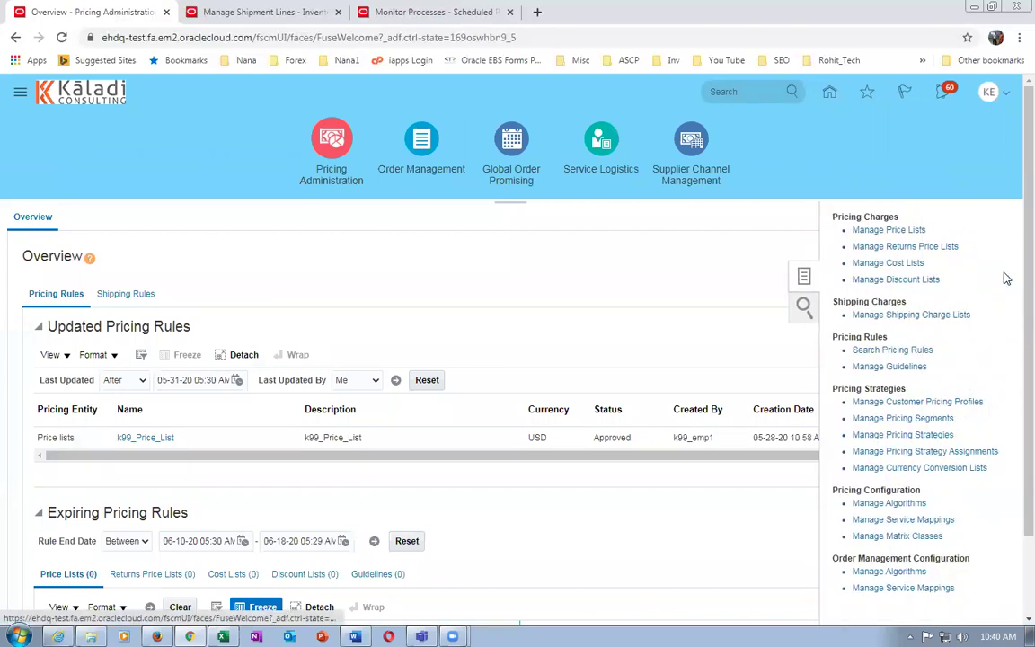
{"action": "left_click", "coordinate": [885, 231]}
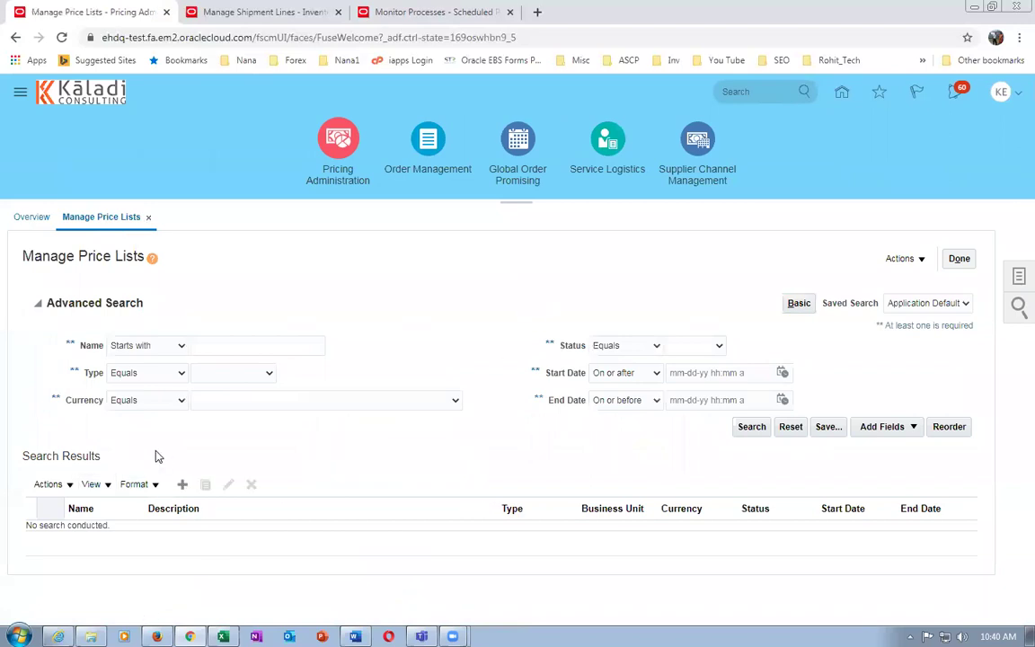
Search for and open the k99_Price_List price list
{"action": "left_click", "coordinate": [215, 347]}
{"action": "type", "text": "k99"}
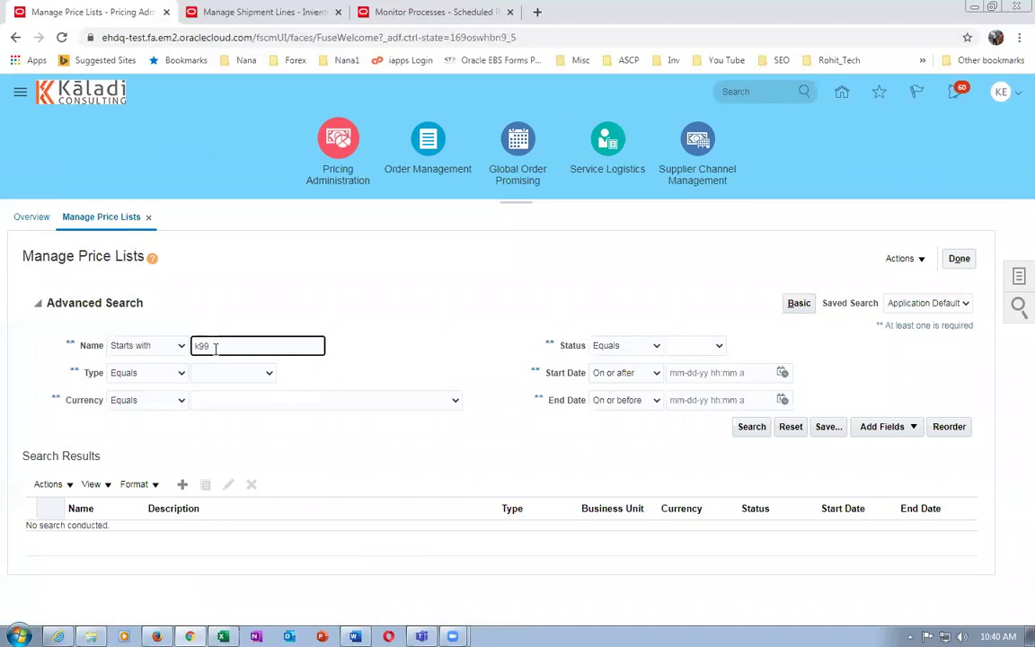
{"action": "left_click", "coordinate": [751, 426]}
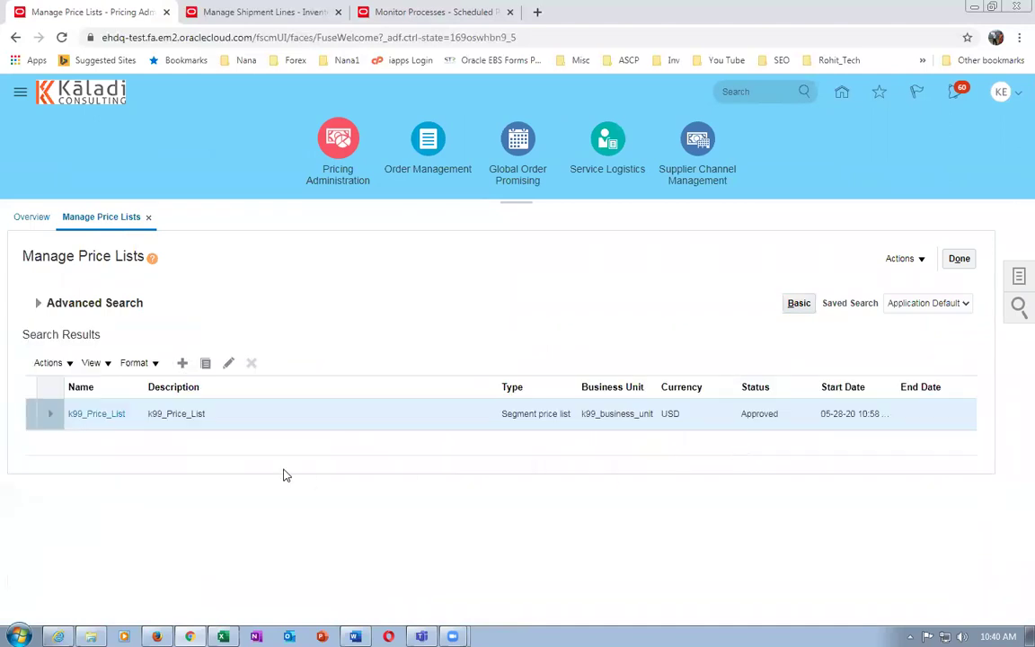
{"action": "left_click", "coordinate": [97, 415]}
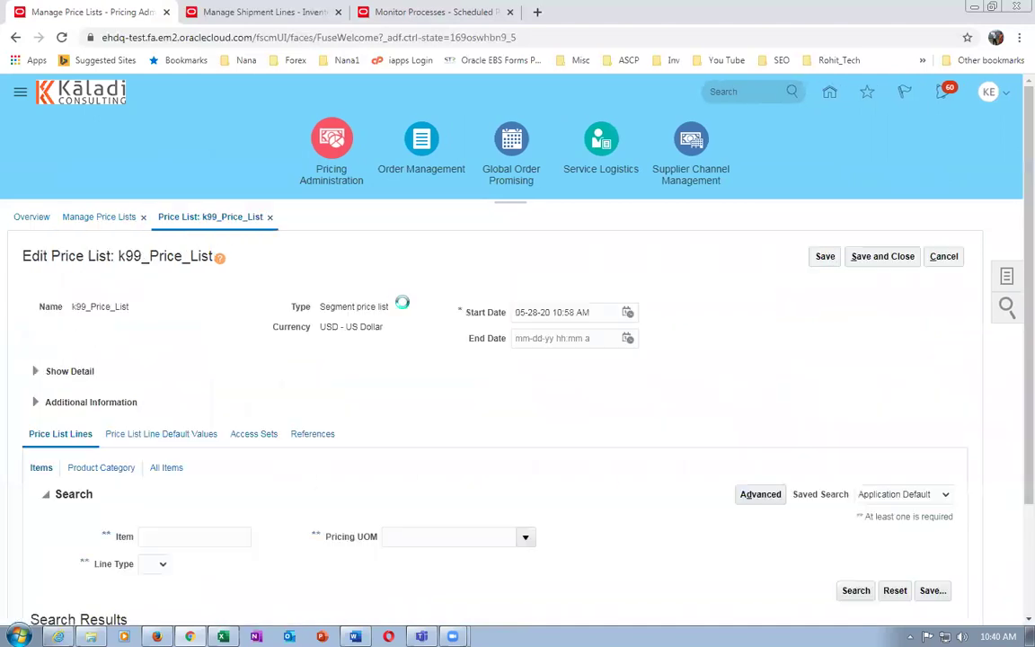
Look up item k9911 in the price list and check its 100.00 base price
{"action": "scroll", "coordinate": [270, 359], "scroll_direction": "down", "scroll_amount": 2}
{"action": "left_click", "coordinate": [187, 392]}
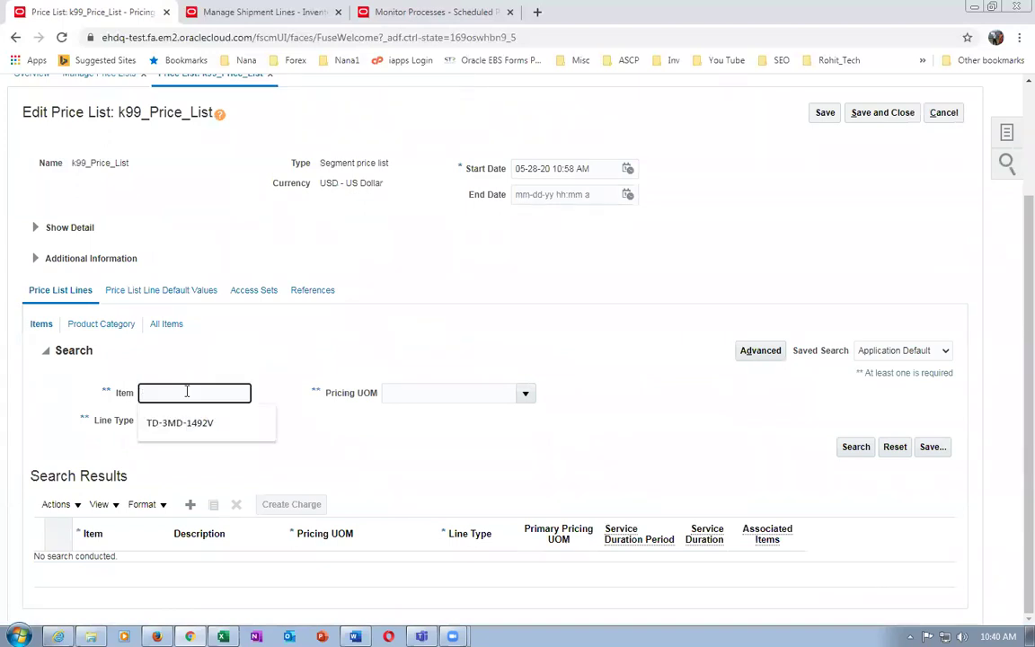
{"action": "type", "text": "k9911"}
{"action": "key", "text": "Tab"}
{"action": "left_click", "coordinate": [855, 446]}
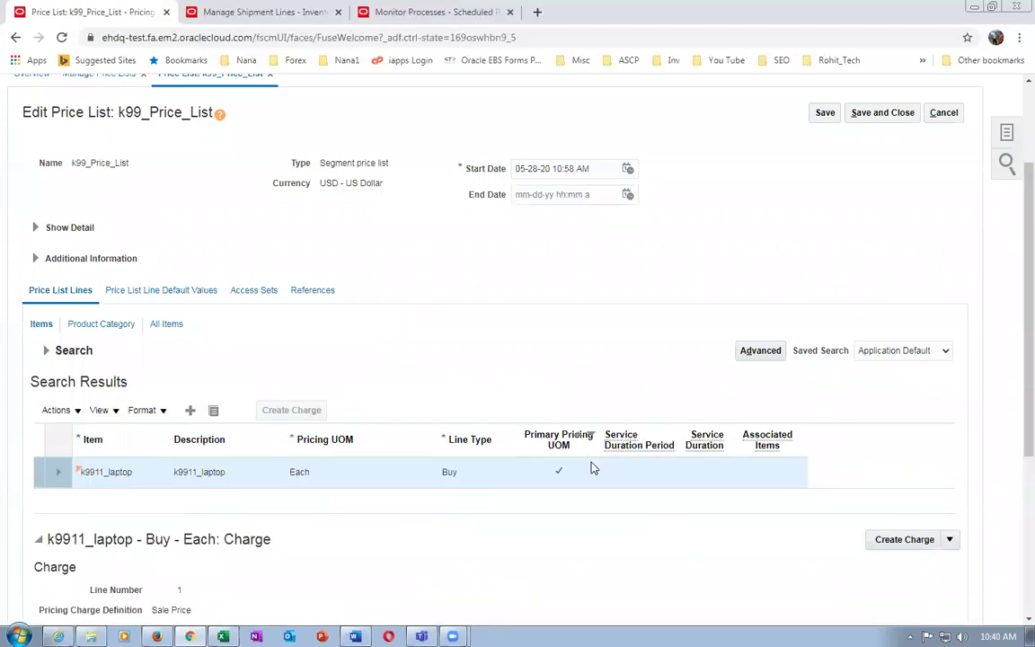
{"action": "scroll", "coordinate": [315, 482], "scroll_direction": "down", "scroll_amount": 2}
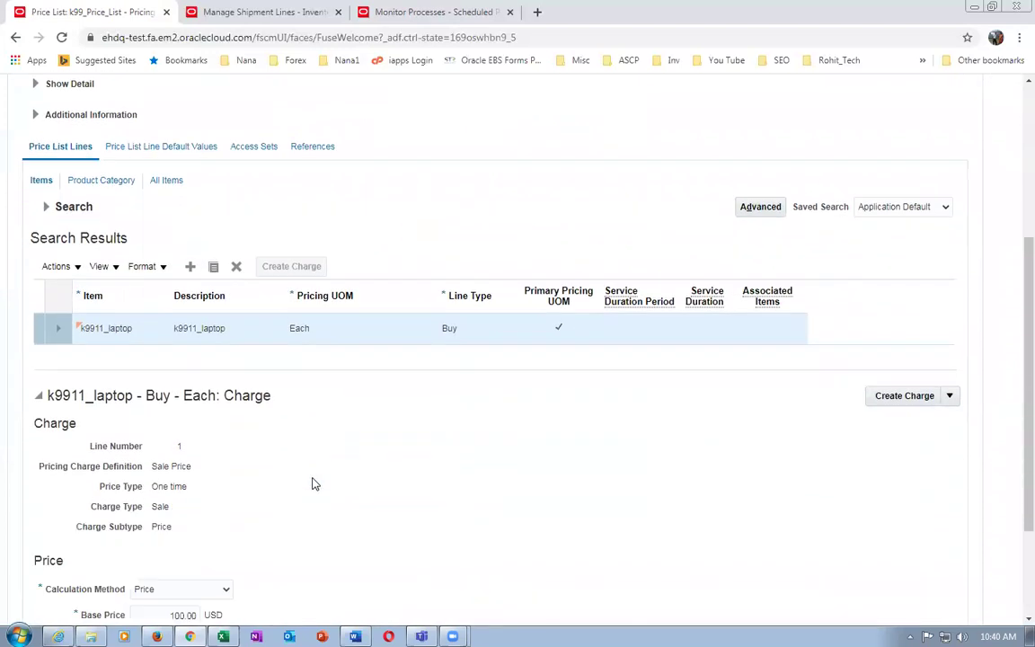
{"action": "scroll", "coordinate": [315, 483], "scroll_direction": "down", "scroll_amount": 2}
{"action": "left_click", "coordinate": [171, 467]}
{"action": "left_click_drag", "start_coordinate": [170, 467], "coordinate": [191, 468]}
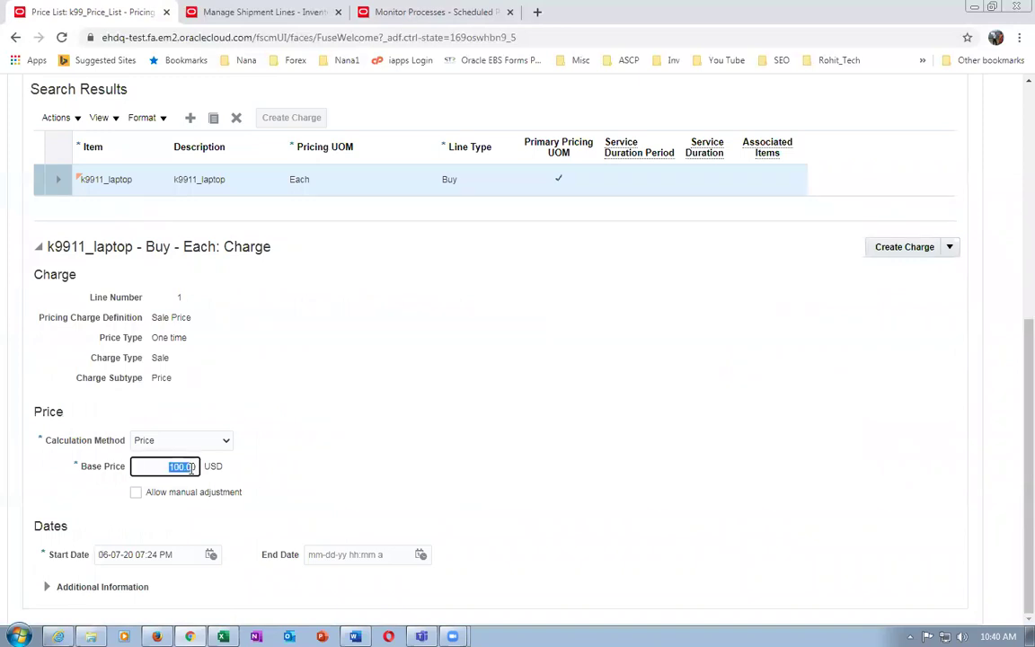
{"action": "left_click", "coordinate": [377, 502]}
Expand the item search criteria to change the item number
{"action": "scroll", "coordinate": [376, 503], "scroll_direction": "up", "scroll_amount": 5}
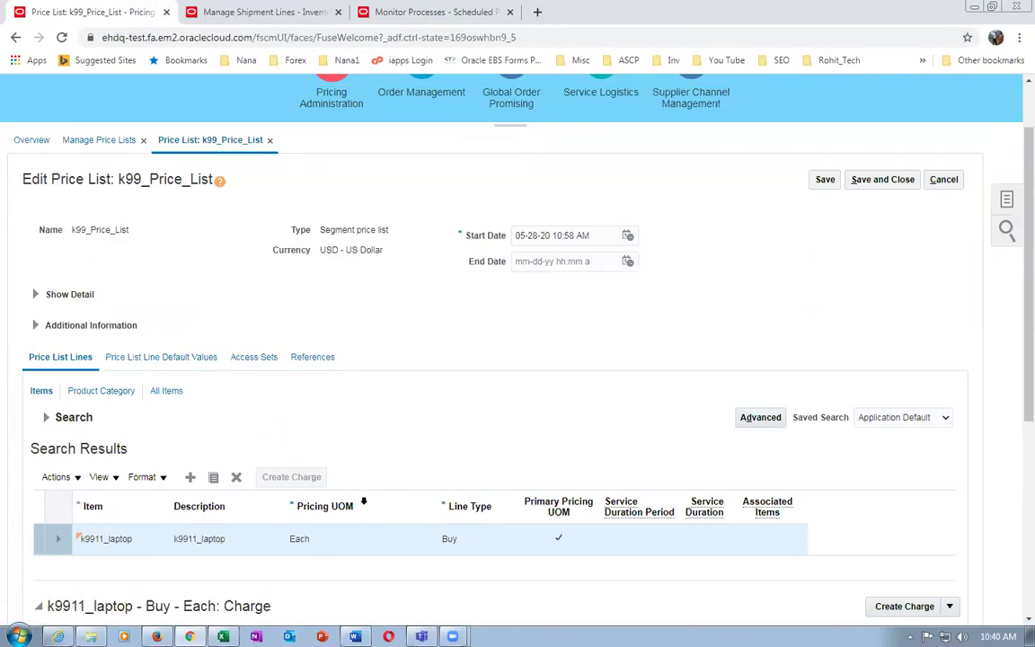
{"action": "left_click", "coordinate": [45, 419]}
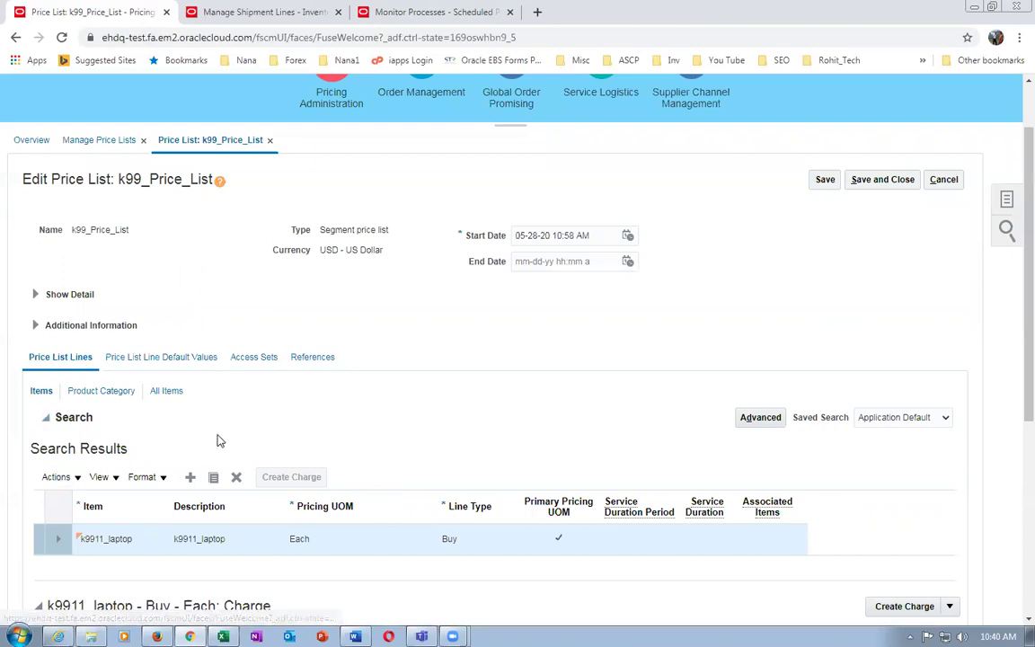
{"action": "left_click", "coordinate": [195, 459]}
Search k99_Price_List for item k9912 and select the k9912_Carry_Case price line
{"action": "key", "text": "BackSpace"}
{"action": "type", "text": "2"}
{"action": "key", "text": "Tab"}
{"action": "left_click", "coordinate": [854, 515]}
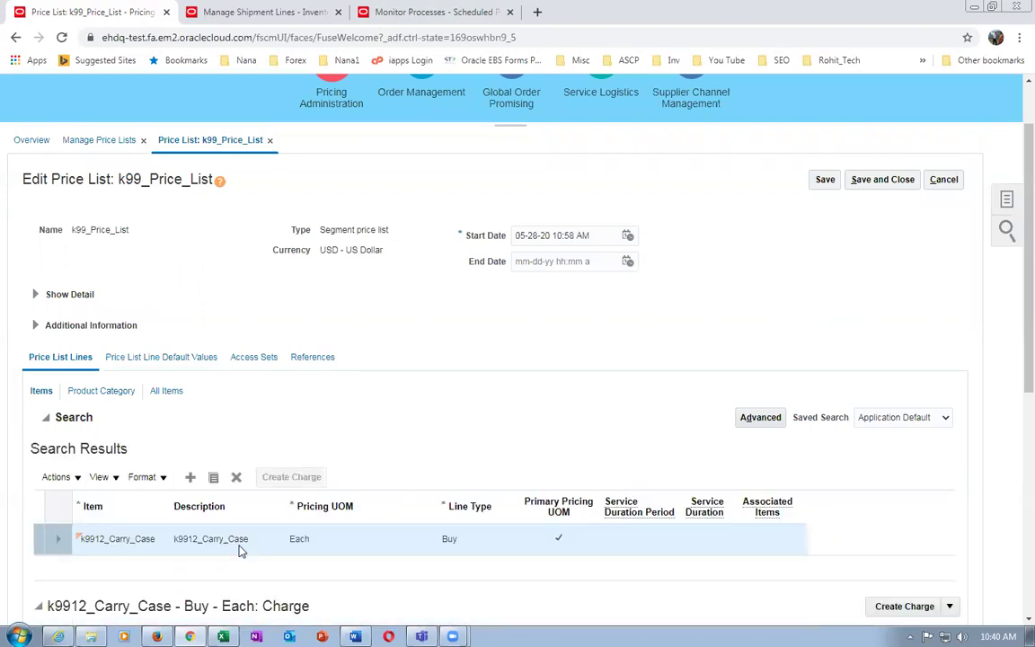
{"action": "left_click", "coordinate": [358, 548]}
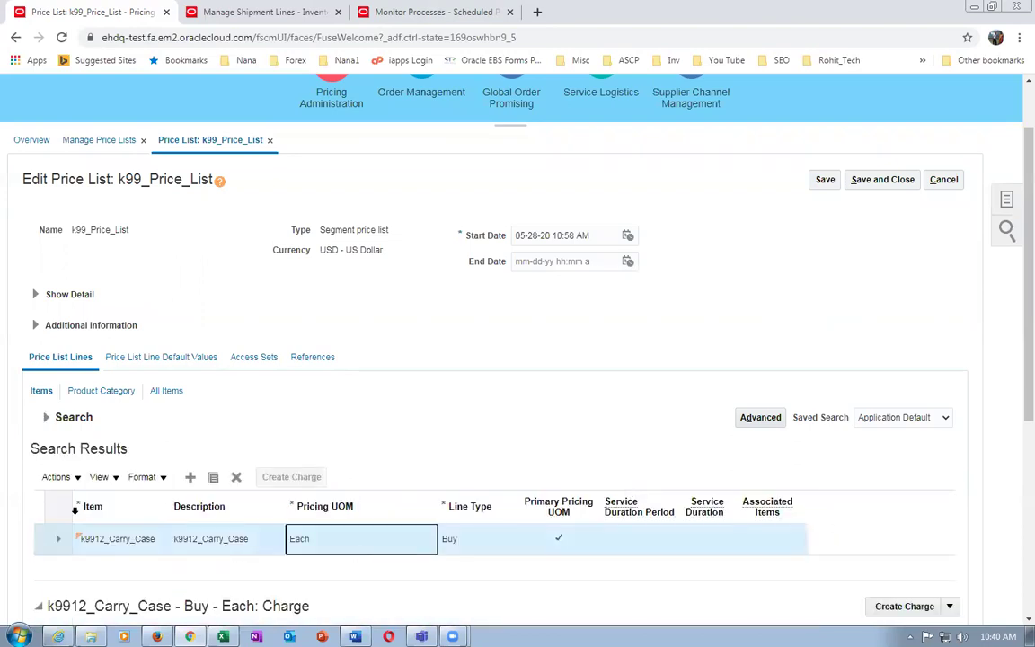
Review the k9912_Carry_Case Sale Price charge, confirming its unchanged 10.00 USD one-time base price
{"action": "scroll", "coordinate": [392, 468], "scroll_direction": "down", "scroll_amount": 4}
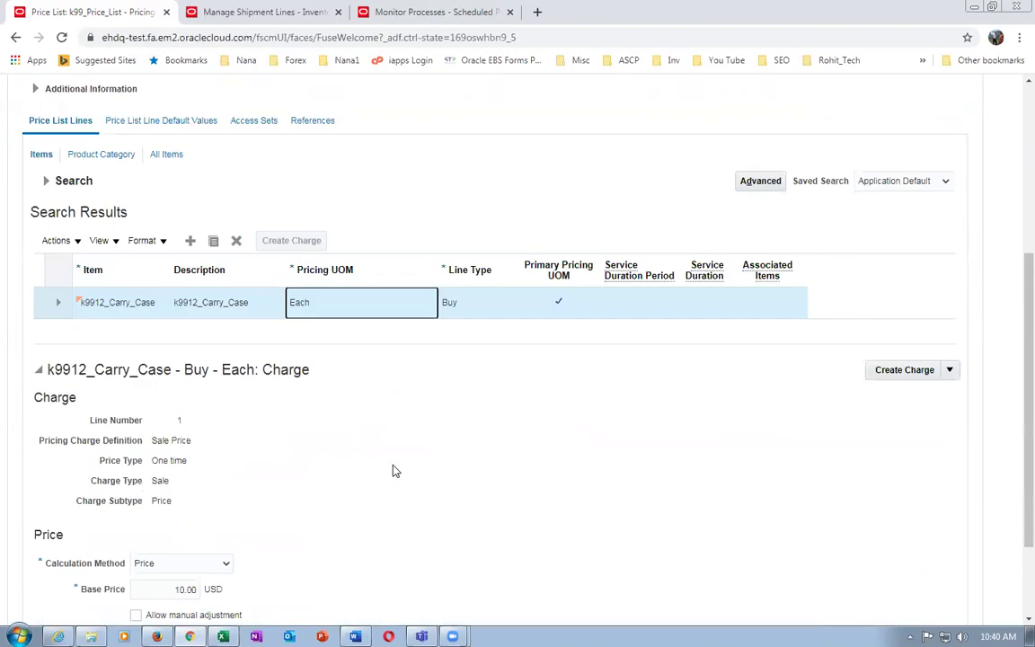
{"action": "scroll", "coordinate": [396, 471], "scroll_direction": "down", "scroll_amount": 1}
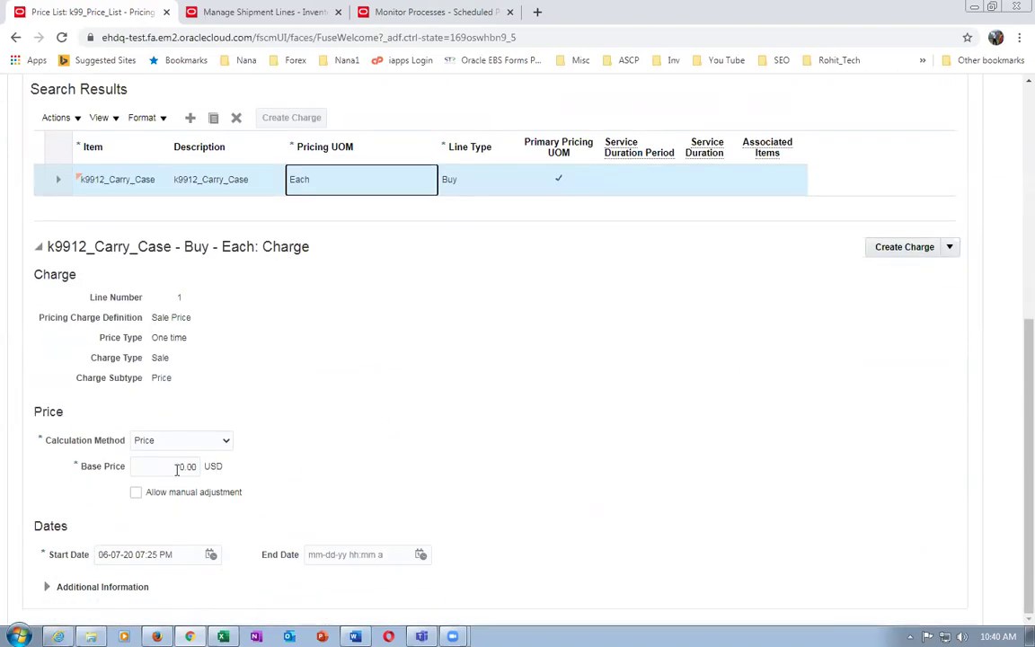
{"action": "left_click", "coordinate": [177, 471]}
{"action": "double_click", "coordinate": [191, 467]}
{"action": "left_click", "coordinate": [378, 493]}
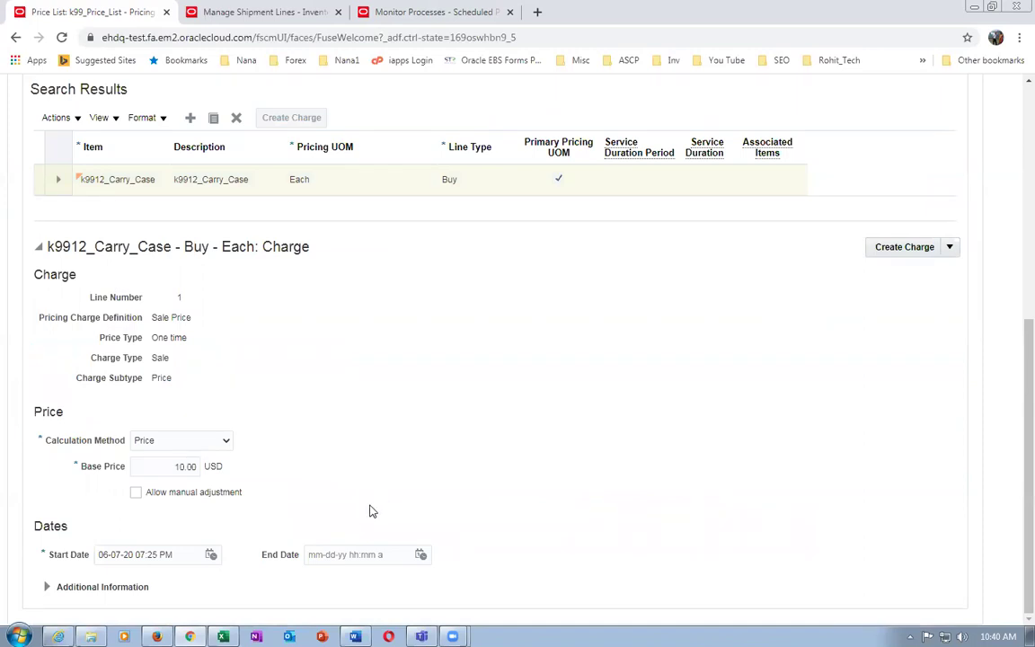
{"action": "scroll", "coordinate": [373, 510], "scroll_direction": "up", "scroll_amount": 3}
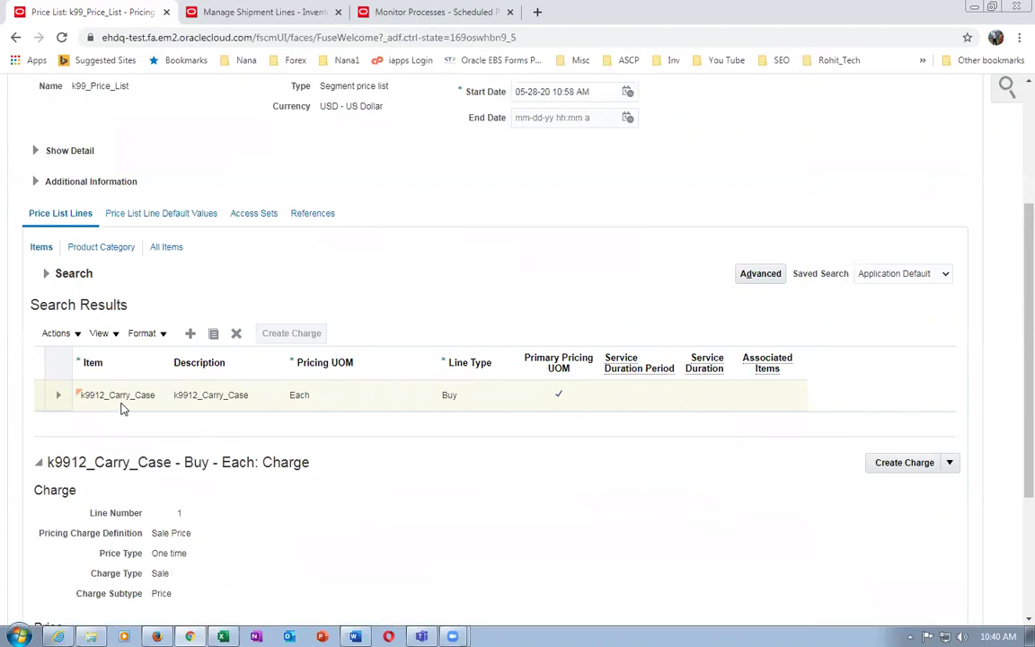
{"action": "left_click", "coordinate": [383, 407]}
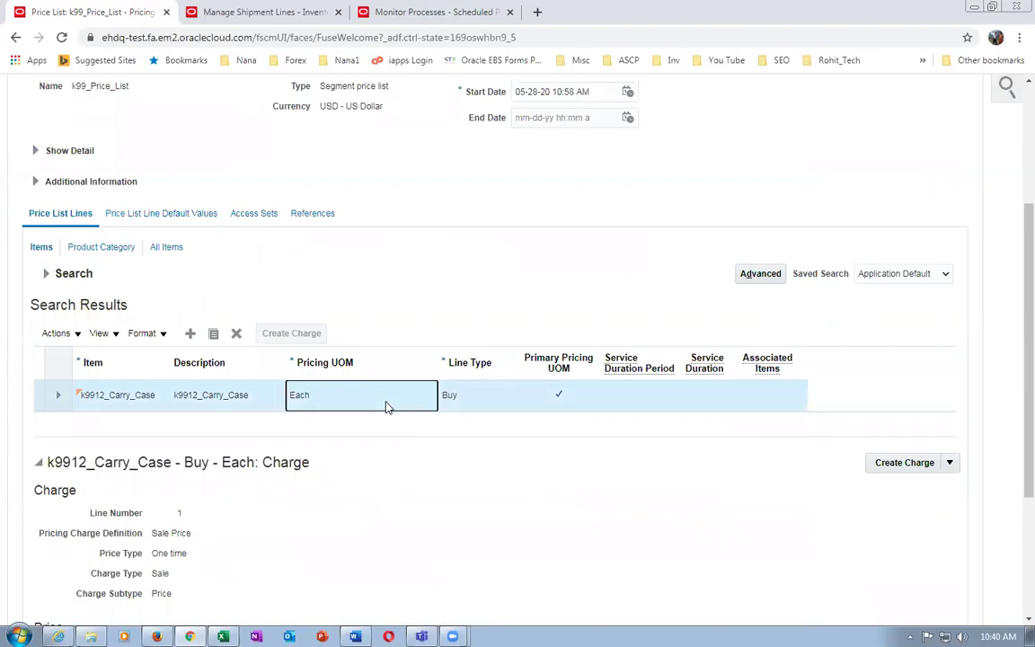
{"action": "left_click", "coordinate": [106, 398]}
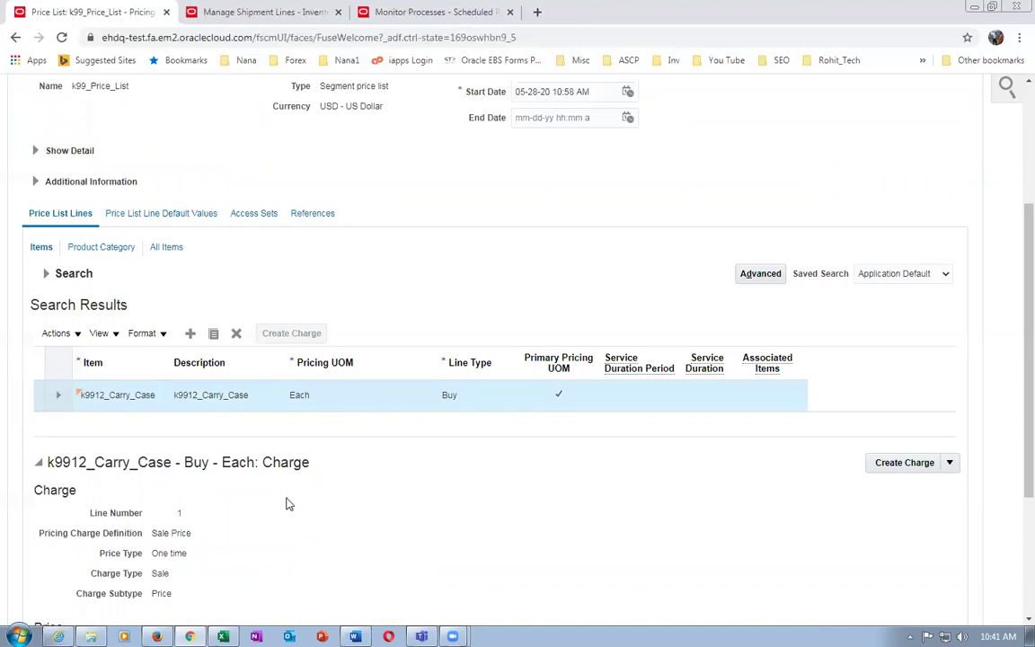
{"action": "scroll", "coordinate": [337, 530], "scroll_direction": "down", "scroll_amount": 3}
{"action": "scroll", "coordinate": [337, 530], "scroll_direction": "down", "scroll_amount": 1}
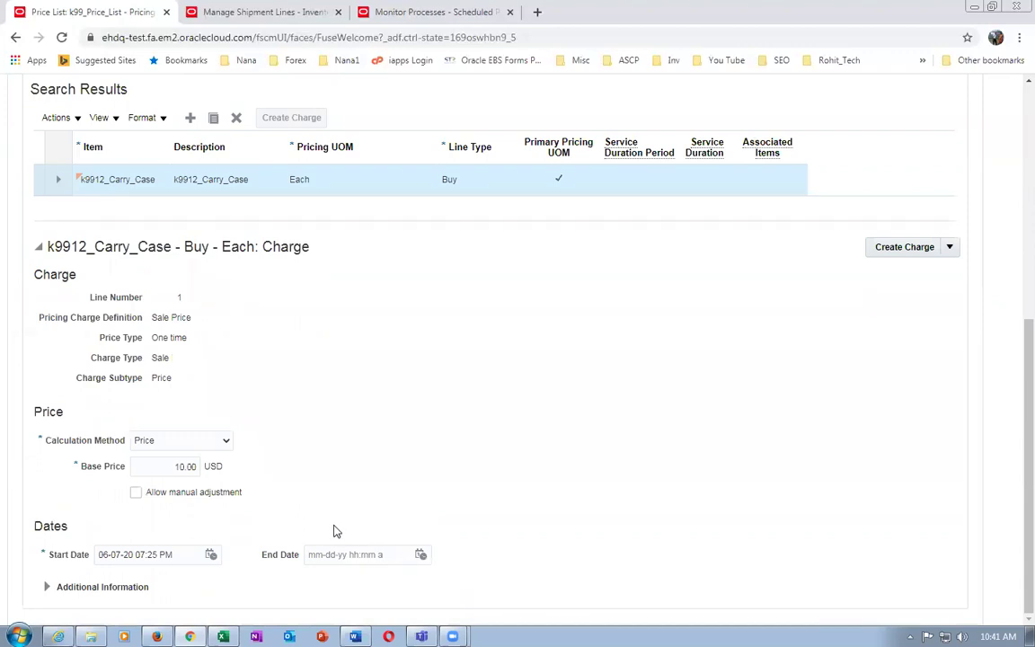
{"action": "scroll", "coordinate": [337, 530], "scroll_direction": "up", "scroll_amount": 7}
Search the price list for item k9913 and check the k9913_2_Year_Ext_warranty line at 5.00 USD
{"action": "left_click", "coordinate": [42, 494]}
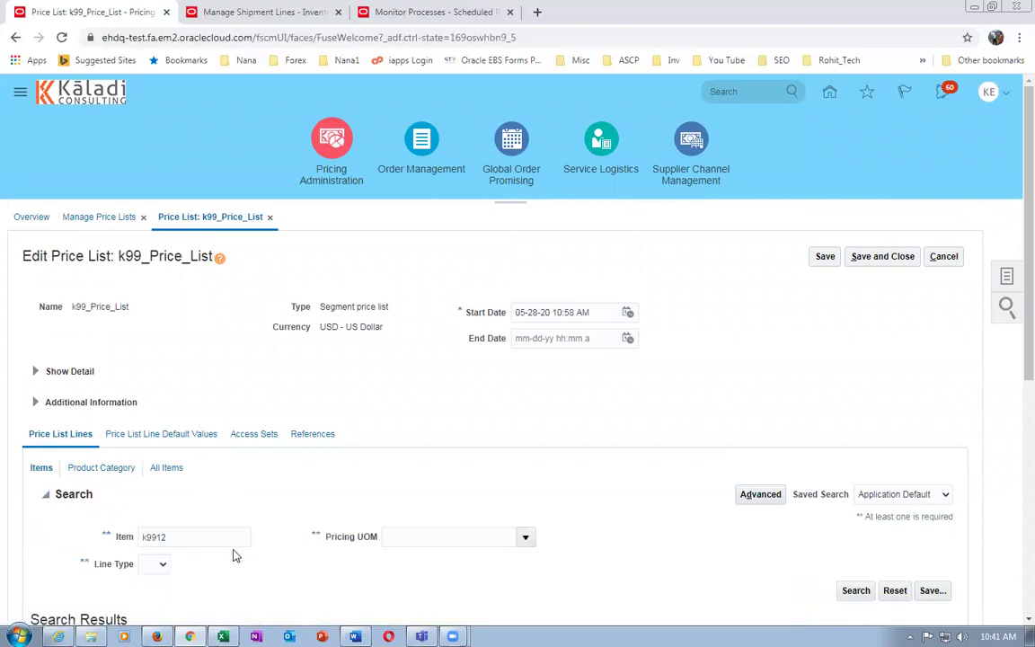
{"action": "left_click", "coordinate": [214, 536]}
{"action": "type", "text": "3"}
{"action": "key", "text": "Tab"}
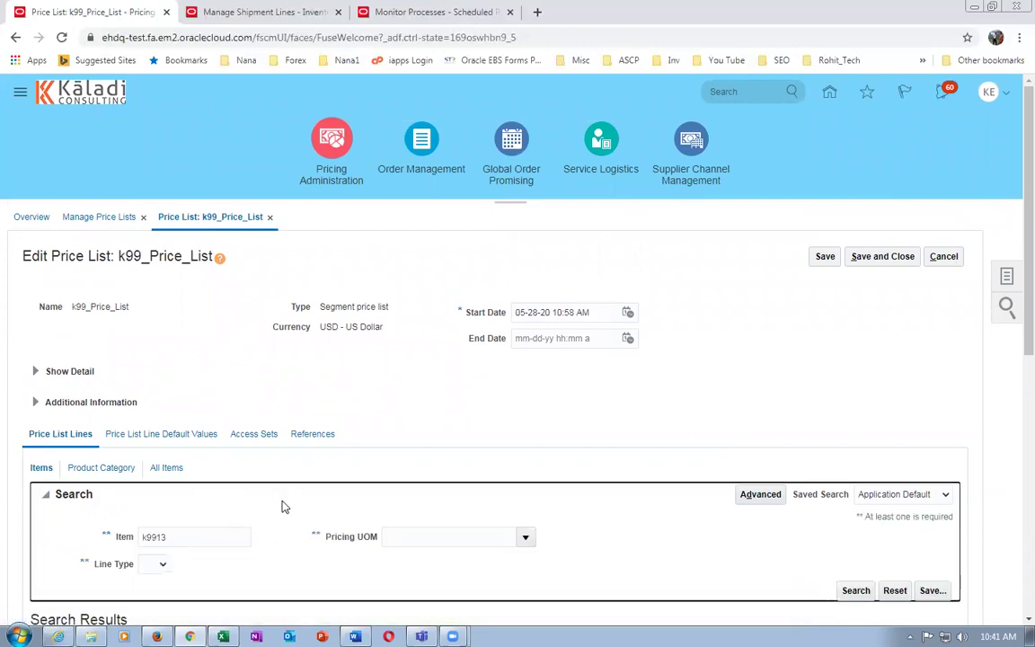
{"action": "scroll", "coordinate": [284, 503], "scroll_direction": "down", "scroll_amount": 2}
{"action": "left_click", "coordinate": [854, 449]}
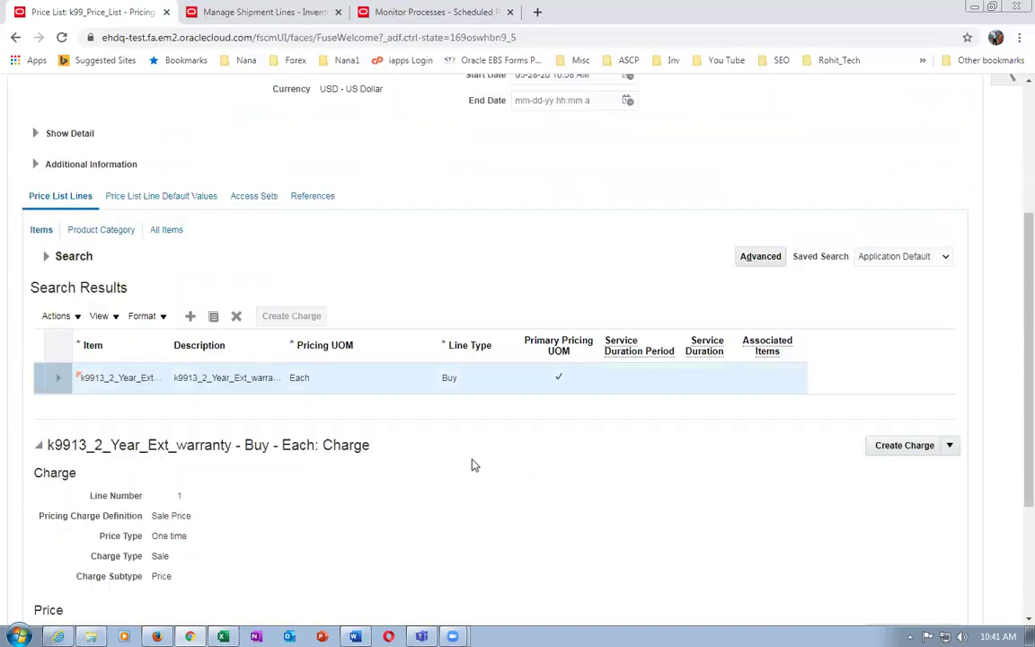
{"action": "scroll", "coordinate": [377, 492], "scroll_direction": "down", "scroll_amount": 2}
{"action": "scroll", "coordinate": [378, 491], "scroll_direction": "down", "scroll_amount": 1}
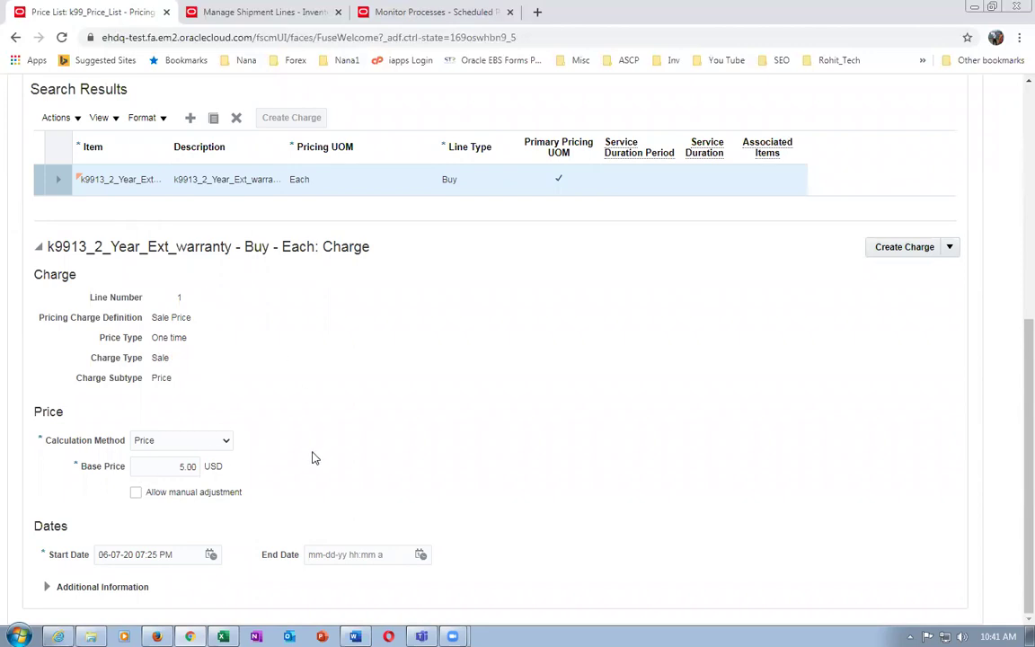
{"action": "scroll", "coordinate": [310, 460], "scroll_direction": "up", "scroll_amount": 5}
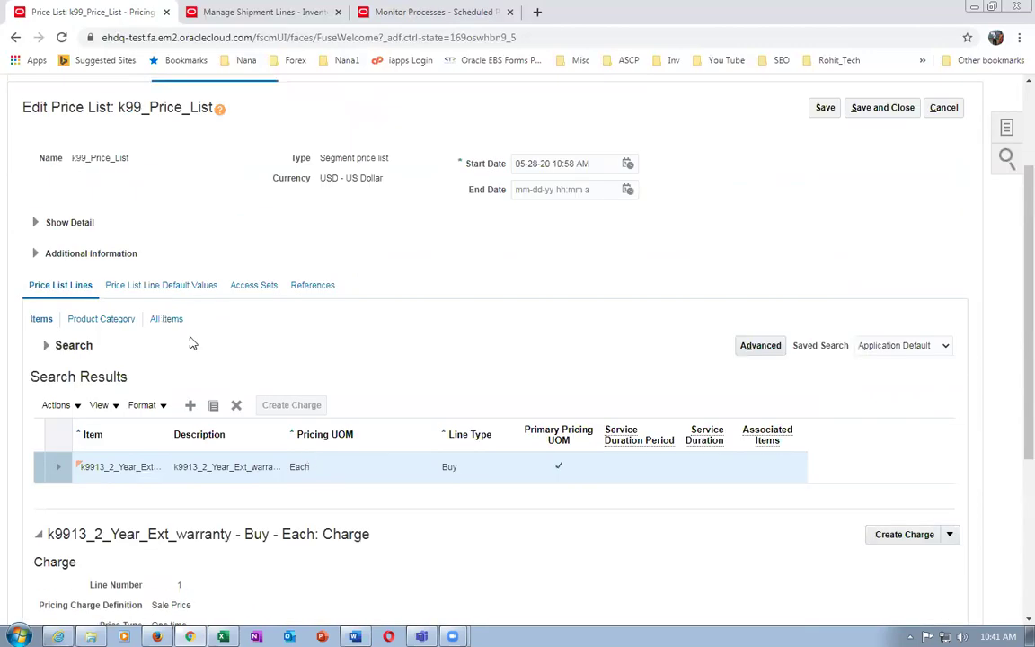
Search for item k9910 to show the k9910_Laptop_Kit line's 105.00 USD one-time charge
{"action": "left_click", "coordinate": [45, 346]}
{"action": "scroll", "coordinate": [227, 385], "scroll_direction": "up", "scroll_amount": 2}
{"action": "left_click", "coordinate": [213, 477]}
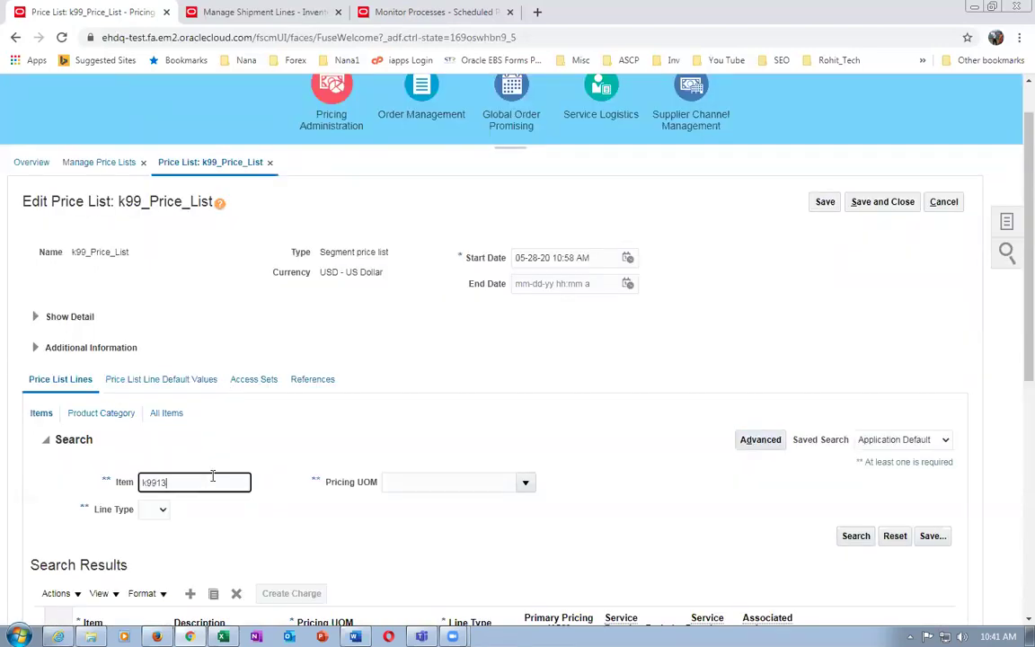
{"action": "type", "text": "0"}
{"action": "key", "text": "Tab"}
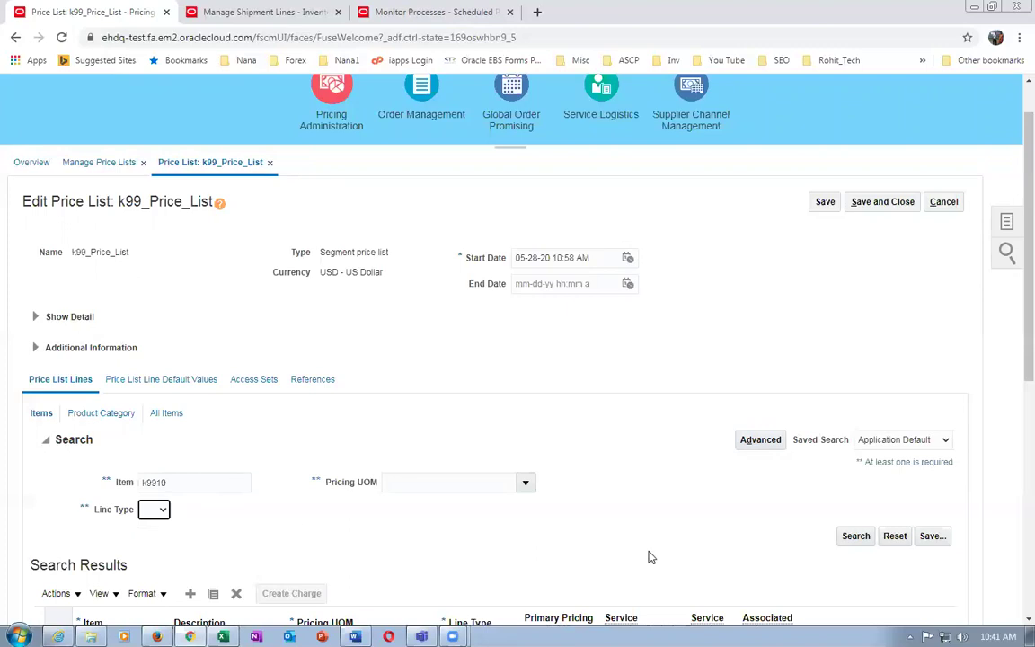
{"action": "left_click", "coordinate": [860, 539]}
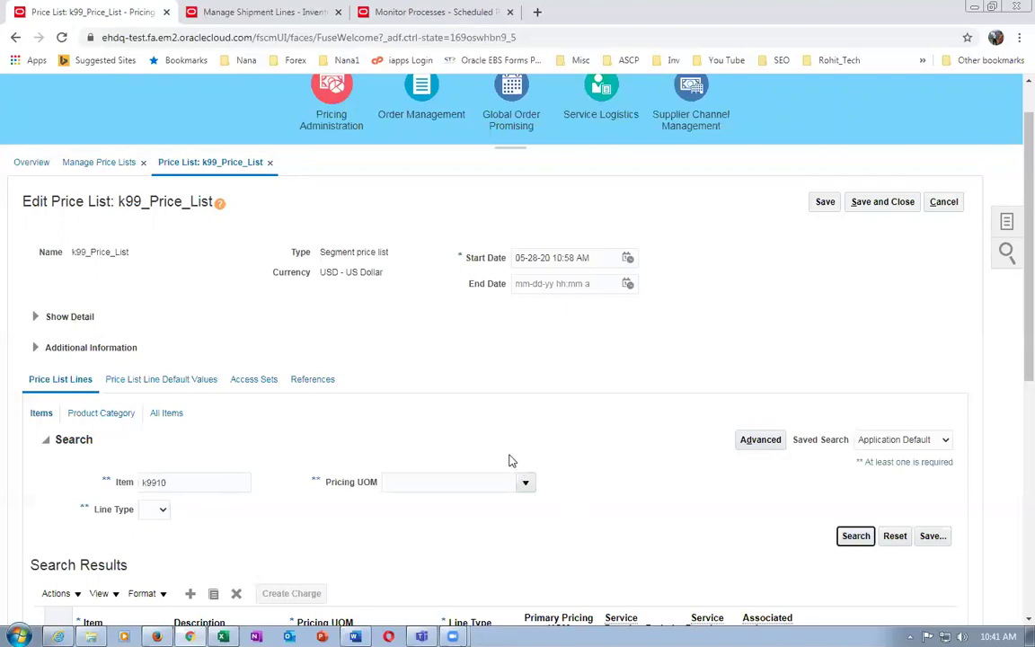
{"action": "scroll", "coordinate": [423, 528], "scroll_direction": "down", "scroll_amount": 5}
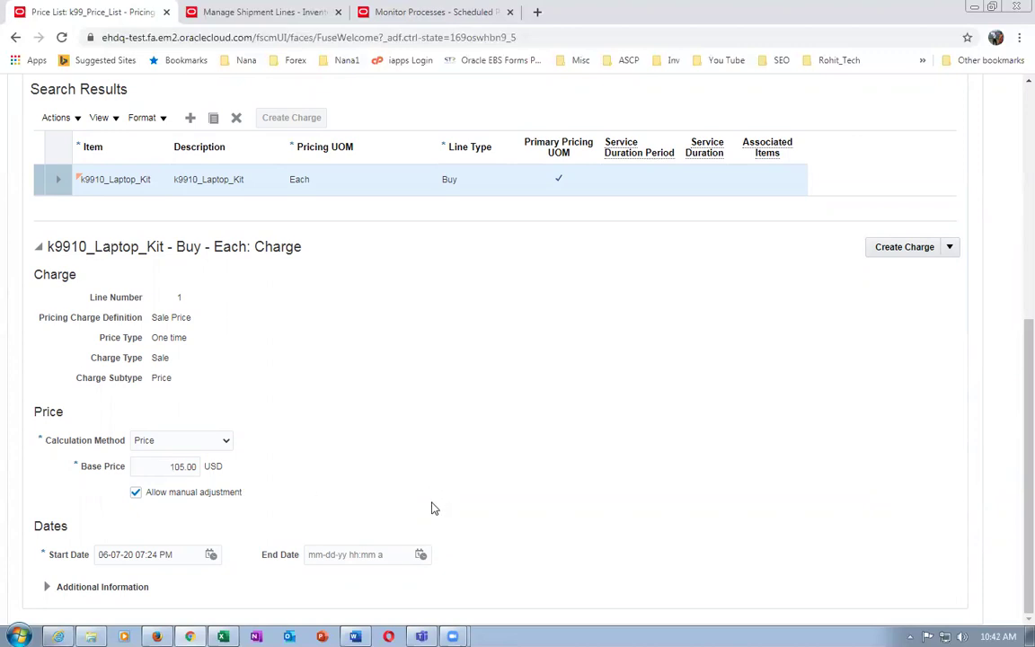
Discard the k99_Price_List edits and go from Home to the Order Management overview
{"action": "scroll", "coordinate": [433, 507], "scroll_direction": "up", "scroll_amount": 5}
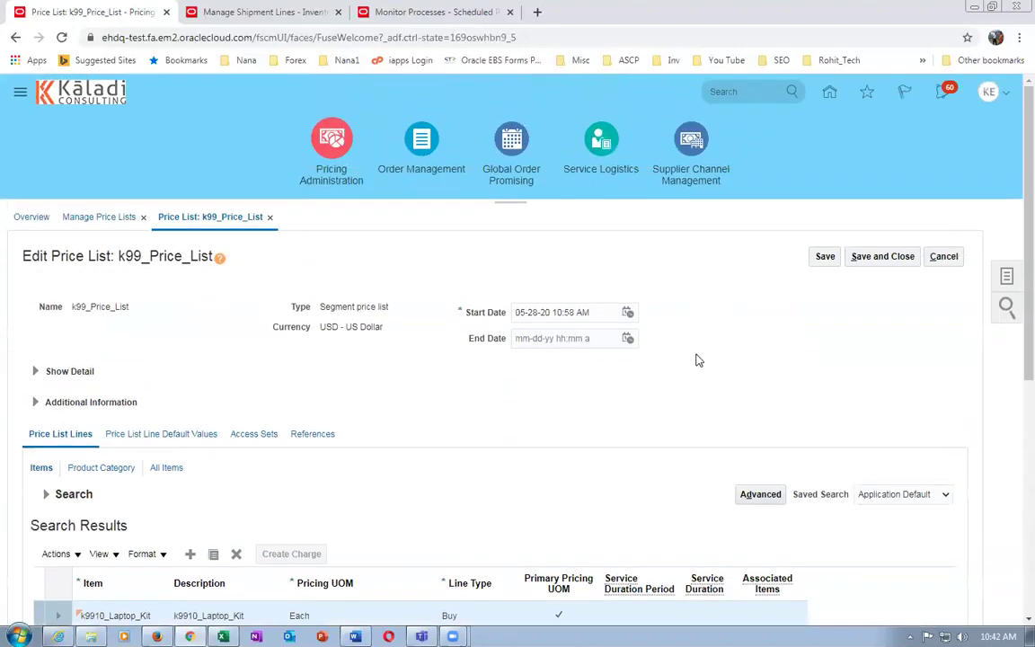
{"action": "left_click", "coordinate": [945, 258]}
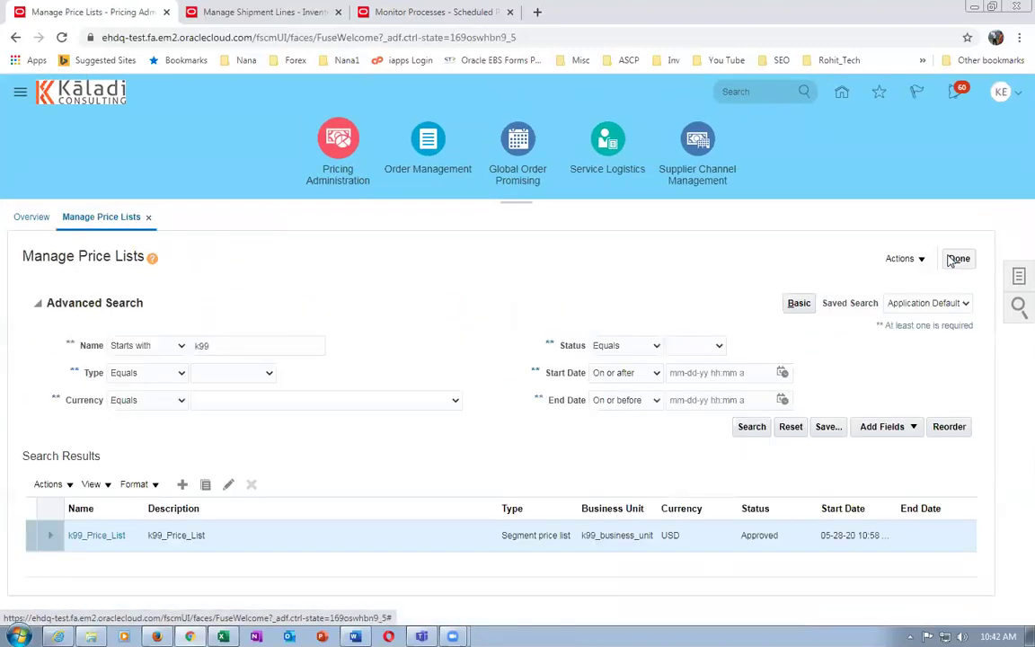
{"action": "left_click", "coordinate": [952, 260]}
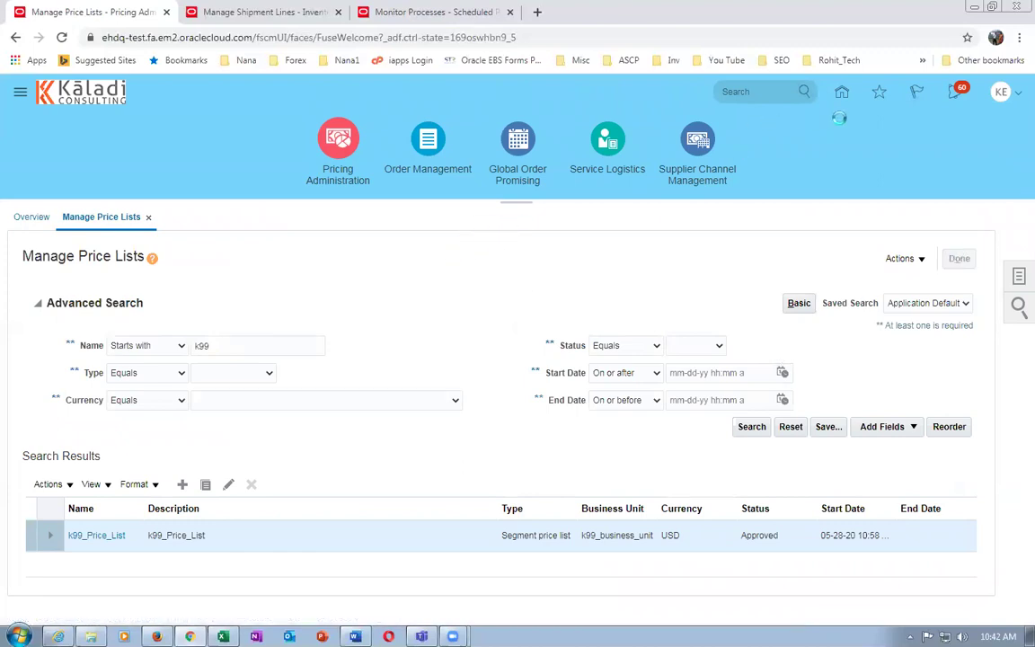
{"action": "left_click", "coordinate": [831, 92]}
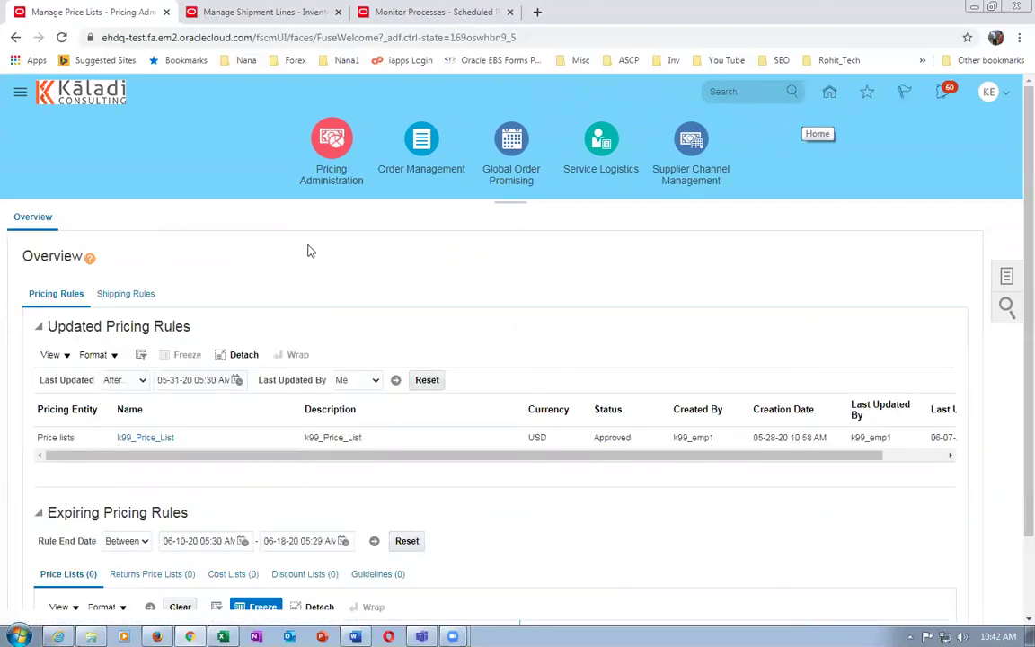
{"action": "left_click", "coordinate": [364, 205]}
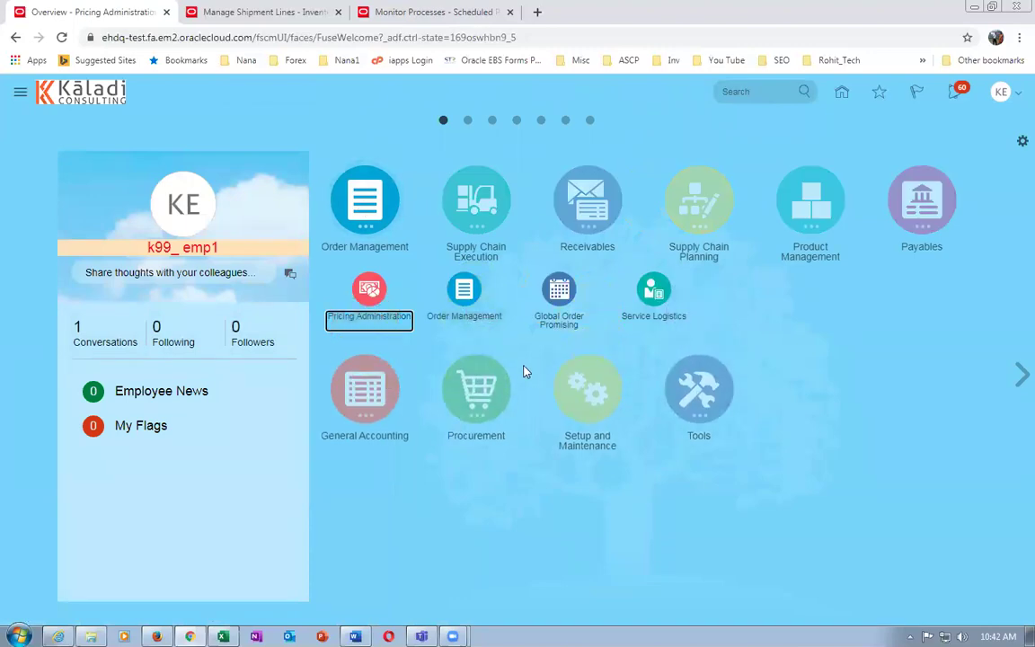
{"action": "left_click", "coordinate": [421, 280]}
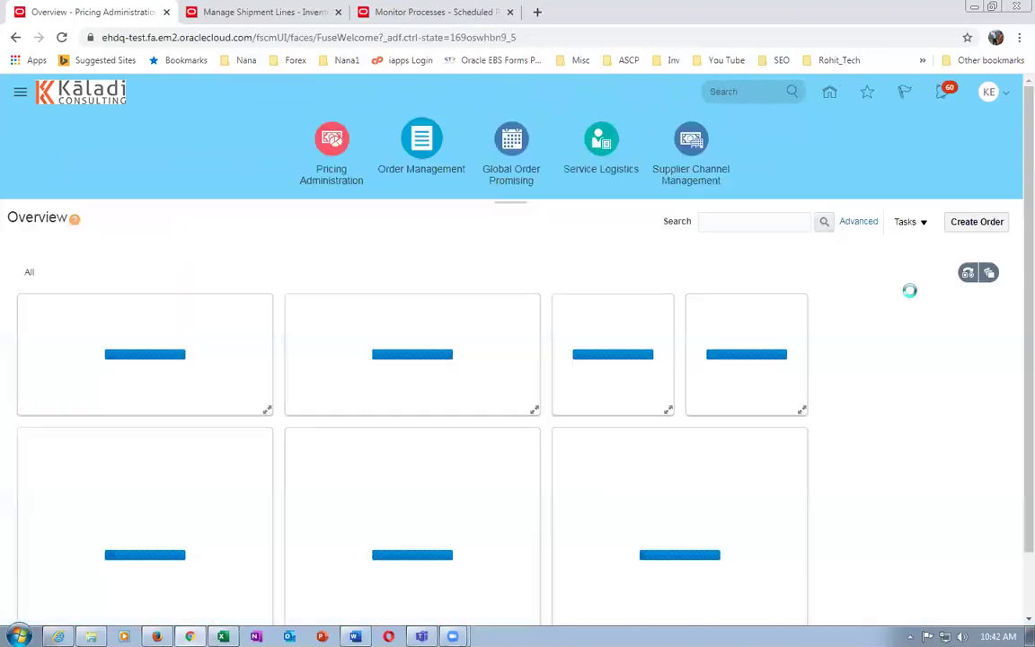
Create a new sales order for customer k99_cust_1
{"action": "left_click", "coordinate": [977, 222]}
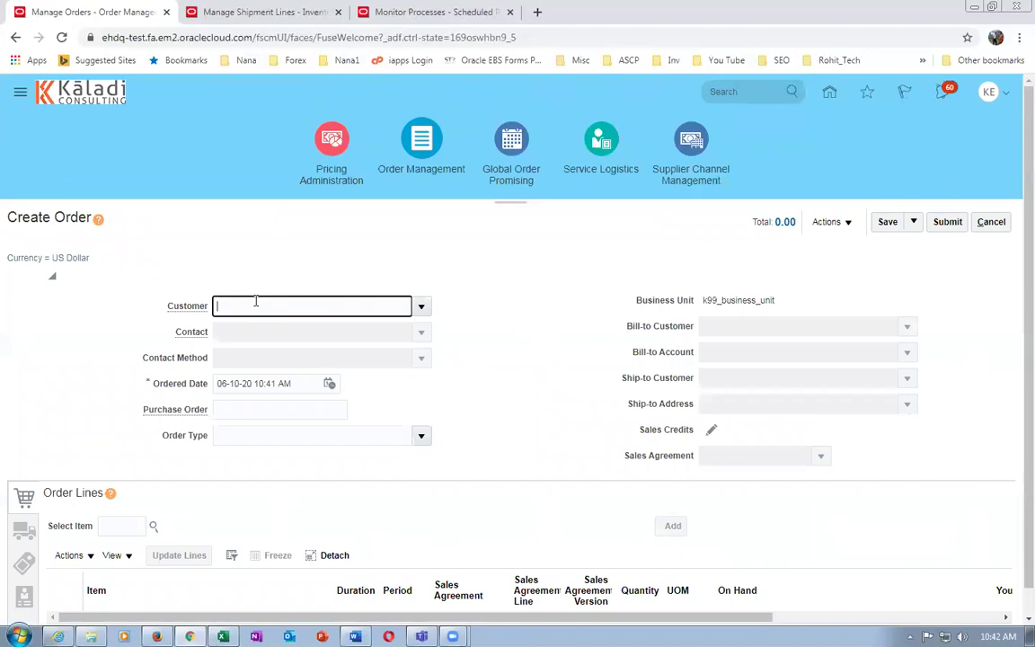
{"action": "type", "text": "k99"}
{"action": "left_click", "coordinate": [260, 328]}
{"action": "scroll", "coordinate": [533, 428], "scroll_direction": "down", "scroll_amount": 1}
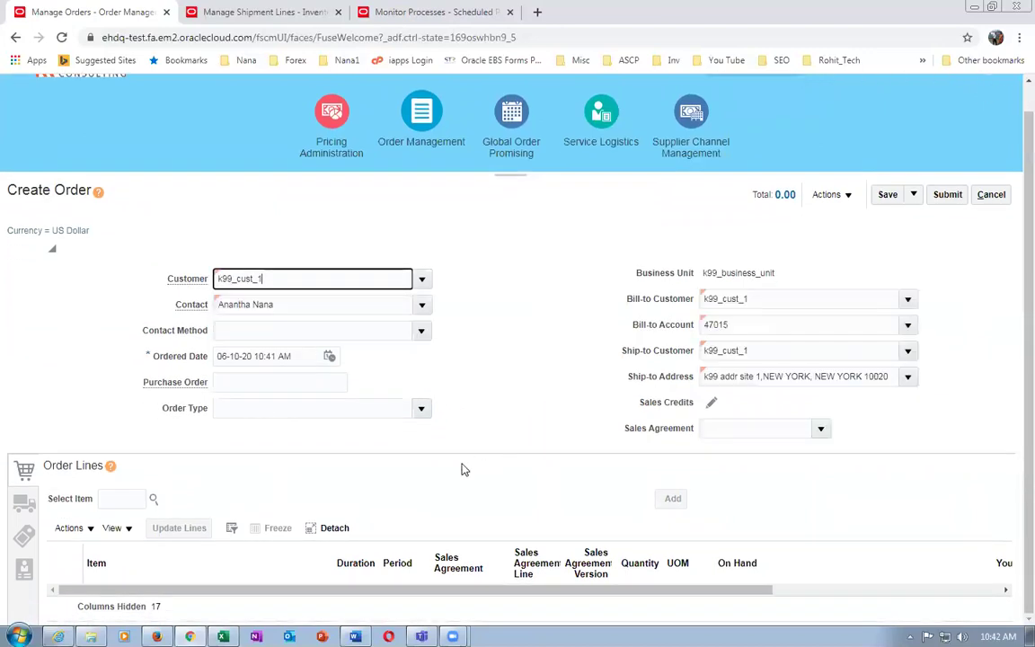
Enter item k9910_Laptop_Kit on the order line, priced at 105
{"action": "left_click", "coordinate": [131, 498]}
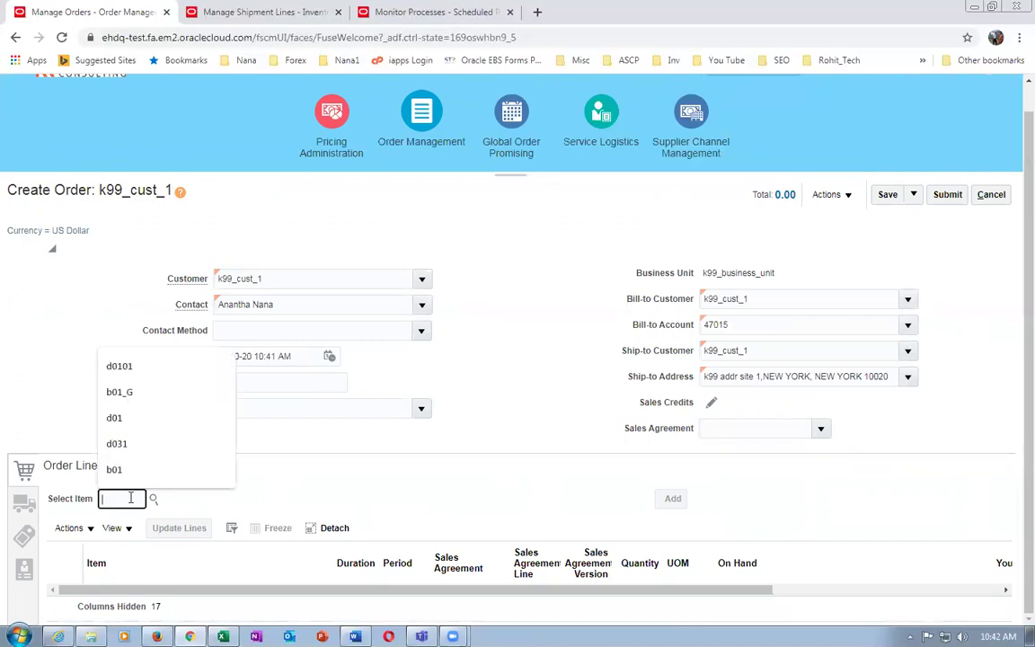
{"action": "left_click", "coordinate": [267, 409]}
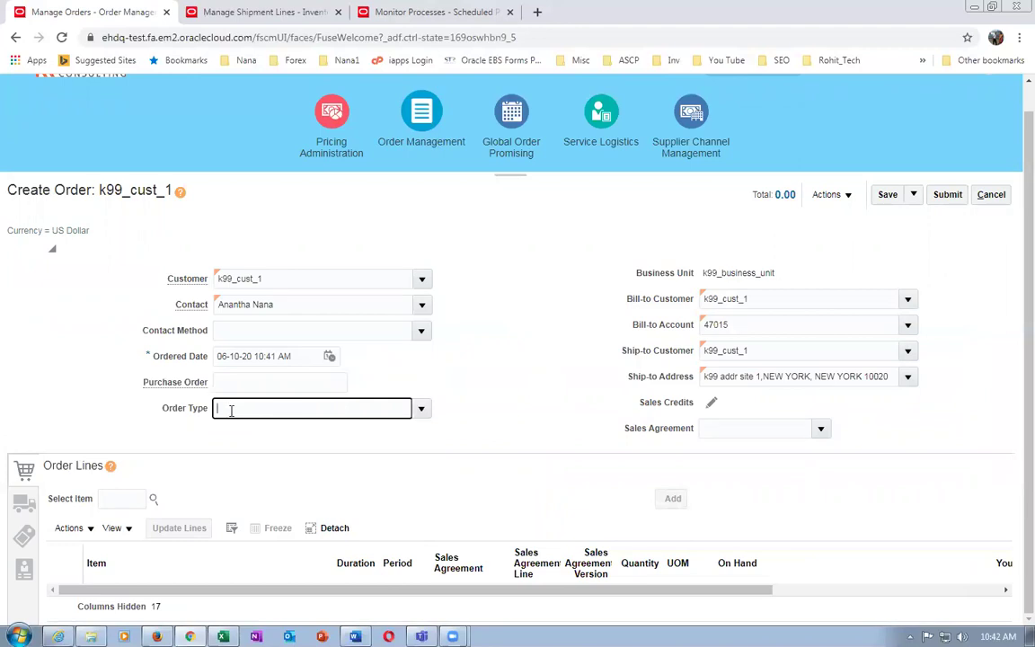
{"action": "left_click", "coordinate": [114, 500]}
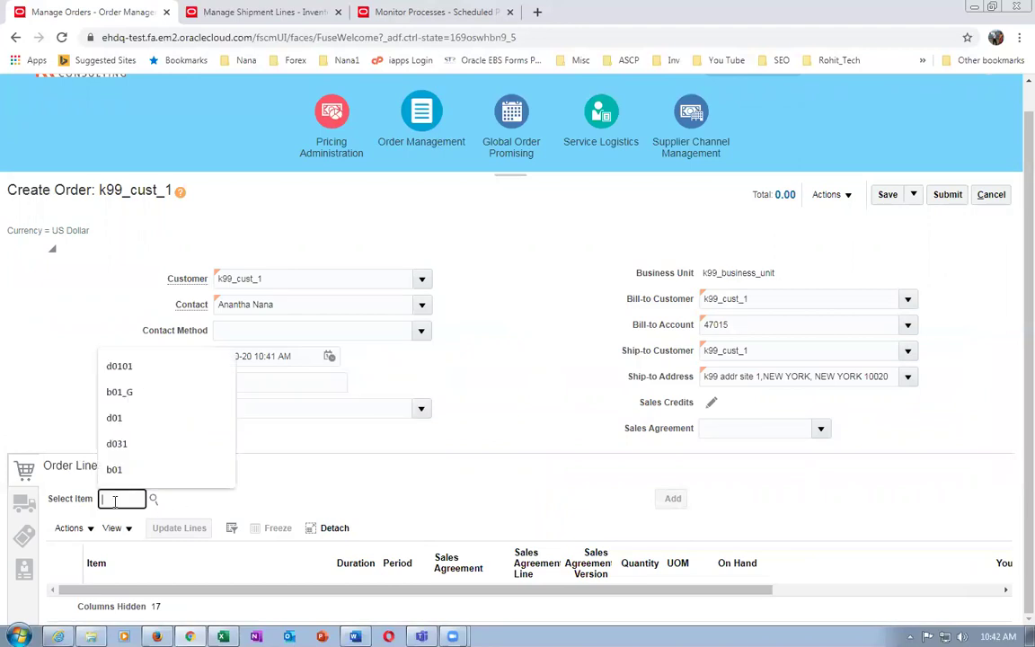
{"action": "left_click", "coordinate": [332, 489]}
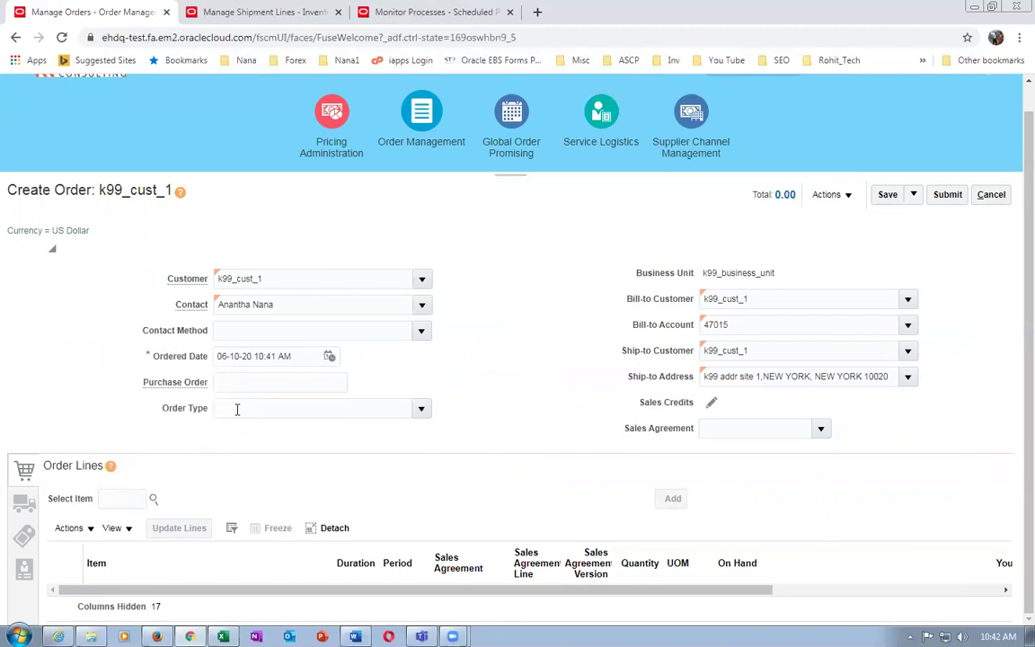
{"action": "left_click", "coordinate": [124, 500]}
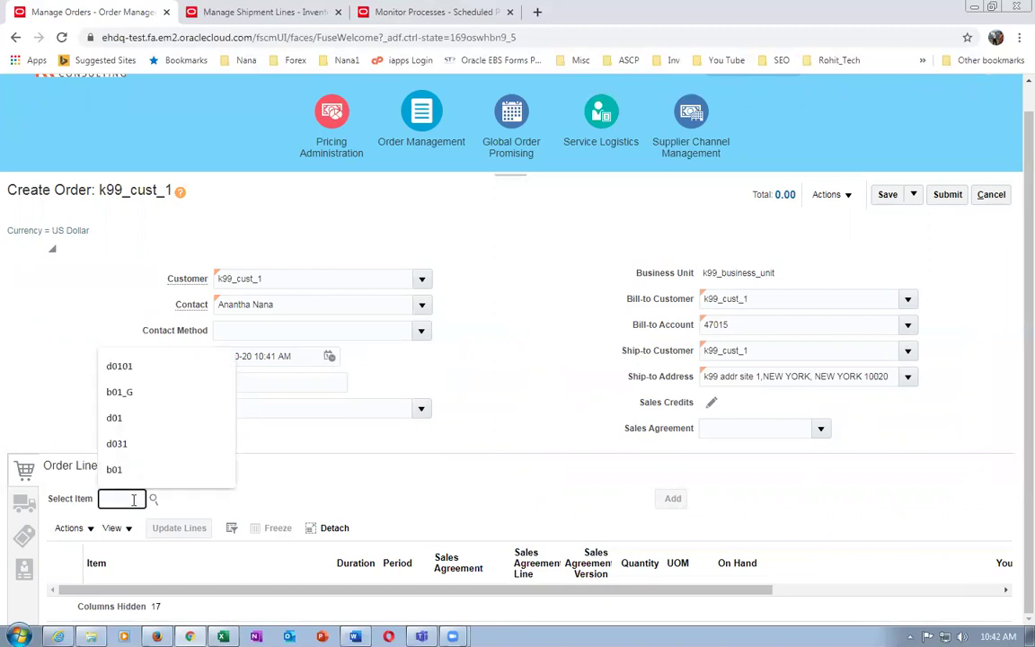
{"action": "type", "text": "k9910"}
{"action": "key", "text": "Tab"}
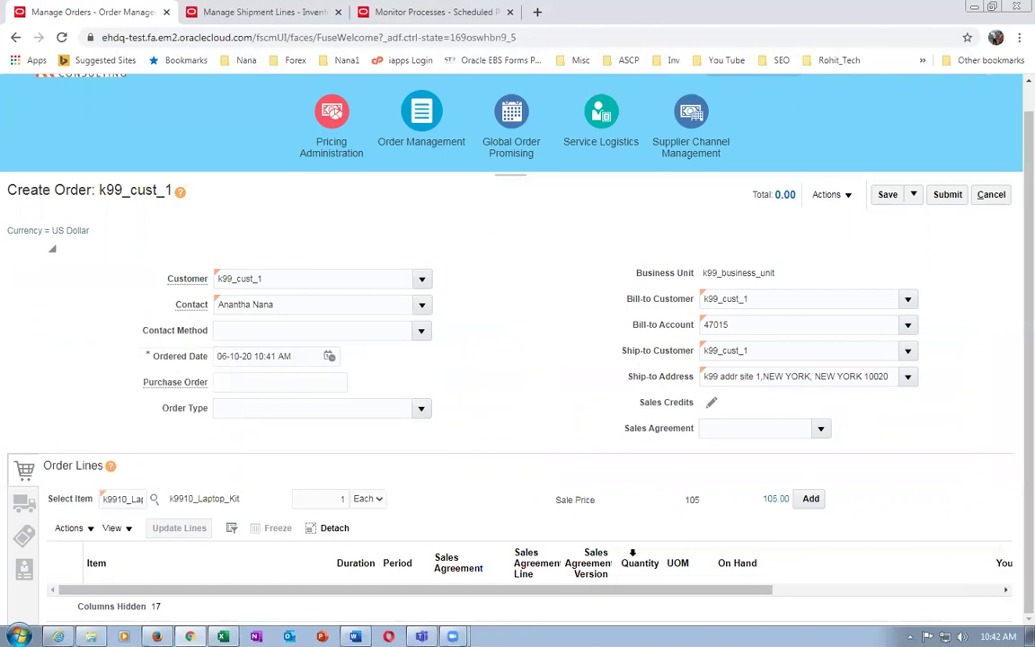
{"action": "left_click", "coordinate": [319, 497]}
Set quantity 3 for k9910_Laptop_Kit, check the 315.00 price breakdown, and add the line
{"action": "type", "text": "3"}
{"action": "key", "text": "Tab"}
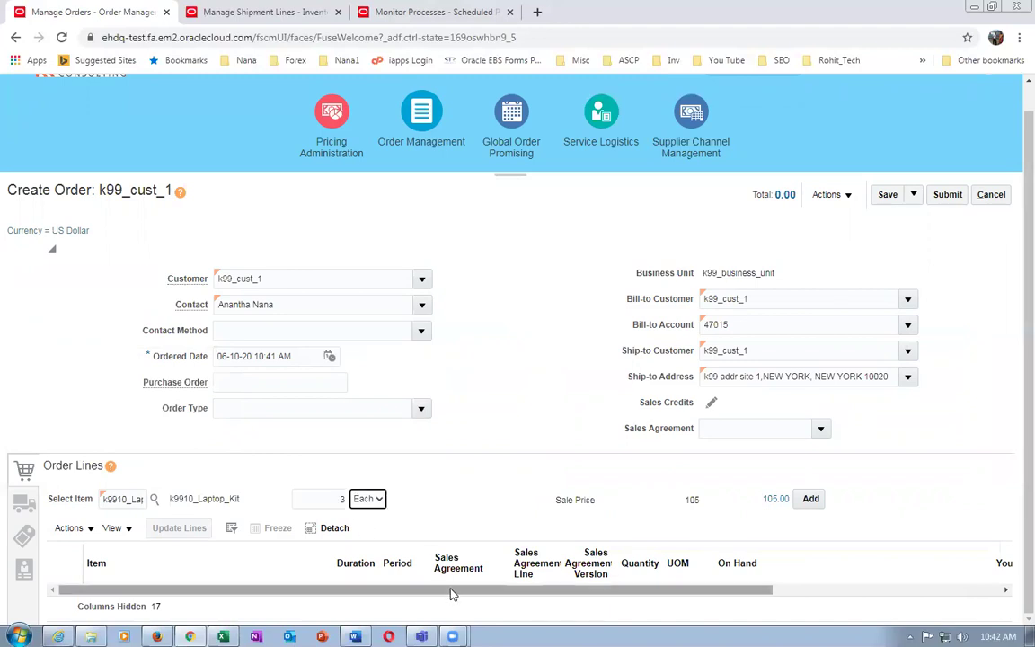
{"action": "left_click", "coordinate": [778, 502]}
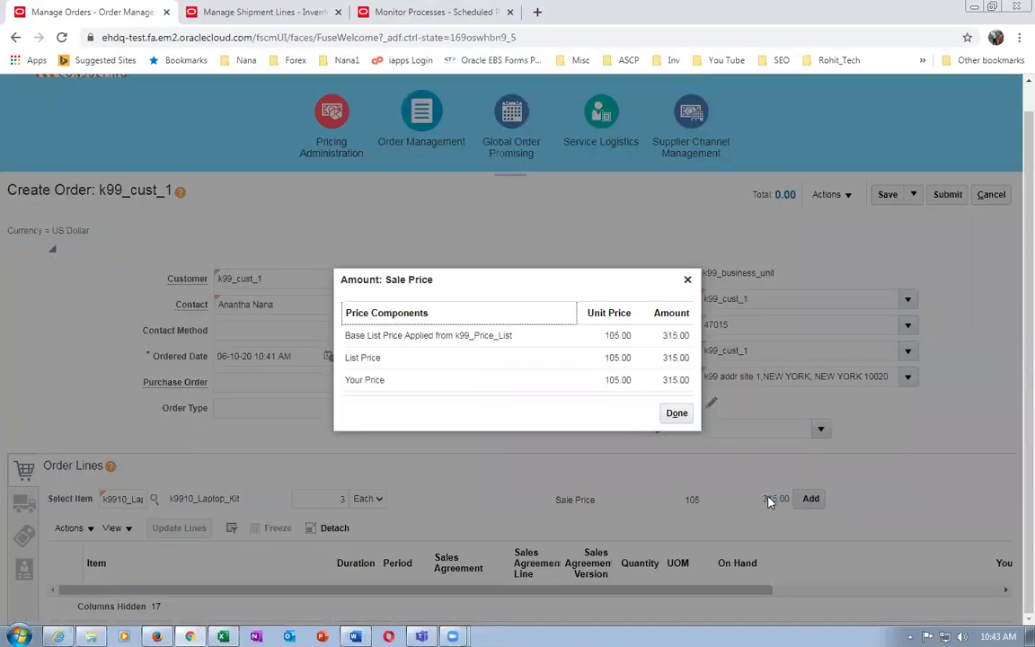
{"action": "left_click", "coordinate": [677, 414]}
{"action": "left_click", "coordinate": [812, 500]}
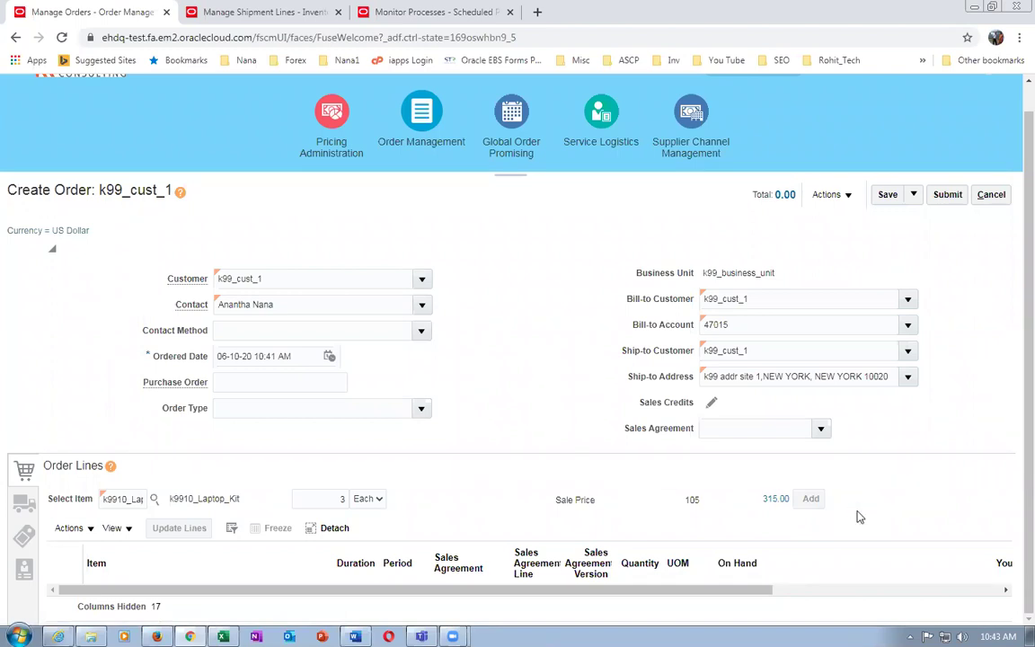
{"action": "scroll", "coordinate": [858, 516], "scroll_direction": "down", "scroll_amount": 1}
{"action": "left_click_drag", "start_coordinate": [674, 590], "coordinate": [862, 591]}
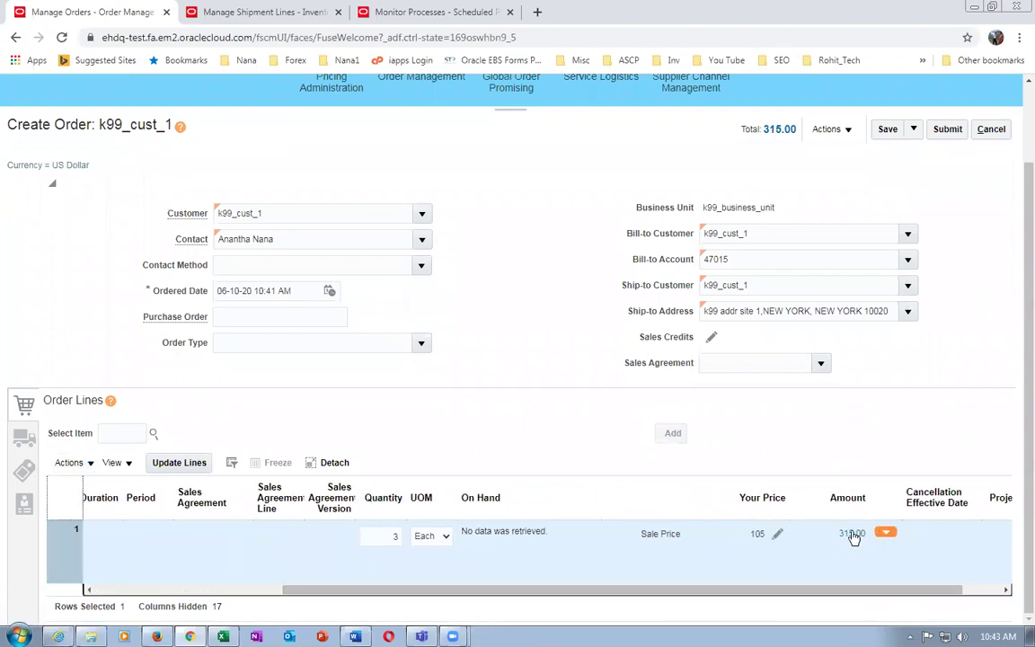
{"action": "left_click", "coordinate": [885, 533]}
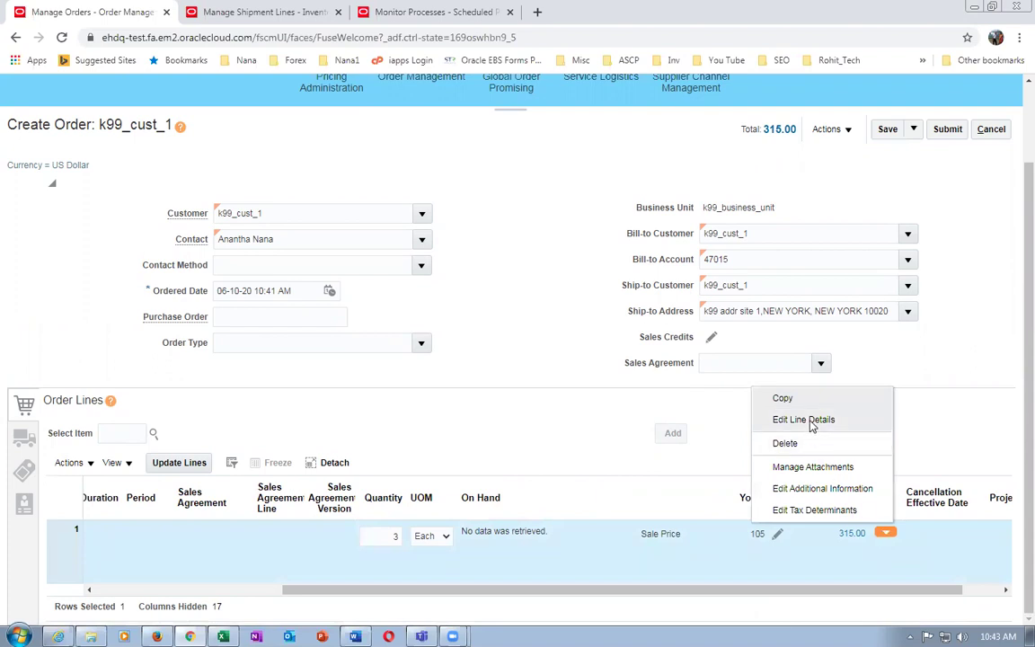
{"action": "left_click", "coordinate": [882, 419]}
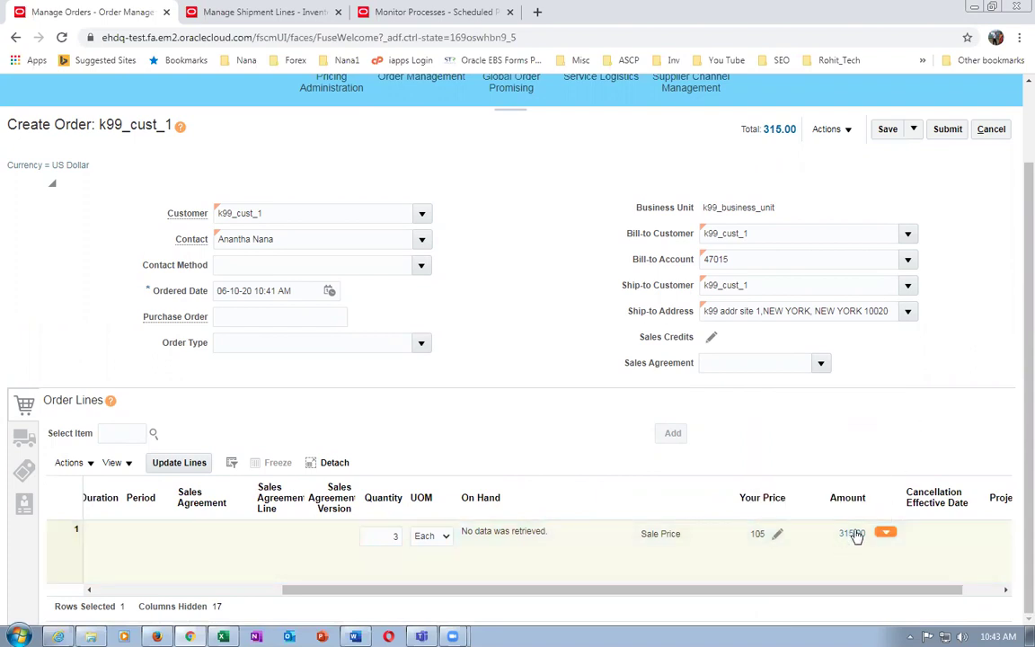
{"action": "left_click", "coordinate": [852, 534]}
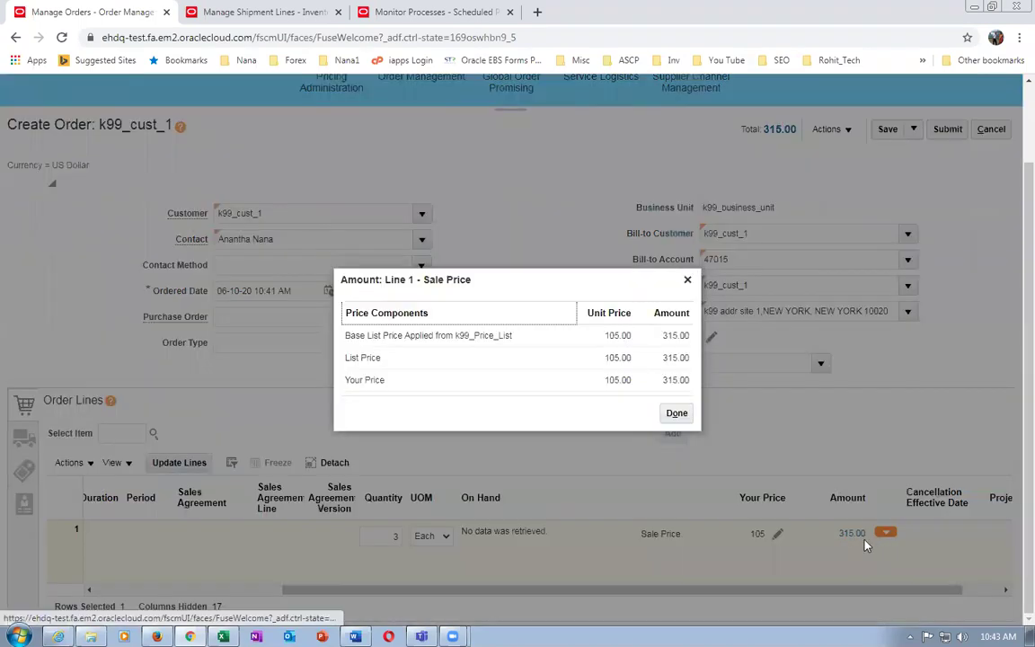
{"action": "left_click", "coordinate": [676, 414]}
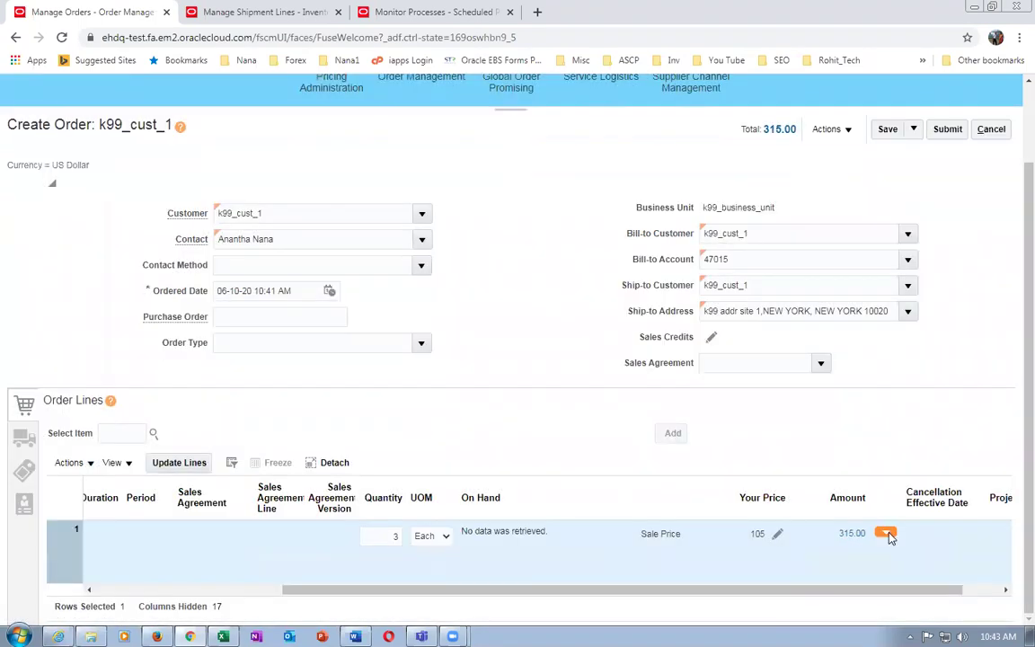
{"action": "left_click", "coordinate": [886, 533]}
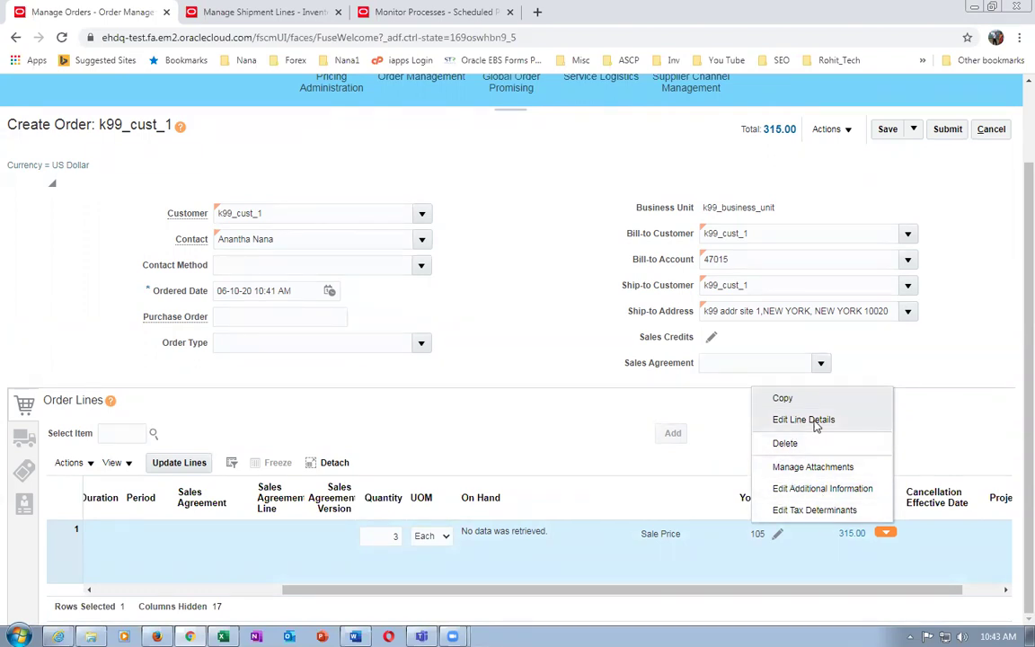
{"action": "left_click", "coordinate": [947, 423]}
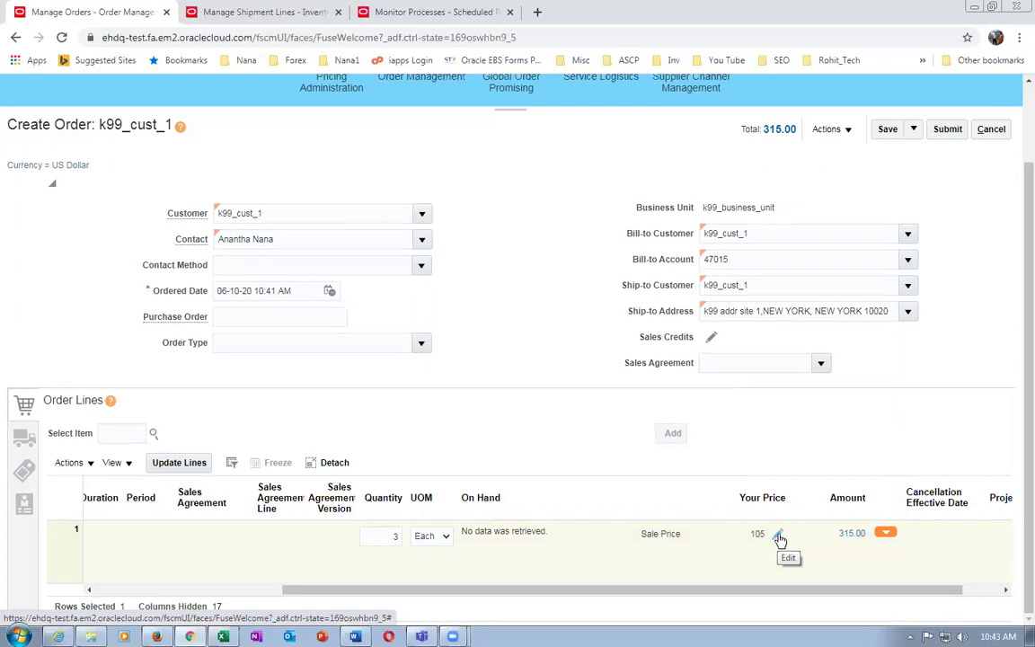
Apply a 10 discount-amount adjustment to line 1 with reason Sales negotiation, making it 95
{"action": "left_click", "coordinate": [778, 536]}
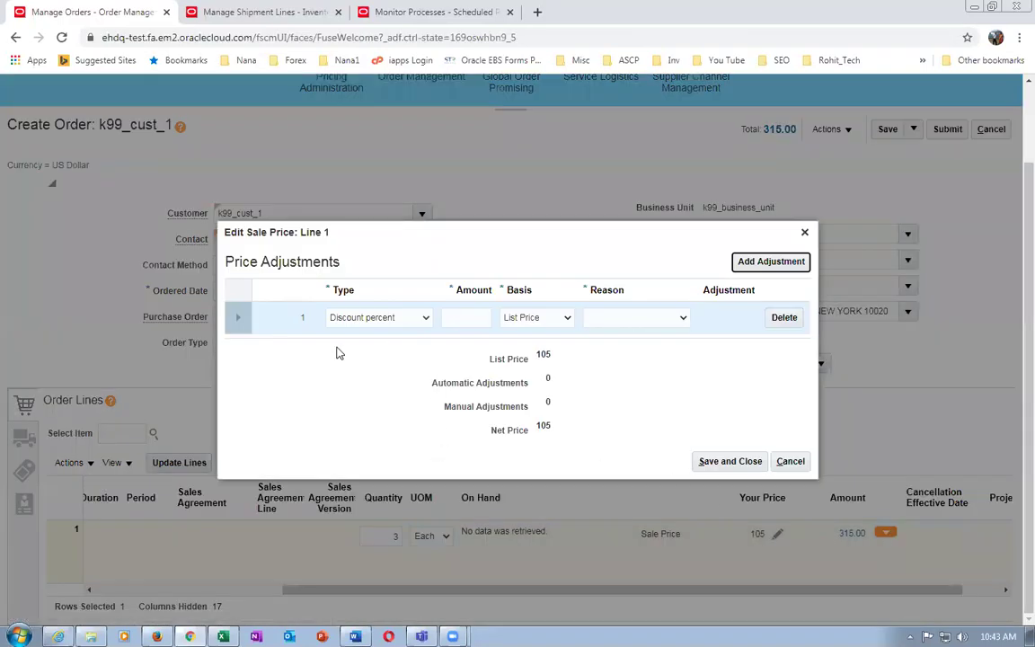
{"action": "left_click", "coordinate": [389, 326]}
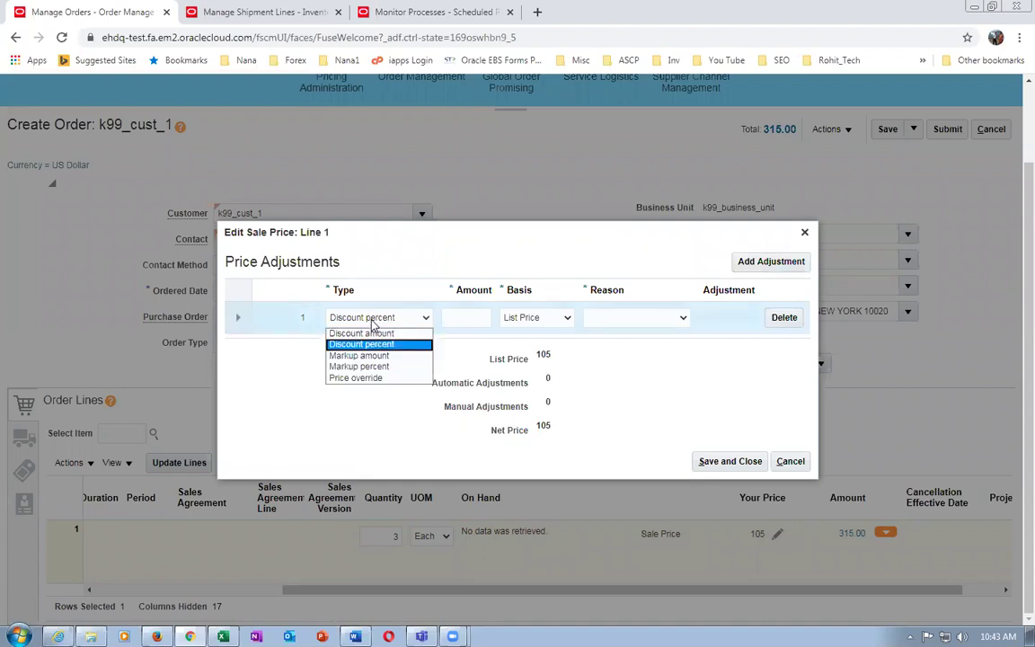
{"action": "left_click", "coordinate": [360, 334]}
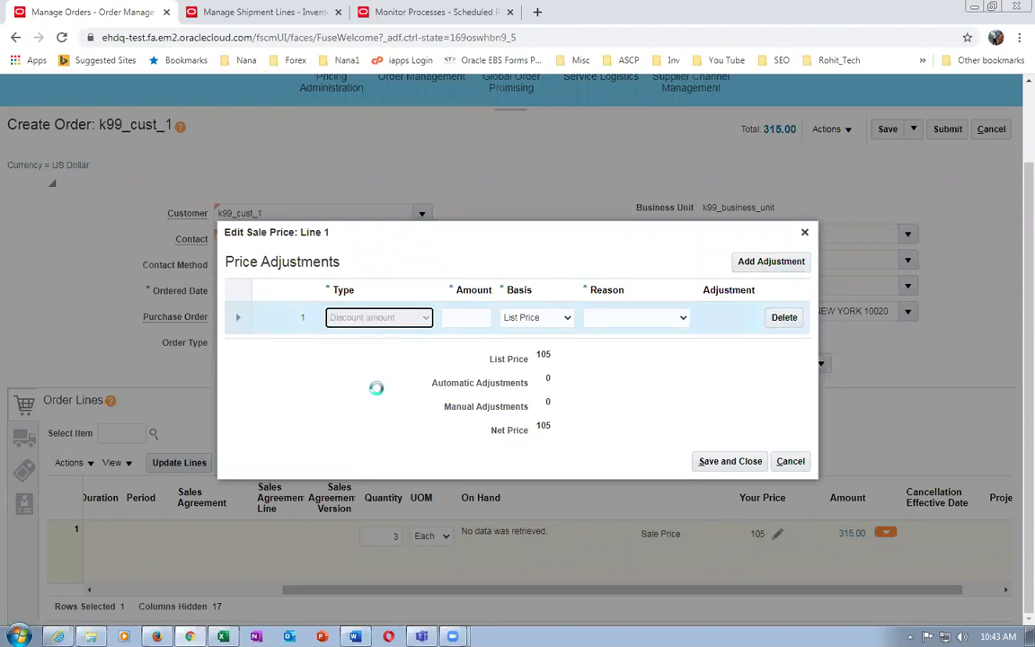
{"action": "left_click", "coordinate": [463, 324]}
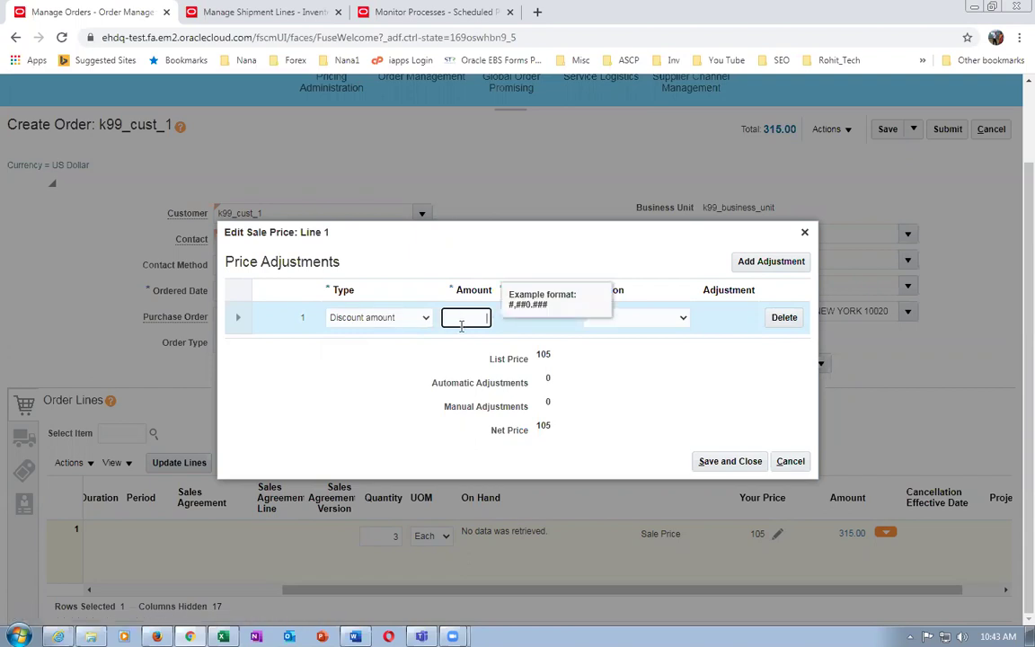
{"action": "type", "text": "10"}
{"action": "left_click", "coordinate": [558, 361]}
{"action": "left_click", "coordinate": [634, 319]}
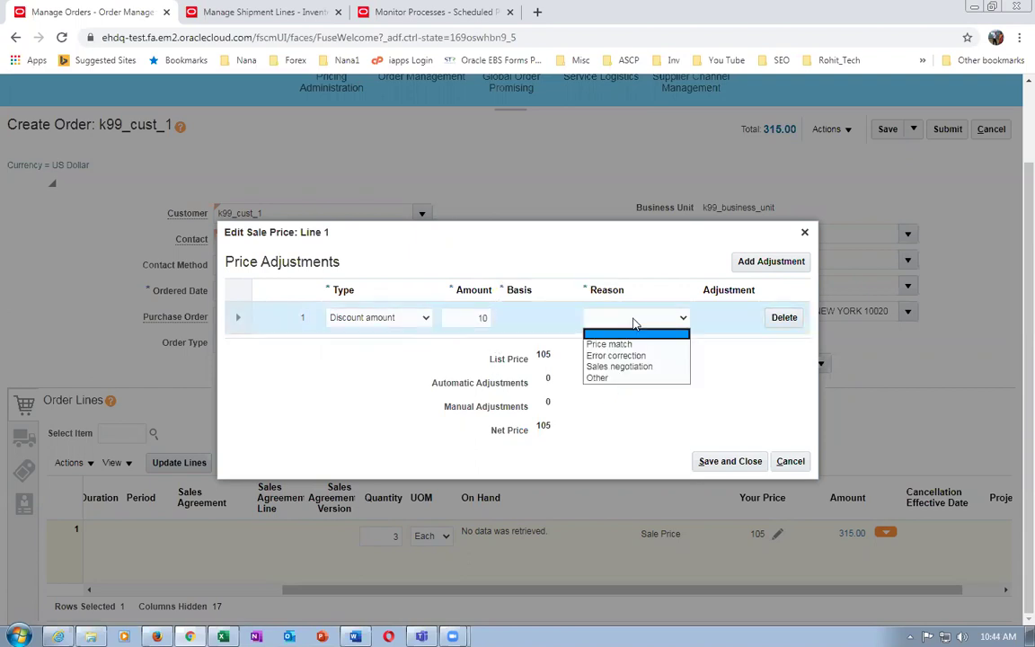
{"action": "left_click", "coordinate": [629, 366]}
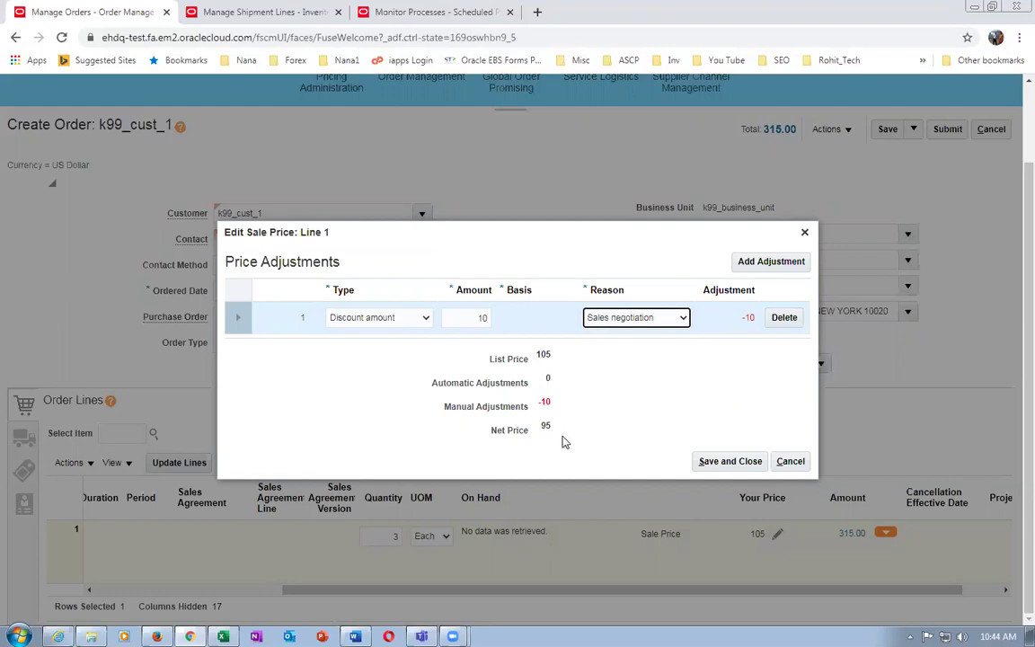
{"action": "left_click", "coordinate": [709, 461]}
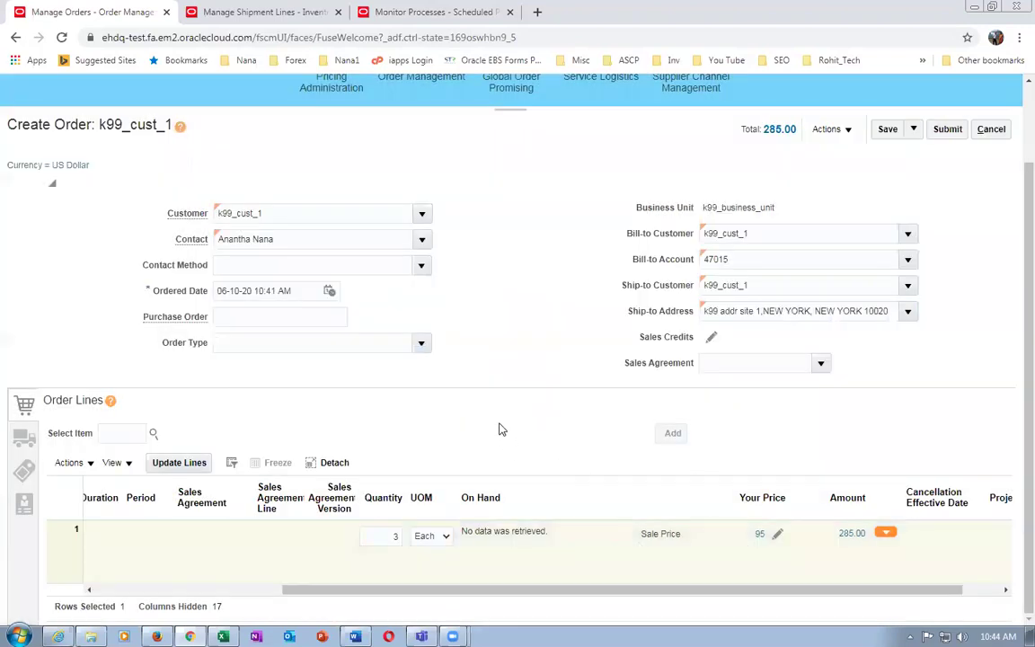
Add order lines for items k9911, k9912 and k9913, priced 100, 10 and 5
{"action": "left_click", "coordinate": [130, 432]}
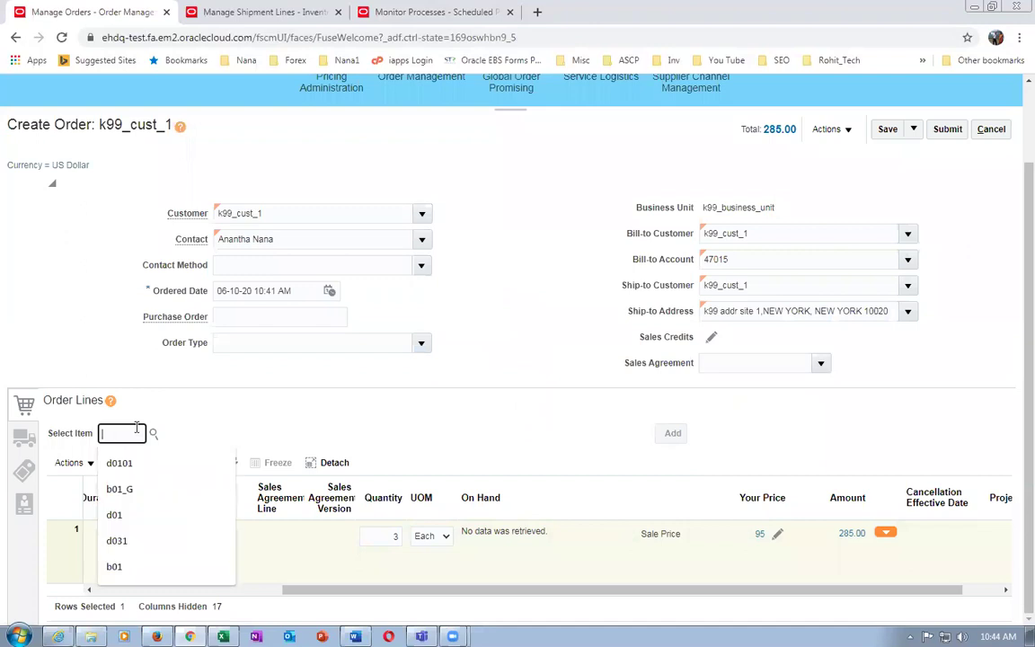
{"action": "type", "text": "k9911"}
{"action": "key", "text": "Tab"}
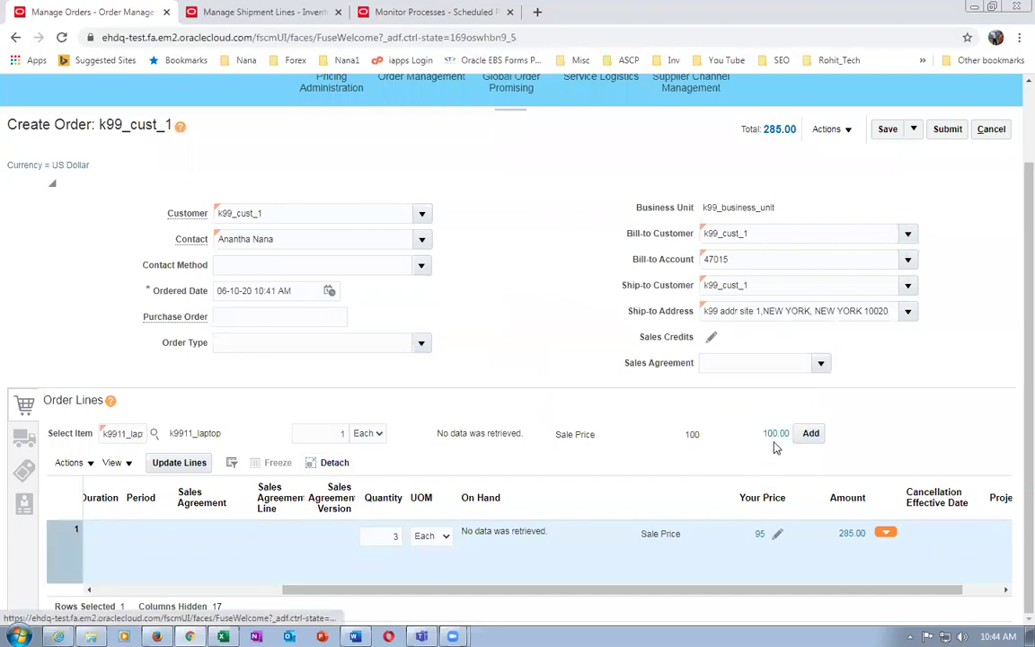
{"action": "left_click", "coordinate": [814, 433]}
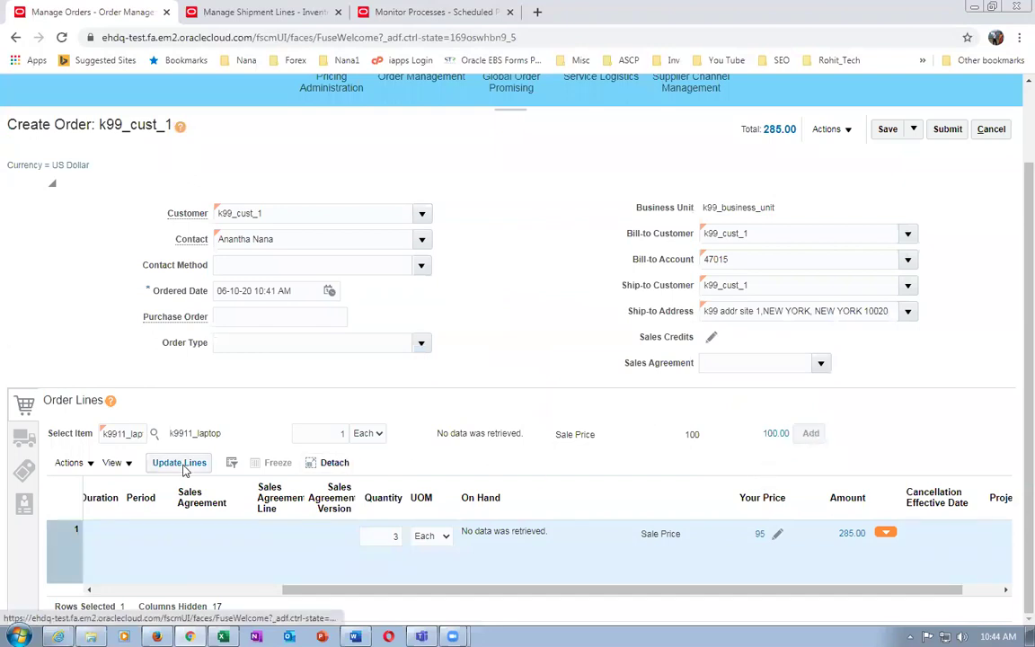
{"action": "left_click", "coordinate": [128, 437]}
{"action": "type", "text": "k9912"}
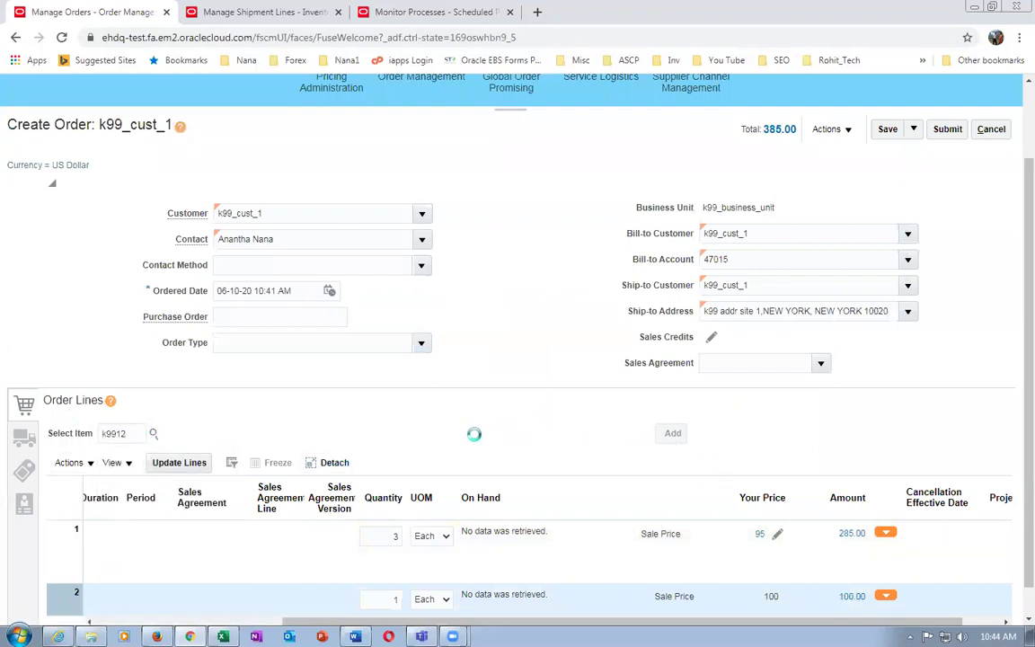
{"action": "left_click", "coordinate": [810, 435]}
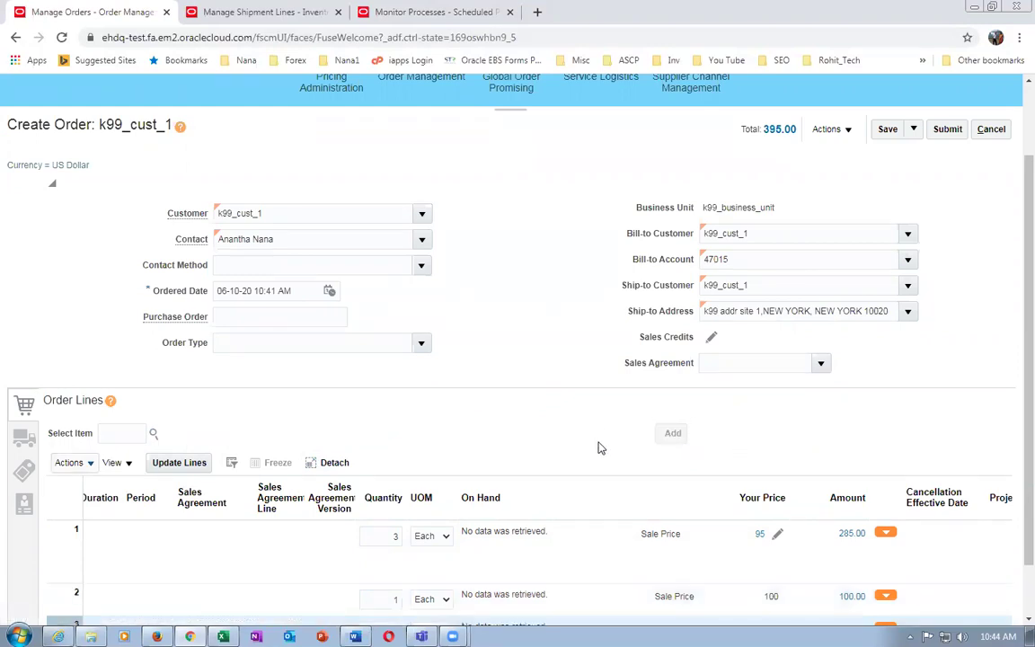
{"action": "left_click", "coordinate": [116, 434]}
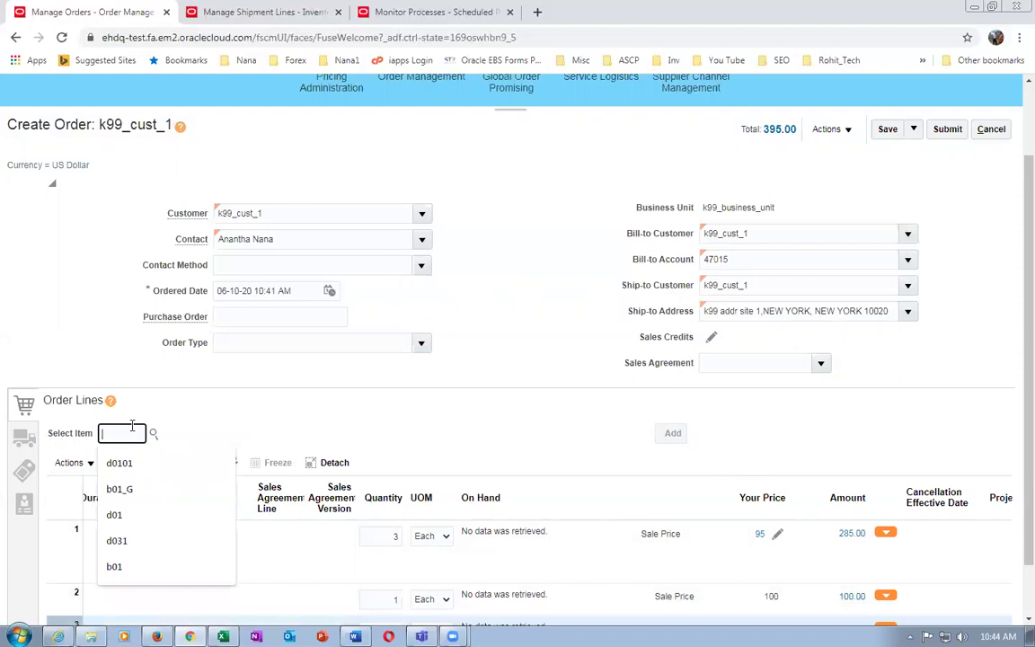
{"action": "type", "text": "k9913"}
{"action": "key", "text": "Tab"}
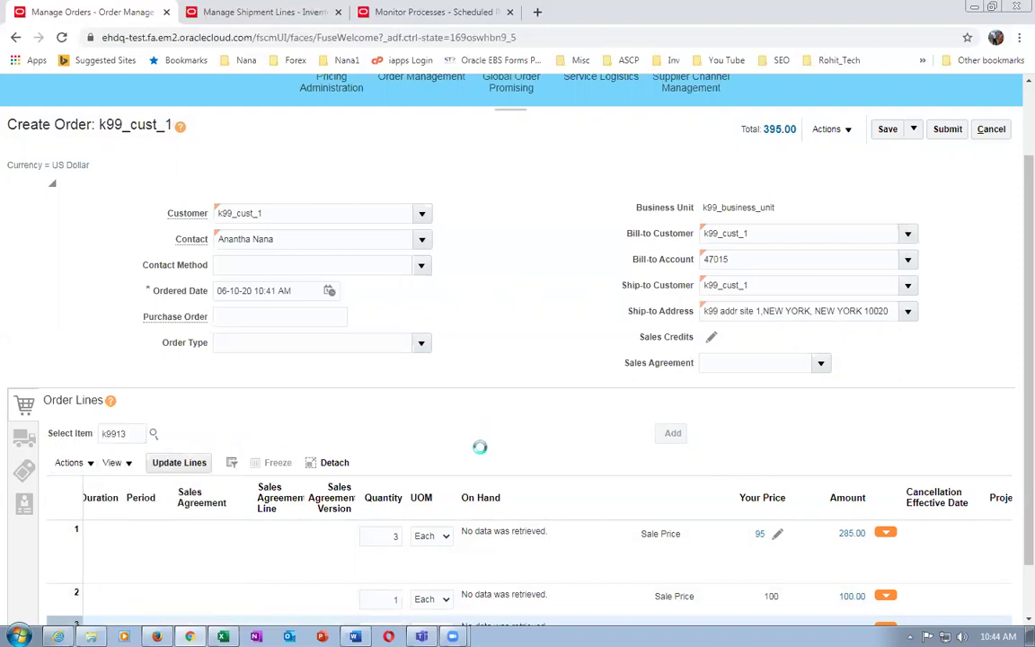
{"action": "left_click", "coordinate": [812, 434]}
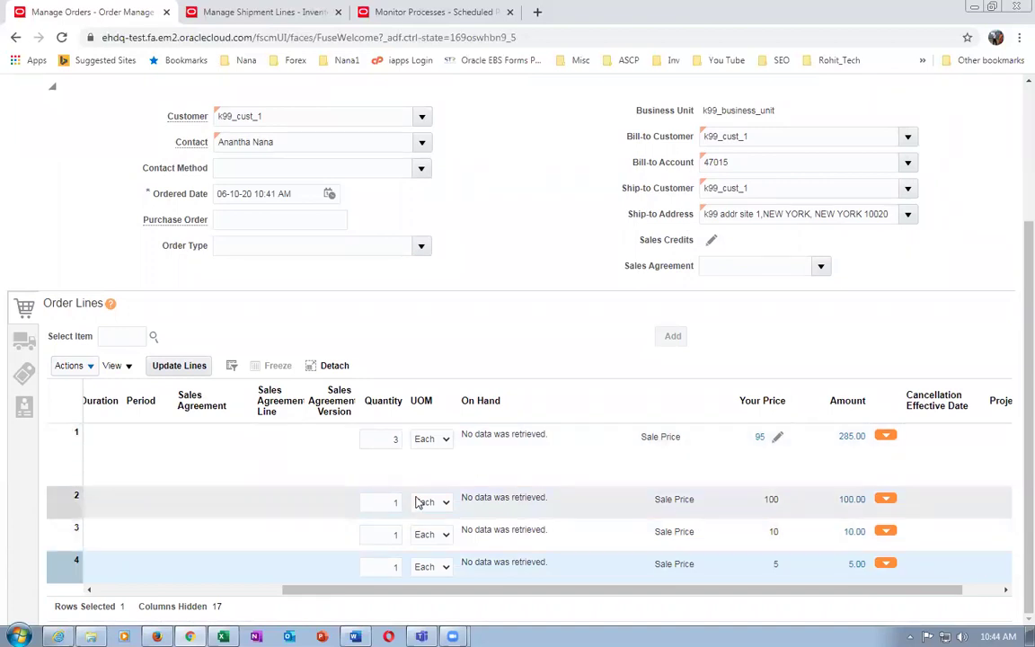
Save the order as draft 10008 totalling 400.00
{"action": "left_click", "coordinate": [294, 467]}
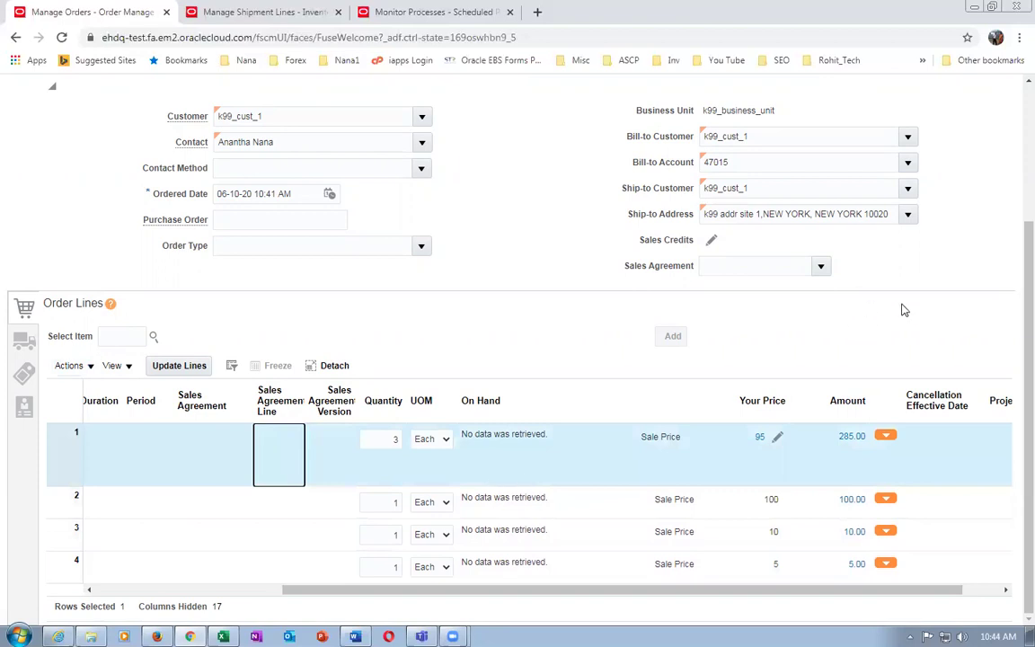
{"action": "scroll", "coordinate": [905, 310], "scroll_direction": "up", "scroll_amount": 3}
{"action": "left_click", "coordinate": [888, 222]}
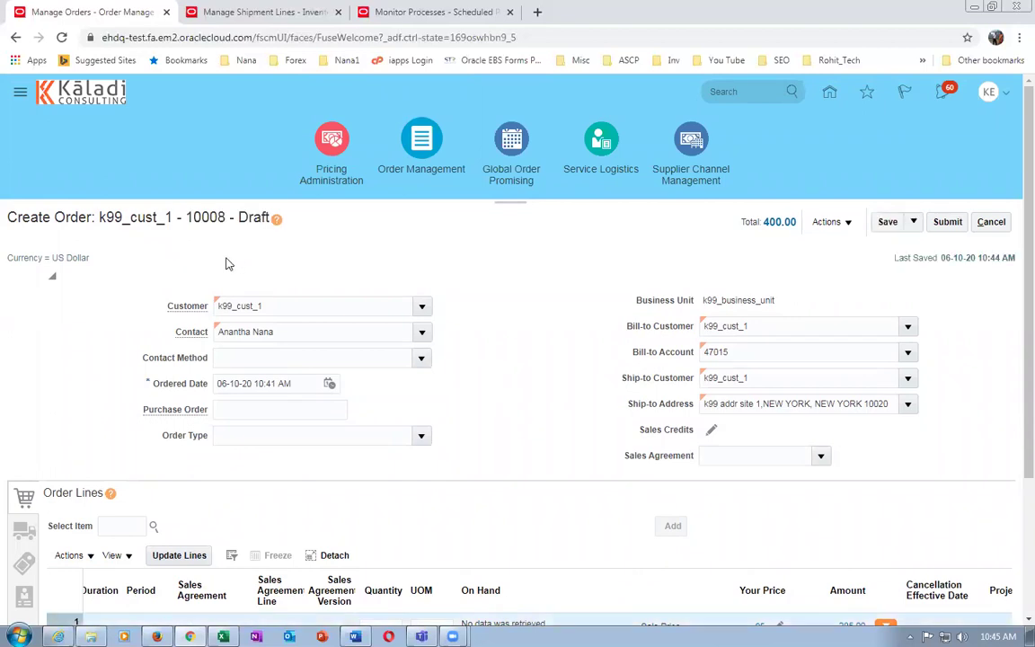
Scroll Order Lines back to the Item column and show line 1's kit components
{"action": "scroll", "coordinate": [226, 263], "scroll_direction": "down", "scroll_amount": 3}
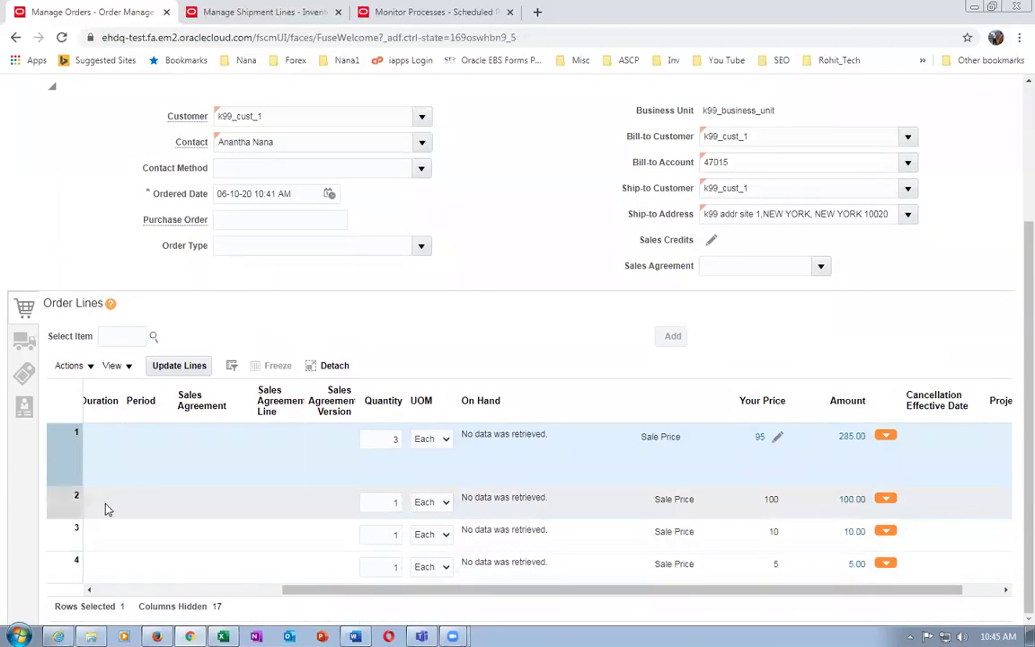
{"action": "left_click", "coordinate": [54, 456]}
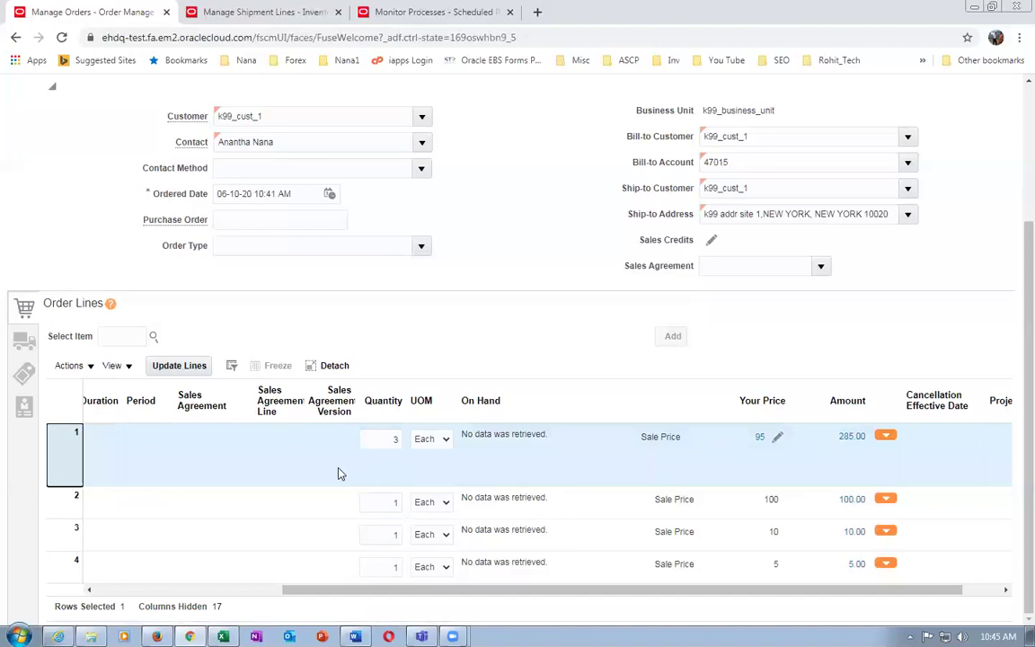
{"action": "left_click", "coordinate": [155, 455]}
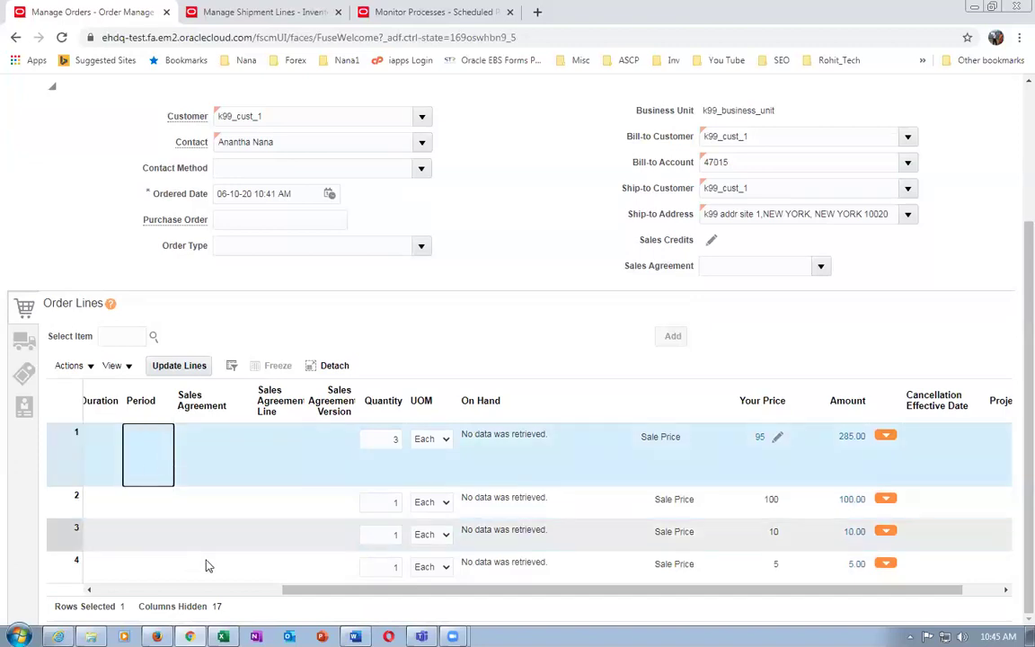
{"action": "left_click_drag", "start_coordinate": [300, 589], "coordinate": [93, 589]}
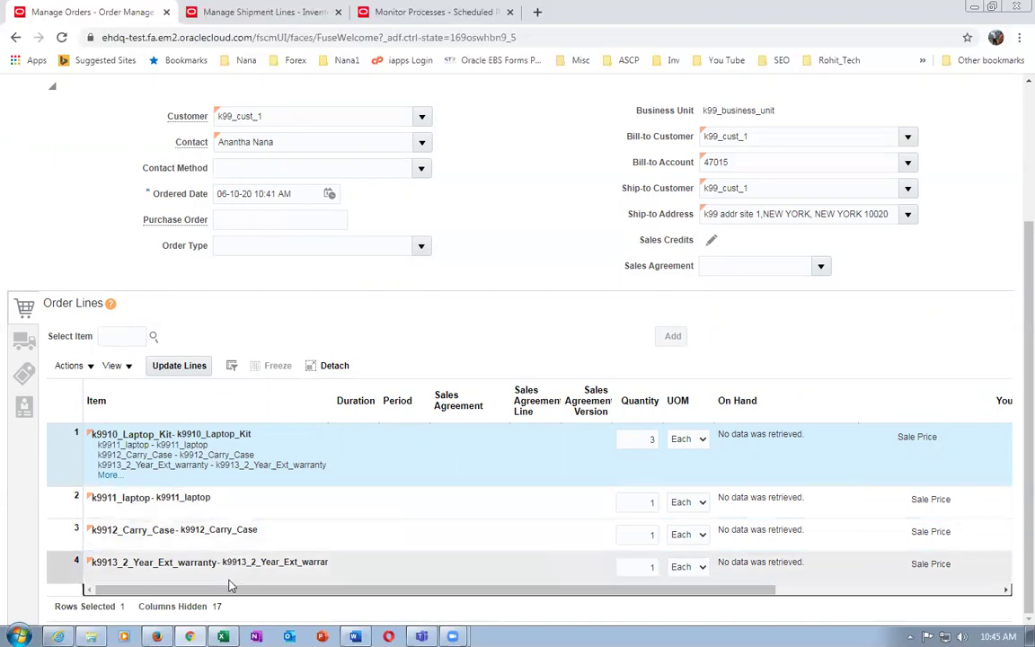
{"action": "scroll", "coordinate": [536, 359], "scroll_direction": "up", "scroll_amount": 3}
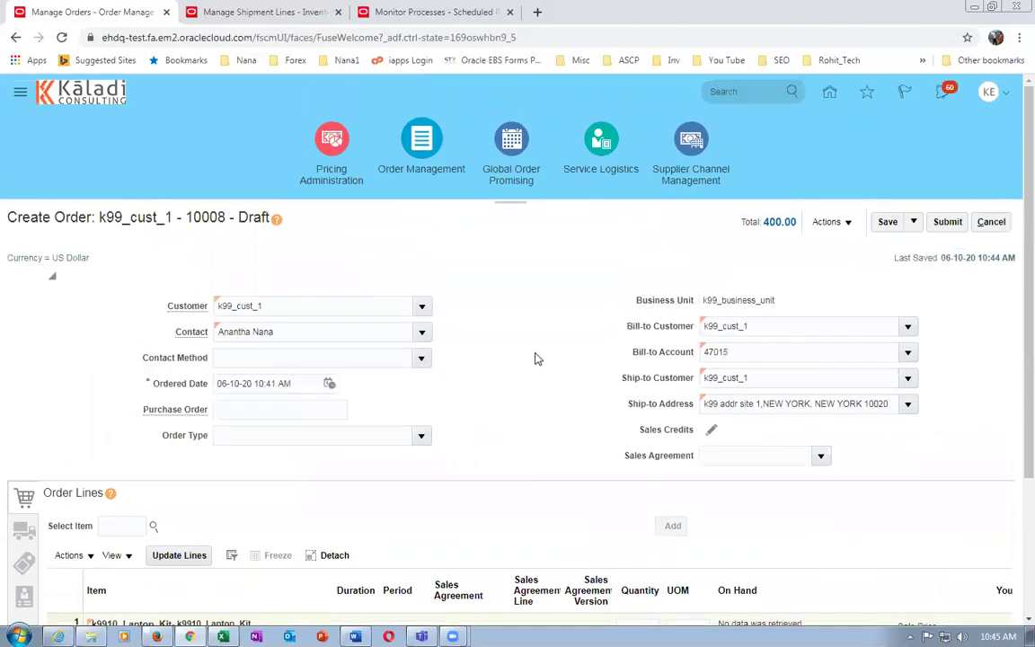
{"action": "scroll", "coordinate": [579, 353], "scroll_direction": "down", "scroll_amount": 3}
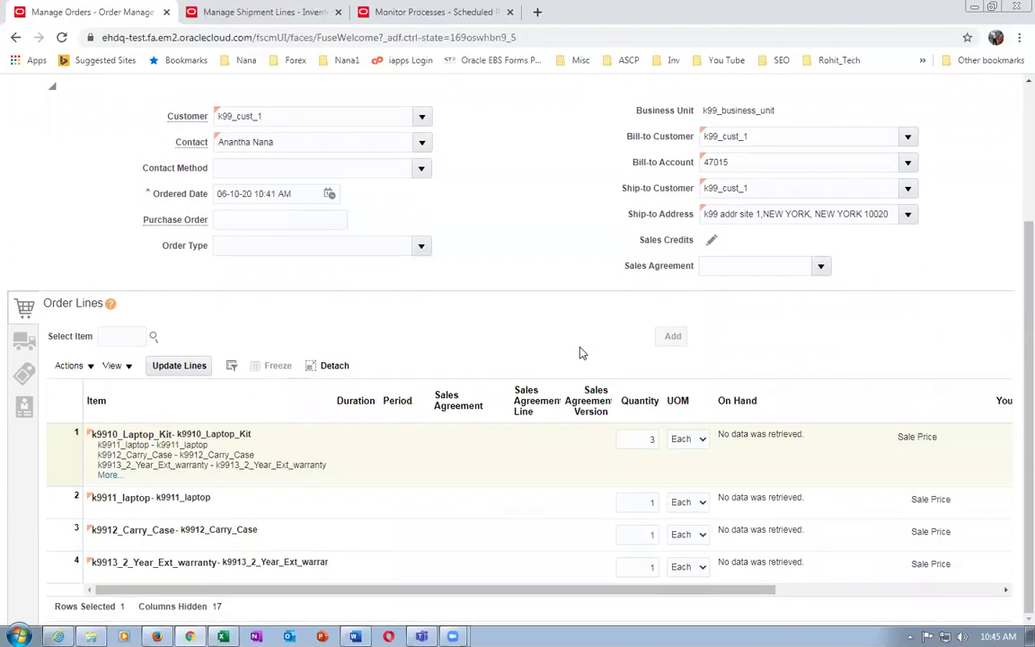
{"action": "left_click", "coordinate": [105, 474]}
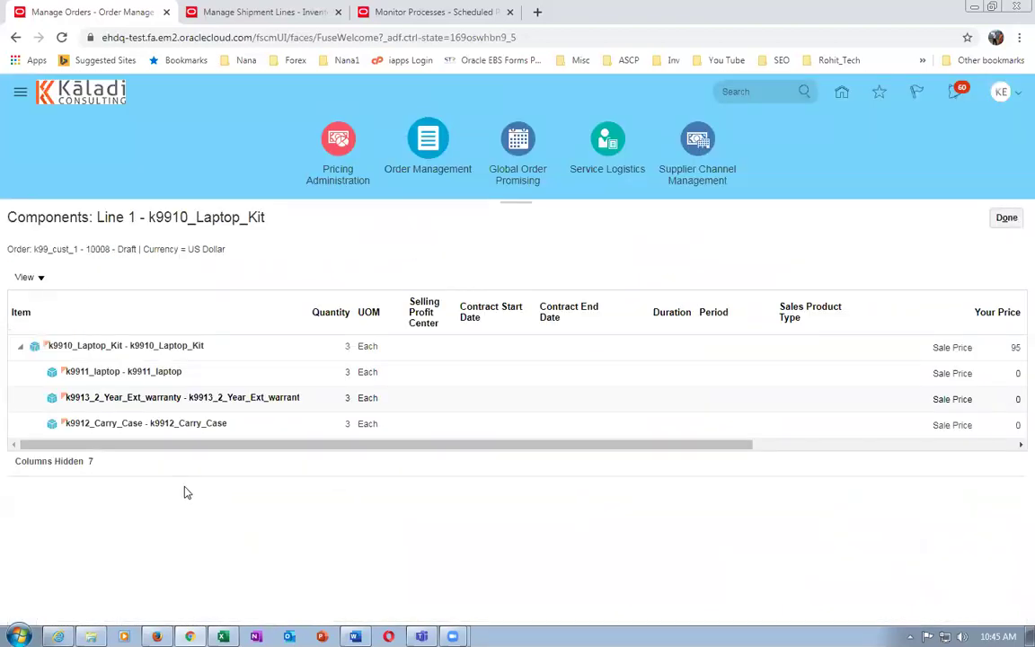
Close the kit components view and submit sales order 10008
{"action": "left_click_drag", "start_coordinate": [249, 448], "coordinate": [207, 457]}
{"action": "left_click", "coordinate": [1006, 218]}
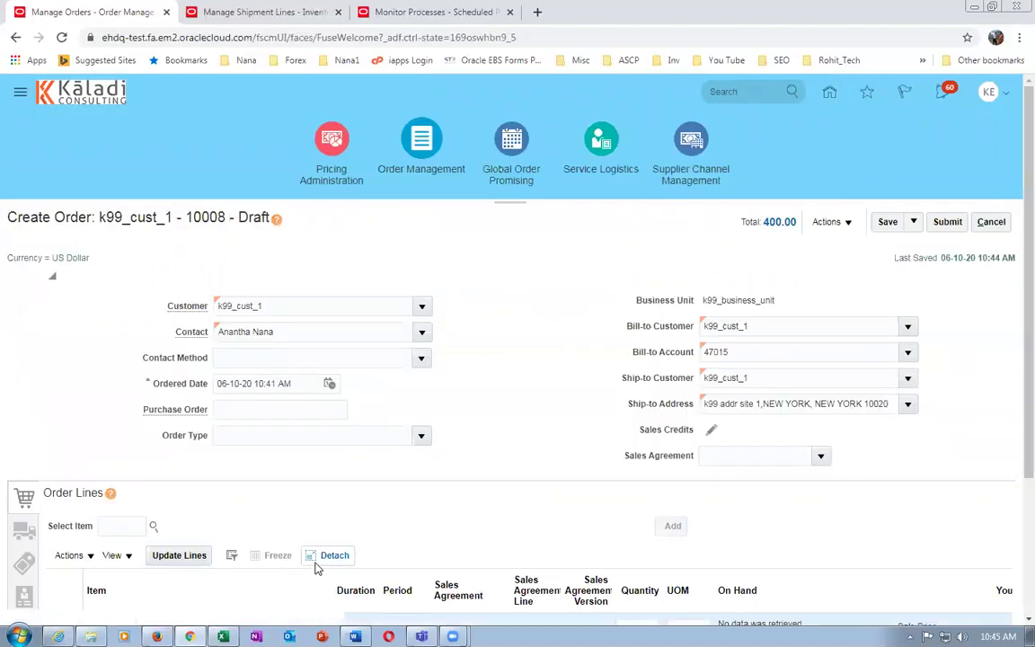
{"action": "scroll", "coordinate": [314, 566], "scroll_direction": "down", "scroll_amount": 3}
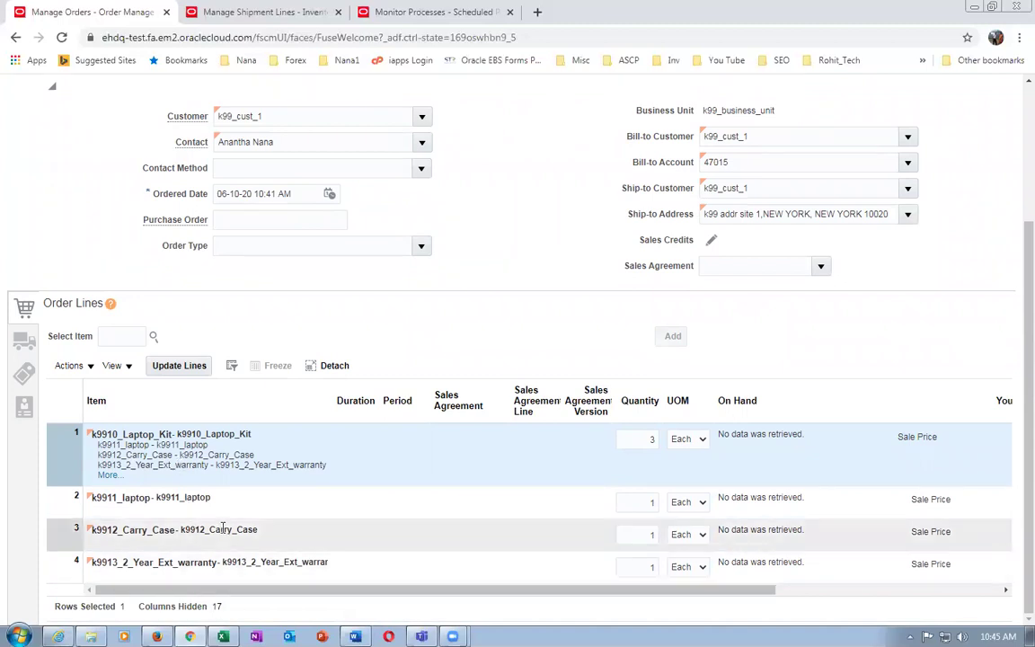
{"action": "scroll", "coordinate": [894, 351], "scroll_direction": "up", "scroll_amount": 3}
{"action": "left_click", "coordinate": [947, 222]}
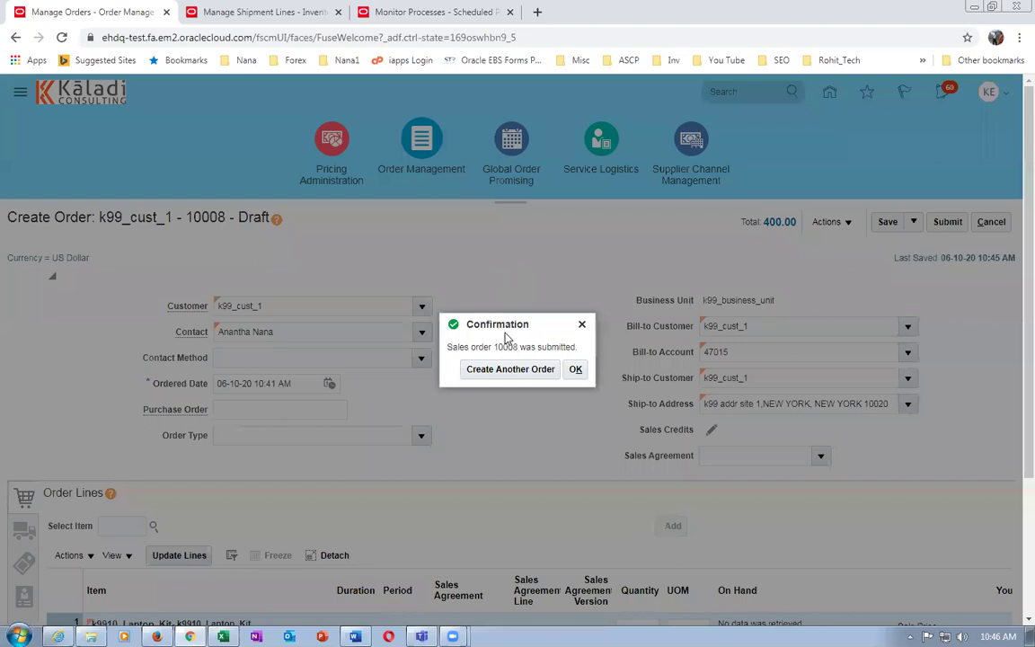
{"action": "left_click", "coordinate": [572, 372]}
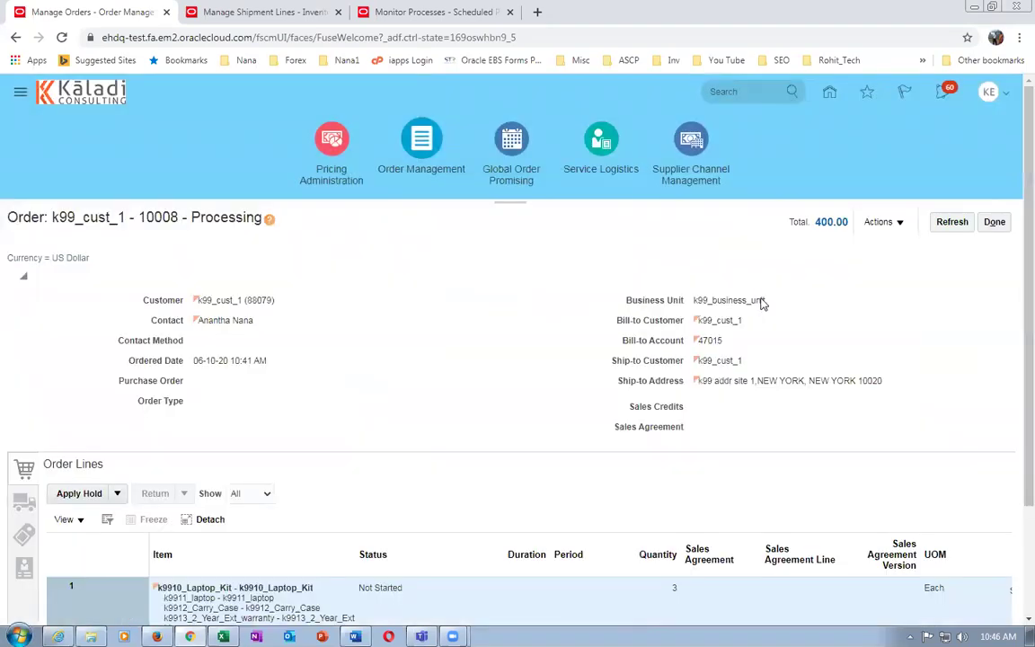
Switch order 10008 to its fulfillment view
{"action": "left_click", "coordinate": [877, 223]}
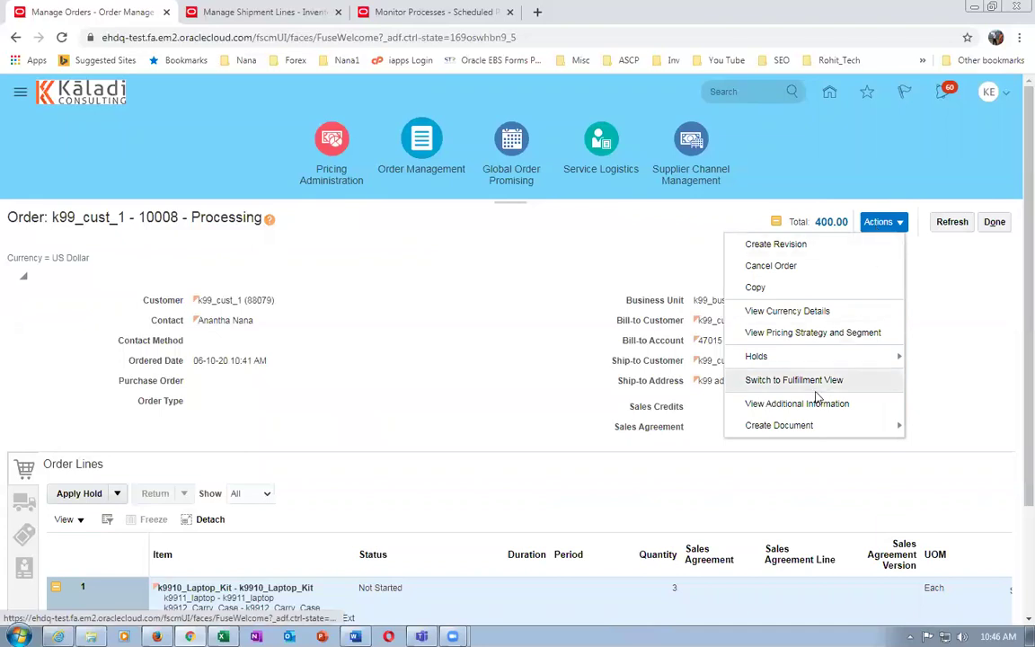
{"action": "left_click", "coordinate": [753, 381]}
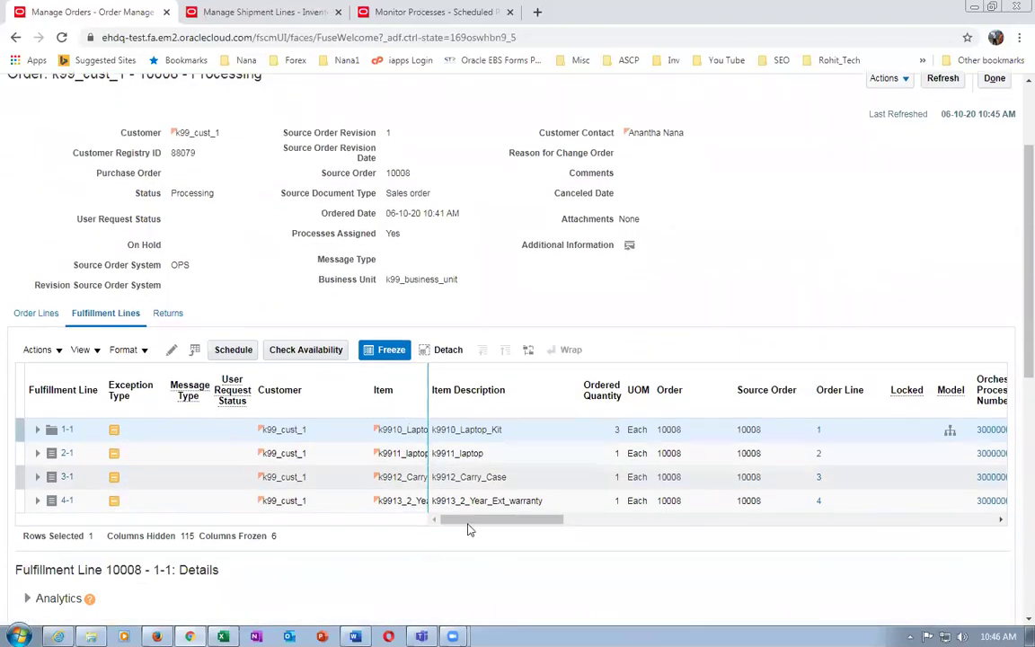
{"action": "left_click_drag", "start_coordinate": [483, 527], "coordinate": [700, 542]}
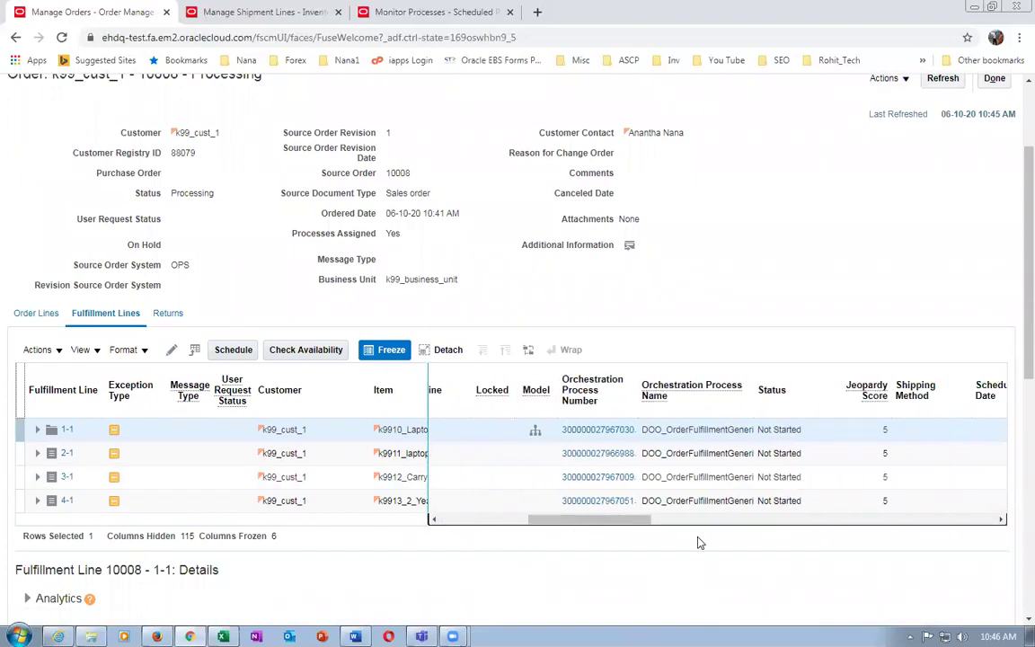
{"action": "left_click_drag", "start_coordinate": [553, 531], "coordinate": [372, 535]}
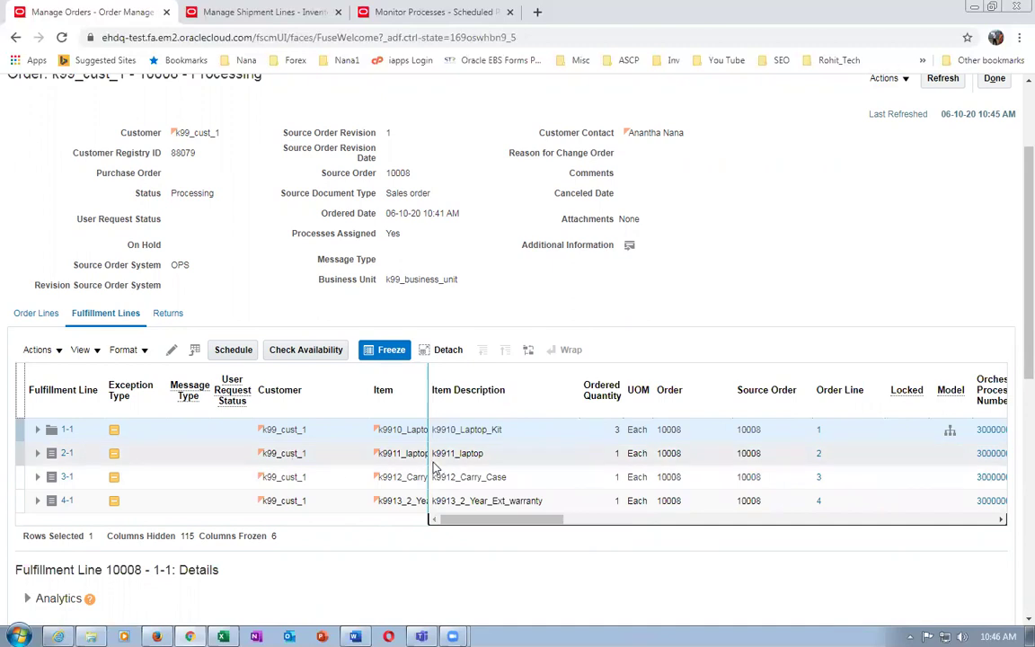
{"action": "left_click_drag", "start_coordinate": [526, 522], "coordinate": [578, 521]}
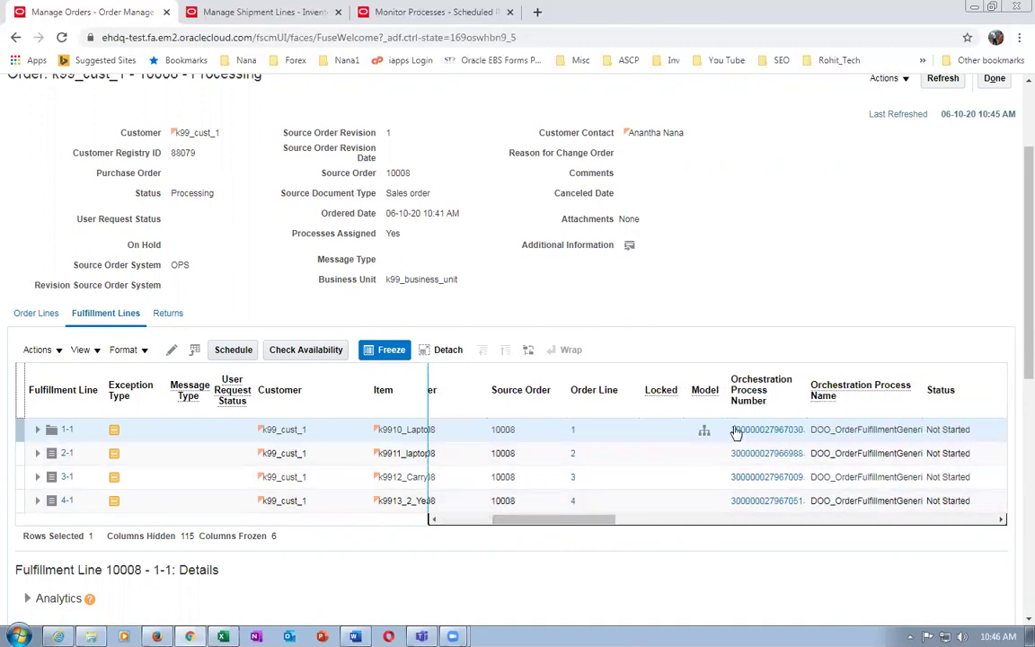
Open line 1-1's component fulfillment lines and view the laptop line's error messages
{"action": "left_click", "coordinate": [703, 431]}
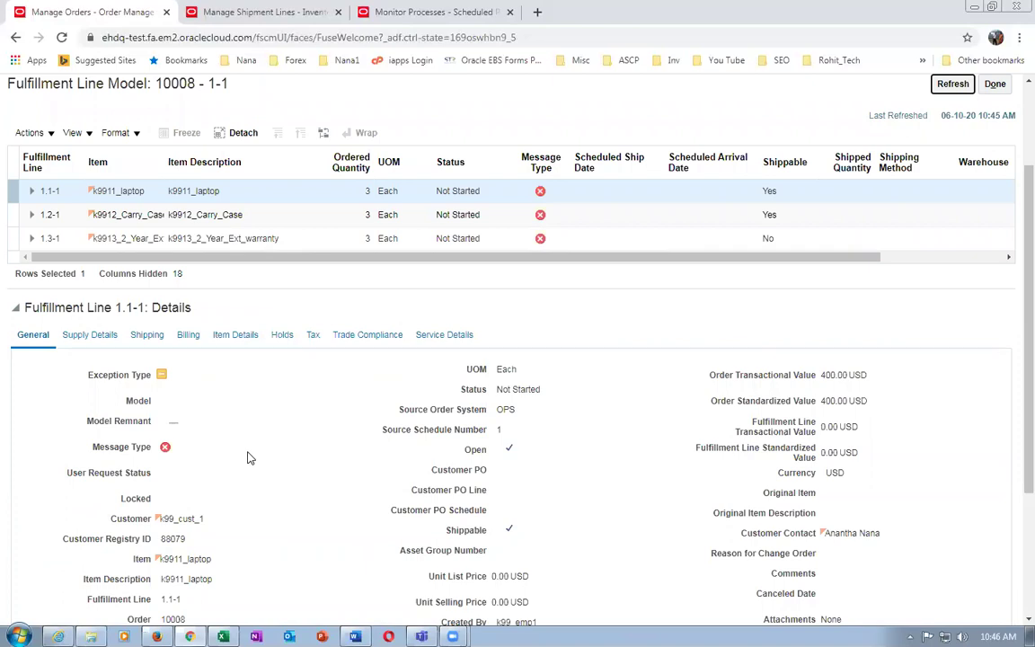
{"action": "scroll", "coordinate": [249, 458], "scroll_direction": "down", "scroll_amount": 4}
{"action": "scroll", "coordinate": [249, 458], "scroll_direction": "up", "scroll_amount": 6}
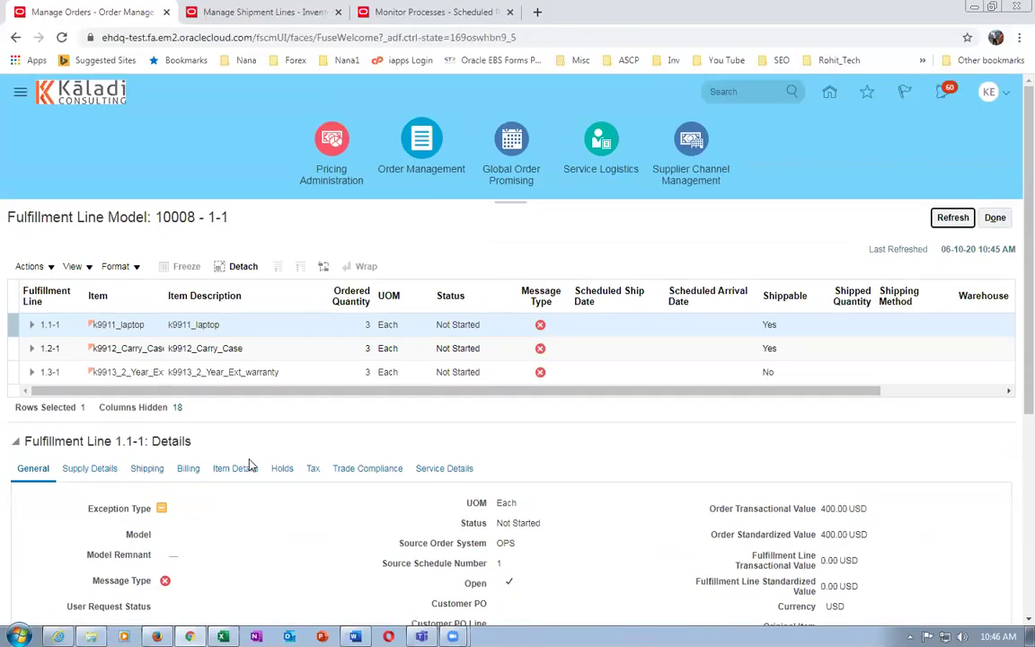
{"action": "left_click", "coordinate": [540, 324]}
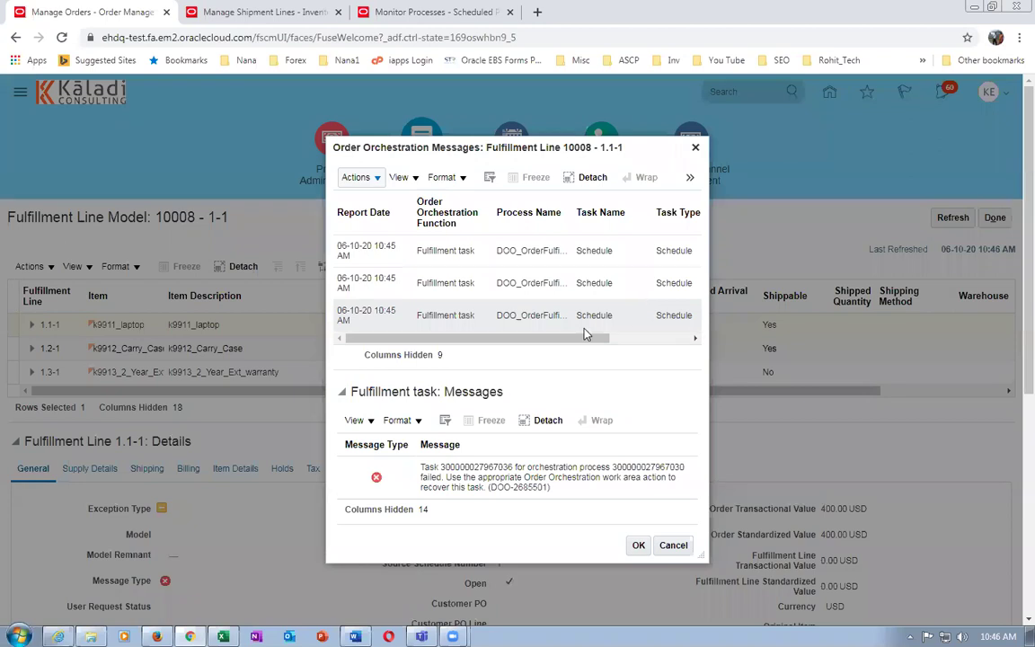
Close the orchestration messages and return to order 10008's fulfillment lines
{"action": "left_click_drag", "start_coordinate": [580, 338], "coordinate": [663, 351]}
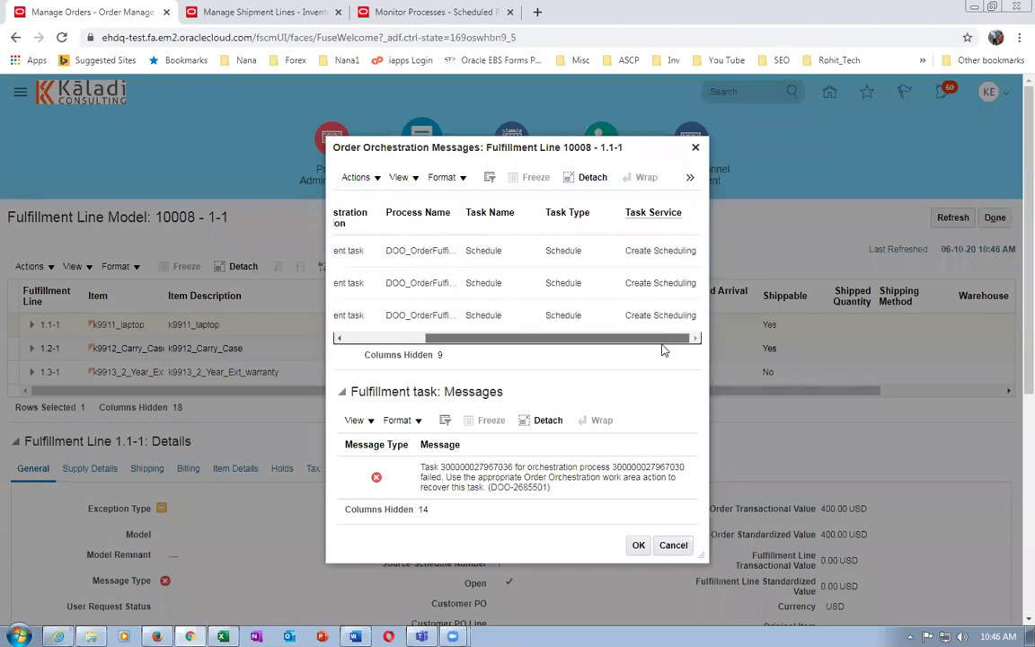
{"action": "left_click", "coordinate": [694, 147]}
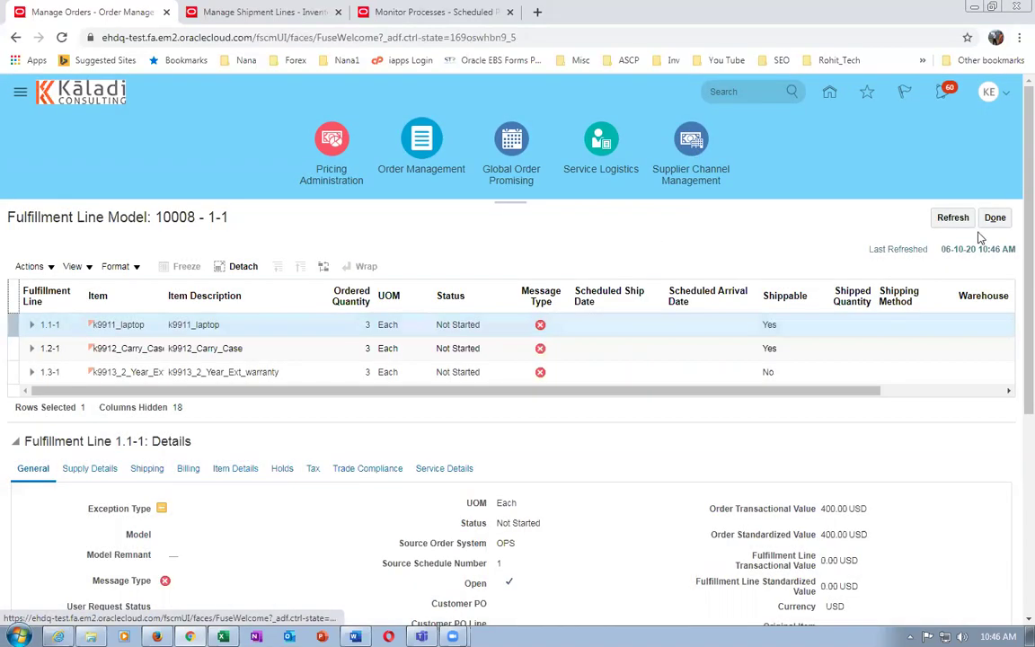
{"action": "left_click", "coordinate": [1005, 221]}
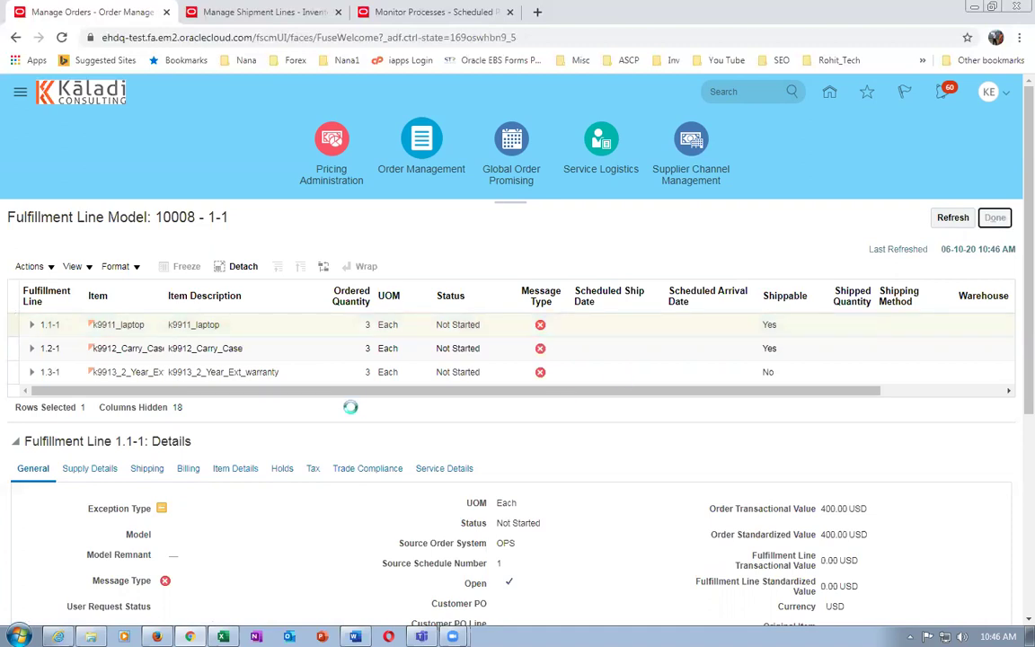
Select fulfillment lines 1-1, 2-1 and 3-1 together for a bulk action
{"action": "scroll", "coordinate": [341, 466], "scroll_direction": "down", "scroll_amount": 3}
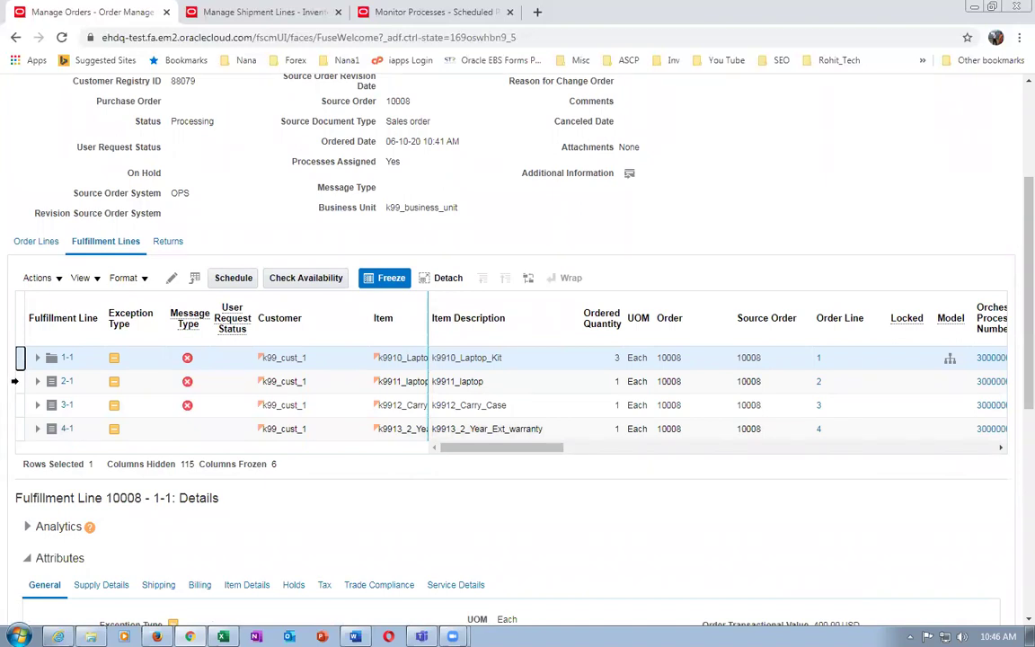
{"action": "left_click", "coordinate": [18, 357]}
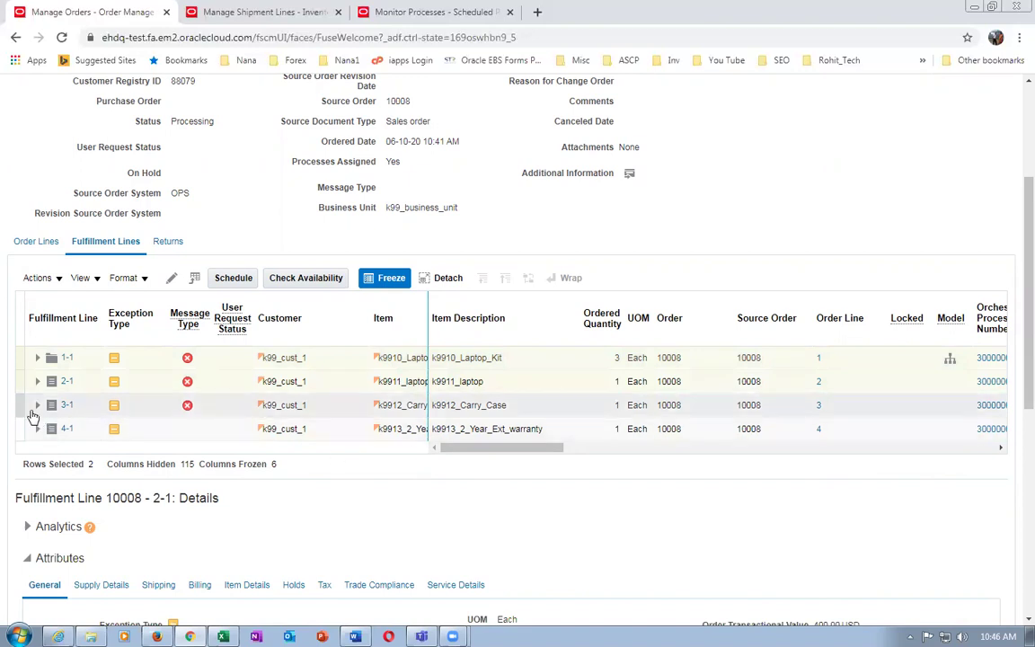
{"action": "left_click", "coordinate": [19, 404], "text": "shift"}
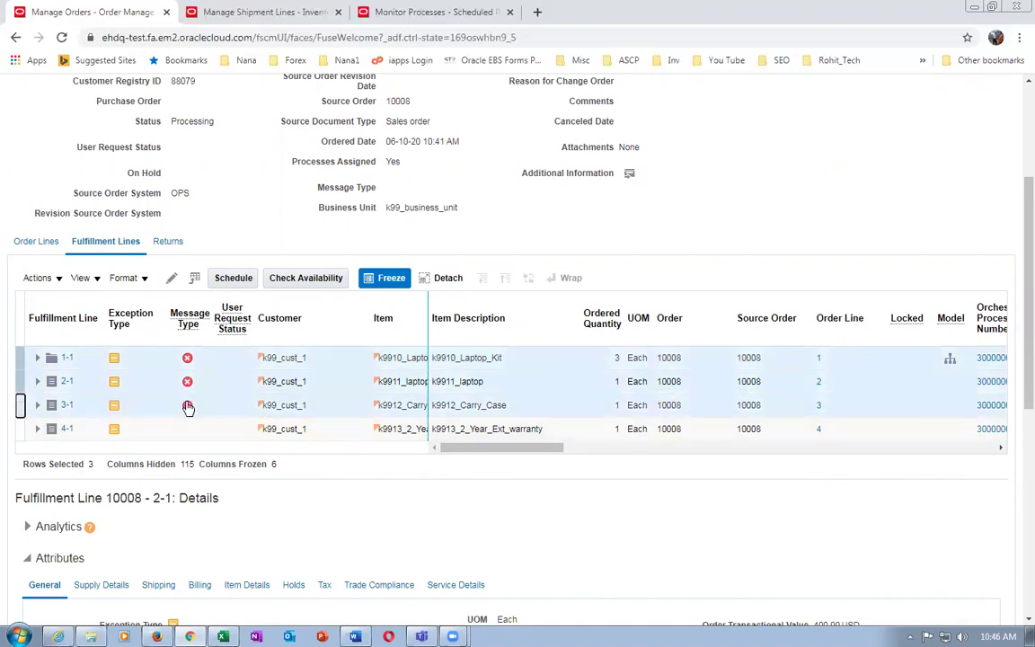
{"action": "left_click", "coordinate": [30, 278]}
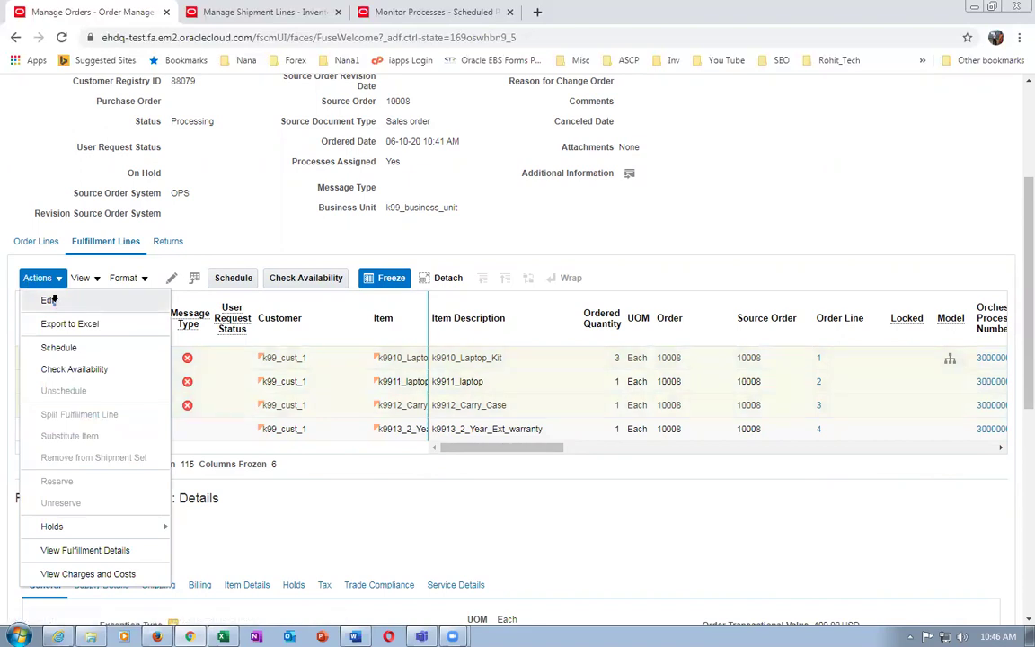
Set Source Warehouse K991 on fulfillment lines 1-1, 2-1 and 3-1 and save
{"action": "left_click", "coordinate": [49, 300]}
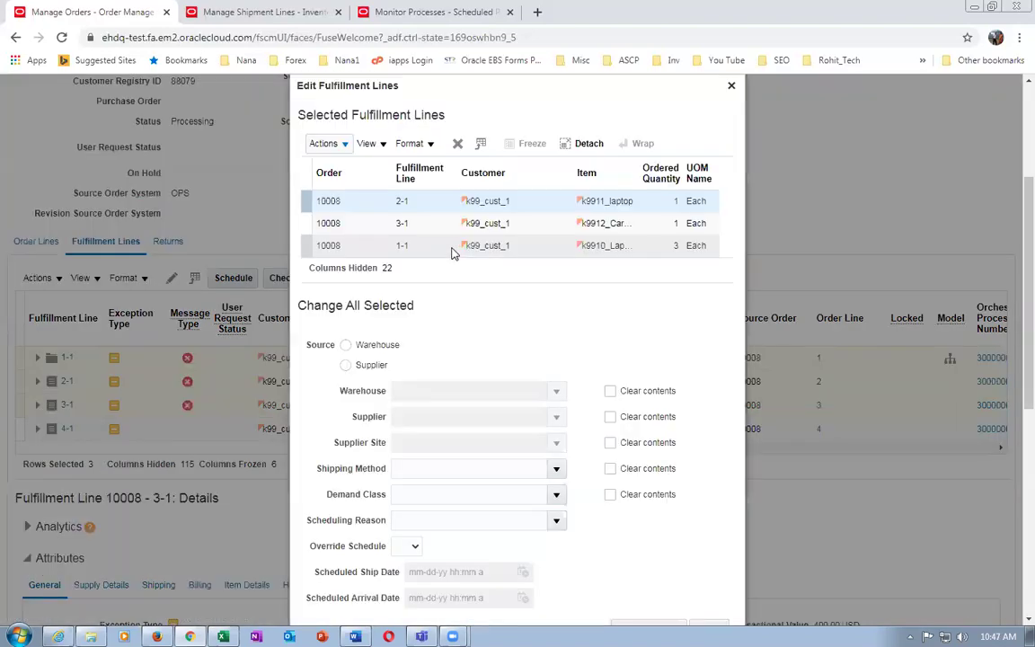
{"action": "left_click", "coordinate": [346, 345]}
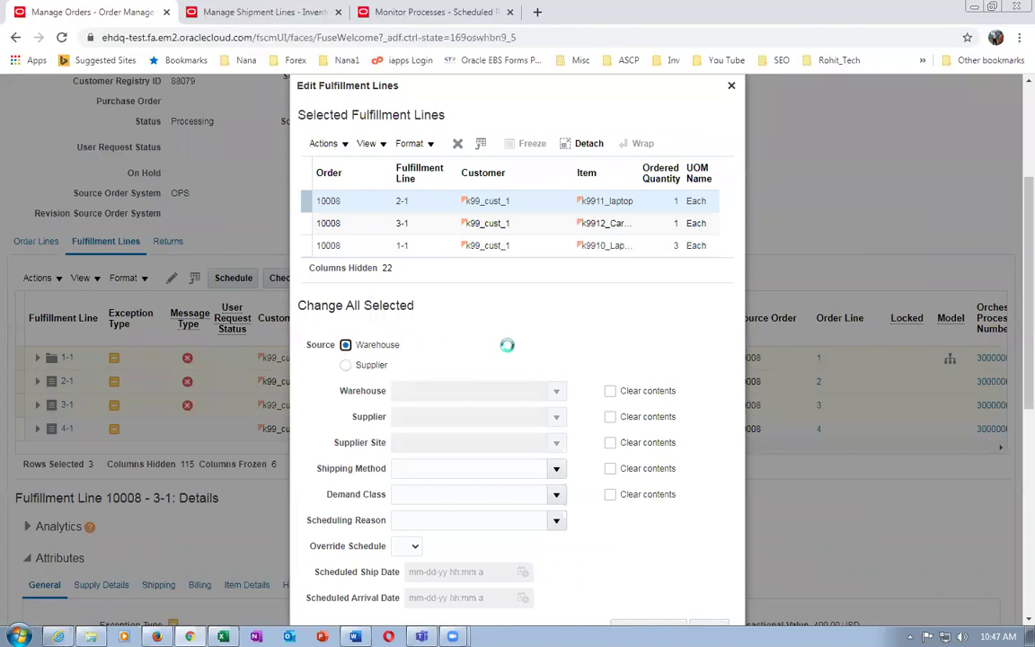
{"action": "left_click", "coordinate": [451, 390]}
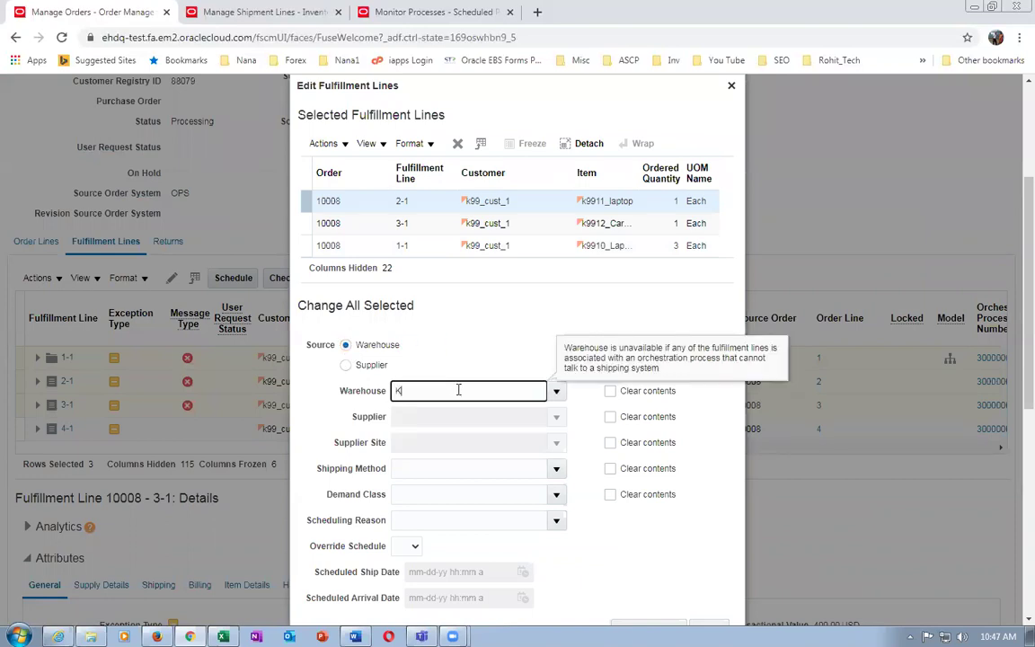
{"action": "type", "text": "K991"}
{"action": "key", "text": "Tab"}
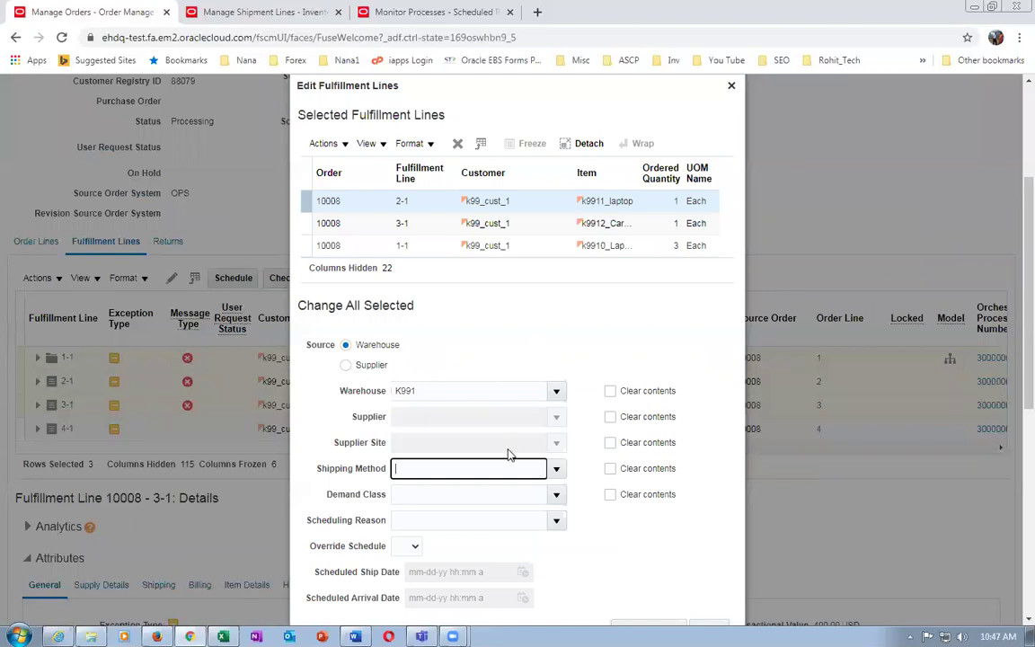
{"action": "scroll", "coordinate": [649, 544], "scroll_direction": "down", "scroll_amount": 3}
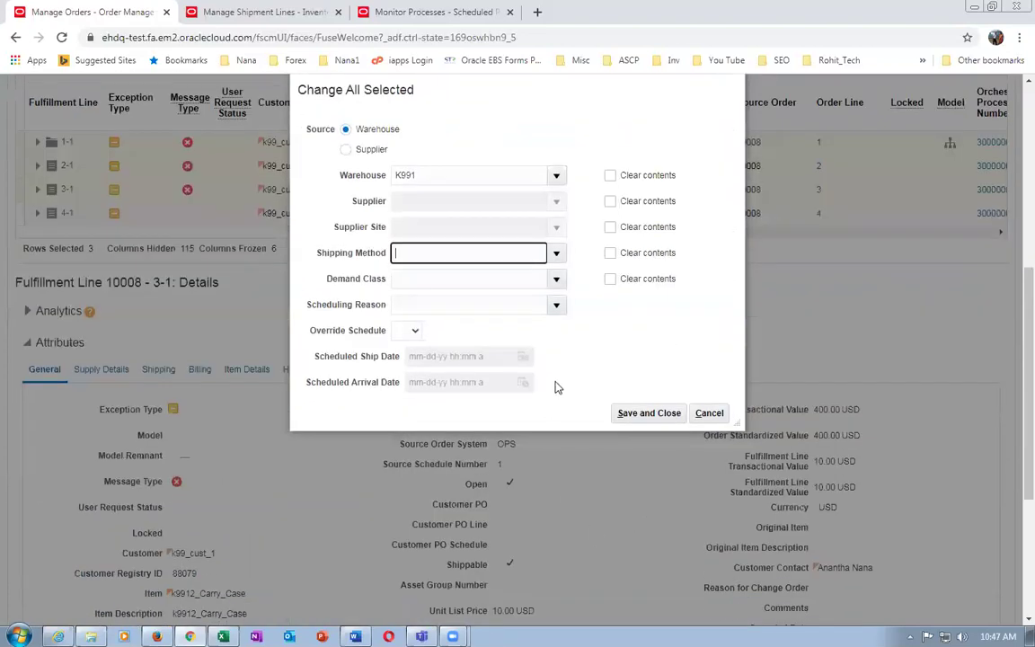
{"action": "left_click", "coordinate": [649, 413]}
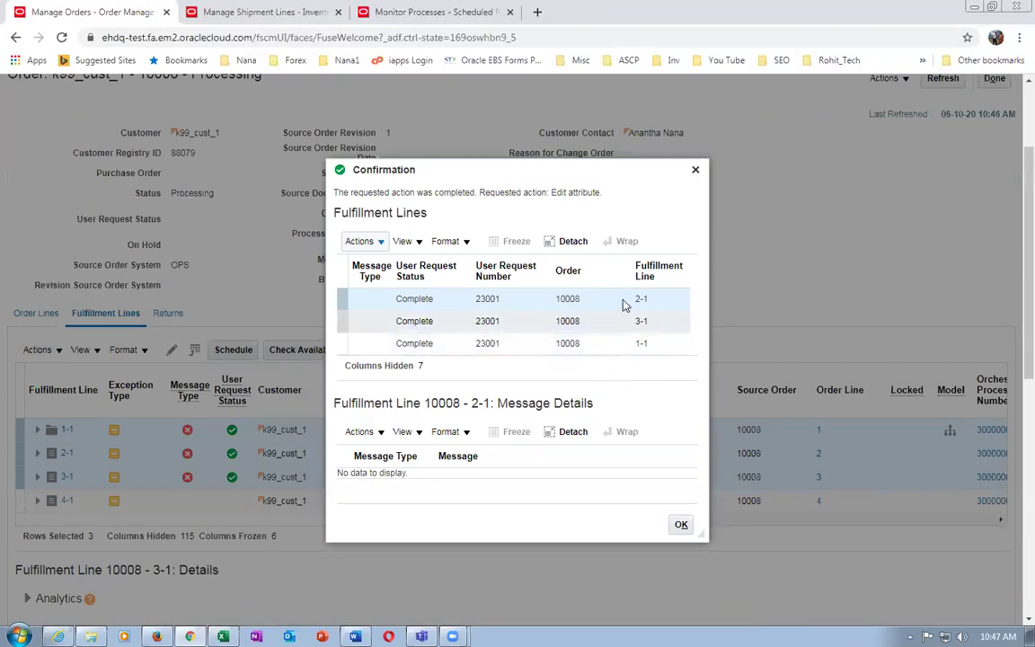
Dismiss the edit confirmation, close the reopened line editor unchanged, and refresh order 10008
{"action": "left_click", "coordinate": [681, 526]}
{"action": "left_click", "coordinate": [38, 350]}
{"action": "left_click", "coordinate": [45, 369]}
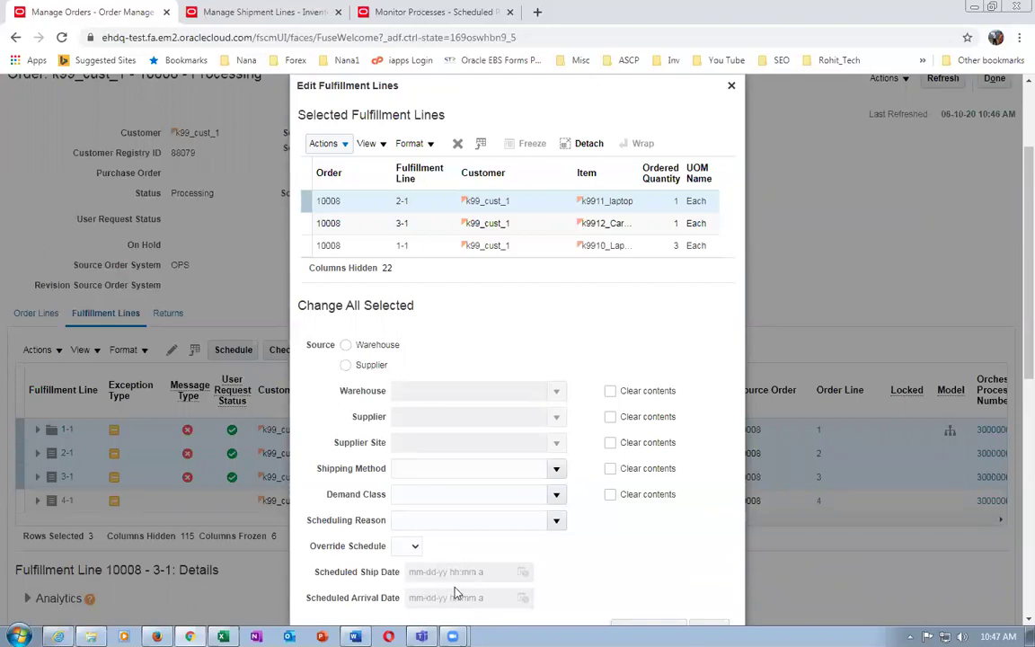
{"action": "left_click", "coordinate": [731, 85]}
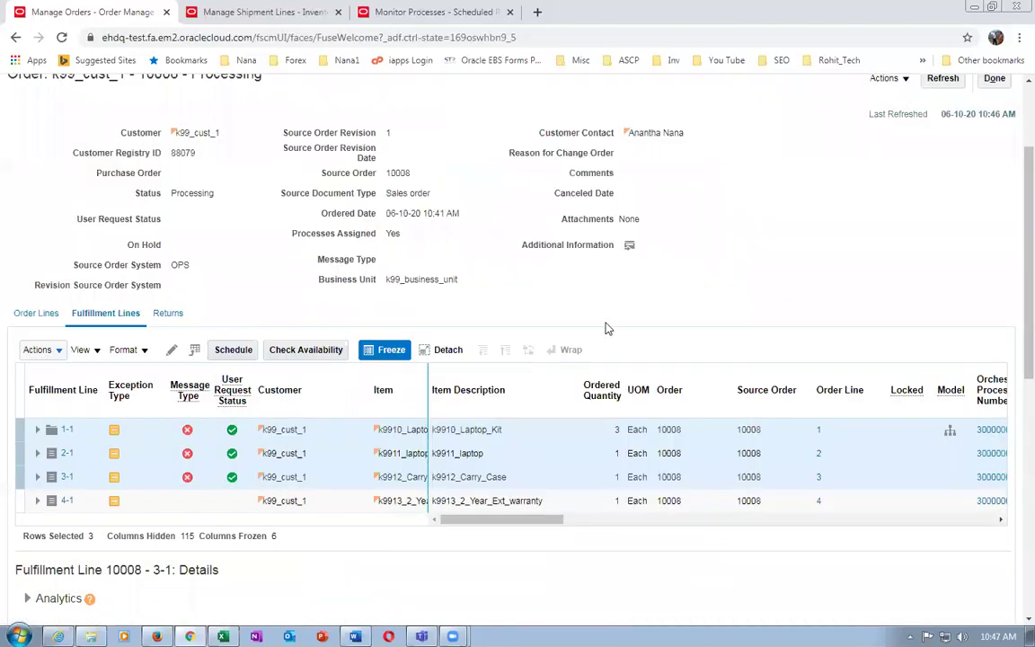
{"action": "left_click", "coordinate": [942, 79]}
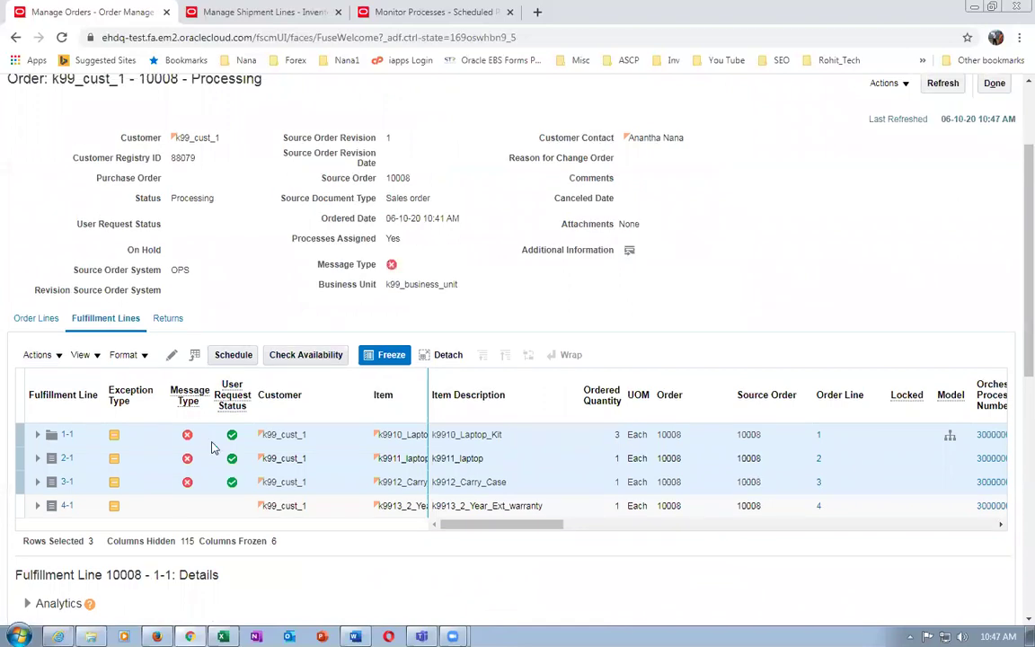
{"action": "left_click", "coordinate": [935, 85]}
Refresh order 10008 repeatedly to update its fulfillment line statuses
{"action": "scroll", "coordinate": [906, 258], "scroll_direction": "up", "scroll_amount": 2}
{"action": "left_click", "coordinate": [936, 224]}
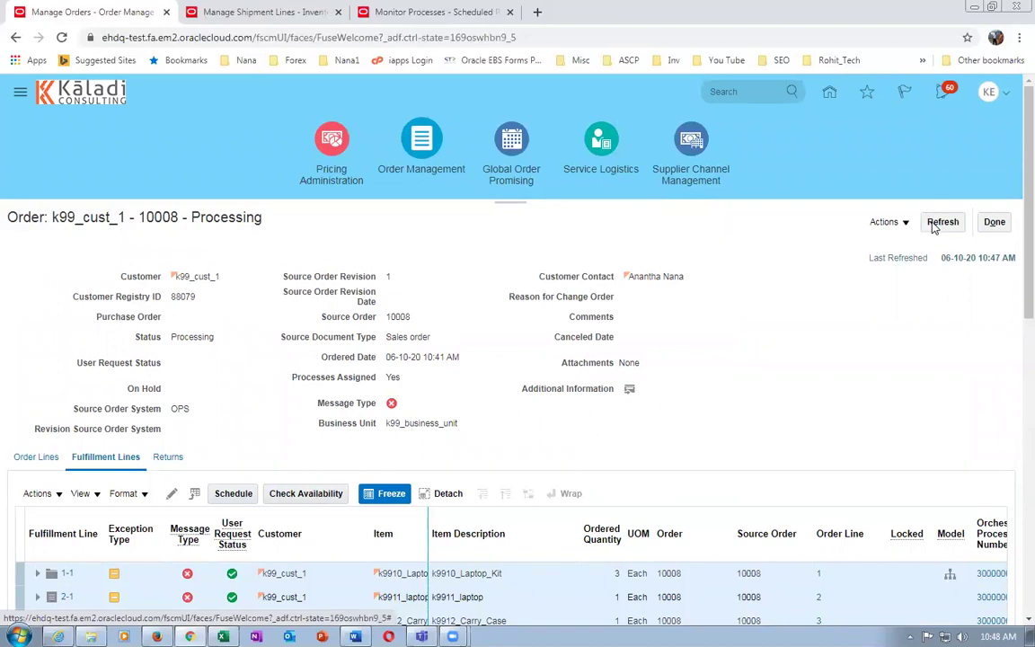
{"action": "scroll", "coordinate": [215, 439], "scroll_direction": "down", "scroll_amount": 3}
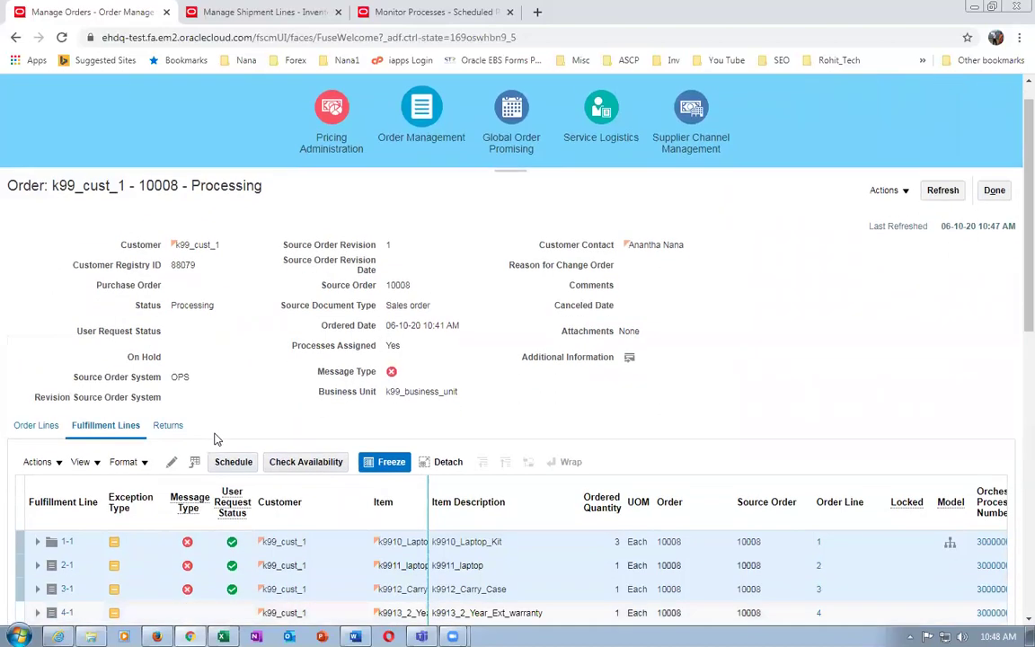
{"action": "scroll", "coordinate": [796, 278], "scroll_direction": "up", "scroll_amount": 3}
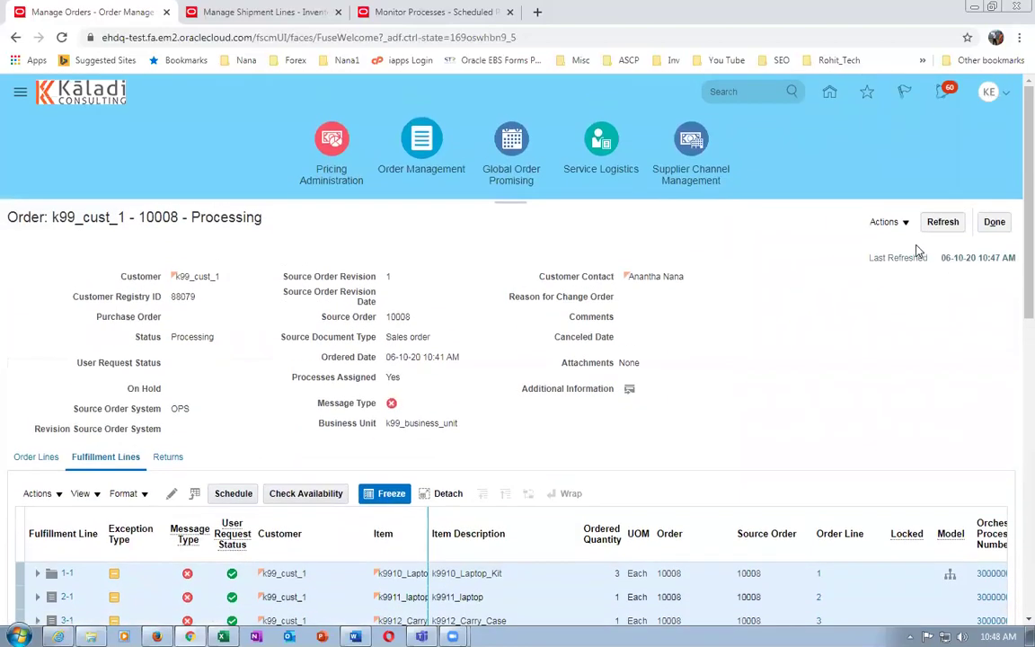
{"action": "left_click", "coordinate": [943, 223]}
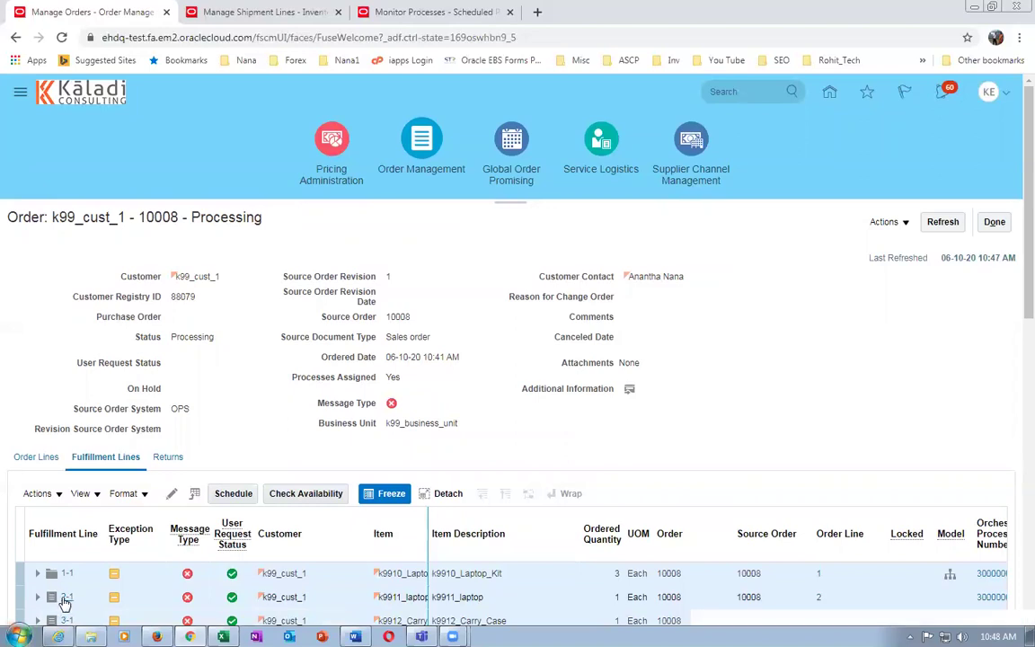
{"action": "scroll", "coordinate": [22, 575], "scroll_direction": "down", "scroll_amount": 3}
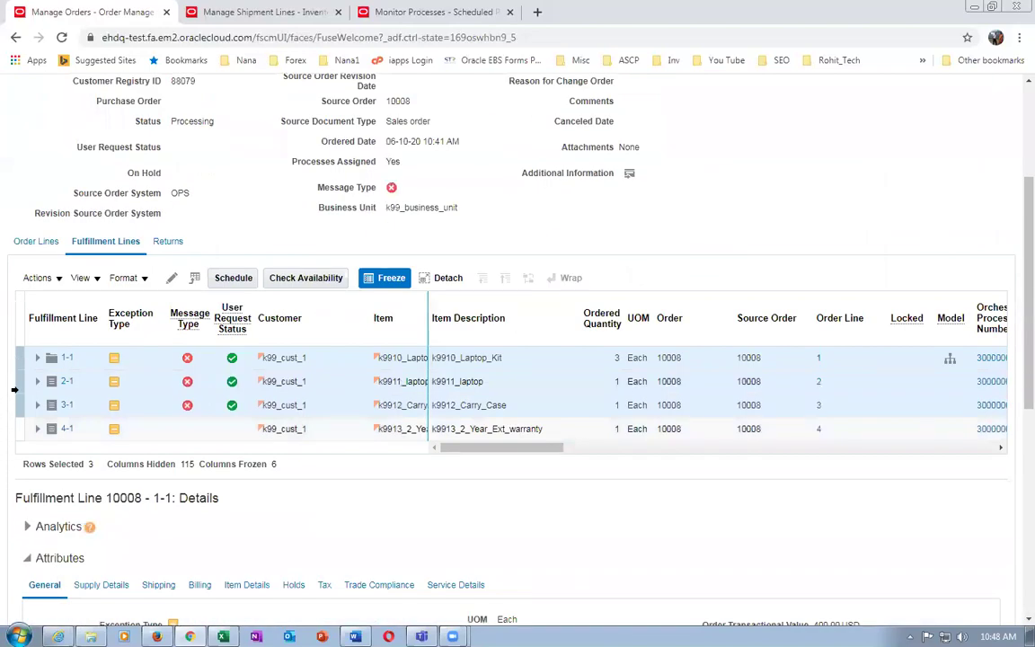
{"action": "scroll", "coordinate": [709, 256], "scroll_direction": "up", "scroll_amount": 3}
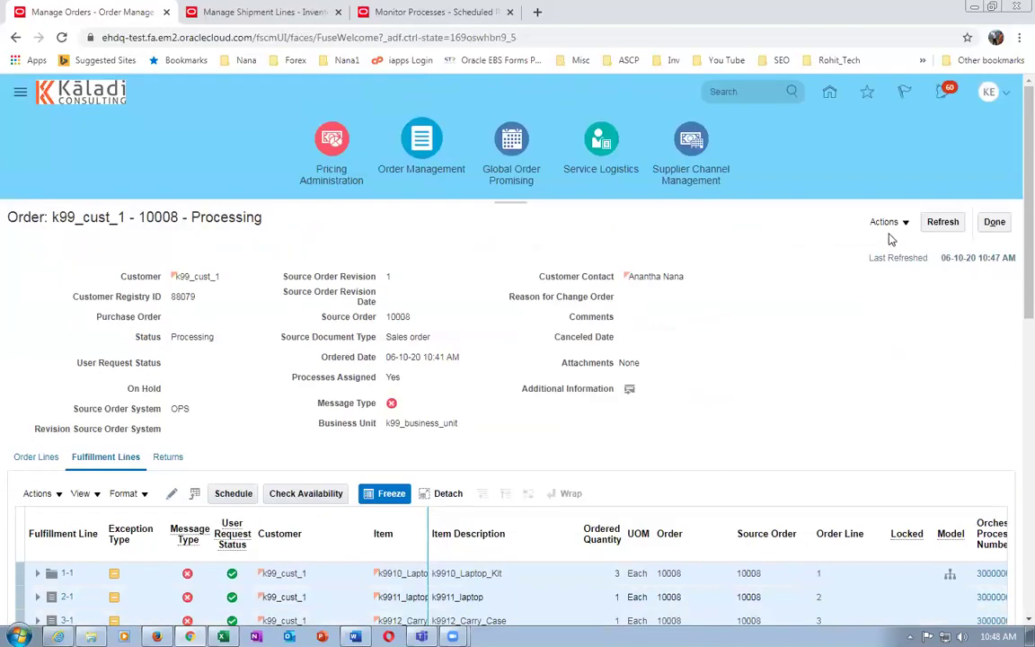
Schedule the three selected fulfillment lines and dismiss the still-processing warning
{"action": "left_click", "coordinate": [884, 222]}
{"action": "scroll", "coordinate": [139, 432], "scroll_direction": "down", "scroll_amount": 3}
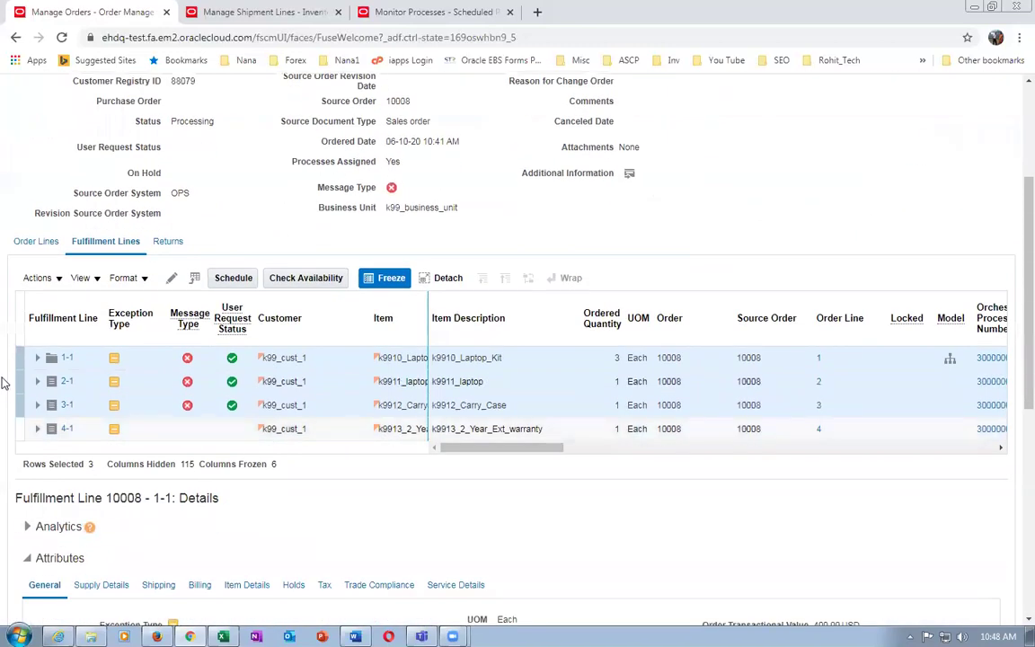
{"action": "left_click", "coordinate": [36, 279]}
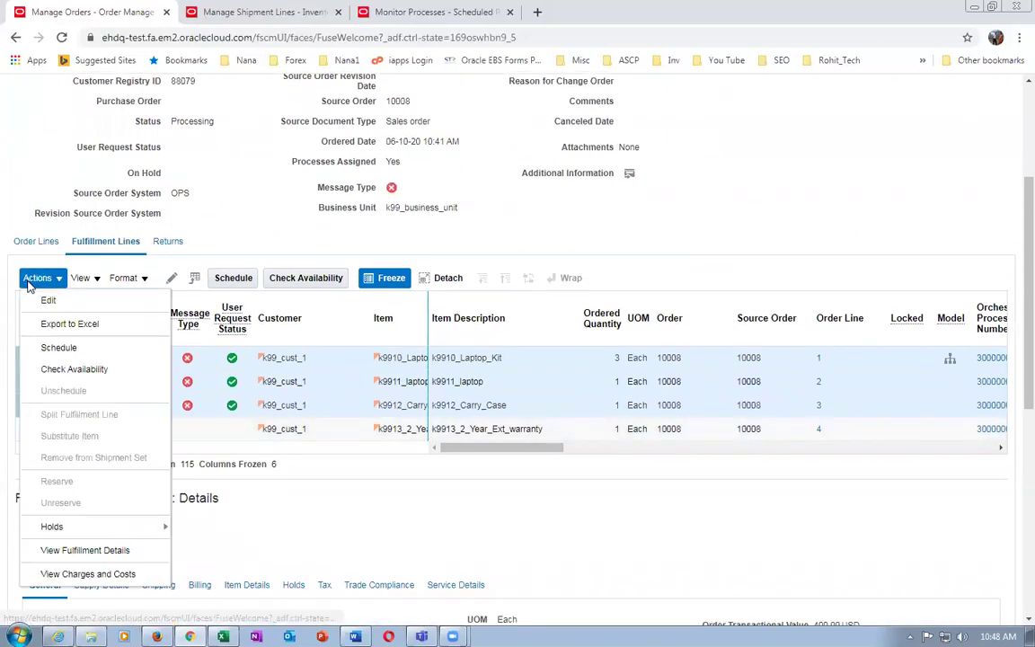
{"action": "left_click", "coordinate": [54, 349]}
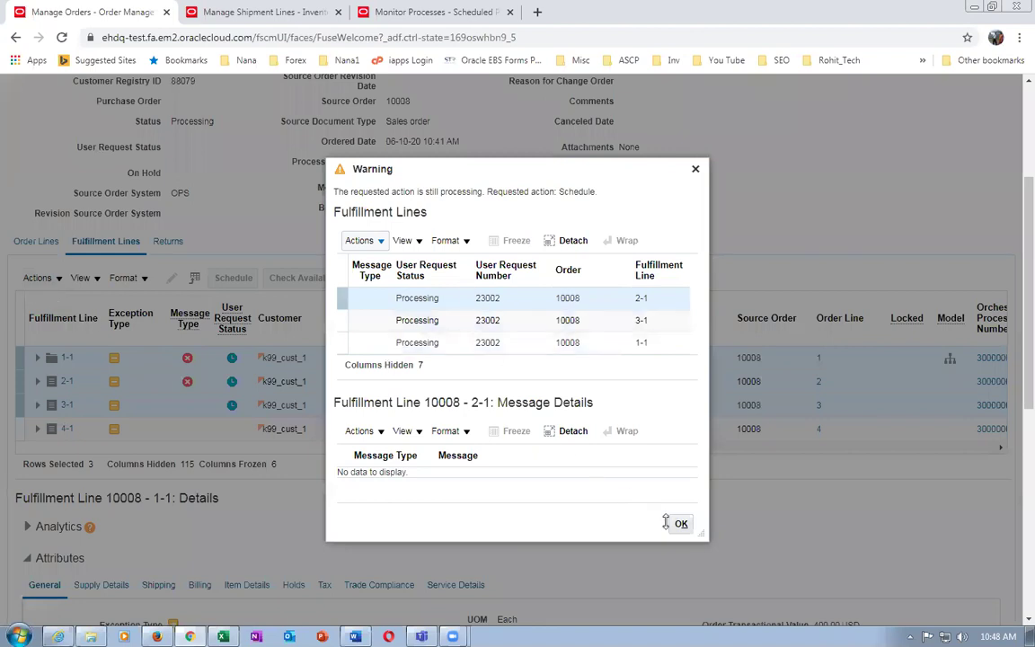
{"action": "left_click", "coordinate": [681, 526]}
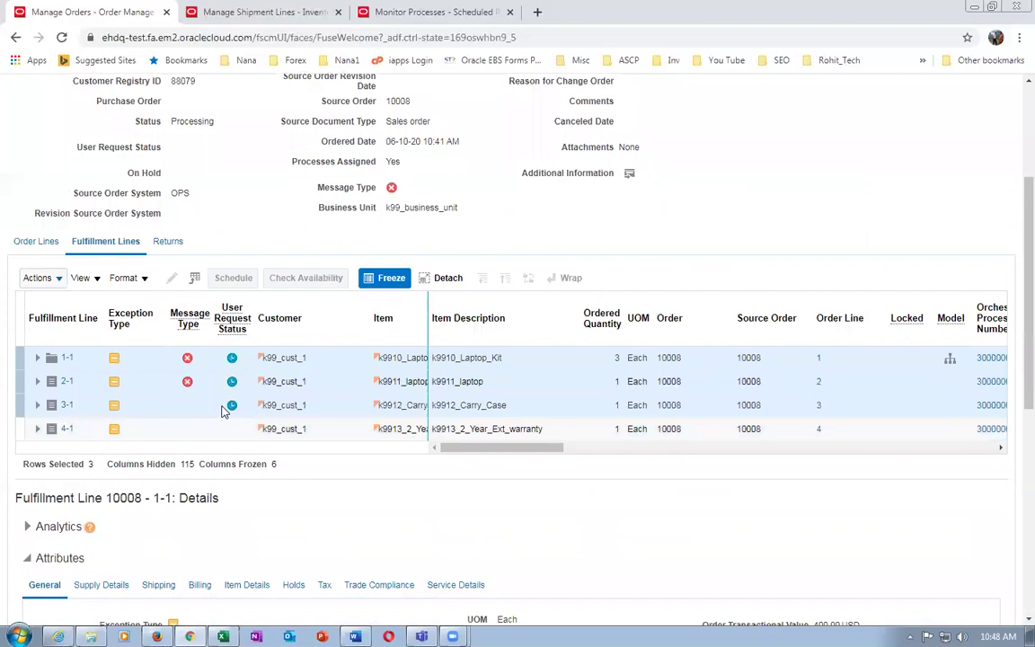
Refresh the order and review line 1-1 and lines 2-1, 3-1 scheduled for 06-11-20 05:29 AM
{"action": "scroll", "coordinate": [898, 269], "scroll_direction": "up", "scroll_amount": 4}
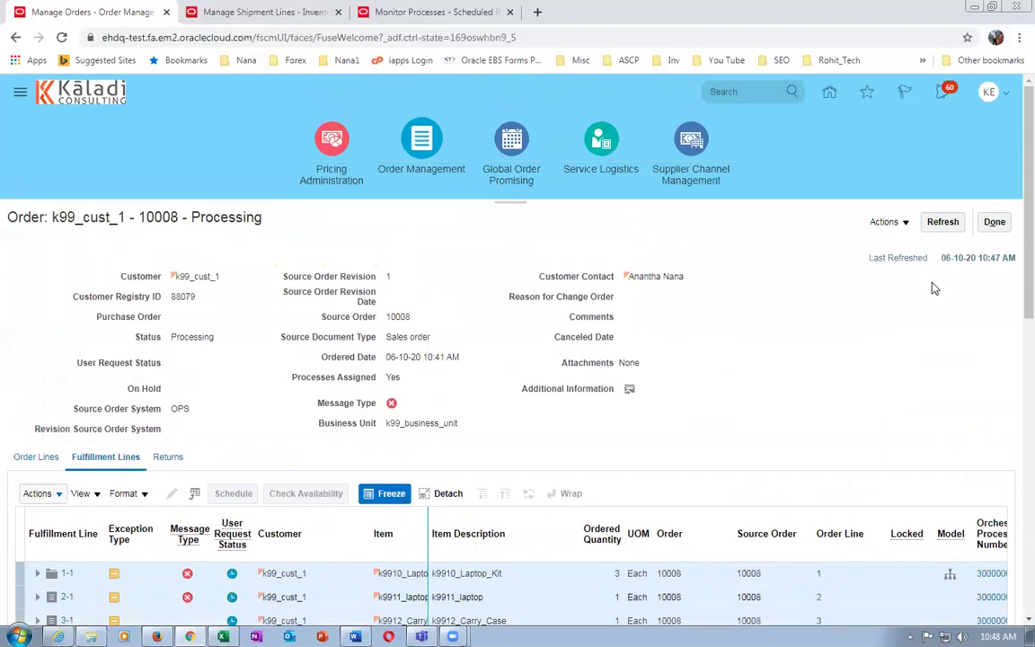
{"action": "left_click", "coordinate": [942, 222]}
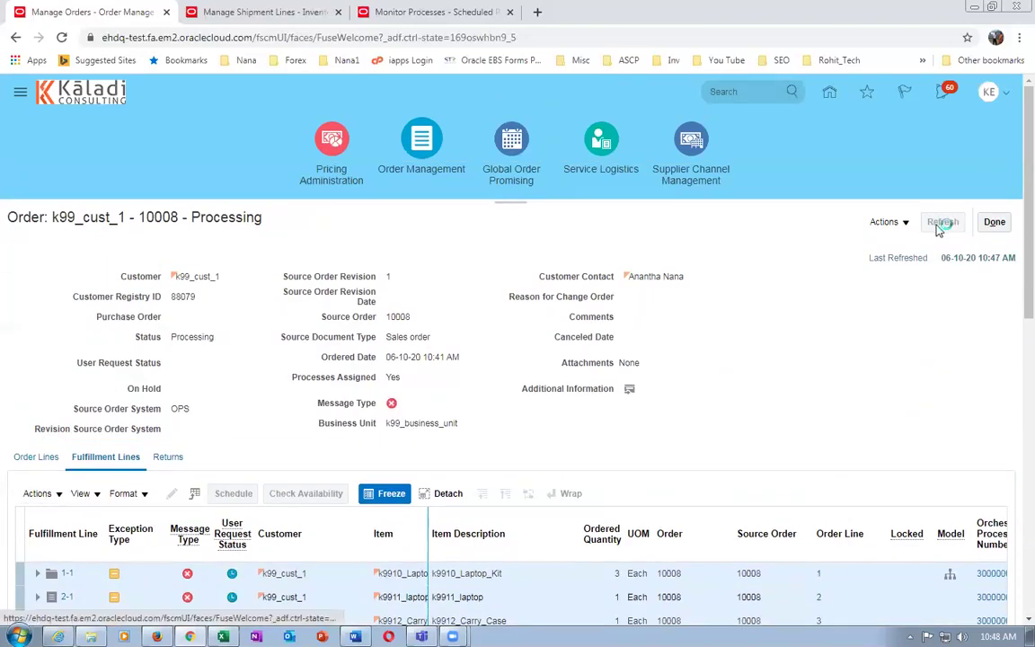
{"action": "left_click", "coordinate": [940, 225]}
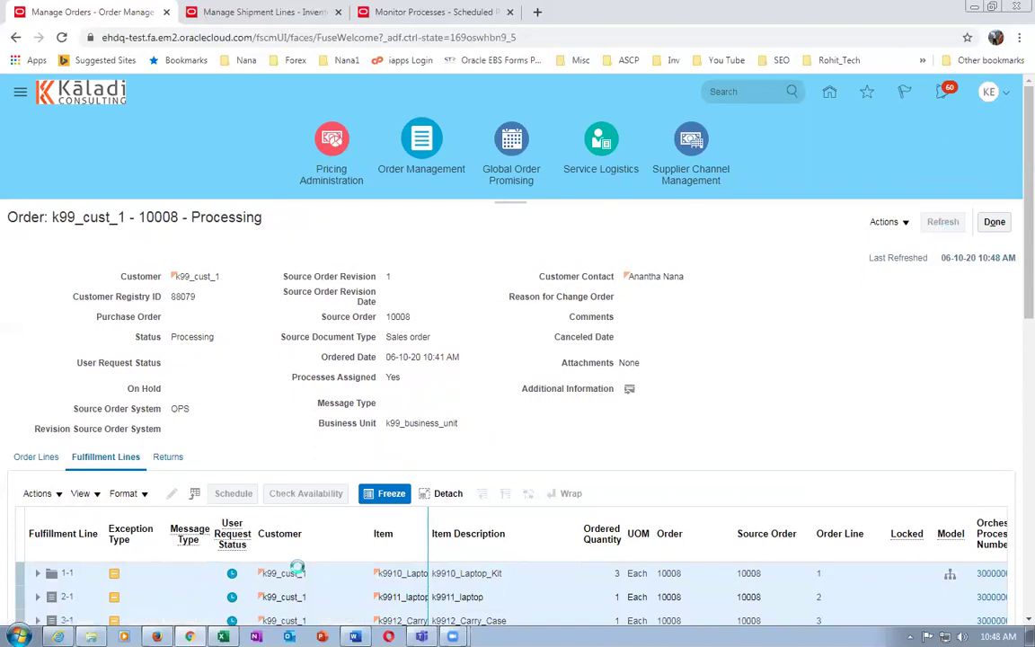
{"action": "scroll", "coordinate": [705, 463], "scroll_direction": "down", "scroll_amount": 2}
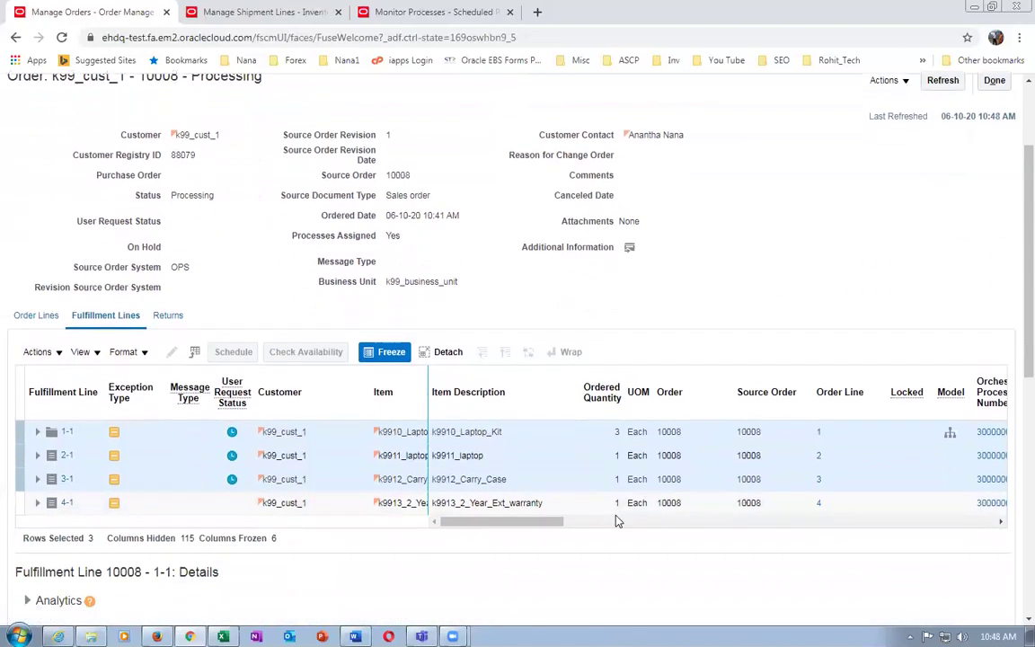
{"action": "left_click", "coordinate": [546, 431]}
{"action": "left_click_drag", "start_coordinate": [540, 520], "coordinate": [600, 533]}
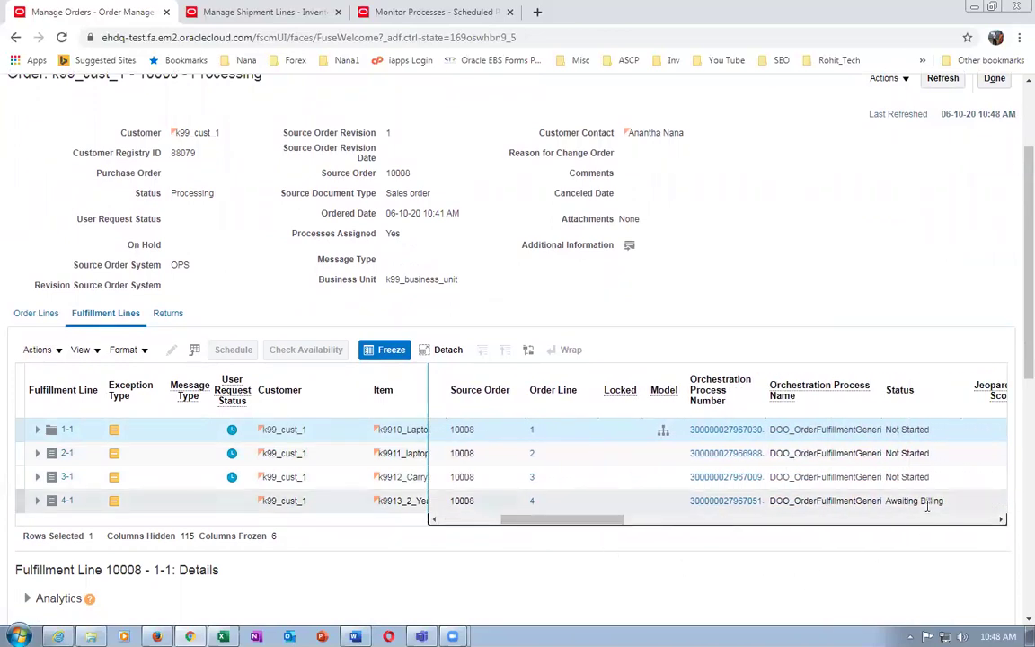
{"action": "left_click_drag", "start_coordinate": [595, 521], "coordinate": [477, 521]}
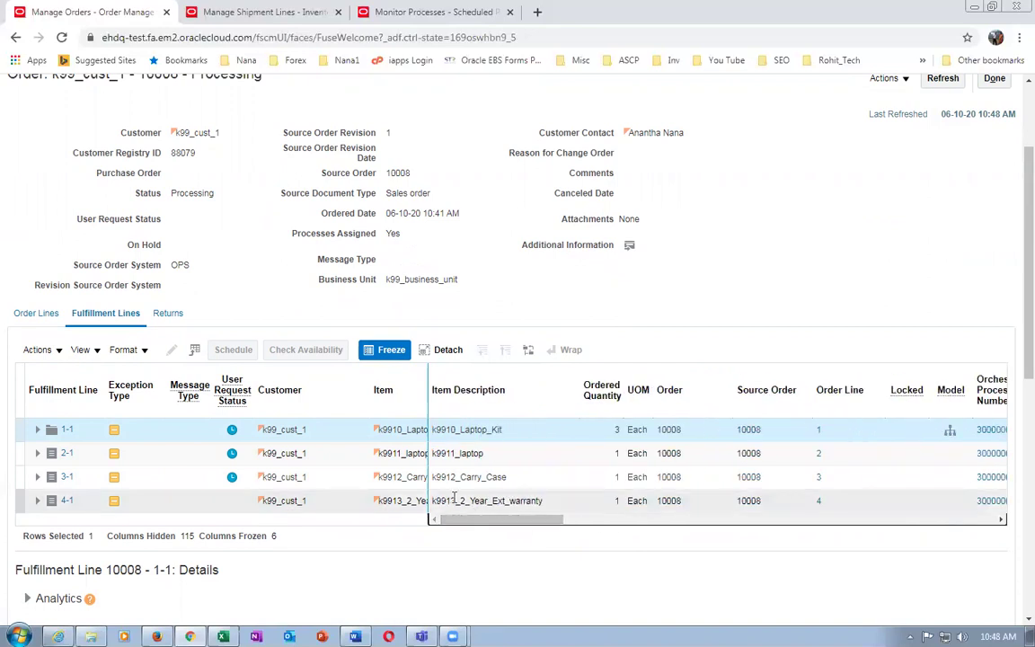
{"action": "left_click_drag", "start_coordinate": [529, 518], "coordinate": [607, 536]}
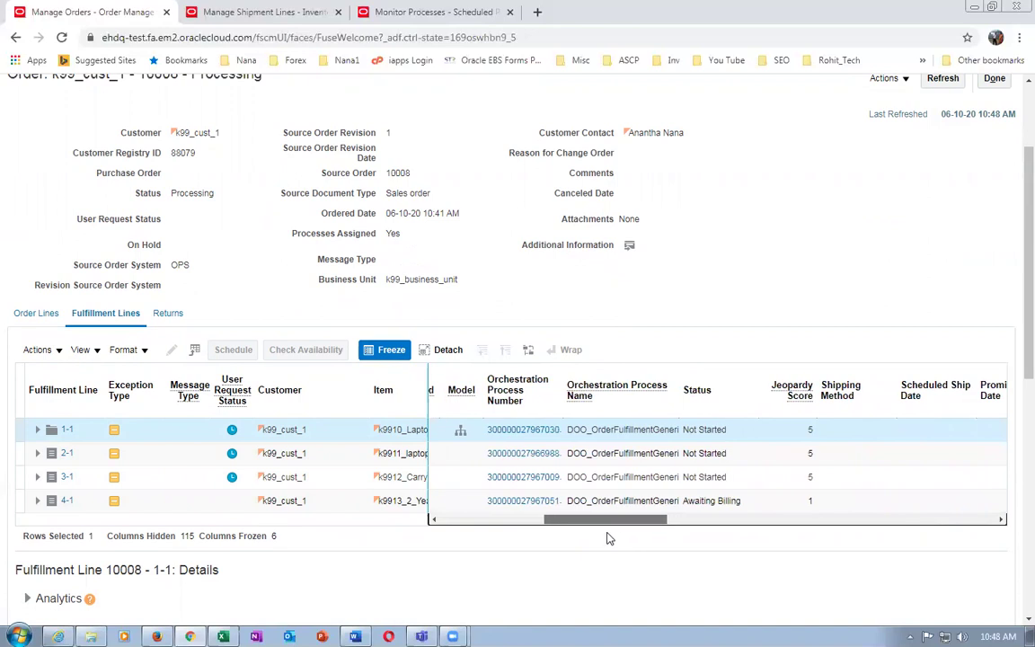
{"action": "left_click", "coordinate": [943, 79]}
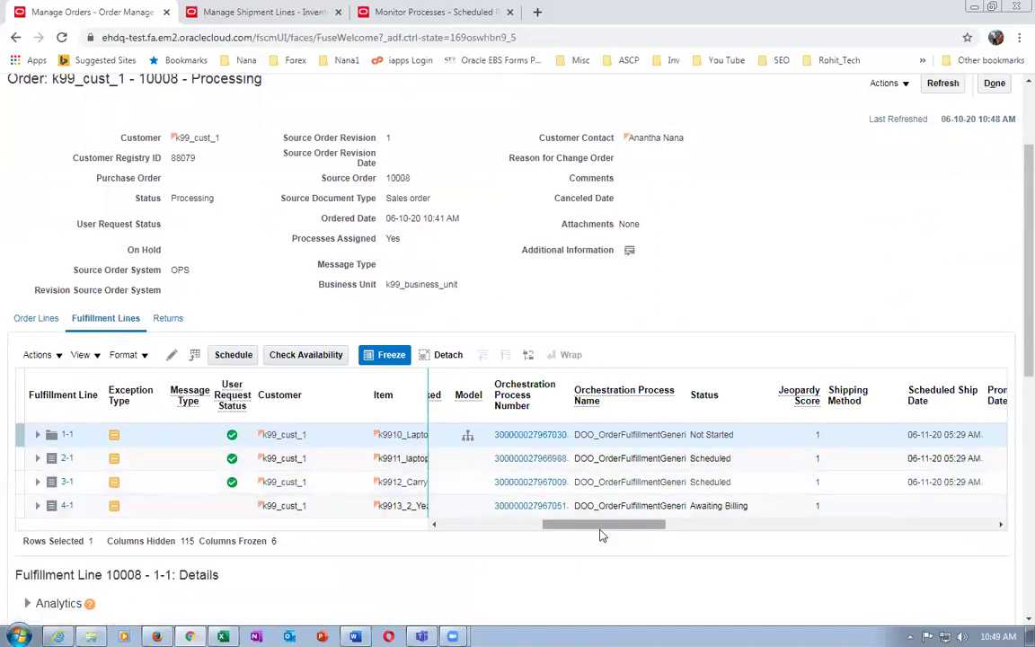
Reload order 10008 until lines 2-1 and 3-1 read Reserved, then expand line 1-1's child lines
{"action": "left_click_drag", "start_coordinate": [604, 532], "coordinate": [428, 544]}
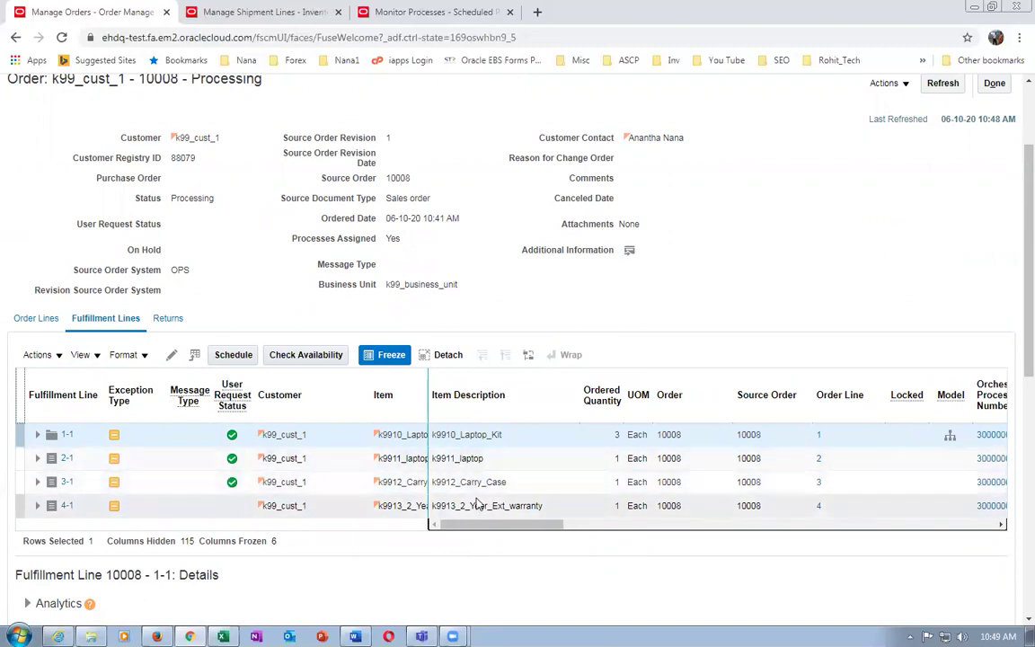
{"action": "left_click_drag", "start_coordinate": [485, 529], "coordinate": [542, 538]}
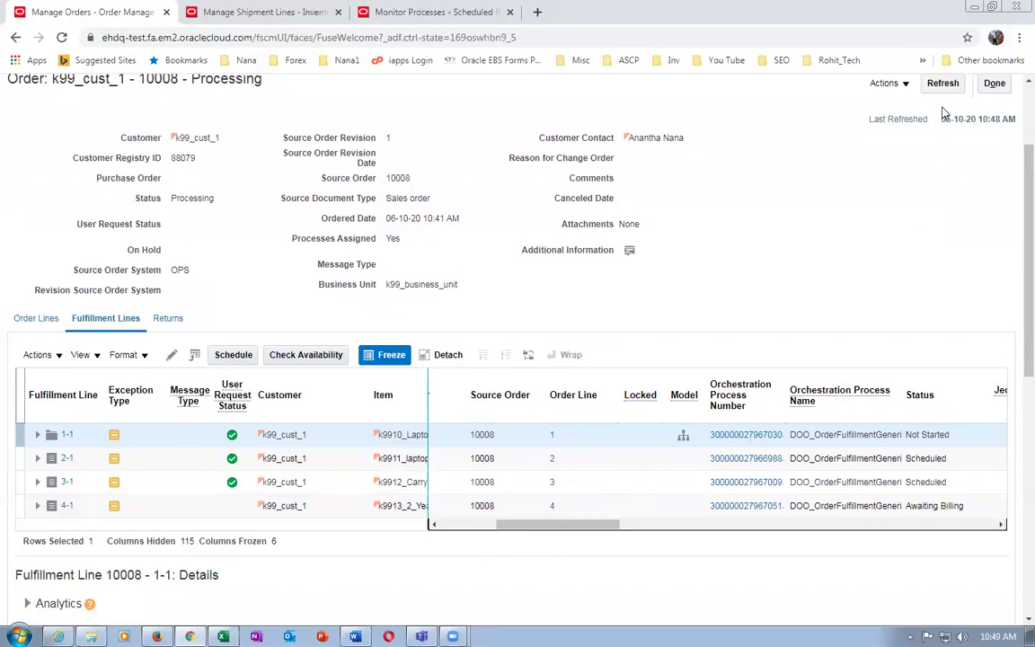
{"action": "left_click", "coordinate": [942, 84]}
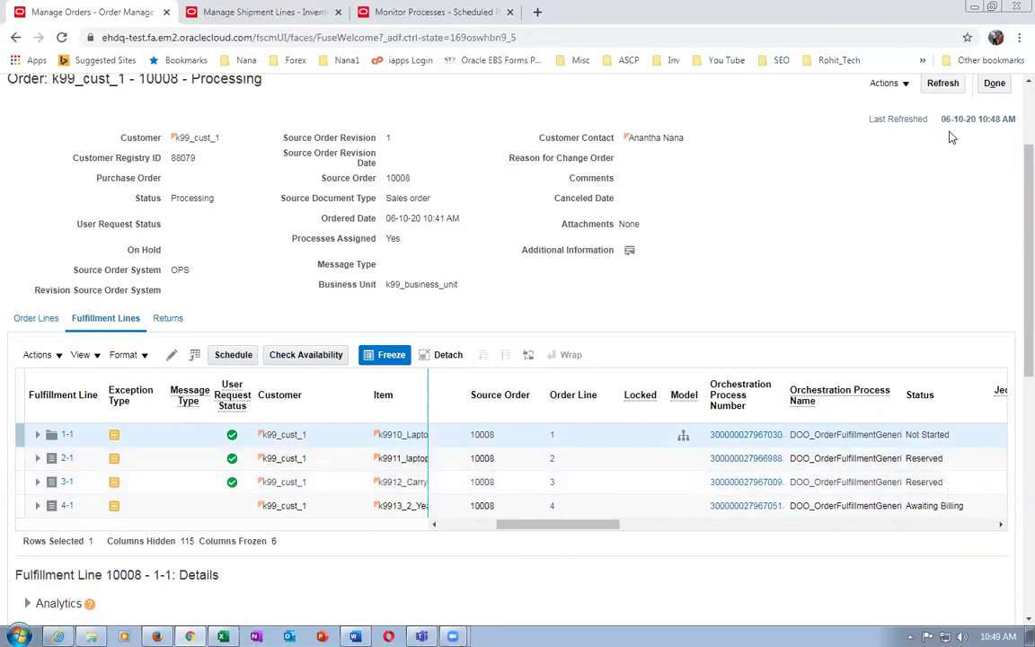
{"action": "left_click", "coordinate": [941, 85]}
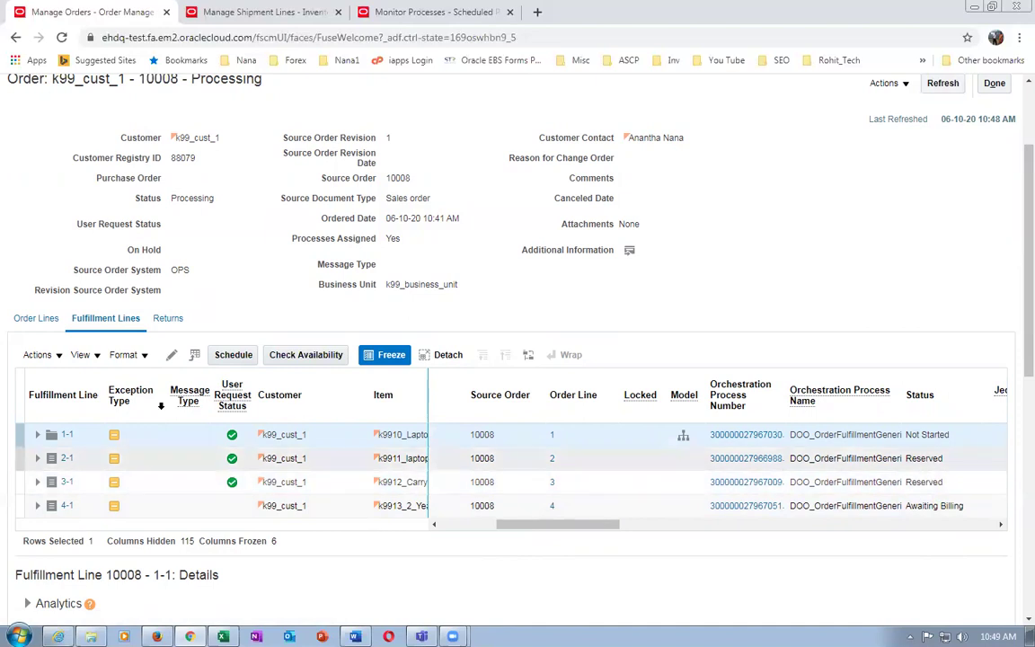
{"action": "left_click", "coordinate": [39, 440]}
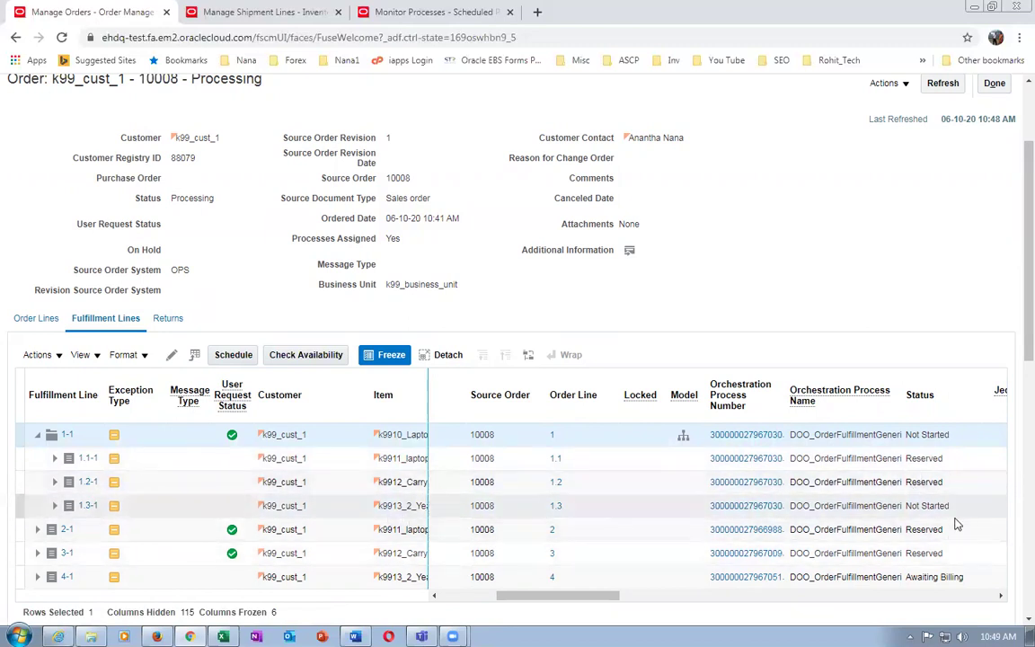
Refresh order 10008 and check each line reaches Awaiting Shipping, with 1.3-1 still Not Started
{"action": "left_click", "coordinate": [943, 83]}
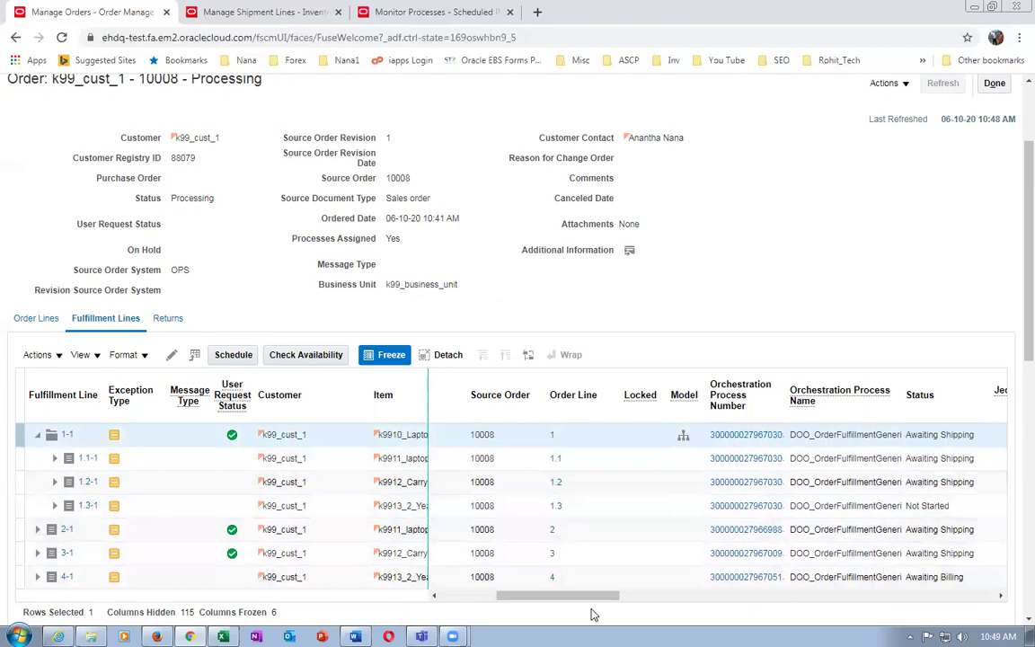
{"action": "left_click_drag", "start_coordinate": [590, 602], "coordinate": [606, 604]}
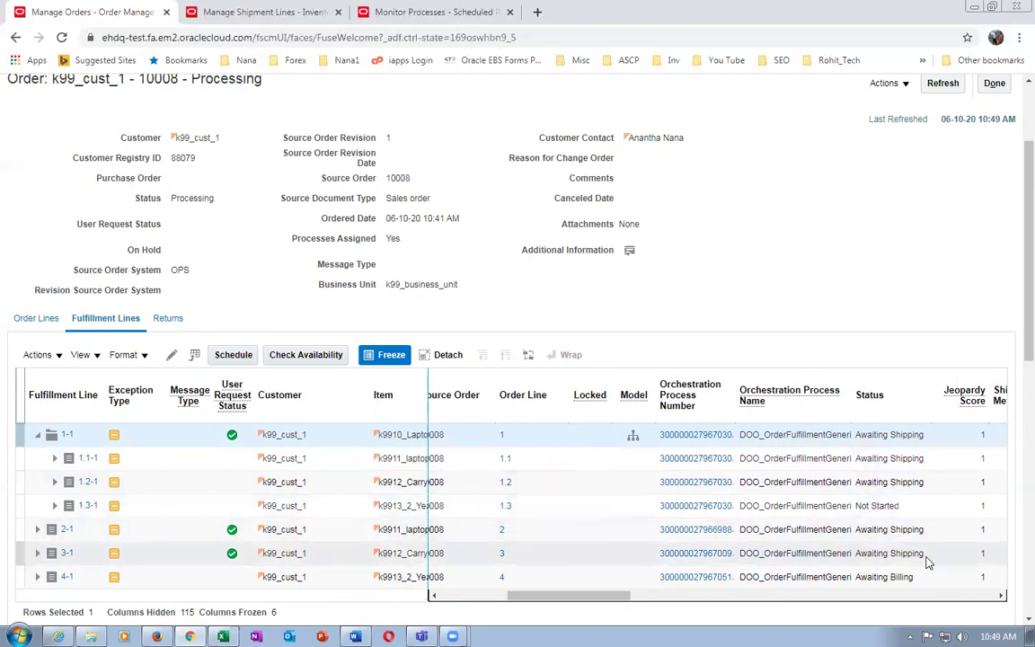
{"action": "left_click", "coordinate": [922, 512]}
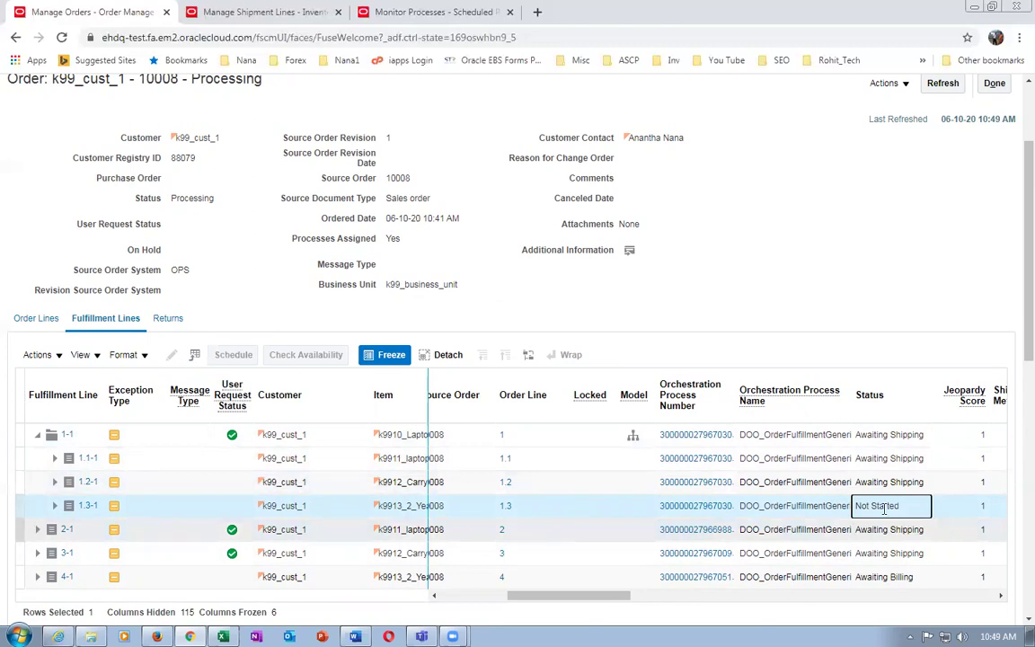
{"action": "left_click", "coordinate": [885, 434]}
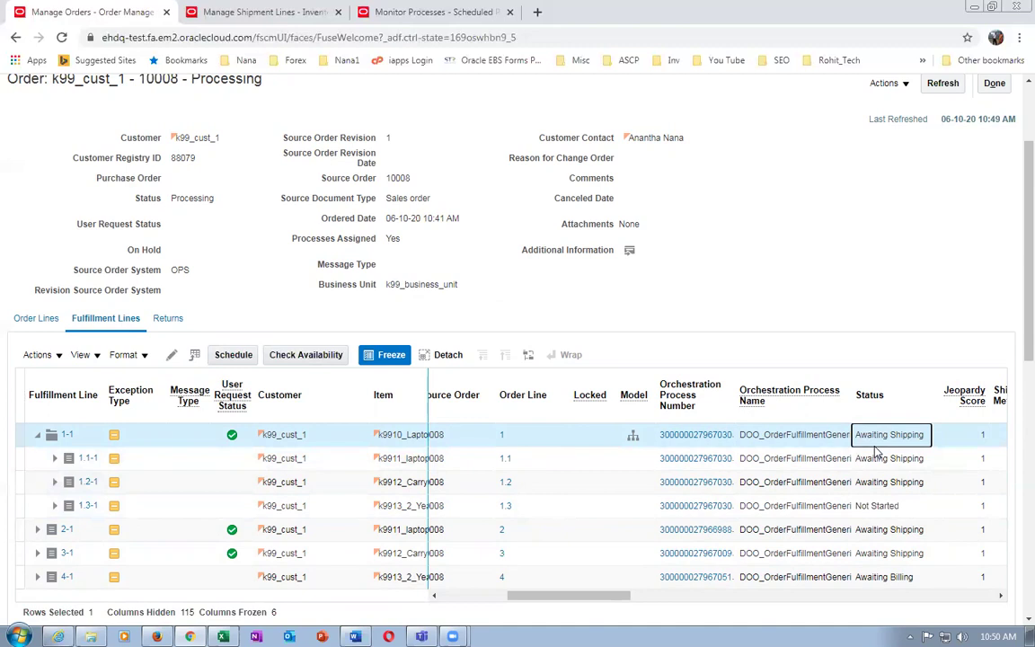
{"action": "left_click", "coordinate": [910, 458]}
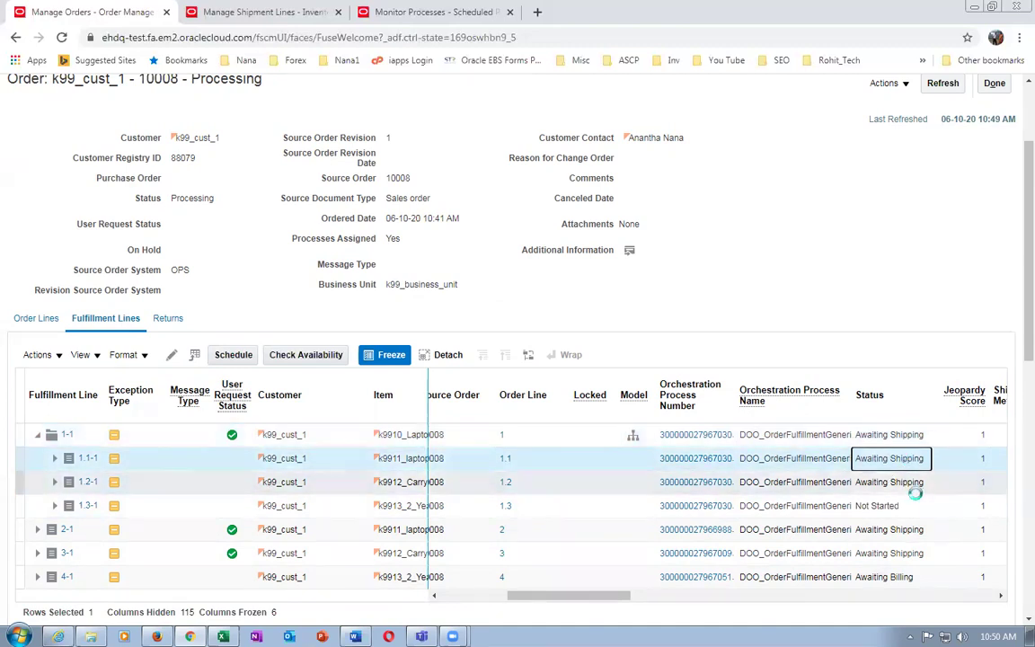
{"action": "left_click", "coordinate": [910, 552]}
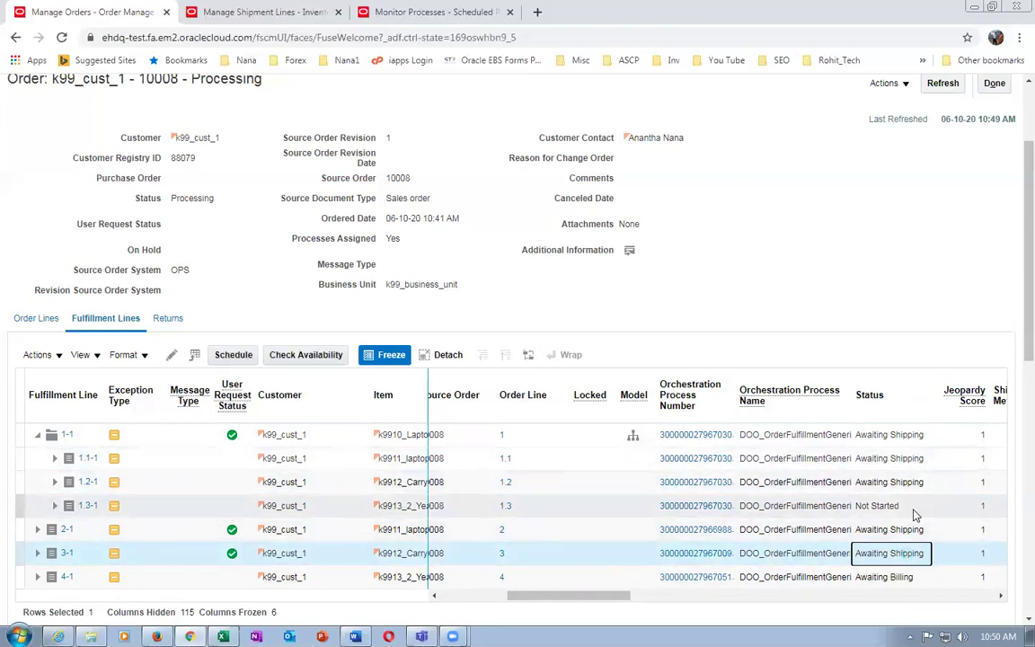
{"action": "left_click", "coordinate": [922, 577]}
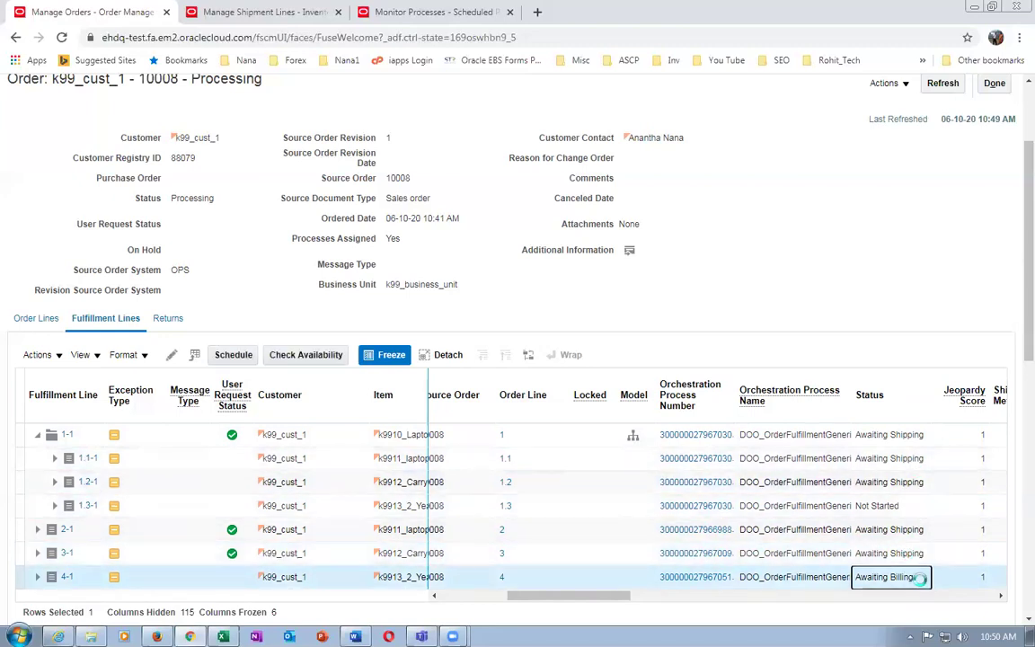
{"action": "left_click", "coordinate": [915, 506]}
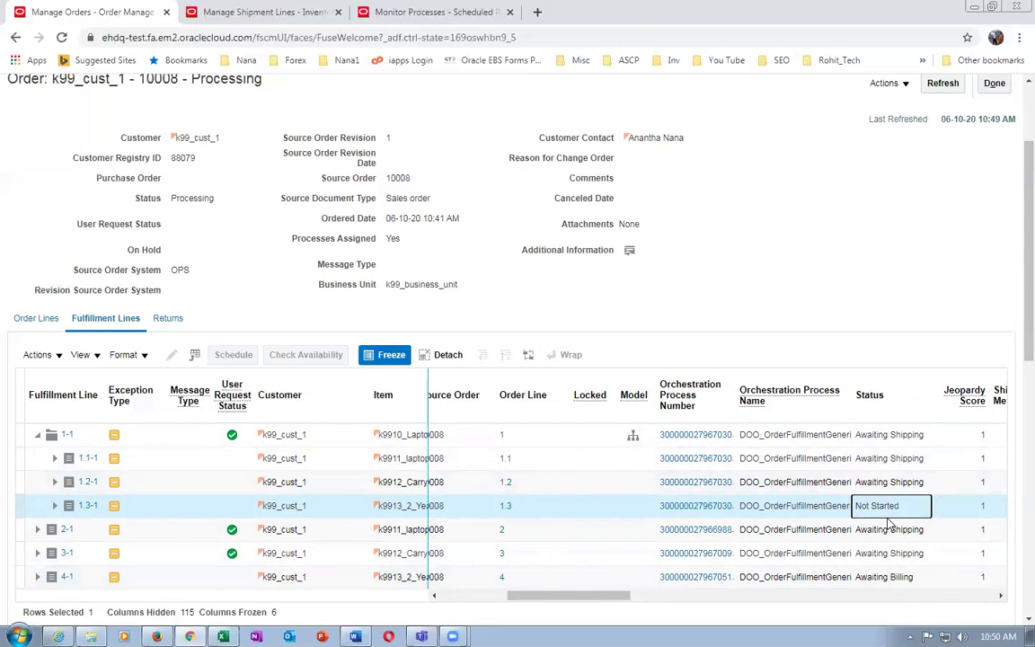
{"action": "left_click", "coordinate": [858, 435]}
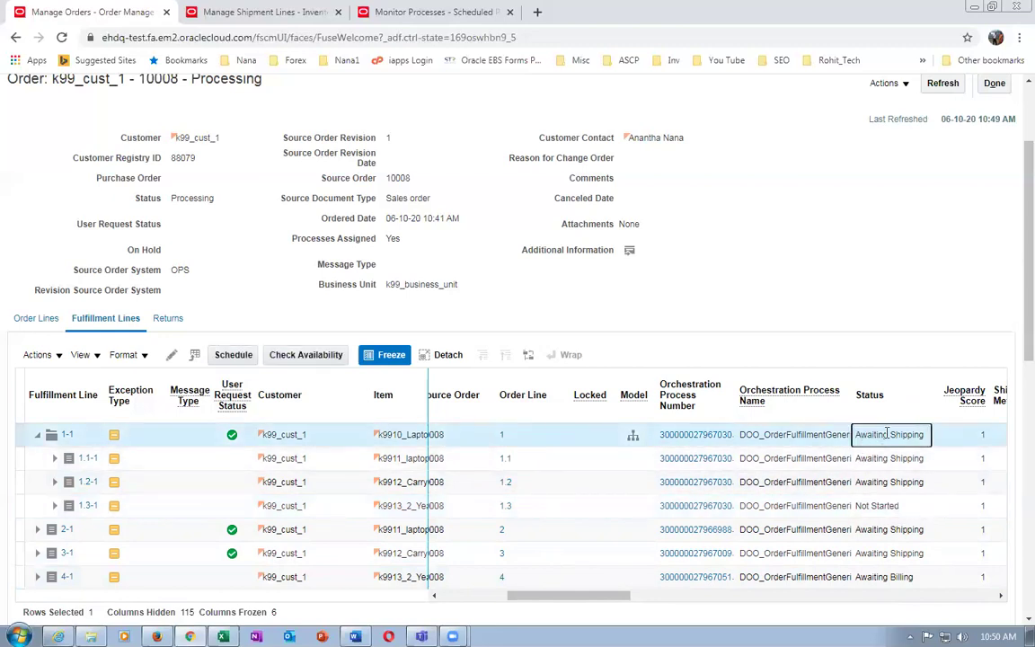
{"action": "left_click", "coordinate": [400, 12]}
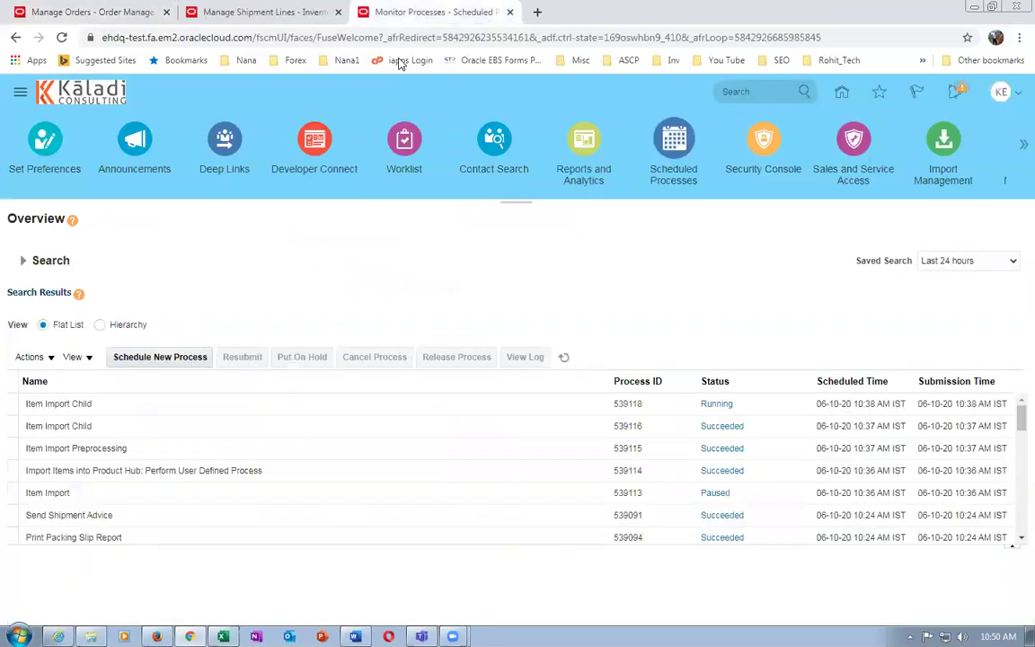
Duplicate the Monitor Processes tab into Manage Shipment Lines and copy order number 10008
{"action": "right_click", "coordinate": [400, 12]}
{"action": "left_click", "coordinate": [437, 77]}
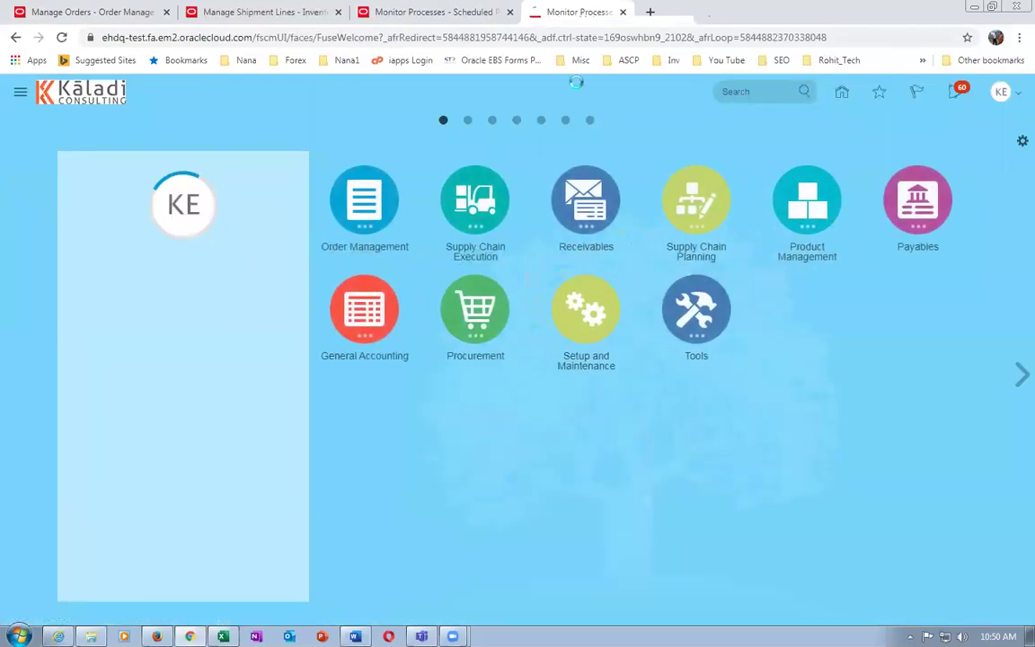
{"action": "left_click", "coordinate": [247, 18]}
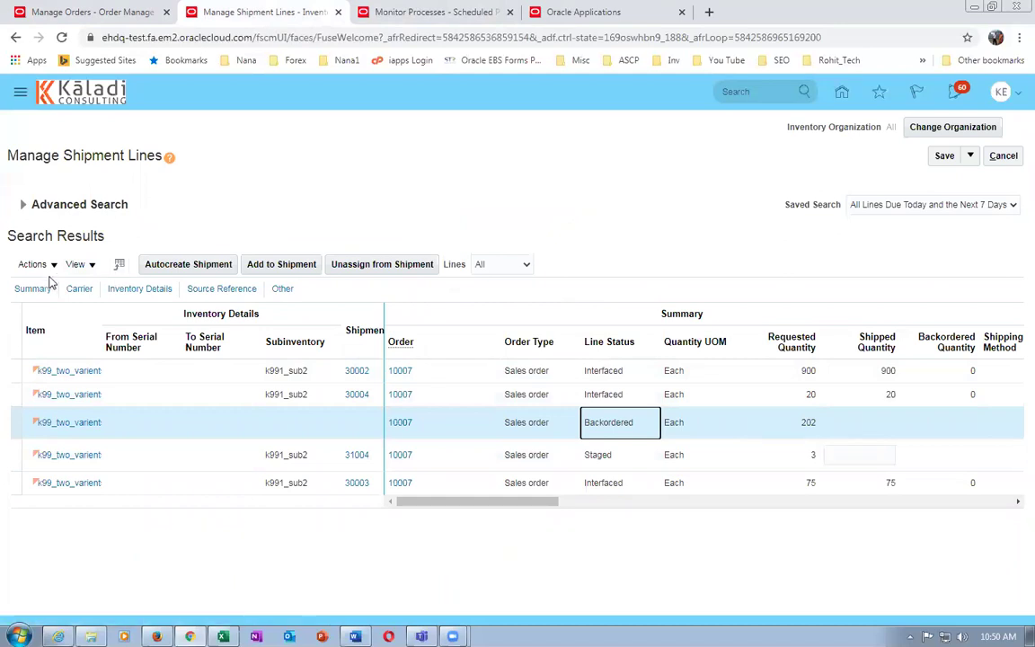
{"action": "left_click", "coordinate": [99, 12]}
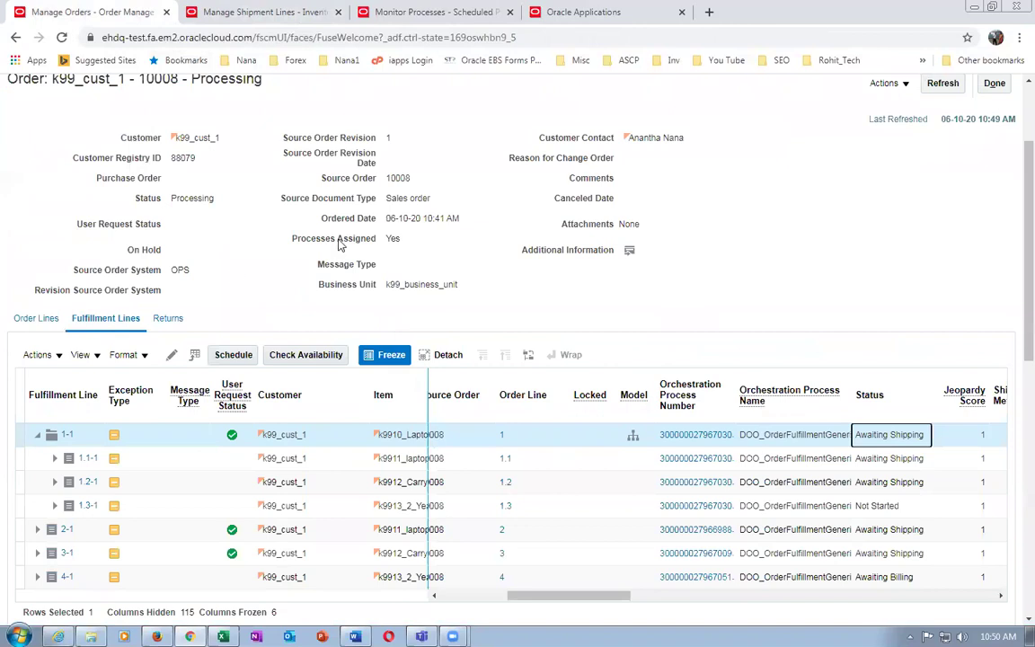
{"action": "left_click_drag", "start_coordinate": [388, 177], "coordinate": [415, 183]}
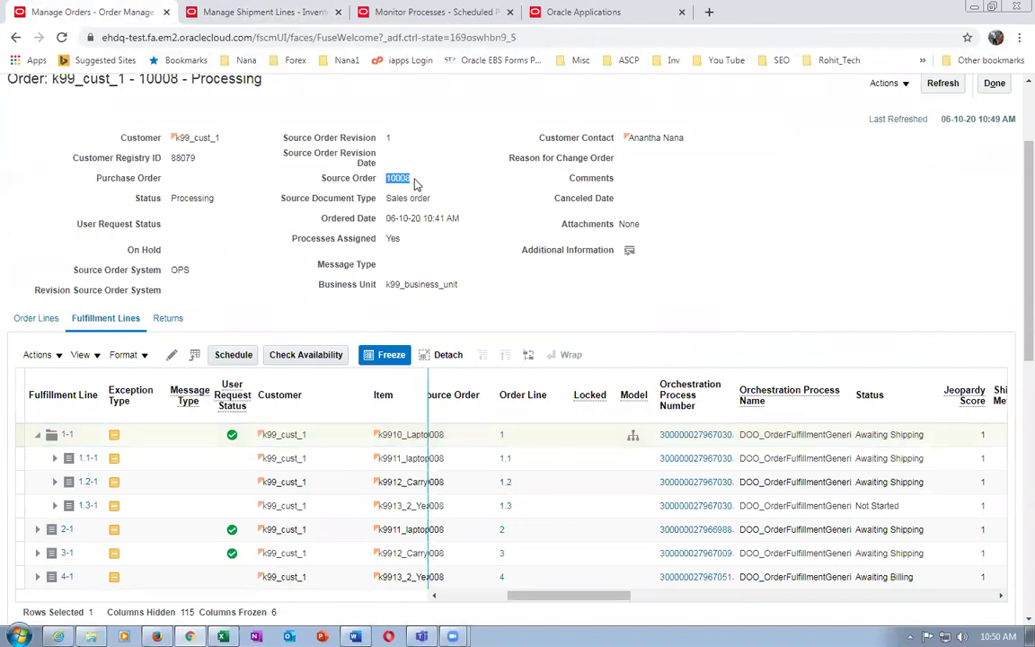
{"action": "left_click", "coordinate": [247, 14]}
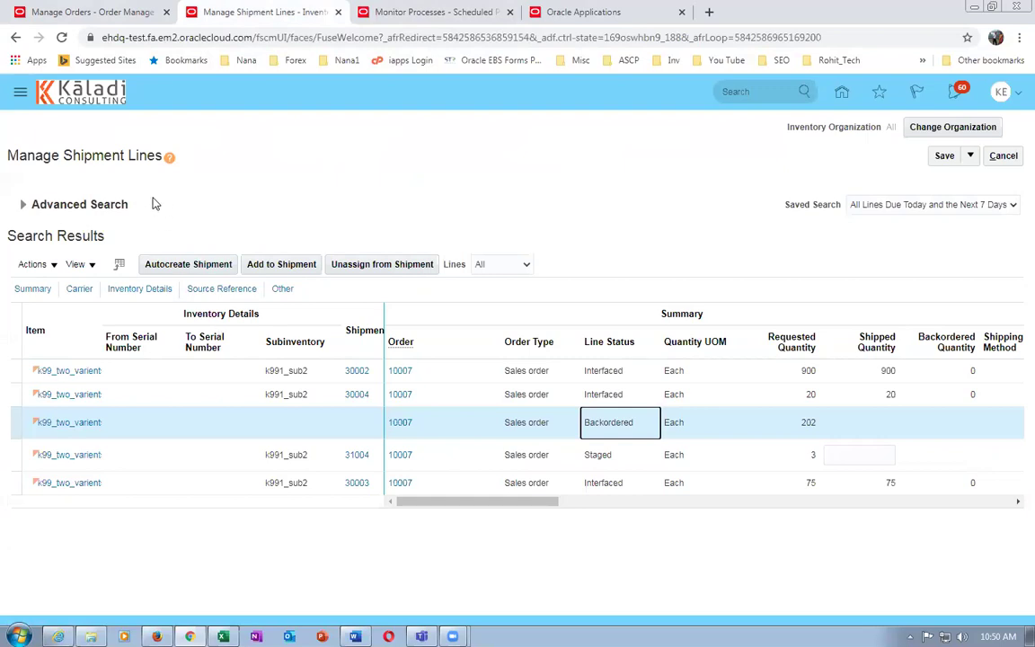
Search Manage Shipment Lines for Order equals 10008 via Advanced Search
{"action": "left_click", "coordinate": [27, 205]}
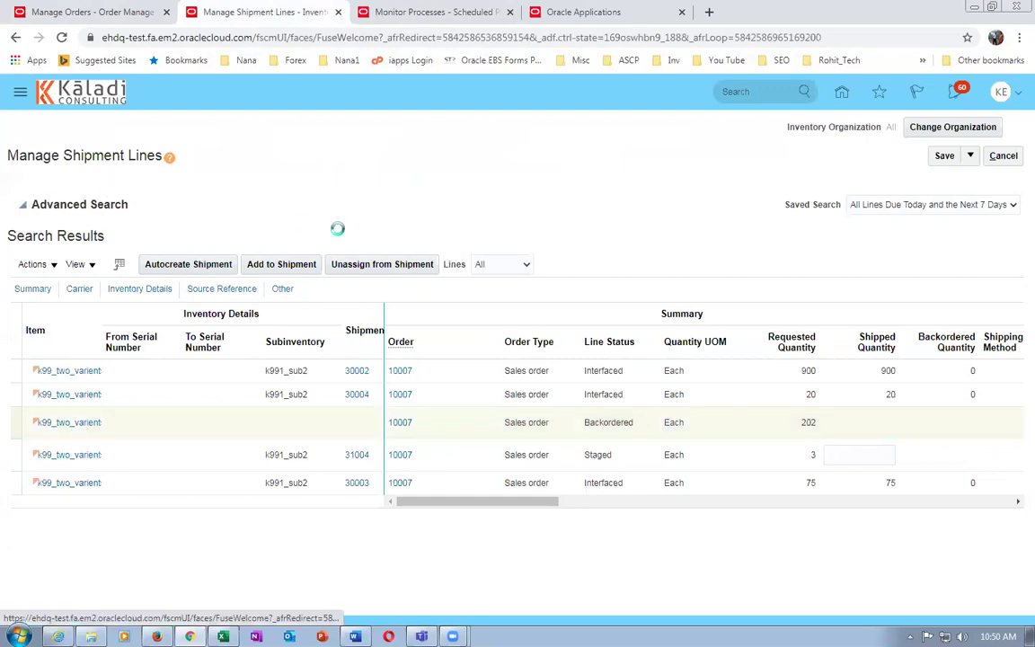
{"action": "left_click", "coordinate": [276, 260]}
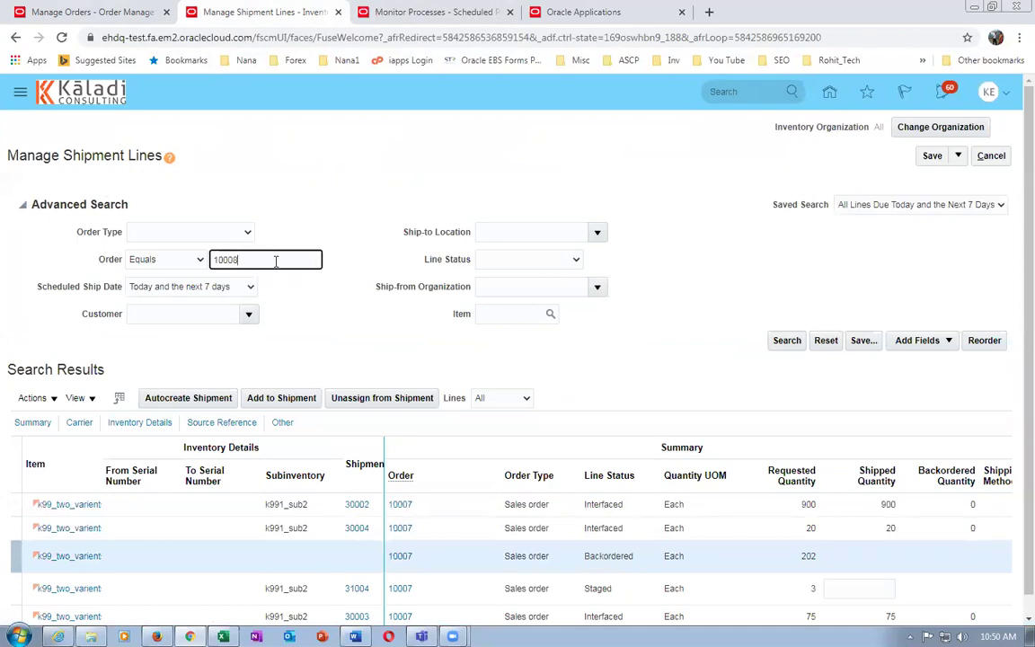
{"action": "type", "text": "8"}
{"action": "left_click", "coordinate": [786, 343]}
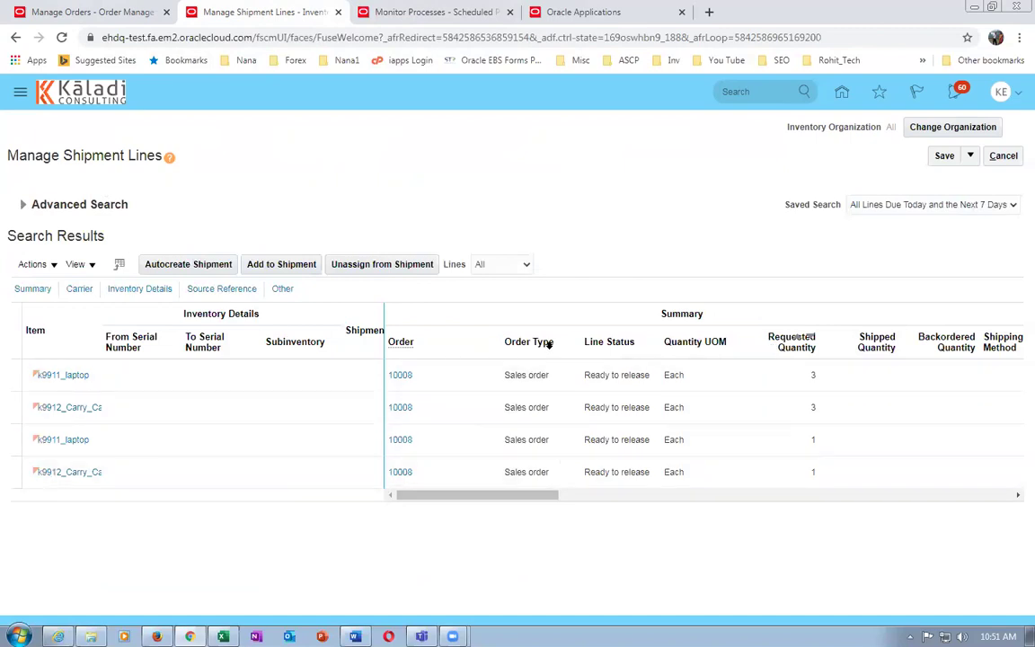
Autocreate shipment 31005 from all four order 10008 lines and open it
{"action": "left_click", "coordinate": [12, 375]}
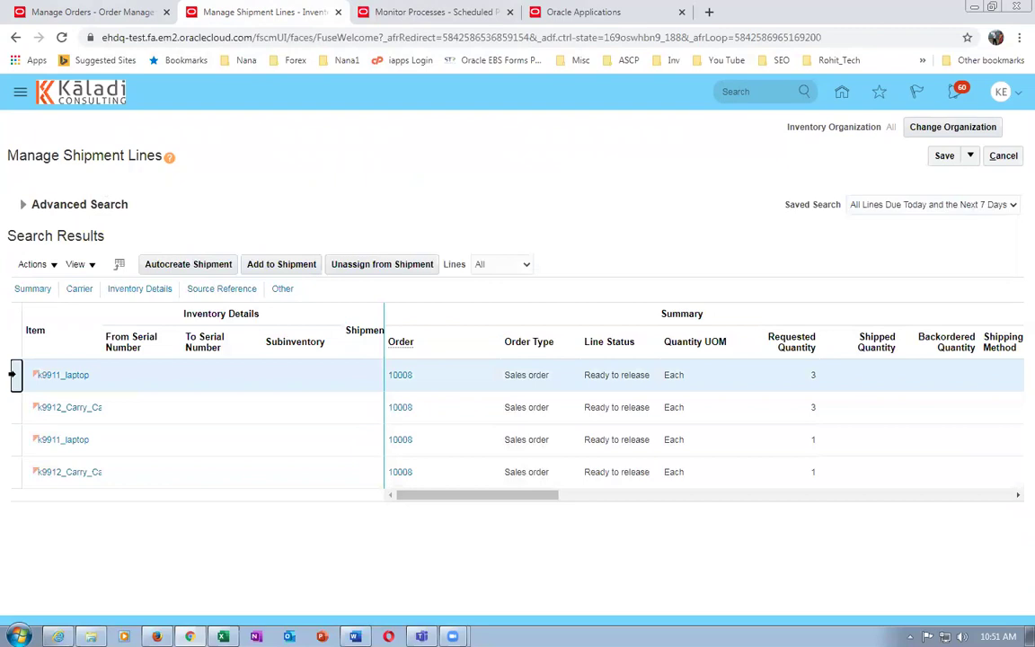
{"action": "left_click", "coordinate": [15, 407], "text": "ctrl"}
{"action": "left_click", "coordinate": [15, 440], "text": "ctrl"}
{"action": "left_click", "coordinate": [16, 471], "text": "ctrl"}
{"action": "left_click", "coordinate": [201, 265]}
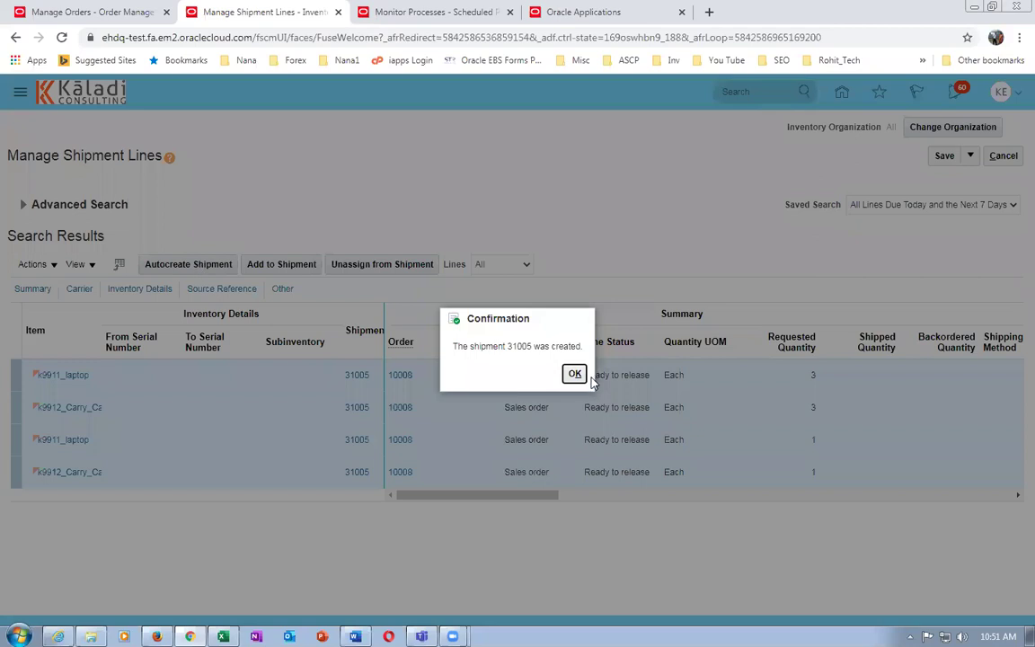
{"action": "left_click", "coordinate": [574, 373]}
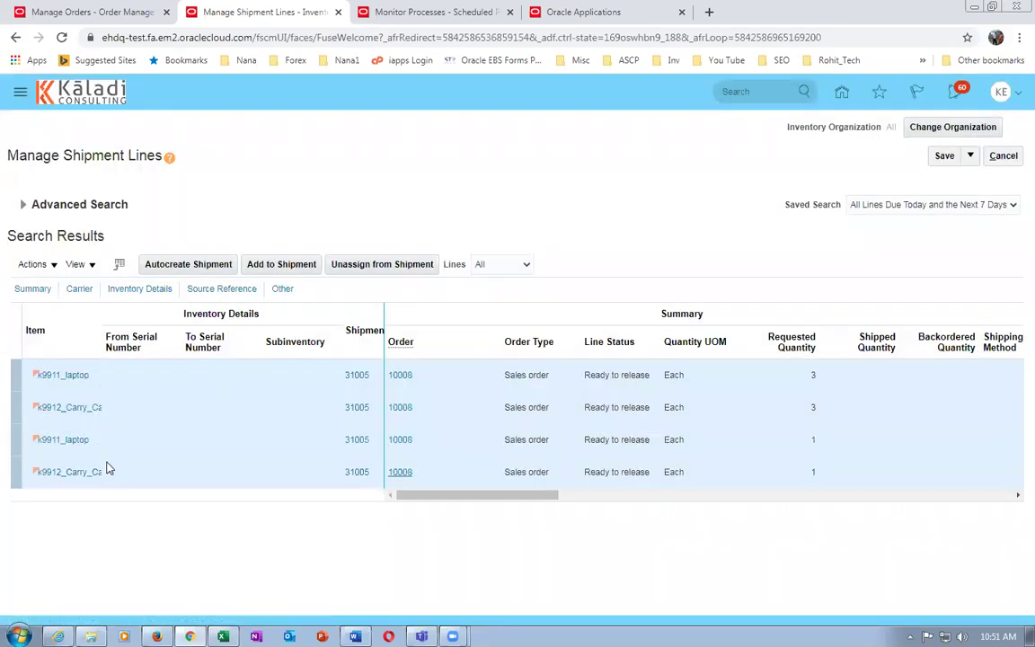
{"action": "left_click", "coordinate": [356, 377]}
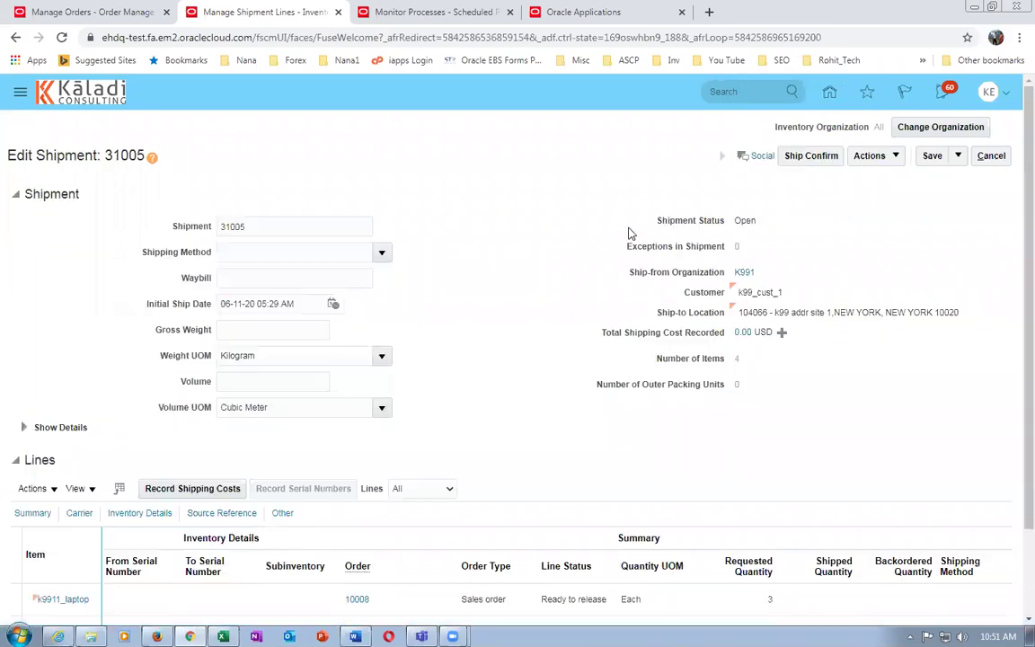
Pick release shipment 31005, acknowledge the confirmation, and save and close it
{"action": "left_click", "coordinate": [870, 155]}
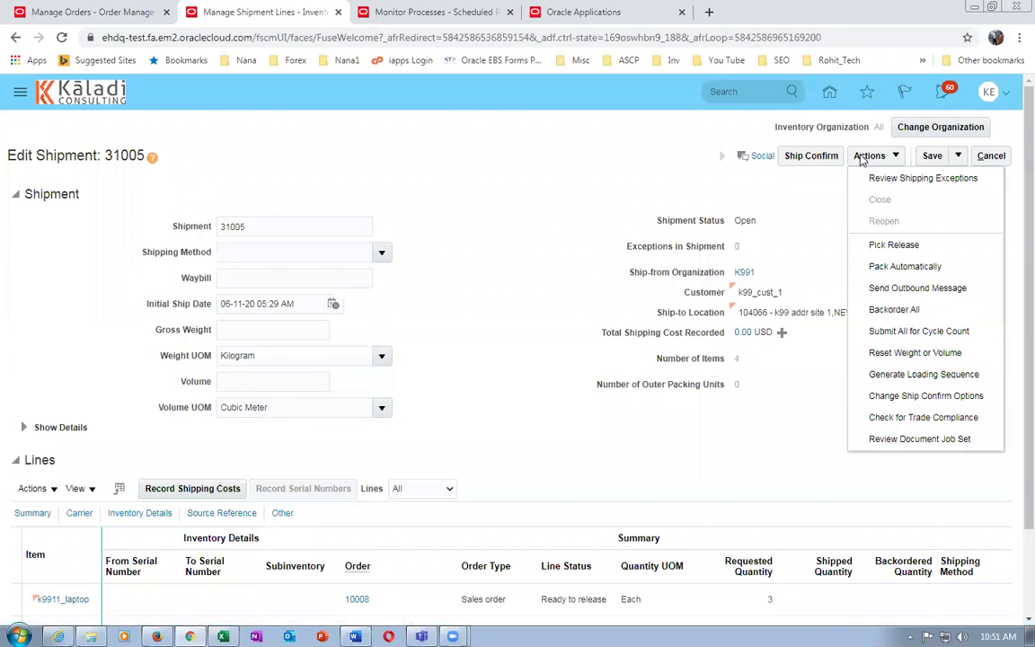
{"action": "left_click", "coordinate": [894, 245]}
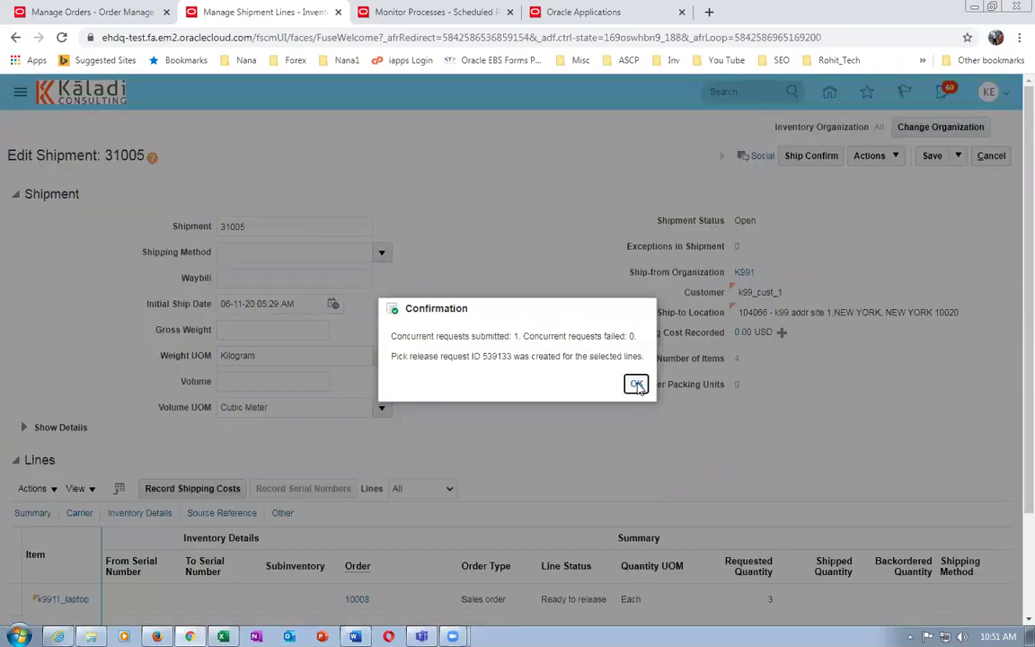
{"action": "left_click", "coordinate": [636, 384]}
{"action": "left_click", "coordinate": [959, 156]}
{"action": "left_click", "coordinate": [909, 174]}
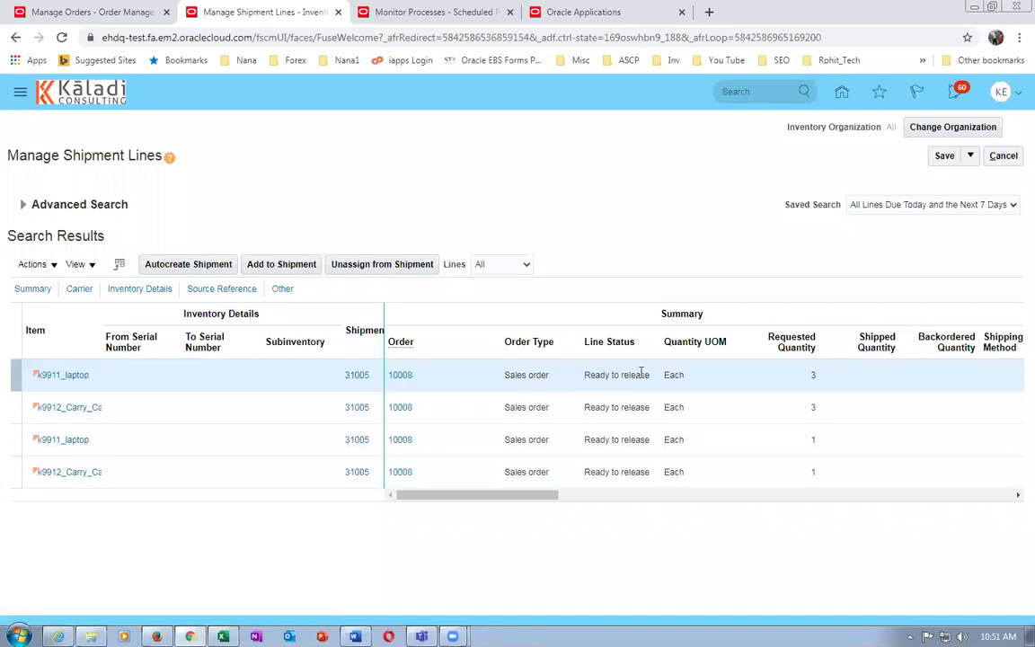
Rerun the Advanced Search for order 10008's shipment lines
{"action": "left_click", "coordinate": [22, 205]}
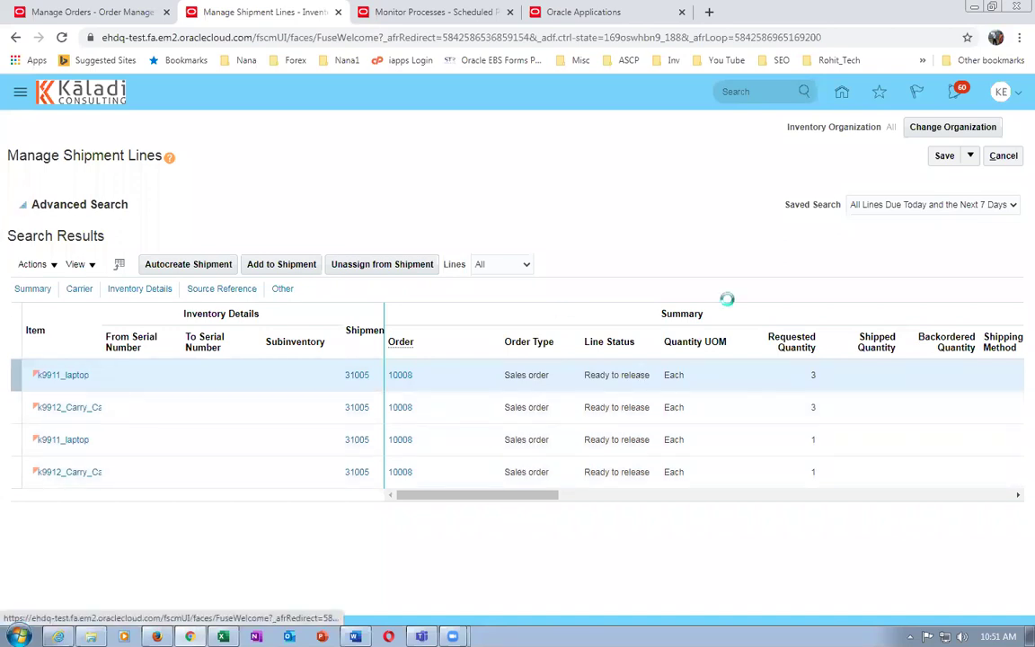
{"action": "left_click", "coordinate": [788, 340]}
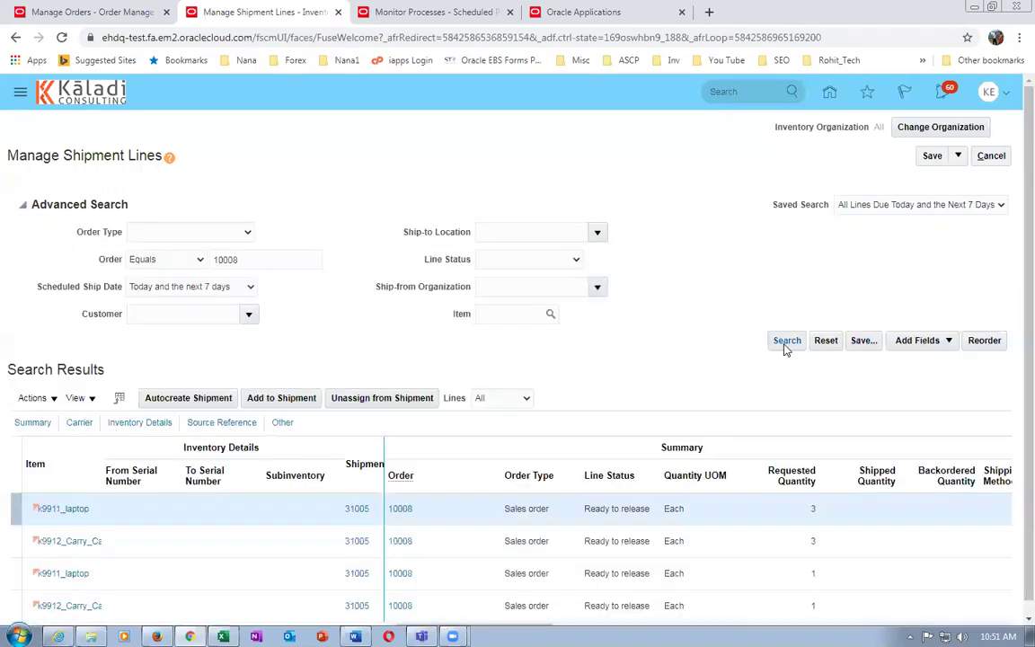
{"action": "left_click", "coordinate": [787, 340]}
Re-search so order 10008's four lines show Staged, select them all, and open shipment 31005
{"action": "left_click", "coordinate": [23, 206]}
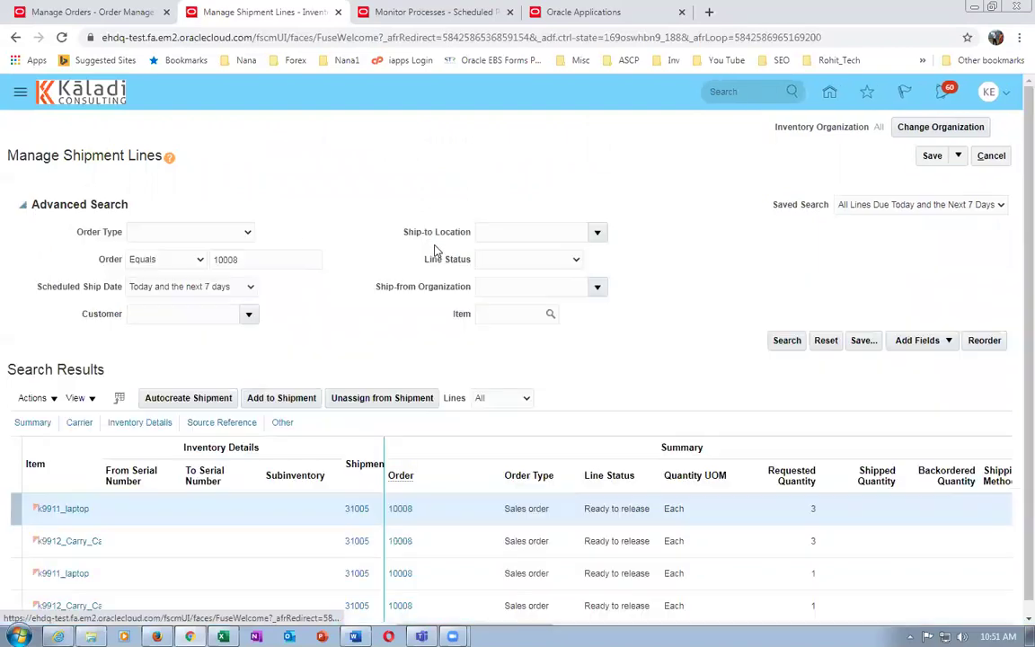
{"action": "left_click", "coordinate": [786, 339]}
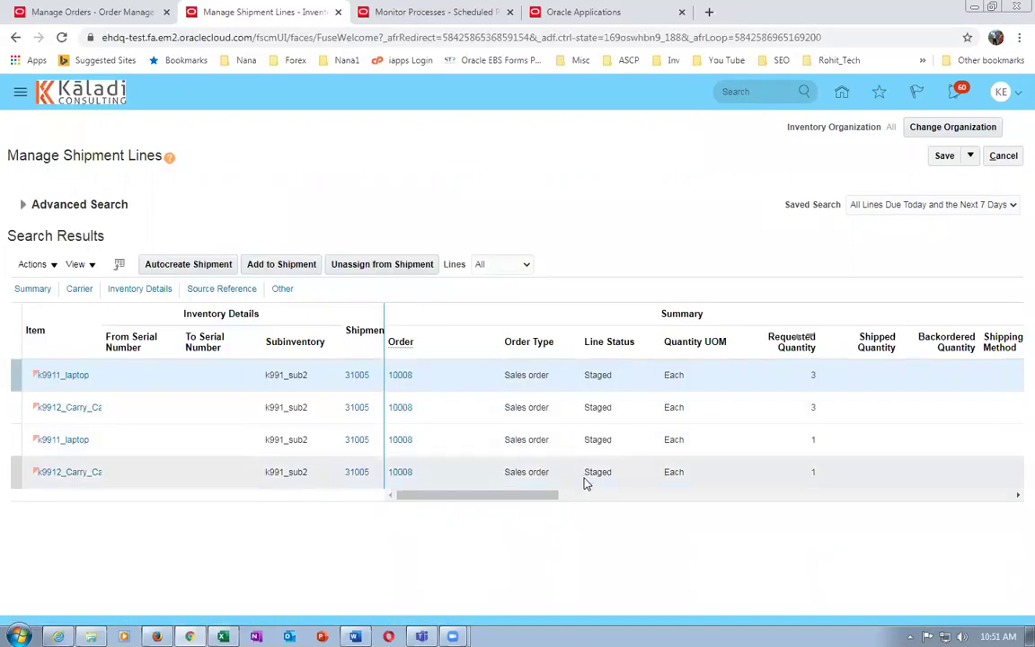
{"action": "left_click", "coordinate": [15, 376]}
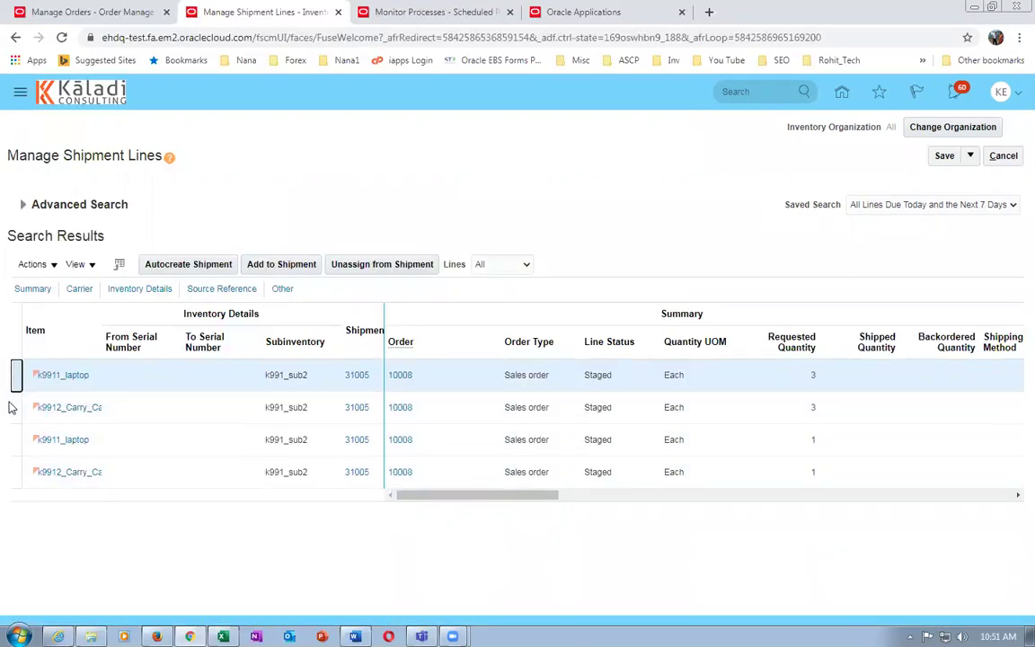
{"action": "left_click", "coordinate": [15, 407]}
{"action": "left_click", "coordinate": [16, 440], "text": "ctrl"}
{"action": "left_click", "coordinate": [15, 472], "text": "ctrl"}
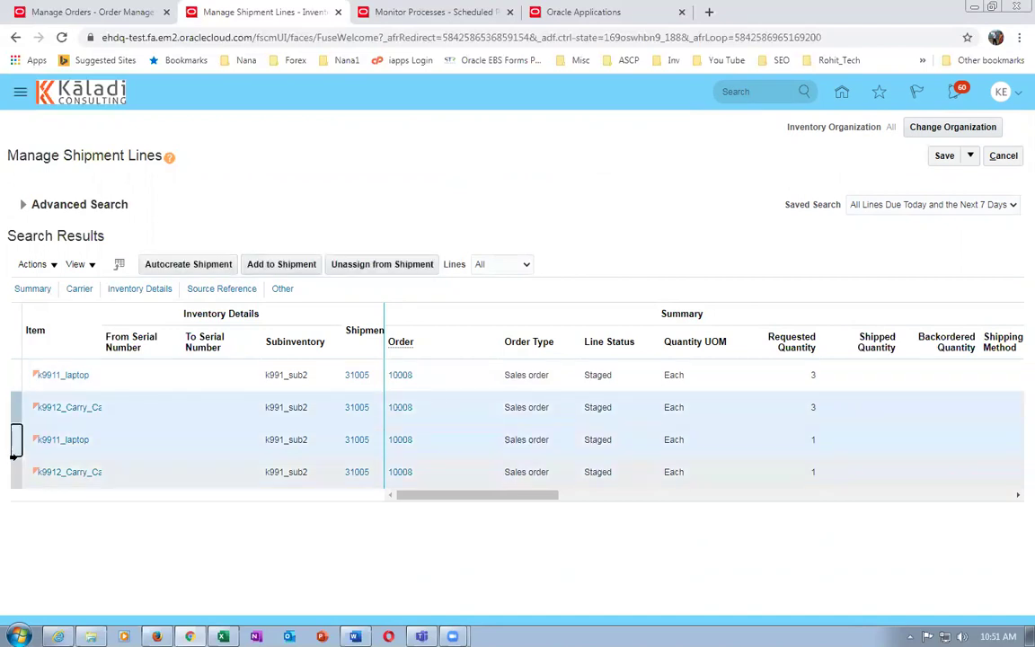
{"action": "left_click", "coordinate": [13, 375], "text": "ctrl"}
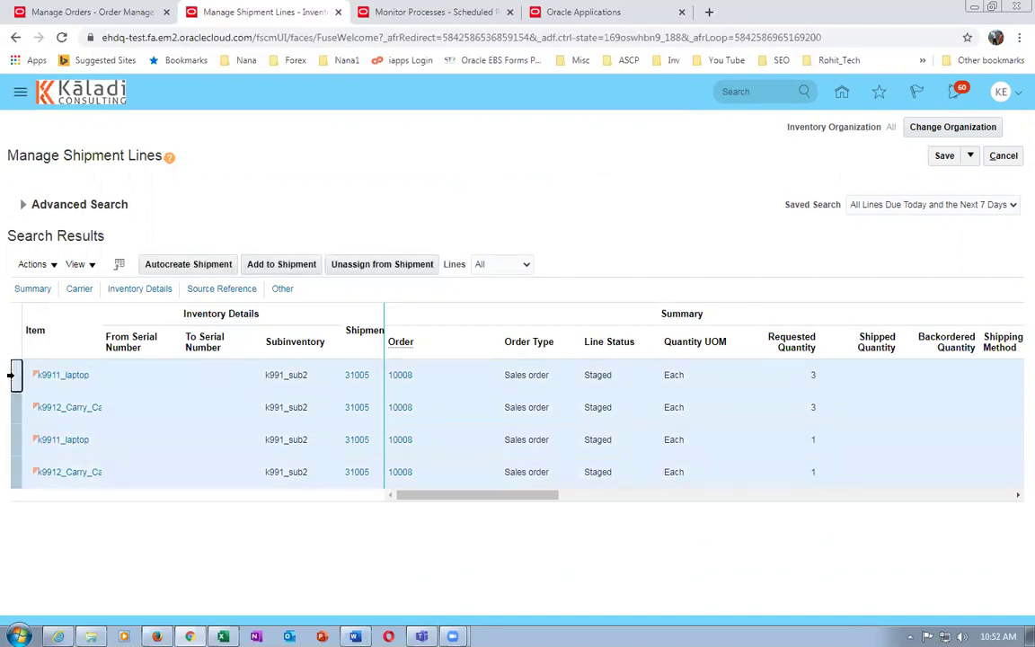
{"action": "left_click", "coordinate": [363, 381]}
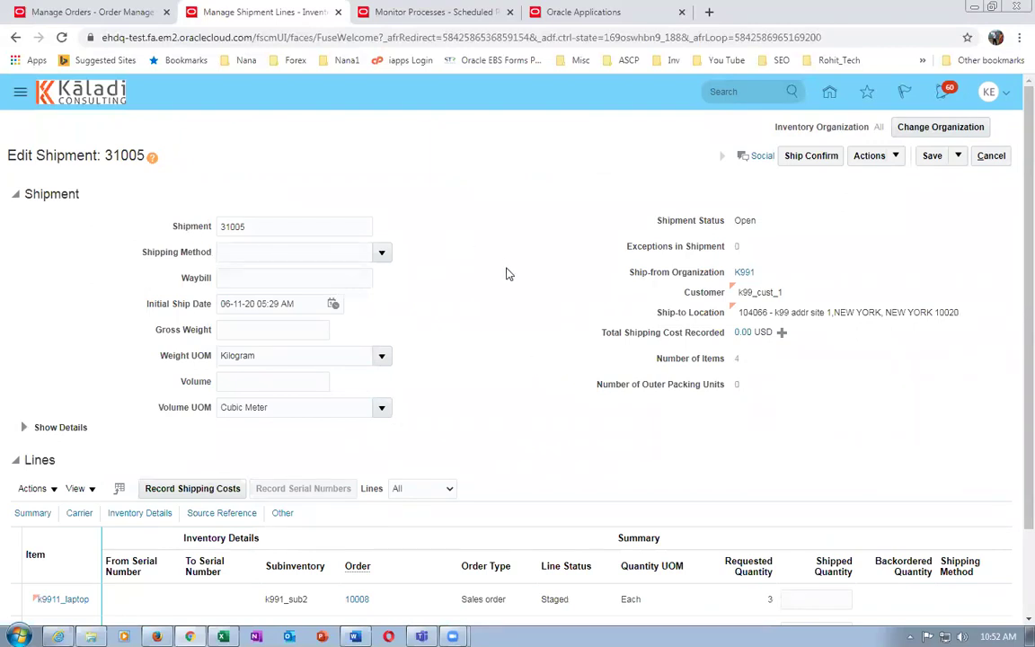
Review shipment 31005's Change Ship Confirm Options and cancel without changes
{"action": "scroll", "coordinate": [506, 274], "scroll_direction": "down", "scroll_amount": 2}
{"action": "scroll", "coordinate": [506, 273], "scroll_direction": "up", "scroll_amount": 2}
{"action": "scroll", "coordinate": [506, 273], "scroll_direction": "down", "scroll_amount": 2}
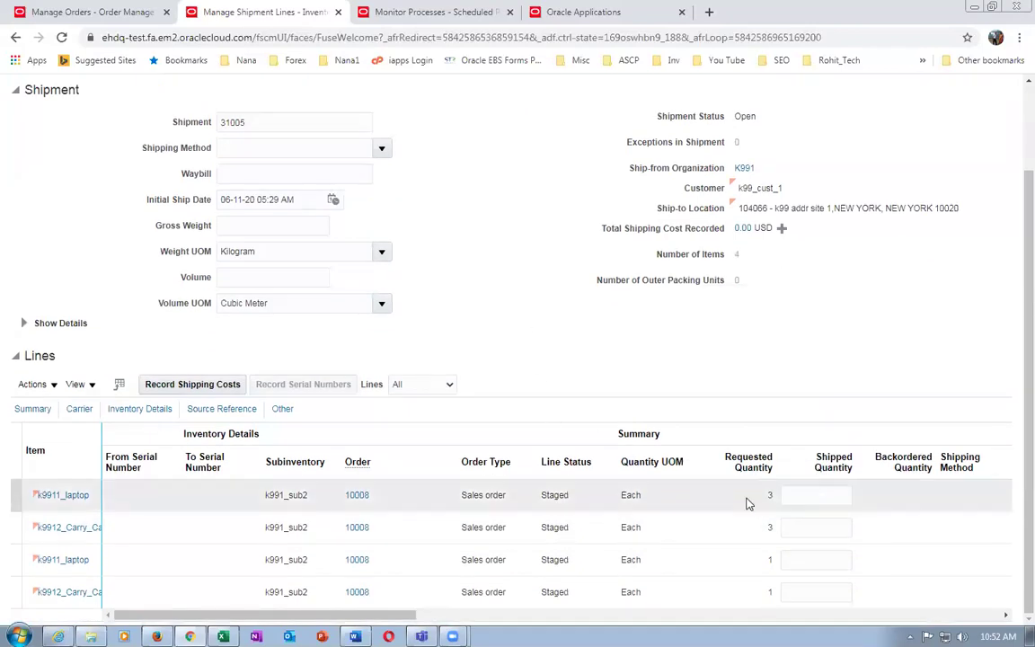
{"action": "scroll", "coordinate": [740, 492], "scroll_direction": "up", "scroll_amount": 2}
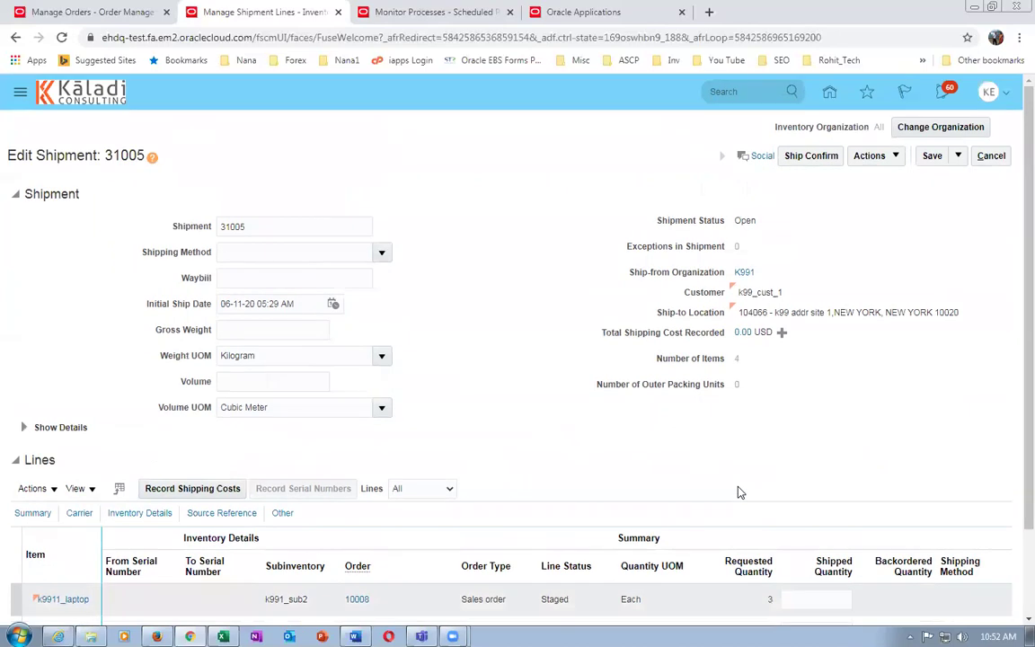
{"action": "left_click", "coordinate": [871, 157]}
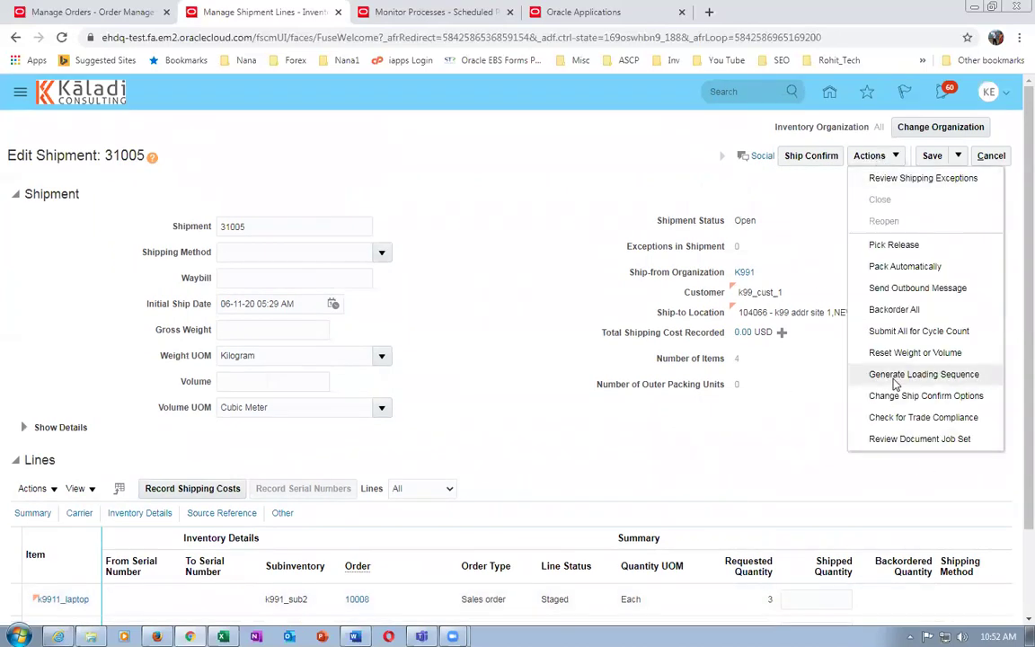
{"action": "left_click", "coordinate": [925, 395]}
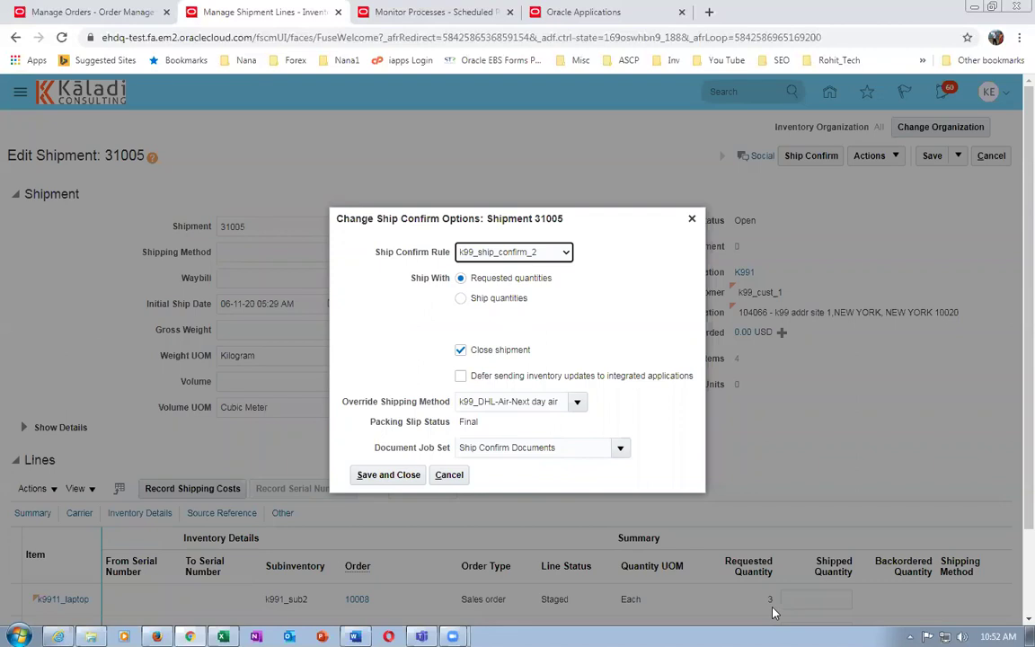
{"action": "left_click", "coordinate": [449, 474]}
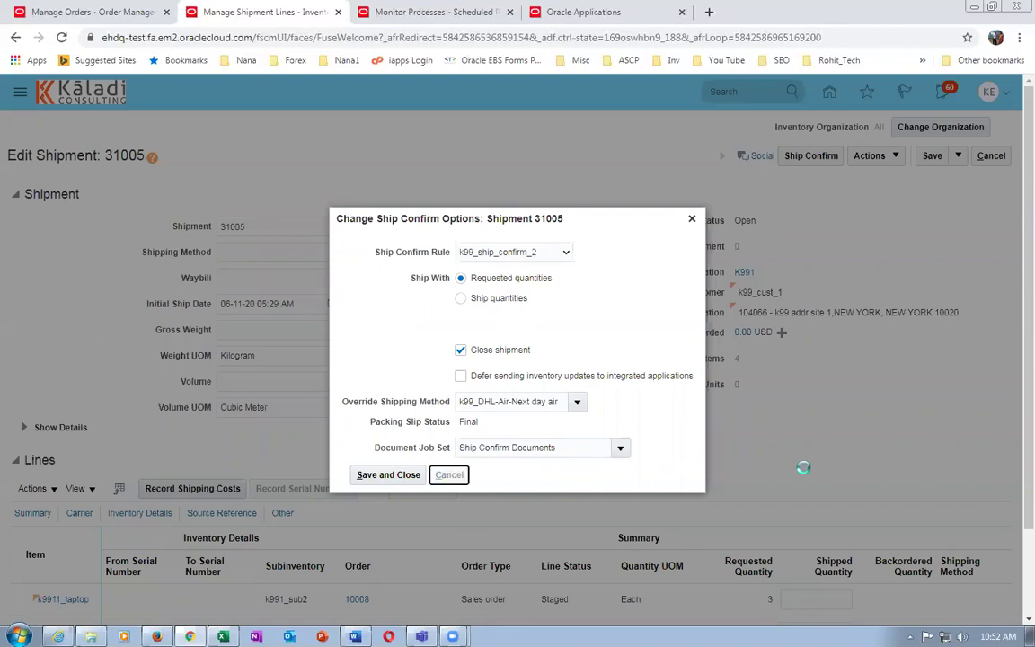
Ship confirm shipment 31005, accepting the weight and volume warning
{"action": "scroll", "coordinate": [806, 471], "scroll_direction": "down", "scroll_amount": 2}
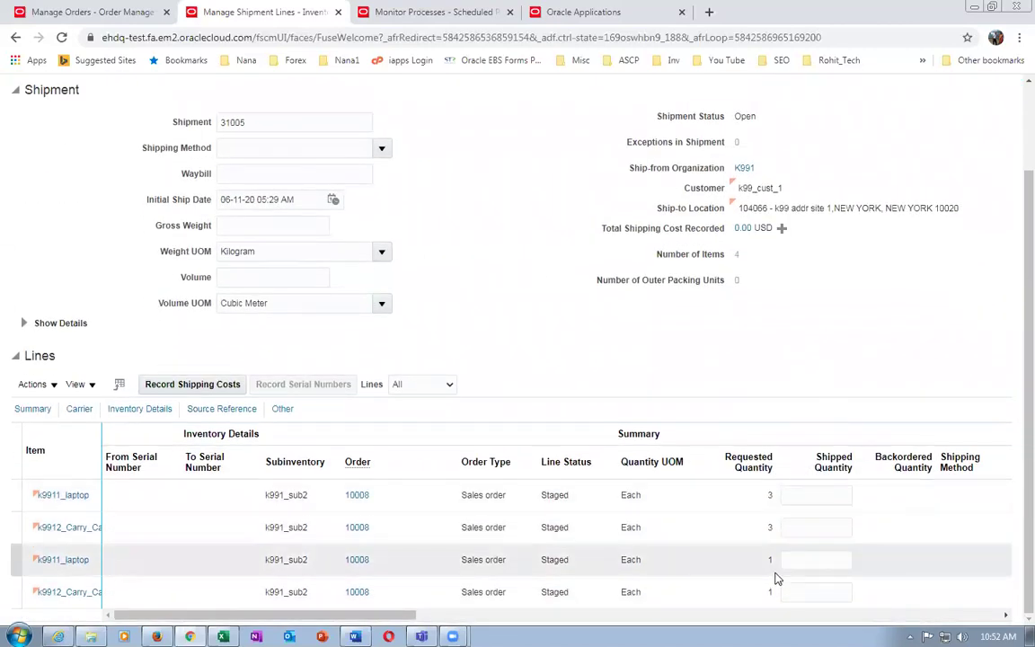
{"action": "scroll", "coordinate": [773, 370], "scroll_direction": "up", "scroll_amount": 2}
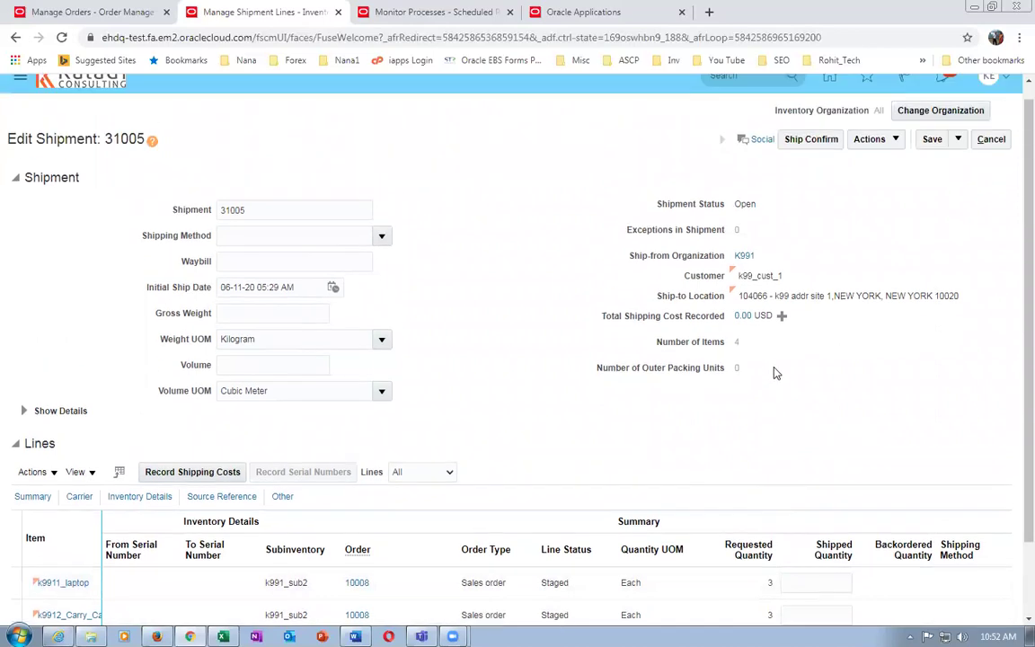
{"action": "left_click", "coordinate": [812, 155]}
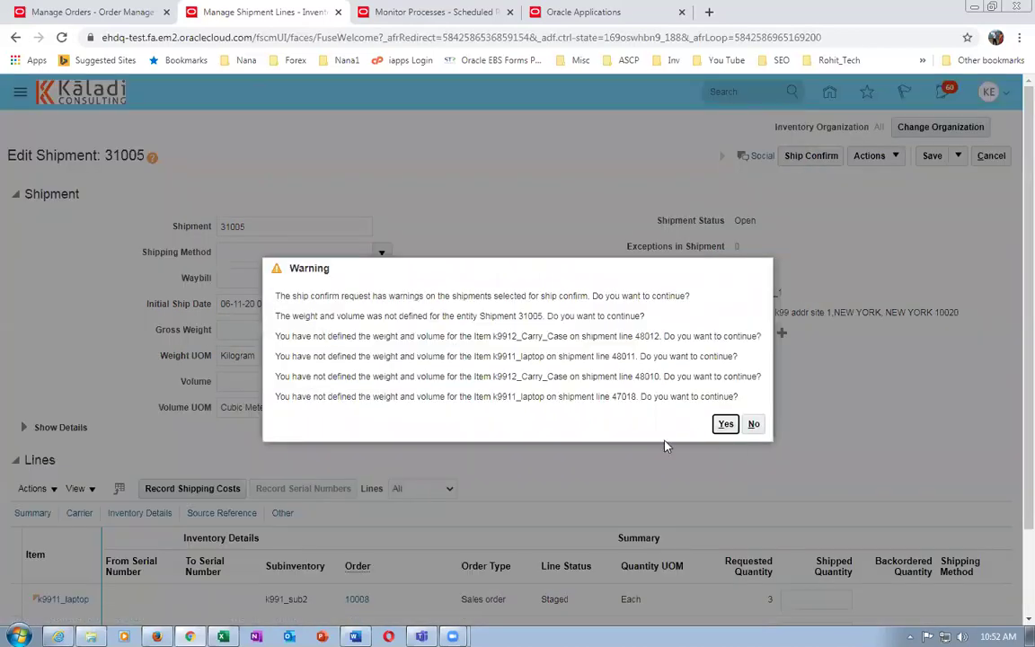
{"action": "left_click", "coordinate": [724, 425]}
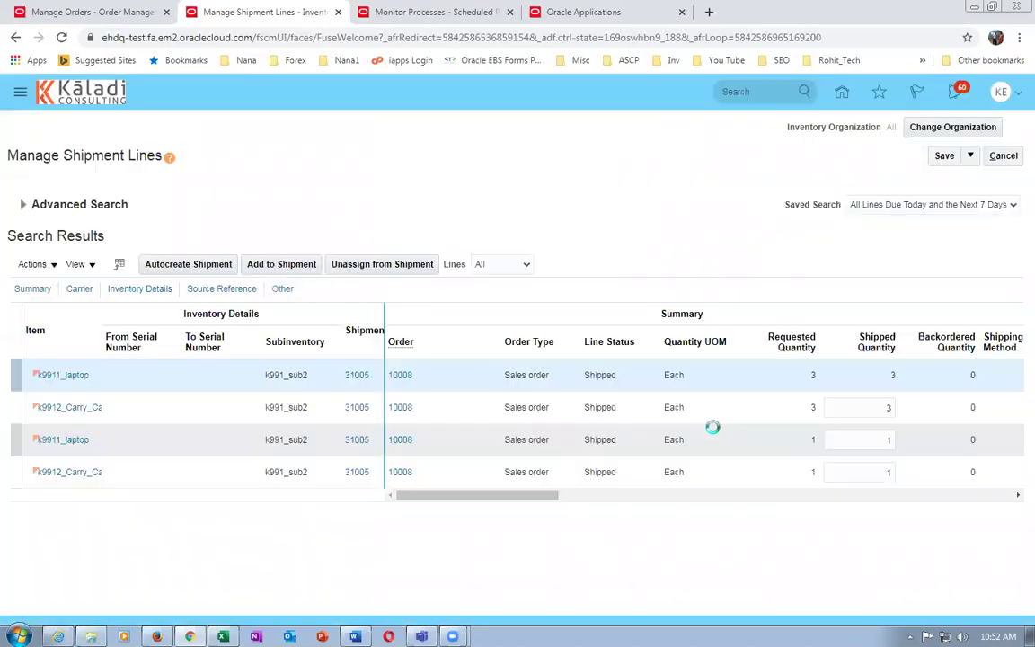
{"action": "left_click", "coordinate": [378, 13]}
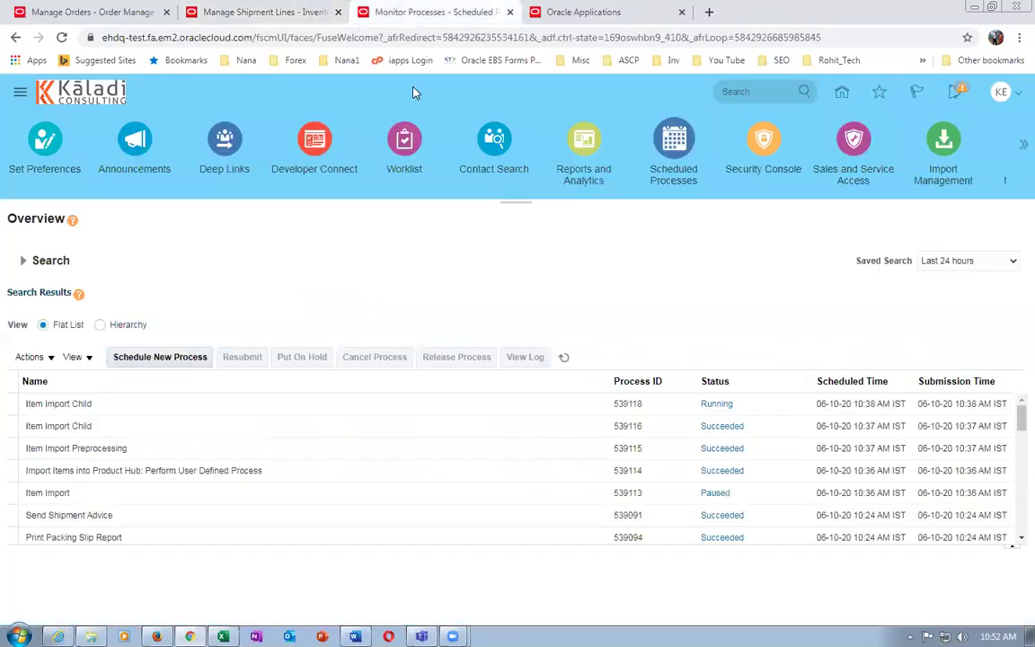
Refresh the scheduled processes list to confirm ship confirm jobs run, then return to order 10008
{"action": "left_click", "coordinate": [154, 358]}
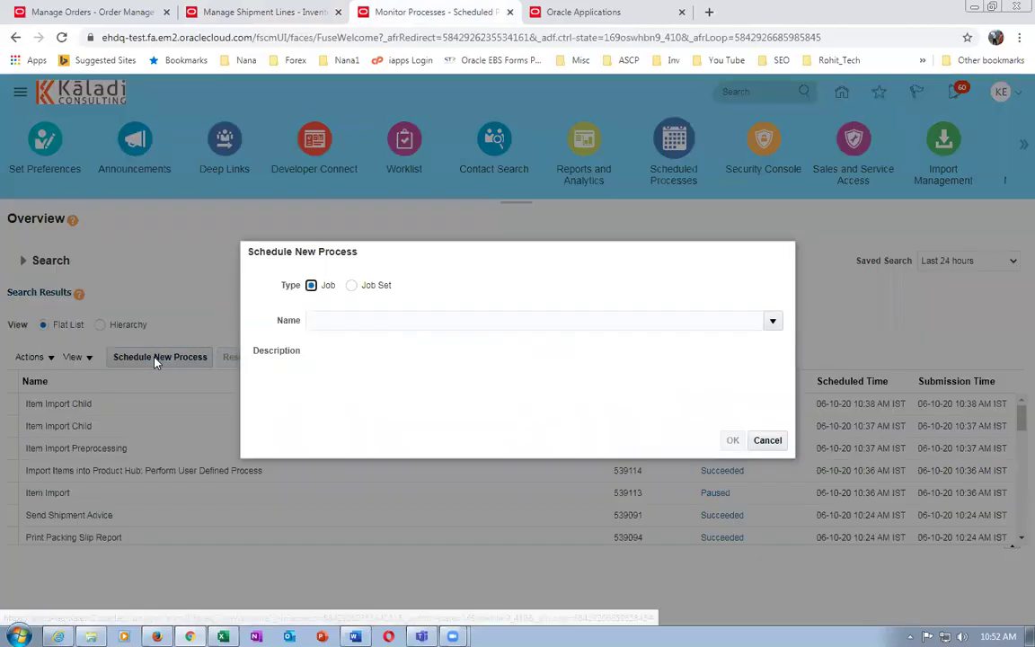
{"action": "left_click", "coordinate": [771, 441]}
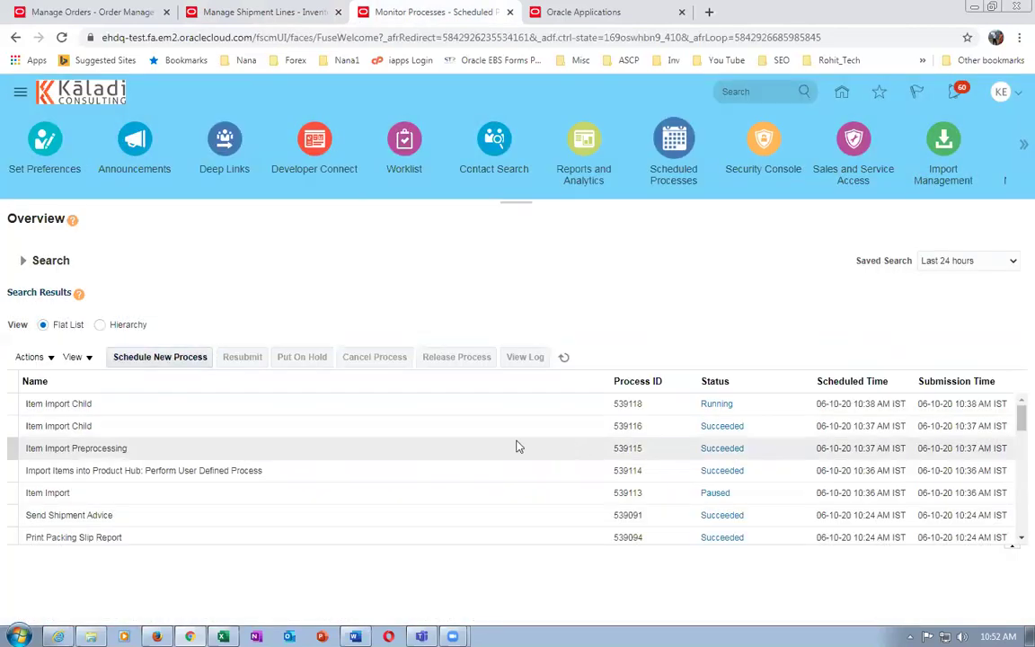
{"action": "left_click", "coordinate": [564, 358]}
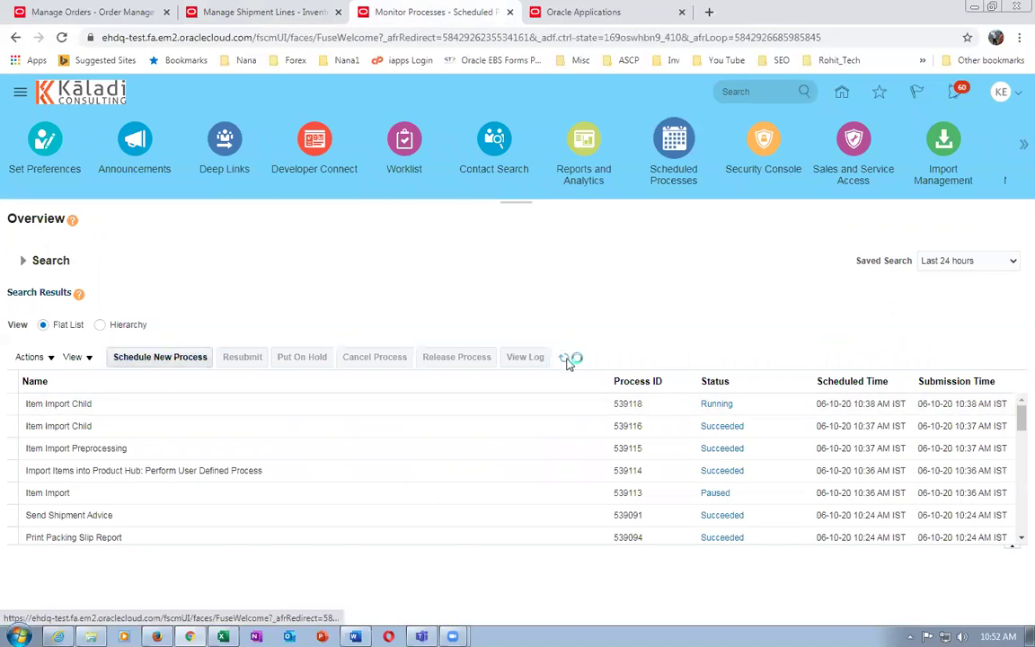
{"action": "left_click", "coordinate": [566, 360]}
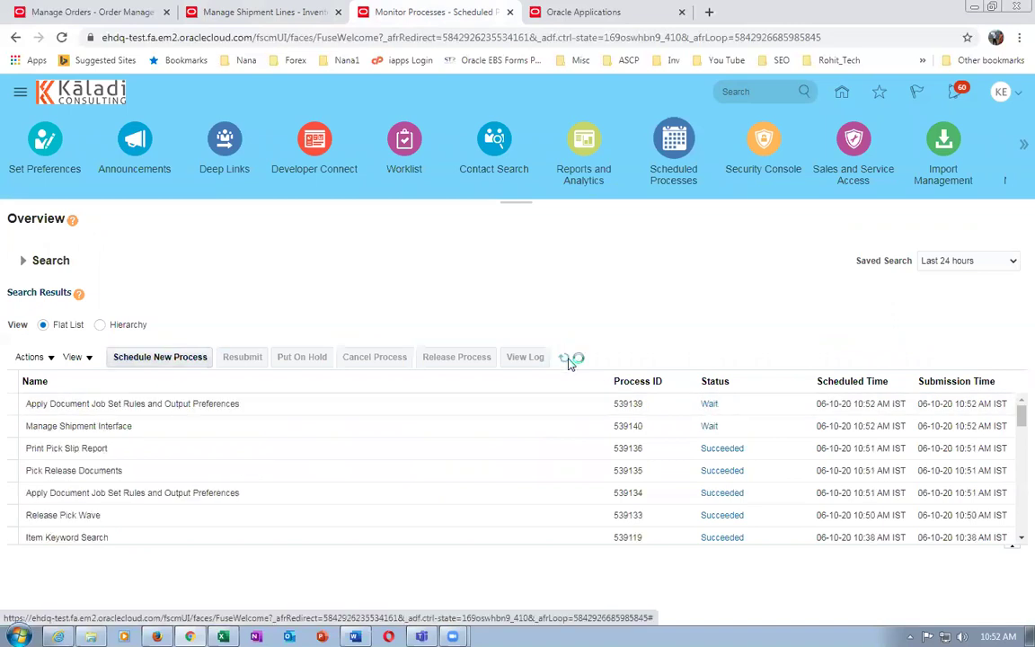
{"action": "left_click", "coordinate": [565, 358]}
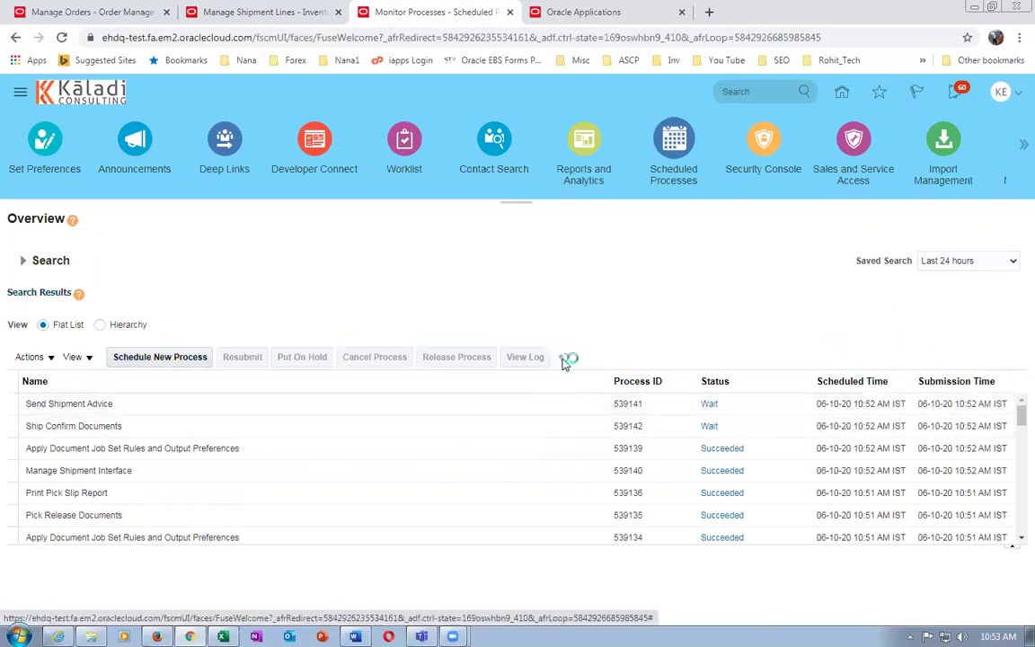
{"action": "left_click", "coordinate": [563, 359]}
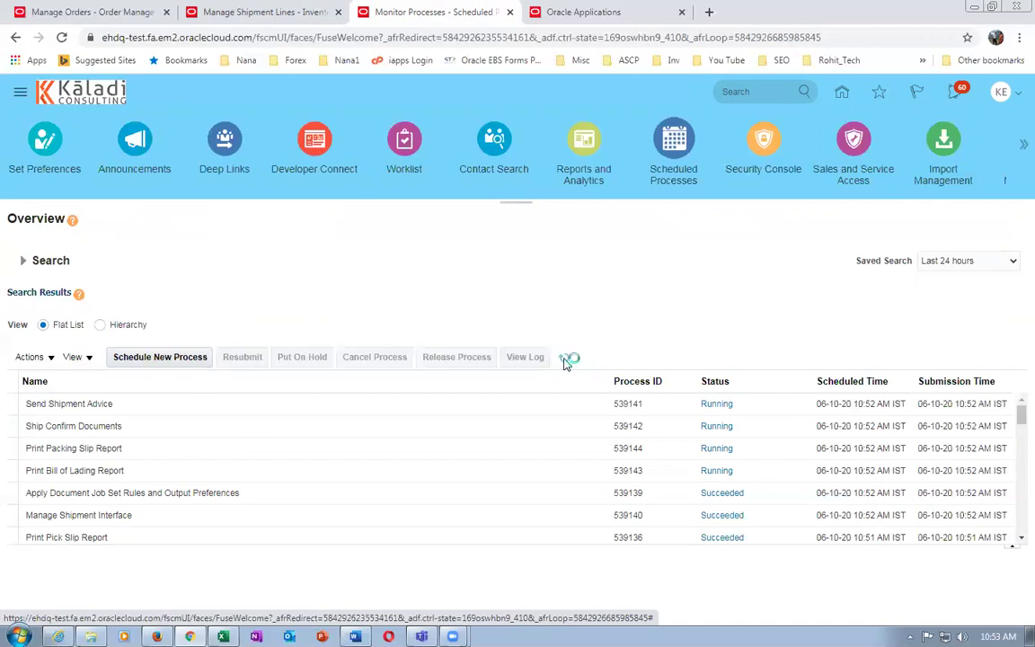
{"action": "left_click", "coordinate": [65, 13]}
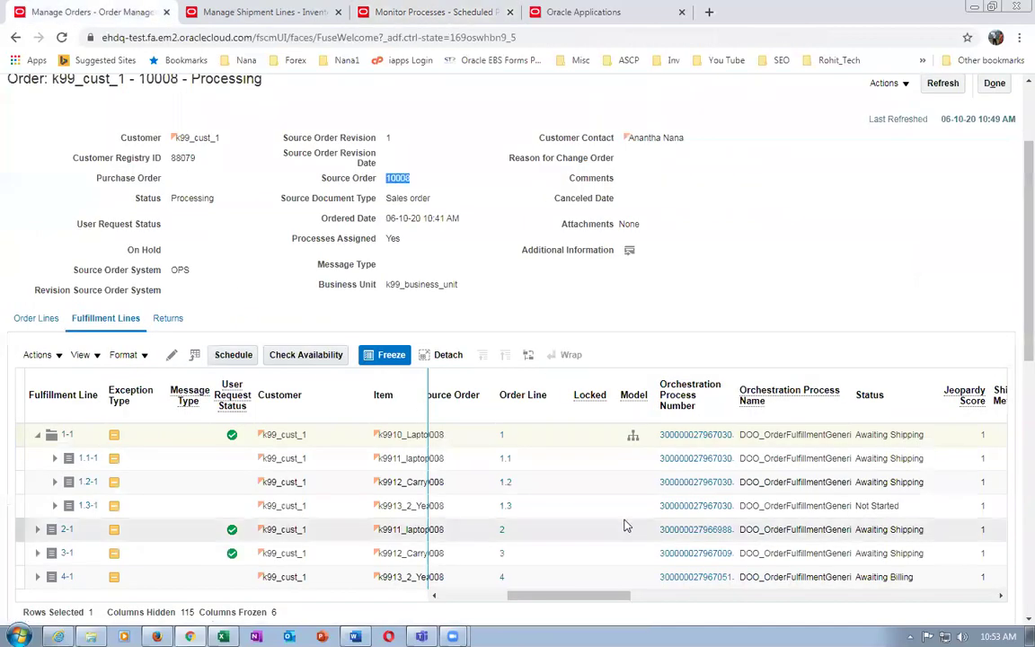
Refresh the order repeatedly until its fulfillment lines show Shipped
{"action": "left_click", "coordinate": [943, 84]}
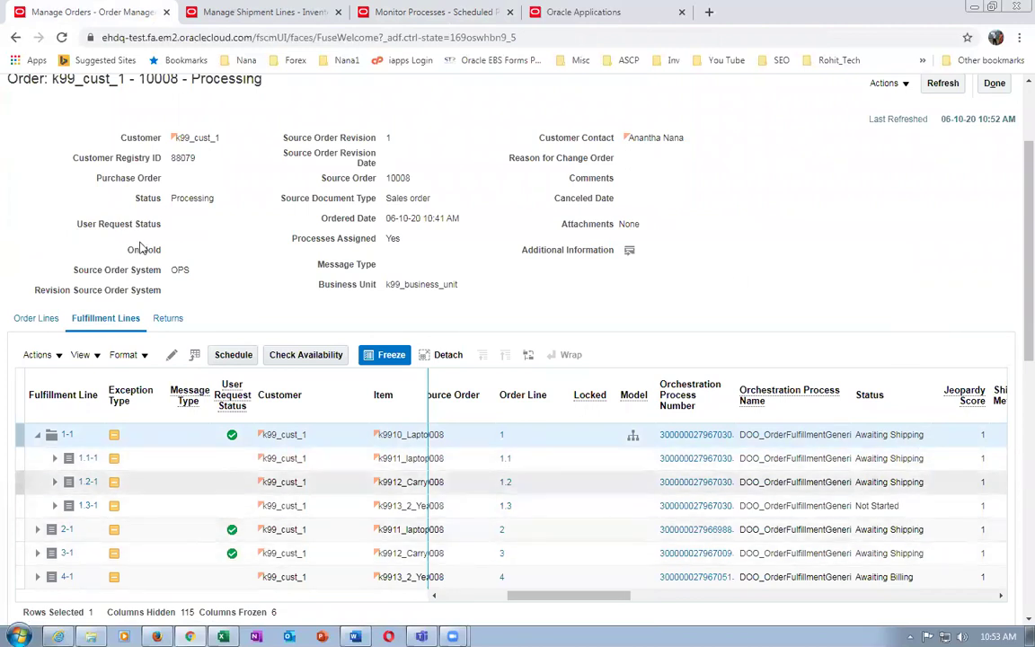
{"action": "left_click", "coordinate": [946, 84]}
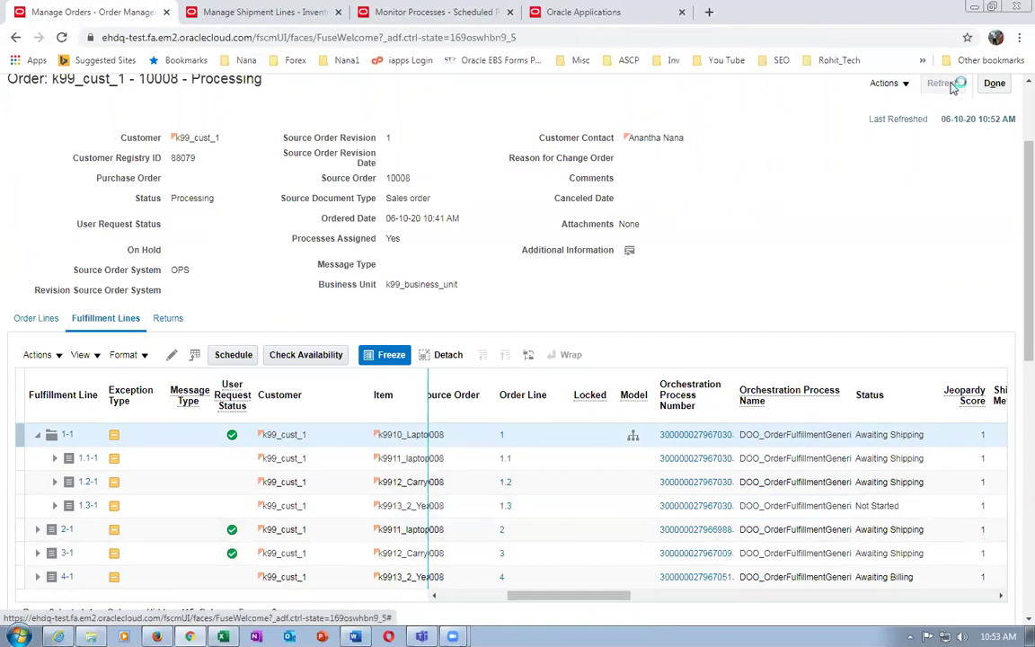
{"action": "left_click", "coordinate": [957, 85]}
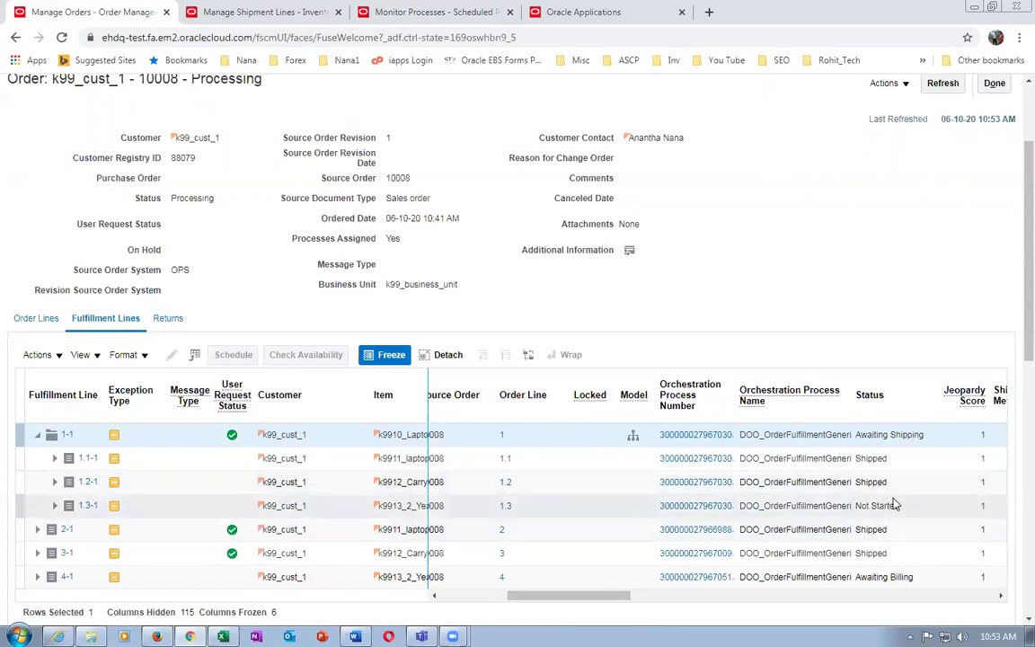
{"action": "left_click", "coordinate": [948, 86]}
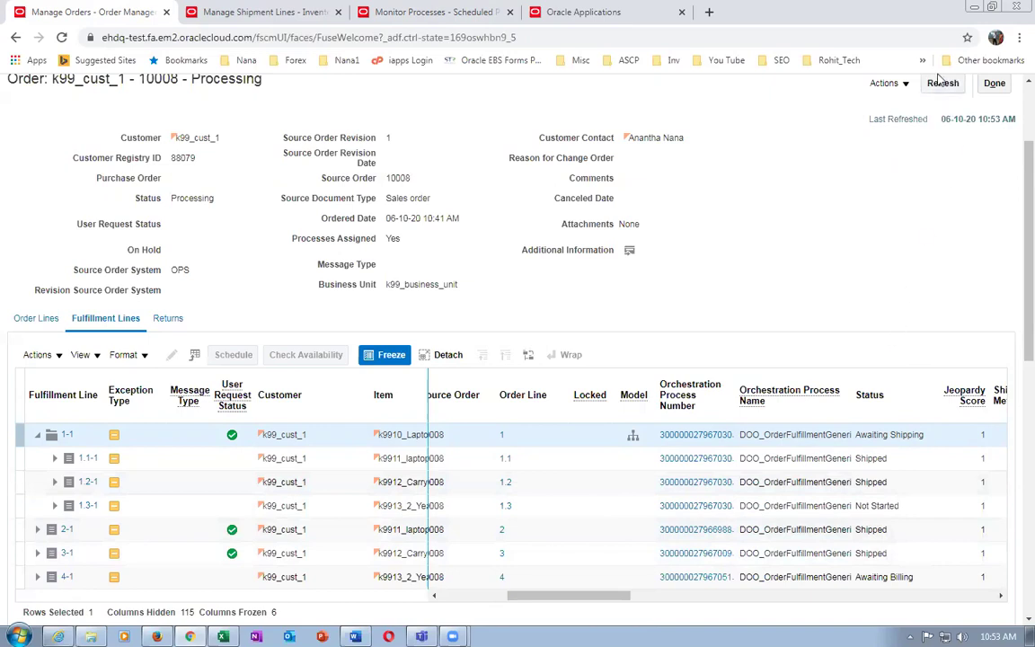
{"action": "left_click", "coordinate": [941, 83]}
{"action": "left_click", "coordinate": [942, 84]}
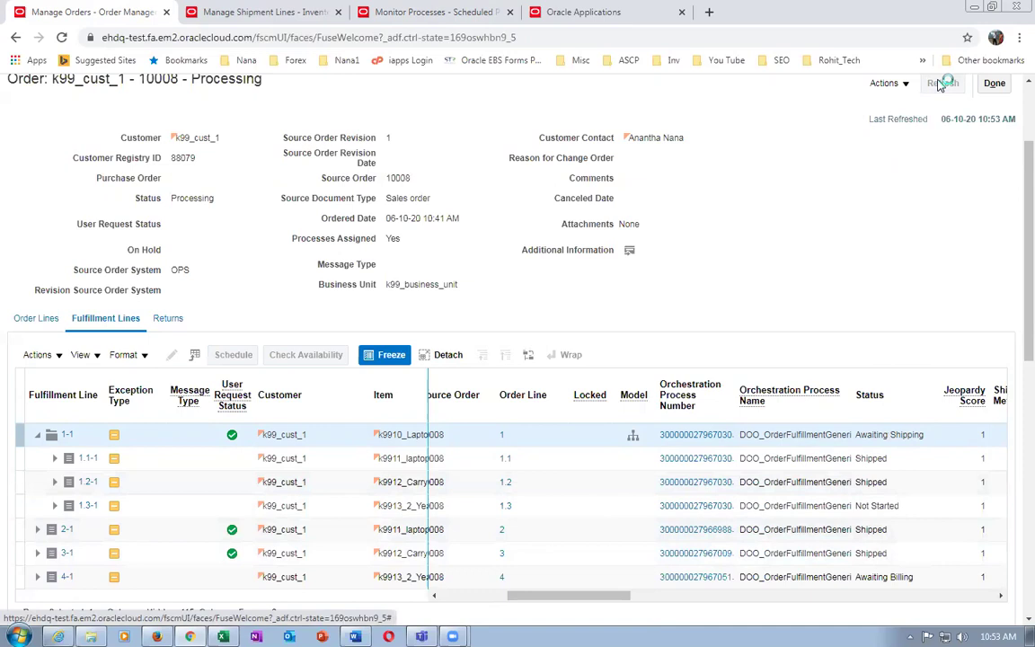
{"action": "left_click", "coordinate": [940, 84]}
{"action": "left_click", "coordinate": [941, 84]}
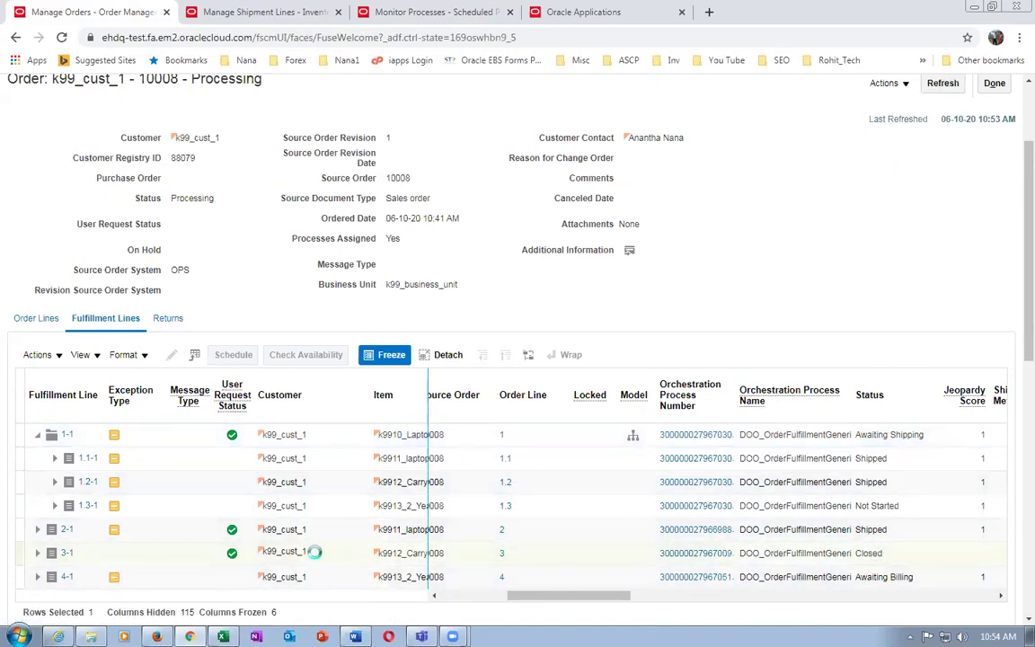
Check lines 3-1, 4-1 and 2-1, confirm 3-1 is Closed, then go to Monitor Processes
{"action": "left_click_drag", "start_coordinate": [521, 595], "coordinate": [452, 620]}
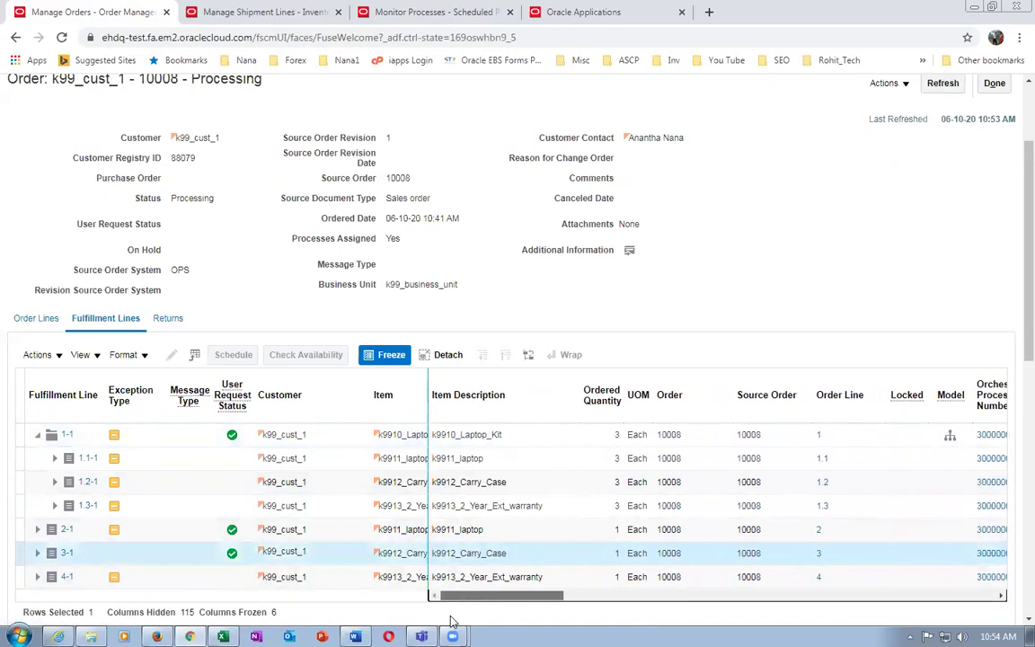
{"action": "left_click", "coordinate": [538, 554]}
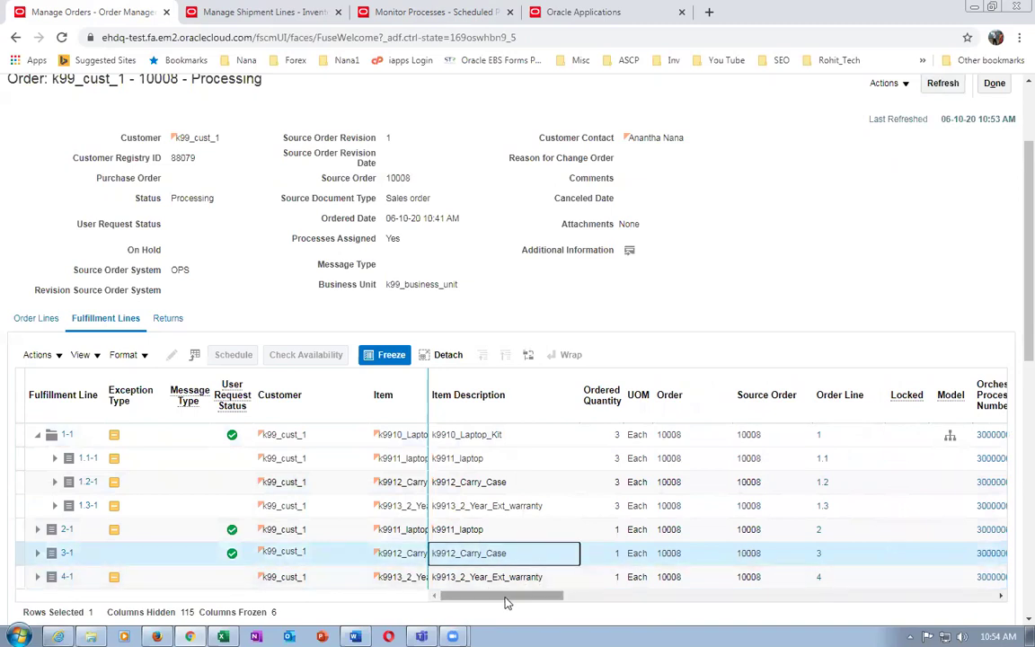
{"action": "left_click_drag", "start_coordinate": [506, 602], "coordinate": [670, 602]}
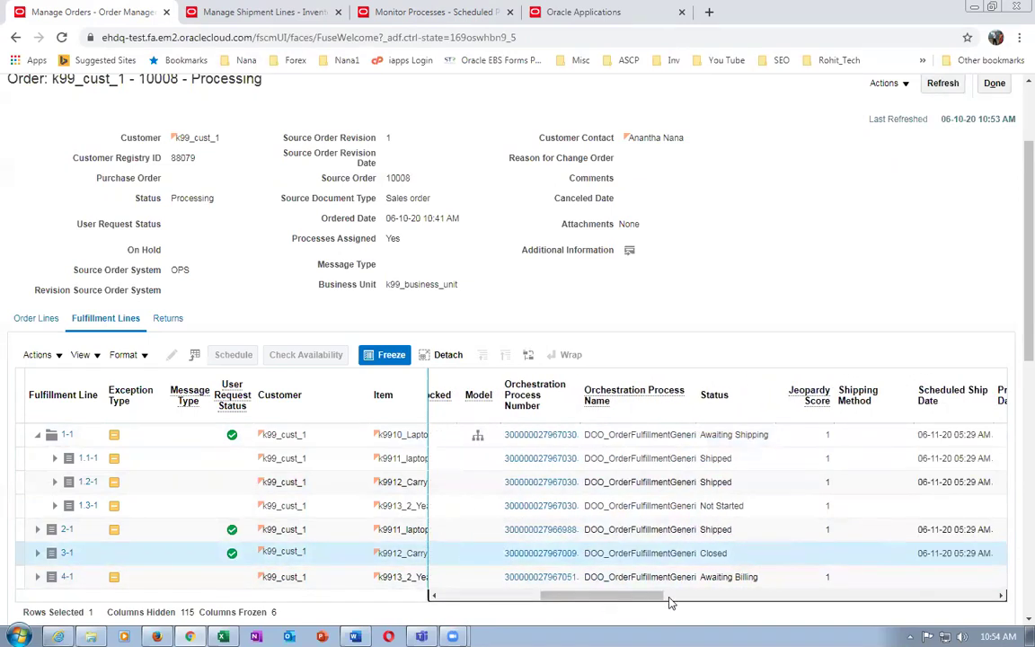
{"action": "left_click", "coordinate": [758, 554]}
{"action": "left_click", "coordinate": [762, 578]}
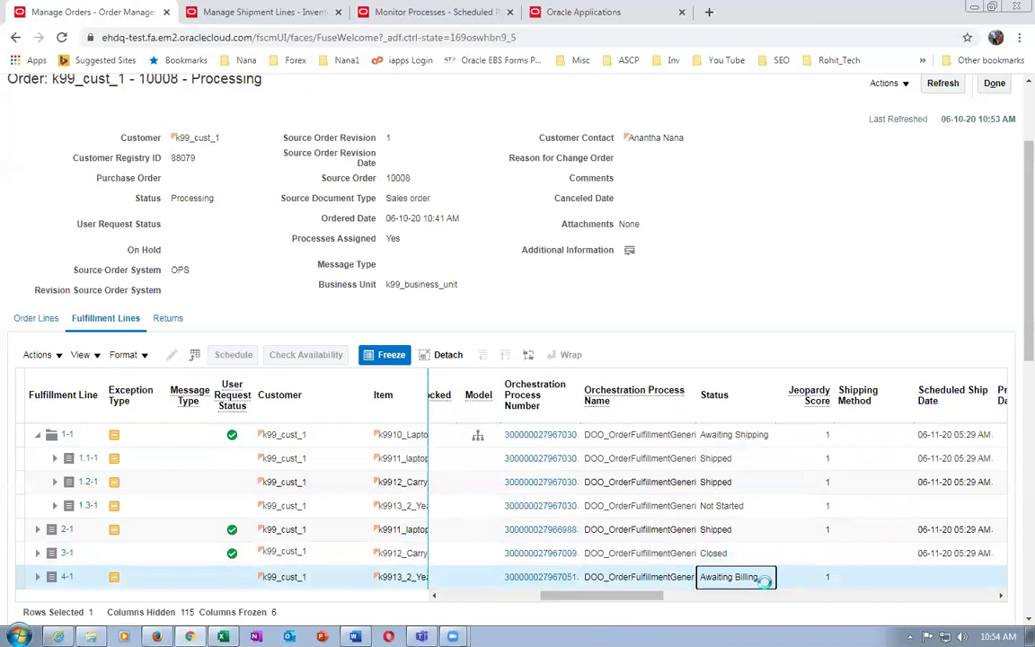
{"action": "left_click", "coordinate": [746, 530]}
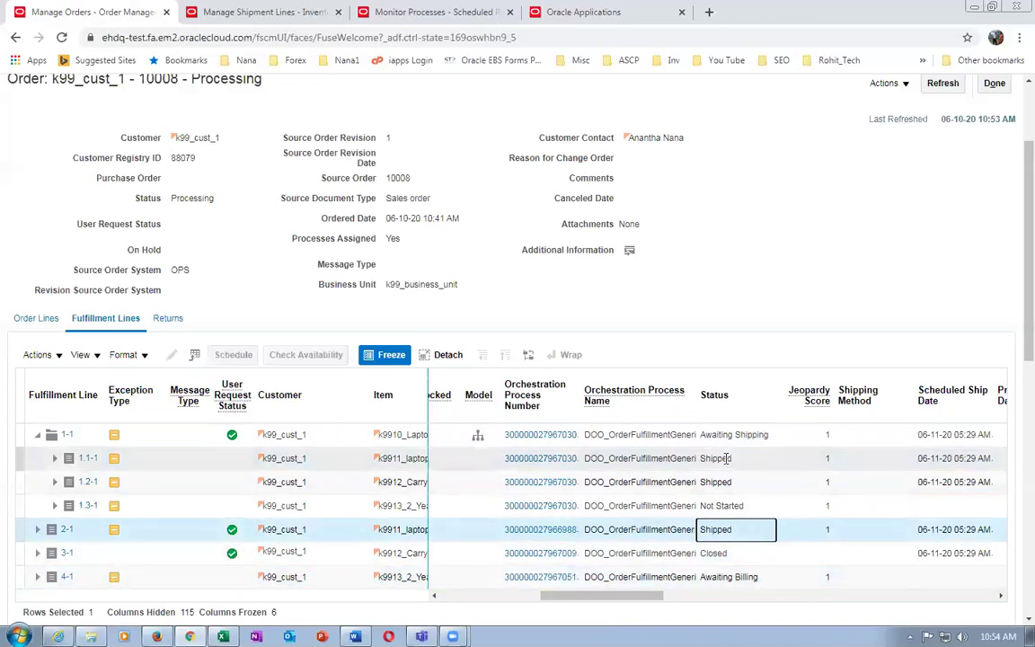
{"action": "left_click", "coordinate": [945, 86]}
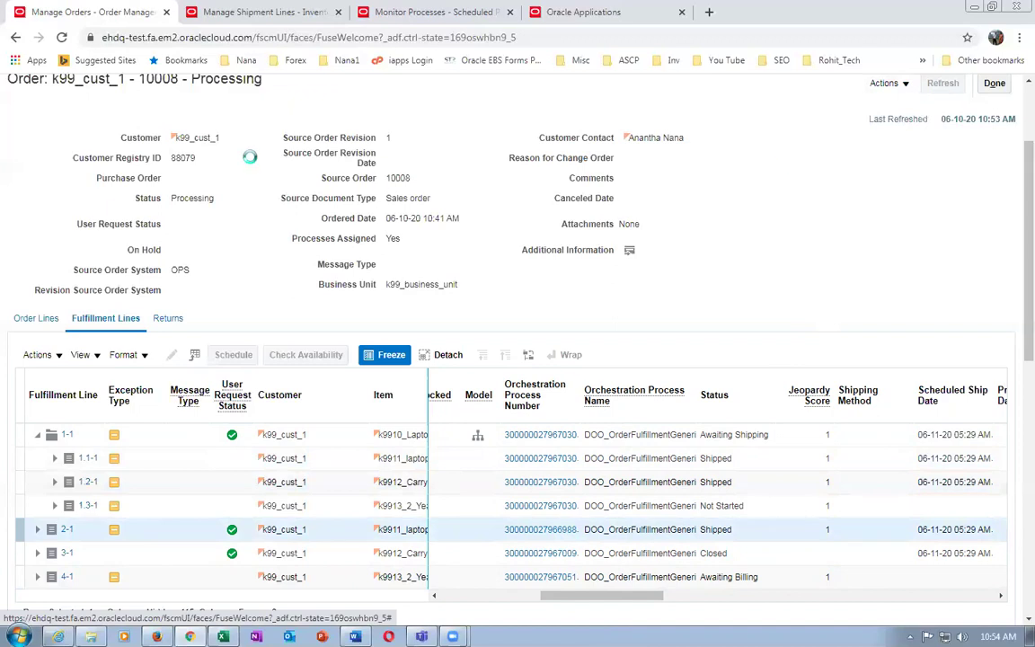
{"action": "left_click", "coordinate": [430, 12]}
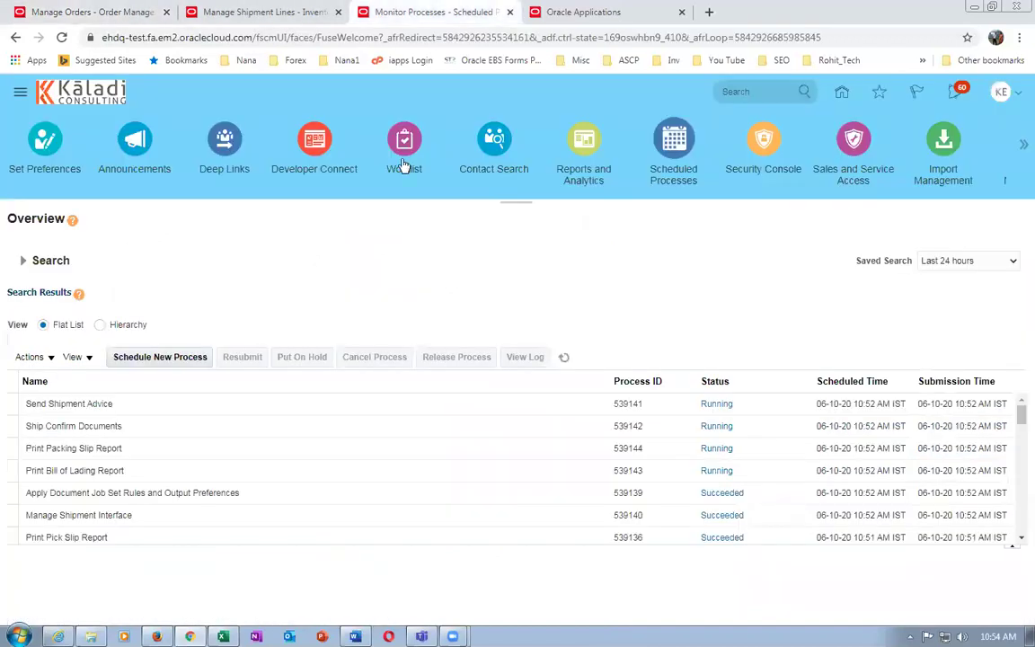
Schedule a new process and choose the Import AutoInvoice job
{"action": "left_click", "coordinate": [171, 357]}
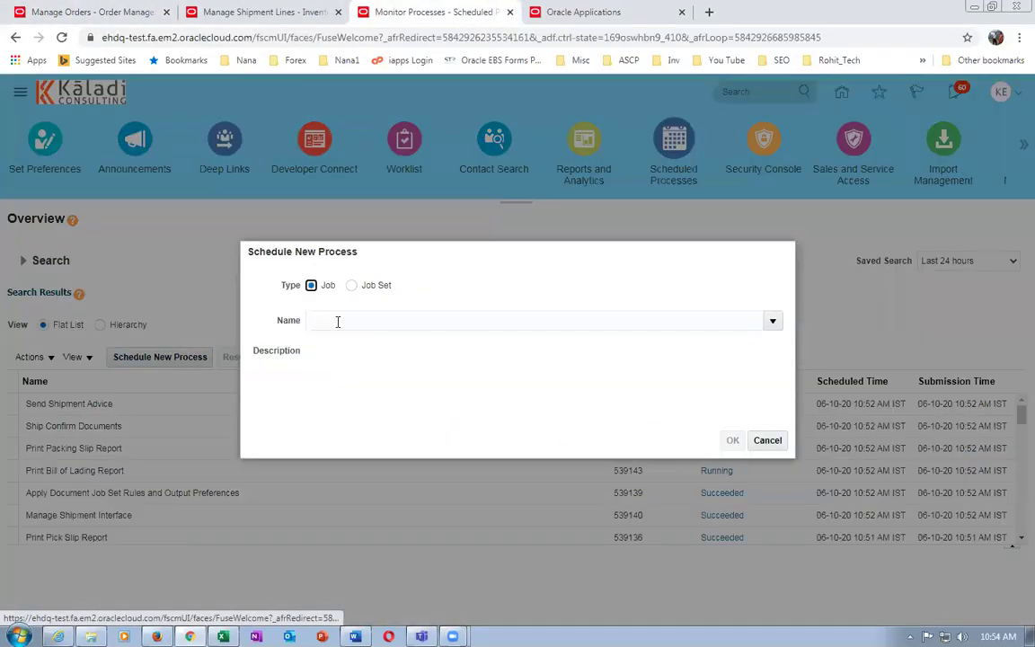
{"action": "left_click", "coordinate": [334, 319]}
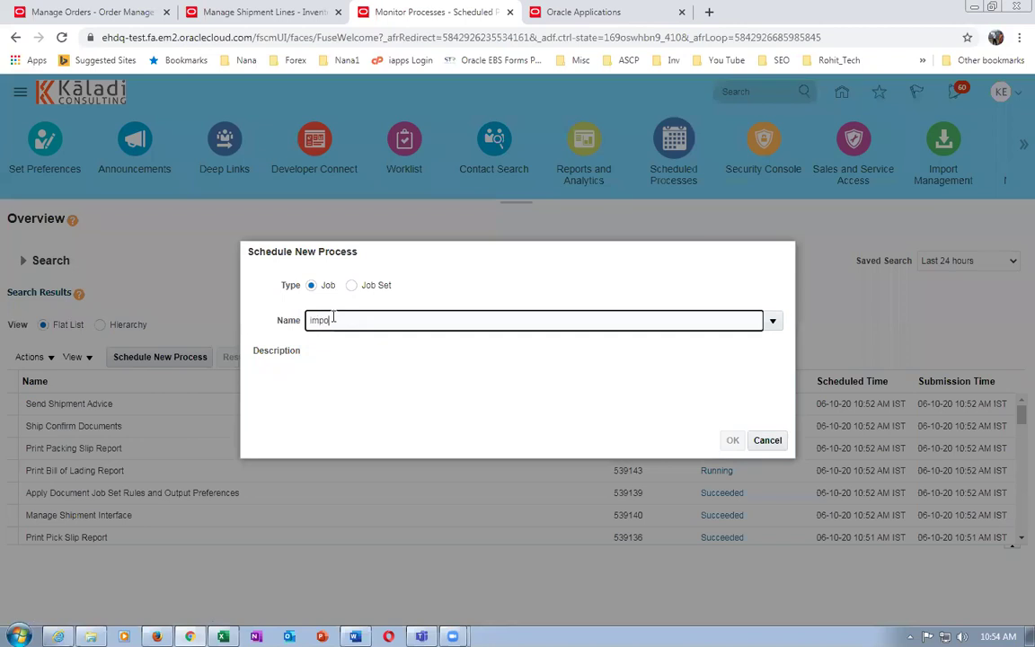
{"action": "key", "text": "Tab"}
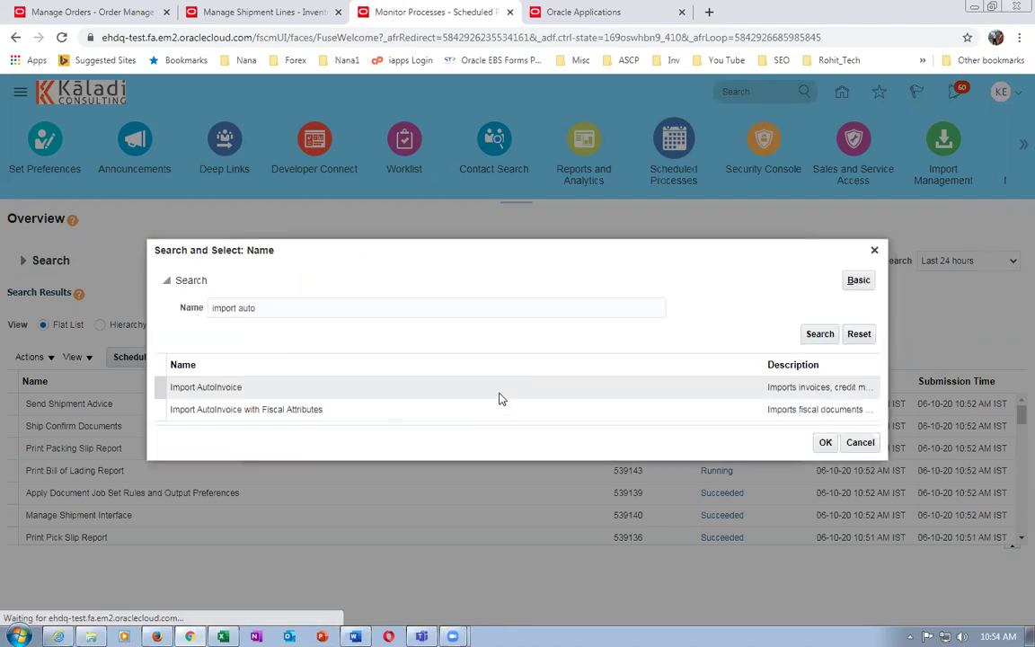
{"action": "left_click", "coordinate": [501, 395]}
{"action": "left_click", "coordinate": [823, 442]}
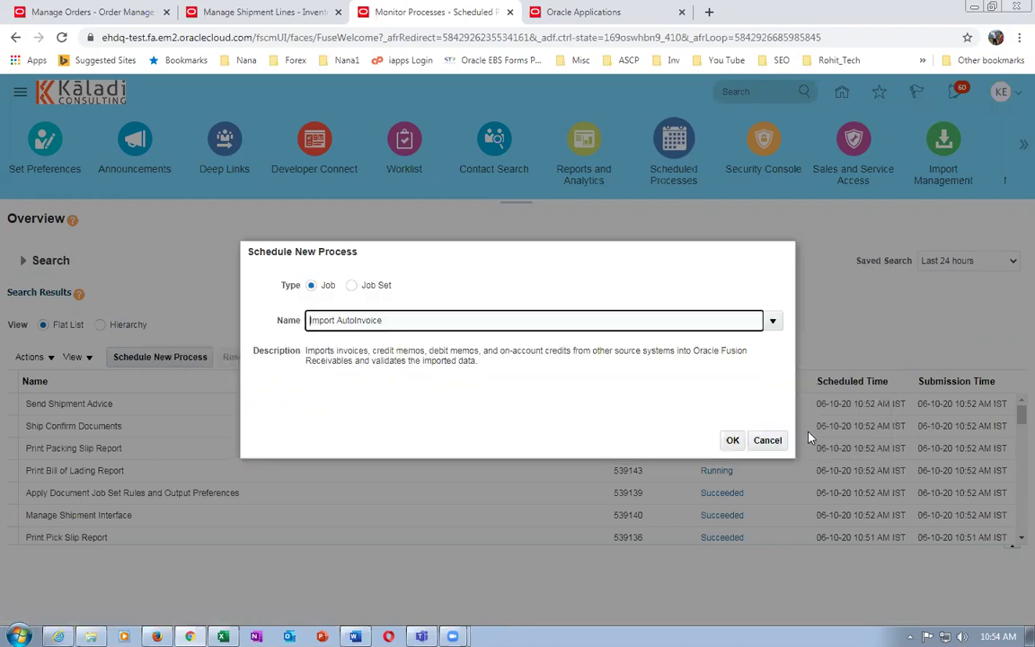
{"action": "left_click", "coordinate": [732, 440]}
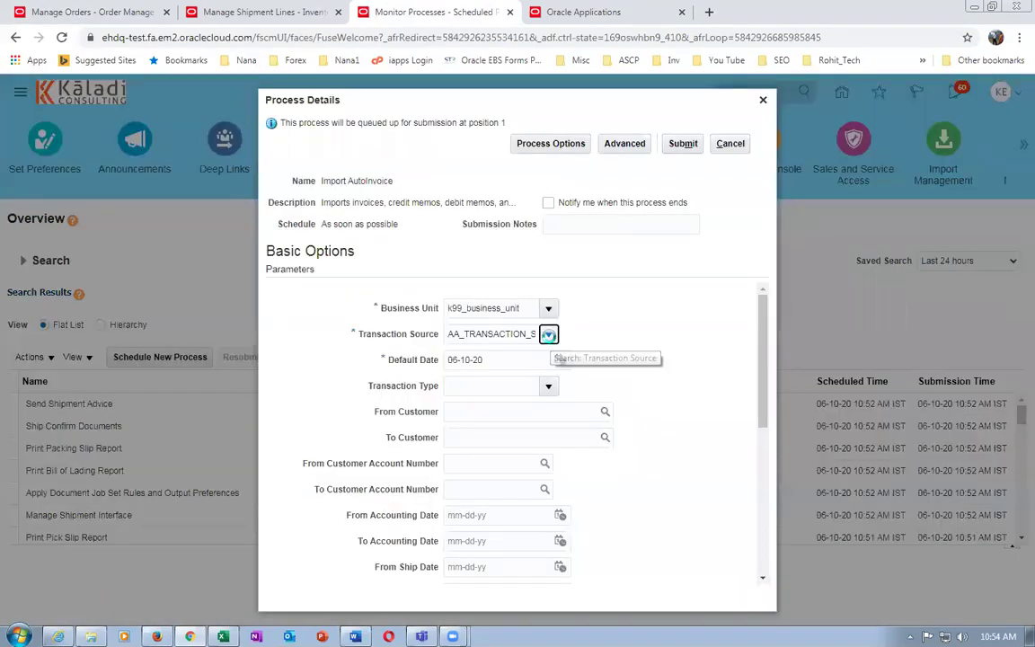
Set Transaction Source to Distributed Order Orchestration and submit Import AutoInvoice
{"action": "left_click", "coordinate": [549, 335]}
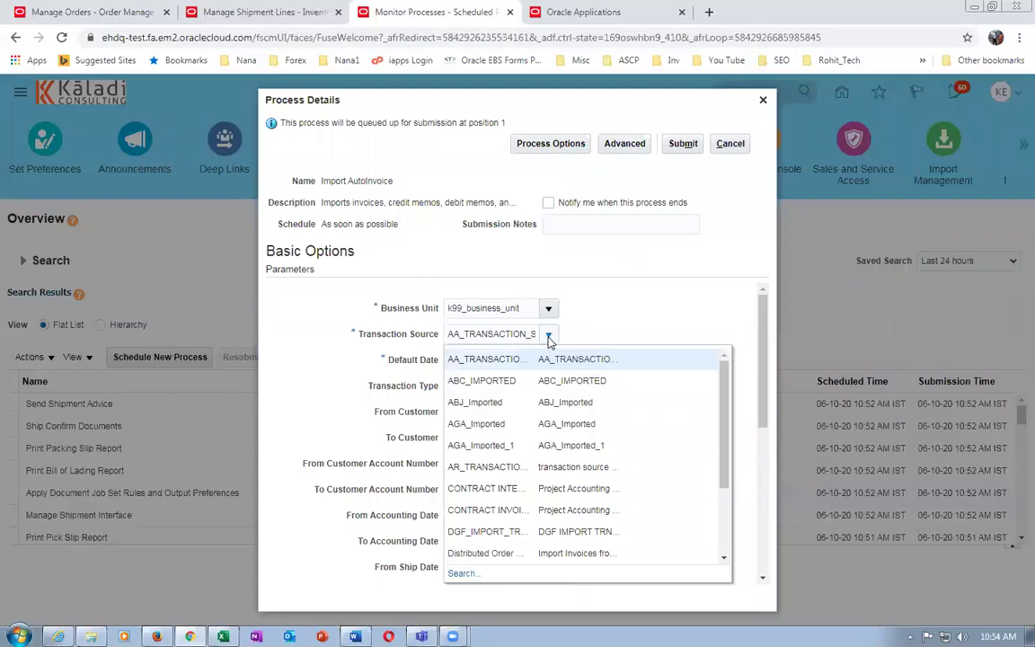
{"action": "key", "text": "Escape"}
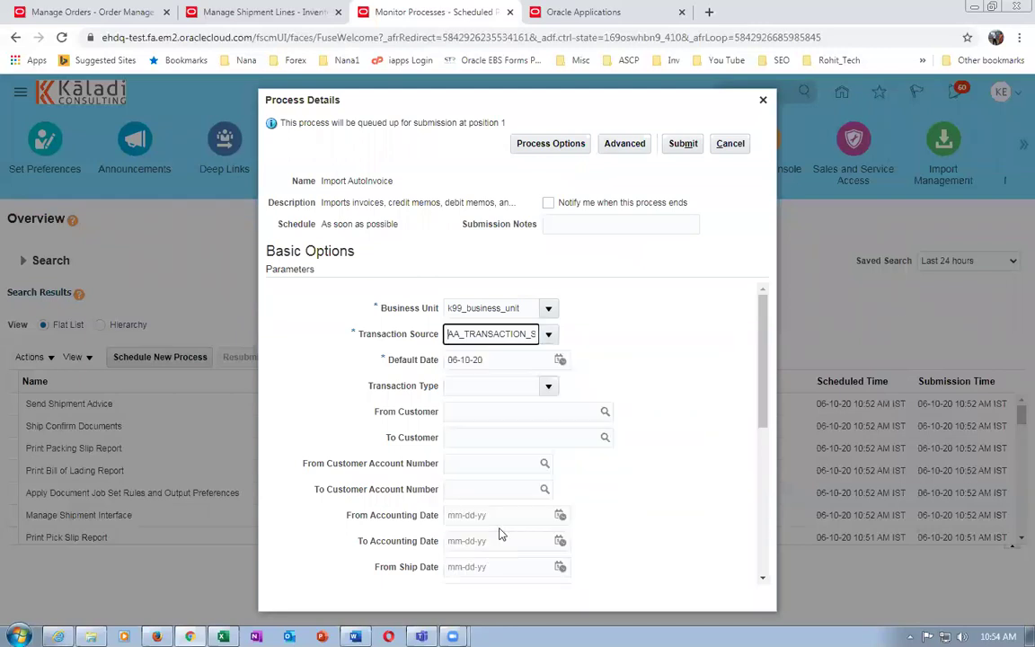
{"action": "key", "text": "Down"}
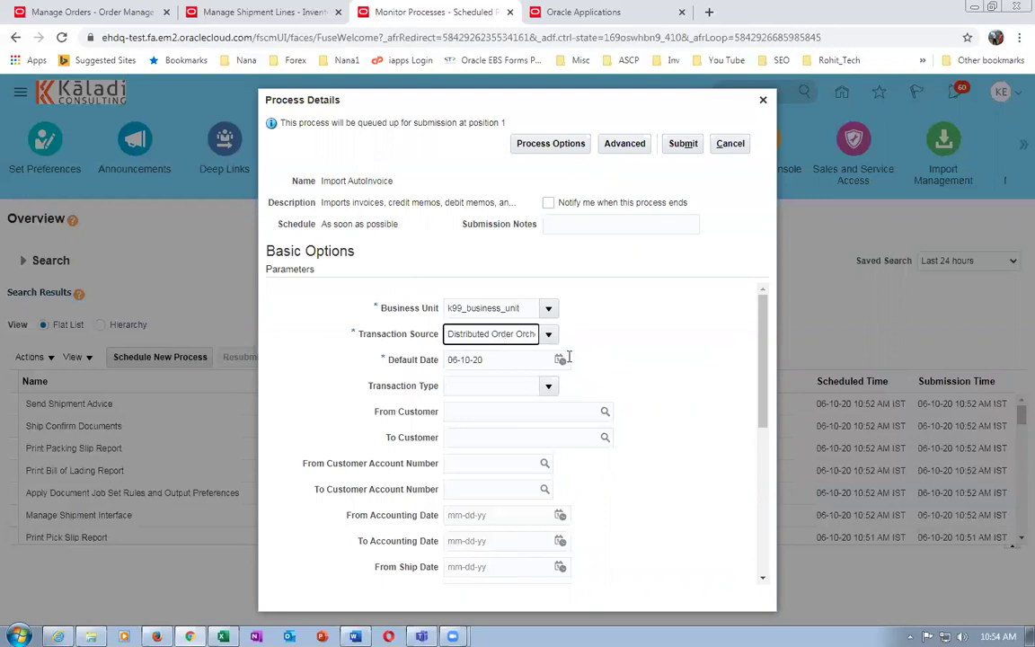
{"action": "left_click", "coordinate": [682, 144]}
Dismiss the confirmation and refresh the process list until Import AutoInvoice 539146 shows Succeeded
{"action": "left_click", "coordinate": [678, 243]}
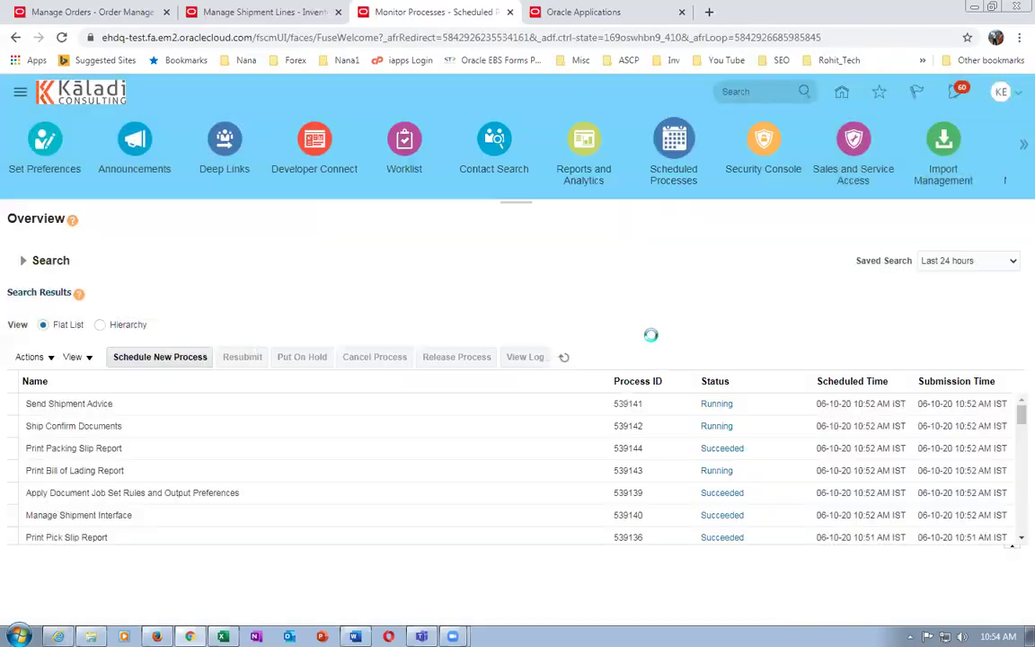
{"action": "left_click", "coordinate": [564, 358]}
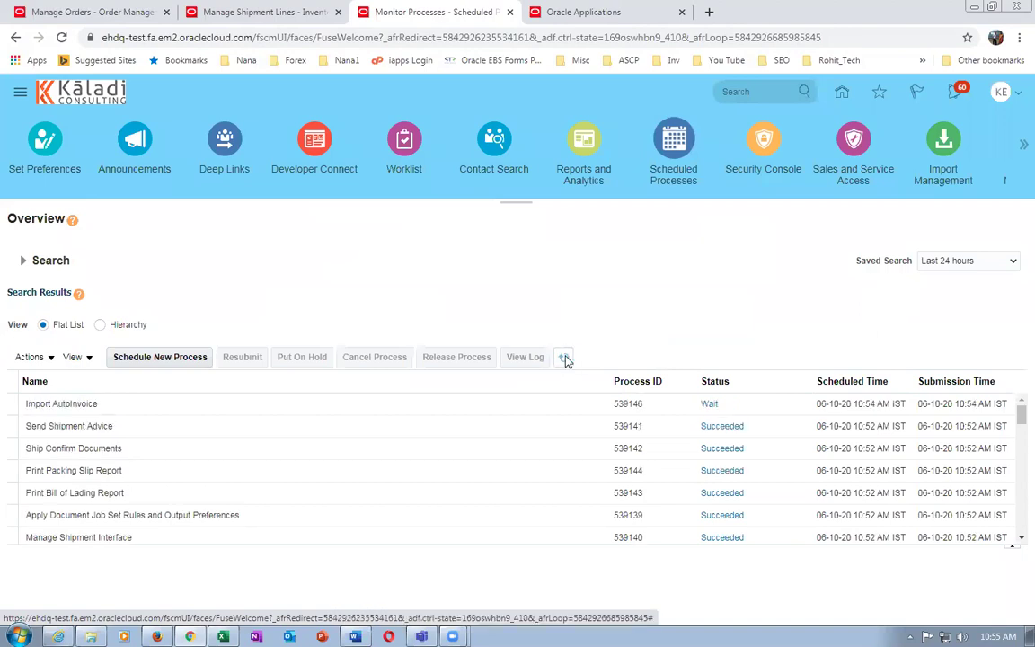
{"action": "left_click", "coordinate": [565, 358]}
{"action": "left_click", "coordinate": [563, 358]}
{"action": "left_click", "coordinate": [563, 359]}
{"action": "left_click", "coordinate": [563, 361]}
{"action": "left_click", "coordinate": [564, 363]}
{"action": "left_click", "coordinate": [564, 362]}
{"action": "left_click", "coordinate": [564, 362]}
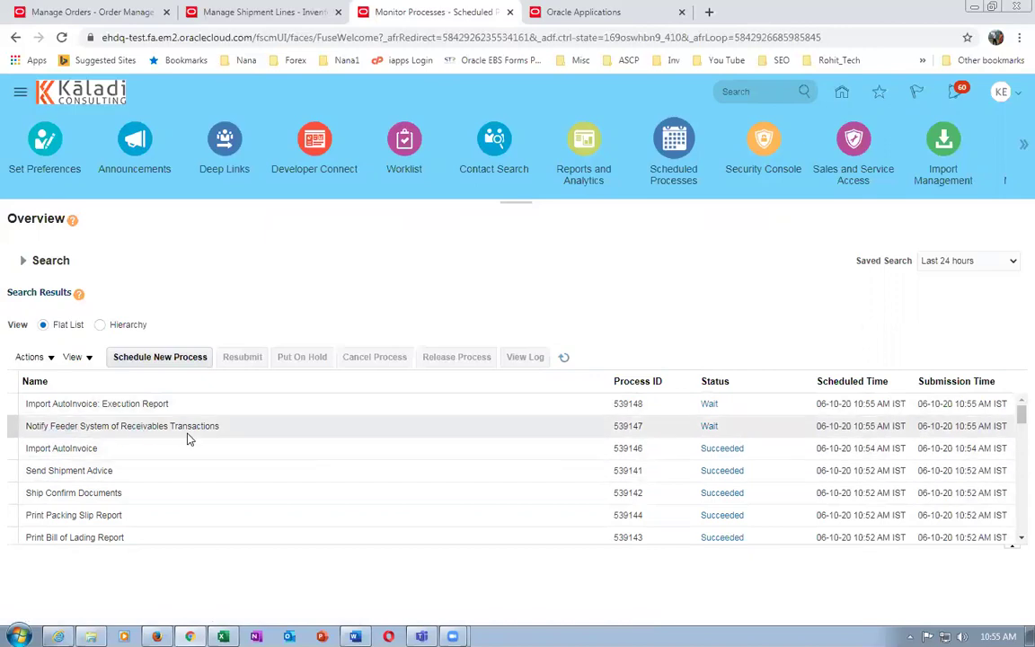
{"action": "left_click", "coordinate": [565, 359]}
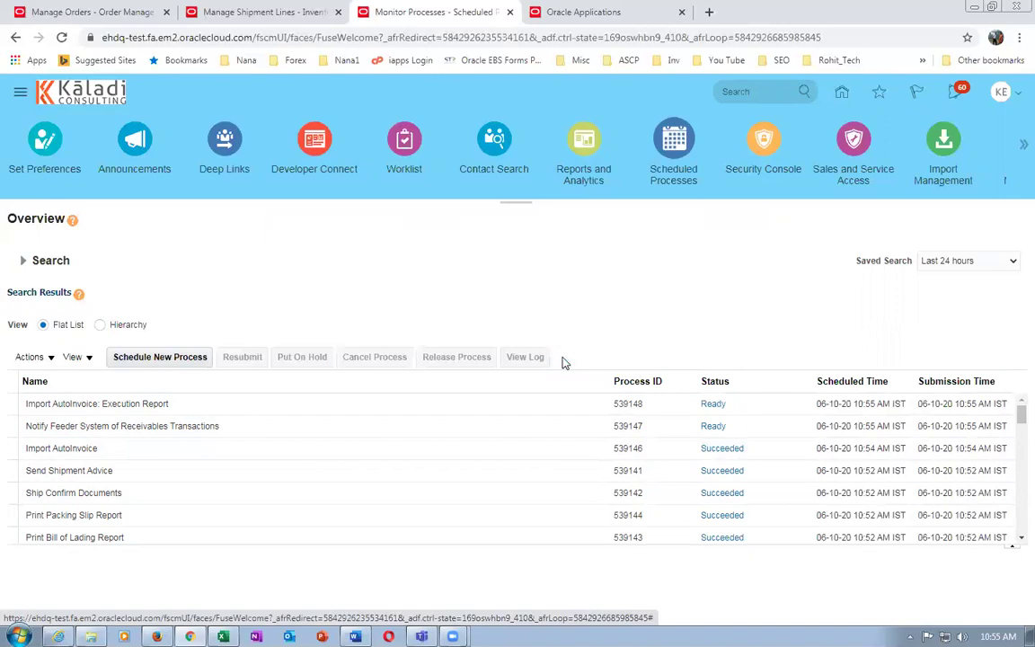
Refresh the order until all fulfillment lines read Closed, then go to Manage Shipment Lines
{"action": "left_click", "coordinate": [32, 13]}
{"action": "left_click", "coordinate": [942, 83]}
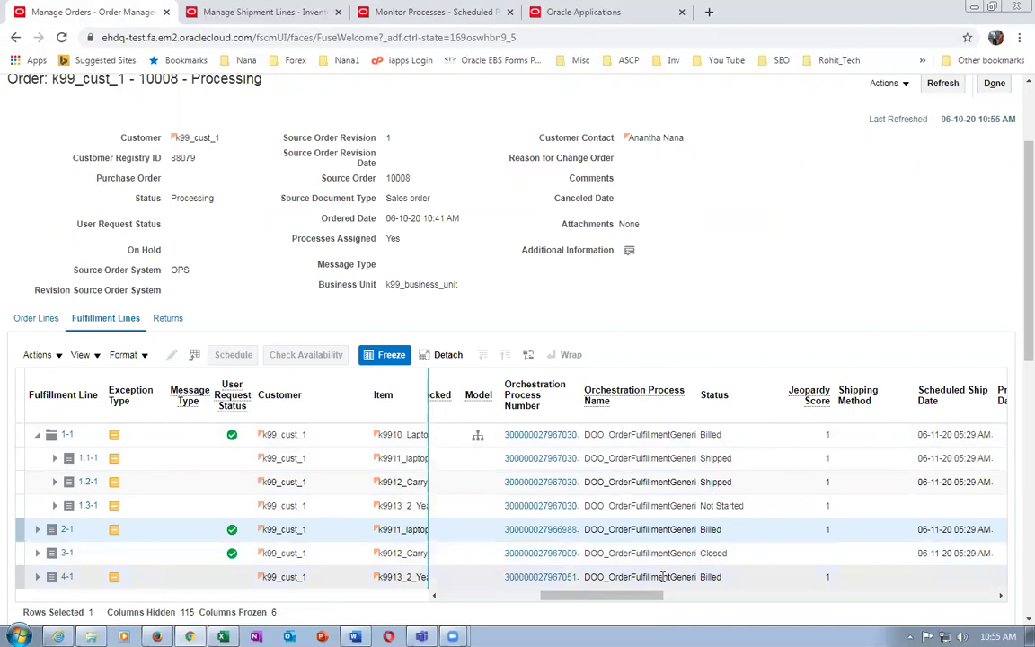
{"action": "left_click", "coordinate": [943, 84]}
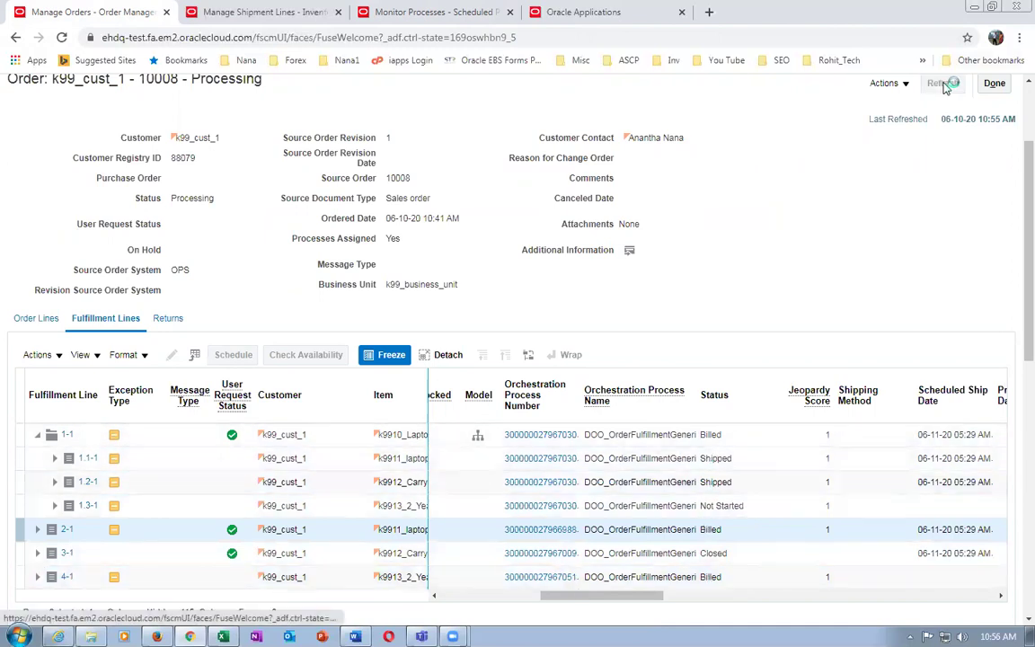
{"action": "left_click", "coordinate": [946, 89]}
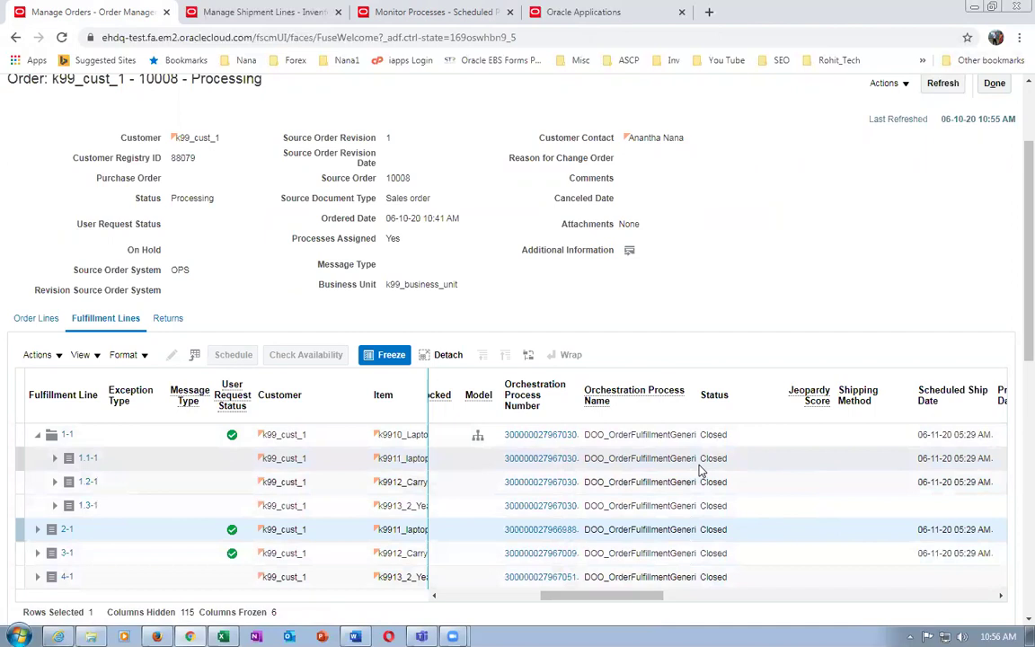
{"action": "left_click", "coordinate": [247, 11]}
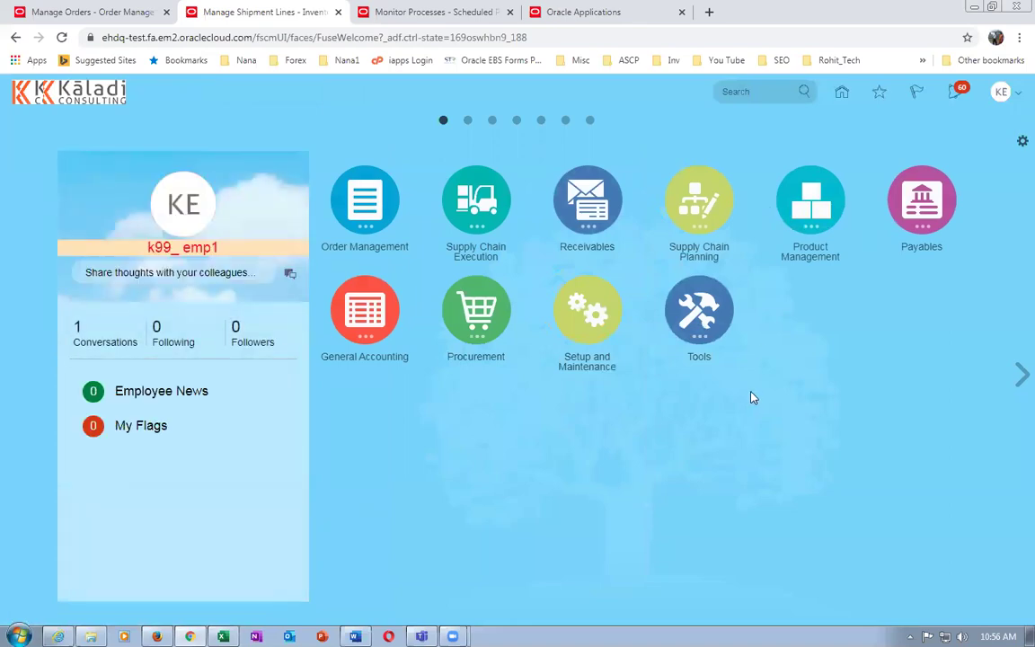
Go to Receivables > Billing and open the Manage Transactions task
{"action": "left_click", "coordinate": [586, 230]}
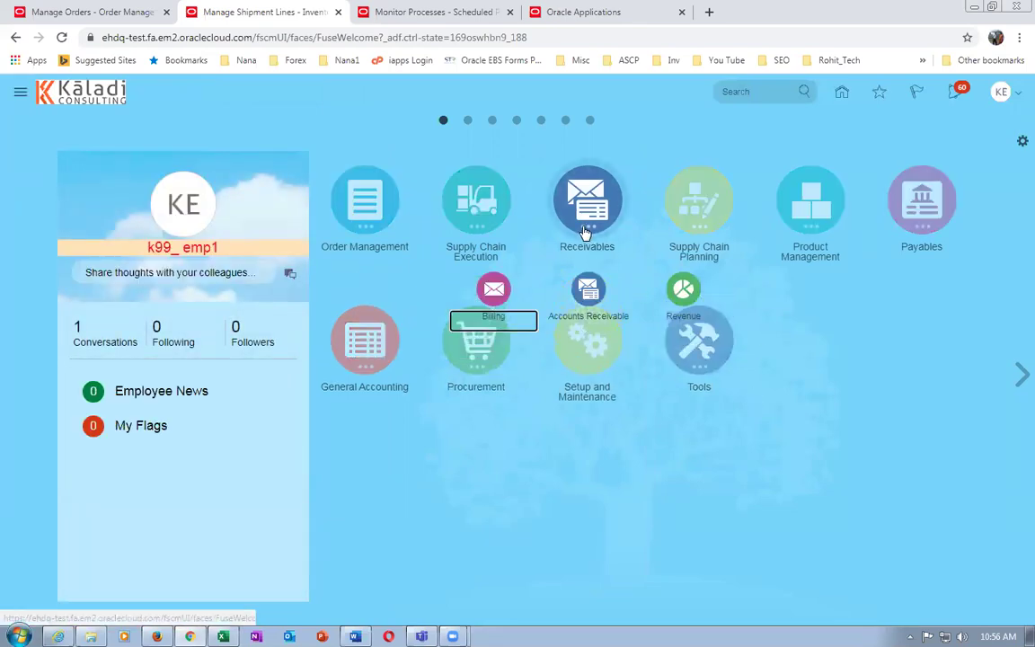
{"action": "left_click", "coordinate": [493, 287]}
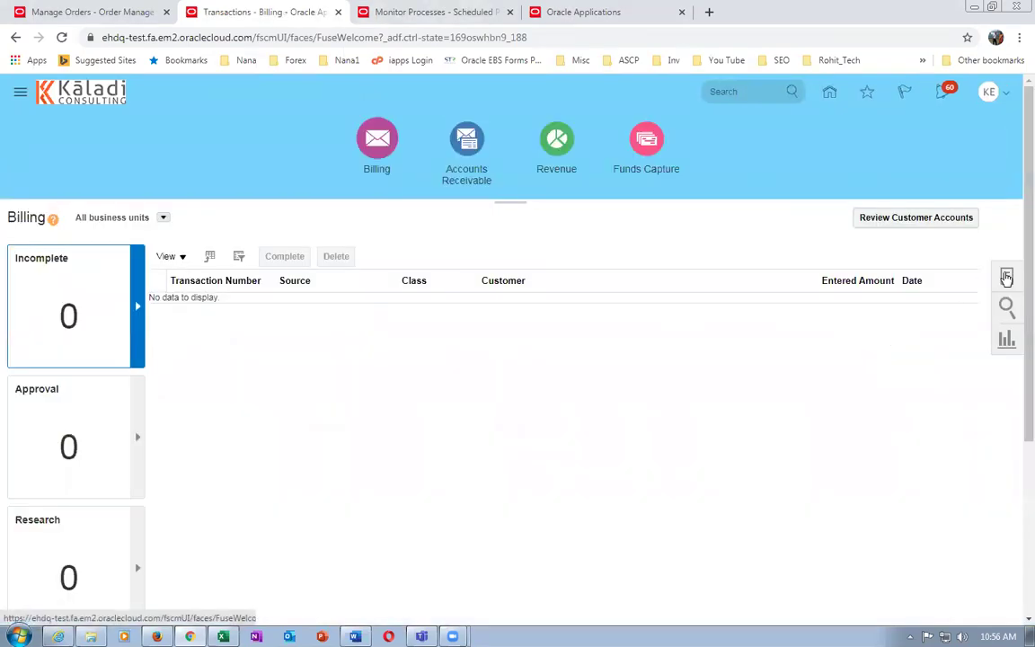
{"action": "left_click", "coordinate": [1006, 278]}
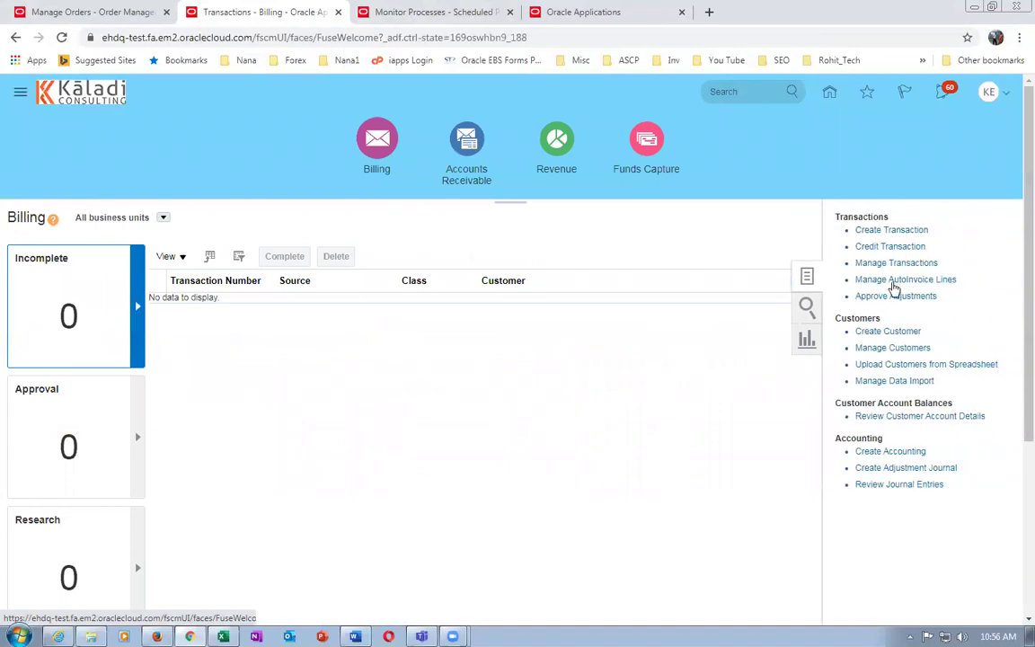
{"action": "left_click", "coordinate": [890, 263]}
Search transactions by bill-to customer and order reference, then open the 390.00 USD invoice
{"action": "left_click", "coordinate": [597, 292]}
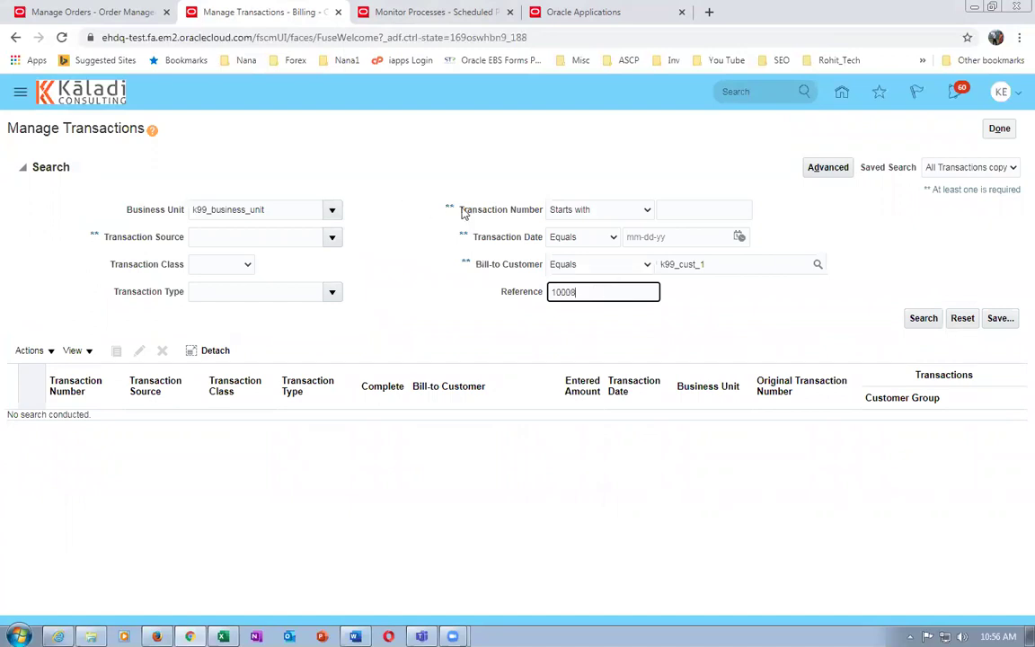
{"action": "left_click", "coordinate": [368, 251]}
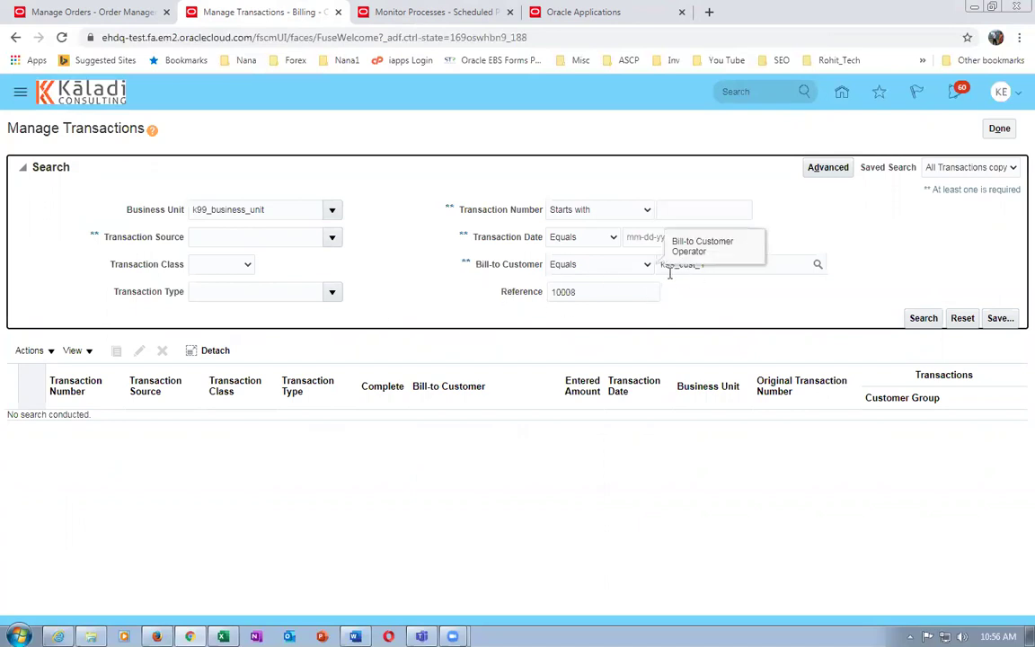
{"action": "left_click", "coordinate": [919, 320]}
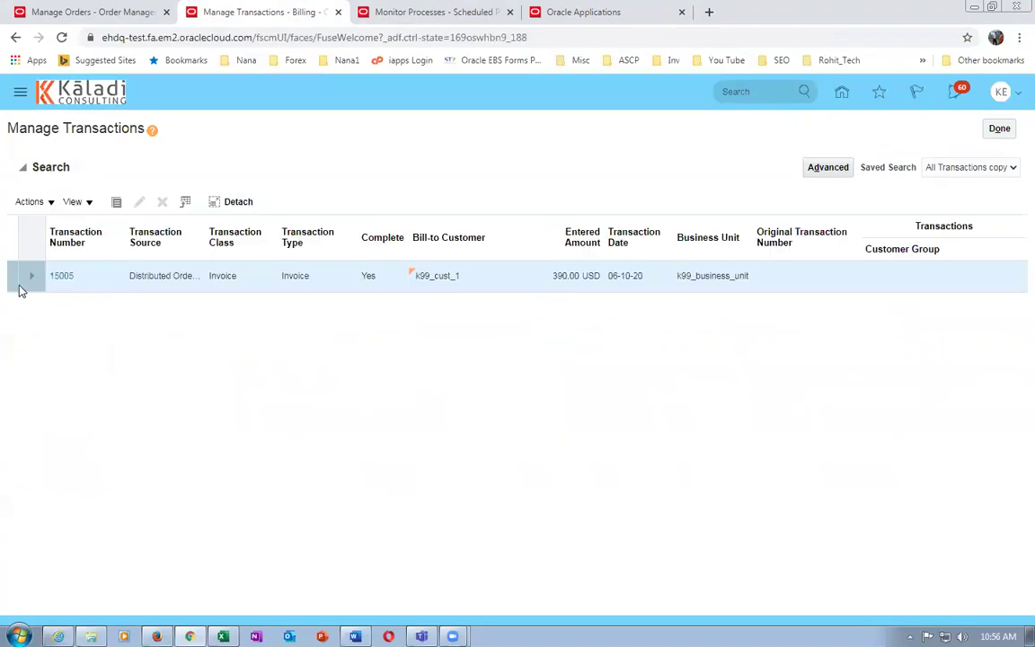
{"action": "left_click", "coordinate": [60, 276]}
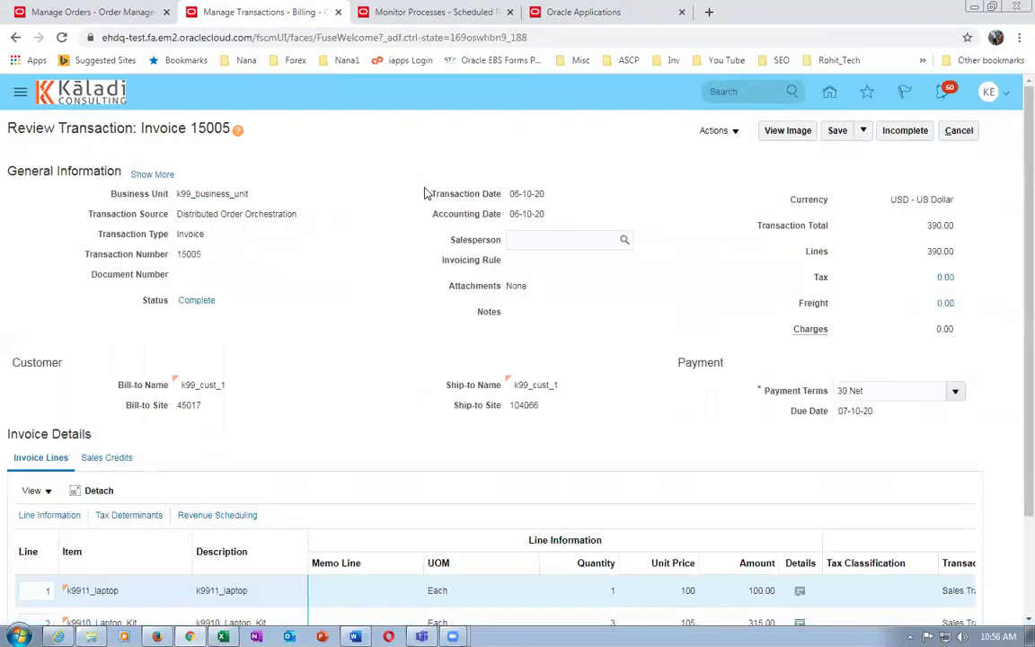
Review invoice lines 2-4, checking unit prices 105, -10 for the discount and 5 for warranty
{"action": "scroll", "coordinate": [423, 193], "scroll_direction": "down", "scroll_amount": 2}
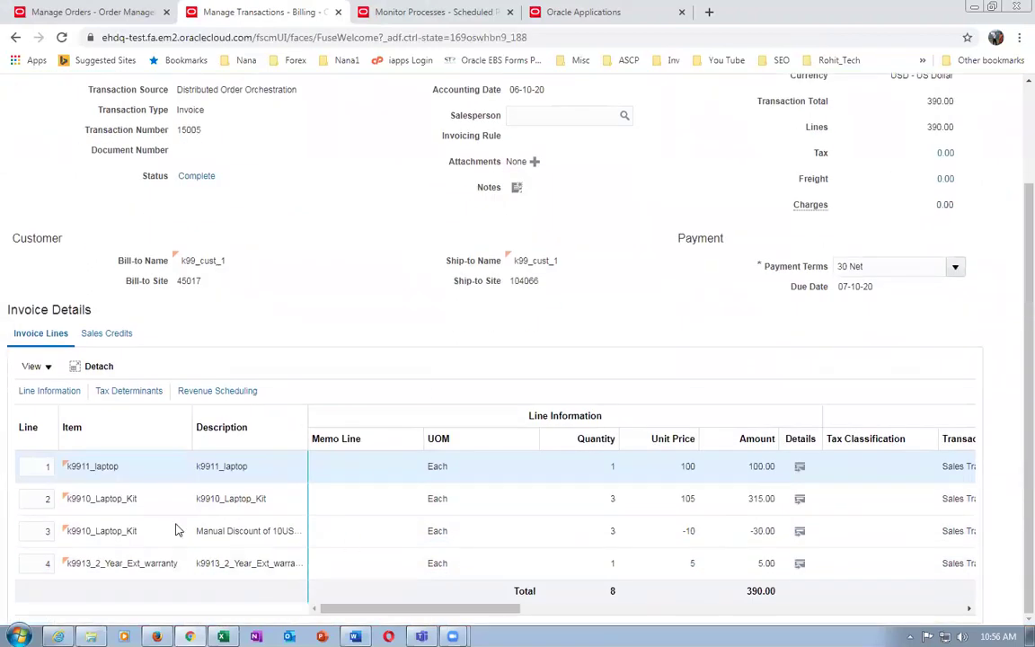
{"action": "left_click", "coordinate": [649, 469]}
{"action": "left_click", "coordinate": [136, 497]}
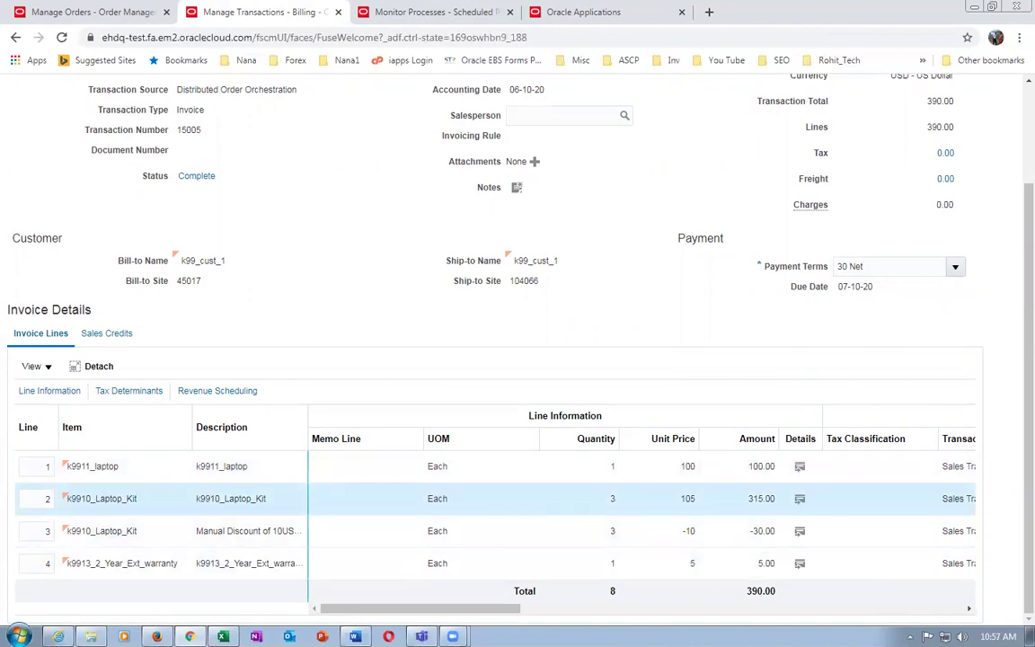
{"action": "left_click", "coordinate": [162, 530]}
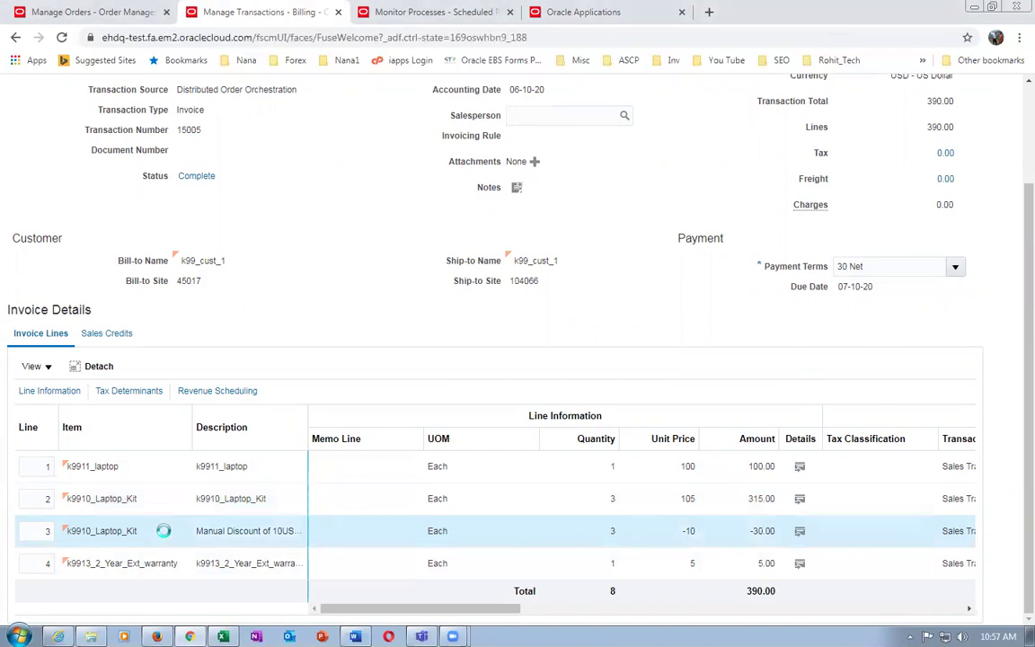
{"action": "left_click", "coordinate": [665, 539]}
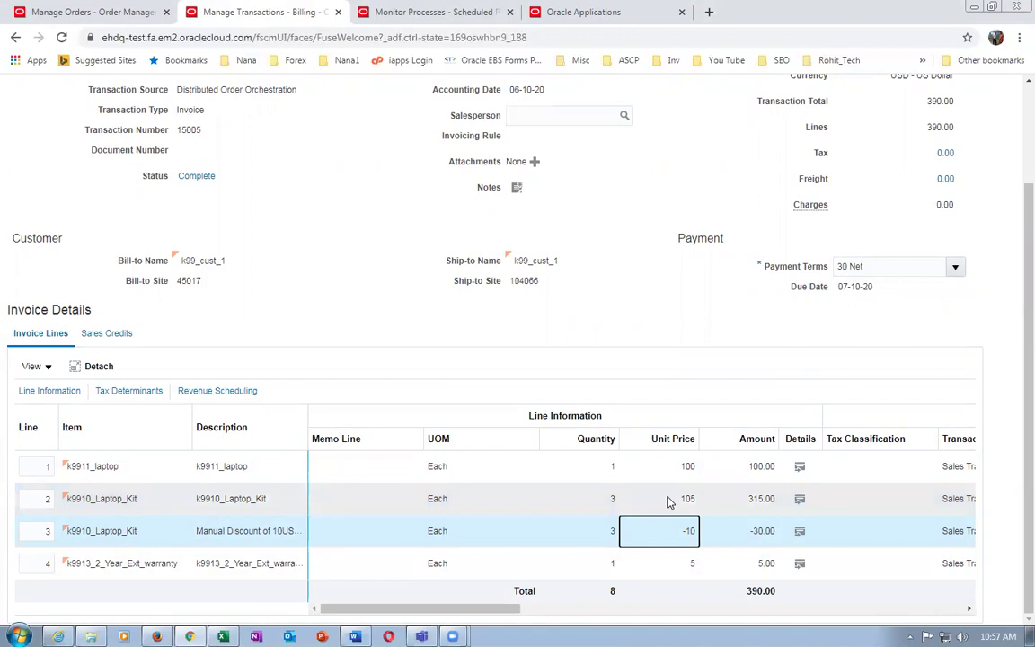
{"action": "left_click", "coordinate": [667, 500]}
{"action": "left_click", "coordinate": [672, 534]}
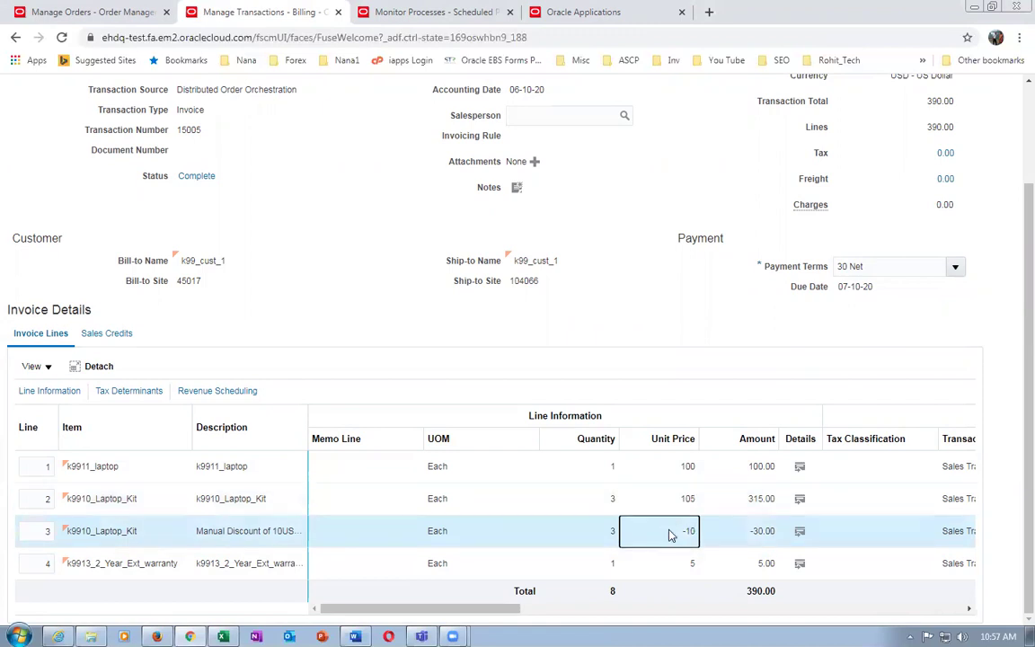
{"action": "left_click", "coordinate": [153, 563]}
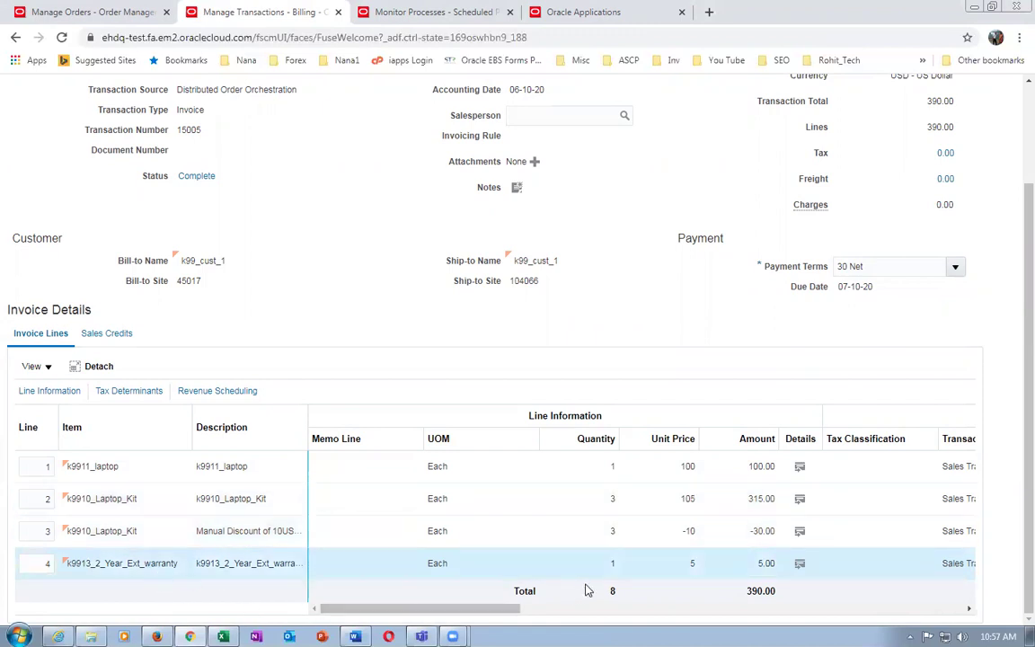
{"action": "left_click", "coordinate": [670, 568]}
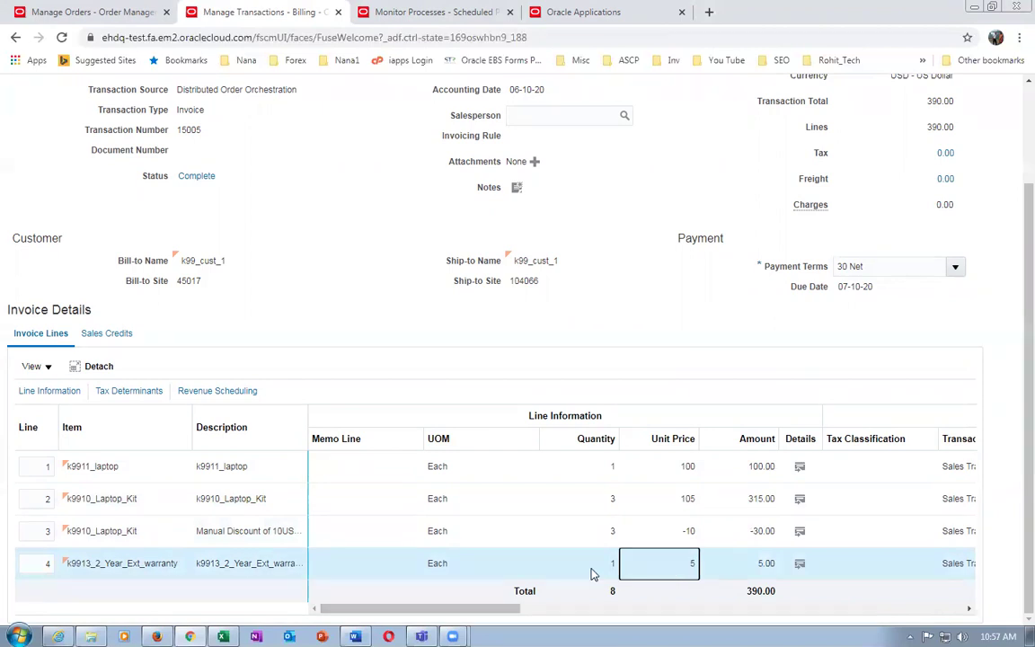
Recheck descriptions k9911_laptop and k9910_Laptop_Kit, line 2's quantity 3, and the -10 discount line
{"action": "left_click", "coordinate": [254, 502]}
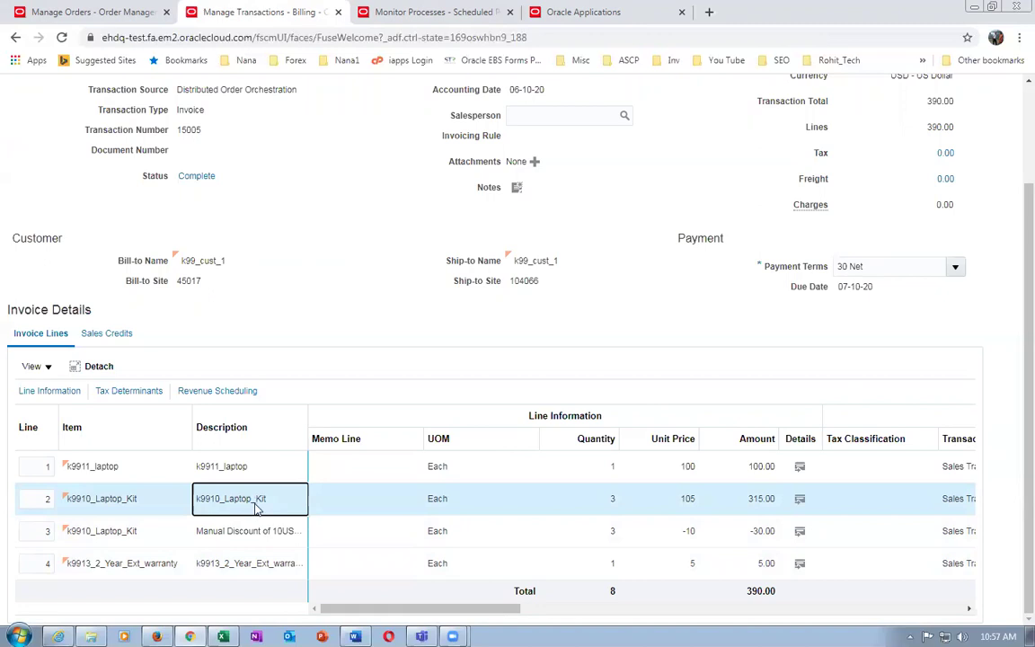
{"action": "left_click", "coordinate": [668, 503]}
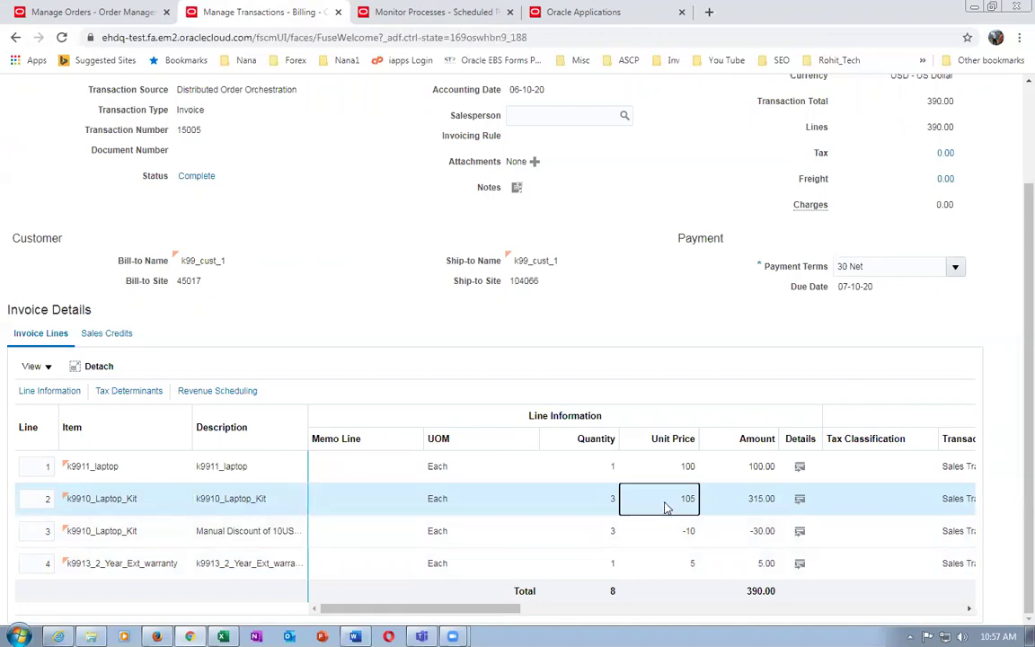
{"action": "left_click", "coordinate": [668, 529]}
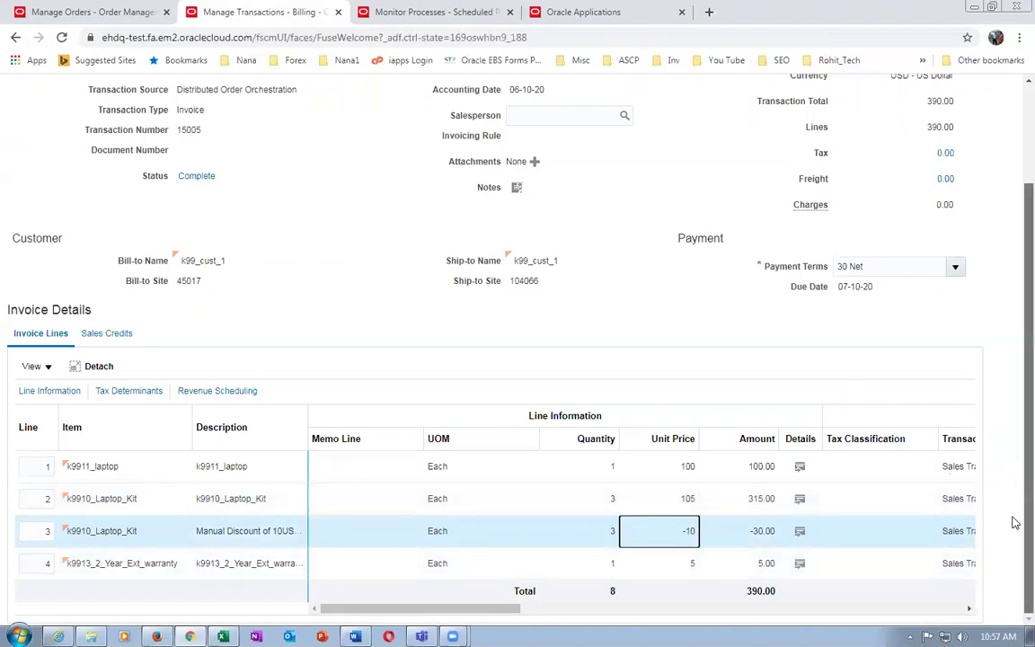
{"action": "left_click", "coordinate": [207, 499]}
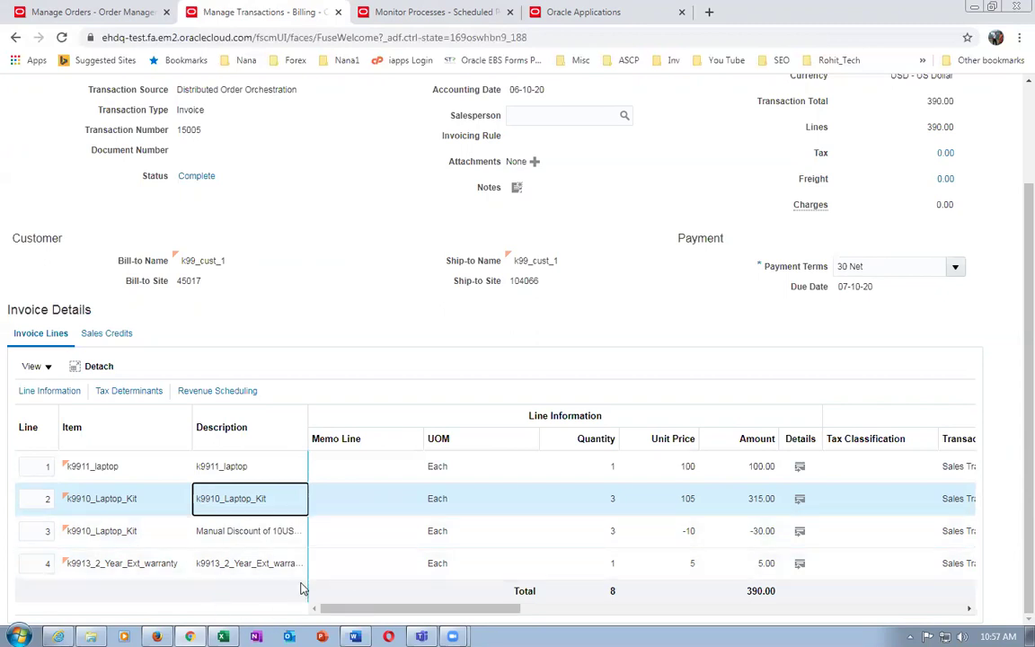
{"action": "left_click", "coordinate": [270, 466]}
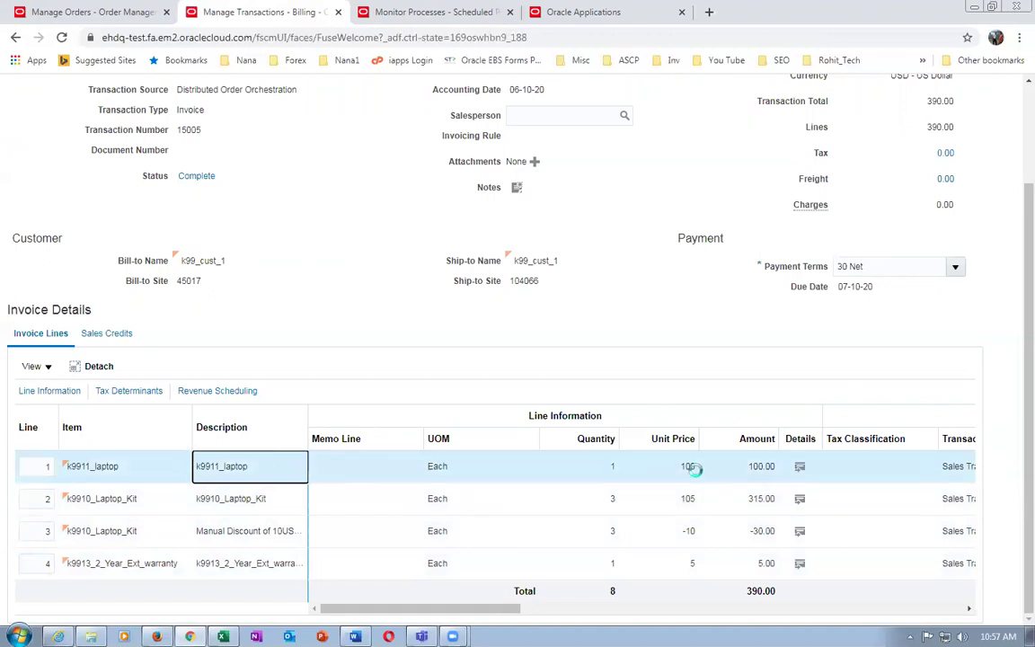
{"action": "left_click", "coordinate": [583, 502]}
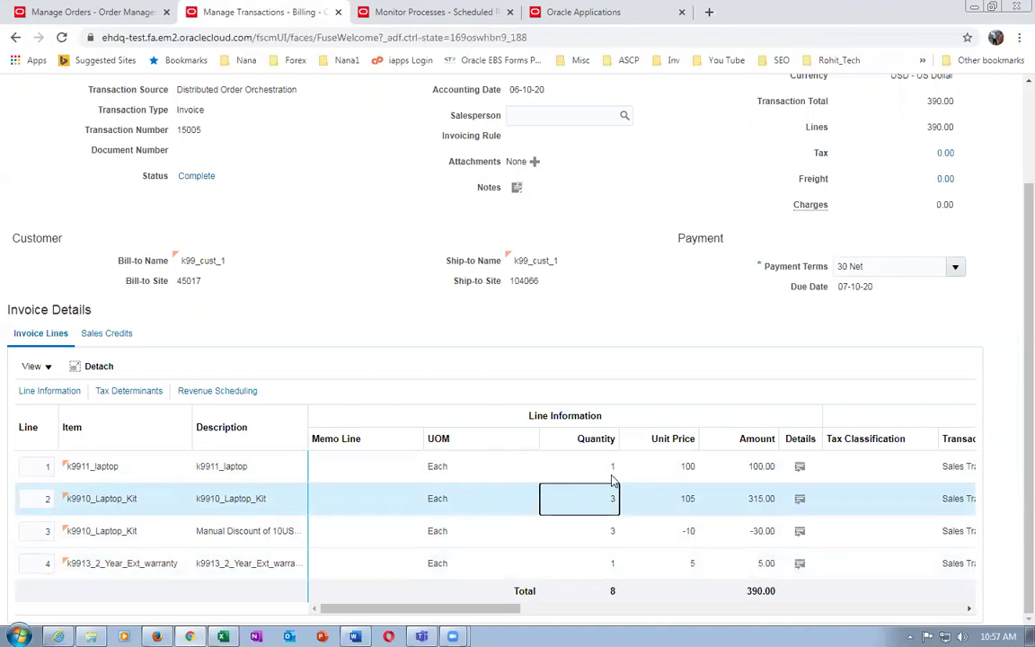
{"action": "left_click", "coordinate": [648, 531]}
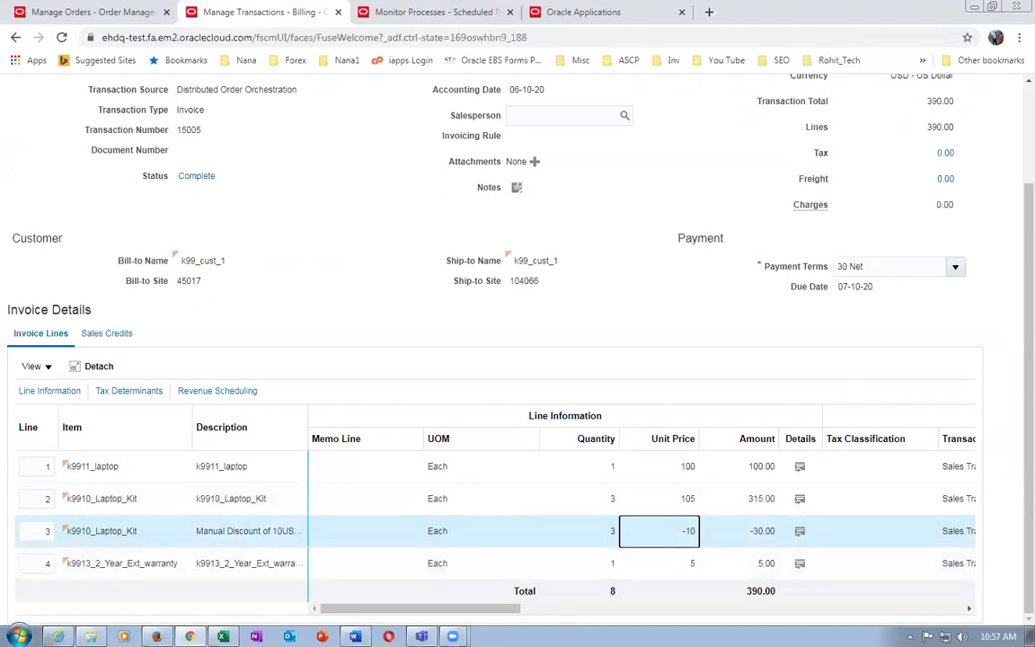
{"action": "left_click", "coordinate": [241, 534]}
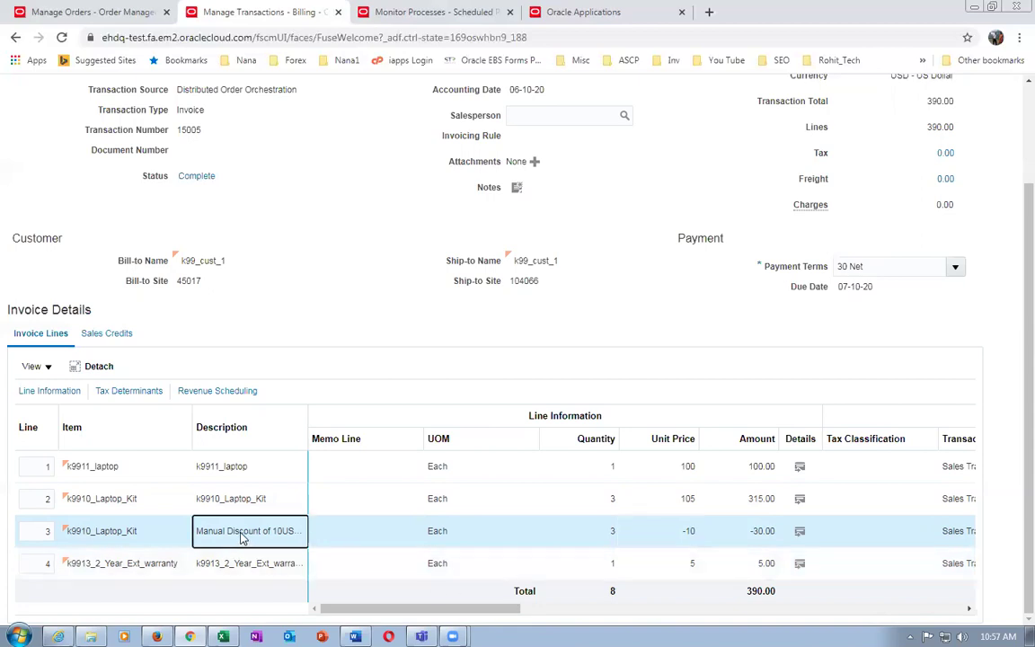
Drag the Description column wider twice and check the discount line's UOM, Each
{"action": "left_click_drag", "start_coordinate": [307, 420], "coordinate": [351, 426]}
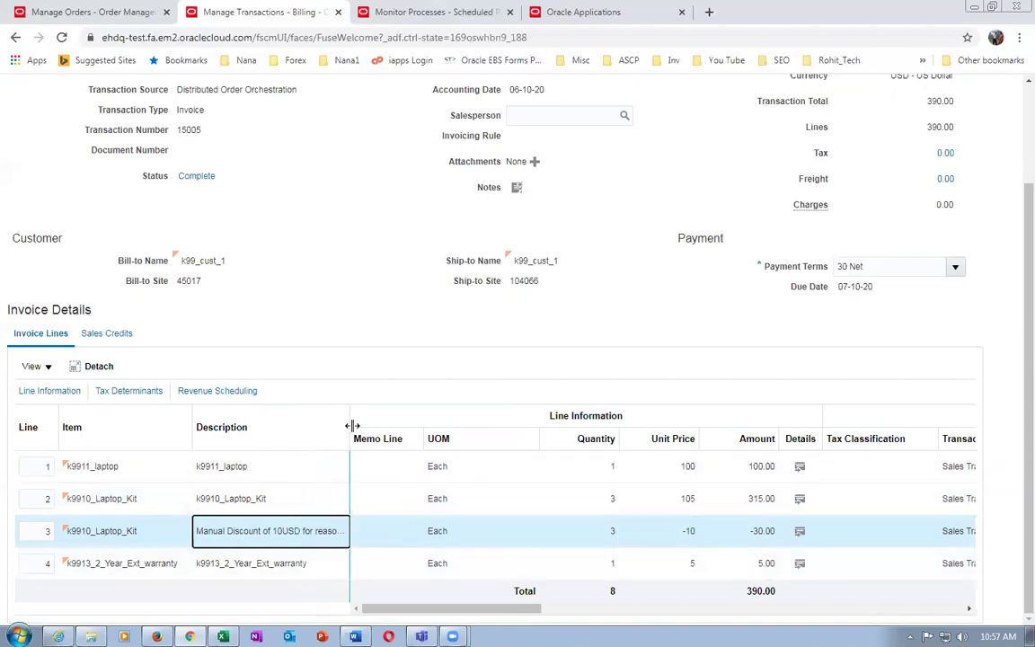
{"action": "left_click_drag", "start_coordinate": [350, 424], "coordinate": [383, 424]}
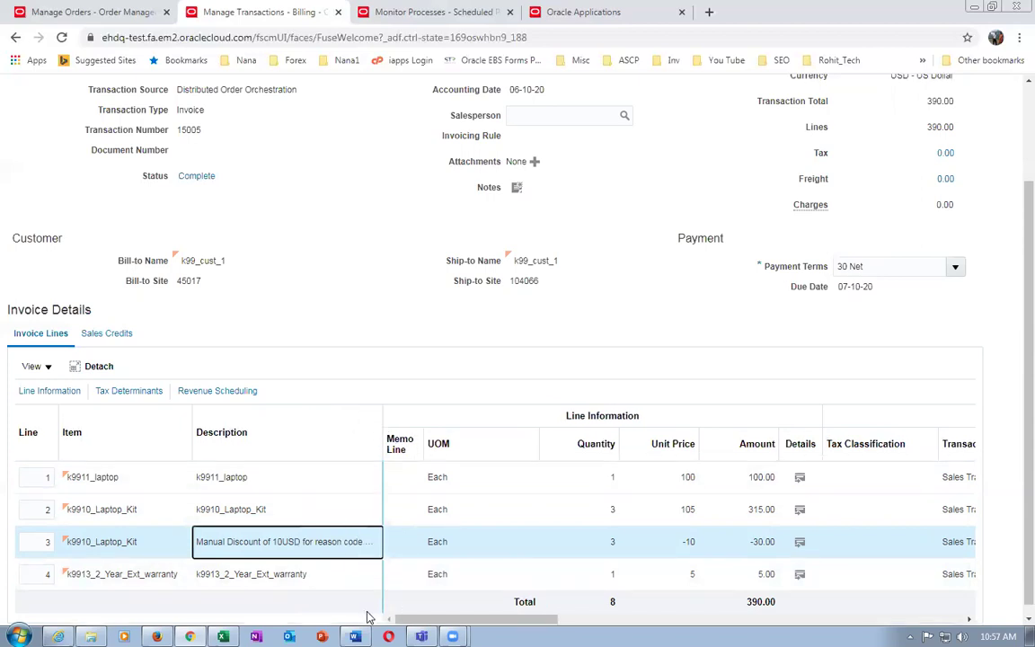
{"action": "left_click", "coordinate": [463, 541]}
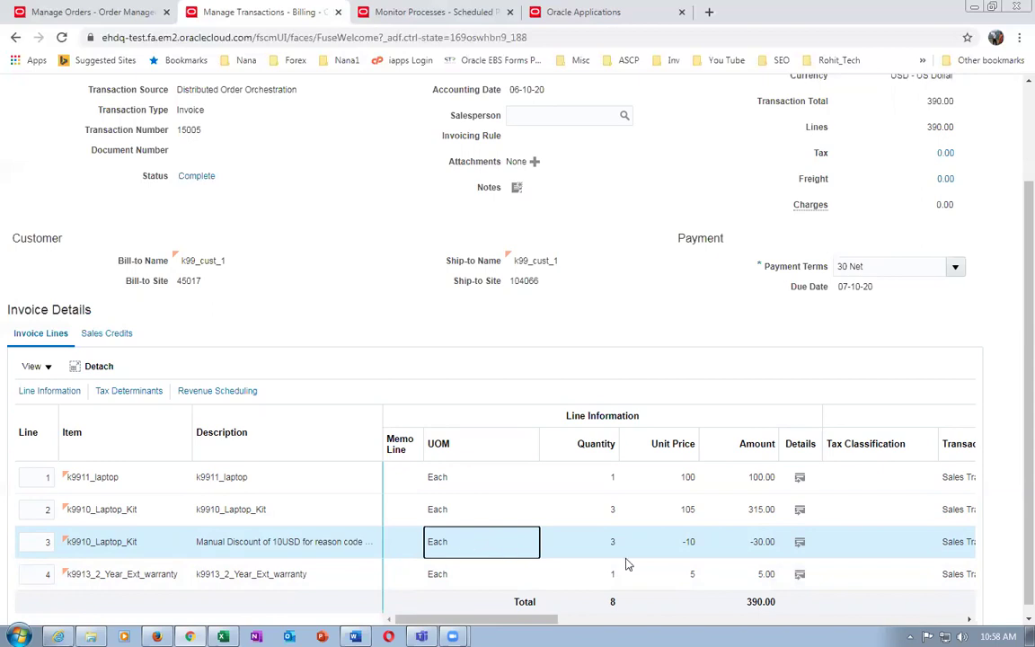
{"action": "left_click", "coordinate": [723, 306]}
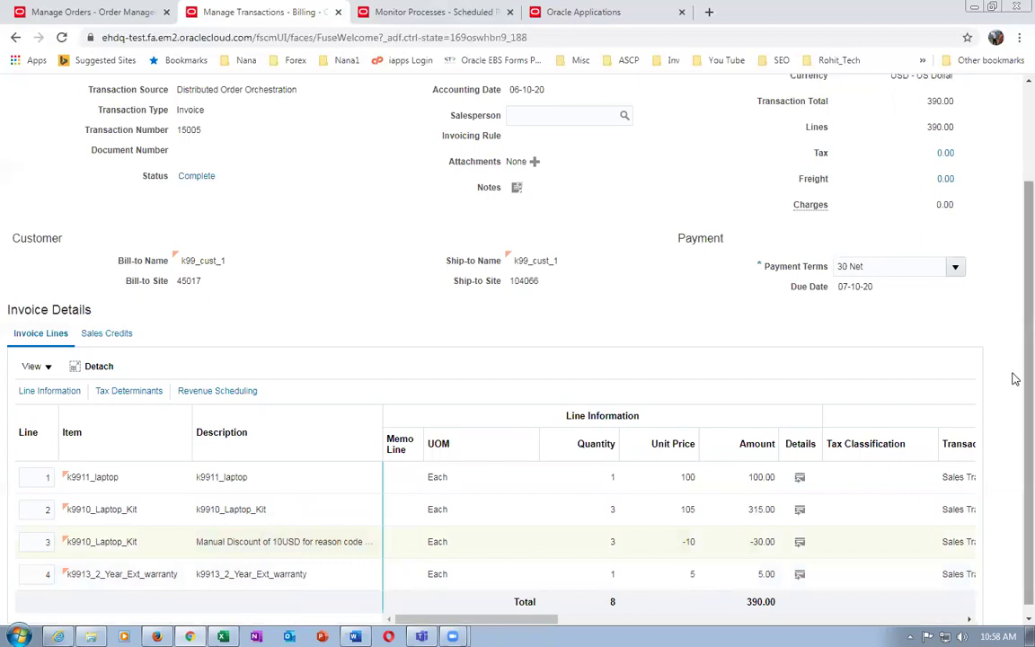
{"action": "scroll", "coordinate": [1015, 382], "scroll_direction": "up", "scroll_amount": 3}
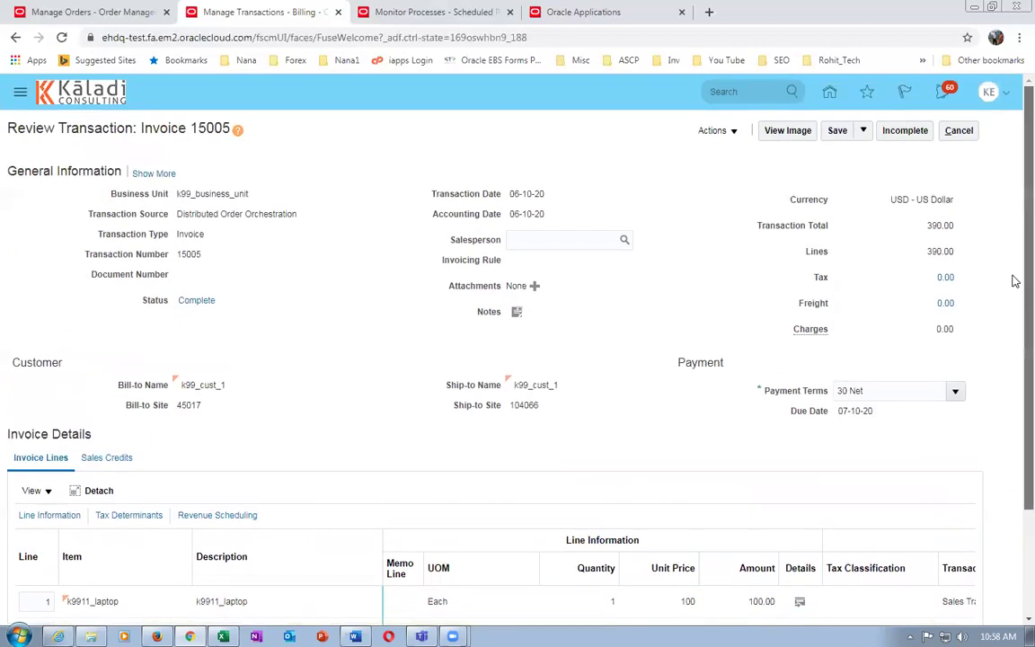
{"action": "scroll", "coordinate": [1015, 404], "scroll_direction": "down", "scroll_amount": 3}
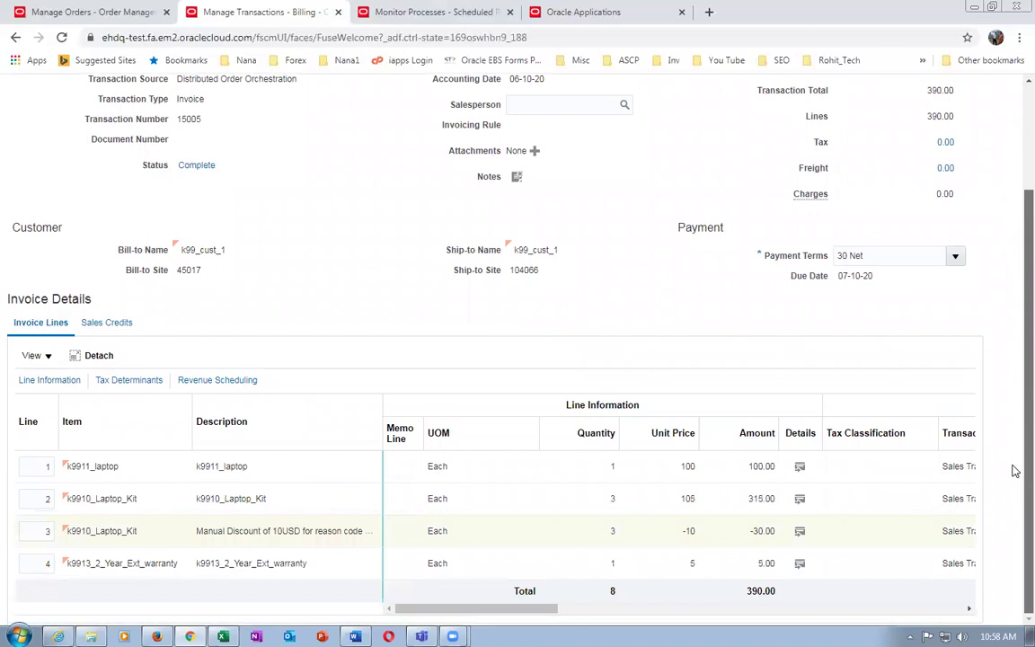